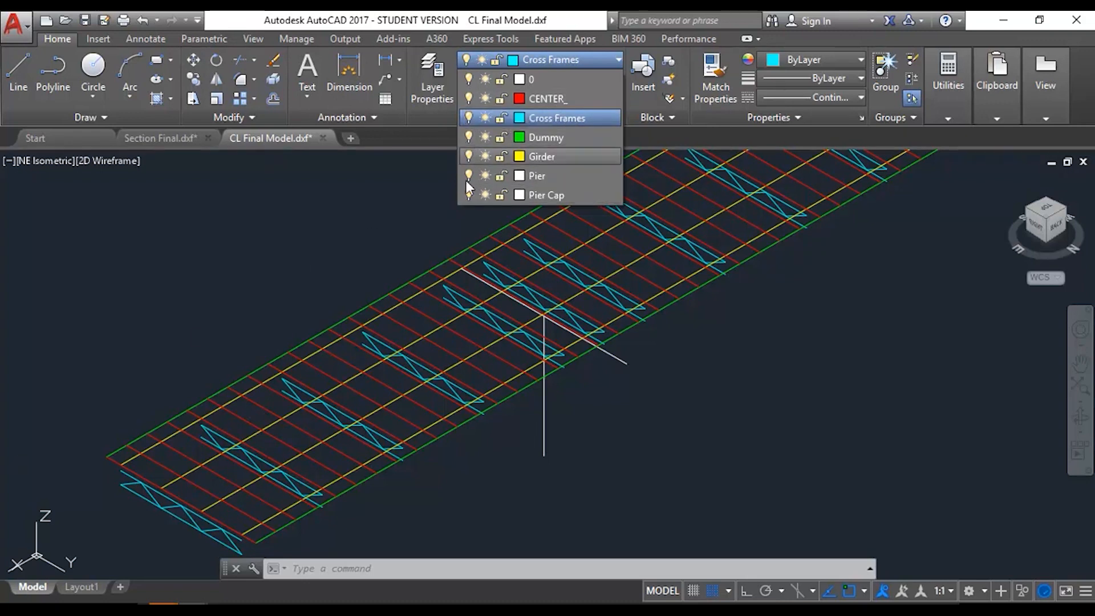
{"action": "left_click", "coordinate": [357, 405]}
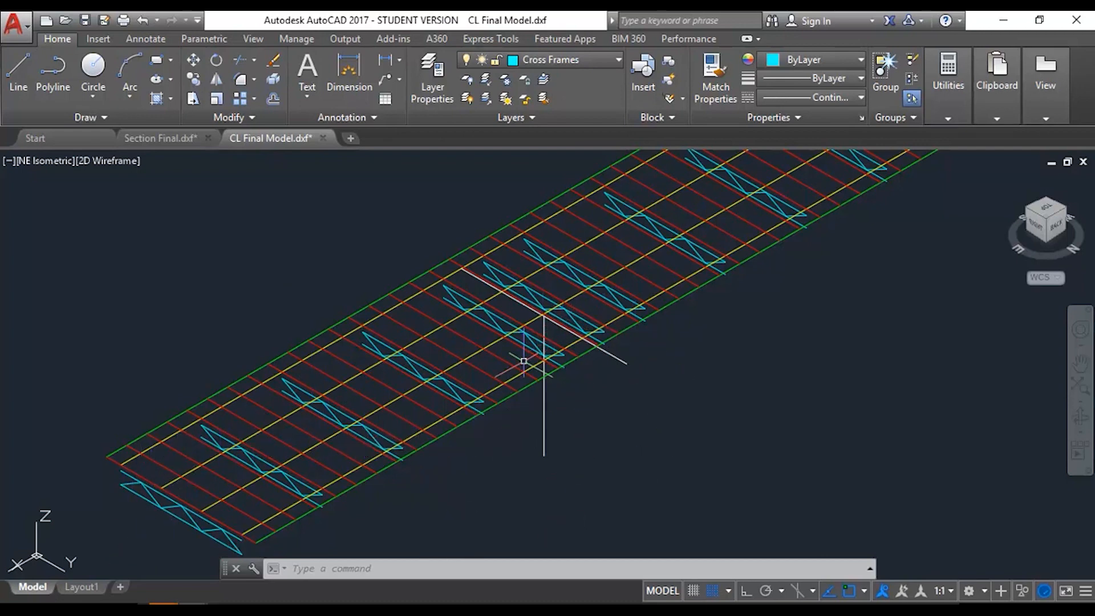
{"action": "scroll", "coordinate": [710, 435], "scroll_direction": "down", "scroll_amount": 2}
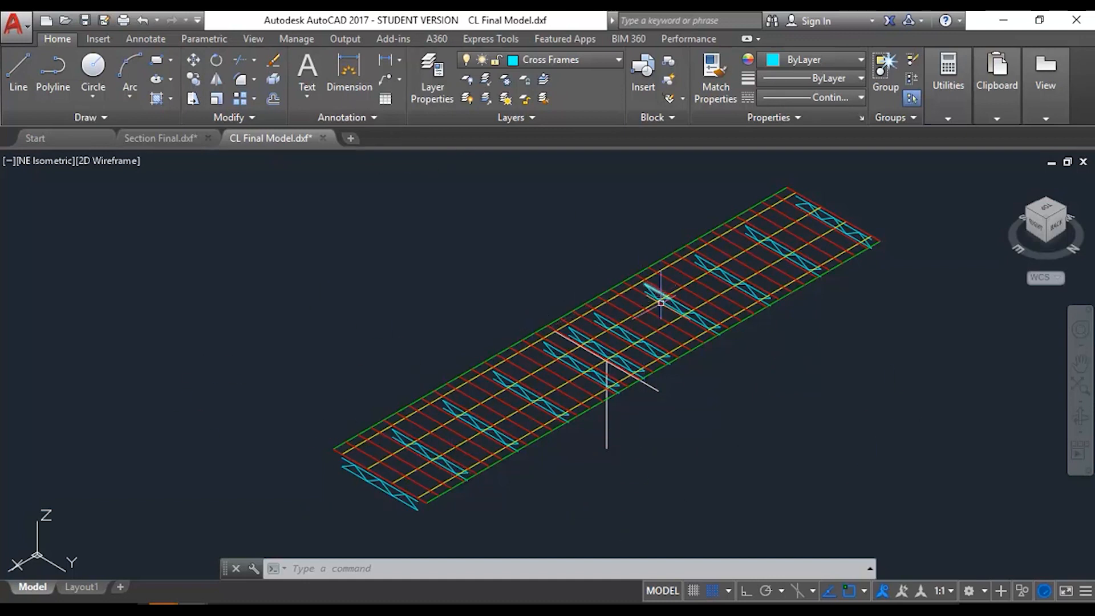
{"action": "mouse_move", "coordinate": [595, 309]}
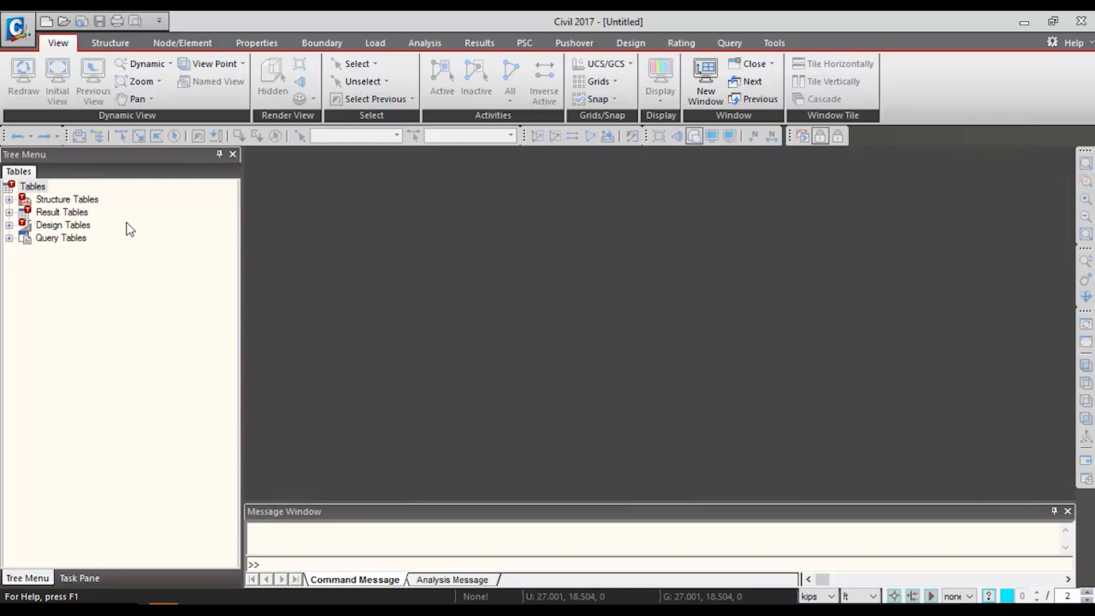
- Switch to midas Civil, create a new project and set its units to kips and ft
{"action": "left_click", "coordinate": [18, 27]}
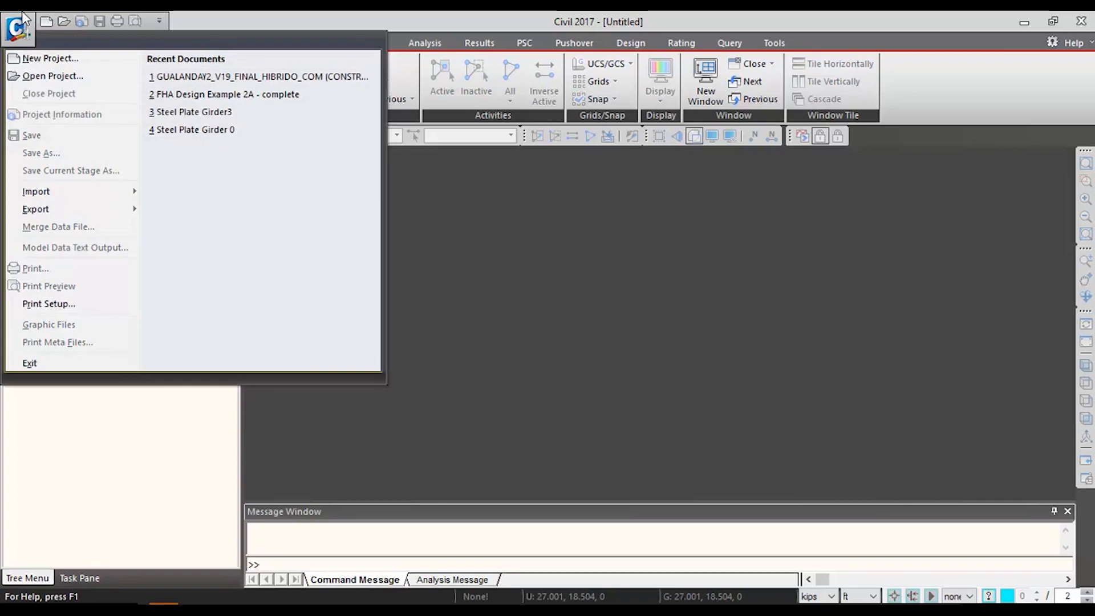
{"action": "left_click", "coordinate": [50, 58]}
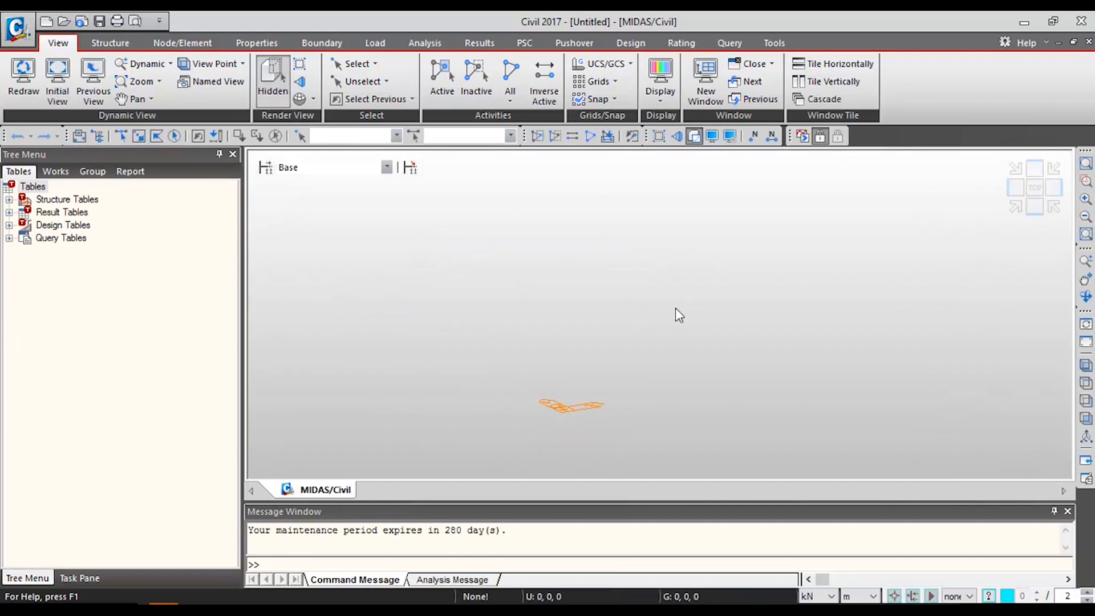
{"action": "left_click", "coordinate": [826, 596]}
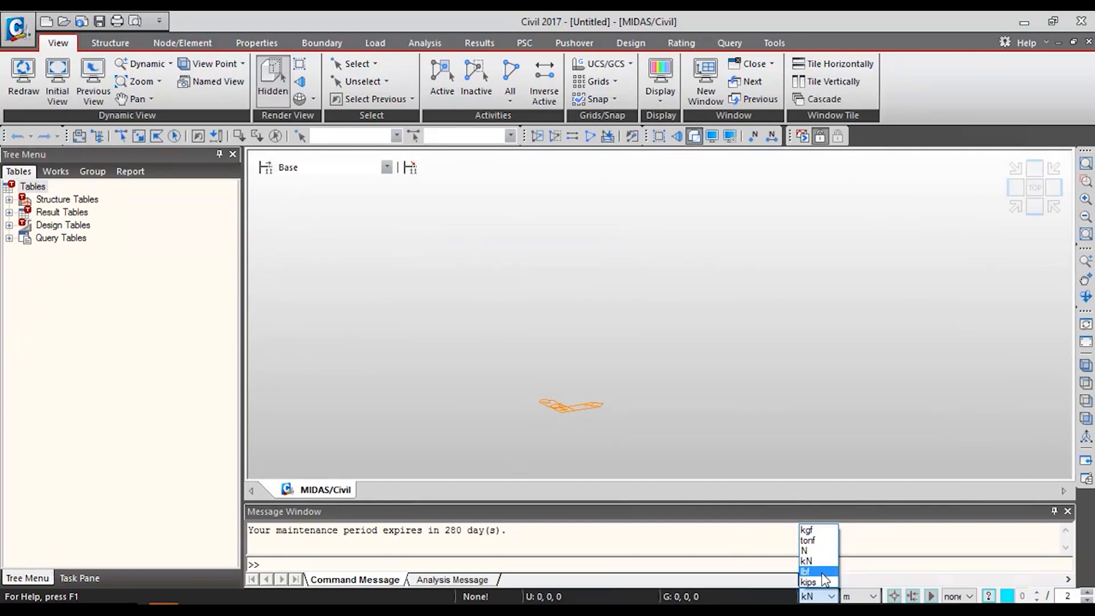
{"action": "left_click", "coordinate": [807, 581]}
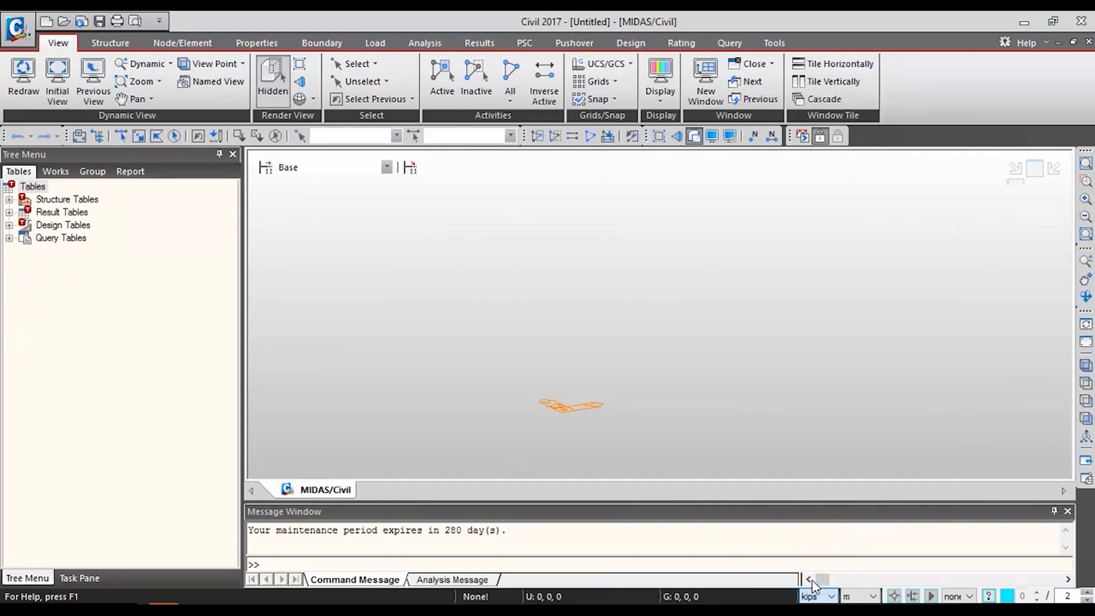
{"action": "left_click", "coordinate": [873, 596]}
{"action": "left_click", "coordinate": [873, 572]}
{"action": "left_click", "coordinate": [873, 596]}
{"action": "left_click", "coordinate": [853, 582]}
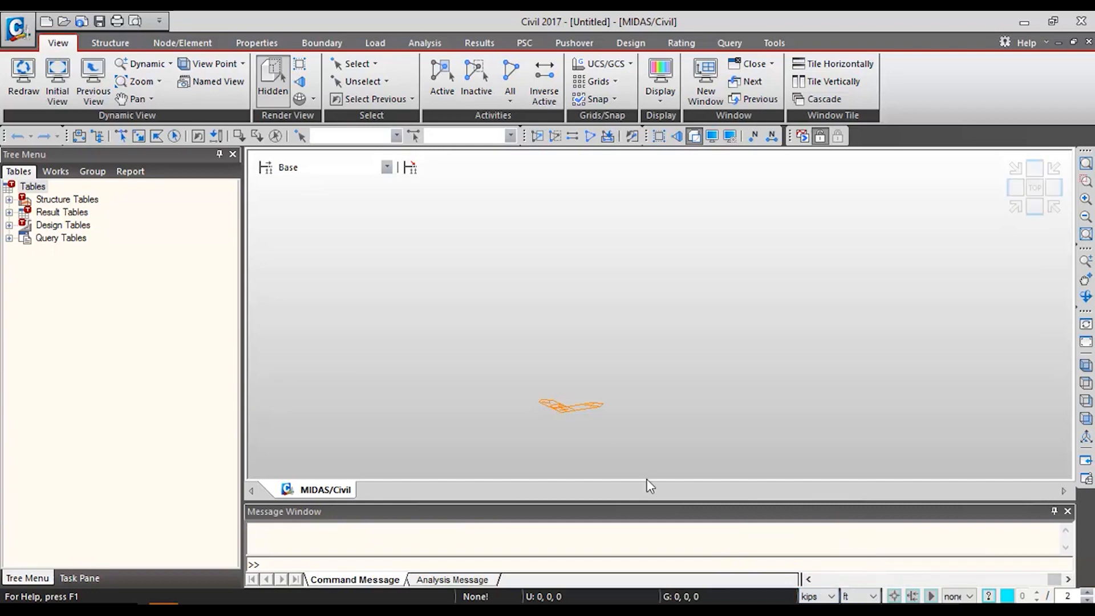
- Start an AutoCAD DXF import and load the CL Final Model file
{"action": "left_click", "coordinate": [16, 26]}
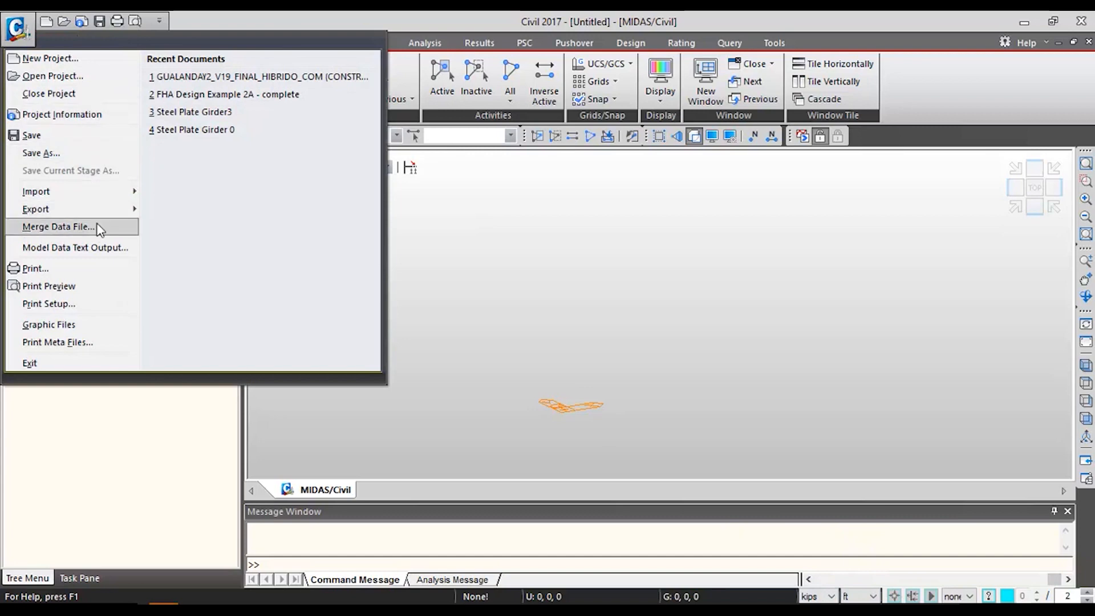
{"action": "mouse_move", "coordinate": [109, 193]}
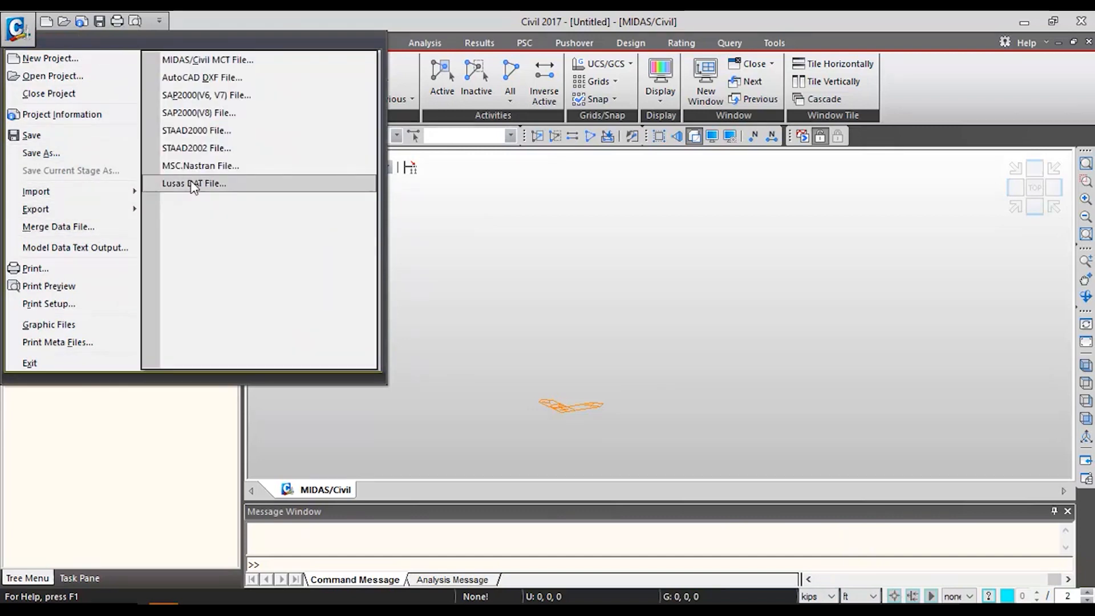
{"action": "left_click", "coordinate": [257, 84]}
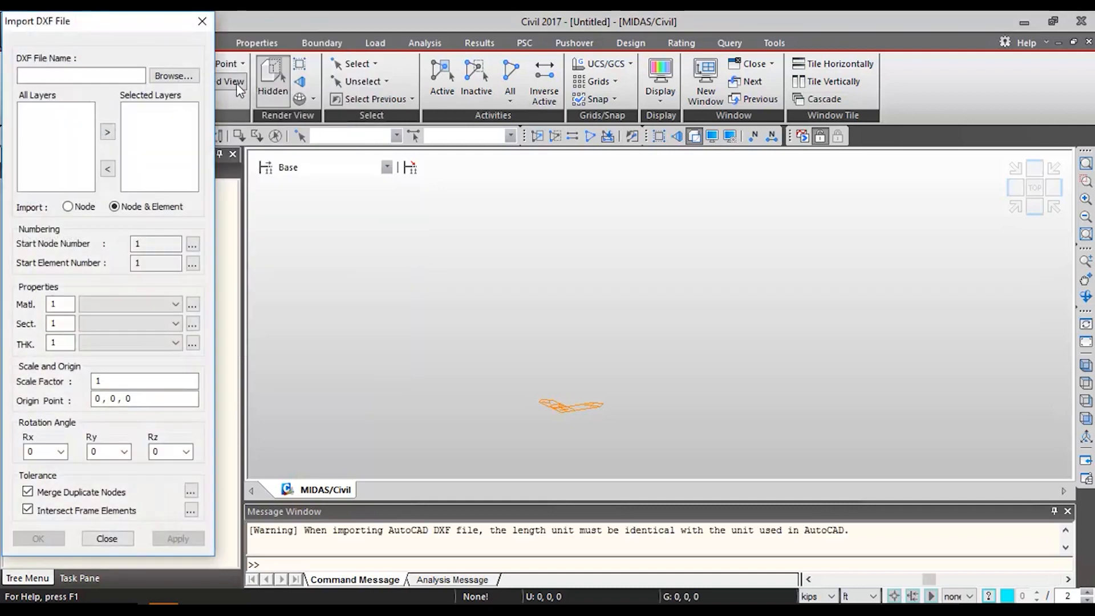
{"action": "left_click", "coordinate": [174, 76]}
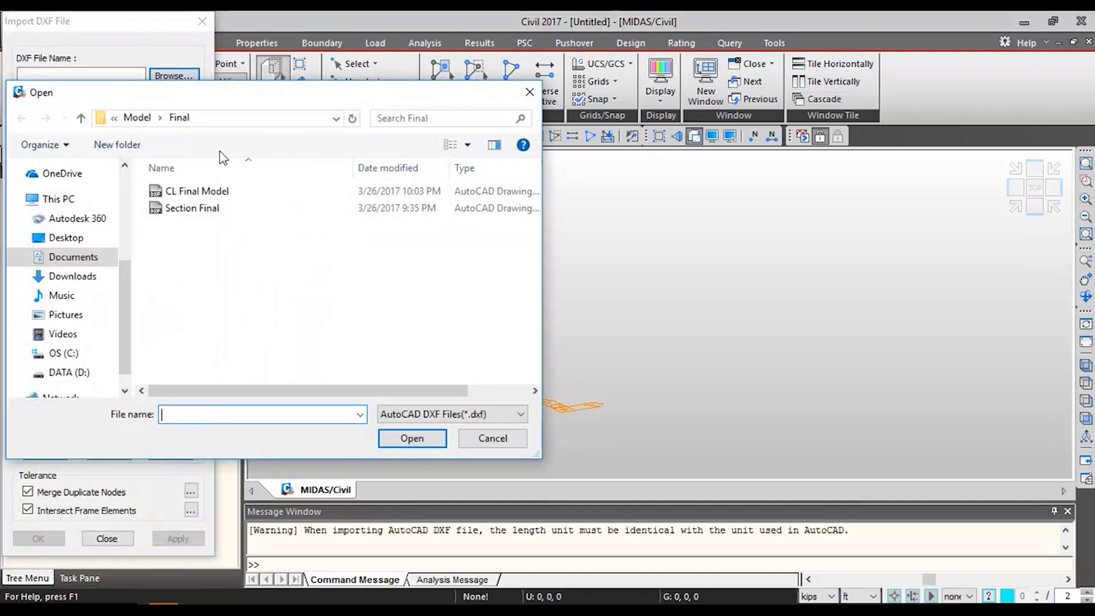
{"action": "left_click", "coordinate": [213, 192]}
{"action": "left_click", "coordinate": [425, 438]}
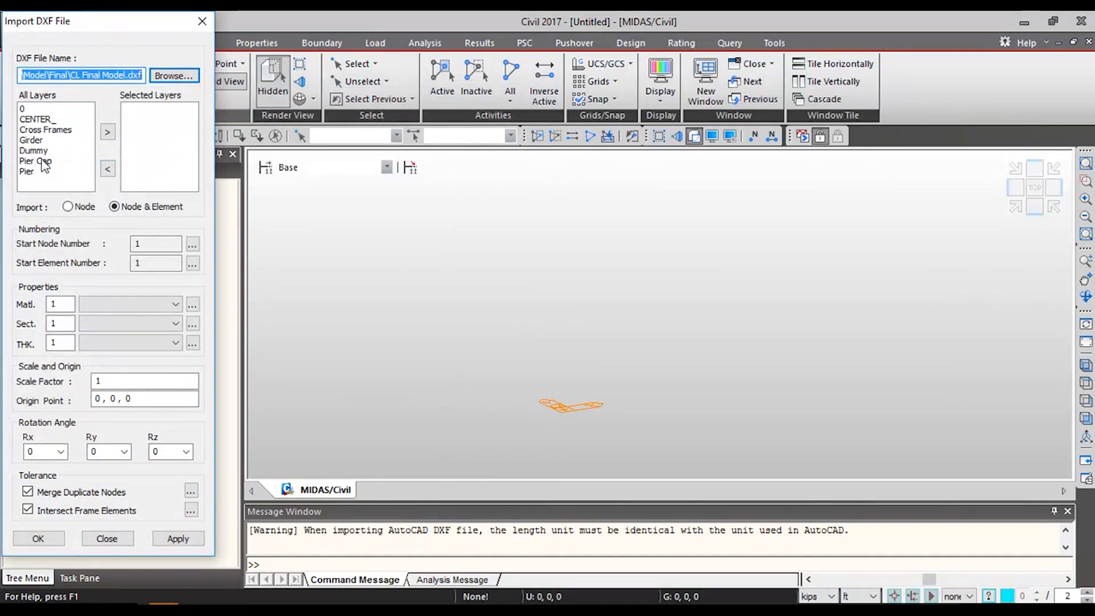
- Check the bridge drawing in AutoCAD, return to midas Civil and import the CENTER_ layer as nodes and elements
{"action": "key", "text": "alt+Tab"}
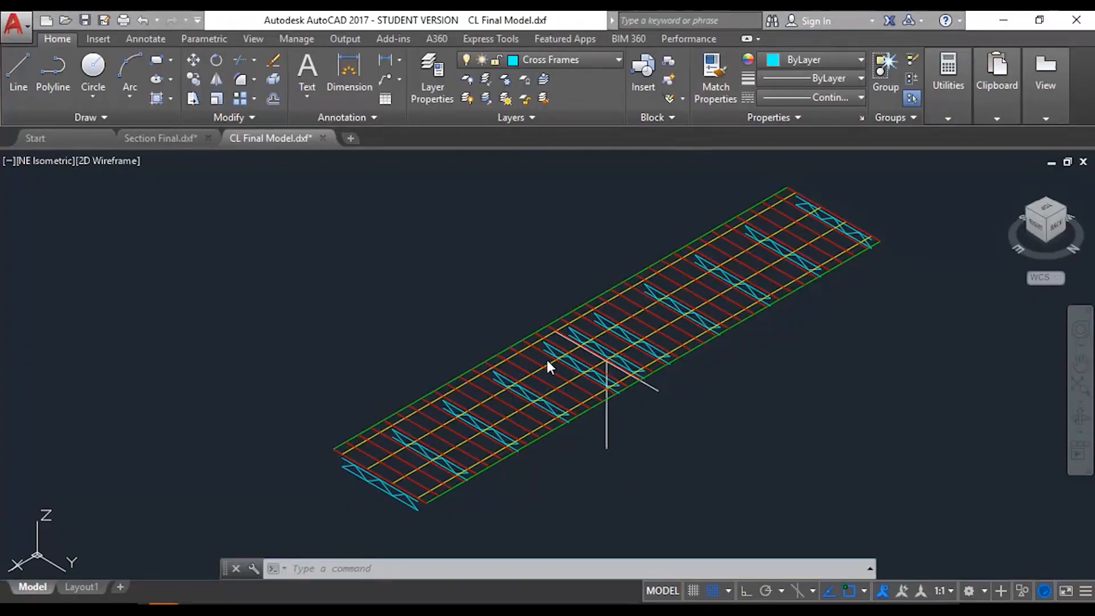
{"action": "key", "text": "alt+Tab"}
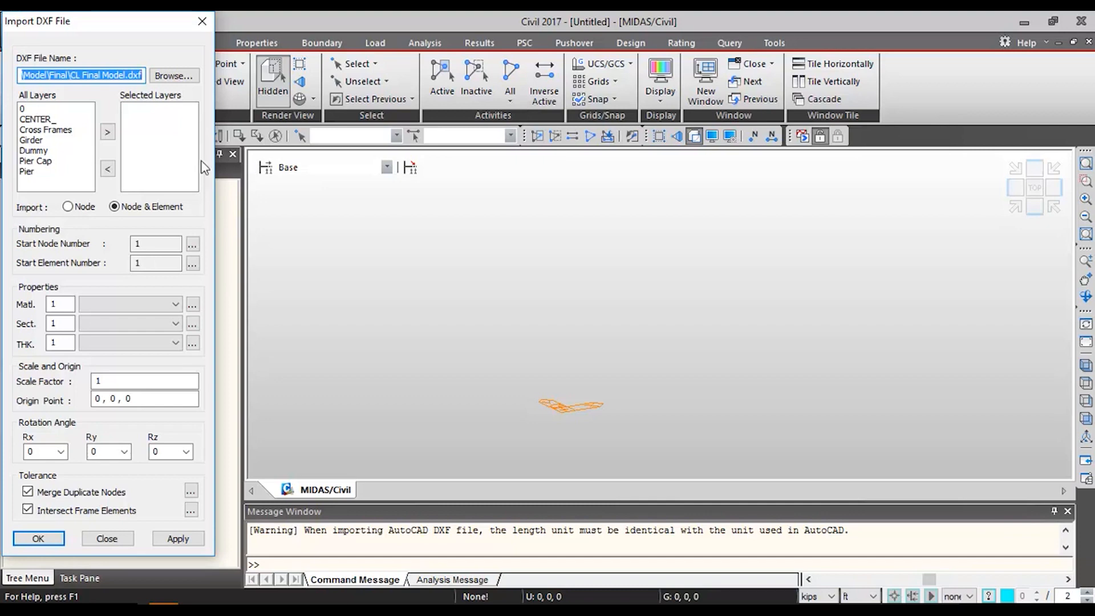
{"action": "left_click", "coordinate": [73, 119]}
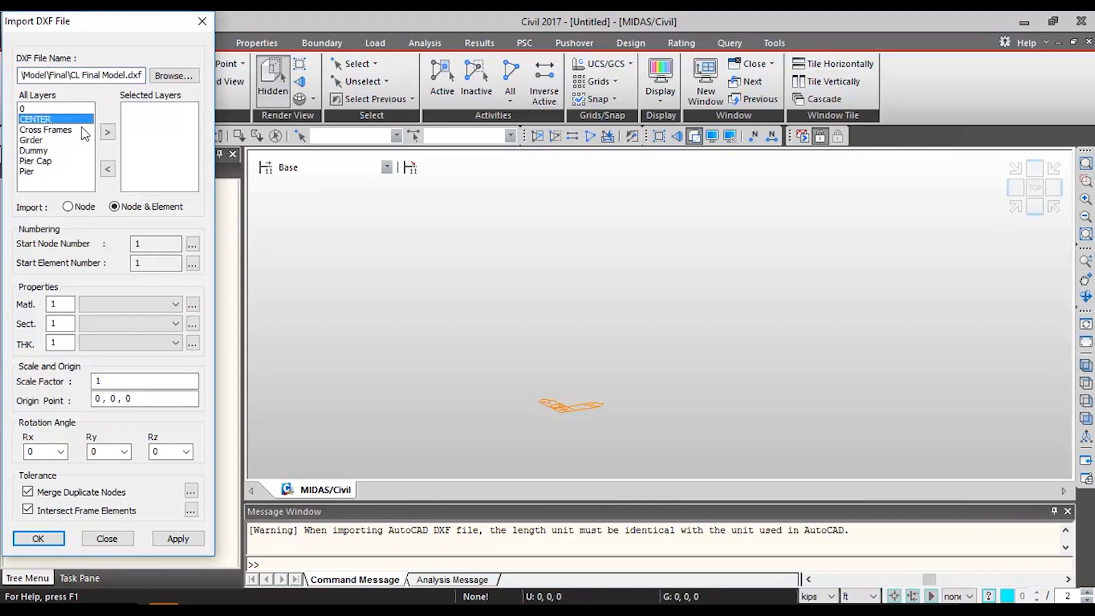
{"action": "left_click", "coordinate": [109, 133]}
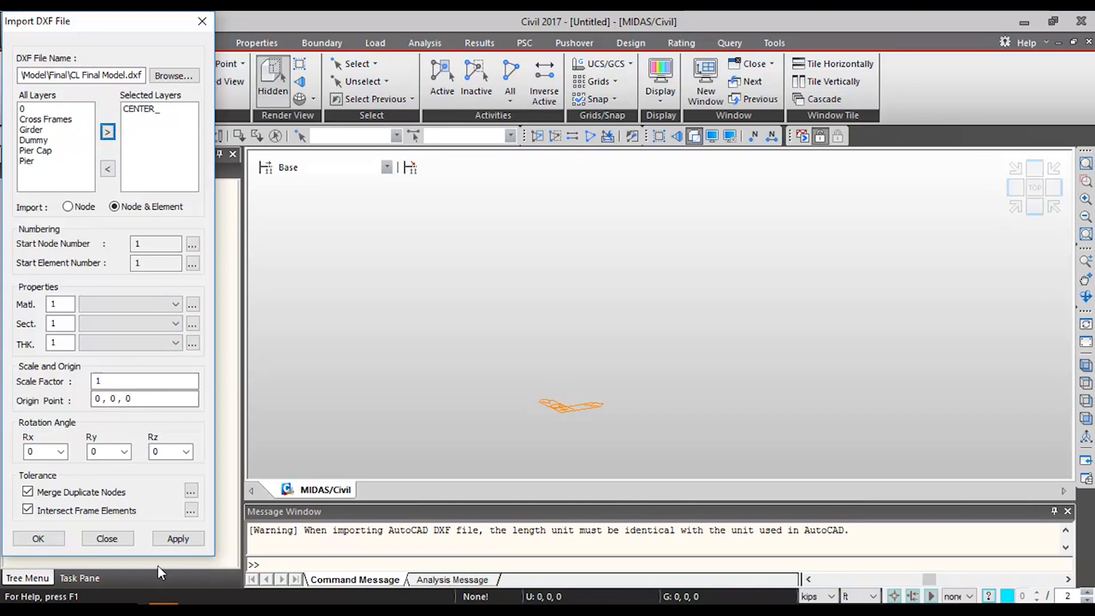
{"action": "left_click", "coordinate": [178, 539]}
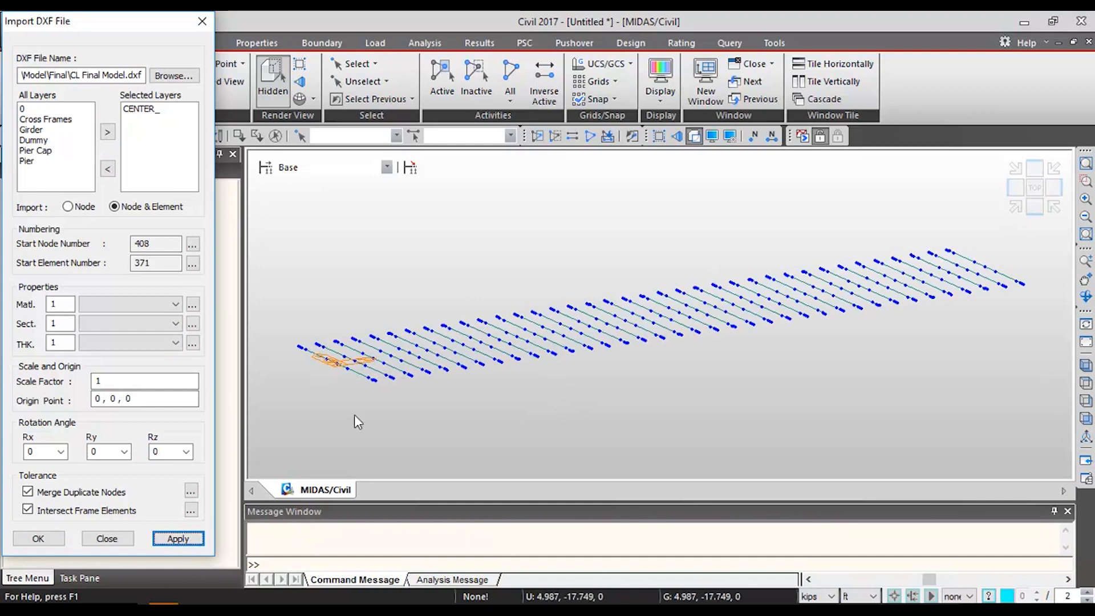
- Replace CENTER_ with Cross Frames in the selected layers and import the cross frames as nodes and elements
{"action": "left_click", "coordinate": [57, 119]}
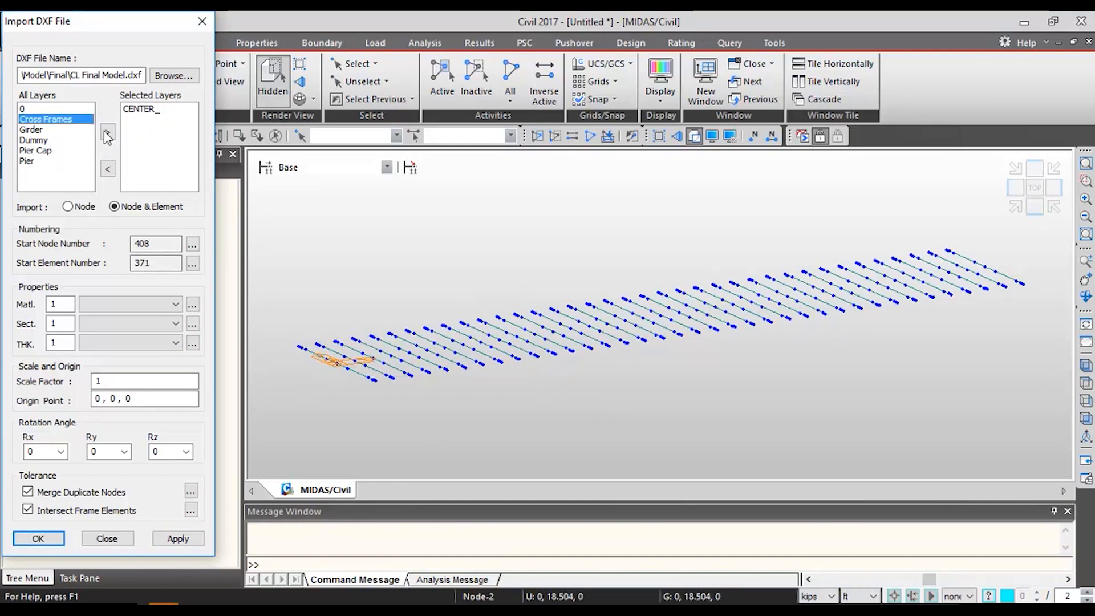
{"action": "left_click", "coordinate": [141, 109]}
{"action": "left_click", "coordinate": [107, 168]}
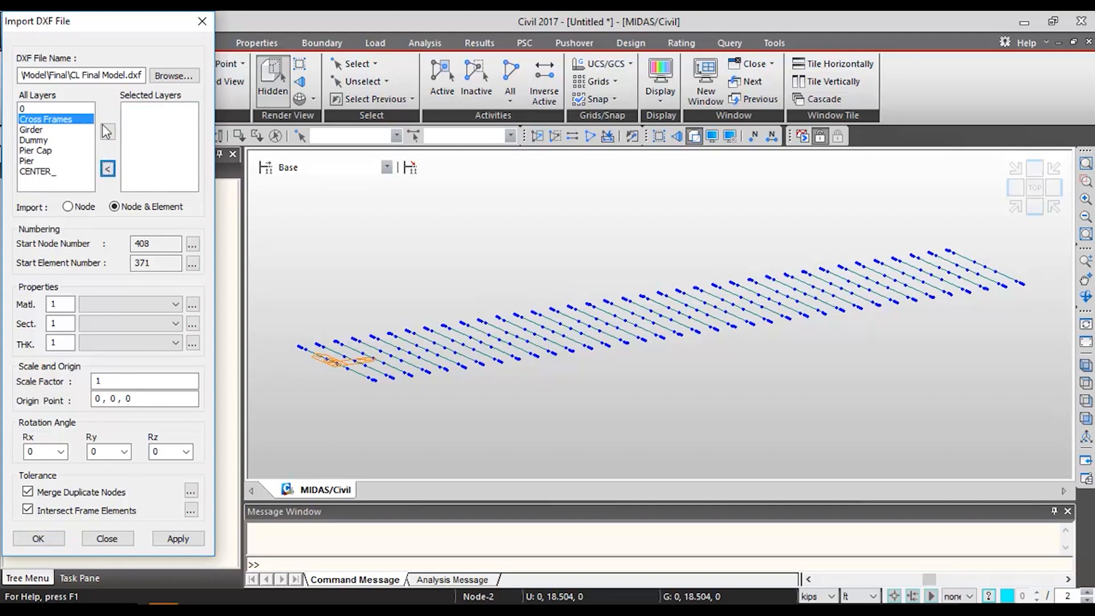
{"action": "left_click", "coordinate": [107, 132]}
{"action": "left_click", "coordinate": [178, 539]}
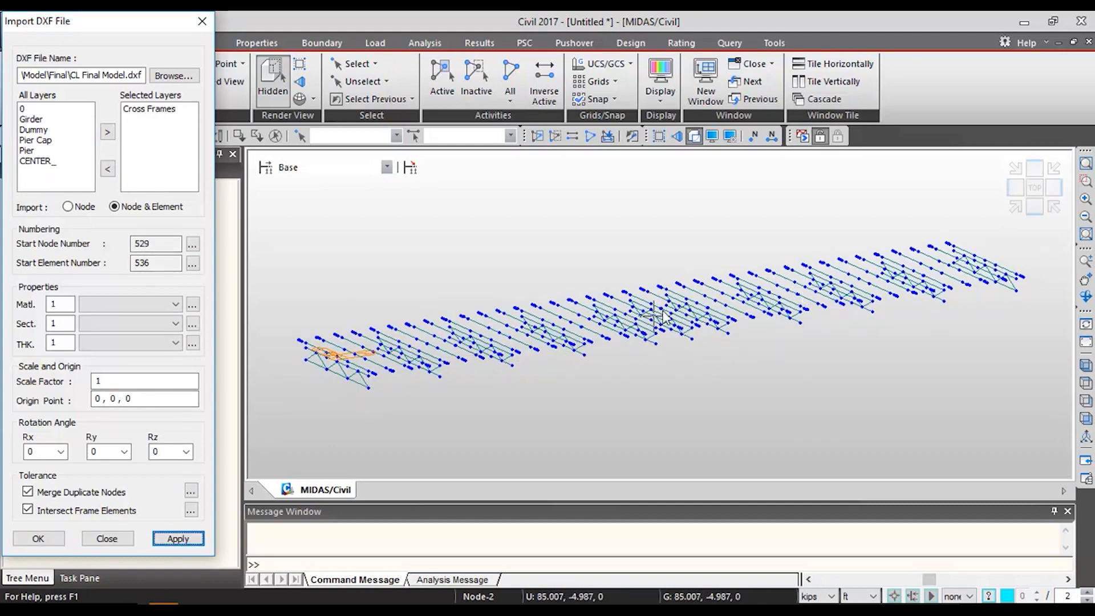
- Replace Cross Frames with Dummy in the selected layers and import the dummy edge lines
{"action": "left_click", "coordinate": [150, 109]}
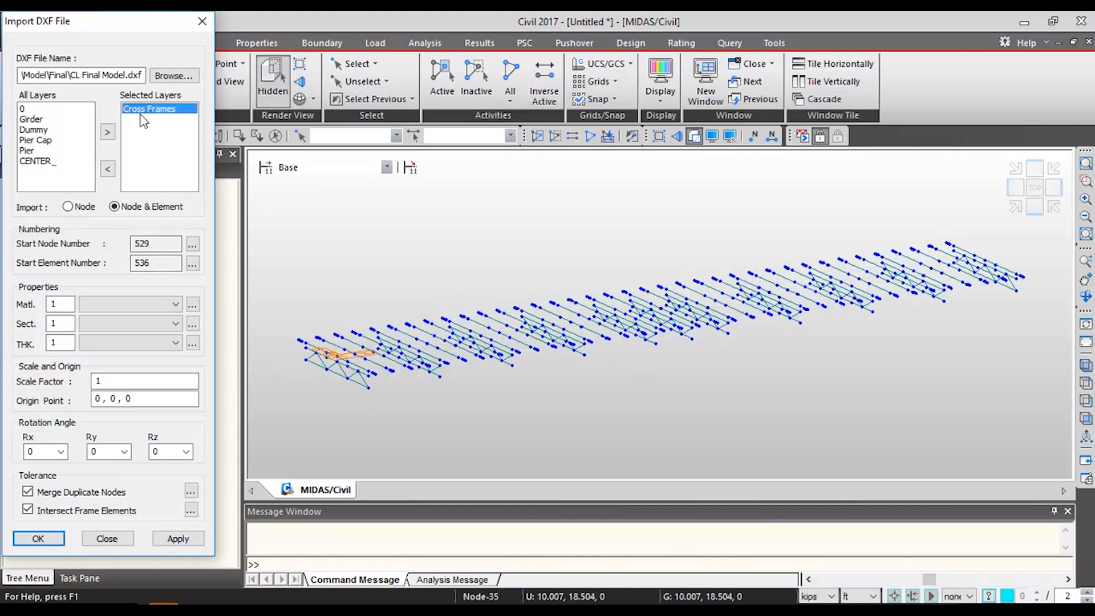
{"action": "left_click", "coordinate": [108, 168]}
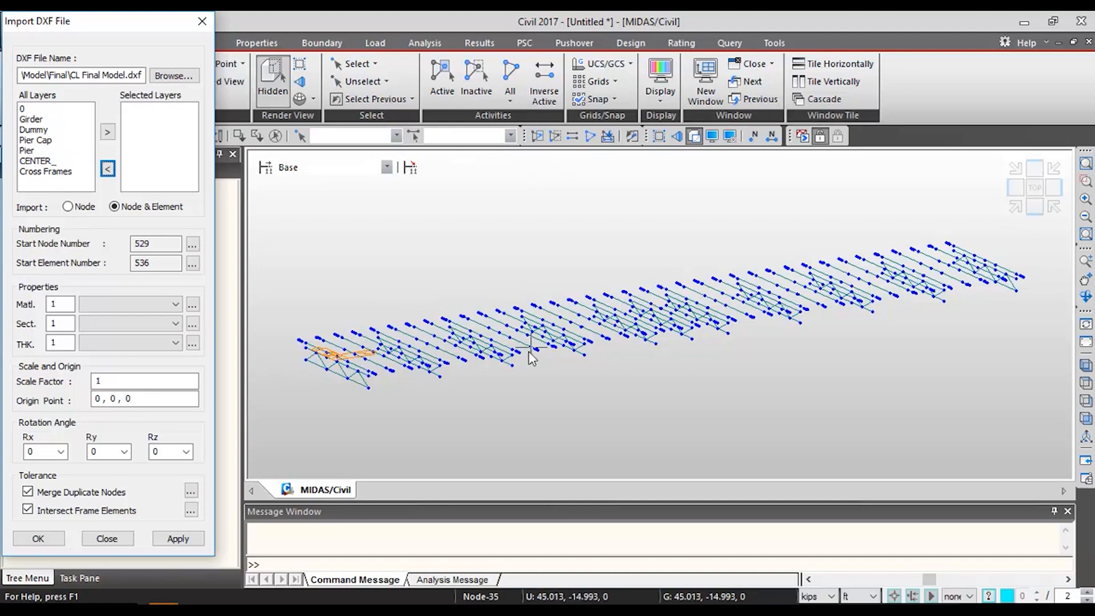
{"action": "left_click", "coordinate": [65, 130]}
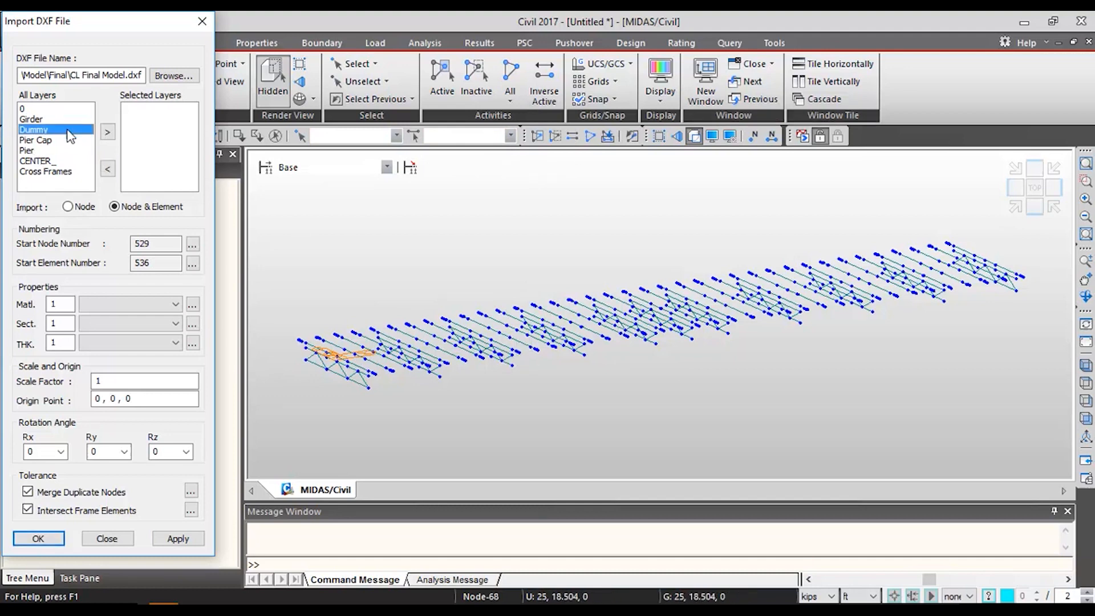
{"action": "left_click", "coordinate": [108, 133]}
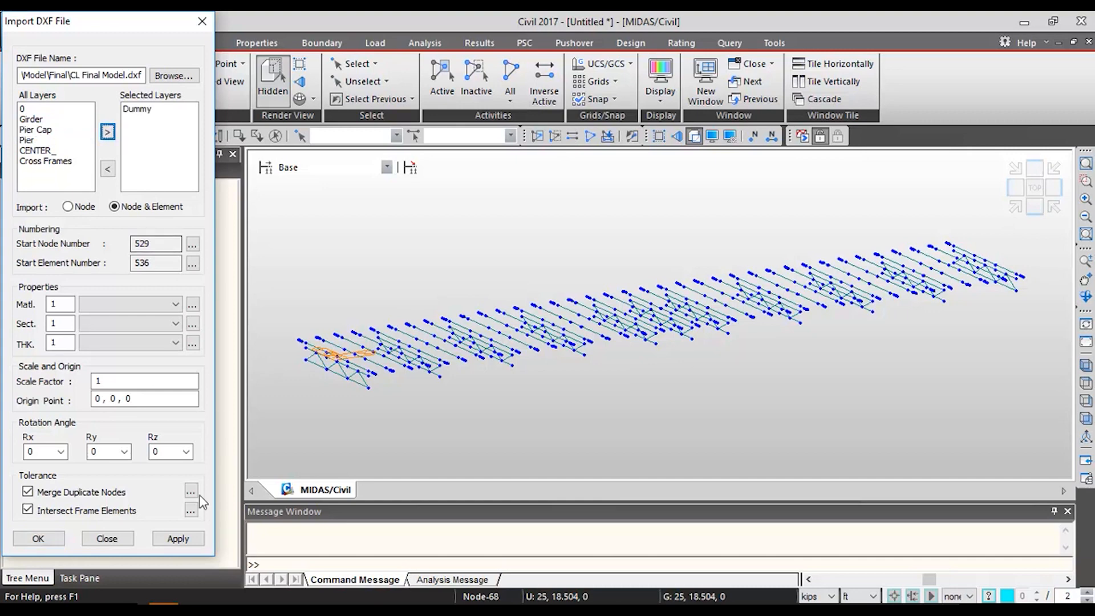
{"action": "left_click", "coordinate": [179, 539]}
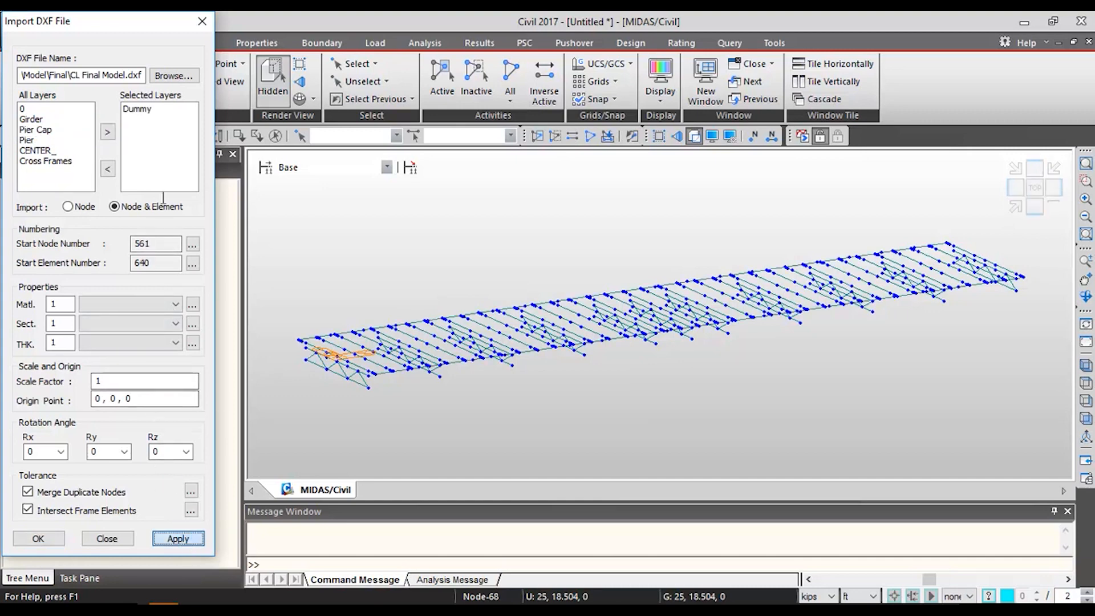
- Replace Dummy with Pier Cap in the selected layers and import the pier cap
{"action": "left_click", "coordinate": [146, 110]}
{"action": "left_click", "coordinate": [108, 169]}
{"action": "left_click", "coordinate": [57, 130]}
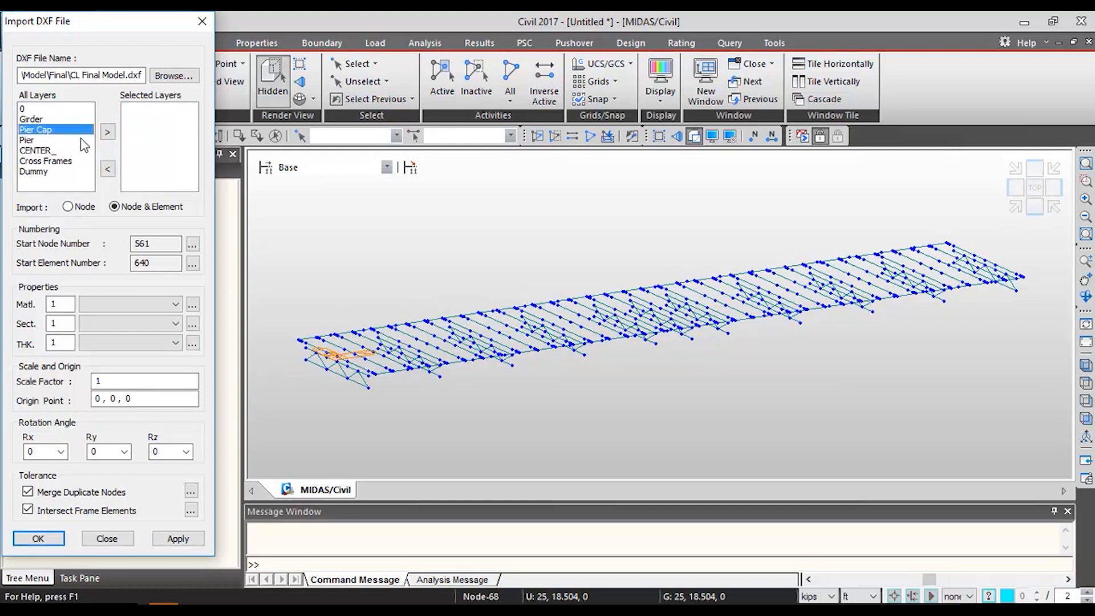
{"action": "left_click", "coordinate": [107, 131]}
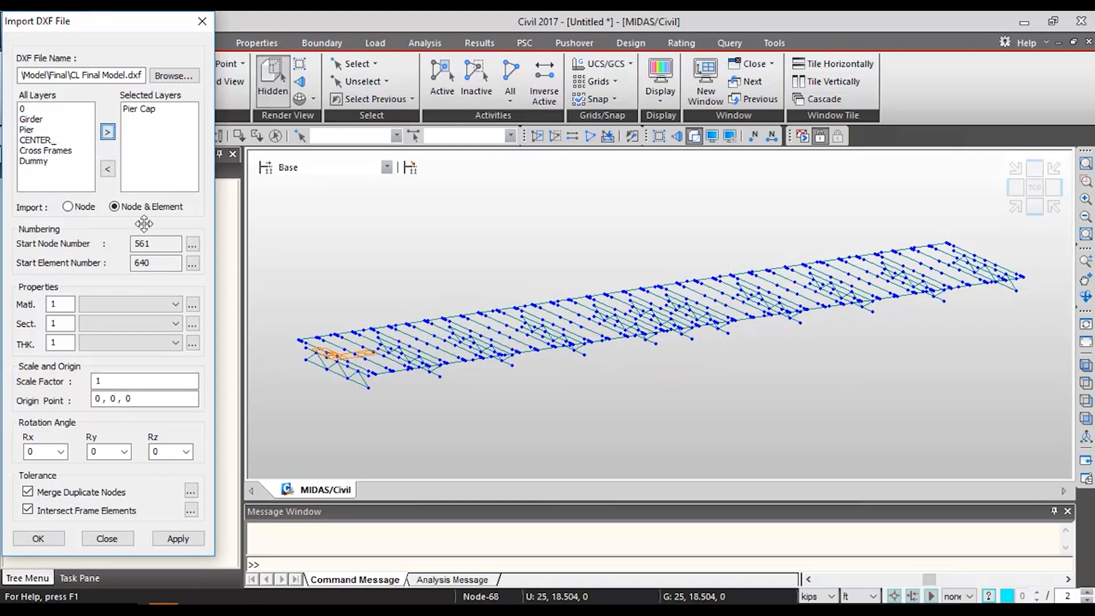
{"action": "left_click", "coordinate": [178, 539]}
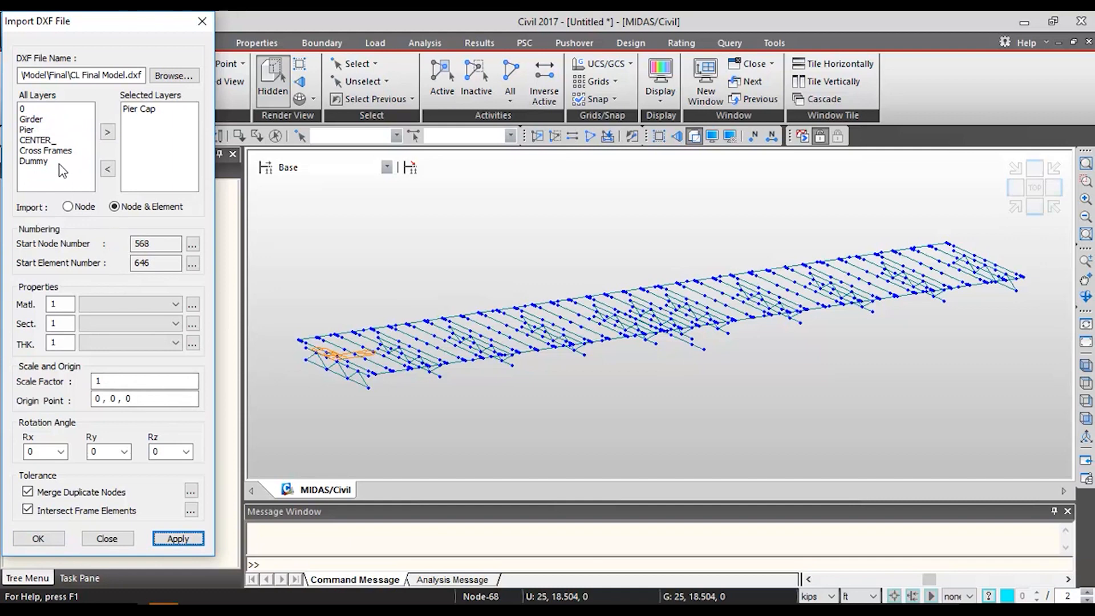
- Replace Pier Cap with the Girder and Pier layers, import both together and close the DXF import
{"action": "left_click", "coordinate": [155, 110]}
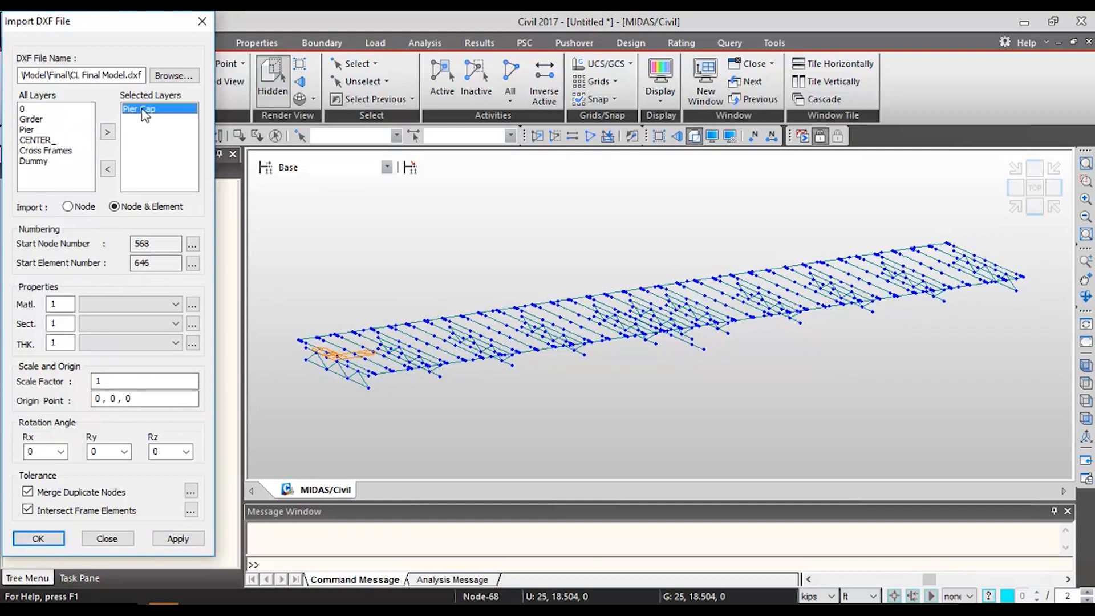
{"action": "left_click", "coordinate": [108, 169]}
{"action": "left_click", "coordinate": [50, 119]}
{"action": "left_click", "coordinate": [51, 130], "text": "ctrl"}
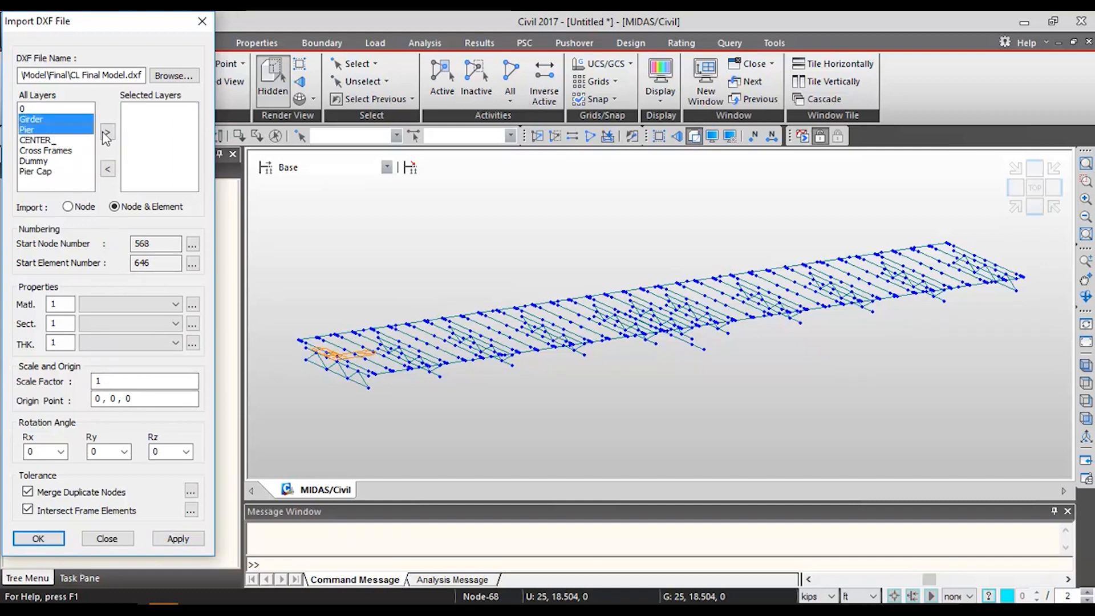
{"action": "left_click", "coordinate": [107, 132]}
{"action": "left_click", "coordinate": [184, 536]}
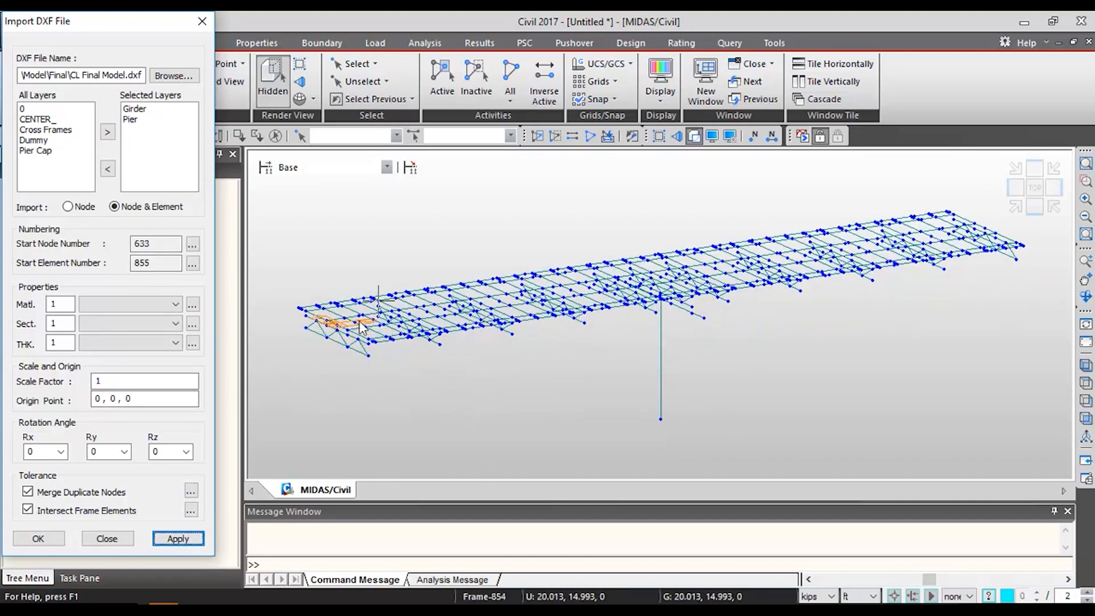
{"action": "left_click", "coordinate": [202, 21]}
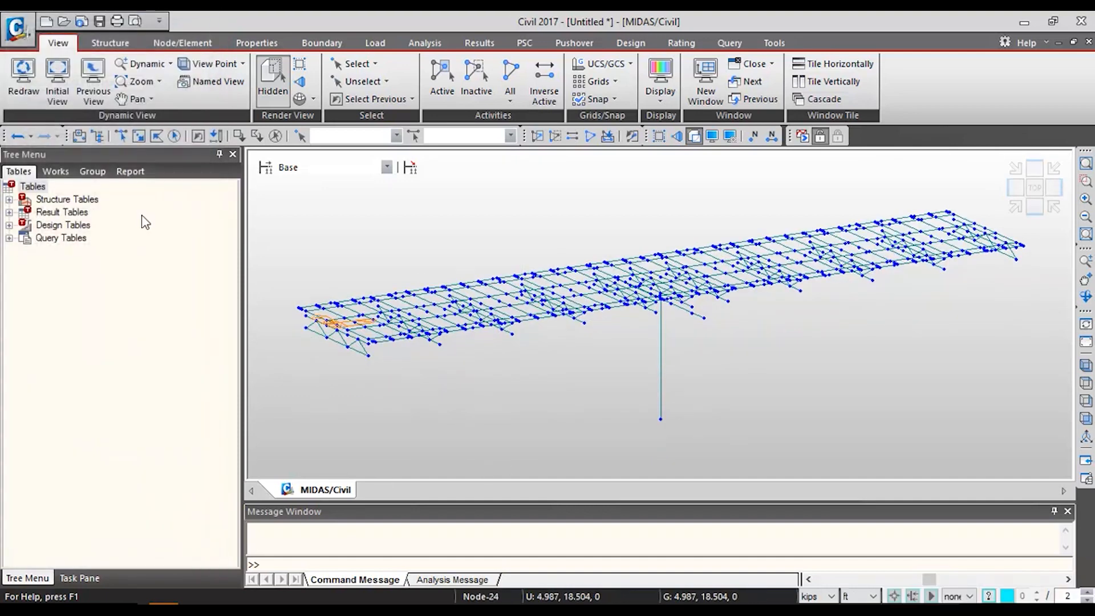
{"action": "left_click", "coordinate": [17, 26]}
{"action": "mouse_move", "coordinate": [23, 191]}
{"action": "left_click", "coordinate": [188, 76]}
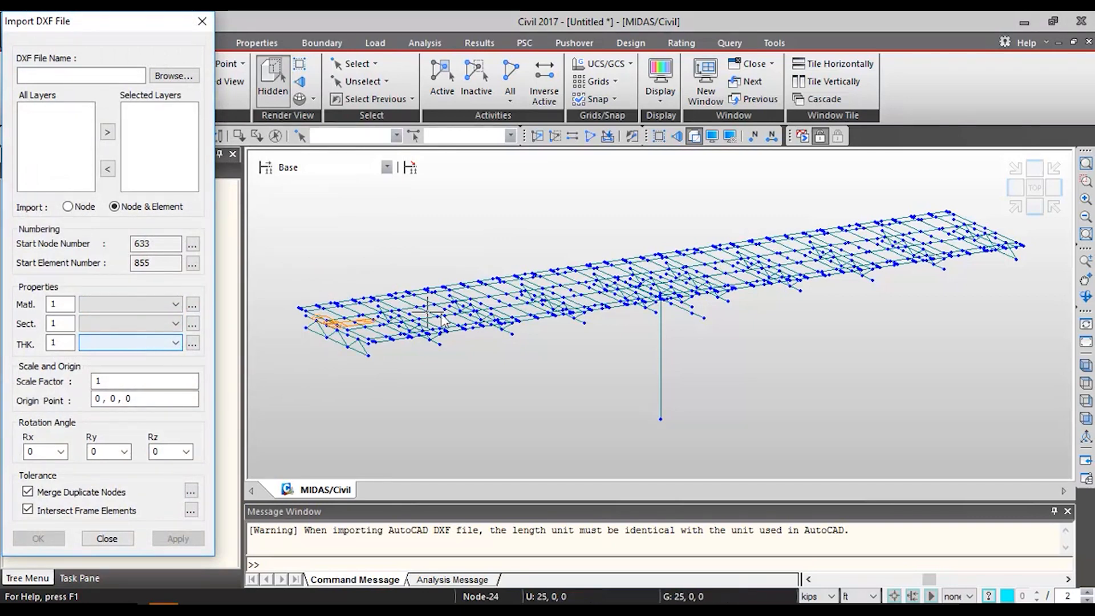
{"action": "left_click", "coordinate": [201, 26]}
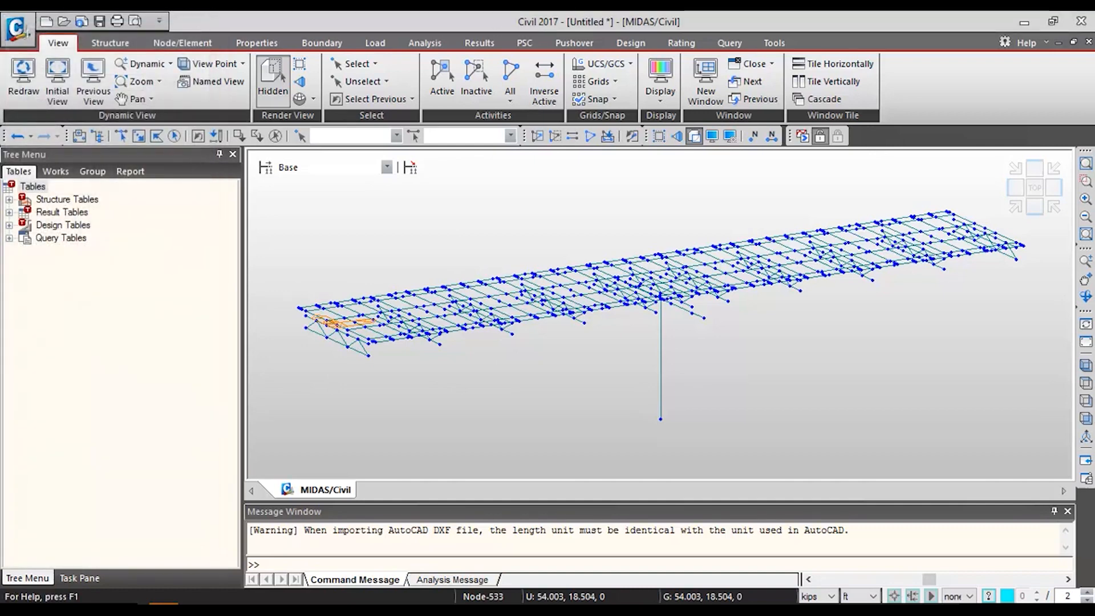
- Examine the elements of each imported structure group in the model, from CENTER_ to Pier, and the model's node and property listing
{"action": "left_click", "coordinate": [92, 172]}
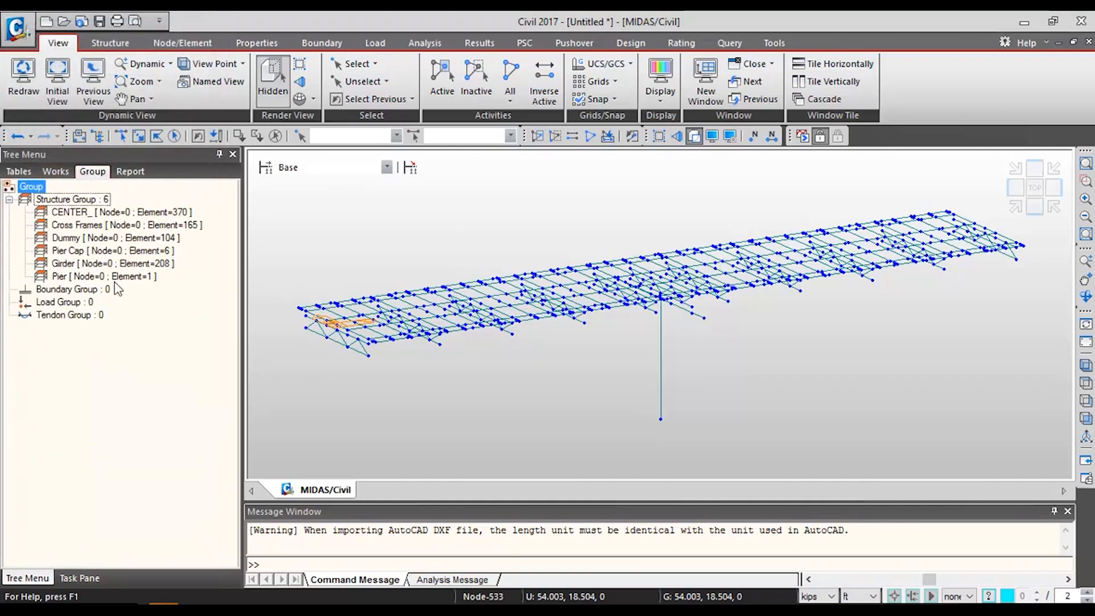
{"action": "left_click", "coordinate": [147, 214]}
{"action": "left_click", "coordinate": [149, 226]}
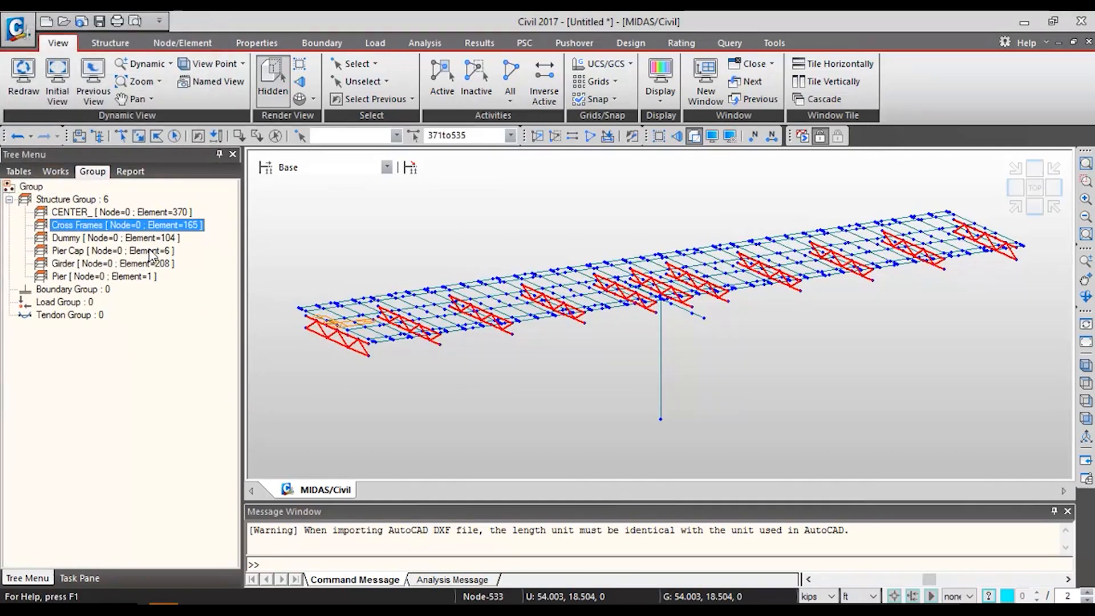
{"action": "left_click", "coordinate": [153, 253]}
{"action": "left_click", "coordinate": [153, 239]}
{"action": "left_click", "coordinate": [162, 254]}
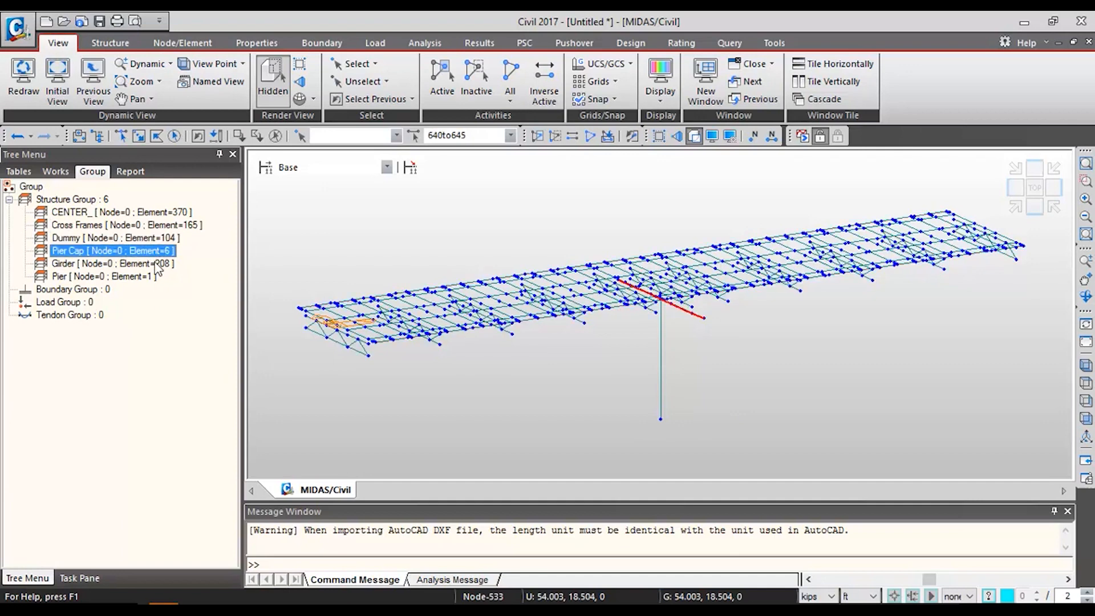
{"action": "left_click", "coordinate": [154, 264]}
{"action": "left_click", "coordinate": [147, 278]}
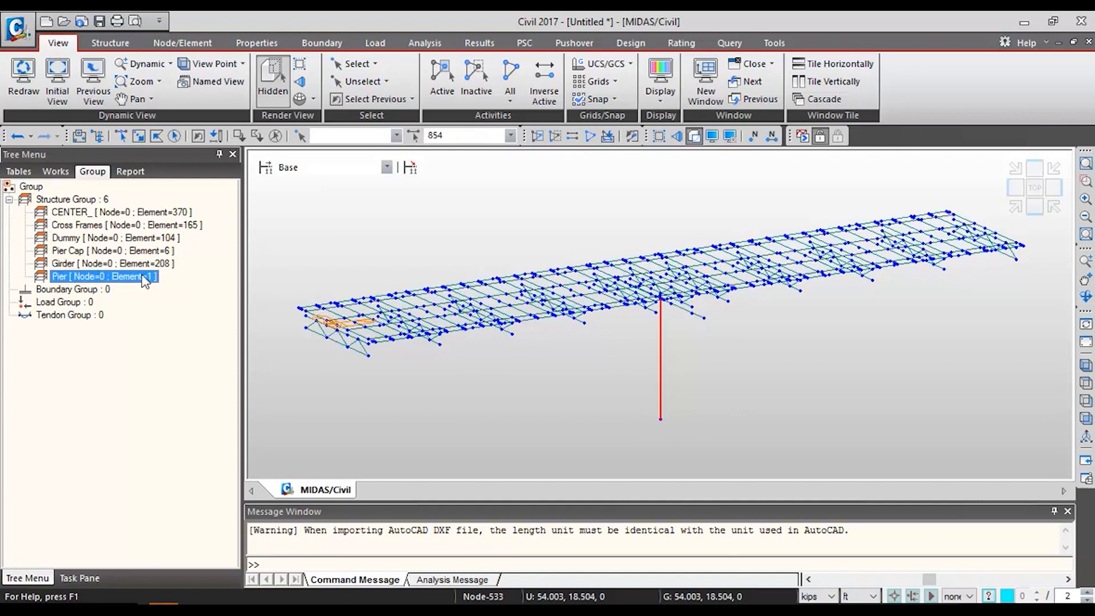
{"action": "left_click", "coordinate": [54, 173]}
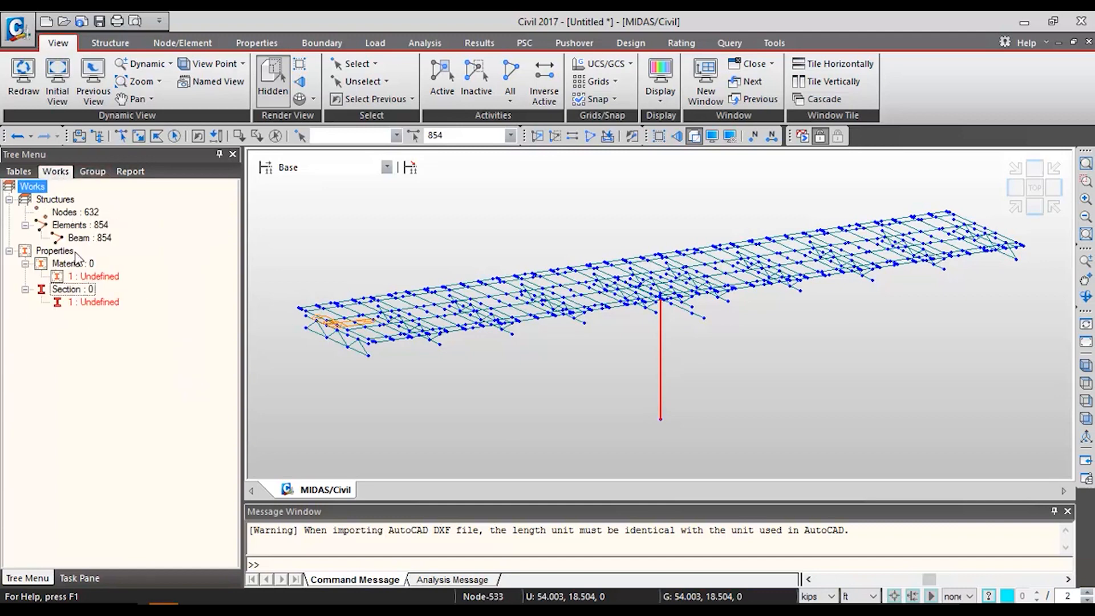
{"action": "left_click", "coordinate": [91, 216]}
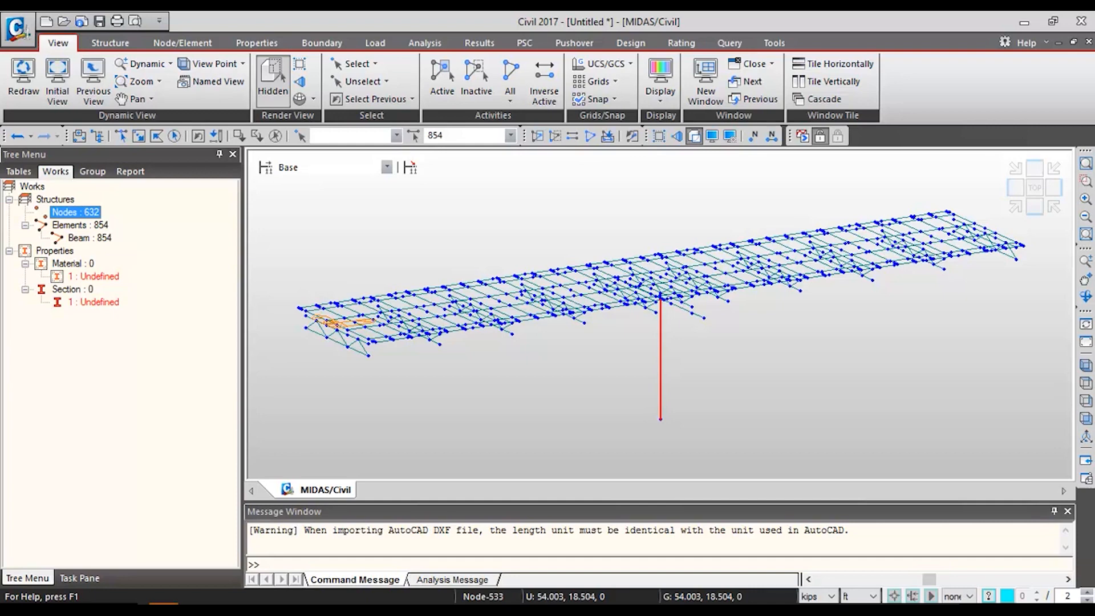
{"action": "left_click", "coordinate": [250, 40]}
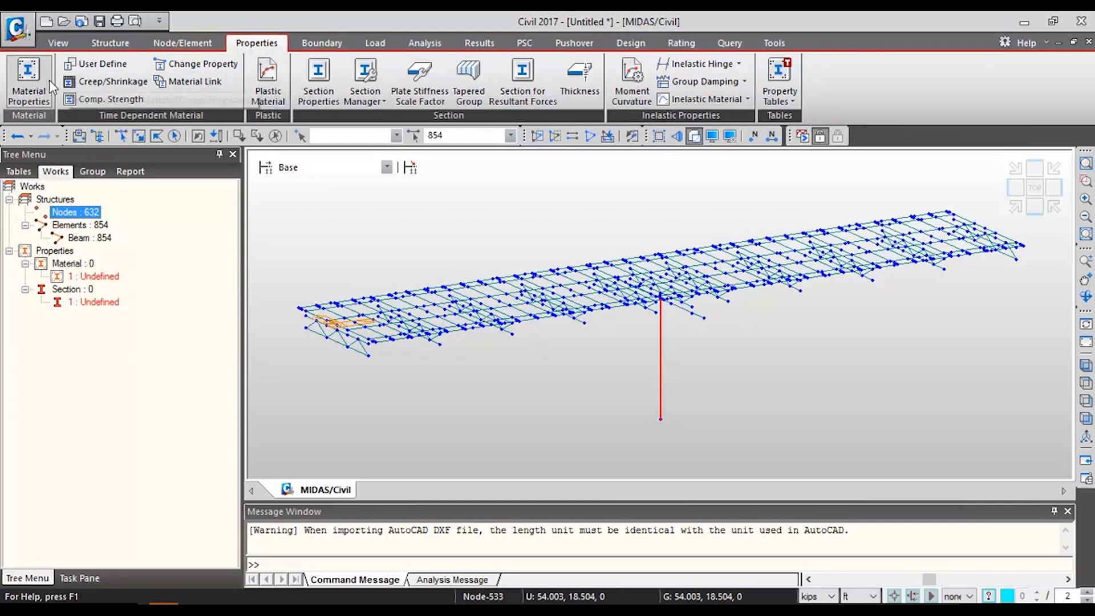
{"action": "left_click", "coordinate": [29, 77]}
{"action": "left_click_drag", "start_coordinate": [113, 66], "coordinate": [312, 94]}
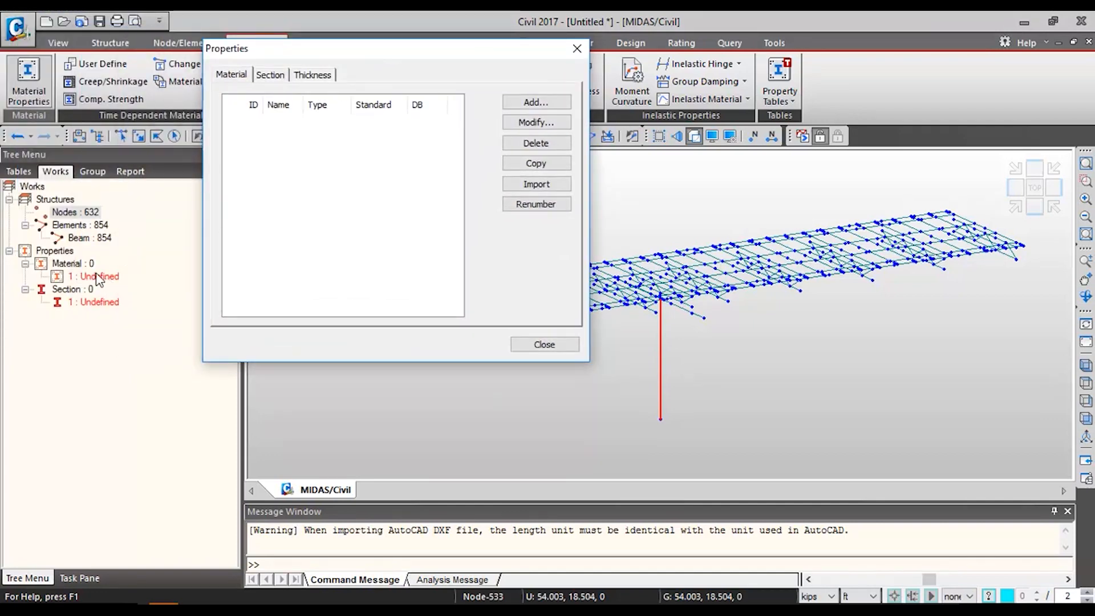
{"action": "left_click", "coordinate": [530, 344]}
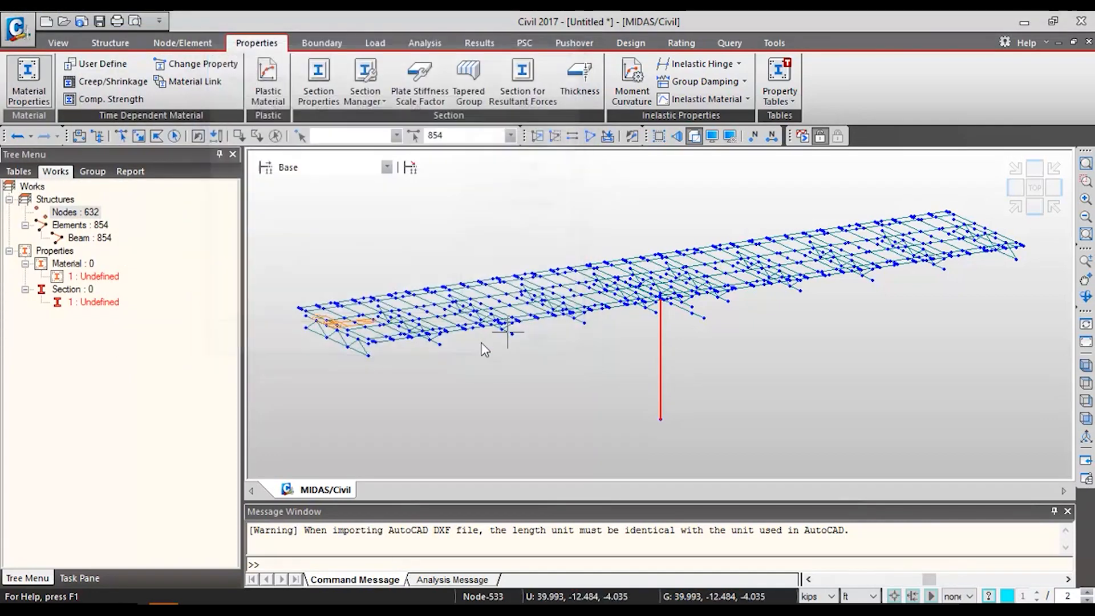
{"action": "right_click", "coordinate": [94, 264]}
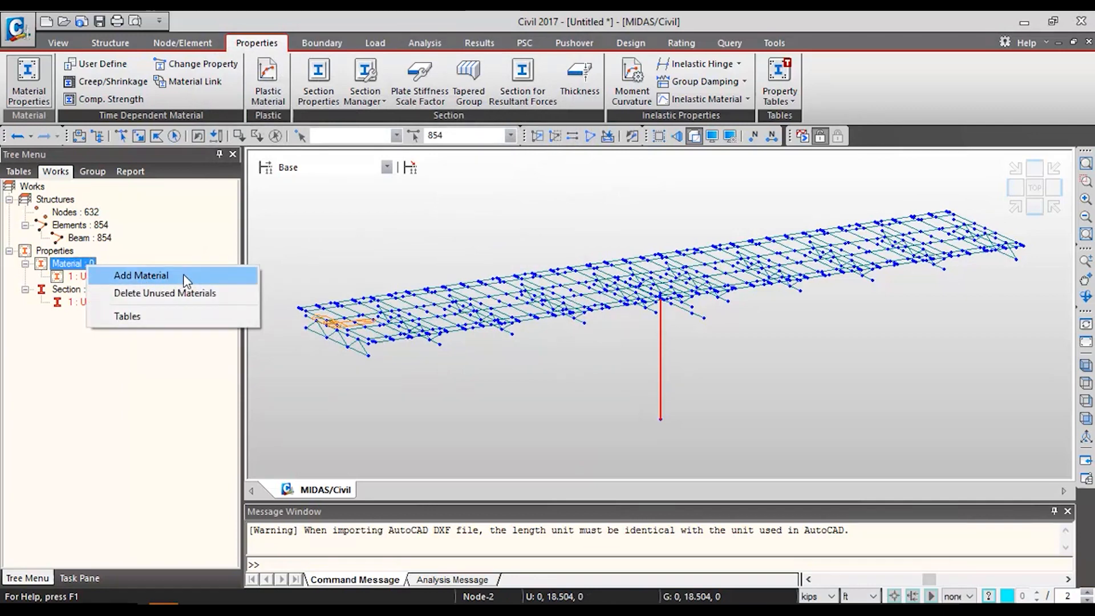
- Review the warning about matching the DXF length unit to the unit used in AutoCAD
{"action": "left_click", "coordinate": [317, 549]}
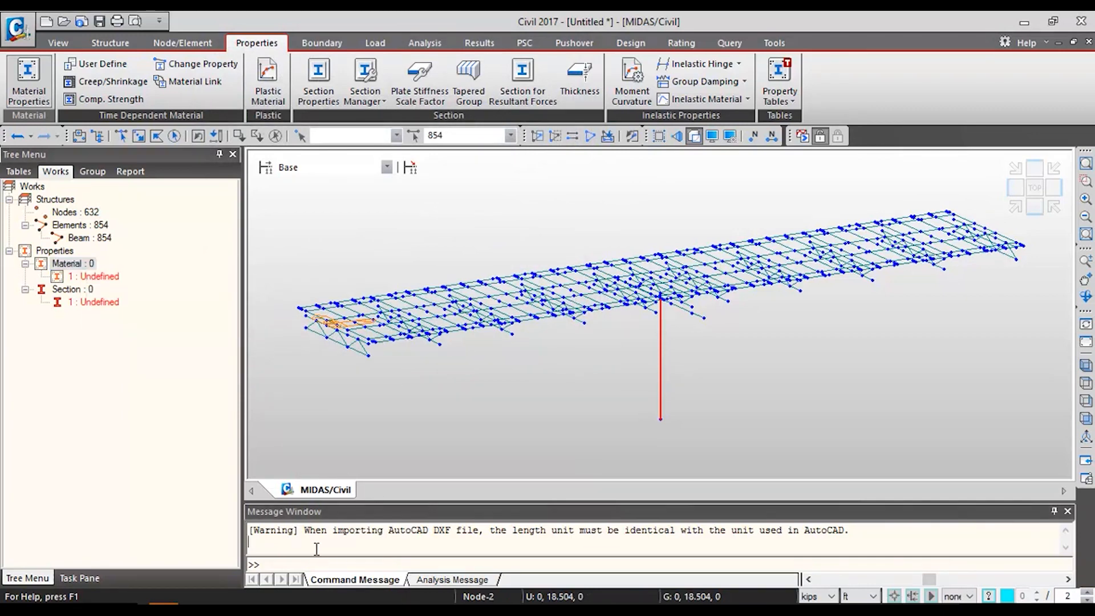
{"action": "left_click_drag", "start_coordinate": [254, 526], "coordinate": [752, 514]}
{"action": "left_click_drag", "start_coordinate": [878, 517], "coordinate": [874, 535]}
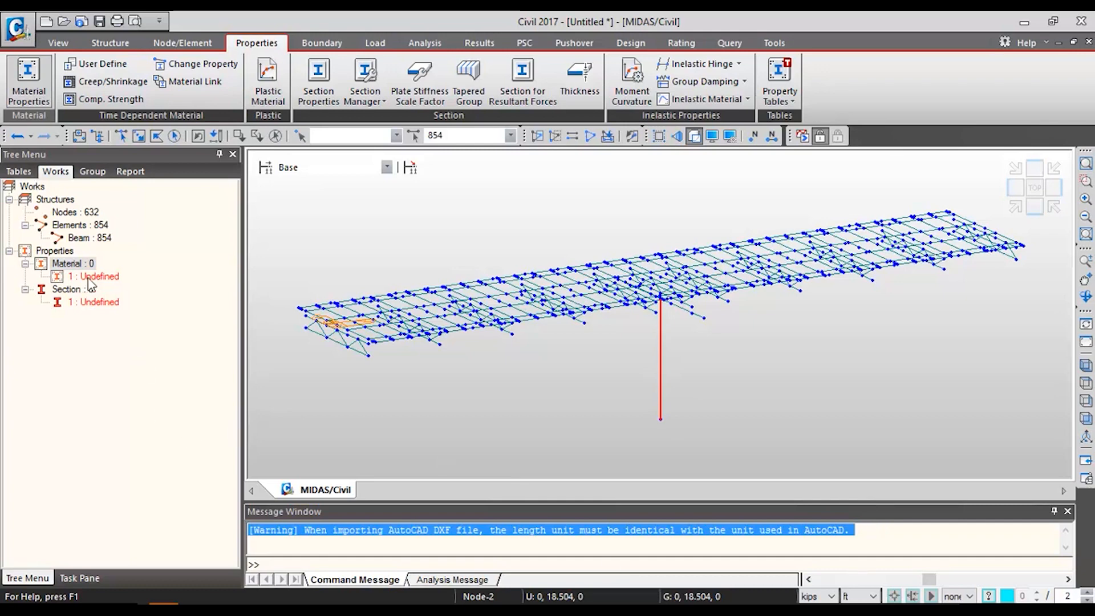
- Start a new steel material from the works tree and set its standard to ASTM(S)
{"action": "left_click", "coordinate": [73, 264]}
{"action": "right_click", "coordinate": [73, 264]}
{"action": "left_click", "coordinate": [171, 271]}
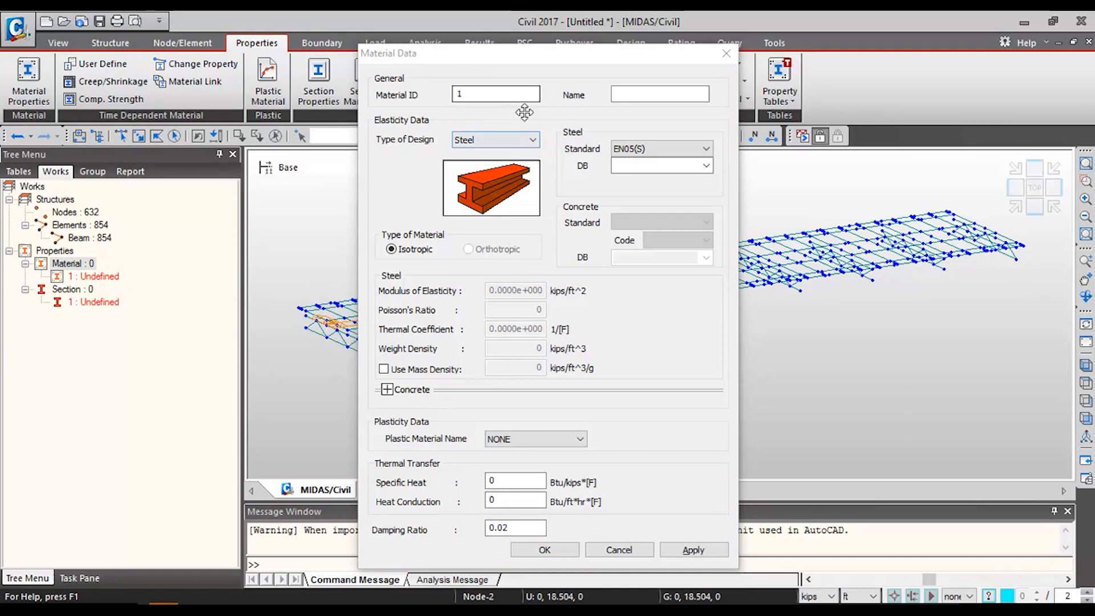
{"action": "left_click", "coordinate": [706, 148]}
{"action": "scroll", "coordinate": [680, 193], "scroll_direction": "up", "scroll_amount": 3}
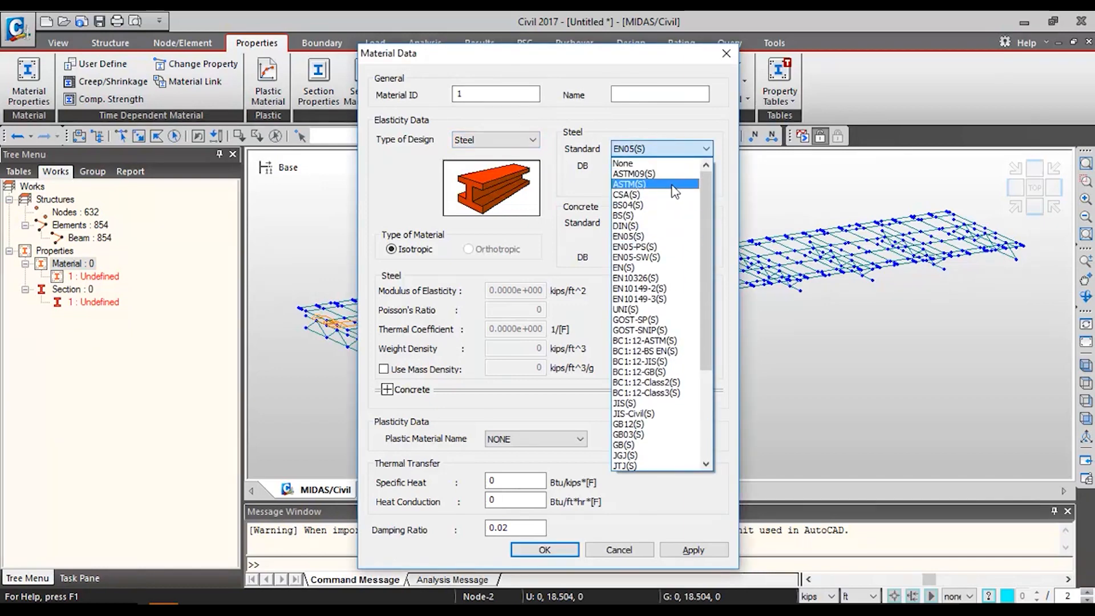
{"action": "left_click", "coordinate": [675, 185]}
{"action": "left_click", "coordinate": [706, 166]}
{"action": "left_click", "coordinate": [702, 149]}
{"action": "left_click", "coordinate": [702, 149]}
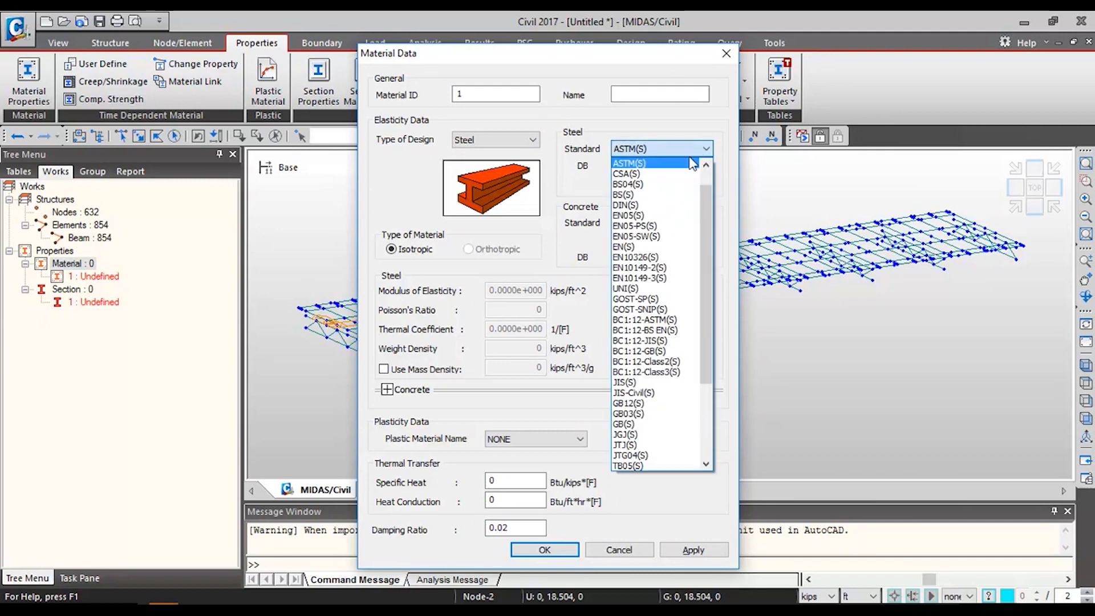
{"action": "scroll", "coordinate": [692, 169], "scroll_direction": "up", "scroll_amount": 1}
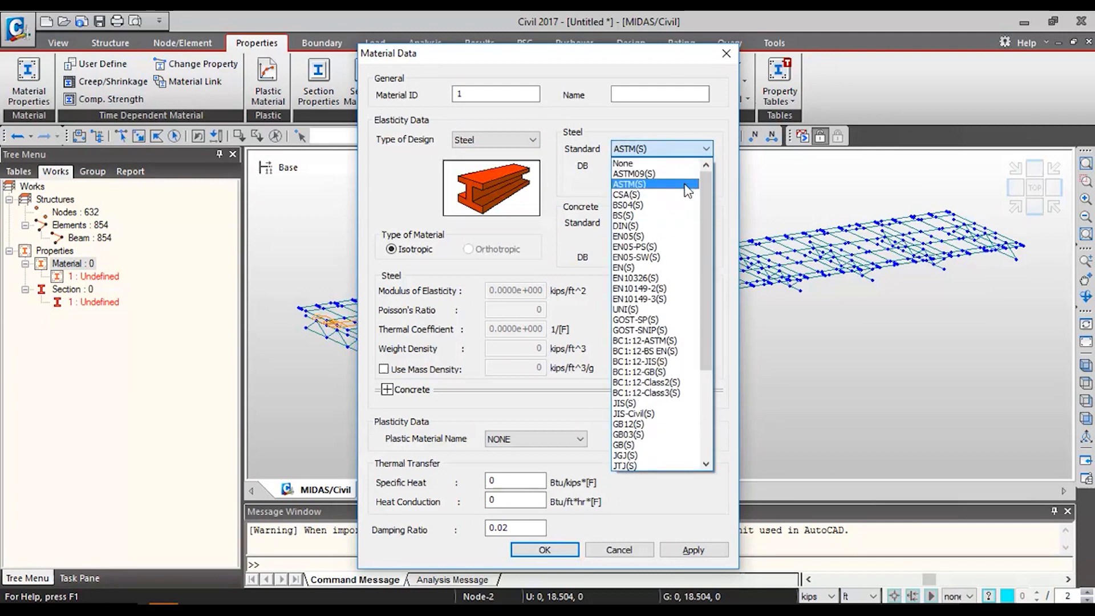
{"action": "left_click", "coordinate": [685, 184]}
- Choose A36 from the steel database and create the material
{"action": "left_click", "coordinate": [706, 165]}
{"action": "left_click", "coordinate": [688, 176]}
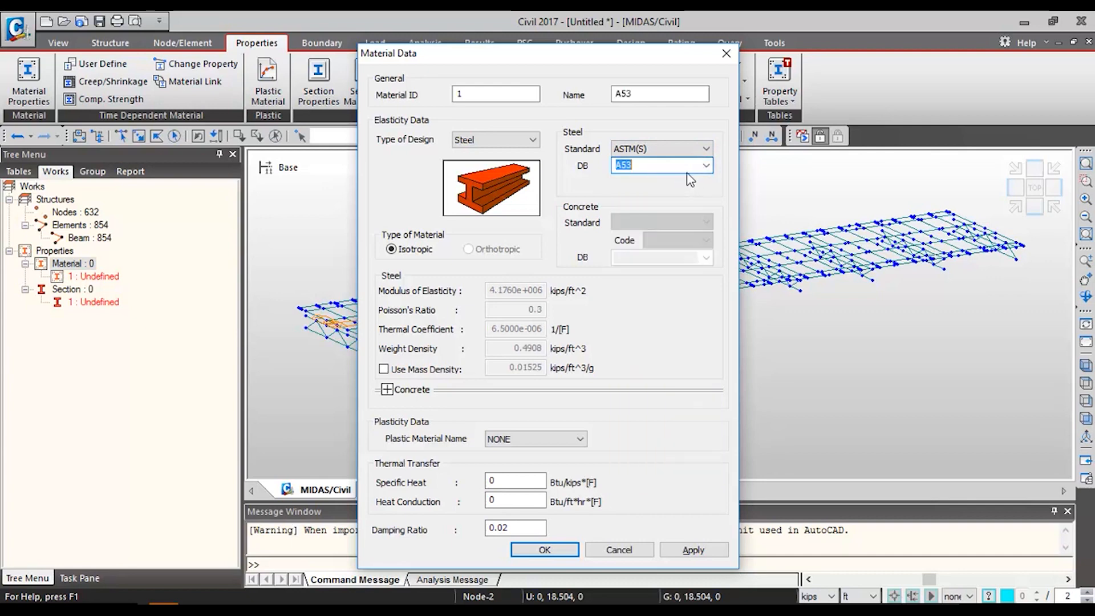
{"action": "key", "text": "Return"}
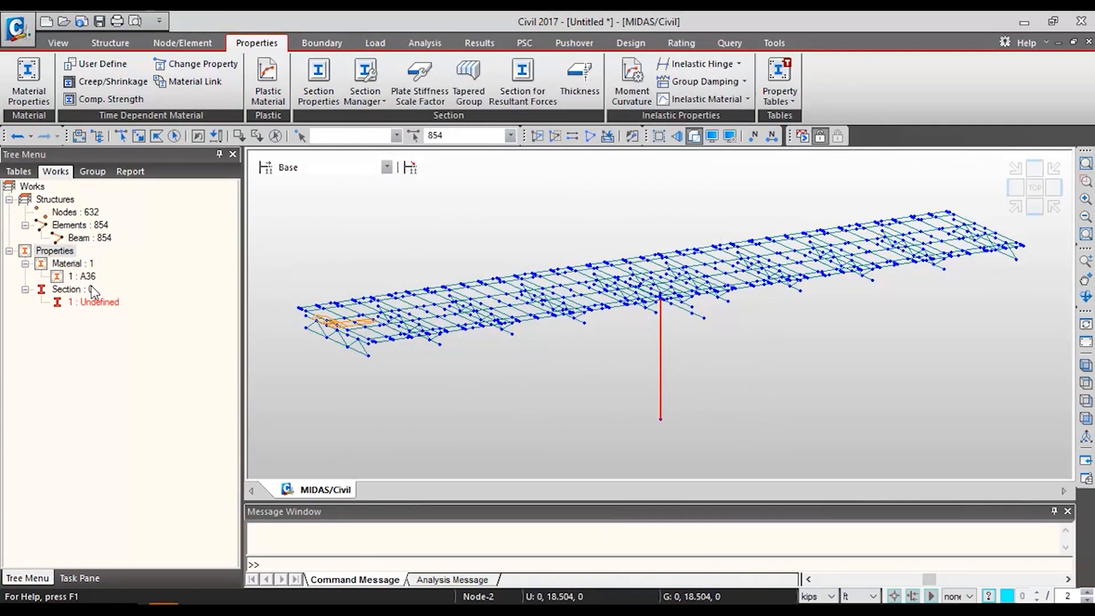
- Start a second material of concrete type and set its concrete standard to ASTM(RC)
{"action": "right_click", "coordinate": [46, 262]}
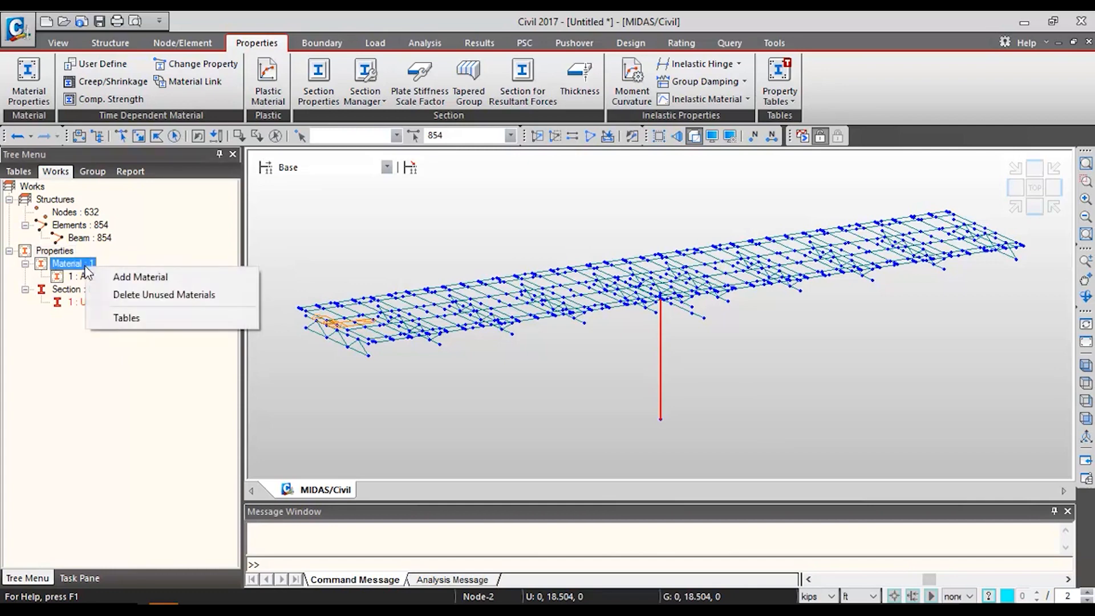
{"action": "left_click", "coordinate": [62, 275]}
{"action": "left_click", "coordinate": [531, 140]}
{"action": "left_click", "coordinate": [529, 172]}
{"action": "left_click", "coordinate": [706, 222]}
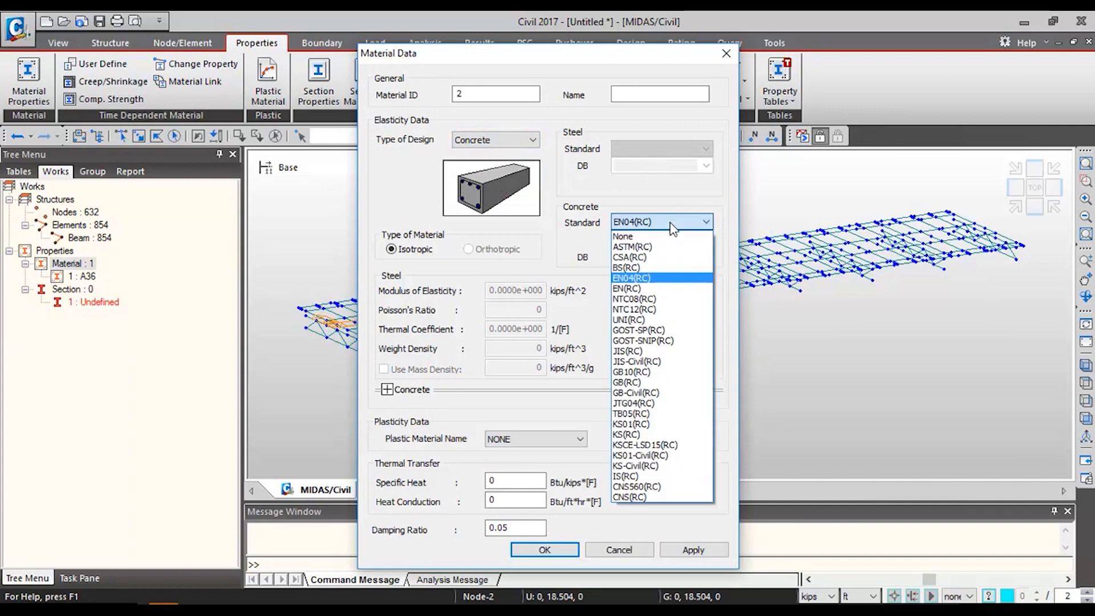
{"action": "left_click", "coordinate": [696, 249]}
- Choose Grade C4000 from the concrete database, check its concrete properties and create the material
{"action": "left_click", "coordinate": [701, 256]}
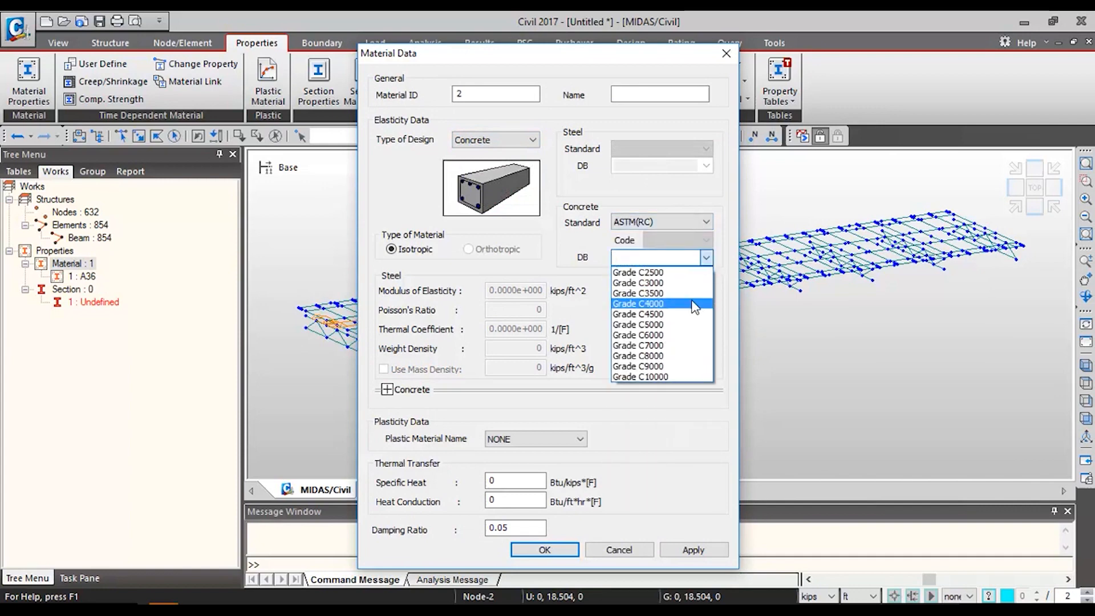
{"action": "left_click", "coordinate": [656, 304]}
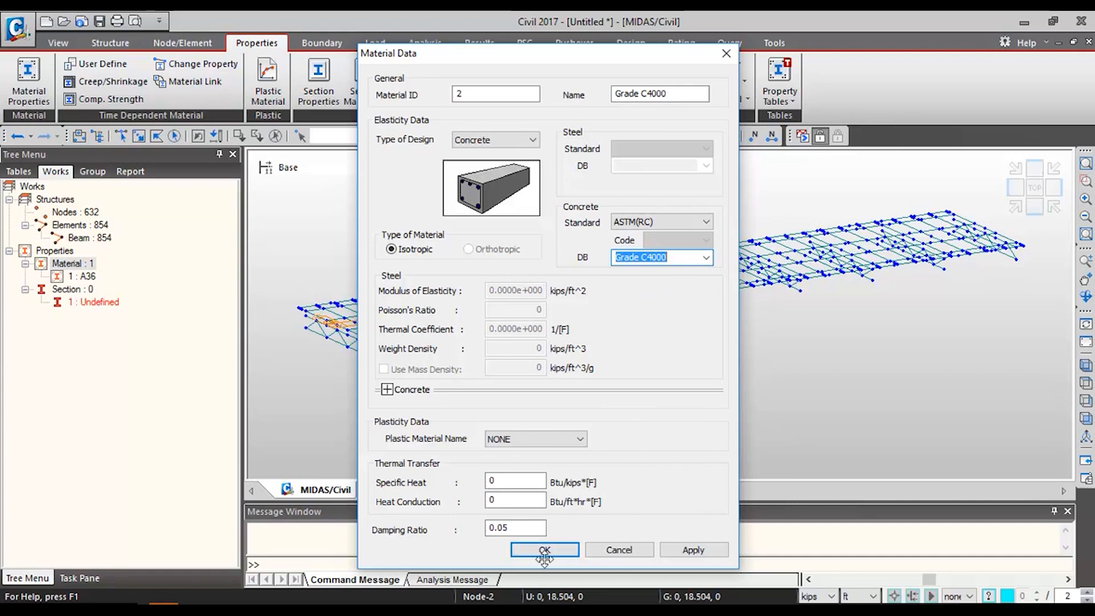
{"action": "left_click", "coordinate": [705, 257]}
{"action": "left_click", "coordinate": [664, 304]}
{"action": "left_click", "coordinate": [388, 390]}
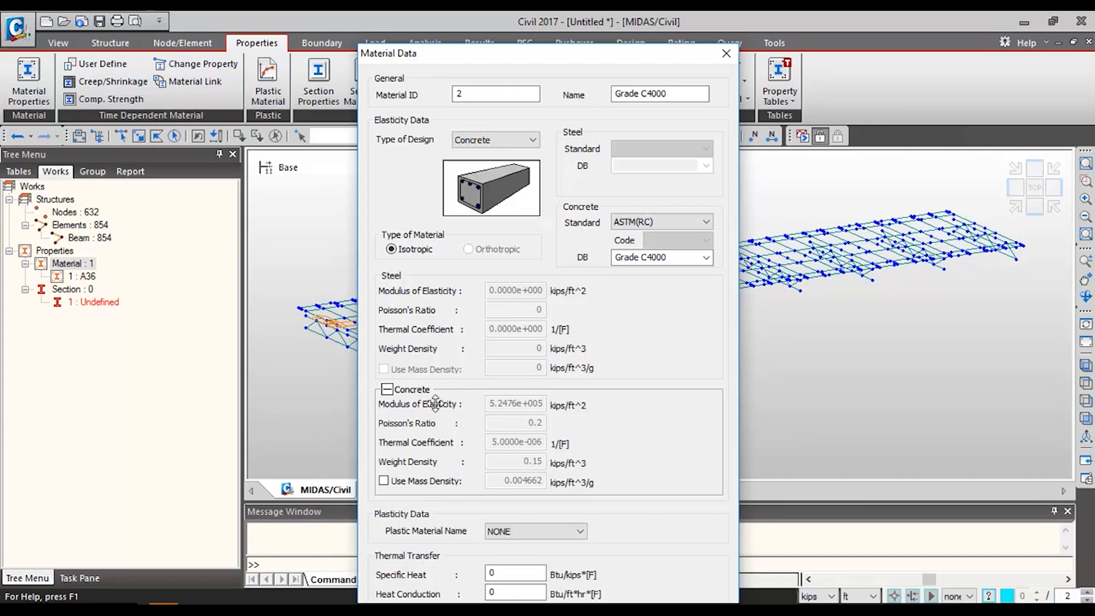
{"action": "left_click", "coordinate": [387, 389]}
{"action": "left_click", "coordinate": [572, 551]}
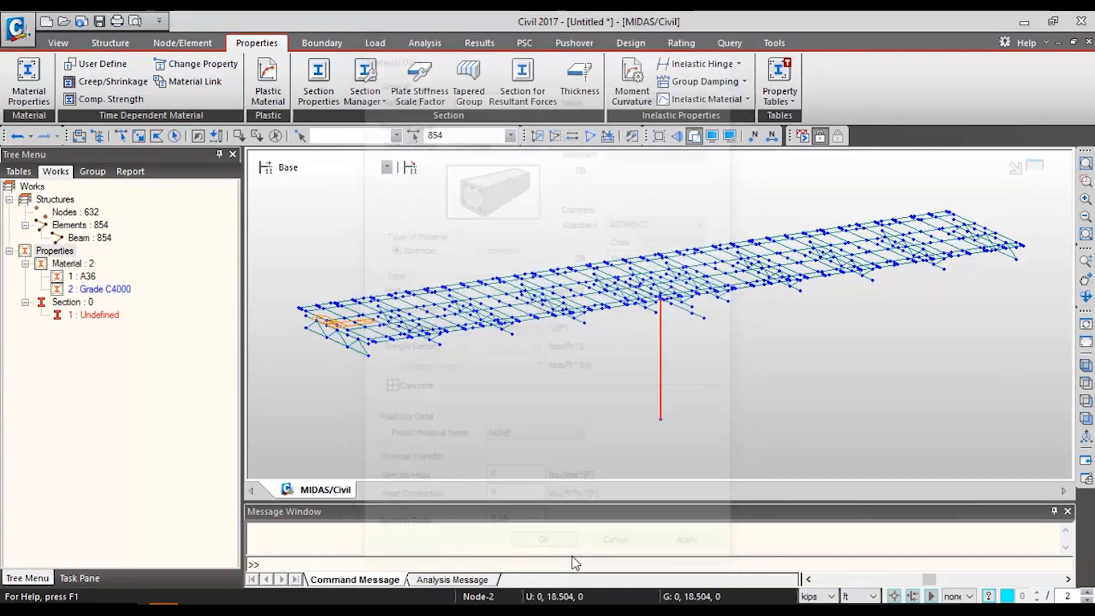
- Start a third material with the User Defined design type and the standard set to None
{"action": "right_click", "coordinate": [84, 266]}
{"action": "left_click", "coordinate": [151, 277]}
{"action": "left_click", "coordinate": [532, 140]}
{"action": "left_click", "coordinate": [522, 185]}
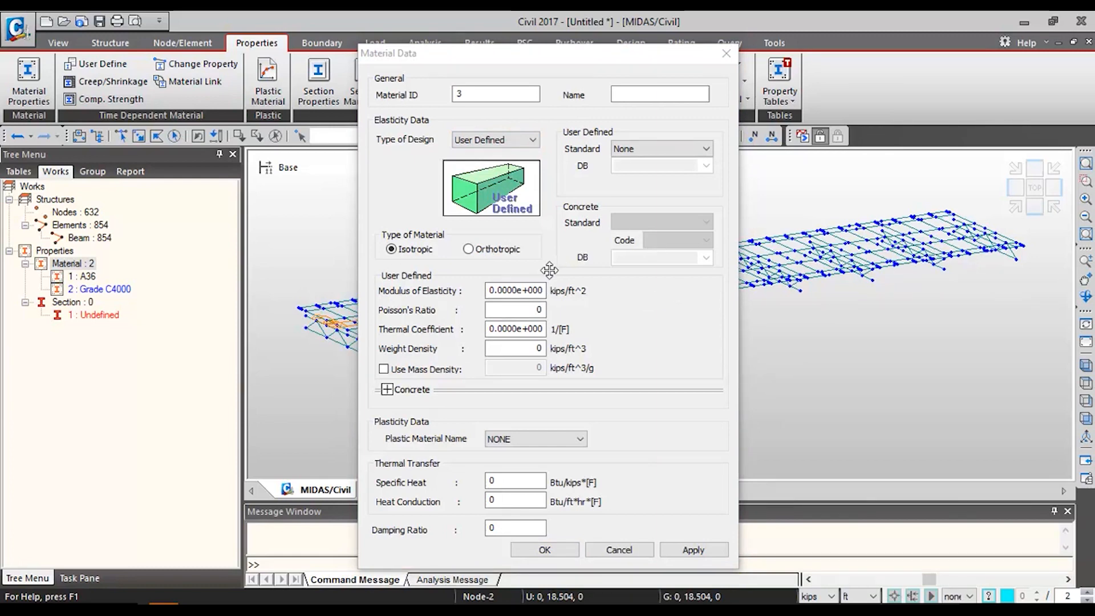
{"action": "left_click", "coordinate": [662, 148]}
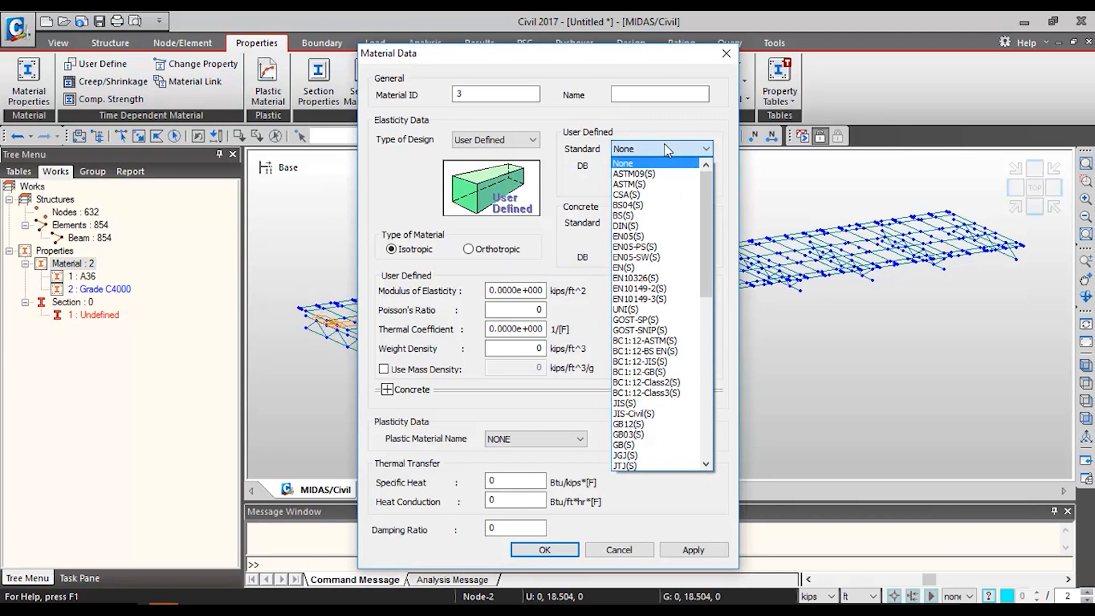
{"action": "left_click", "coordinate": [656, 156]}
- Set the user-defined material's modulus of elasticity to 5.2476e+005 kips/ft^2
{"action": "left_click", "coordinate": [489, 296]}
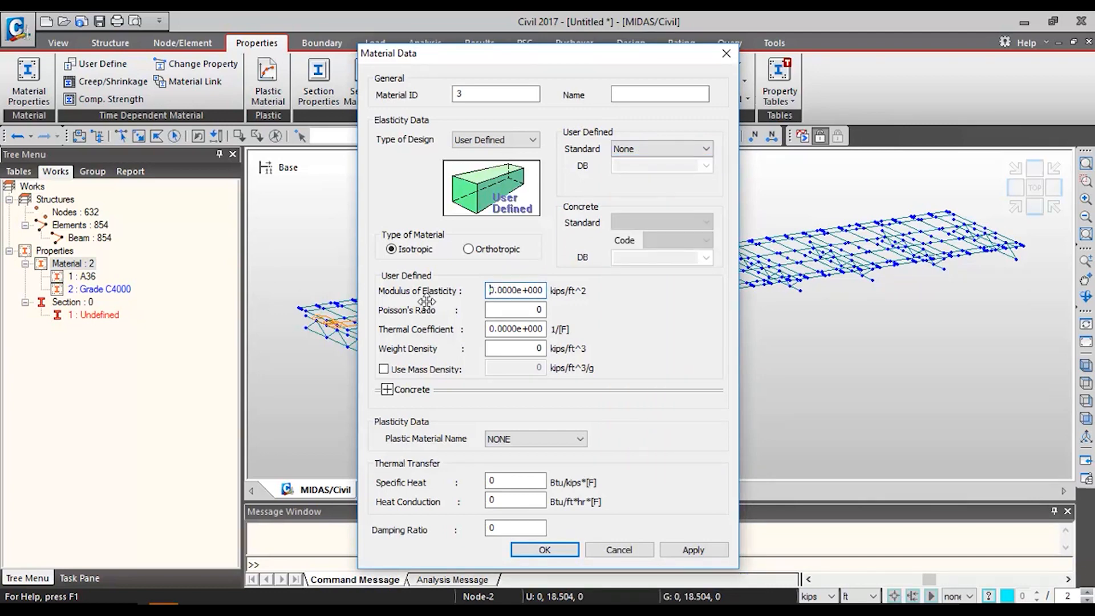
{"action": "type", "text": "5.2476"}
{"action": "left_click", "coordinate": [542, 290]}
{"action": "key", "text": "BackSpace"}
{"action": "type", "text": "5"}
{"action": "key", "text": "Tab"}
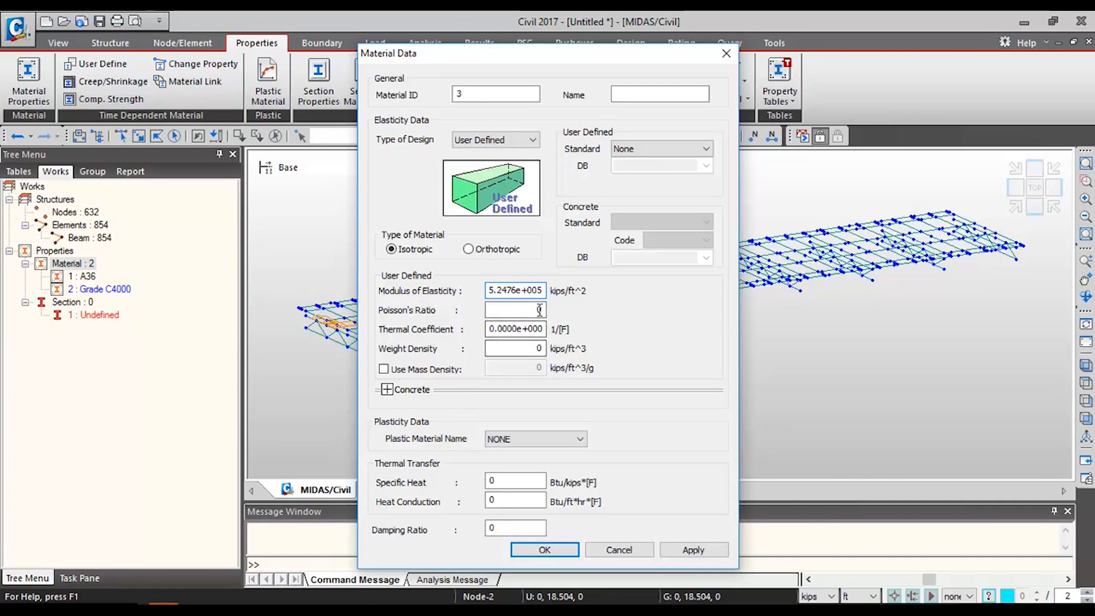
- Set the user-defined material's Poisson's ratio to 0.2 and its thermal coefficient to 5.0000e+006
{"action": "type", "text": "0.2"}
{"action": "left_click_drag", "start_coordinate": [536, 329], "coordinate": [572, 330]}
{"action": "type", "text": "6"}
{"action": "key", "text": "Home"}
{"action": "key", "text": "Delete"}
{"action": "type", "text": "5"}
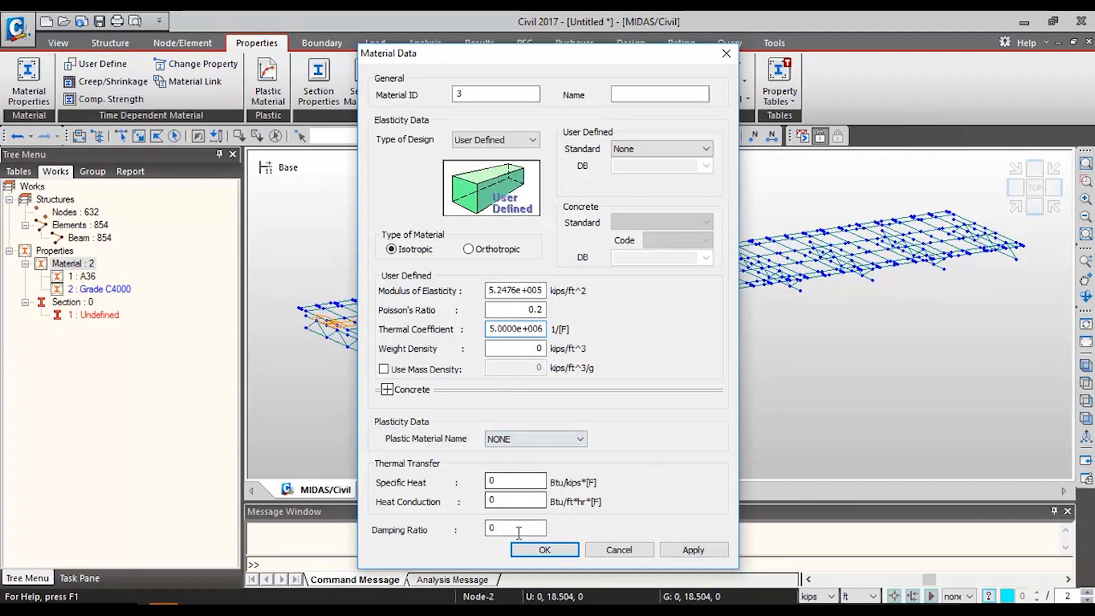
- Name the user-defined material Dummy Material and create it
{"action": "left_click", "coordinate": [632, 96]}
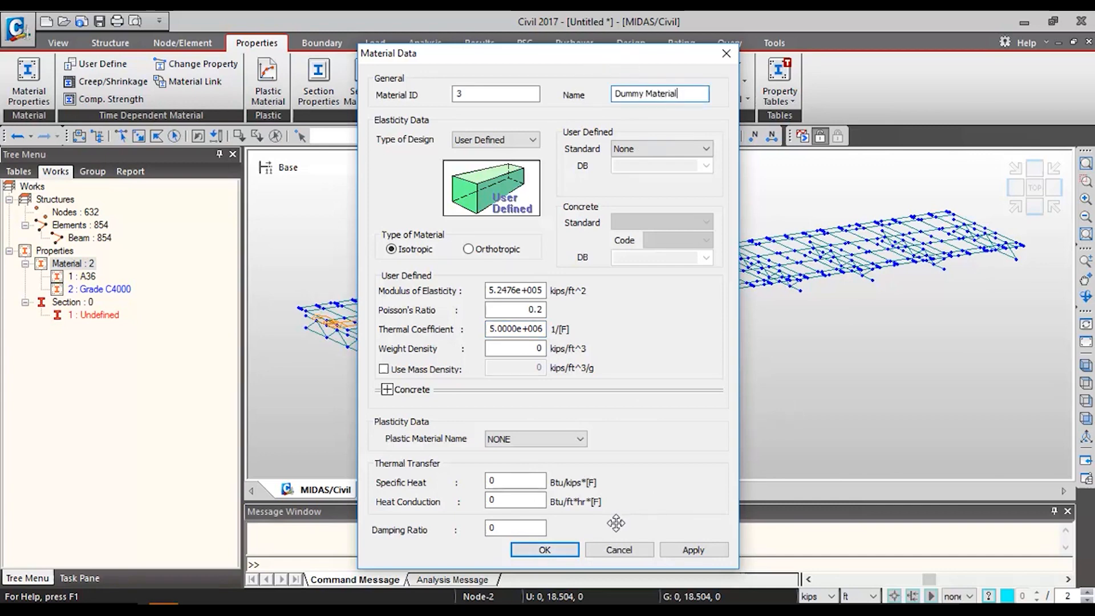
{"action": "left_click", "coordinate": [567, 552]}
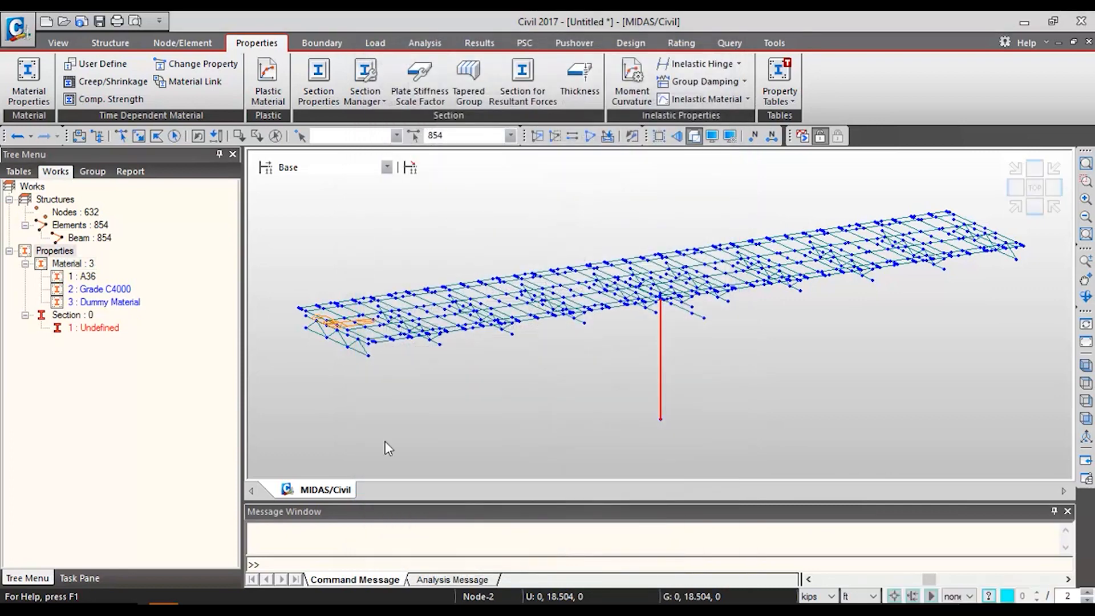
{"action": "left_click", "coordinate": [90, 279]}
{"action": "left_click", "coordinate": [93, 302]}
{"action": "left_click", "coordinate": [106, 290]}
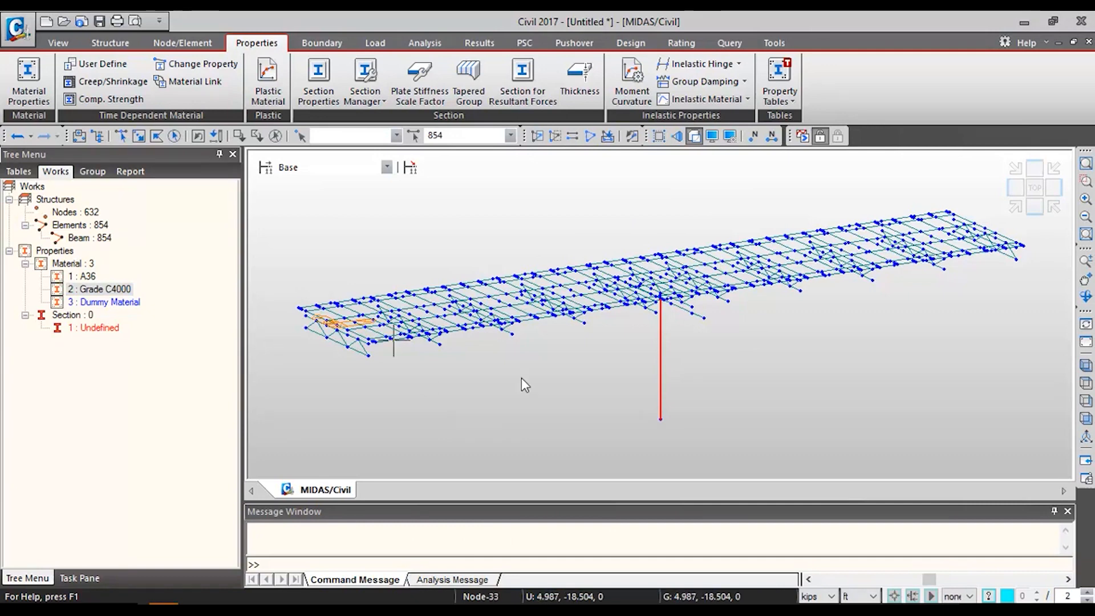
- Start adding a new section to the model's section properties
{"action": "left_click", "coordinate": [312, 95]}
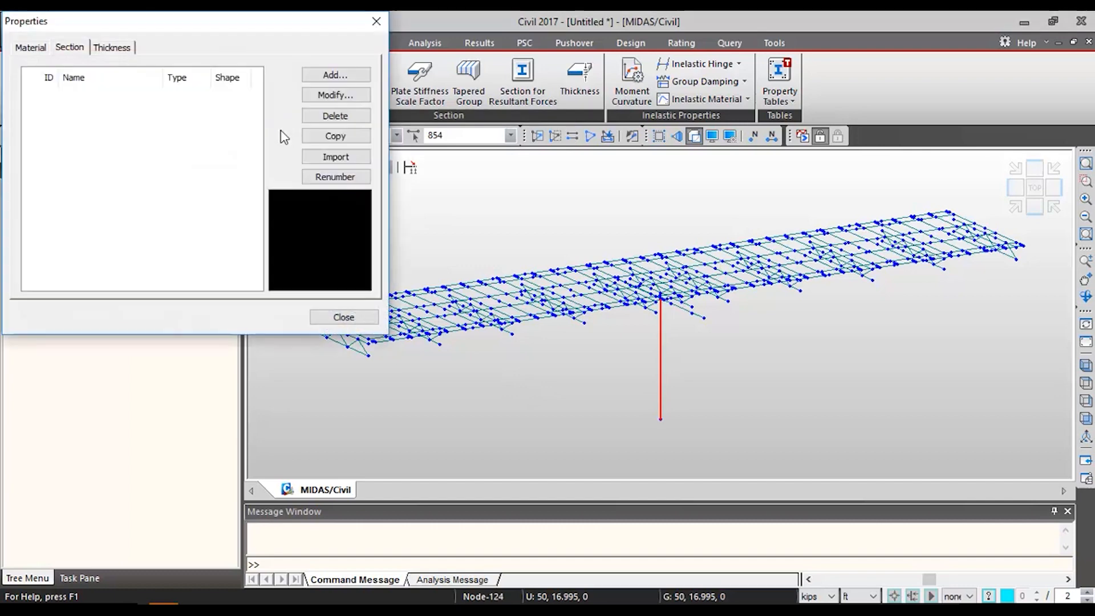
{"action": "left_click_drag", "start_coordinate": [116, 16], "coordinate": [234, 18]}
{"action": "left_click", "coordinate": [459, 77]}
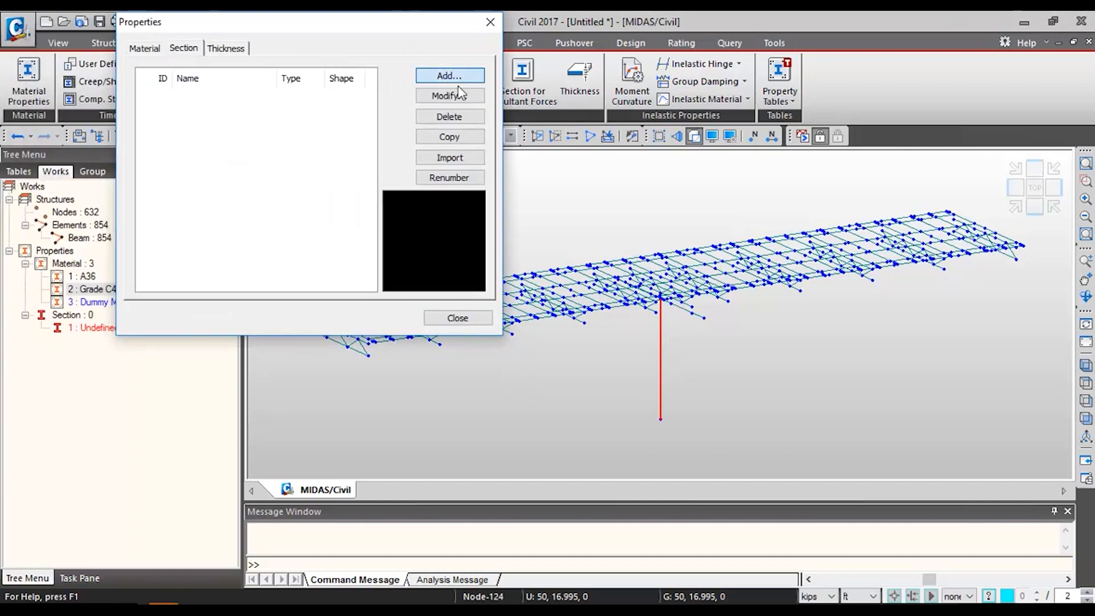
{"action": "left_click_drag", "start_coordinate": [386, 27], "coordinate": [451, 30]}
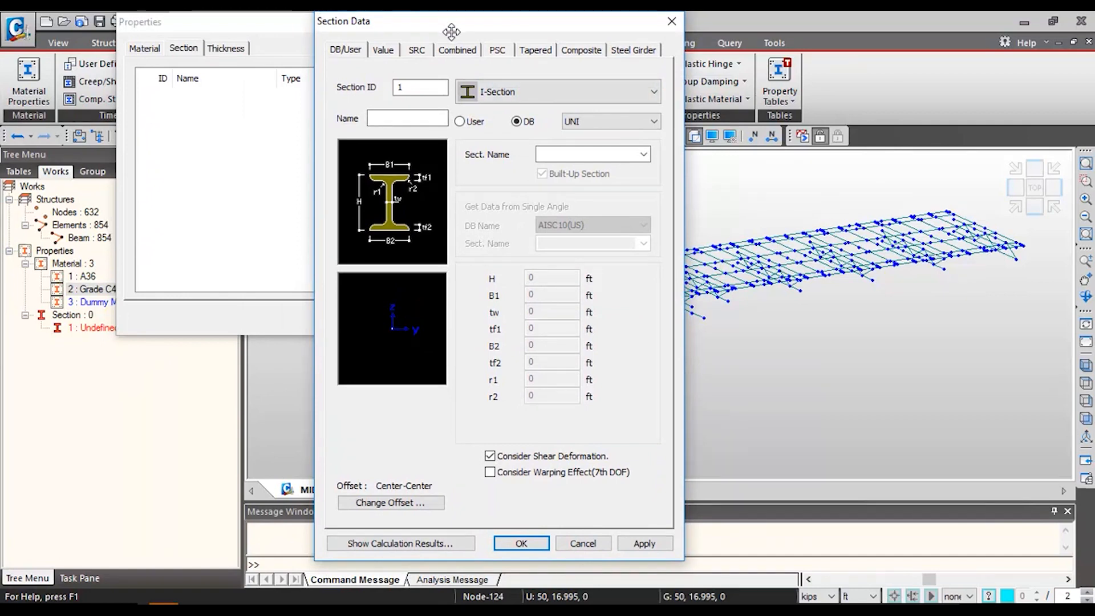
- Examine the shapes available for database, SRC, combined, PSC and composite sections
{"action": "left_click", "coordinate": [574, 96]}
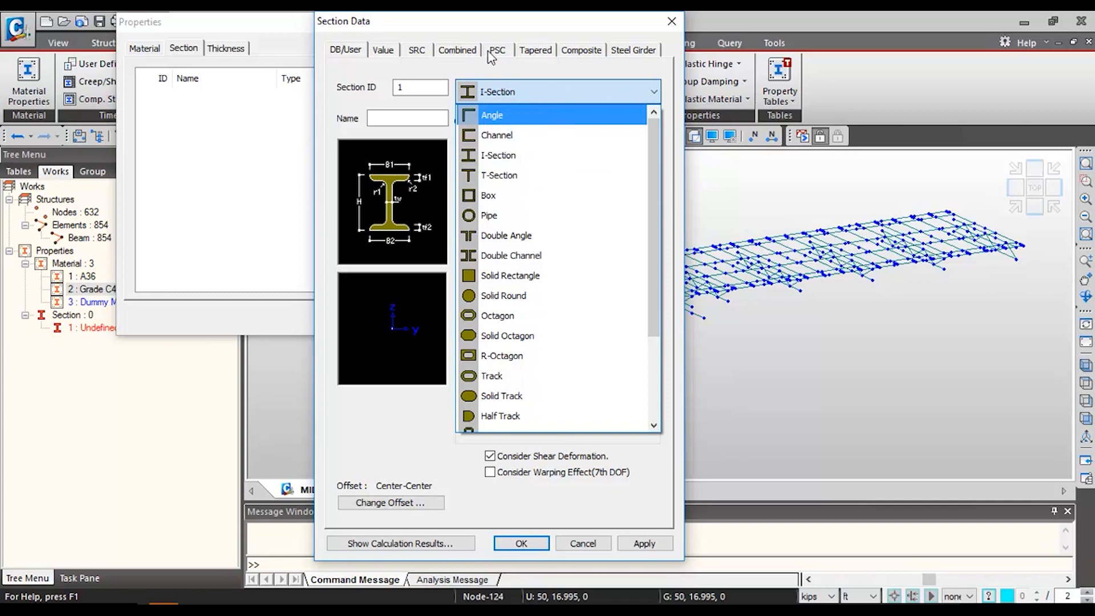
{"action": "left_click", "coordinate": [383, 51]}
{"action": "left_click", "coordinate": [417, 51]}
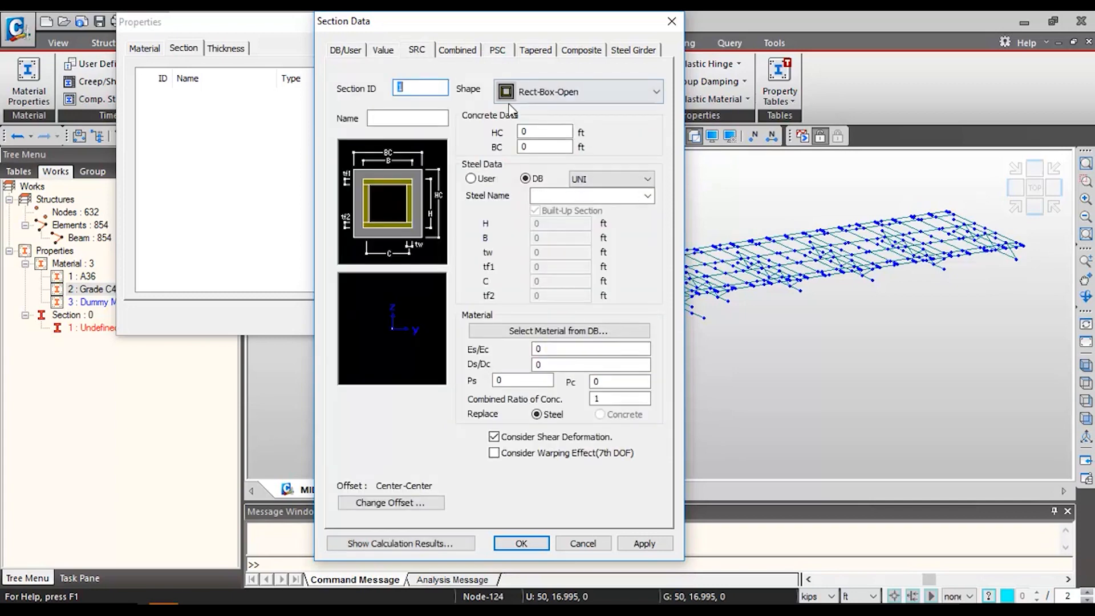
{"action": "left_click", "coordinate": [529, 97]}
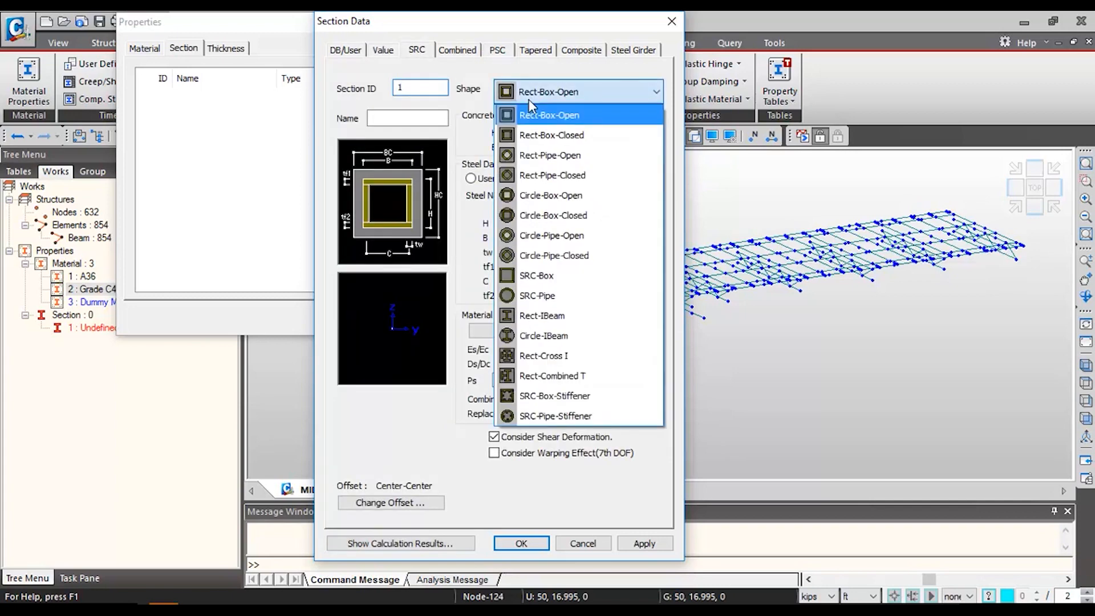
{"action": "left_click", "coordinate": [574, 97]}
{"action": "left_click", "coordinate": [457, 50]}
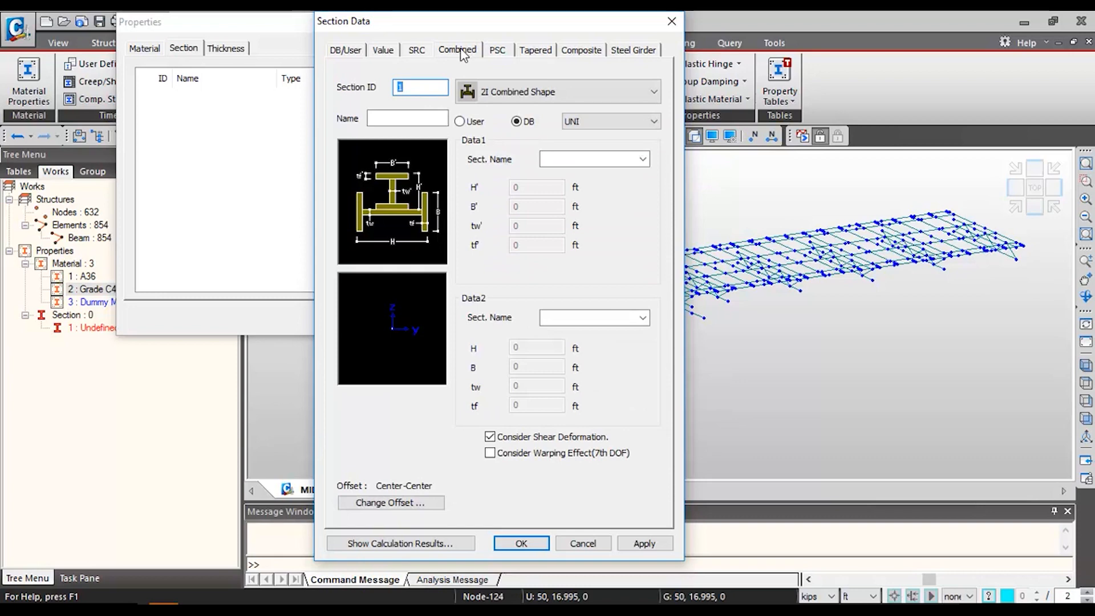
{"action": "left_click", "coordinate": [514, 93]}
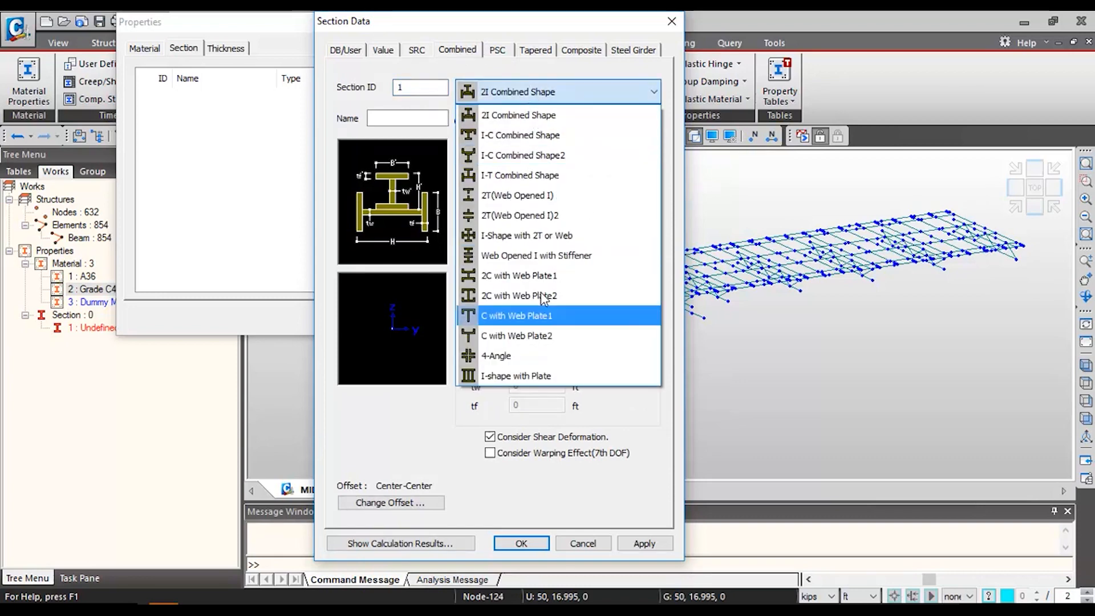
{"action": "left_click", "coordinate": [502, 52]}
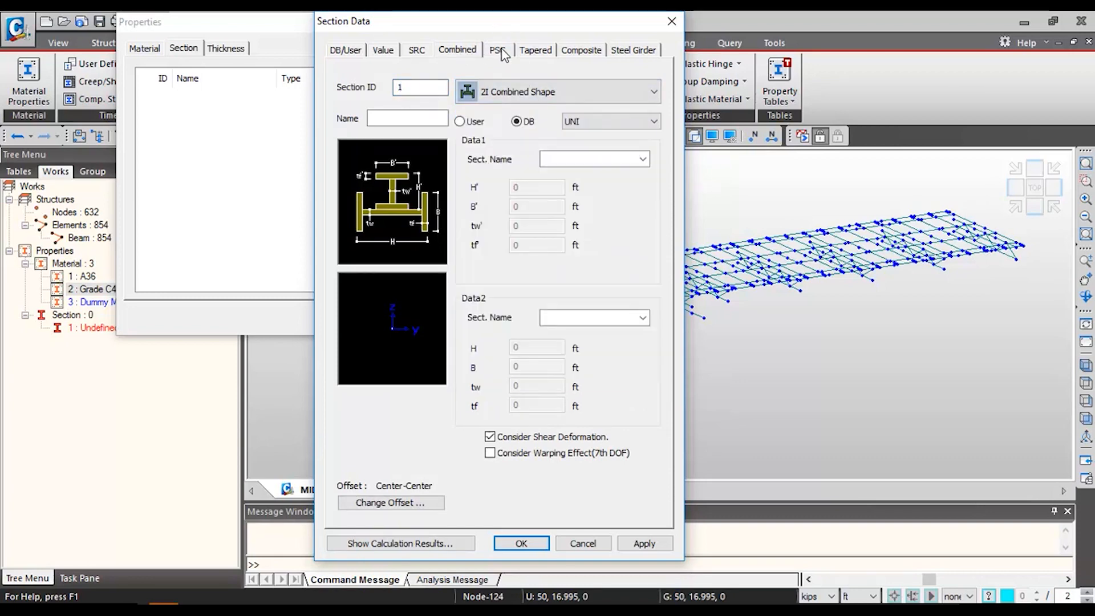
{"action": "left_click", "coordinate": [499, 51]}
{"action": "left_click", "coordinate": [536, 93]}
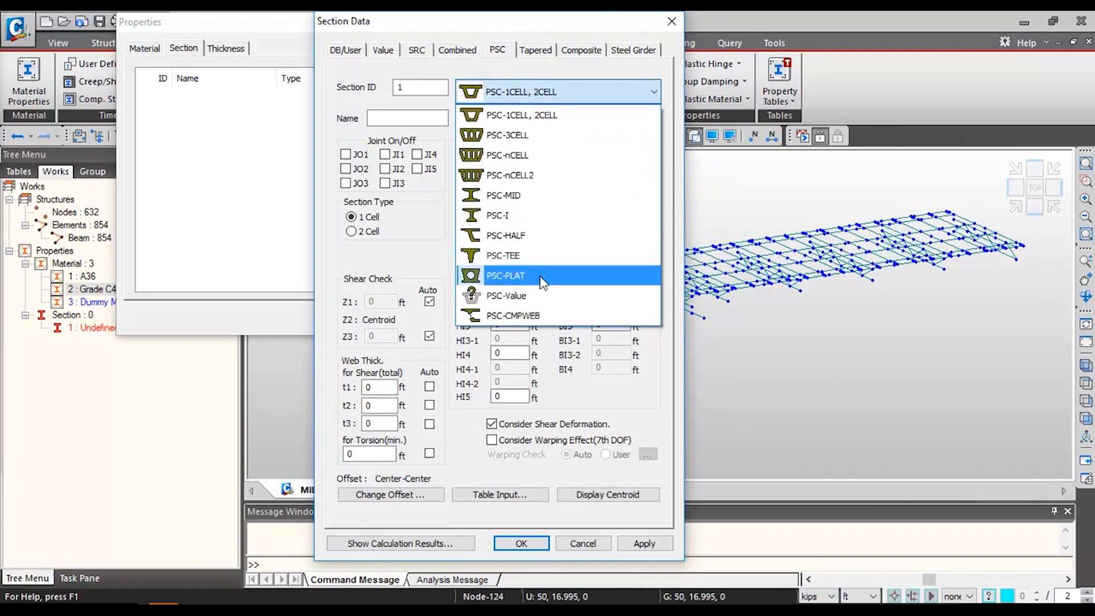
{"action": "left_click", "coordinate": [580, 57]}
{"action": "left_click", "coordinate": [581, 54]}
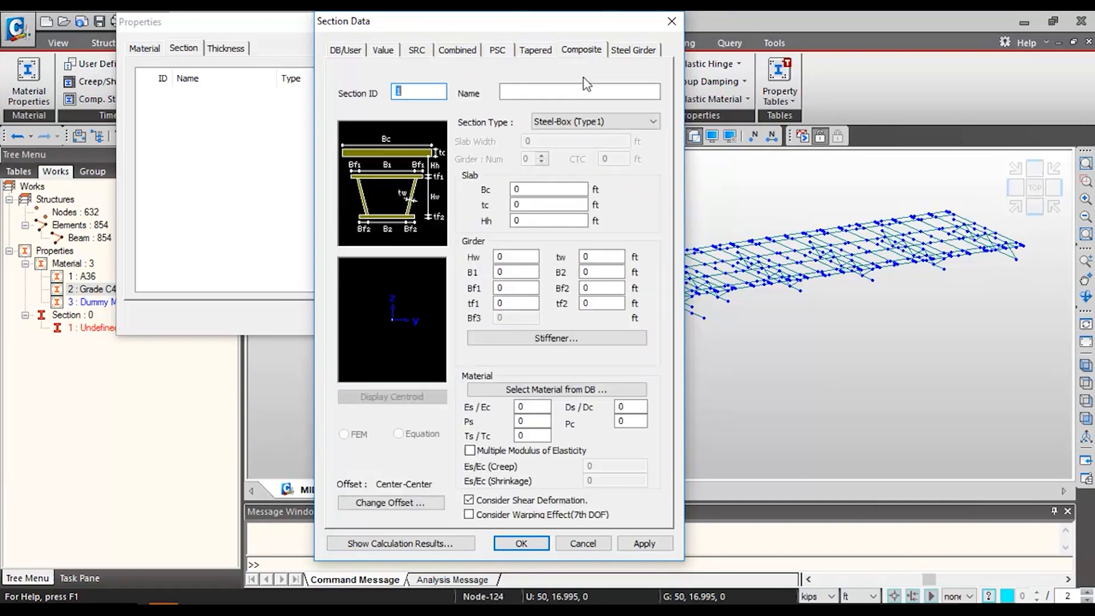
{"action": "left_click", "coordinate": [596, 121]}
{"action": "left_click", "coordinate": [619, 198]}
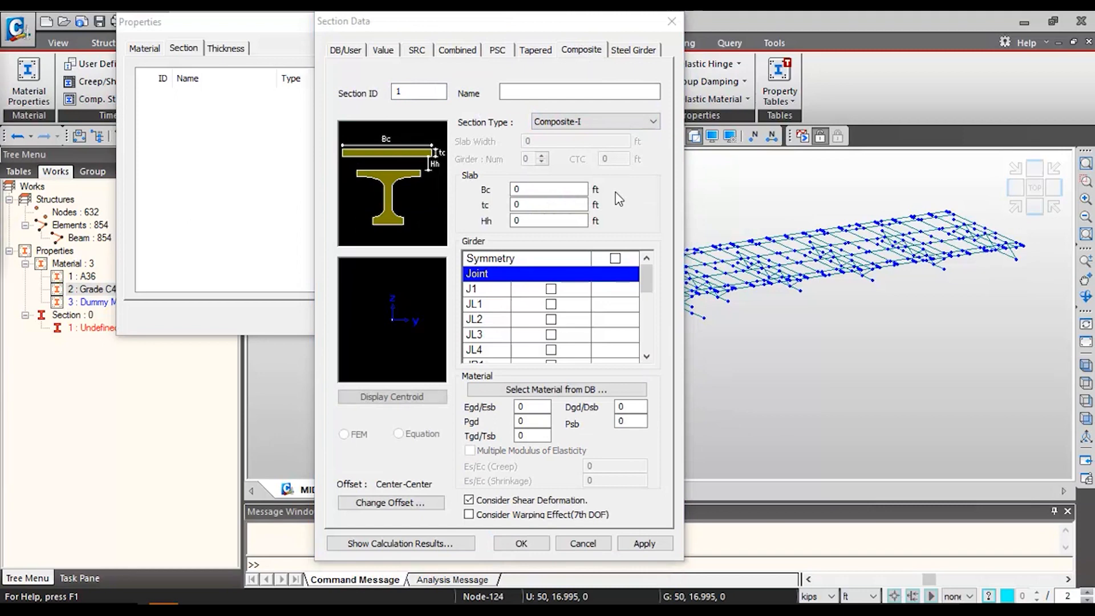
- Set the new section to an Angle shape from the AISC10(US) database
{"action": "left_click", "coordinate": [345, 51]}
{"action": "left_click", "coordinate": [619, 92]}
{"action": "scroll", "coordinate": [628, 114], "scroll_direction": "up", "scroll_amount": 1}
{"action": "left_click", "coordinate": [628, 114]}
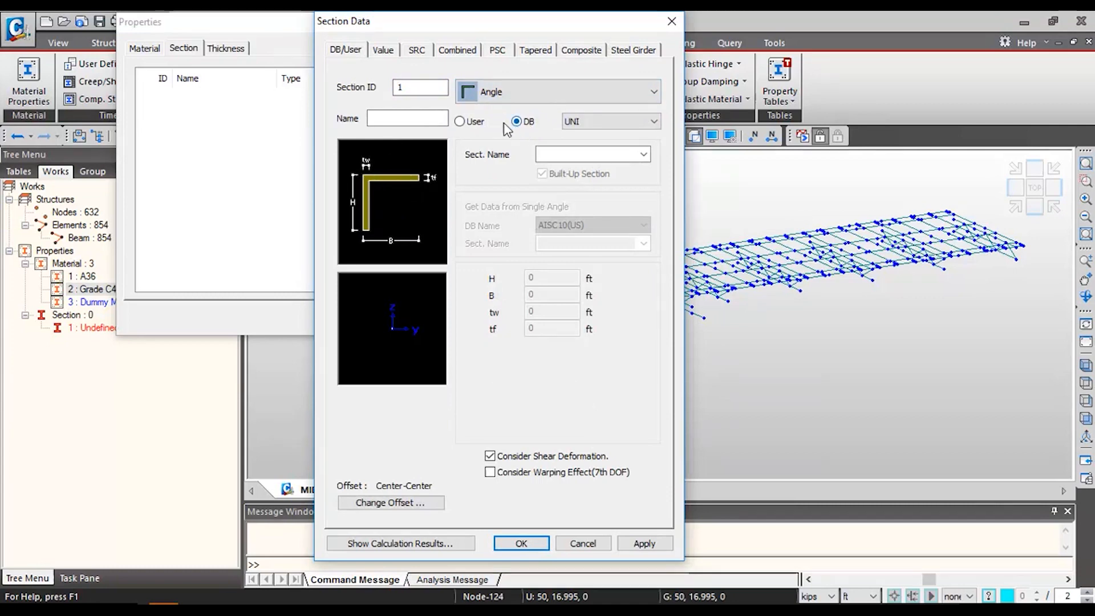
{"action": "left_click", "coordinate": [622, 121]}
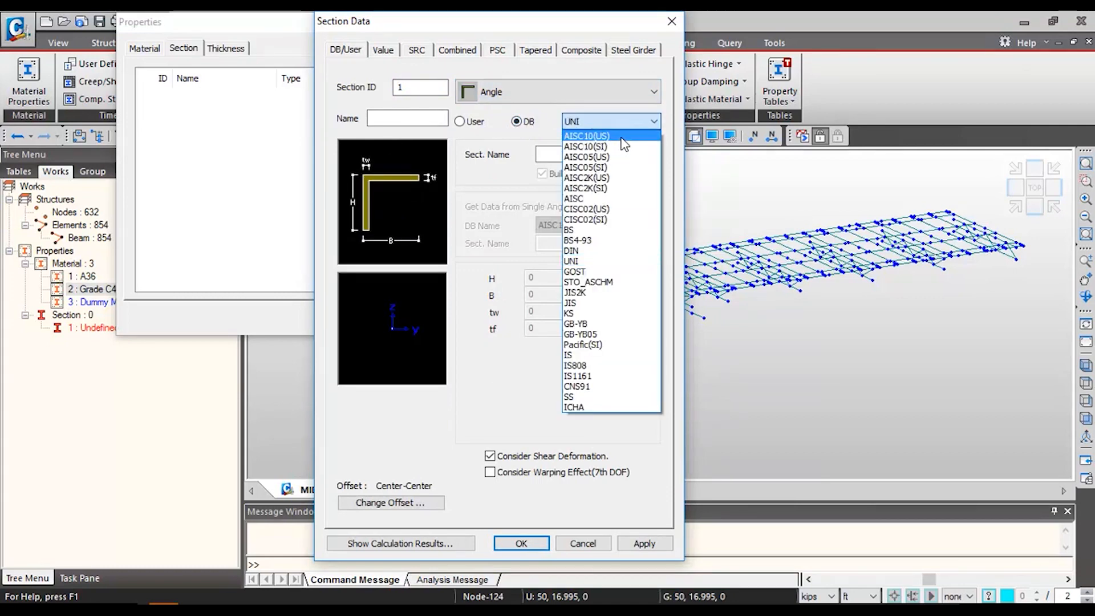
{"action": "left_click", "coordinate": [623, 137]}
- Choose the L4X4X5/16 angle size and add it as section 1
{"action": "left_click", "coordinate": [645, 154]}
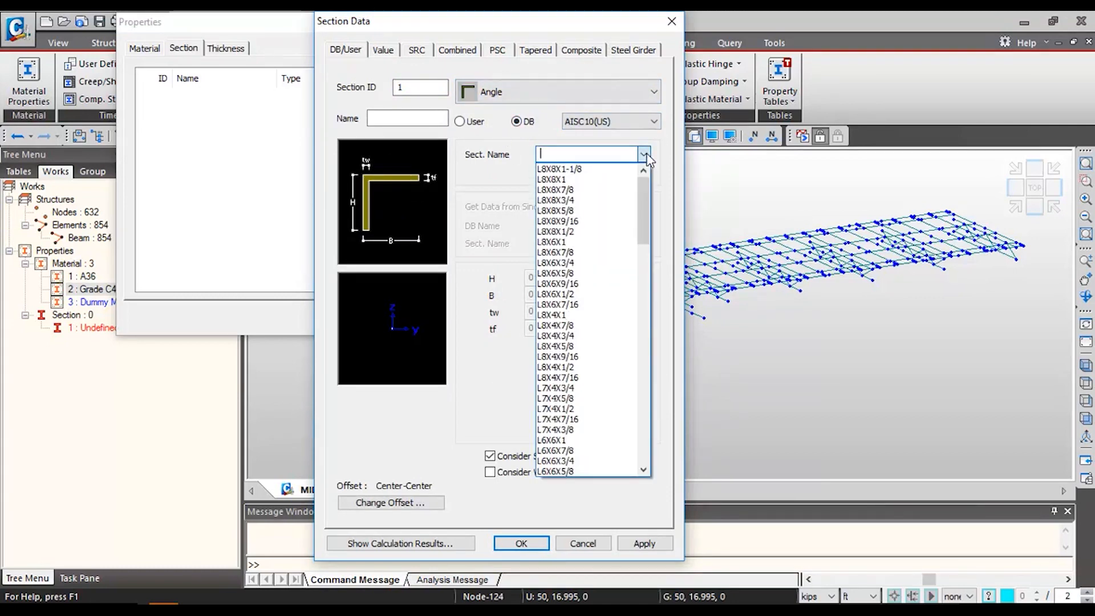
{"action": "left_click_drag", "start_coordinate": [645, 207], "coordinate": [641, 247]}
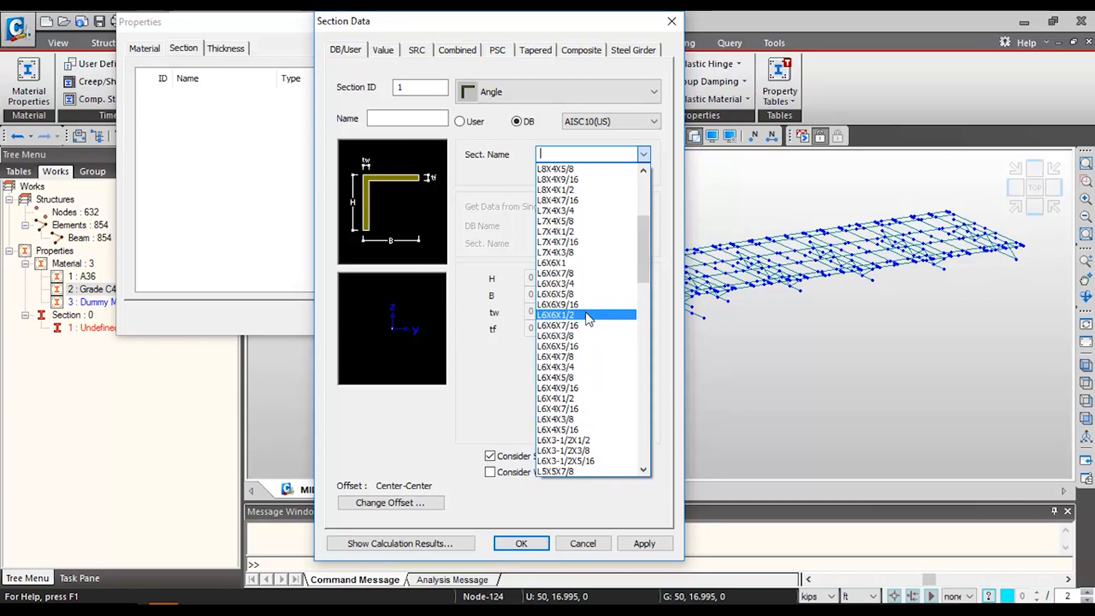
{"action": "scroll", "coordinate": [587, 338], "scroll_direction": "down", "scroll_amount": 1}
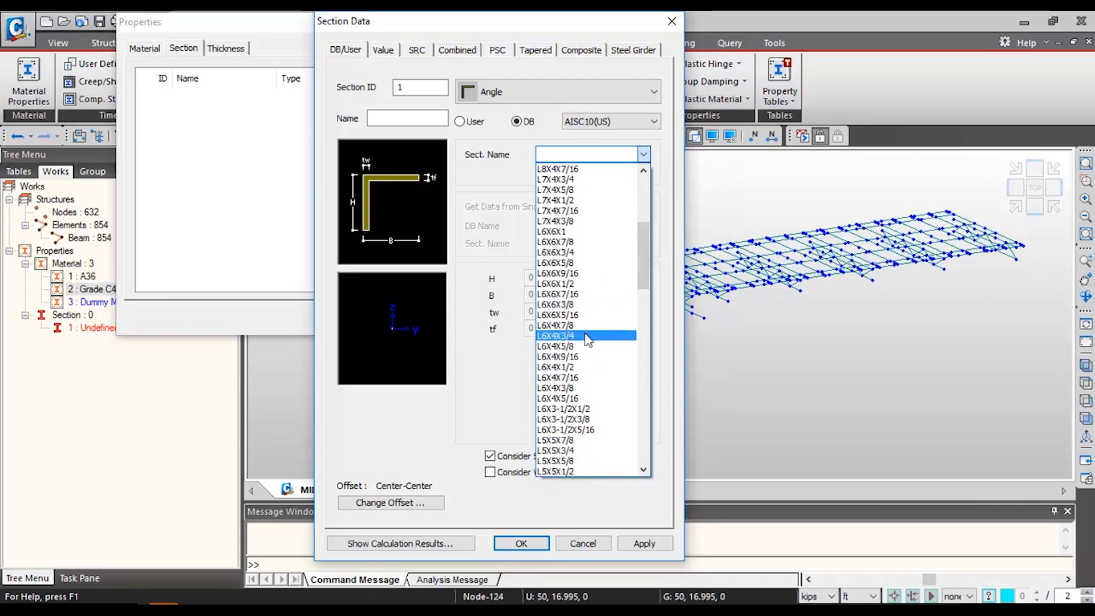
{"action": "left_click_drag", "start_coordinate": [644, 258], "coordinate": [642, 283]}
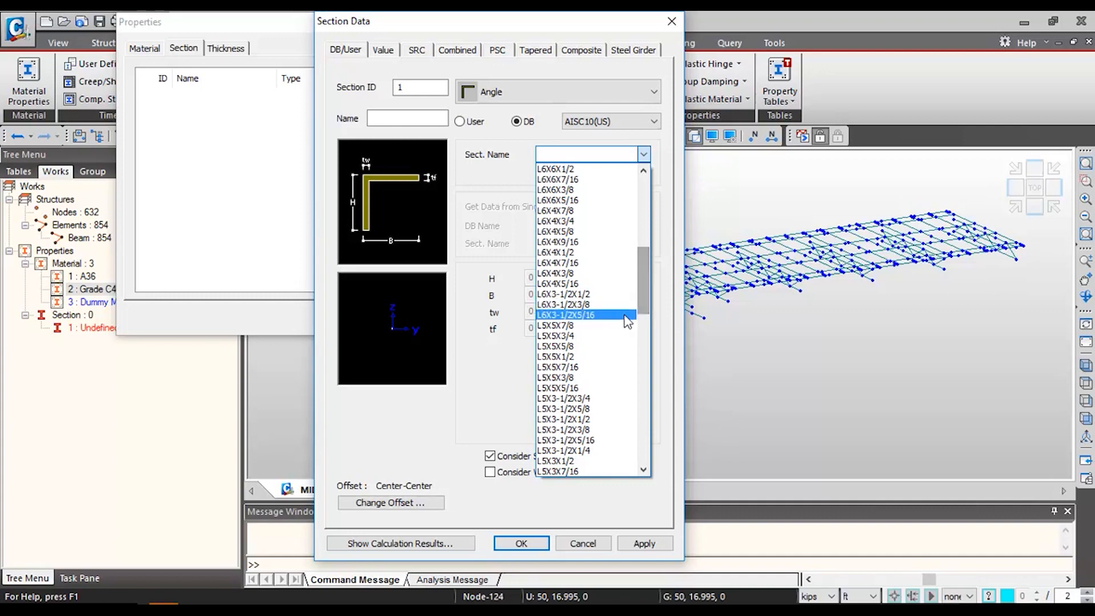
{"action": "scroll", "coordinate": [594, 415], "scroll_direction": "down", "scroll_amount": 3}
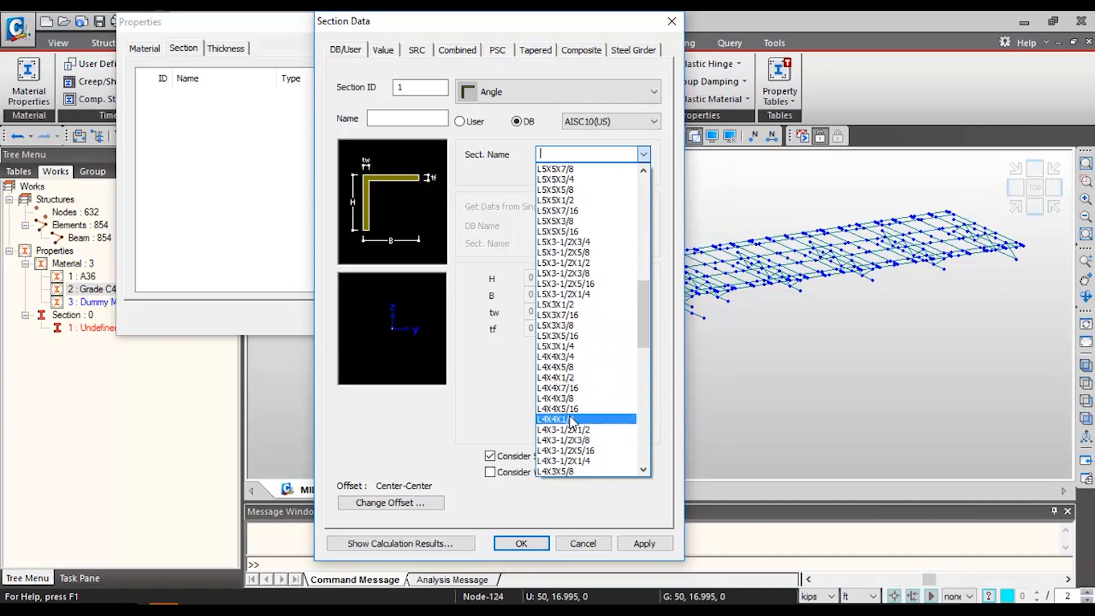
{"action": "left_click", "coordinate": [588, 409]}
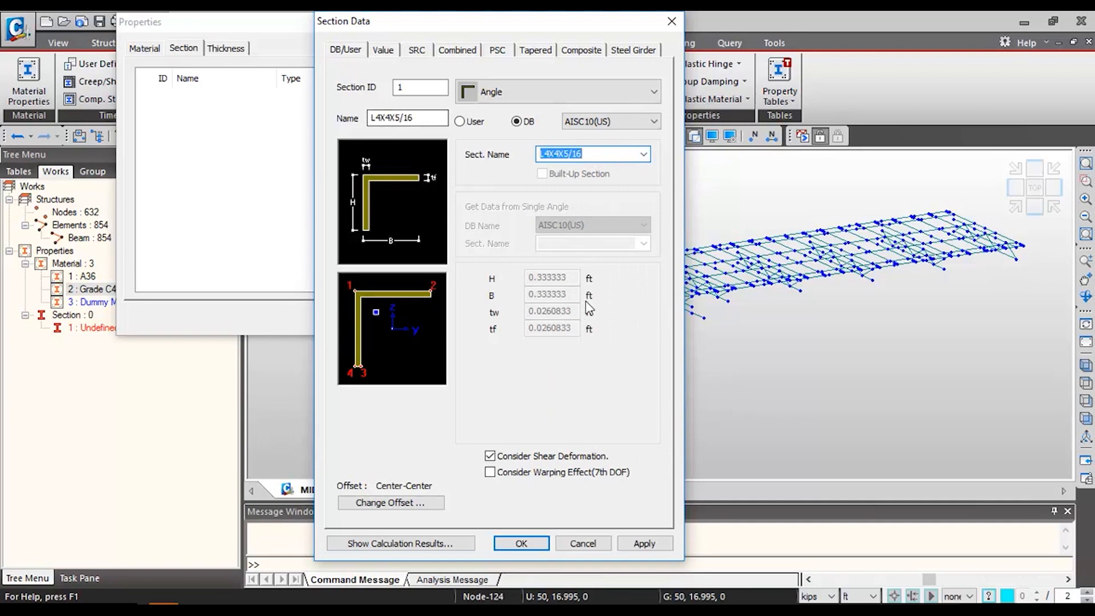
{"action": "left_click", "coordinate": [643, 546]}
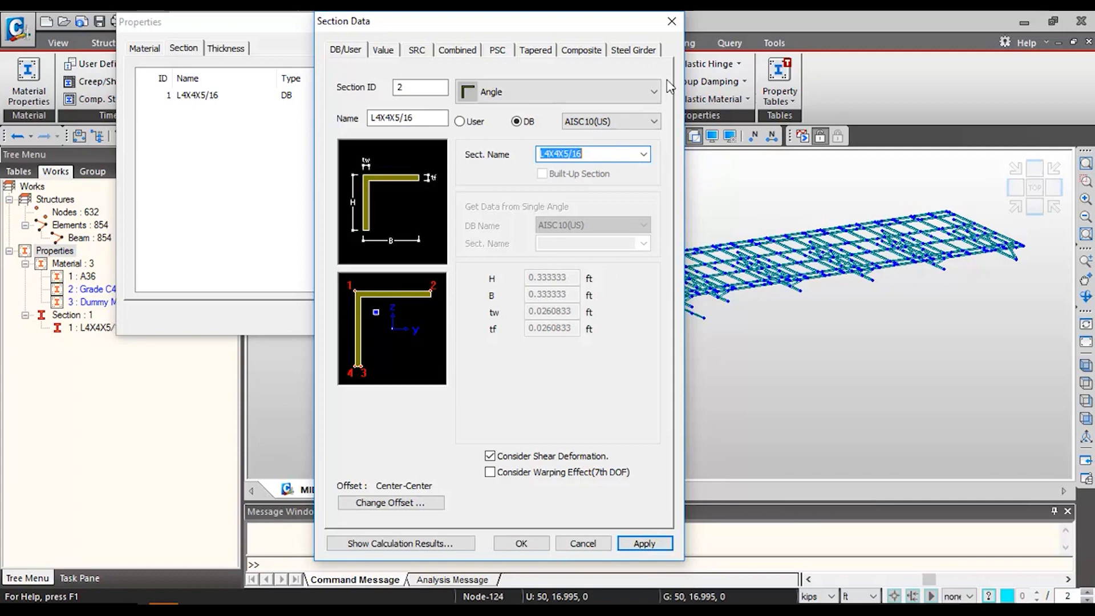
- Set up section 2 as a user-dimensioned Solid Rectangle named Pier Cap
{"action": "left_click_drag", "start_coordinate": [578, 23], "coordinate": [491, 23]}
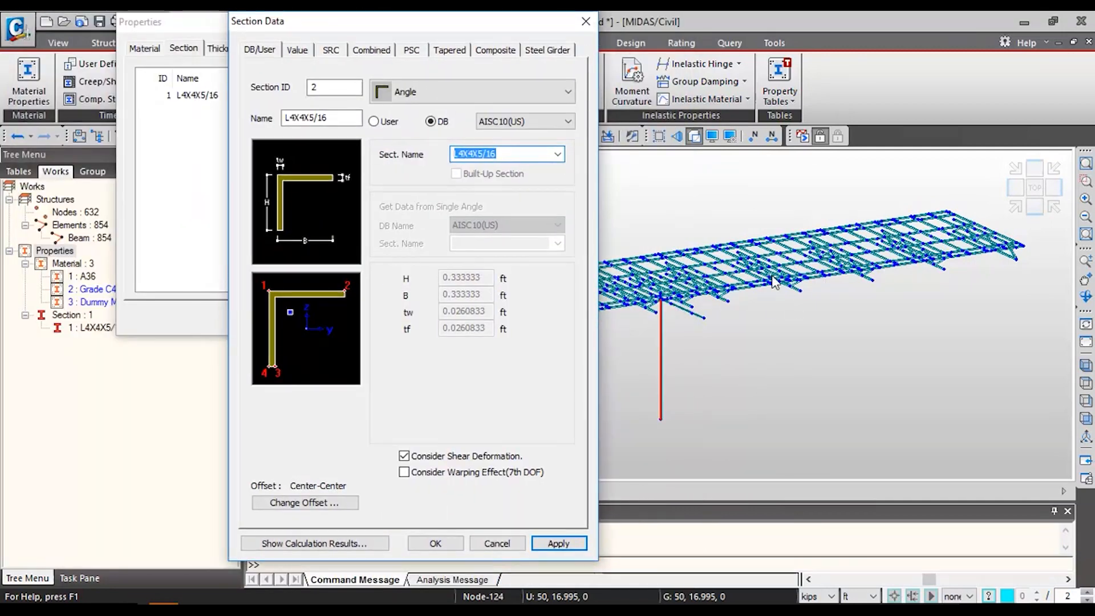
{"action": "left_click", "coordinate": [490, 100]}
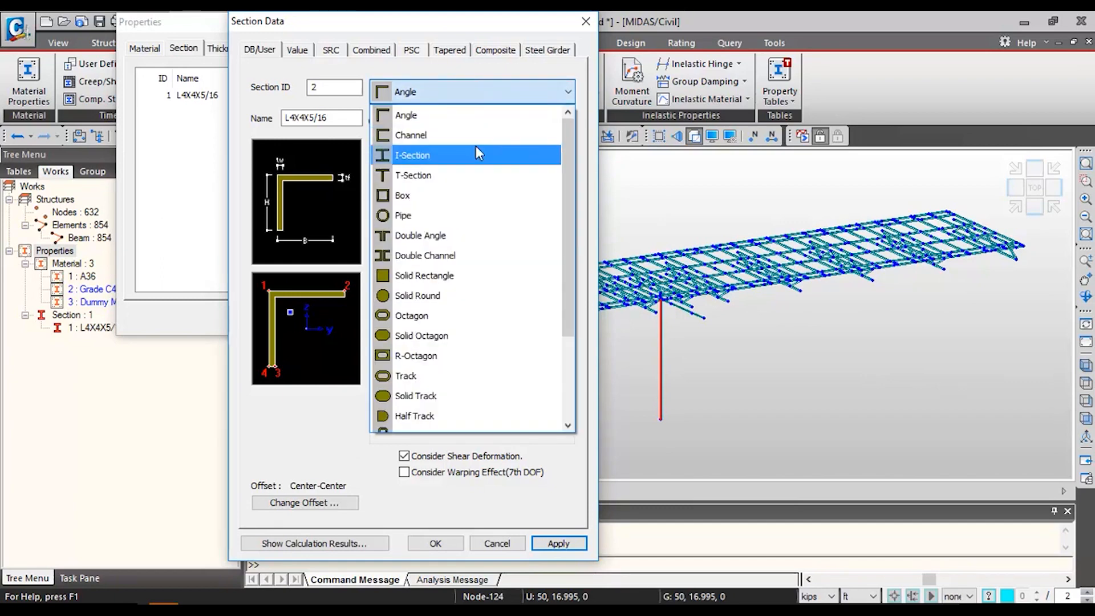
{"action": "left_click", "coordinate": [471, 281]}
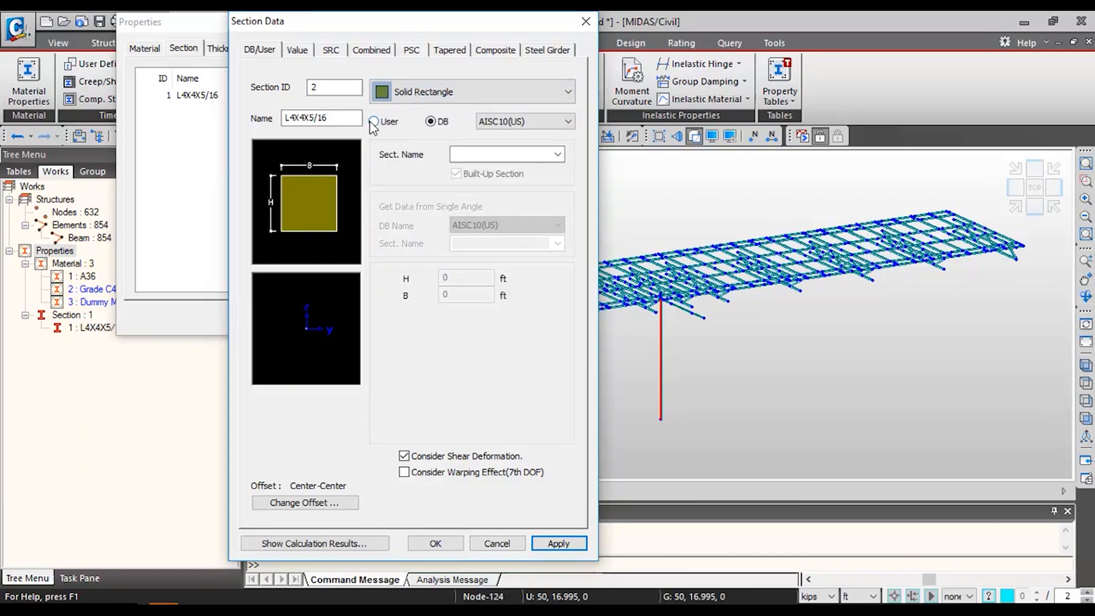
{"action": "key", "text": "shift+End"}
{"action": "key", "text": "Delete"}
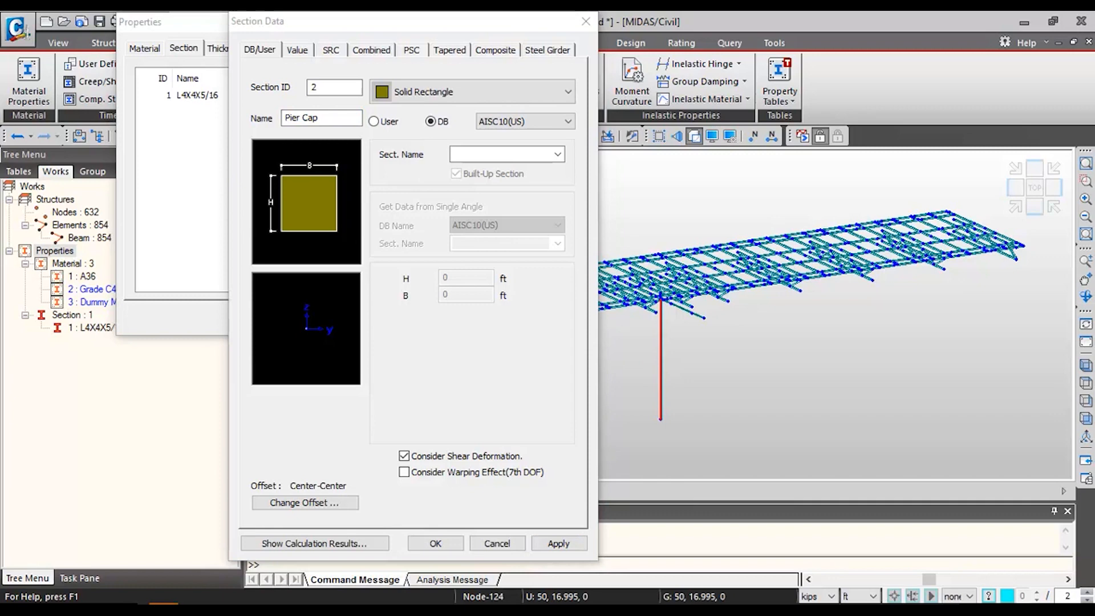
{"action": "left_click", "coordinate": [386, 121]}
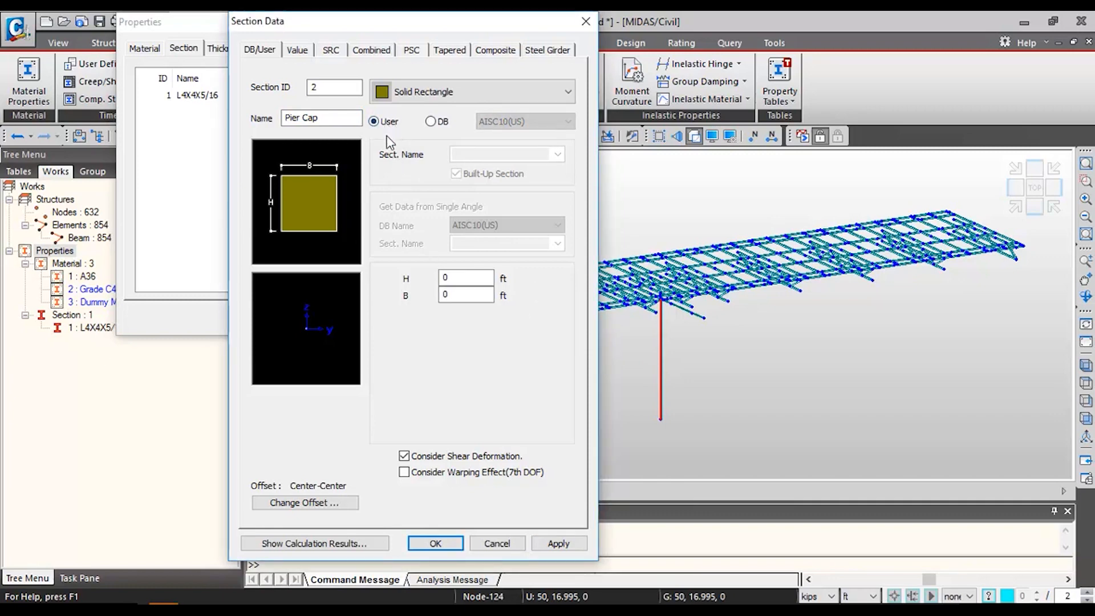
- Set the pier cap section's height H and width B to 5 ft each
{"action": "double_click", "coordinate": [449, 278]}
{"action": "type", "text": "5"}
{"action": "key", "text": "Tab"}
{"action": "type", "text": "5"}
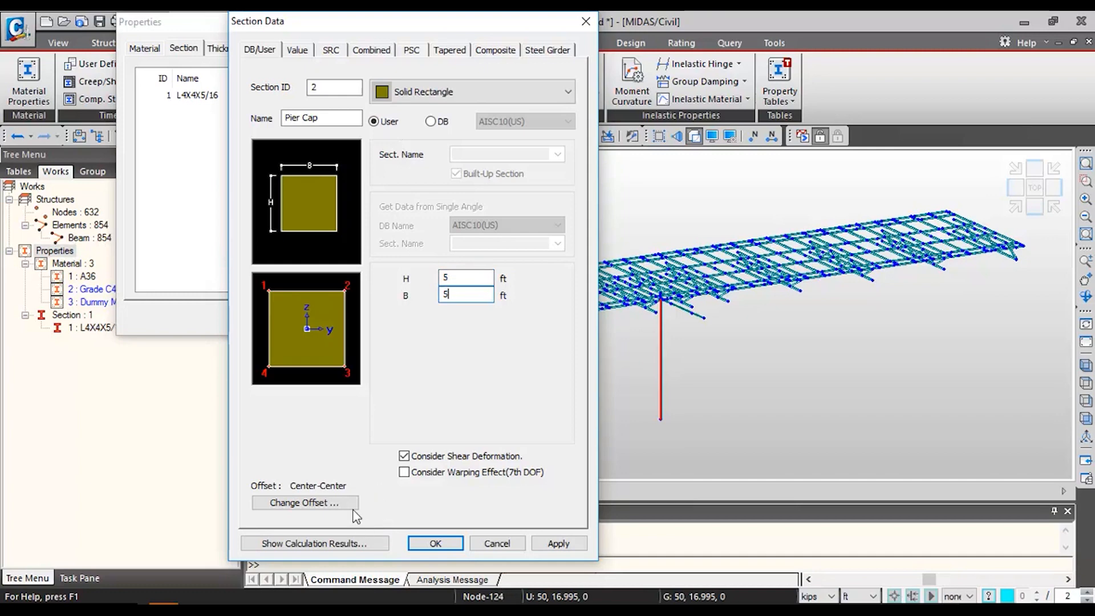
- Set the pier cap section's offset to Center-Top and add the section to the model
{"action": "left_click", "coordinate": [343, 503]}
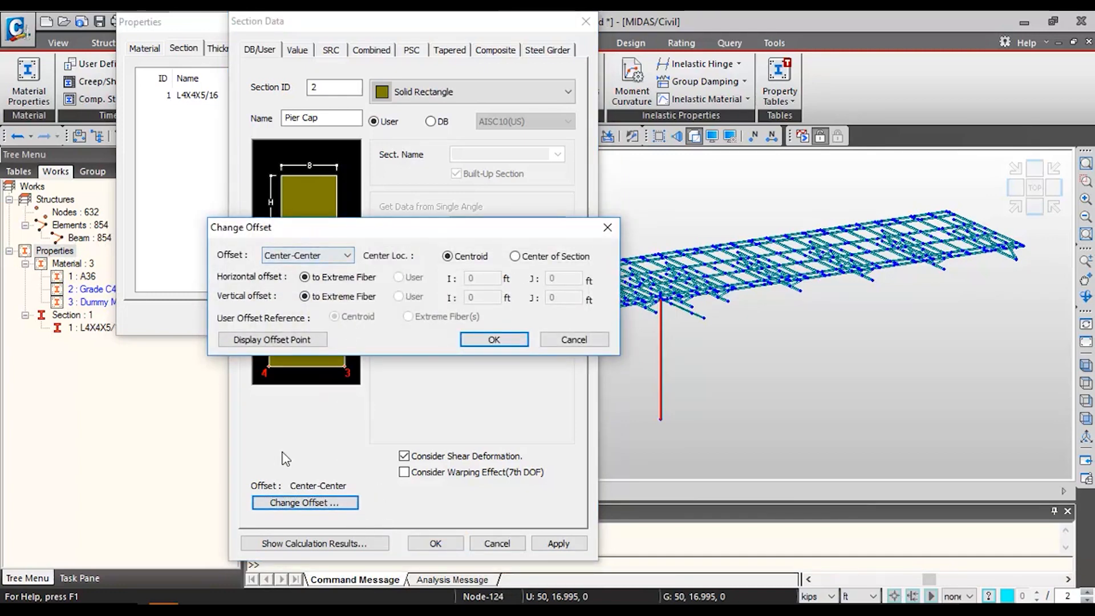
{"action": "left_click", "coordinate": [294, 260]}
{"action": "left_click", "coordinate": [311, 280]}
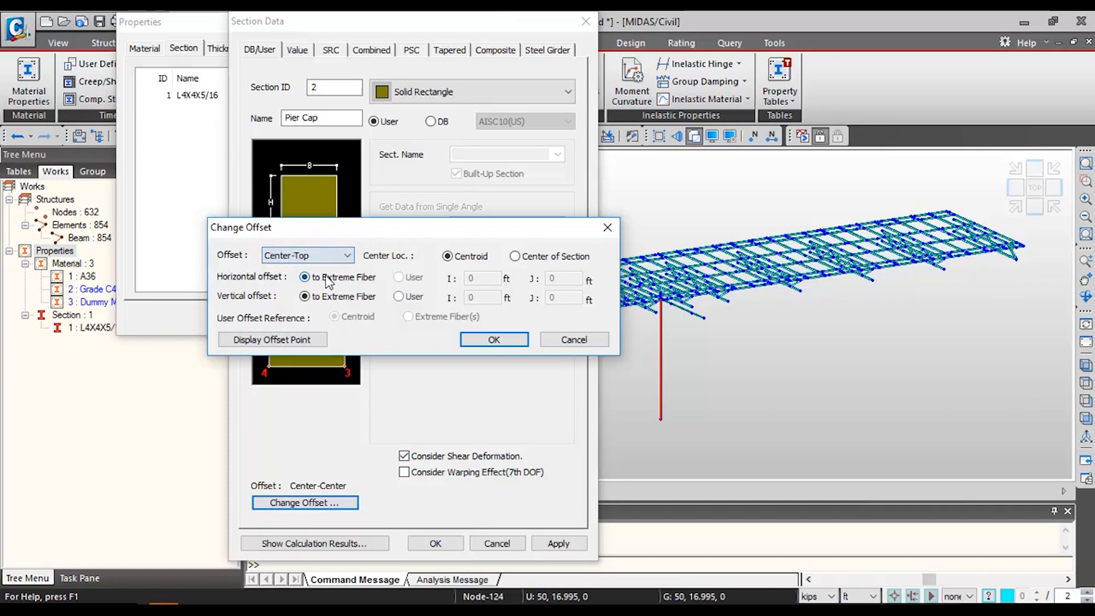
{"action": "left_click", "coordinate": [494, 339]}
{"action": "left_click", "coordinate": [559, 544]}
- Set up section 3 as a Solid Round named Pier with a diameter of 6 ft
{"action": "left_click_drag", "start_coordinate": [283, 118], "coordinate": [307, 121]}
{"action": "key", "text": "End"}
{"action": "key", "text": "BackSpace"}
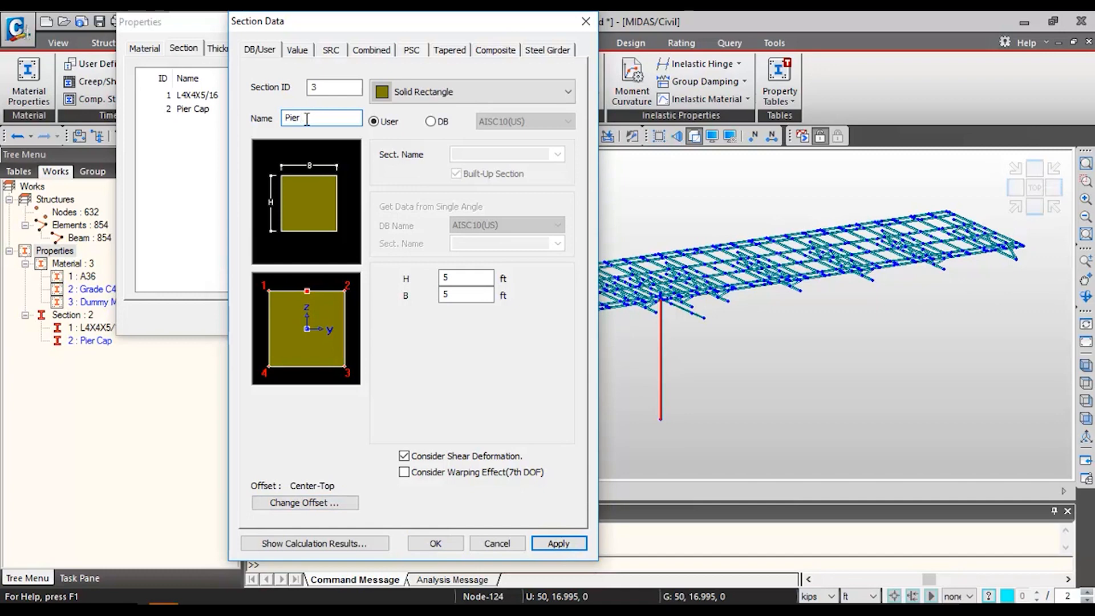
{"action": "left_click", "coordinate": [454, 86]}
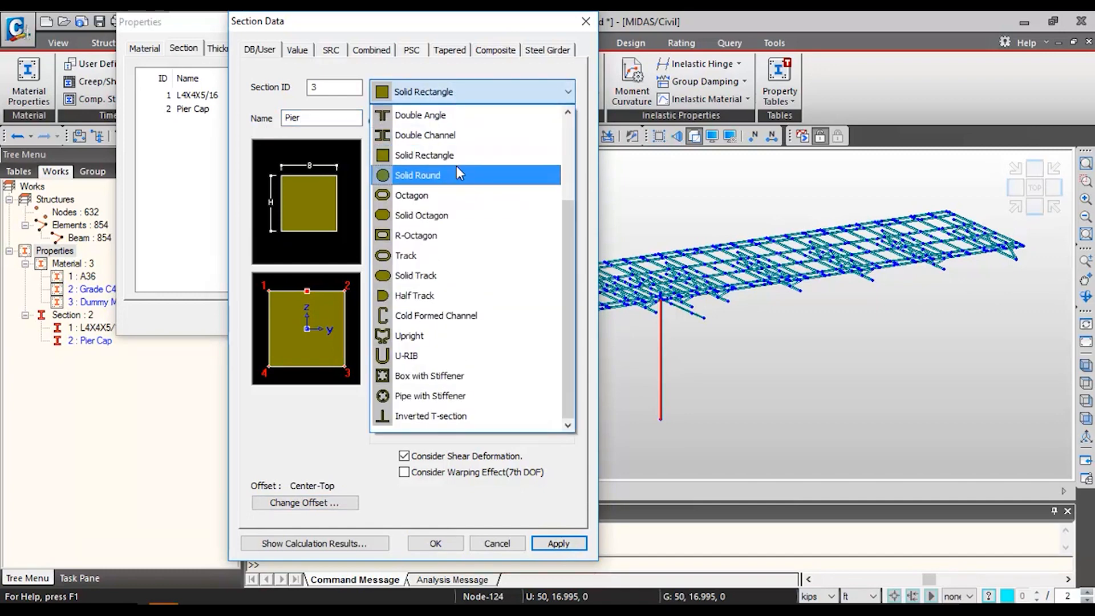
{"action": "left_click", "coordinate": [418, 176]}
{"action": "key", "text": "Tab"}
{"action": "type", "text": "6"}
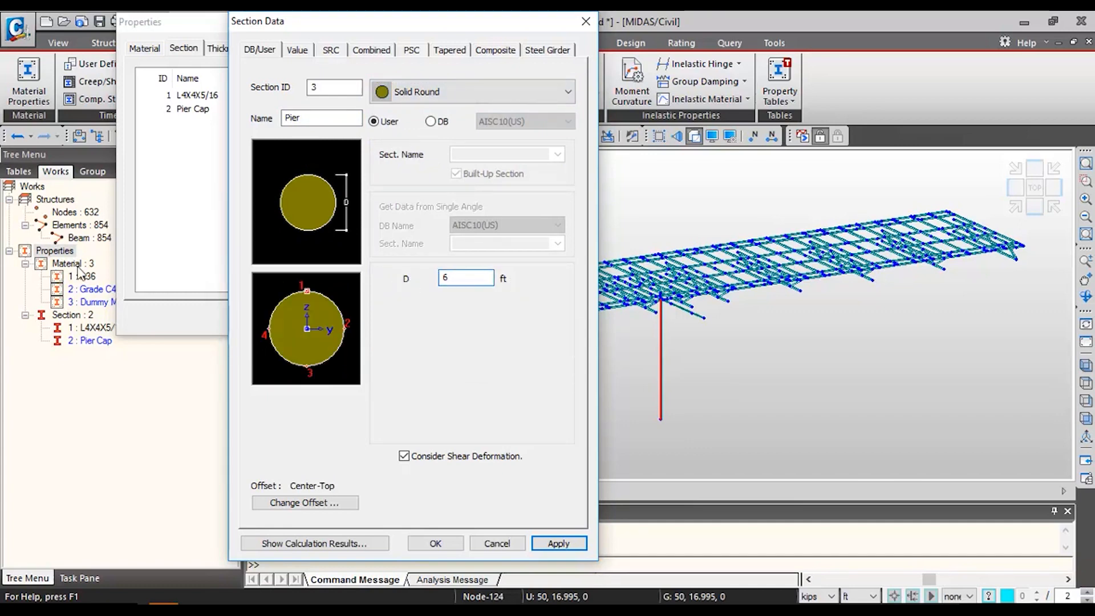
- Change the pier section's offset to Center-Center
{"action": "left_click", "coordinate": [305, 503]}
{"action": "left_click", "coordinate": [315, 257]}
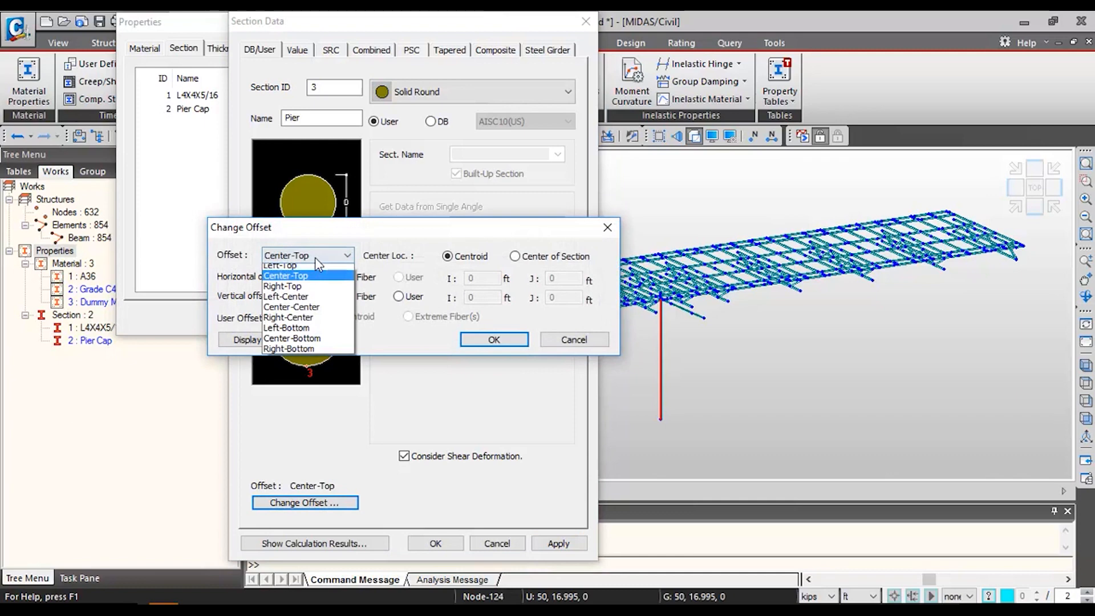
{"action": "left_click", "coordinate": [320, 308]}
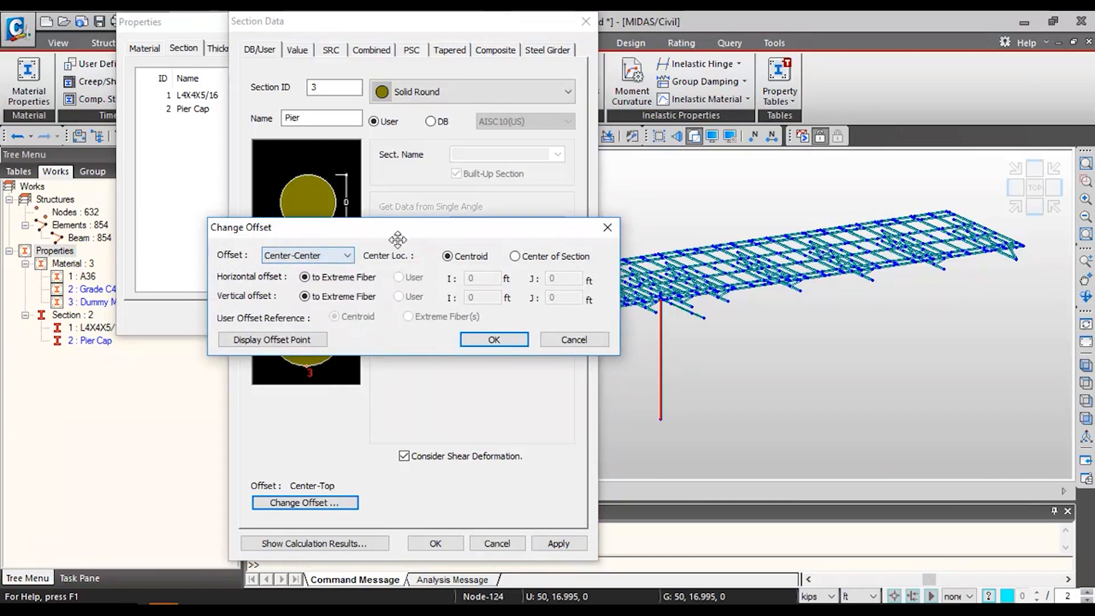
{"action": "left_click", "coordinate": [489, 340]}
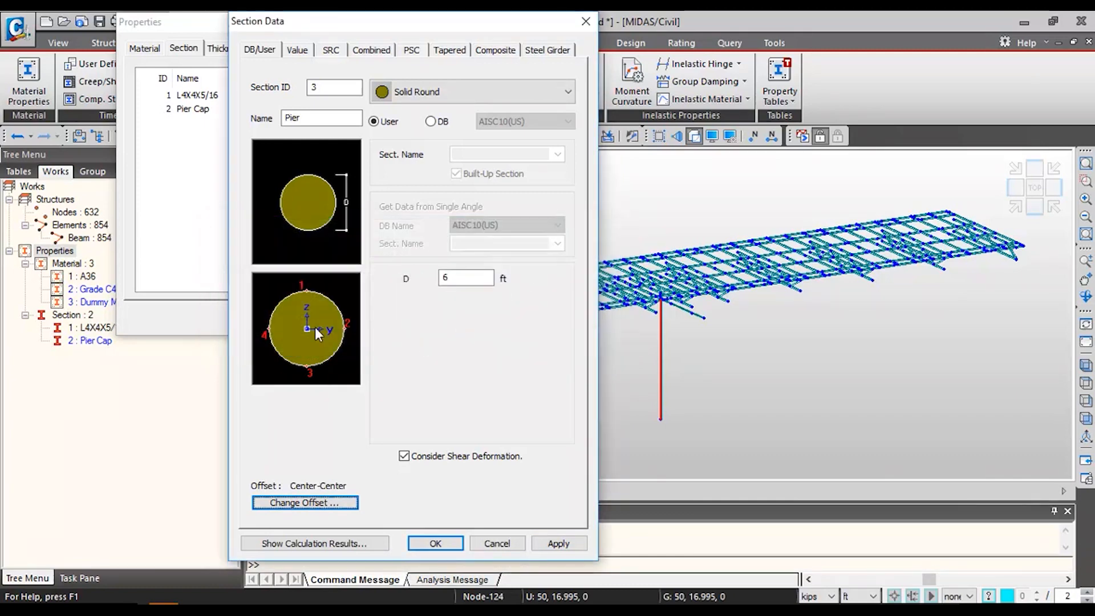
- Add the pier section to the model and set up section 4 as a Solid Rectangle named Transverse Dummy
{"action": "left_click", "coordinate": [558, 543]}
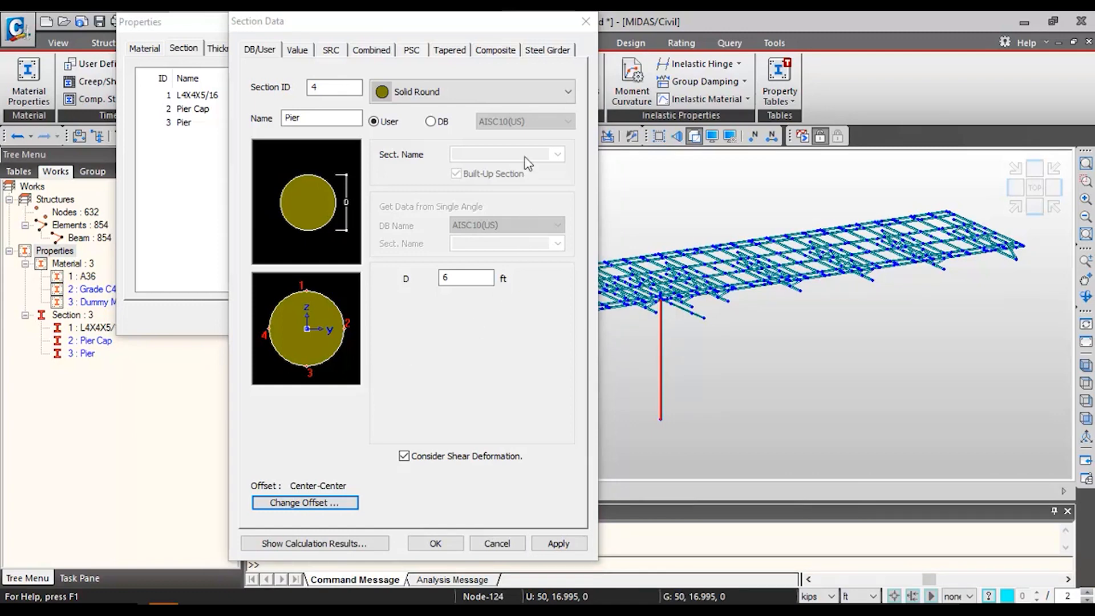
{"action": "left_click", "coordinate": [530, 103]}
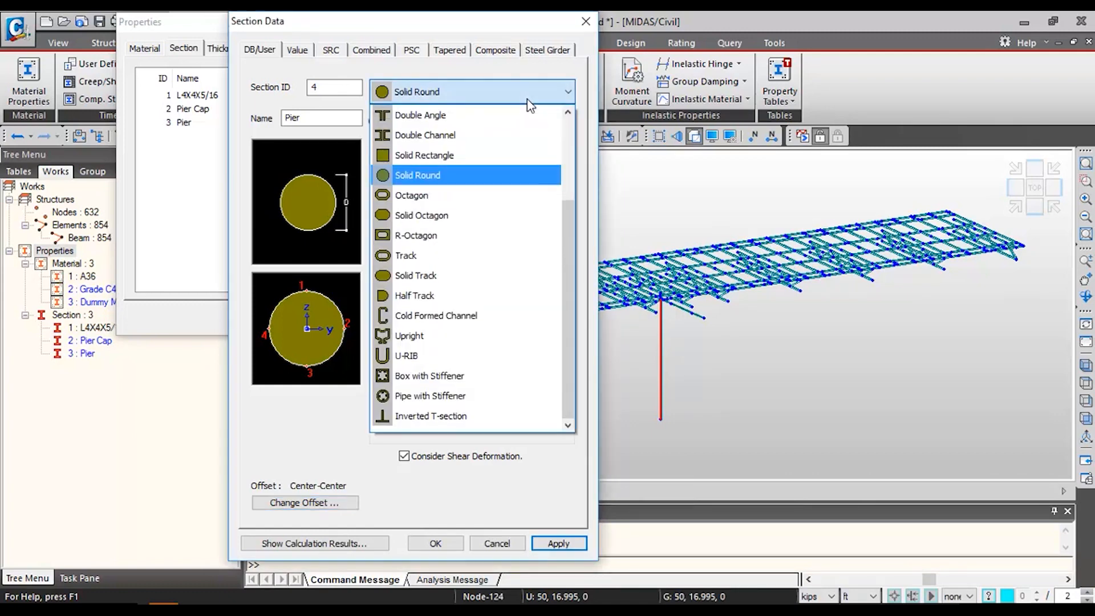
{"action": "left_click", "coordinate": [439, 155]}
{"action": "double_click", "coordinate": [344, 117]}
{"action": "type", "text": "Vir"}
{"action": "key", "text": "BackSpace"}
{"action": "key", "text": "BackSpace"}
{"action": "key", "text": "BackSpace"}
{"action": "type", "text": "Tra"}
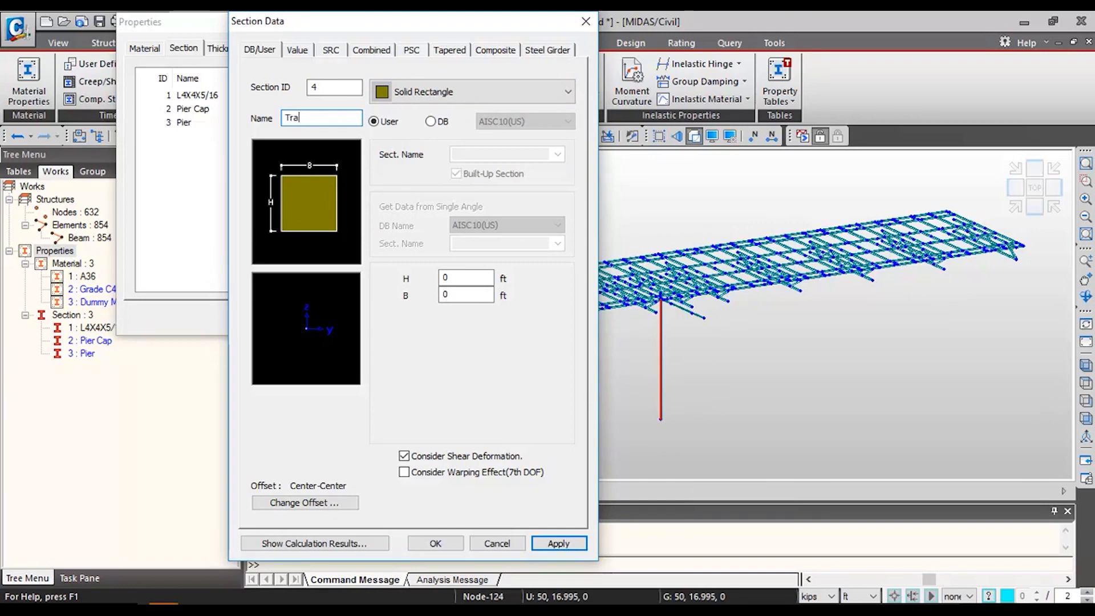
{"action": "type", "text": "nsverse Dummy"}
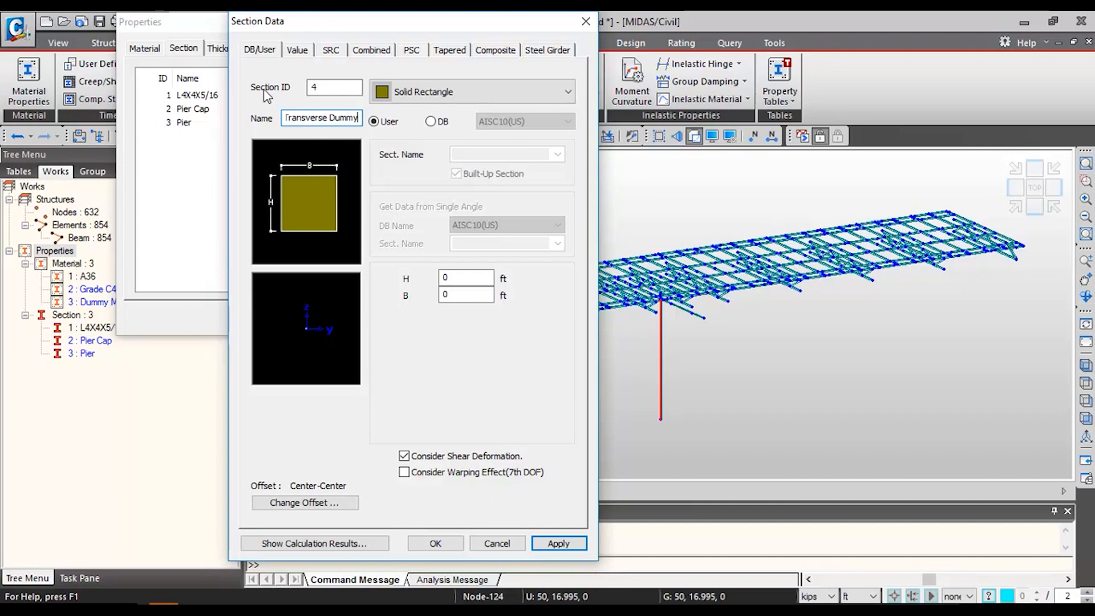
- Set the transverse dummy section's height H to 0.6667 ft and width B to 5 ft, and add it to the model
{"action": "left_click", "coordinate": [457, 278]}
{"action": "type", "text": ".6667"}
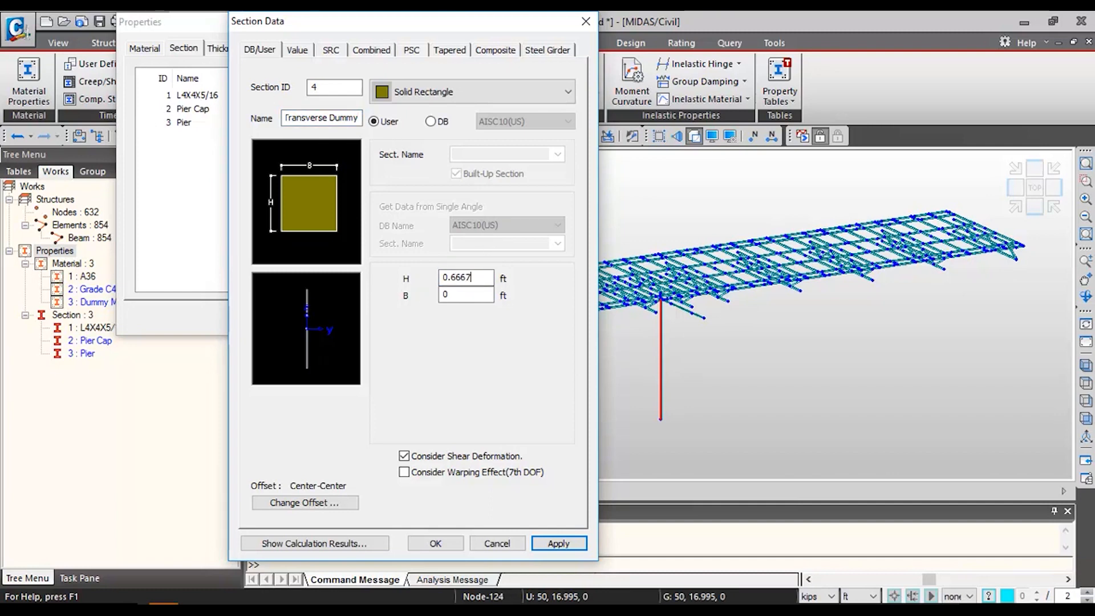
{"action": "key", "text": "Tab"}
{"action": "type", "text": "5"}
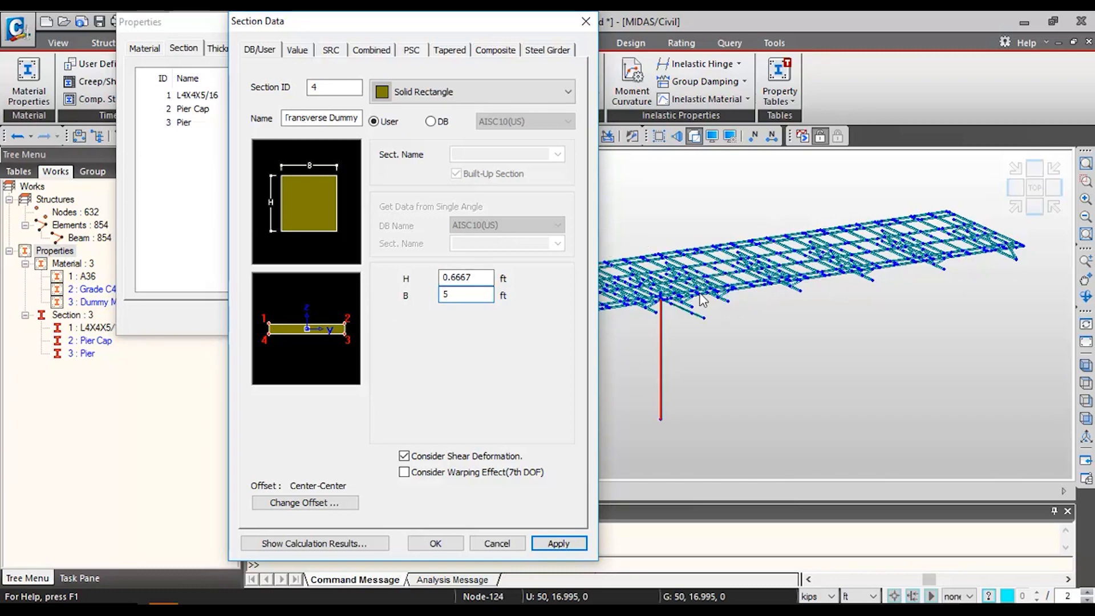
{"action": "left_click", "coordinate": [558, 545]}
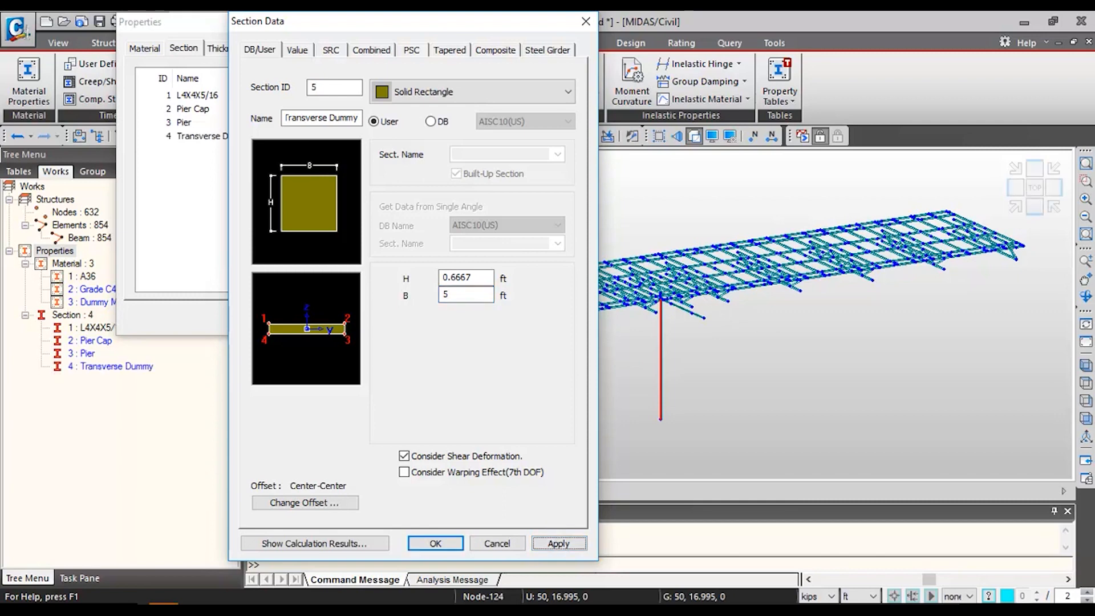
{"action": "left_click", "coordinate": [586, 21]}
- Modify the Transverse Dummy section so its offset is Center-Top
{"action": "left_click", "coordinate": [211, 137]}
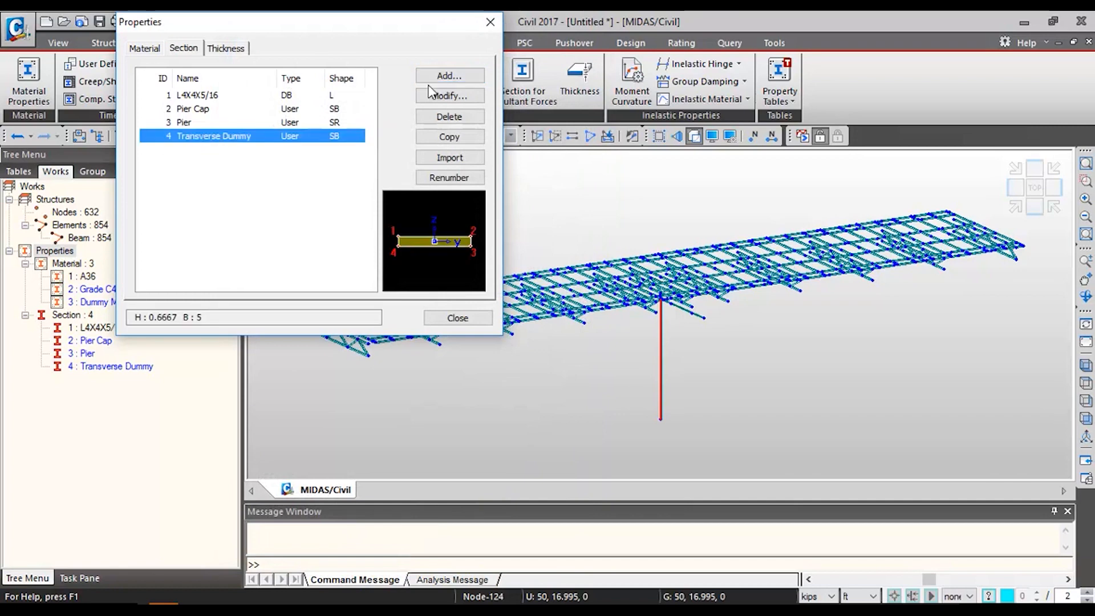
{"action": "left_click", "coordinate": [448, 97]}
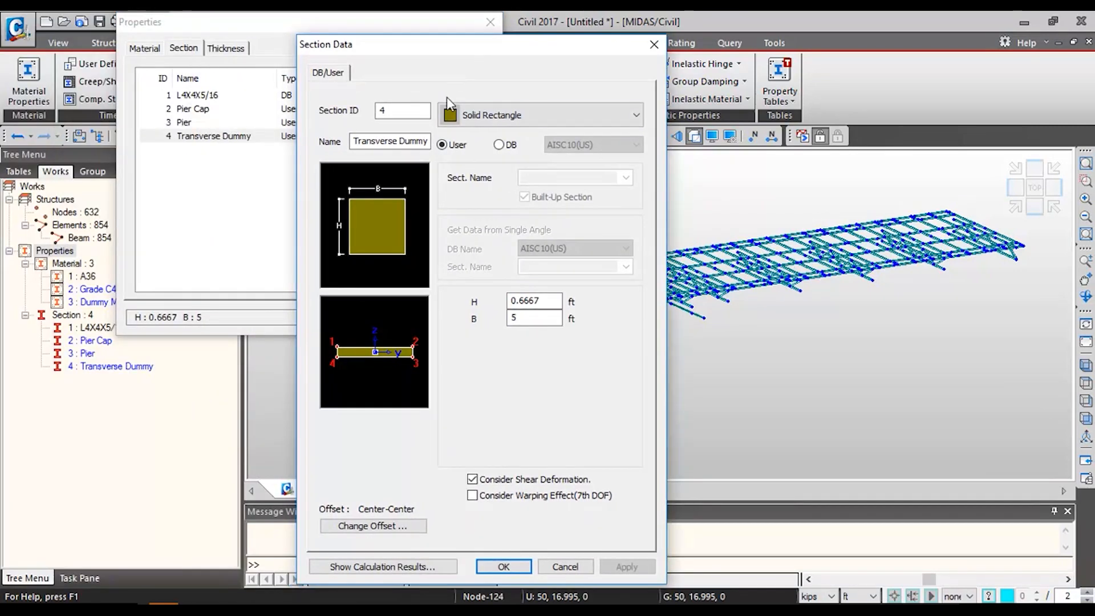
{"action": "left_click", "coordinate": [372, 525]}
{"action": "left_click", "coordinate": [405, 278]}
{"action": "left_click", "coordinate": [402, 299]}
{"action": "left_click", "coordinate": [562, 362]}
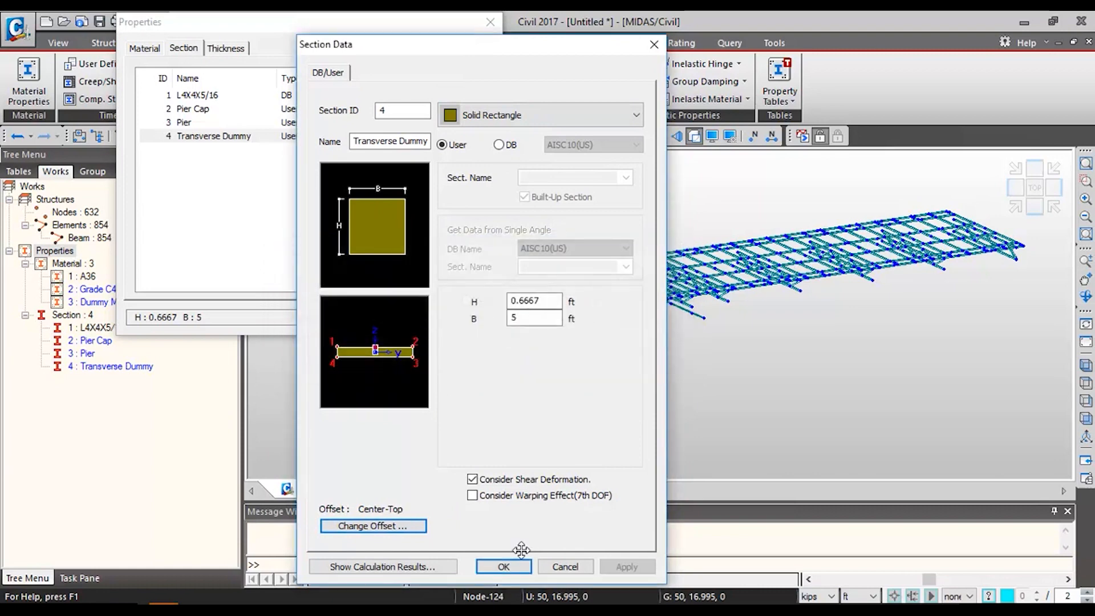
{"action": "left_click", "coordinate": [499, 565]}
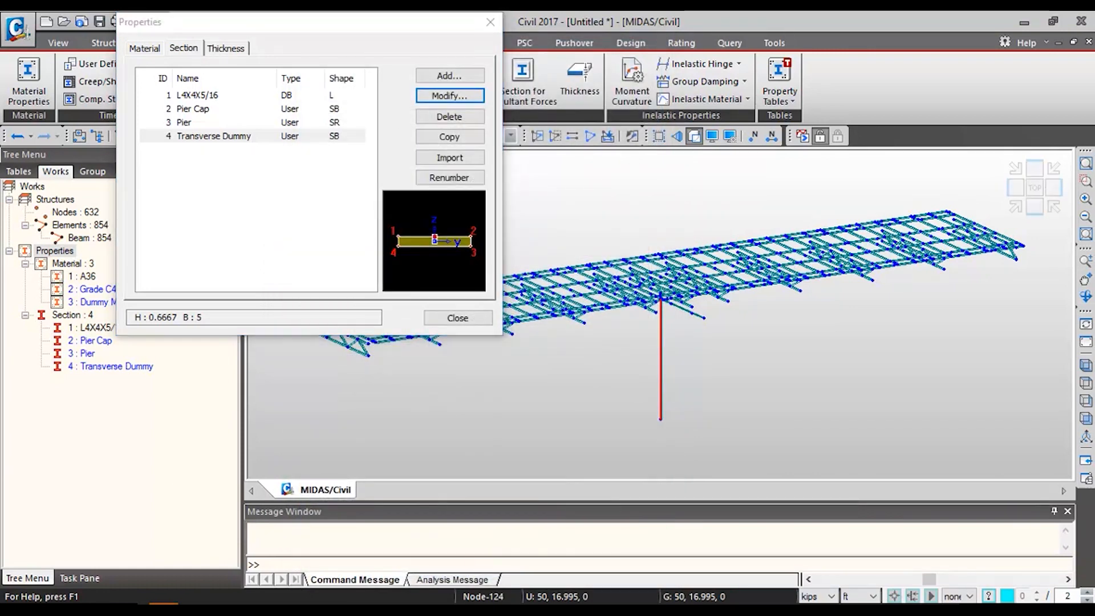
- Start section 5 as a Solid Rectangle with height H and width B of 0.00032 ft each
{"action": "left_click", "coordinate": [450, 75]}
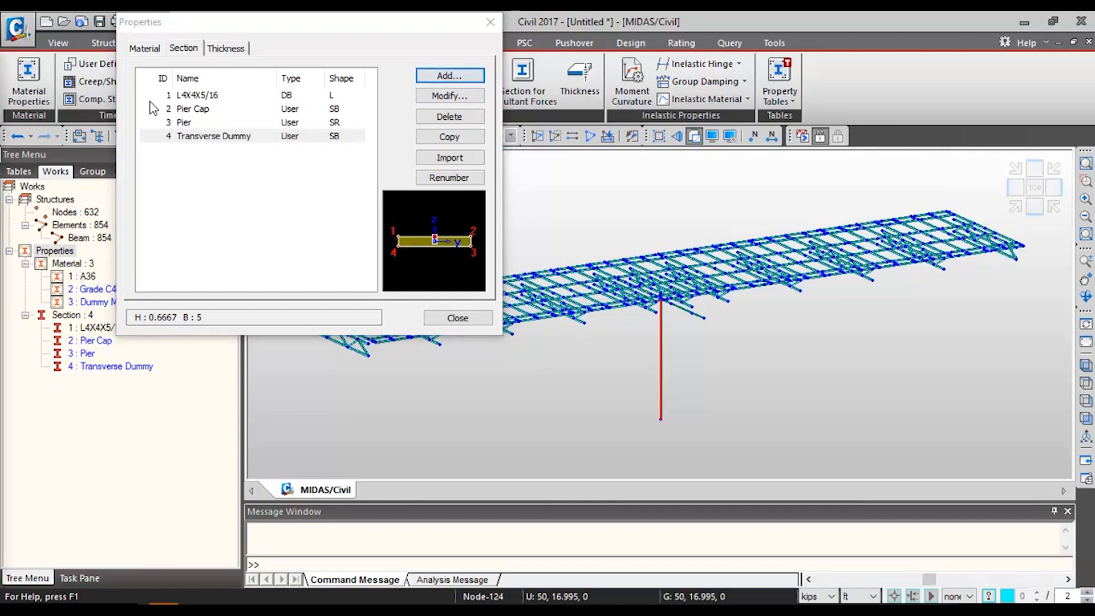
{"action": "left_click", "coordinate": [399, 102]}
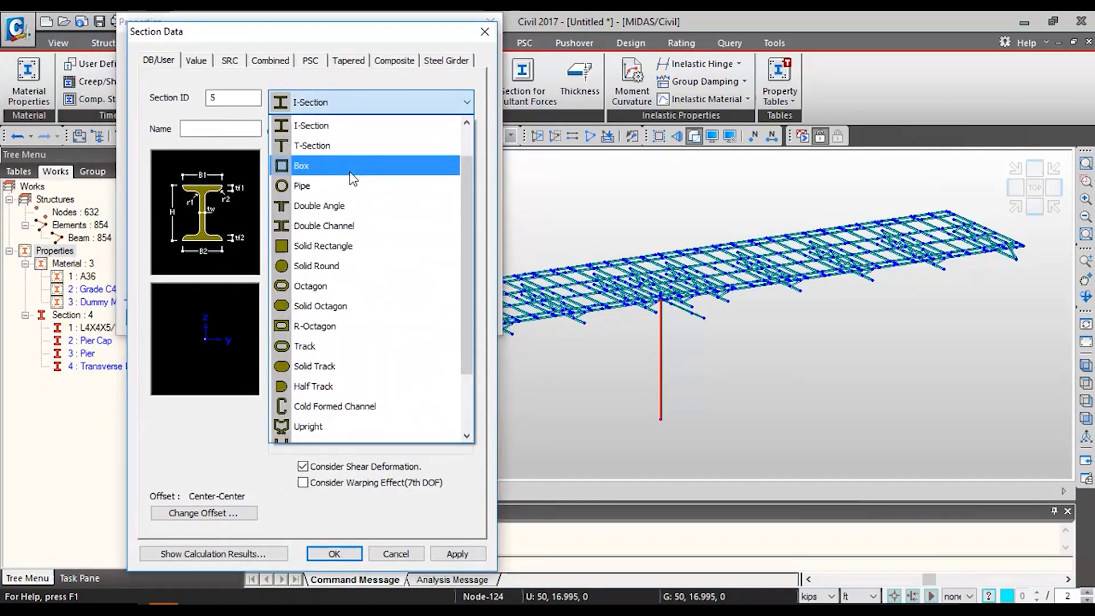
{"action": "left_click", "coordinate": [350, 246]}
{"action": "left_click", "coordinate": [274, 132]}
{"action": "left_click", "coordinate": [359, 287]}
{"action": "type", "text": ".0003"}
{"action": "type", "text": "0.00032"}
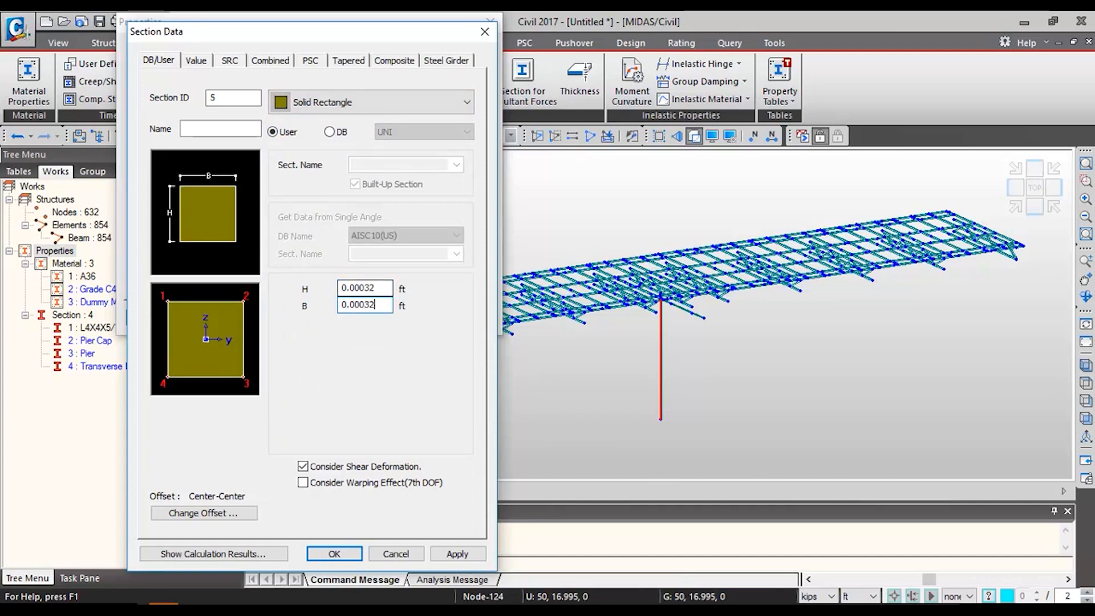
- Name section 5 Longitudinal Dummy, add it to the model and finish defining the properties
{"action": "left_click", "coordinate": [211, 127]}
{"action": "type", "text": "L"}
{"action": "type", "text": "ongitudinal Dummy"}
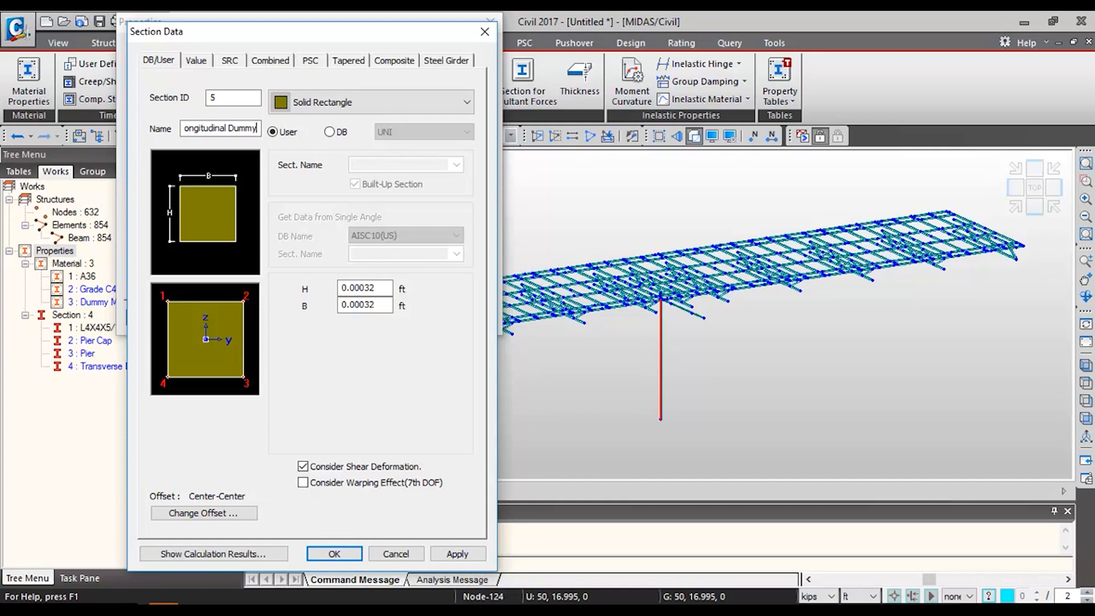
{"action": "left_click", "coordinate": [352, 545]}
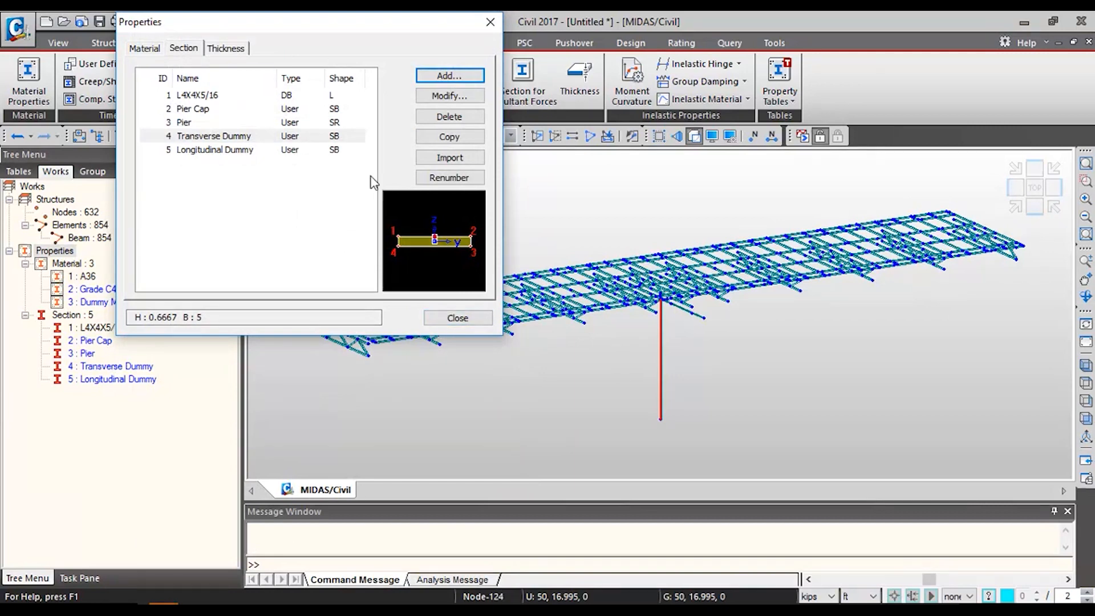
{"action": "left_click", "coordinate": [457, 318]}
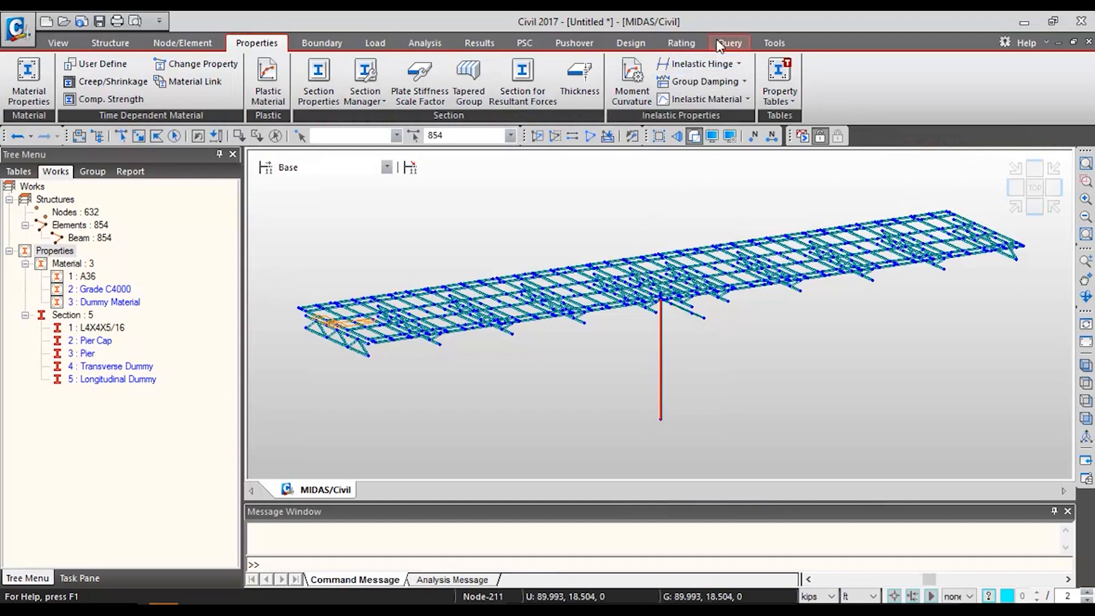
- Launch the Sectional Property Calculator and set its units to kips for force and ft for length
{"action": "left_click", "coordinate": [775, 43]}
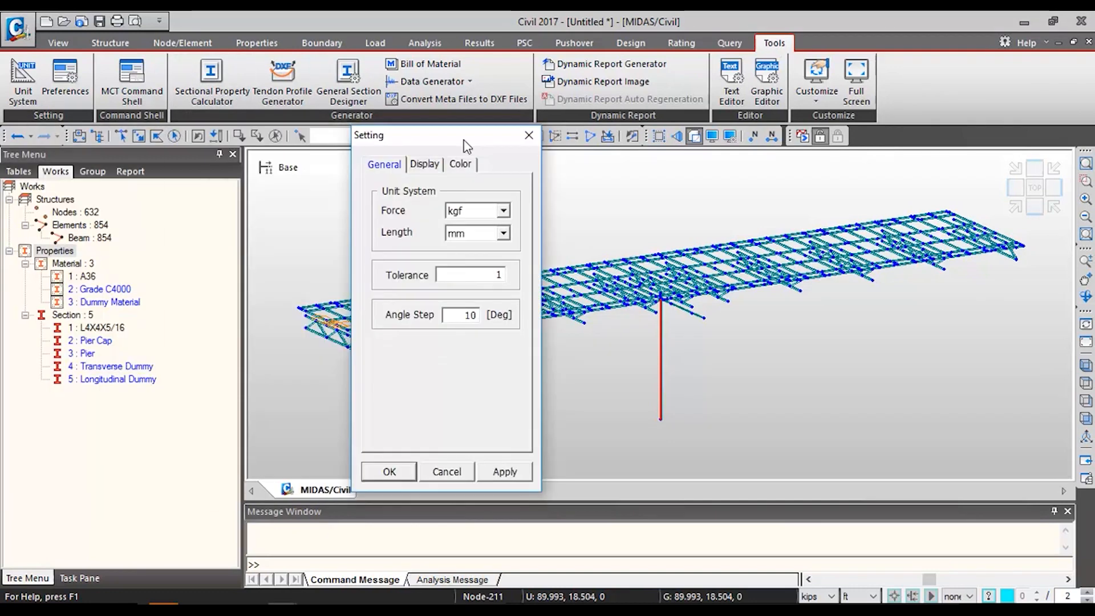
{"action": "left_click", "coordinate": [505, 209]}
{"action": "left_click", "coordinate": [501, 279]}
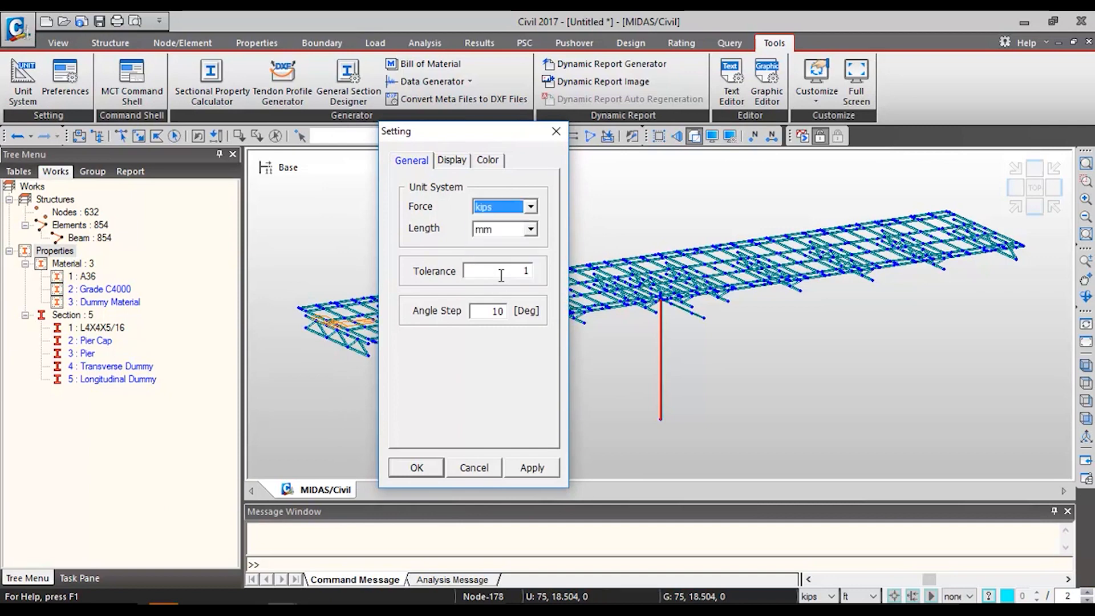
{"action": "left_click", "coordinate": [530, 230]}
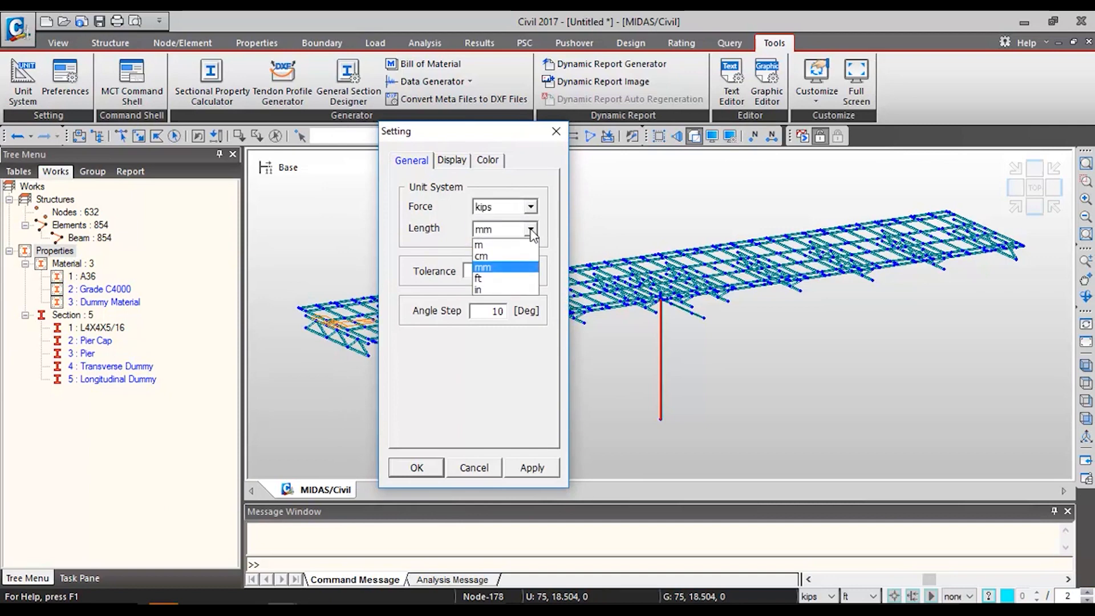
{"action": "left_click", "coordinate": [505, 279]}
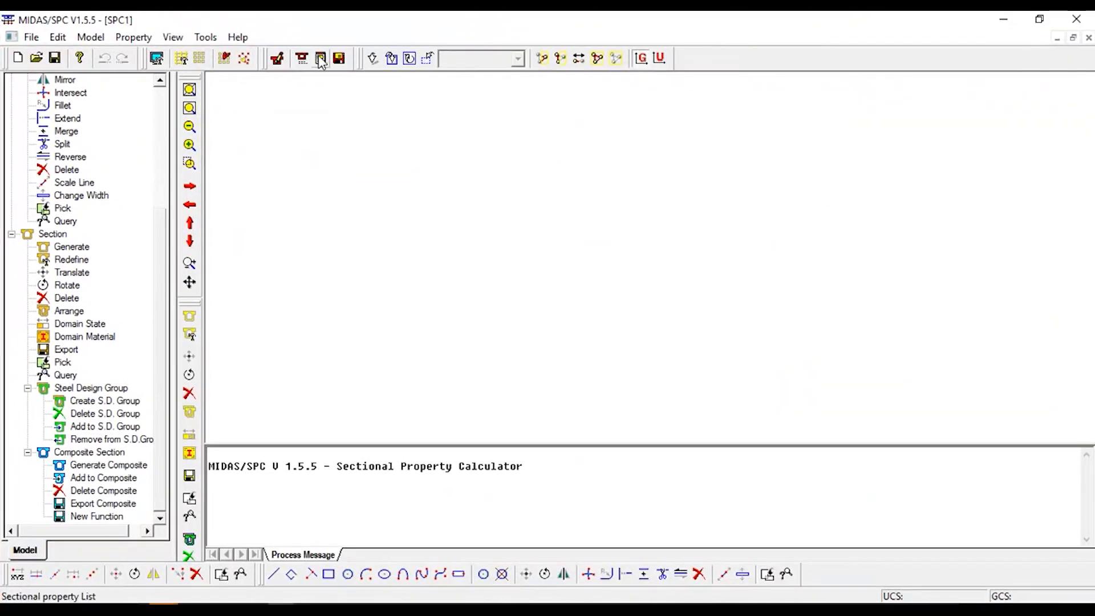
- Choose the Section Final drawing as the AutoCAD DXF file to import into the Sectional Property Calculator
{"action": "left_click", "coordinate": [27, 38]}
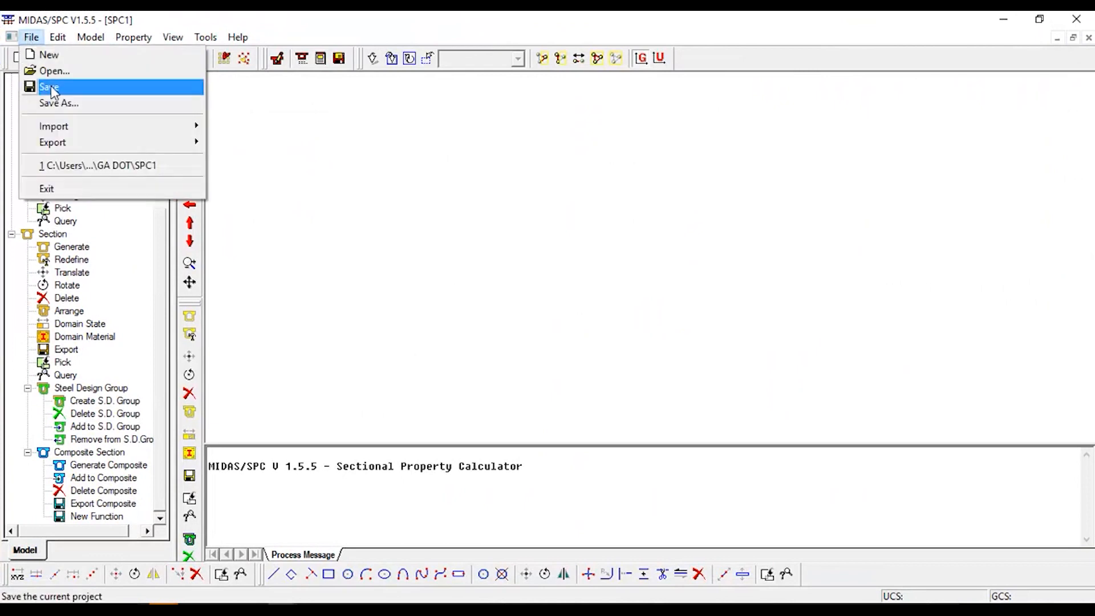
{"action": "mouse_move", "coordinate": [103, 126]}
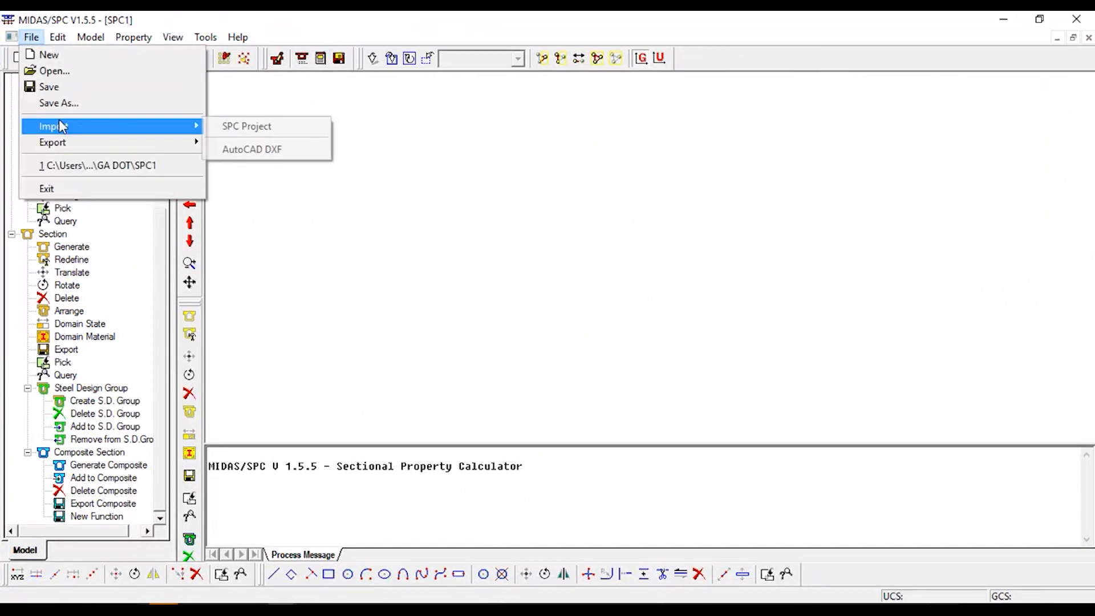
{"action": "left_click", "coordinate": [259, 149]}
{"action": "left_click", "coordinate": [614, 245]}
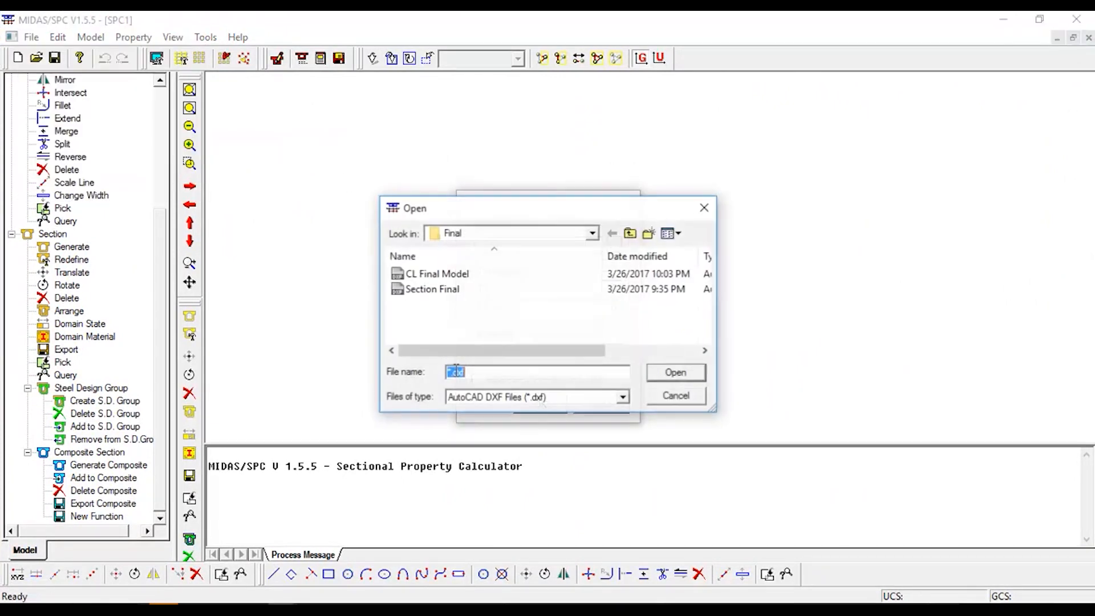
{"action": "left_click", "coordinate": [456, 290]}
{"action": "left_click", "coordinate": [660, 373]}
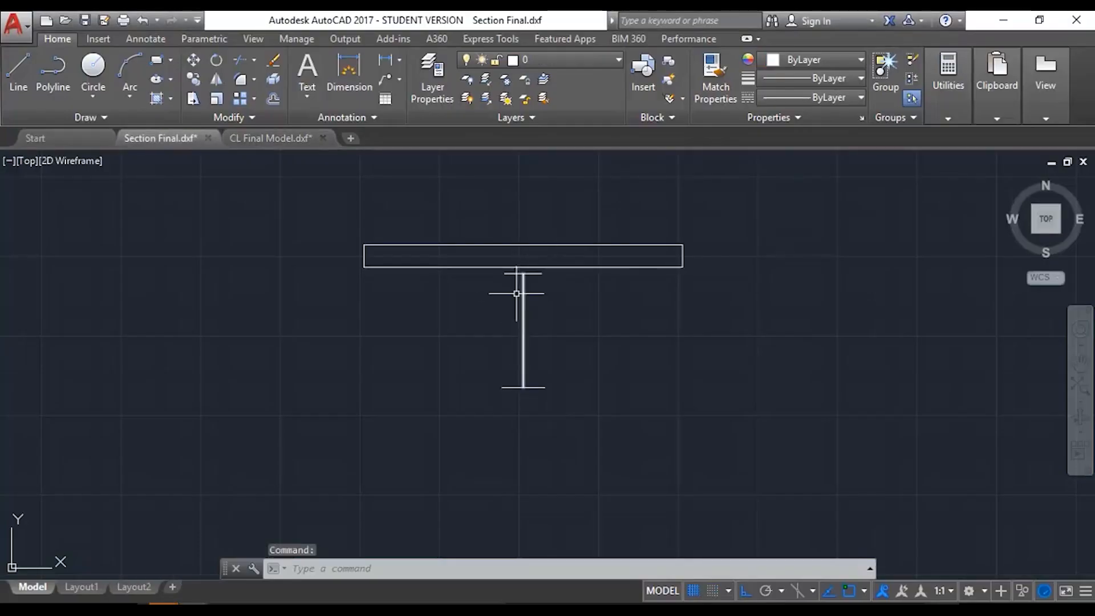
- Switch to AutoCAD and examine the deck rectangle and the girder's flange and web lines in Section Final.dxf
{"action": "scroll", "coordinate": [534, 282], "scroll_direction": "up", "scroll_amount": 5}
{"action": "scroll", "coordinate": [528, 249], "scroll_direction": "up", "scroll_amount": 2}
{"action": "scroll", "coordinate": [521, 215], "scroll_direction": "down", "scroll_amount": 6}
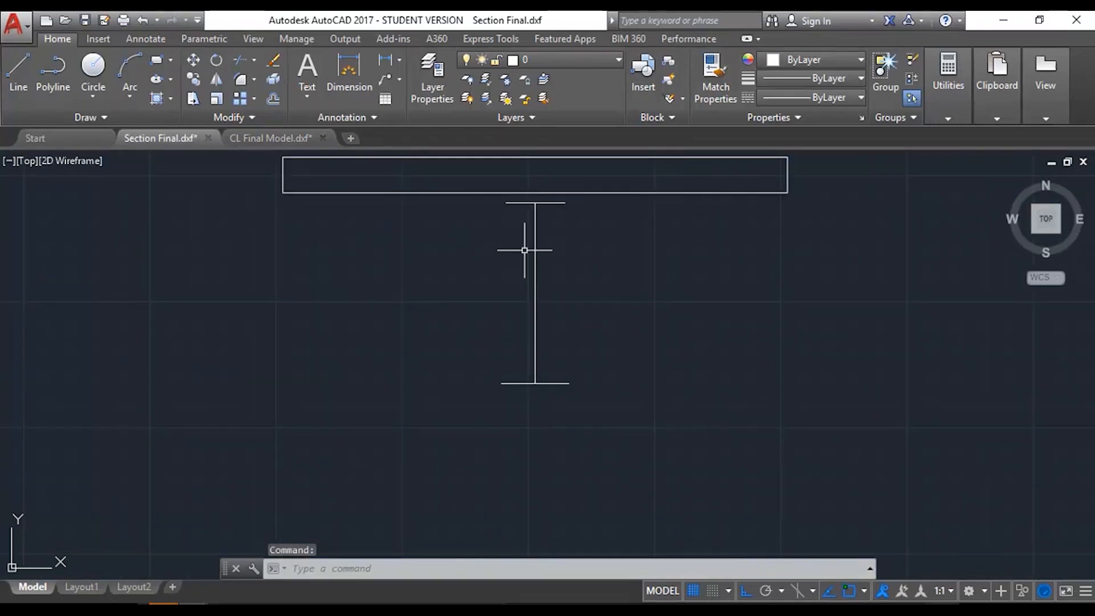
{"action": "mouse_move", "coordinate": [526, 252]}
{"action": "middle_mouse_down"}
{"action": "mouse_move", "coordinate": [558, 345]}
{"action": "mouse_move", "coordinate": [648, 228]}
{"action": "mouse_move", "coordinate": [585, 212]}
{"action": "mouse_move", "coordinate": [535, 230]}
{"action": "middle_mouse_up"}
{"action": "scroll", "coordinate": [535, 230], "scroll_direction": "up", "scroll_amount": 2}
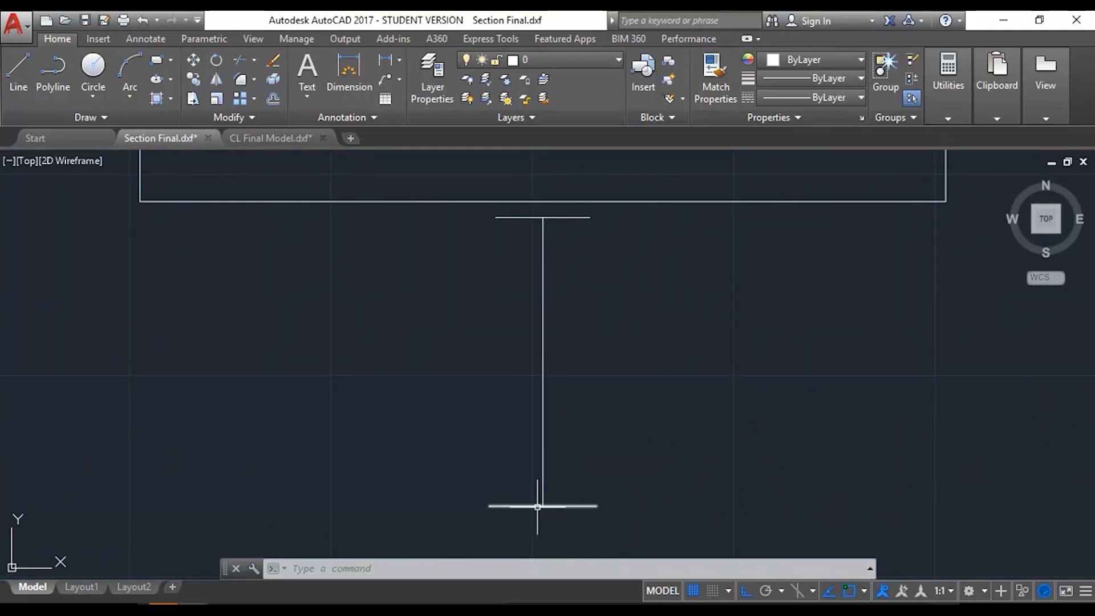
{"action": "scroll", "coordinate": [311, 237], "scroll_direction": "down", "scroll_amount": 2}
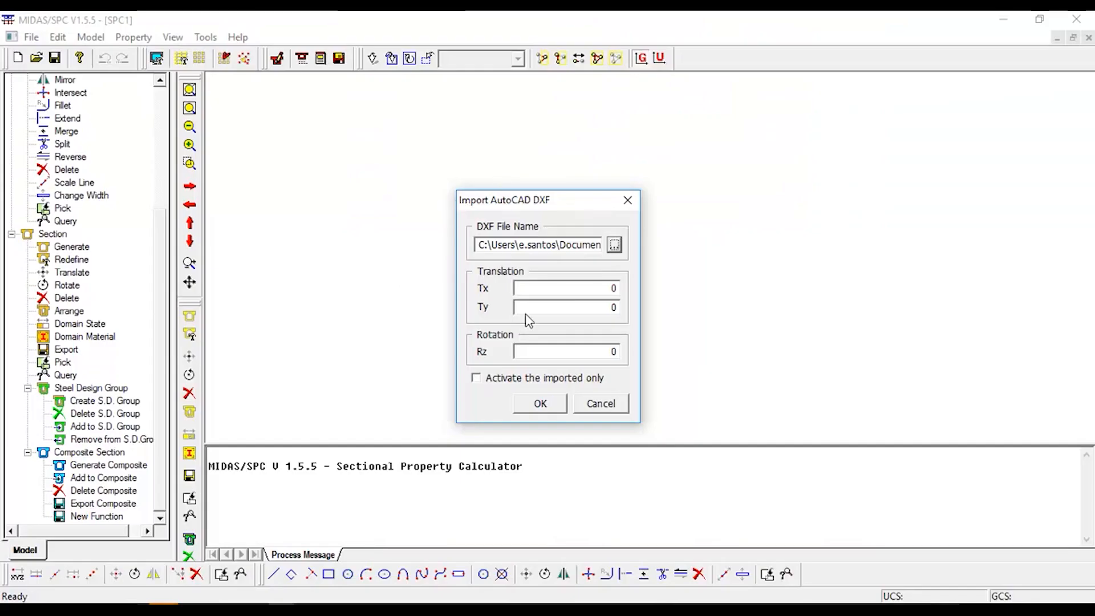
- Import the DXF section in MIDAS/SPC and have its curves checked for intersection and duplication
{"action": "left_click", "coordinate": [540, 404]}
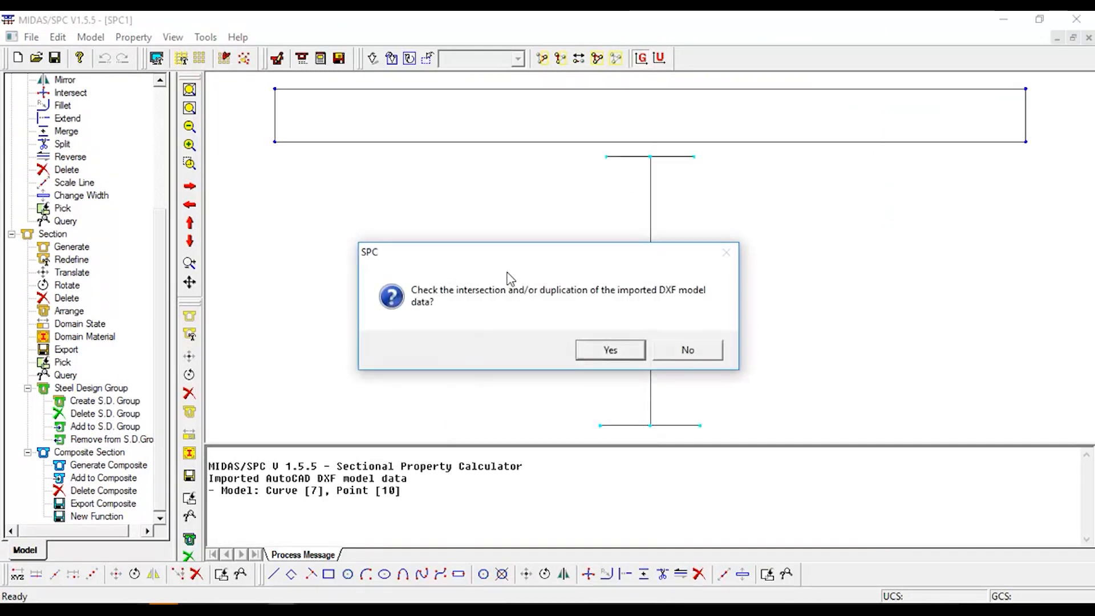
{"action": "left_click", "coordinate": [606, 350]}
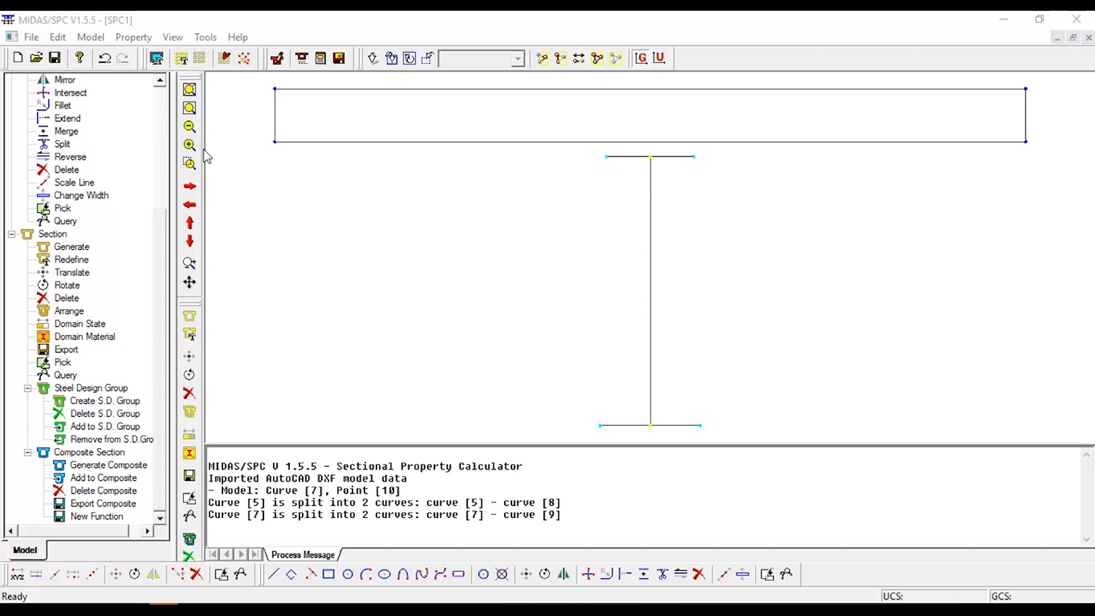
{"action": "left_click_drag", "start_coordinate": [94, 53], "coordinate": [93, 52]}
- Use Change Width to set both top flange curves of the girder to a width of 0.0625
{"action": "left_click", "coordinate": [91, 37]}
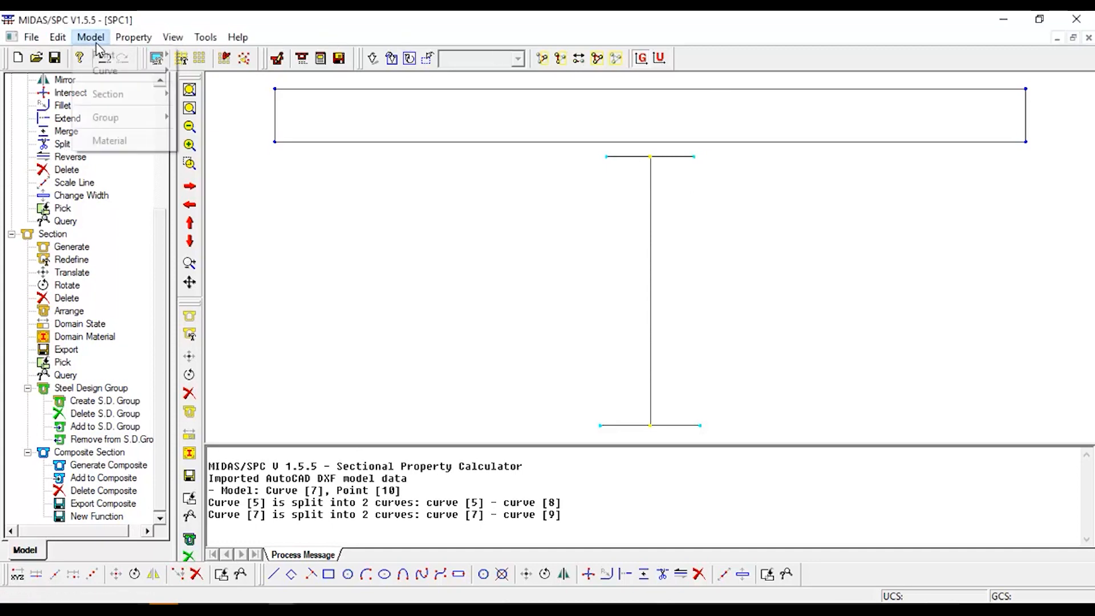
{"action": "mouse_move", "coordinate": [126, 102]}
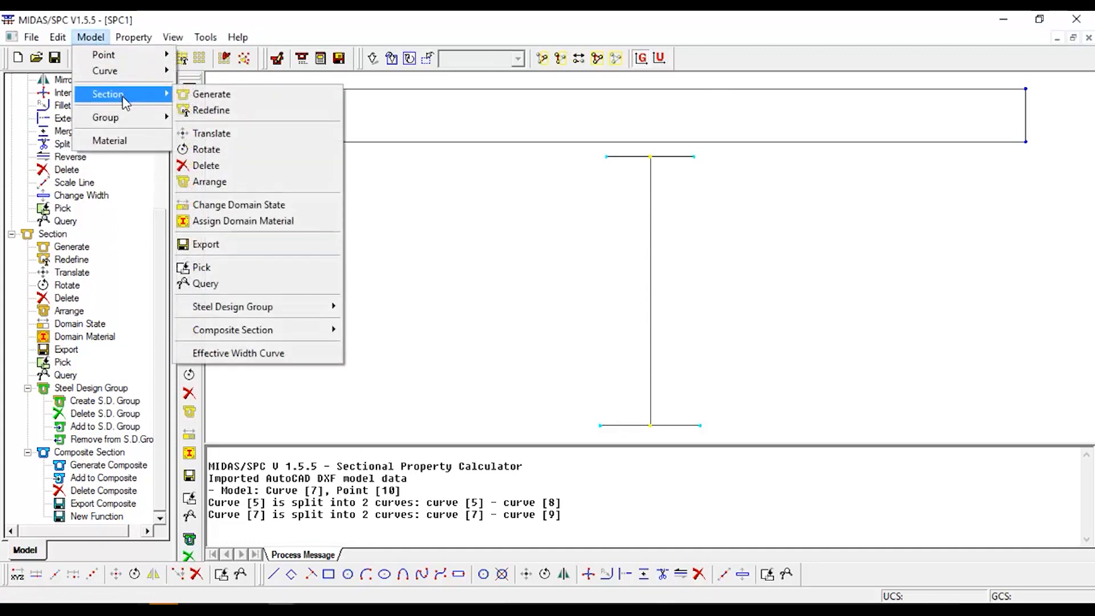
{"action": "mouse_move", "coordinate": [143, 67]}
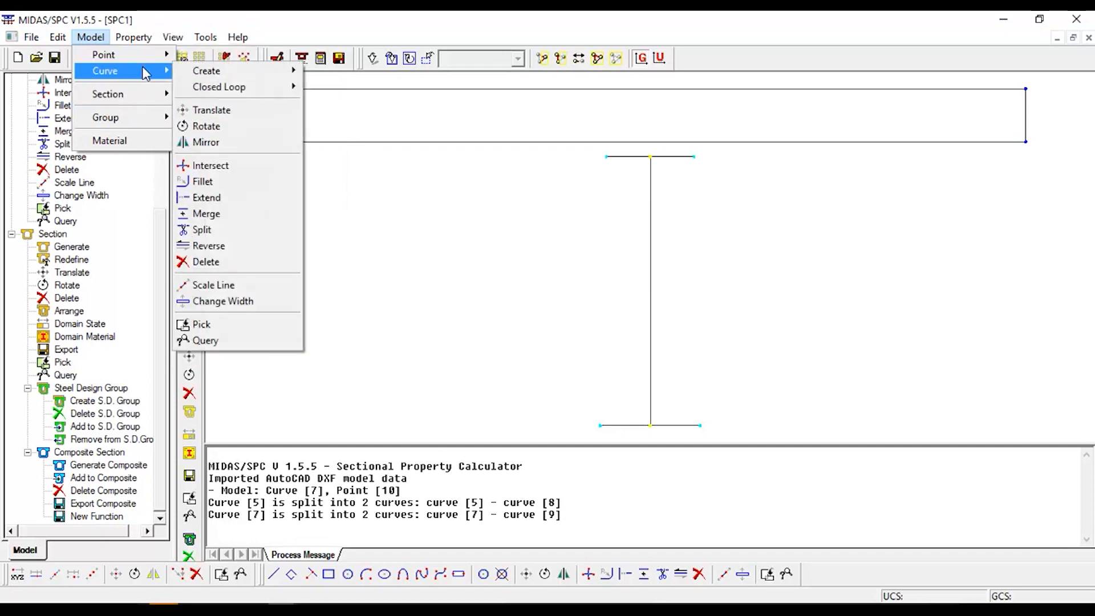
{"action": "left_click", "coordinate": [238, 307]}
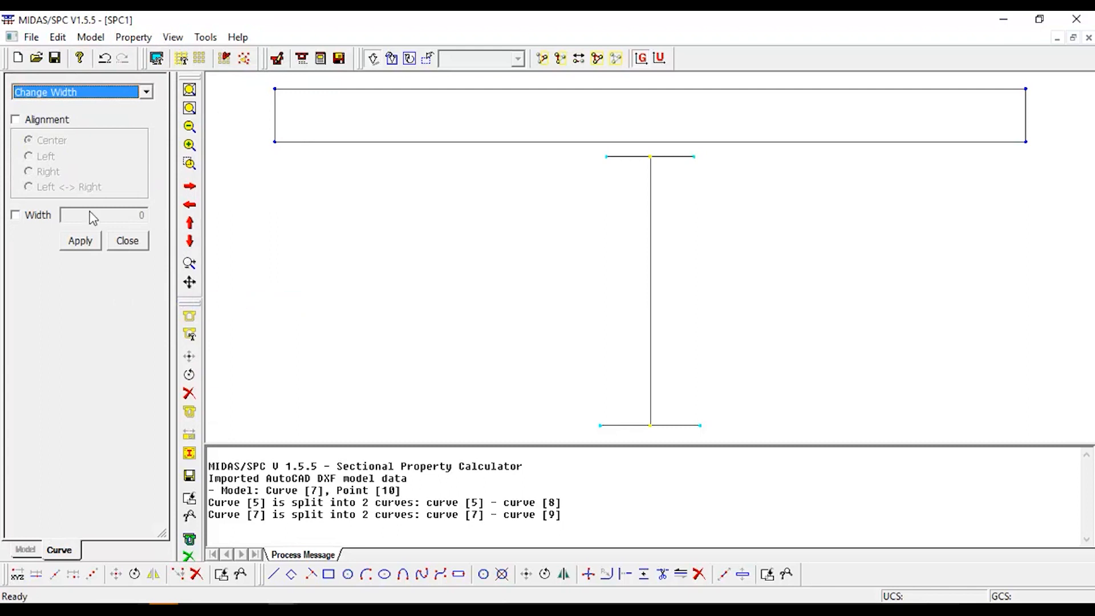
{"action": "left_click", "coordinate": [36, 217]}
{"action": "left_click", "coordinate": [105, 221]}
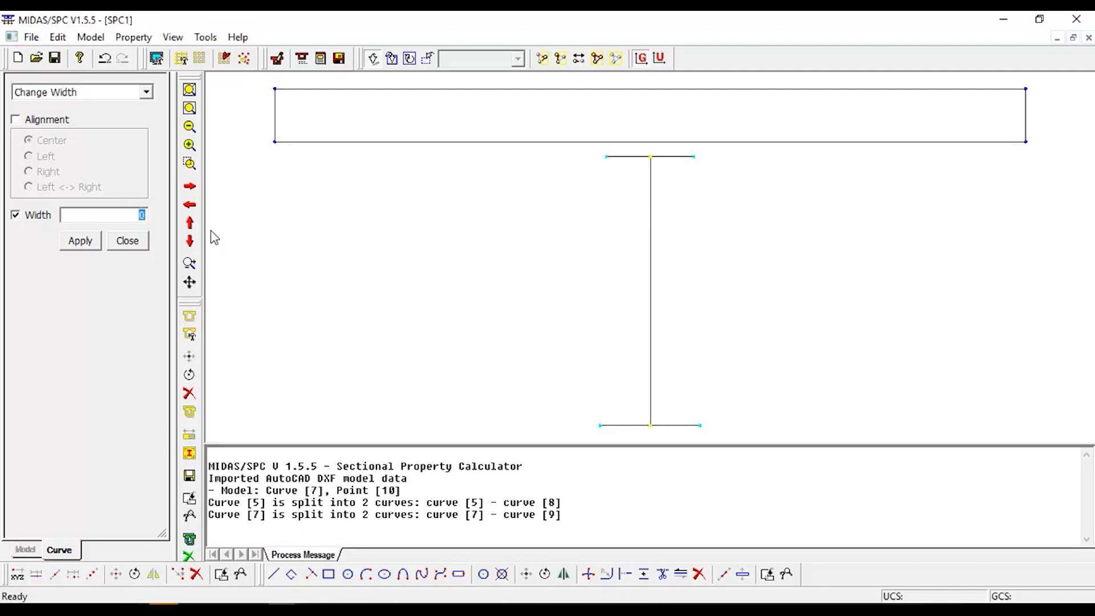
{"action": "left_click_drag", "start_coordinate": [601, 153], "coordinate": [625, 166]}
{"action": "left_click", "coordinate": [668, 162]}
{"action": "double_click", "coordinate": [141, 215]}
{"action": "type", "text": "0.0625"}
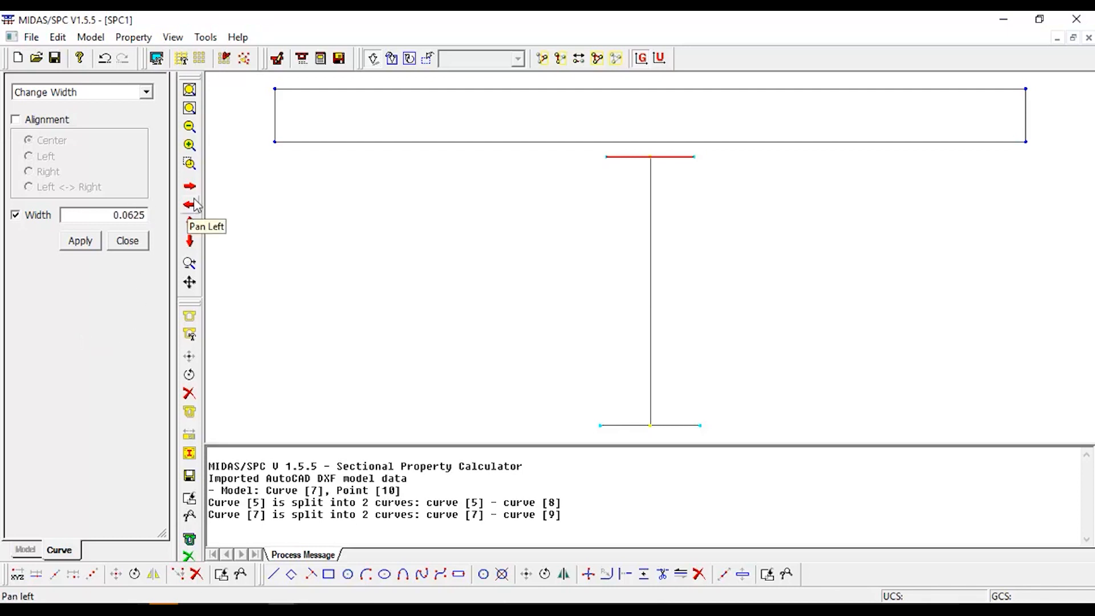
{"action": "left_click", "coordinate": [80, 240]}
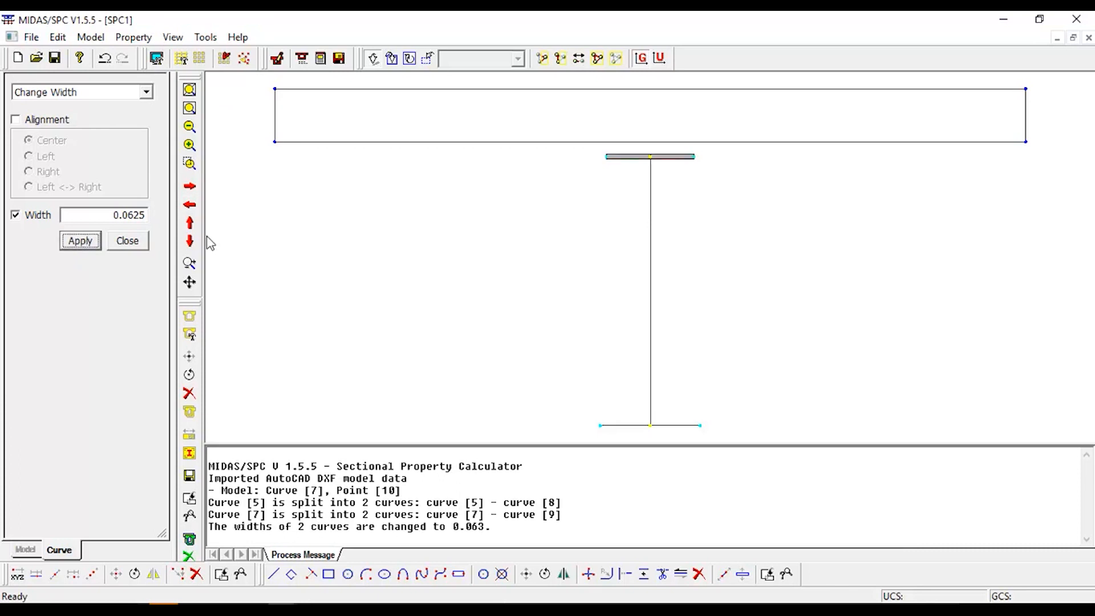
- Set the width of the girder's vertical web curve to 0.03645
{"action": "left_click", "coordinate": [651, 265]}
{"action": "double_click", "coordinate": [120, 213]}
{"action": "type", "text": "0.0"}
{"action": "key", "text": "BackSpace"}
{"action": "key", "text": "BackSpace"}
{"action": "type", "text": ".0.036"}
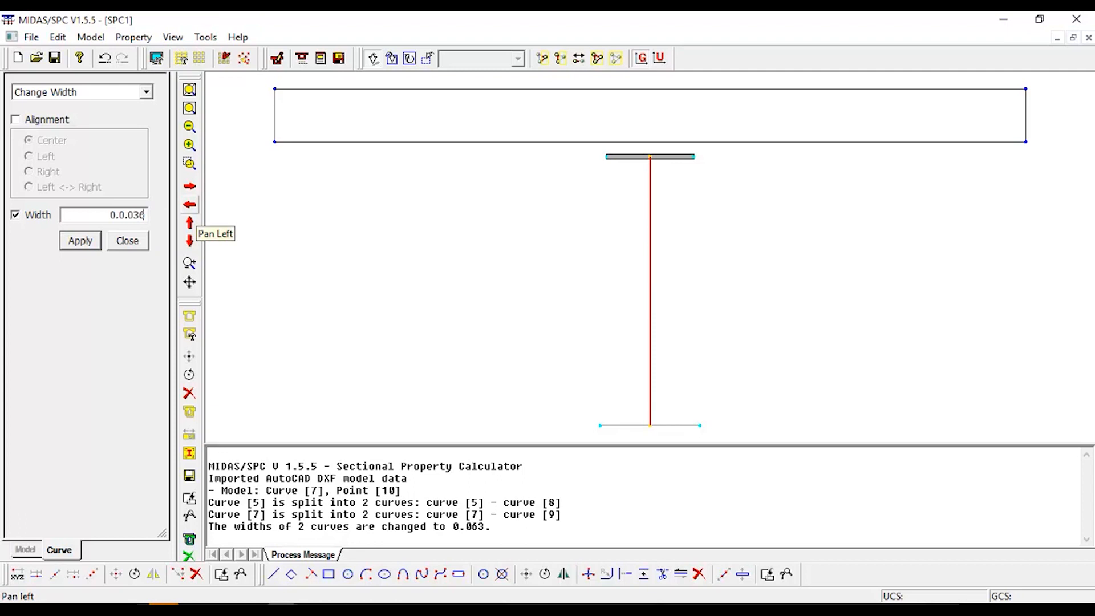
{"action": "type", "text": "45"}
{"action": "key", "text": "Left"}
{"action": "key", "text": "Left"}
{"action": "key", "text": "Left"}
{"action": "key", "text": "Left"}
{"action": "key", "text": "Left"}
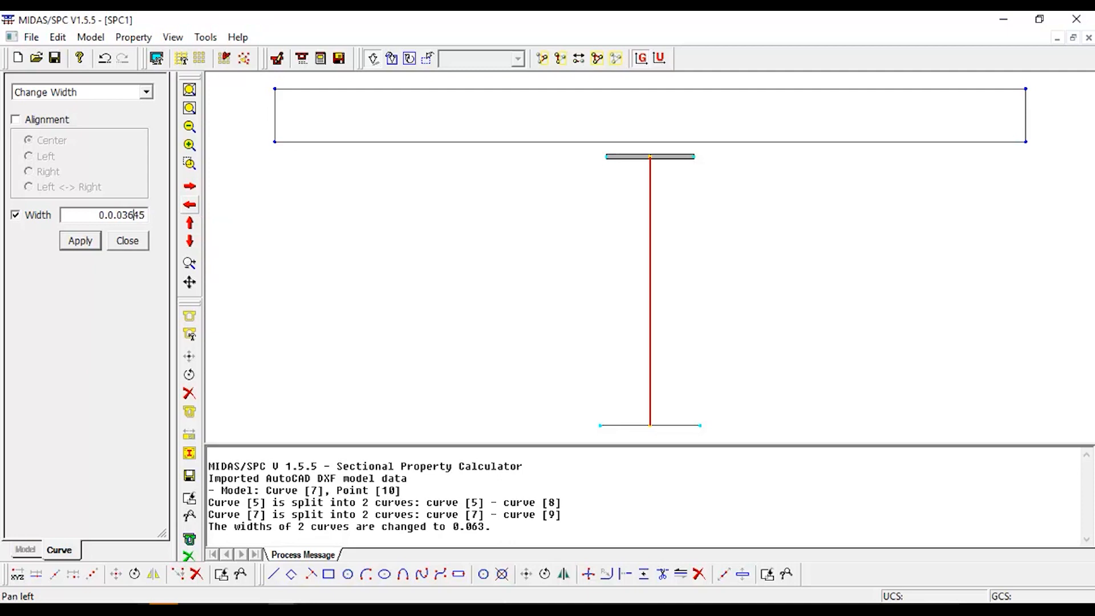
{"action": "key", "text": "BackSpace"}
{"action": "key", "text": "BackSpace"}
{"action": "left_click", "coordinate": [95, 245]}
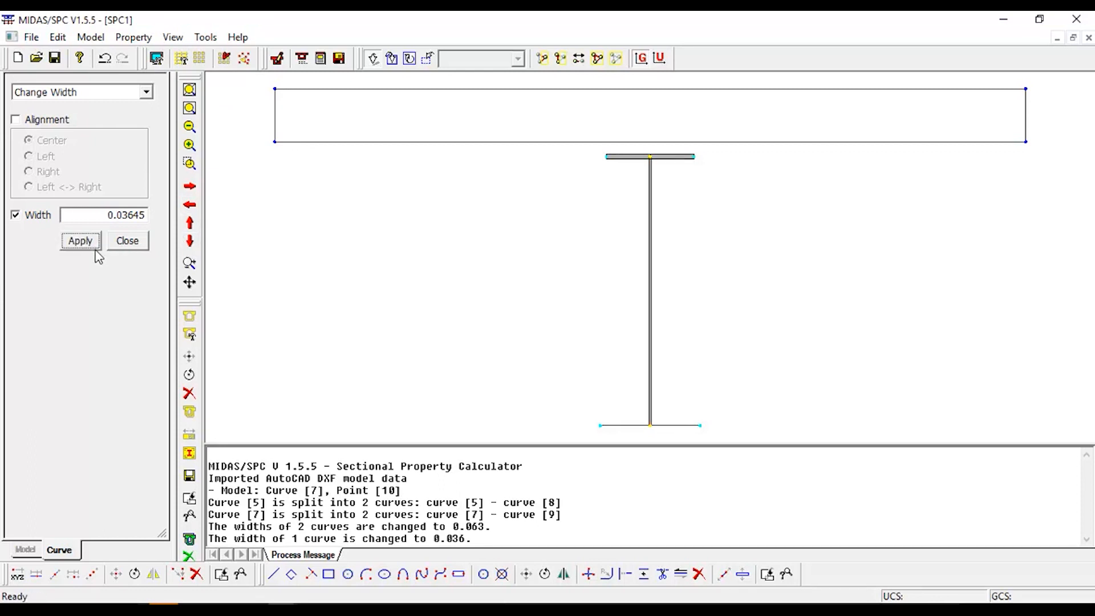
- Set the width of both bottom flange curves to 0.1
{"action": "left_click_drag", "start_coordinate": [563, 412], "coordinate": [697, 440]}
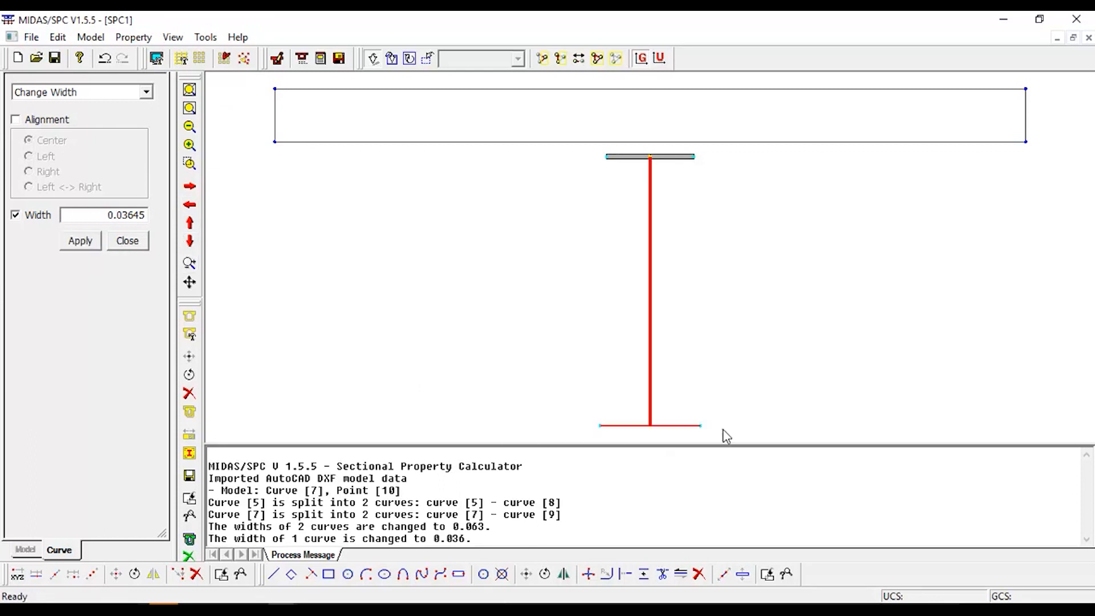
{"action": "key", "text": "Escape"}
{"action": "left_click", "coordinate": [628, 427]}
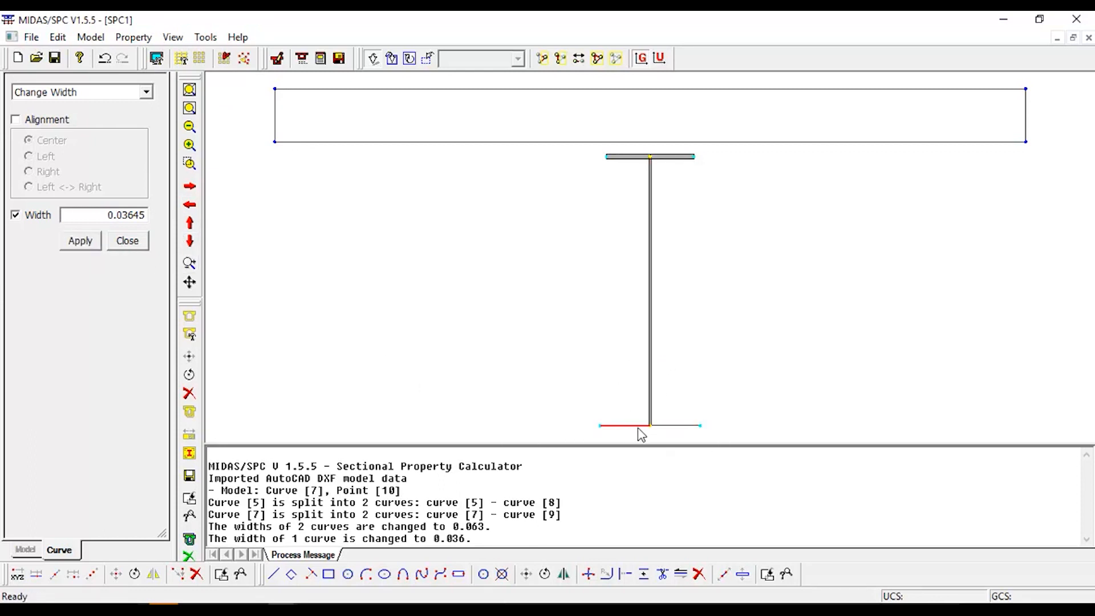
{"action": "left_click", "coordinate": [661, 428]}
{"action": "left_click_drag", "start_coordinate": [115, 215], "coordinate": [211, 227]}
{"action": "key", "text": "BackSpace"}
{"action": "key", "text": "BackSpace"}
{"action": "type", "text": "0.1"}
{"action": "left_click", "coordinate": [81, 241]}
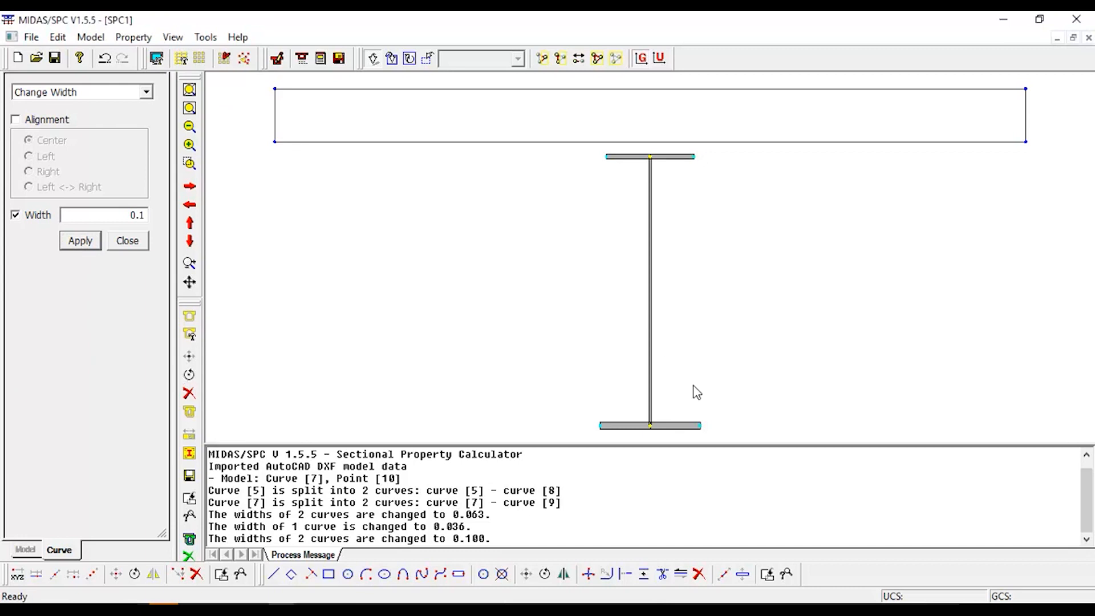
- Add a material named Steel with modulus of elasticity 4176000, Poisson's ratio 0.2 and density 0.5
{"action": "left_click", "coordinate": [91, 37]}
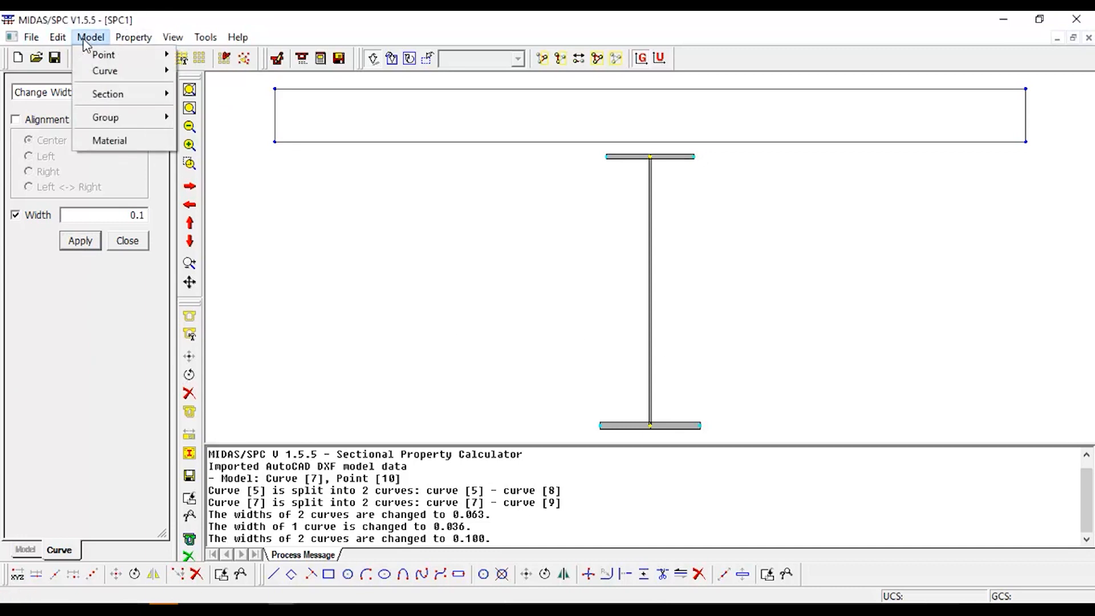
{"action": "left_click", "coordinate": [122, 141]}
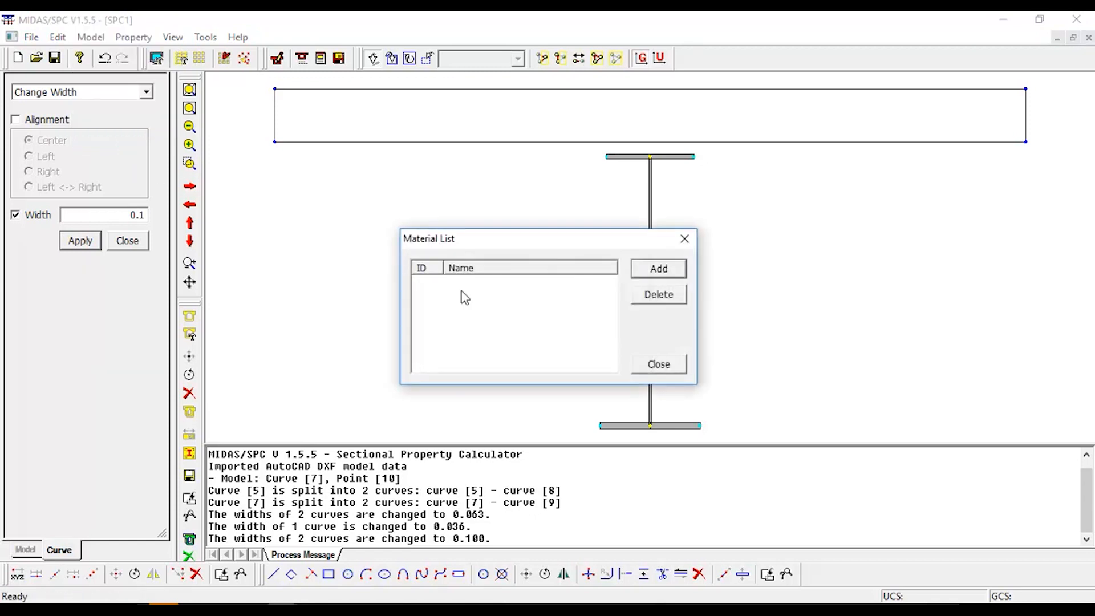
{"action": "left_click", "coordinate": [656, 270]}
{"action": "left_click", "coordinate": [595, 266]}
{"action": "type", "text": "Steel"}
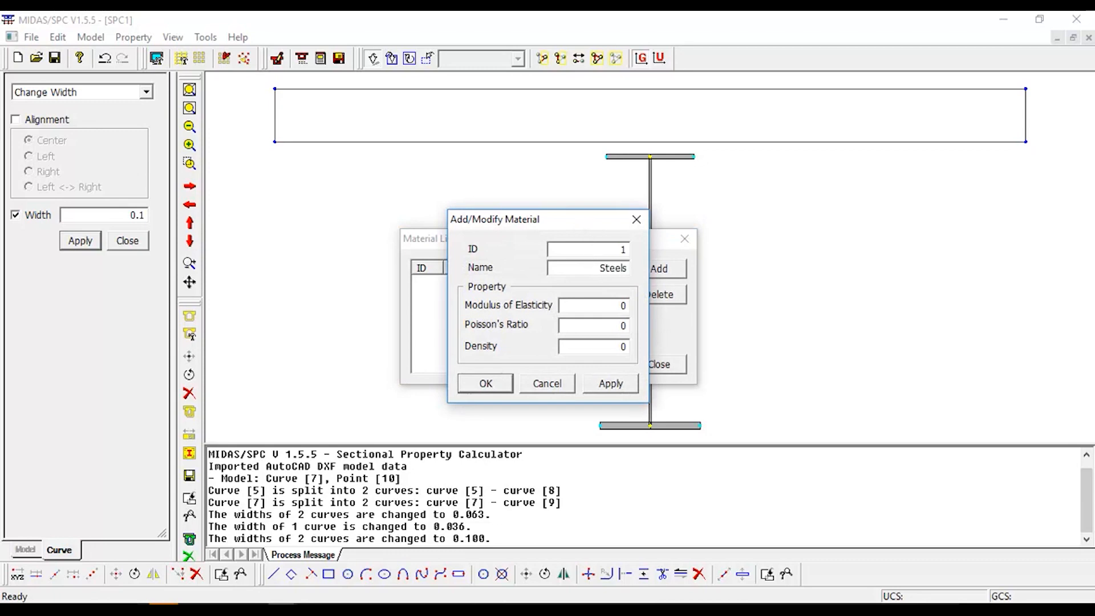
{"action": "key", "text": "Tab"}
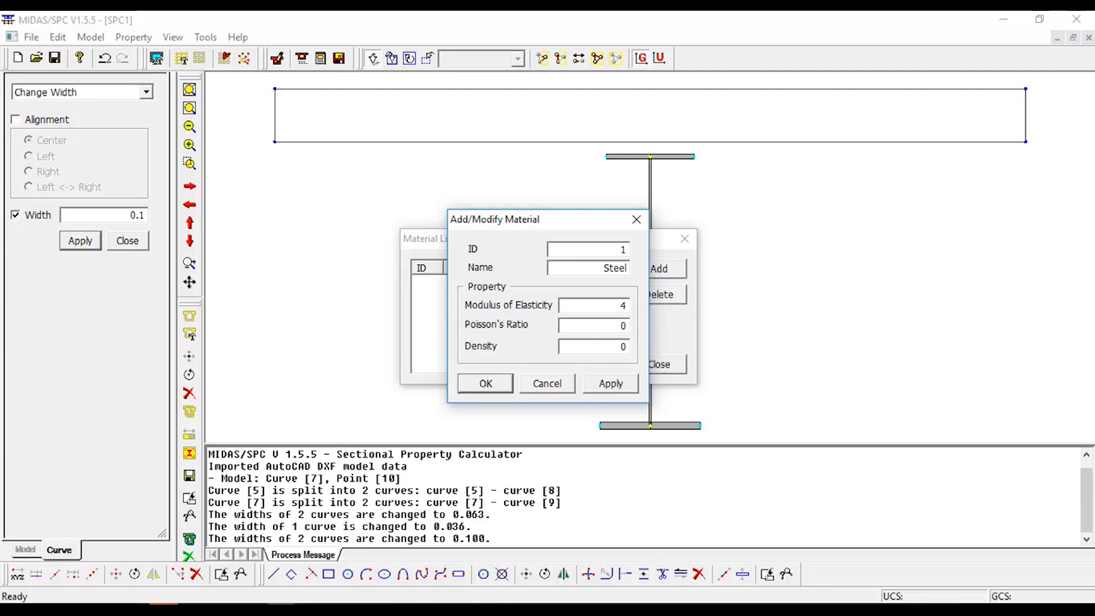
{"action": "type", "text": "417600"}
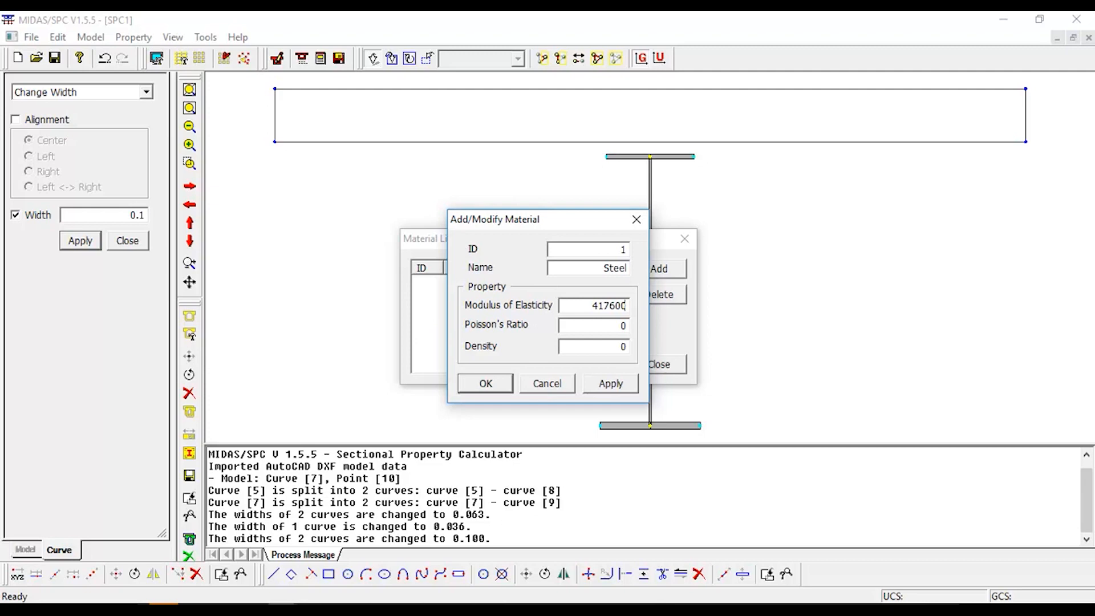
{"action": "type", "text": "0"}
{"action": "left_click_drag", "start_coordinate": [610, 325], "coordinate": [646, 325]}
{"action": "type", "text": "002"}
{"action": "key", "text": "Tab"}
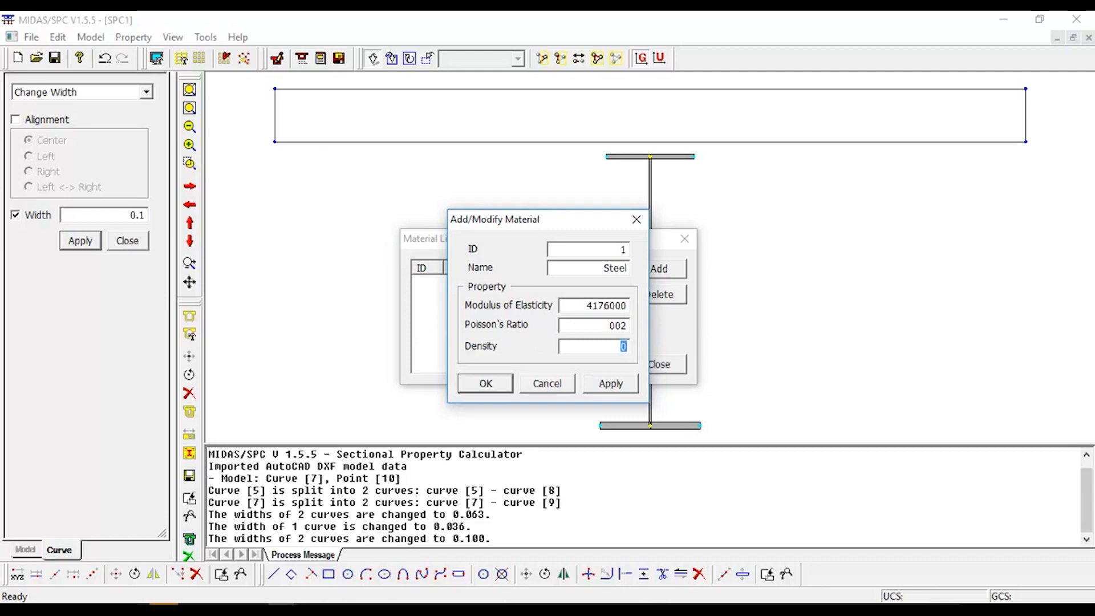
{"action": "double_click", "coordinate": [620, 326]}
{"action": "type", "text": "0.2"}
{"action": "key", "text": "Tab"}
{"action": "type", "text": "0.5"}
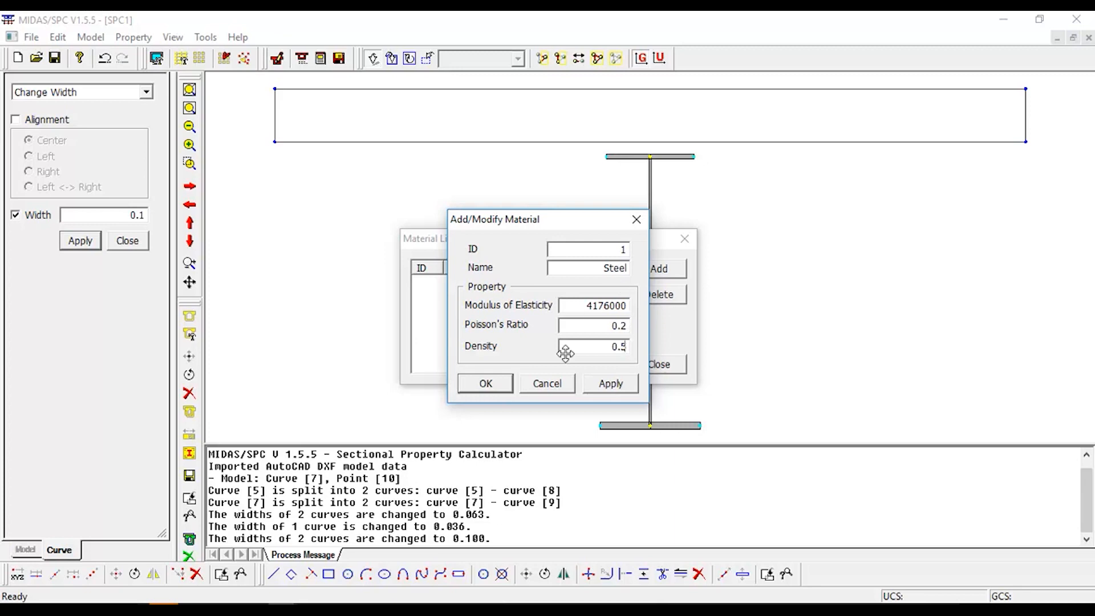
{"action": "left_click", "coordinate": [608, 388]}
- Add a second material named RC with modulus of elasticity 524760, Poisson's ratio 0.2 and density 0.15
{"action": "left_click_drag", "start_coordinate": [598, 268], "coordinate": [645, 270]}
{"action": "key", "text": "alt+Tab"}
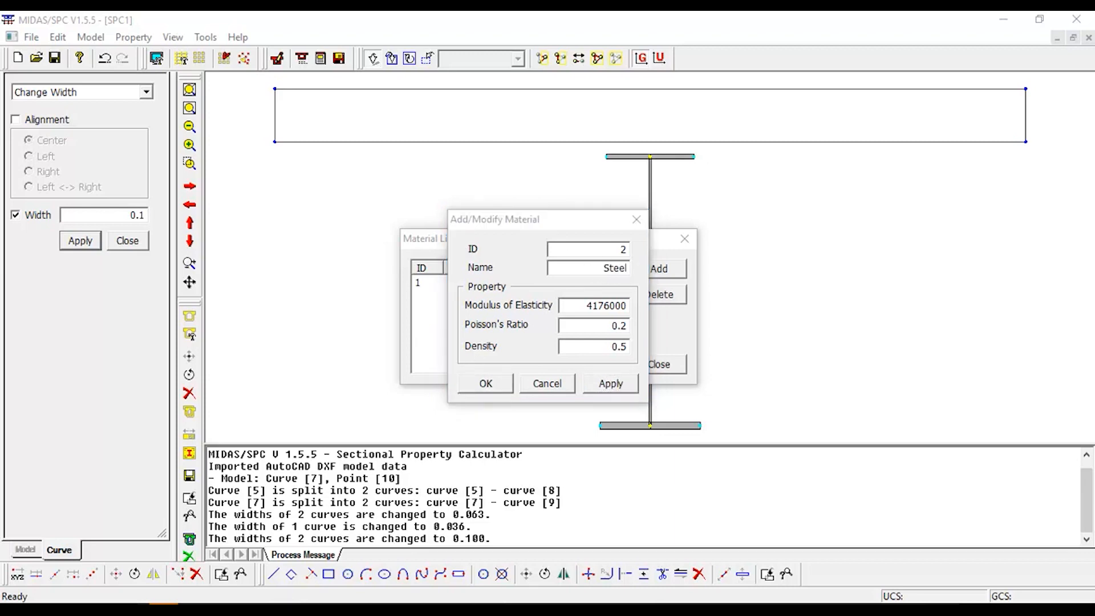
{"action": "left_click_drag", "start_coordinate": [597, 271], "coordinate": [677, 265]}
{"action": "type", "text": "RC"}
{"action": "left_click_drag", "start_coordinate": [587, 306], "coordinate": [654, 299]}
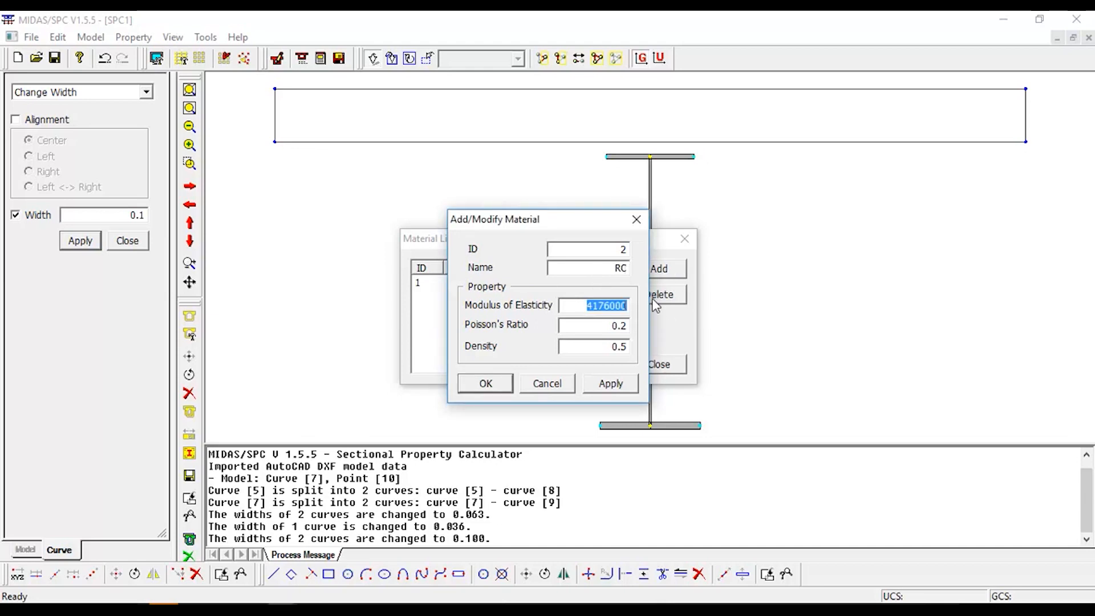
{"action": "type", "text": "524"}
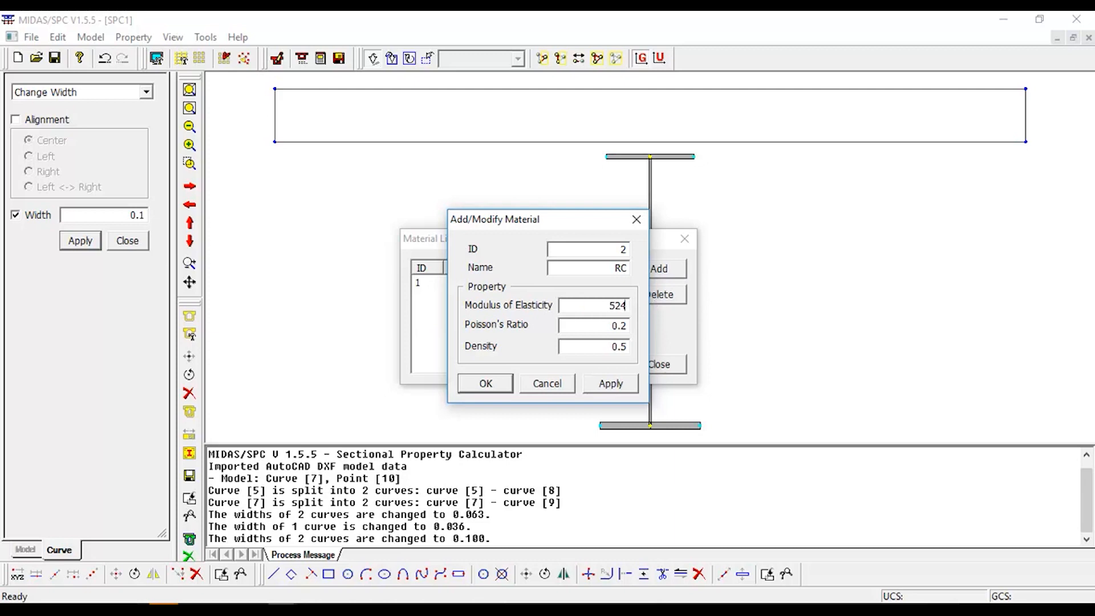
{"action": "type", "text": "760"}
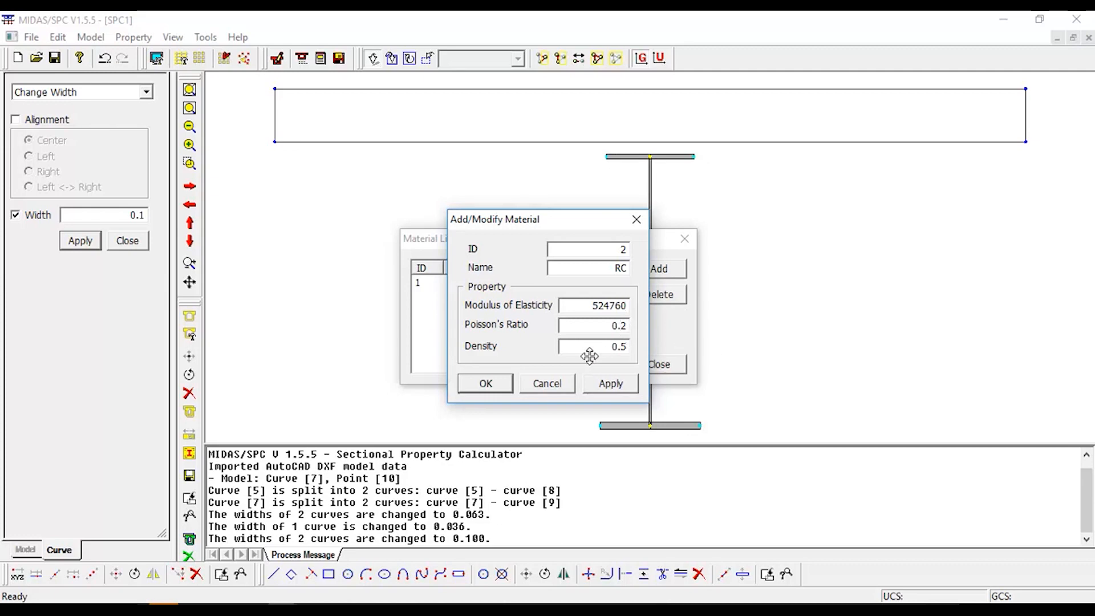
{"action": "left_click_drag", "start_coordinate": [622, 347], "coordinate": [678, 342]}
{"action": "type", "text": "15"}
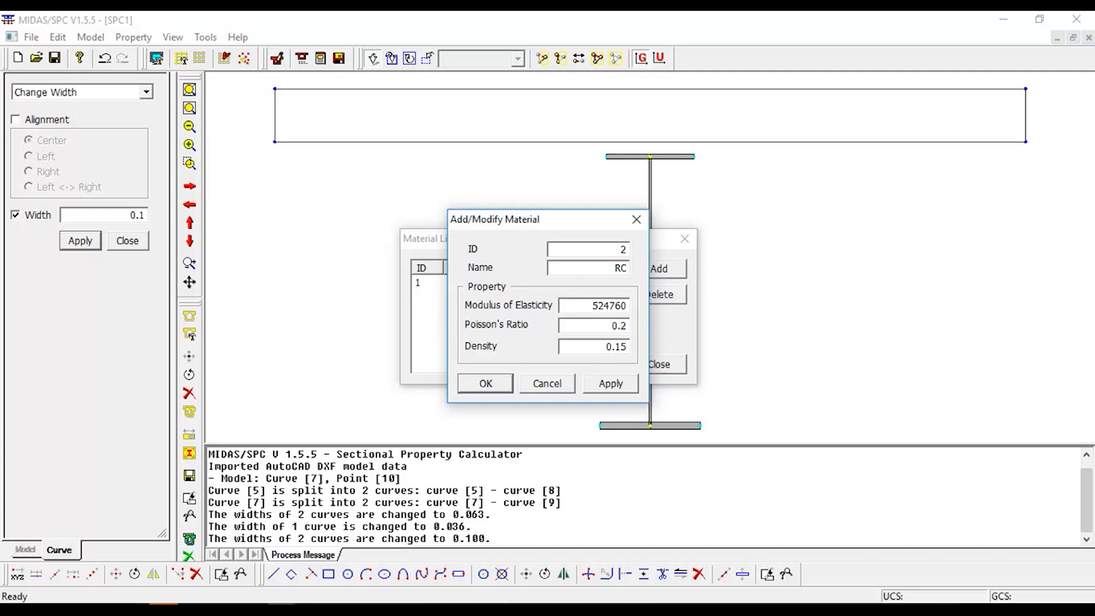
{"action": "left_click", "coordinate": [497, 384]}
- Try to change the Steel material's Poisson's ratio to 0.3, declining to rename the RC material
{"action": "double_click", "coordinate": [479, 283]}
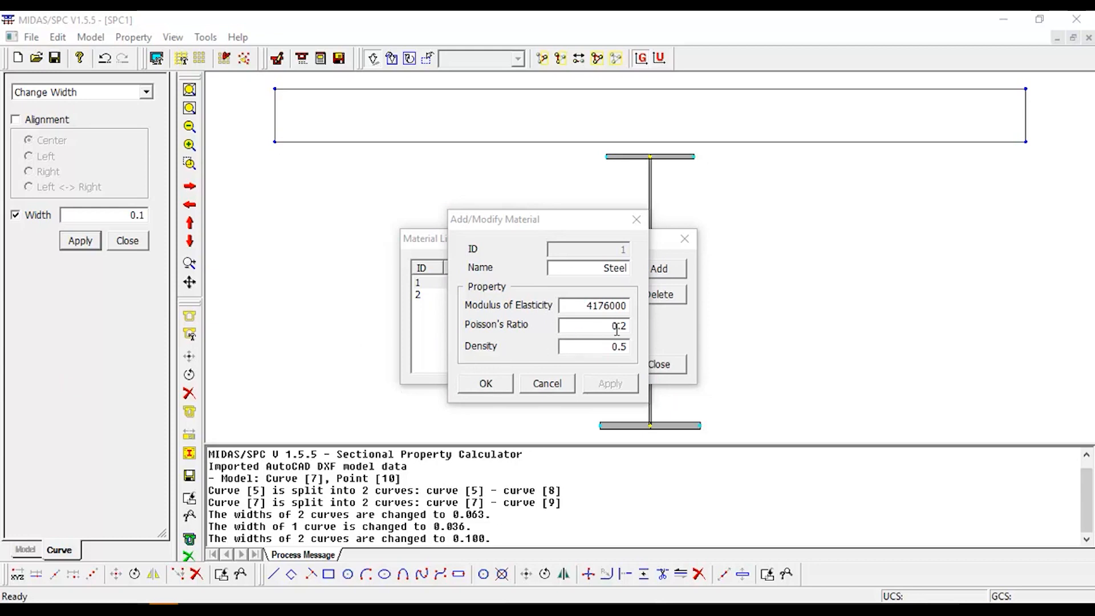
{"action": "left_click_drag", "start_coordinate": [616, 329], "coordinate": [648, 326]}
{"action": "type", "text": "3"}
{"action": "left_click", "coordinate": [485, 383]}
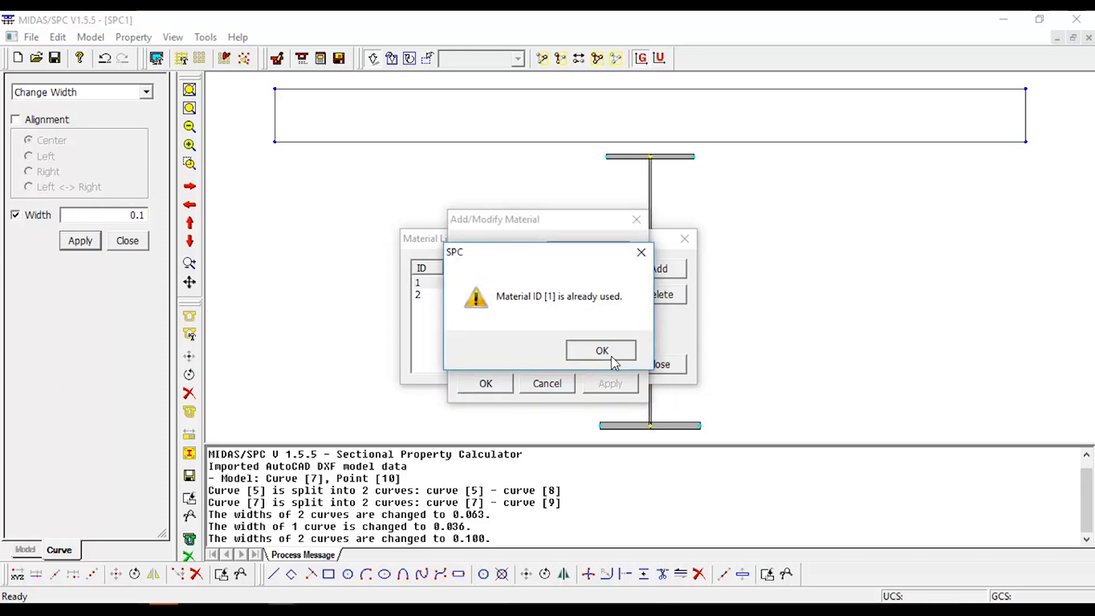
{"action": "left_click", "coordinate": [579, 355]}
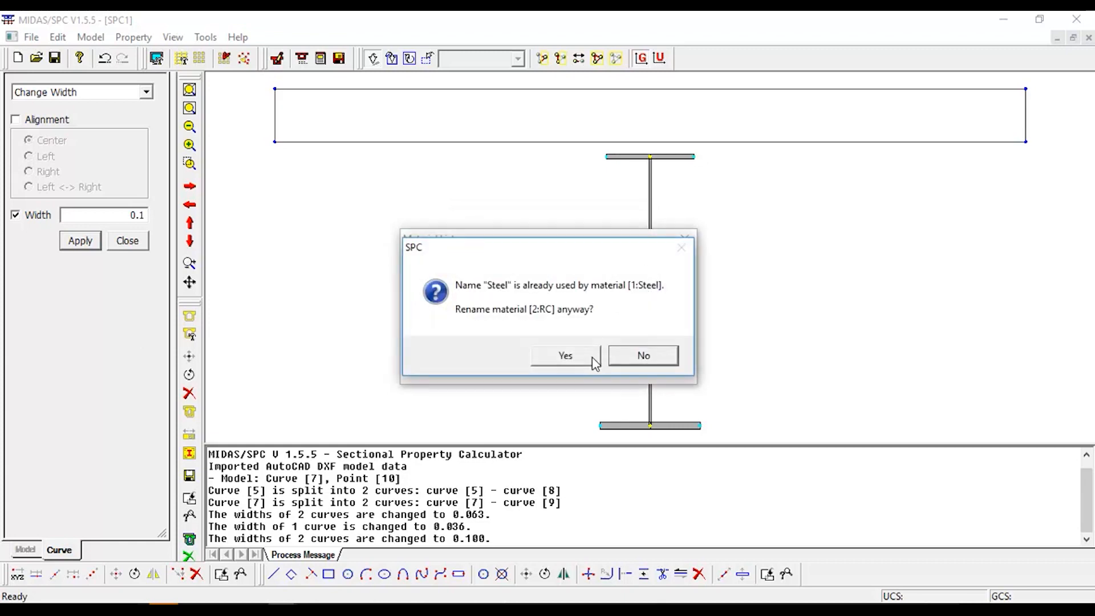
{"action": "left_click", "coordinate": [643, 355]}
- Retry setting the Steel material's Poisson's ratio to 0.3, accepting the renaming of the RC material
{"action": "double_click", "coordinate": [529, 284]}
{"action": "left_click", "coordinate": [622, 326]}
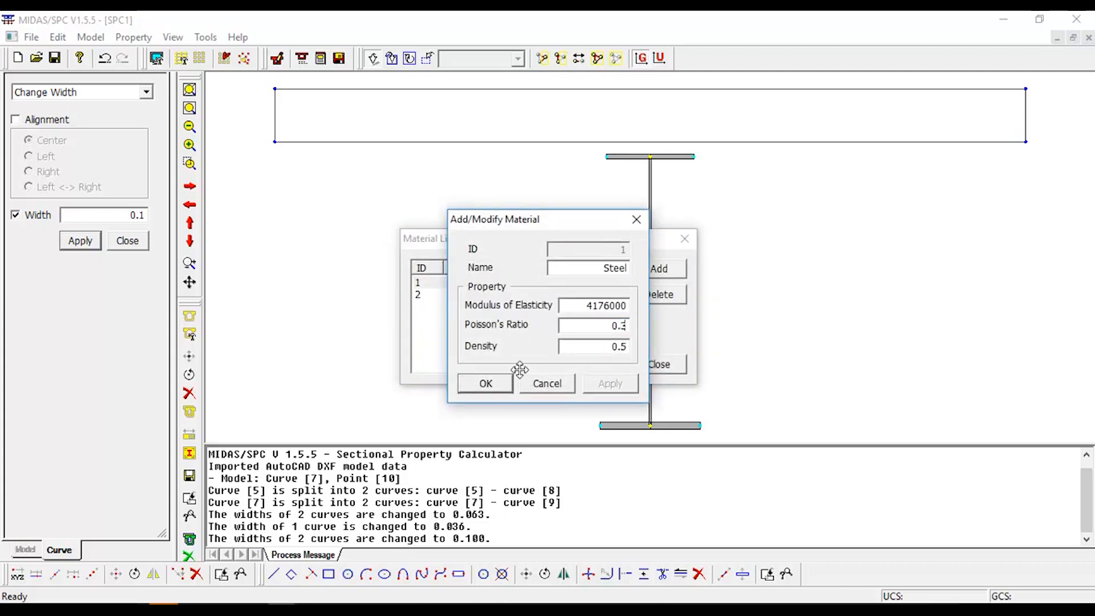
{"action": "left_click", "coordinate": [486, 382]}
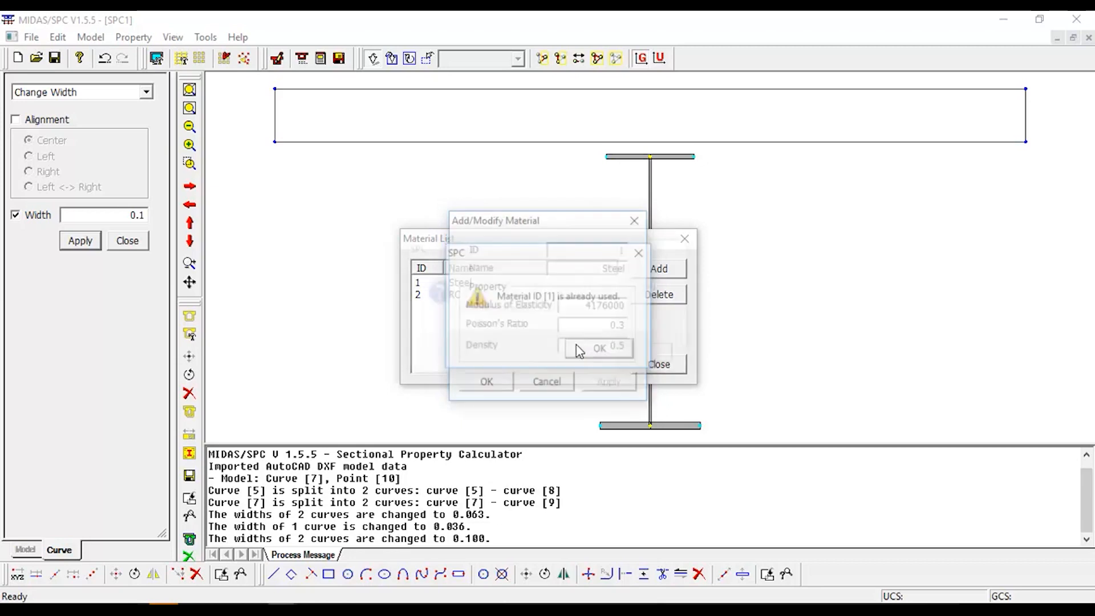
{"action": "left_click", "coordinate": [576, 347]}
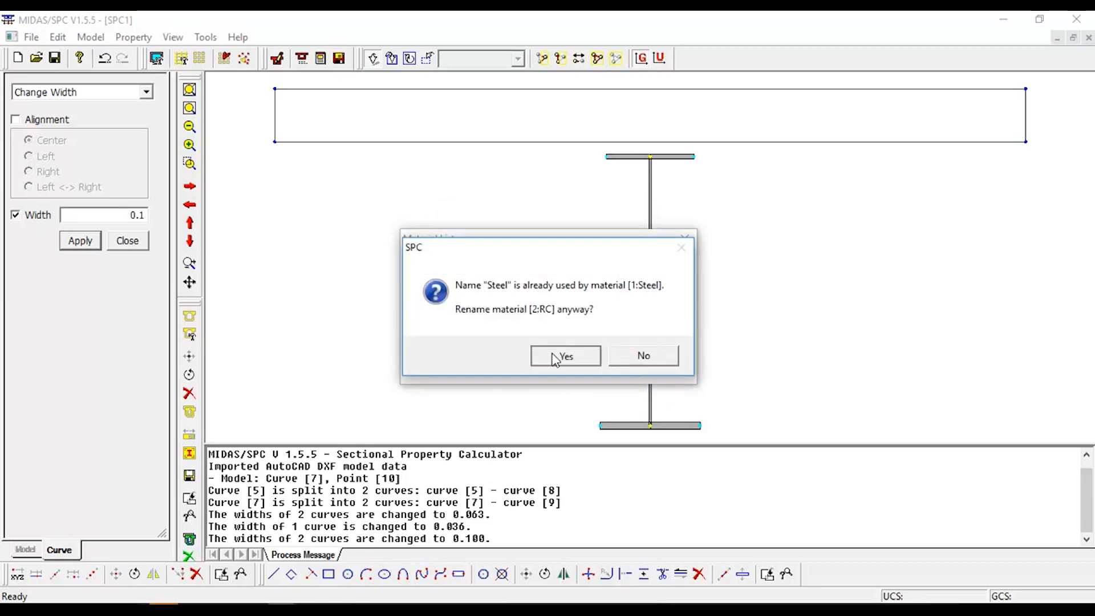
{"action": "left_click", "coordinate": [548, 359]}
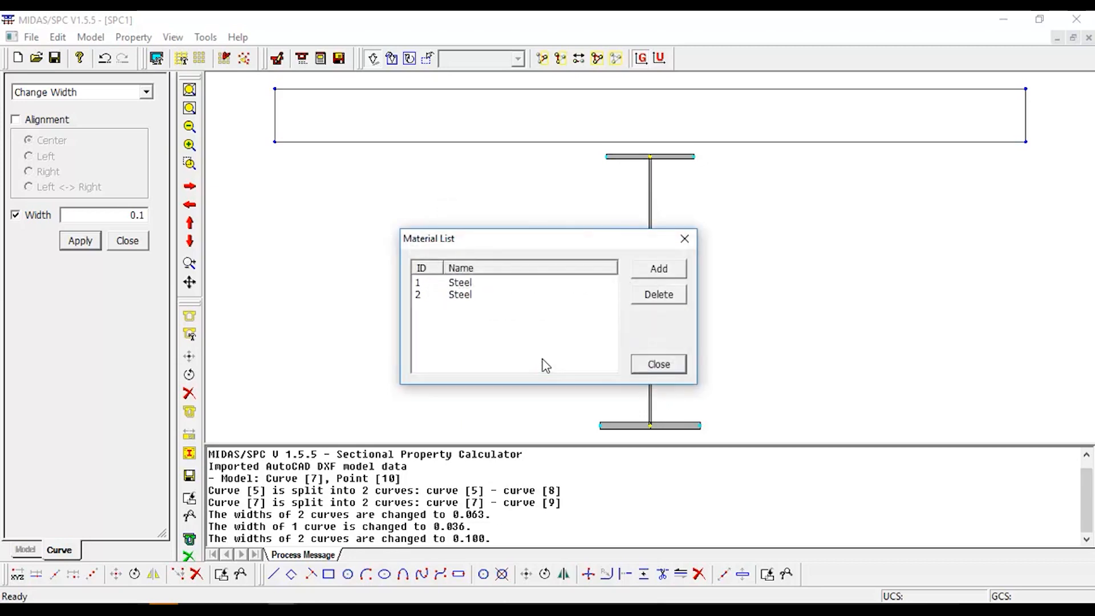
- Try to rename material 2 as R
{"action": "double_click", "coordinate": [484, 293]}
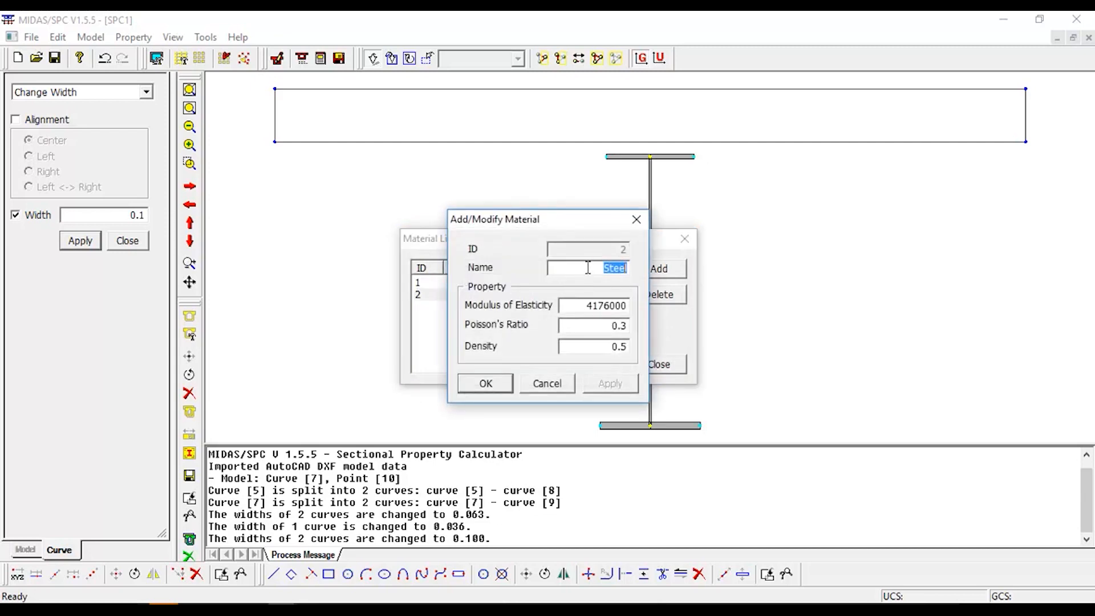
{"action": "type", "text": "R"}
{"action": "left_click", "coordinate": [486, 388]}
{"action": "left_click", "coordinate": [610, 350]}
{"action": "left_click", "coordinate": [606, 350]}
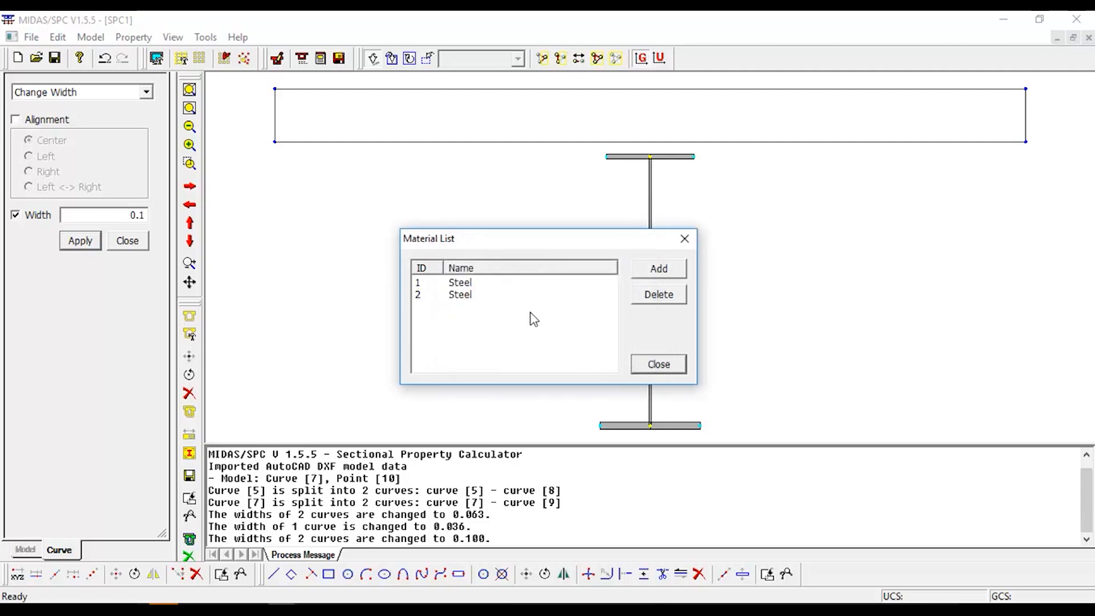
- Check the first Steel material's properties and delete the duplicate Steel material with ID 2
{"action": "left_click", "coordinate": [485, 283]}
{"action": "left_click", "coordinate": [485, 290]}
{"action": "double_click", "coordinate": [485, 283]}
{"action": "left_click", "coordinate": [547, 383]}
{"action": "left_click", "coordinate": [554, 296]}
{"action": "left_click", "coordinate": [656, 296]}
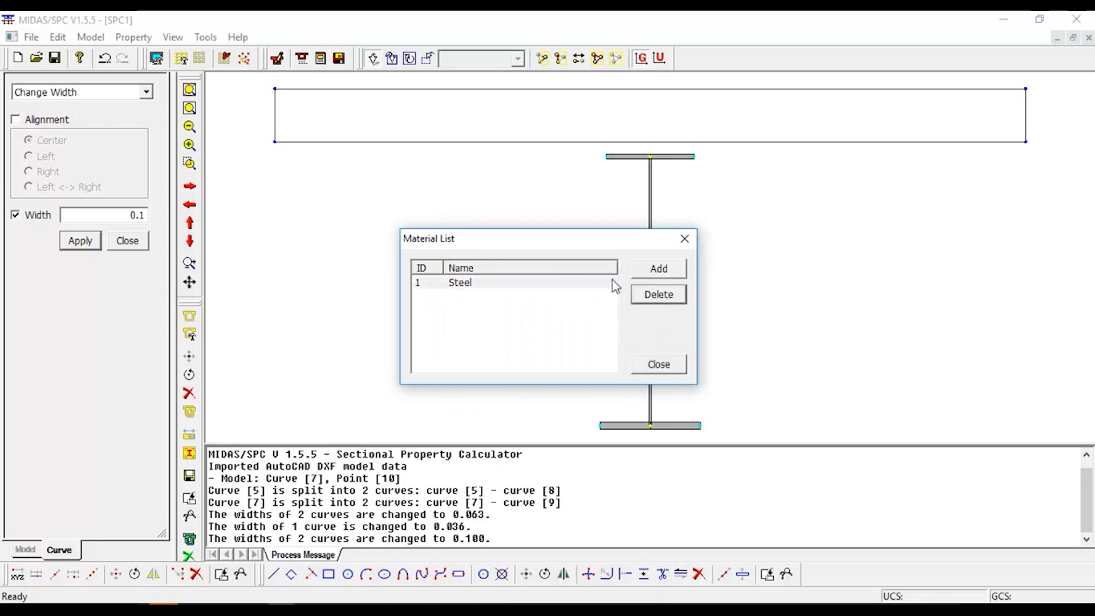
{"action": "left_click", "coordinate": [649, 269]}
{"action": "key", "text": "Tab"}
{"action": "type", "text": "T"}
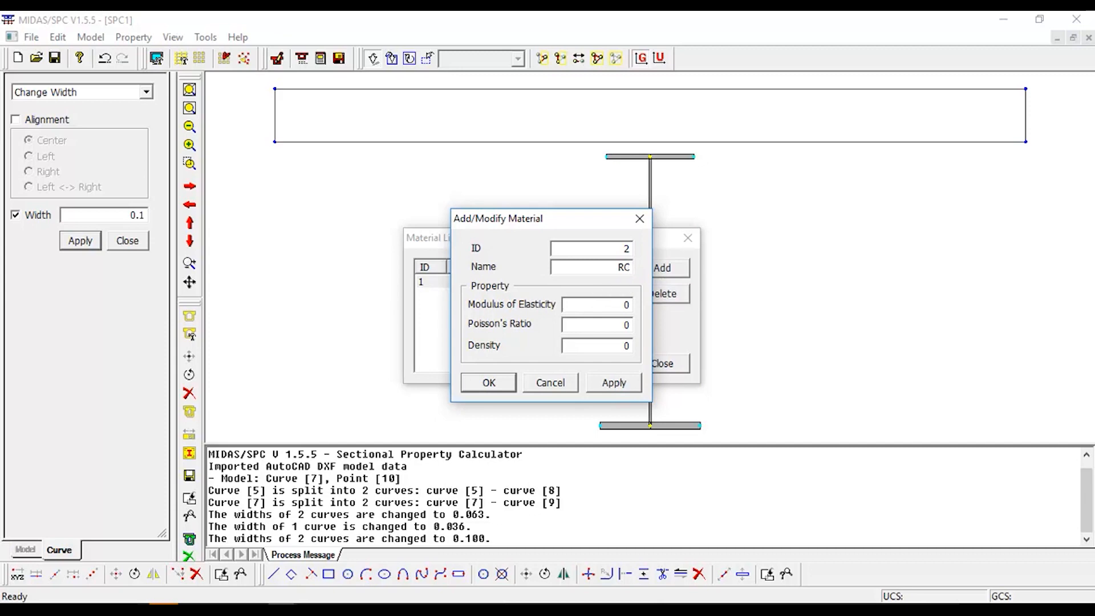
{"action": "left_click", "coordinate": [550, 382]}
{"action": "double_click", "coordinate": [477, 282]}
{"action": "left_click_drag", "start_coordinate": [624, 324], "coordinate": [644, 321]}
{"action": "type", "text": "3"}
{"action": "left_click", "coordinate": [563, 382]}
- Delete the existing Steel material and begin a new material with ID 1 named Steel
{"action": "left_click", "coordinate": [661, 293]}
{"action": "left_click", "coordinate": [663, 273]}
{"action": "type", "text": "1"}
{"action": "key", "text": "Tab"}
{"action": "type", "text": "Steel"}
{"action": "key", "text": "Tab"}
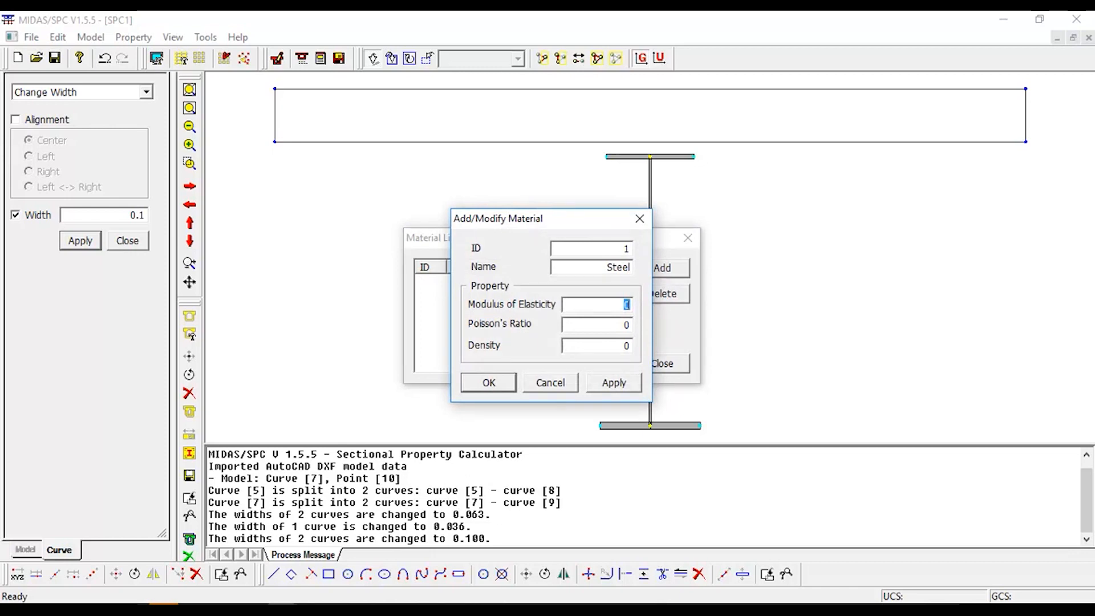
- Give the Steel material a modulus of elasticity of 4176000, Poisson's ratio 0.3 and density 0.5, and add it
{"action": "key", "text": "alt+Tab"}
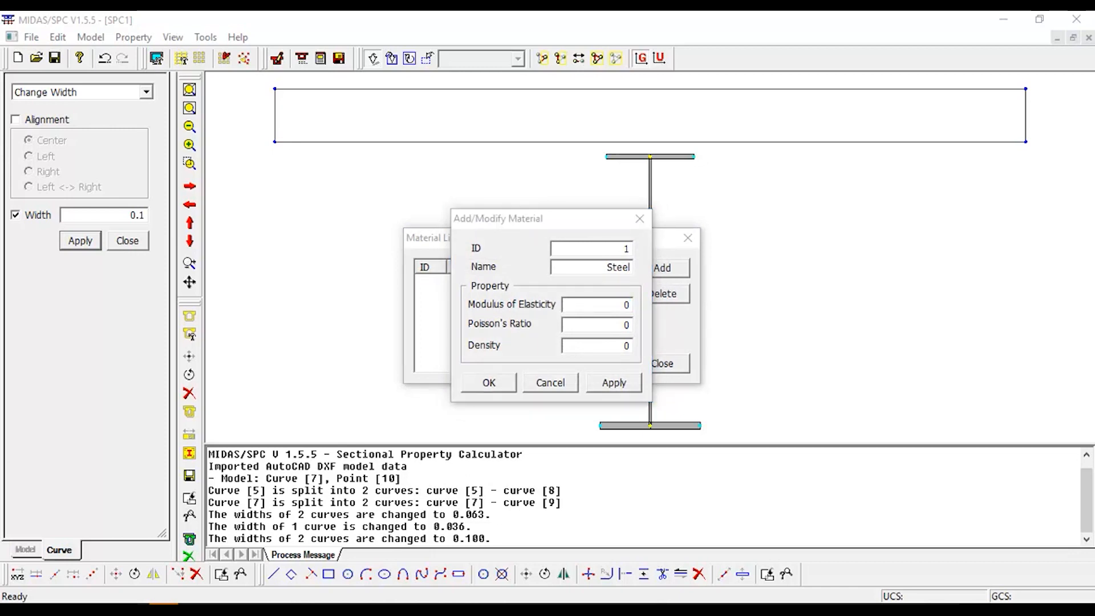
{"action": "left_click", "coordinate": [603, 295]}
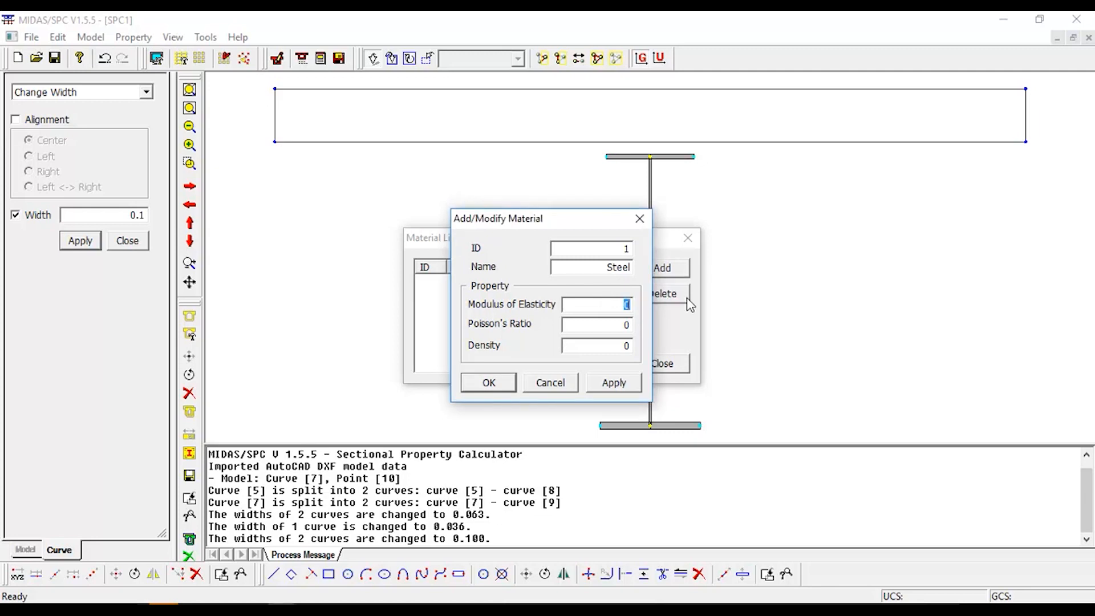
{"action": "type", "text": "4176000"}
{"action": "key", "text": "Left"}
{"action": "key", "text": "Left"}
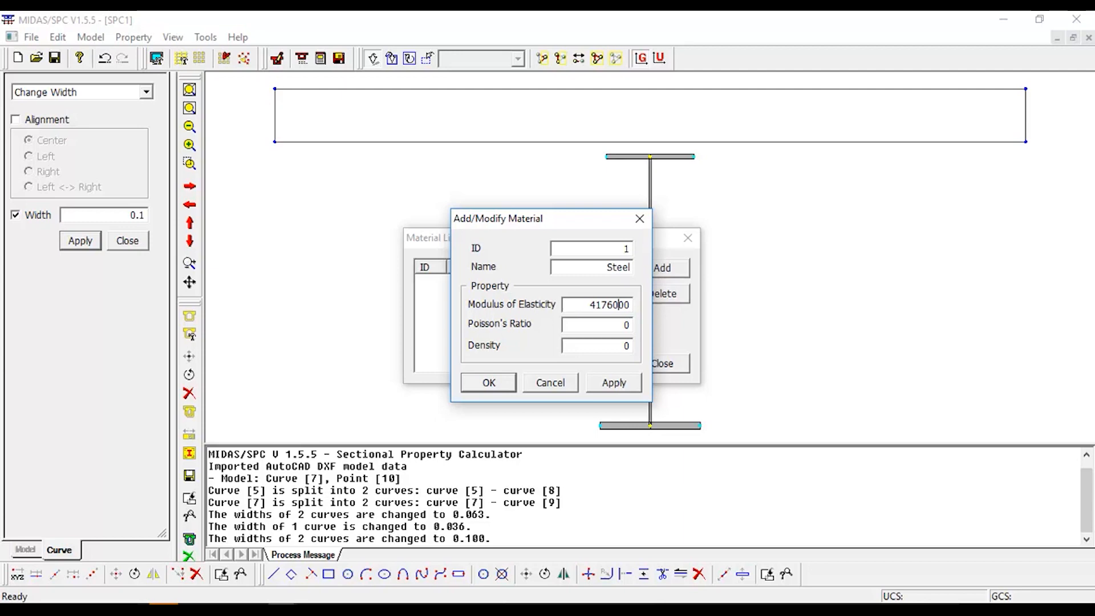
{"action": "type", "text": "0.3"}
{"action": "key", "text": "Tab"}
{"action": "type", "text": ".5"}
{"action": "left_click", "coordinate": [608, 385]}
- Add material 2 named RC with modulus of elasticity 524760, Poisson's ratio 0.2 and density 0.15, and close the material list
{"action": "double_click", "coordinate": [611, 270]}
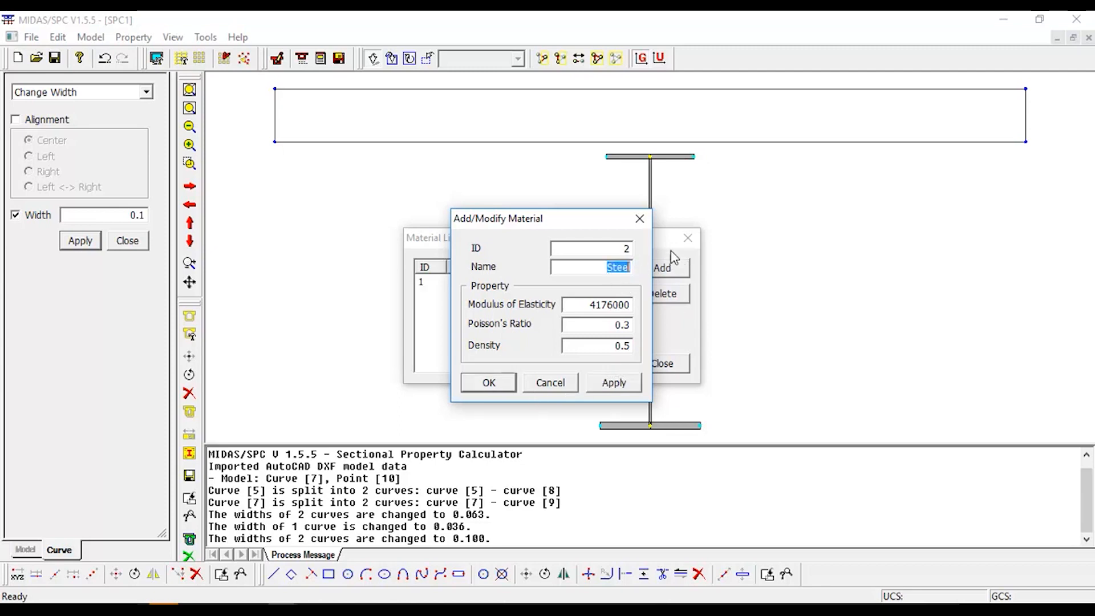
{"action": "type", "text": "RC"}
{"action": "key", "text": "Tab"}
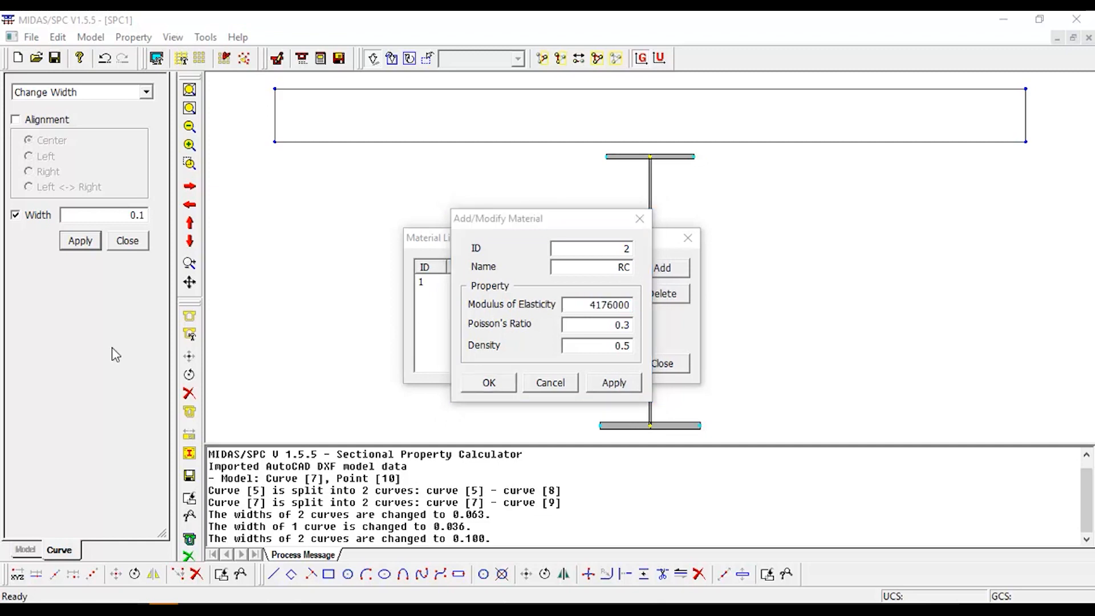
{"action": "left_click_drag", "start_coordinate": [587, 307], "coordinate": [669, 295]}
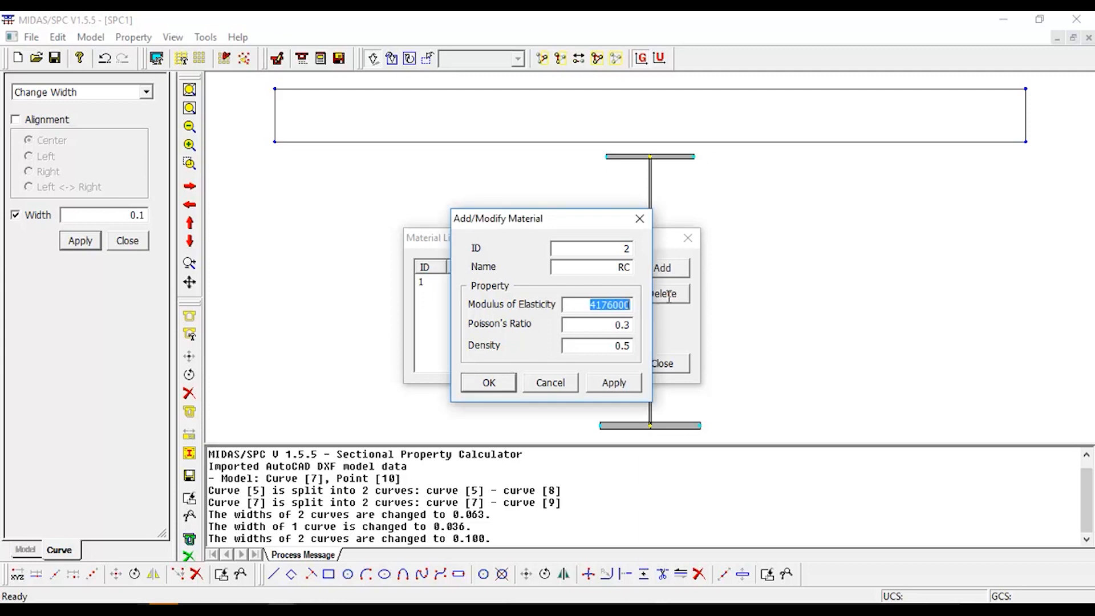
{"action": "type", "text": "524760"}
{"action": "key", "text": "Tab"}
{"action": "type", "text": "0.2"}
{"action": "key", "text": "Tab"}
{"action": "type", "text": "0.15"}
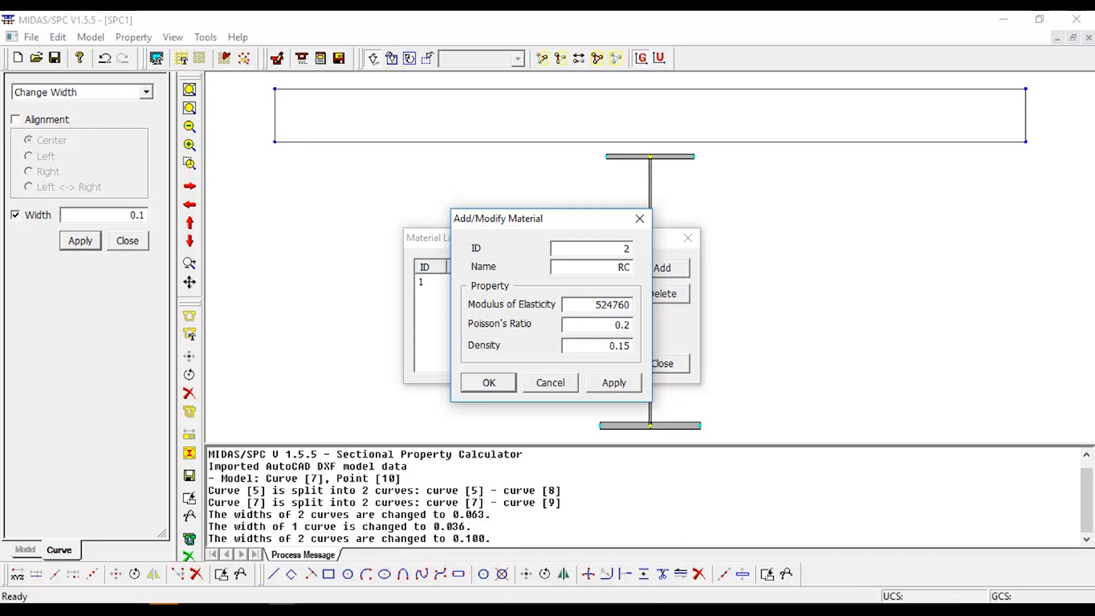
{"action": "left_click", "coordinate": [497, 384]}
{"action": "left_click", "coordinate": [661, 363]}
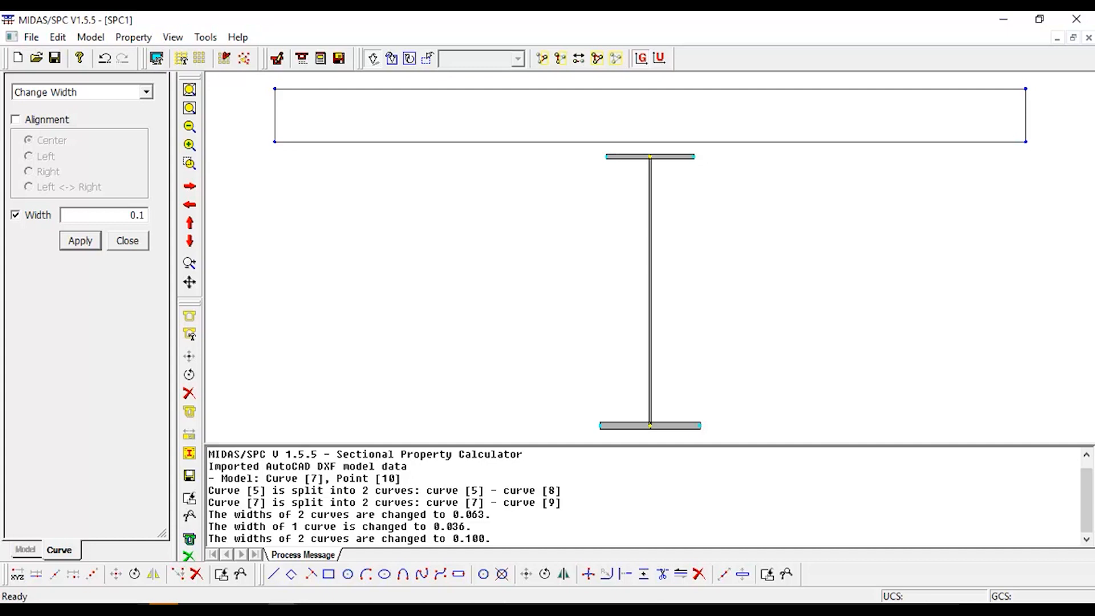
- Generate a composite section named Composite with 2 parts and Steel as the base material
{"action": "left_click", "coordinate": [91, 37]}
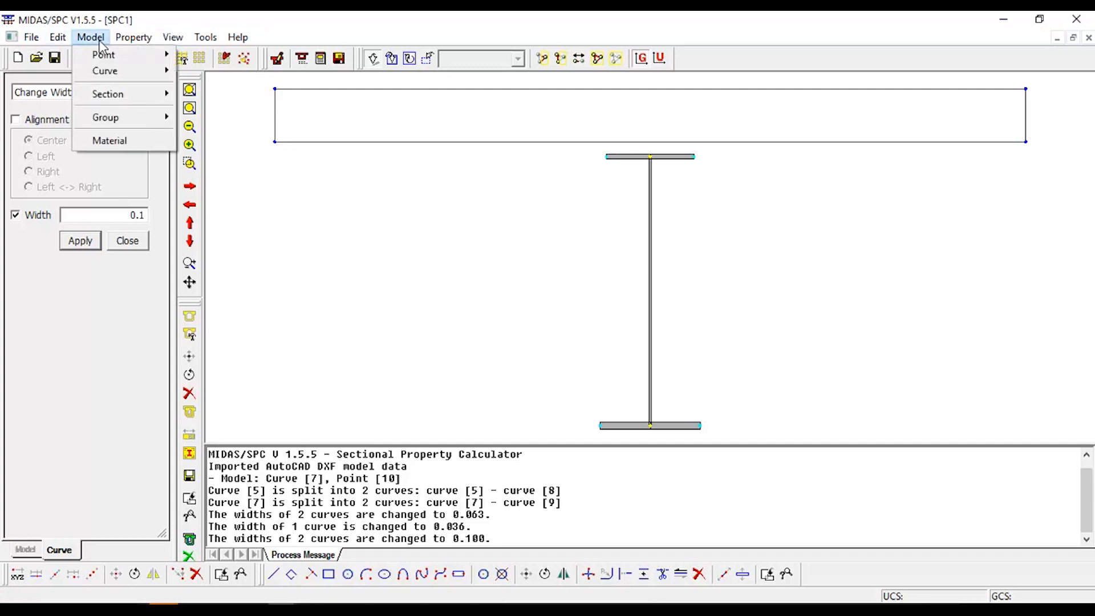
{"action": "mouse_move", "coordinate": [116, 104]}
{"action": "mouse_move", "coordinate": [268, 331]}
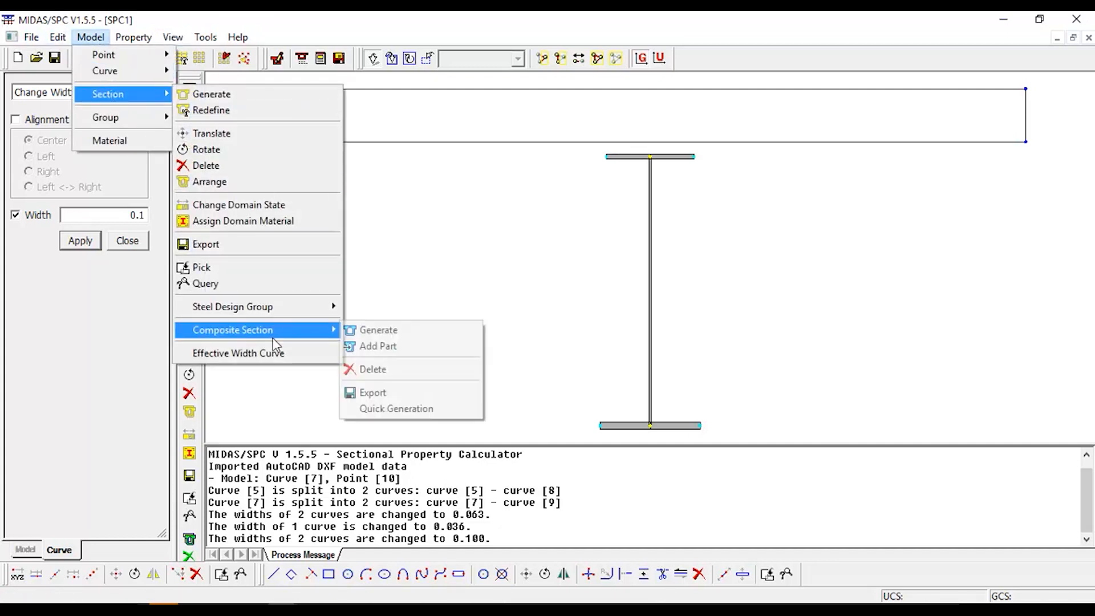
{"action": "left_click", "coordinate": [394, 330]}
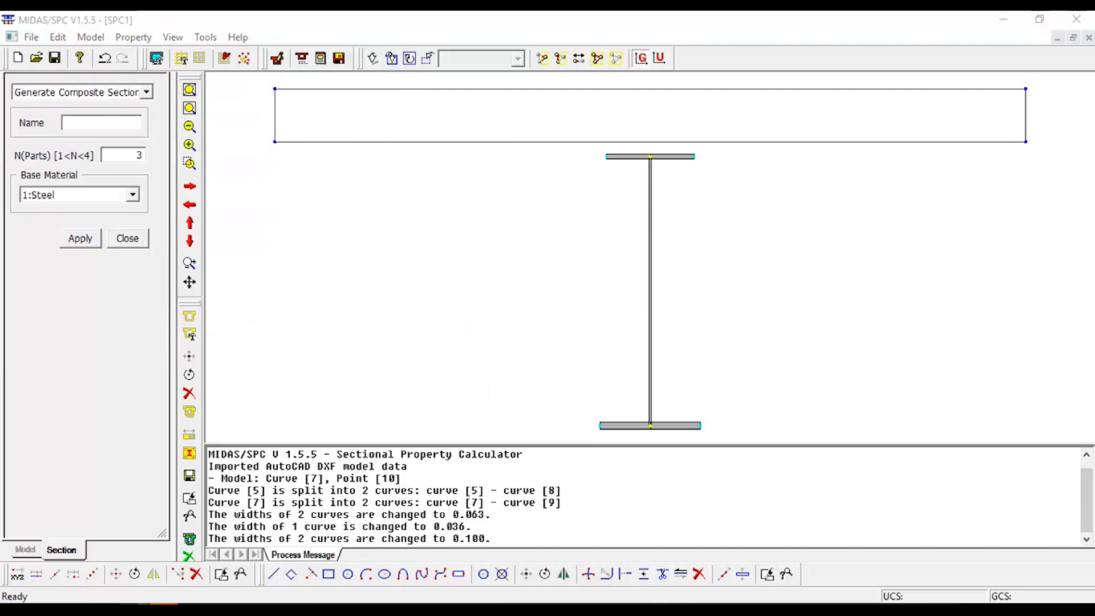
{"action": "left_click", "coordinate": [105, 123]}
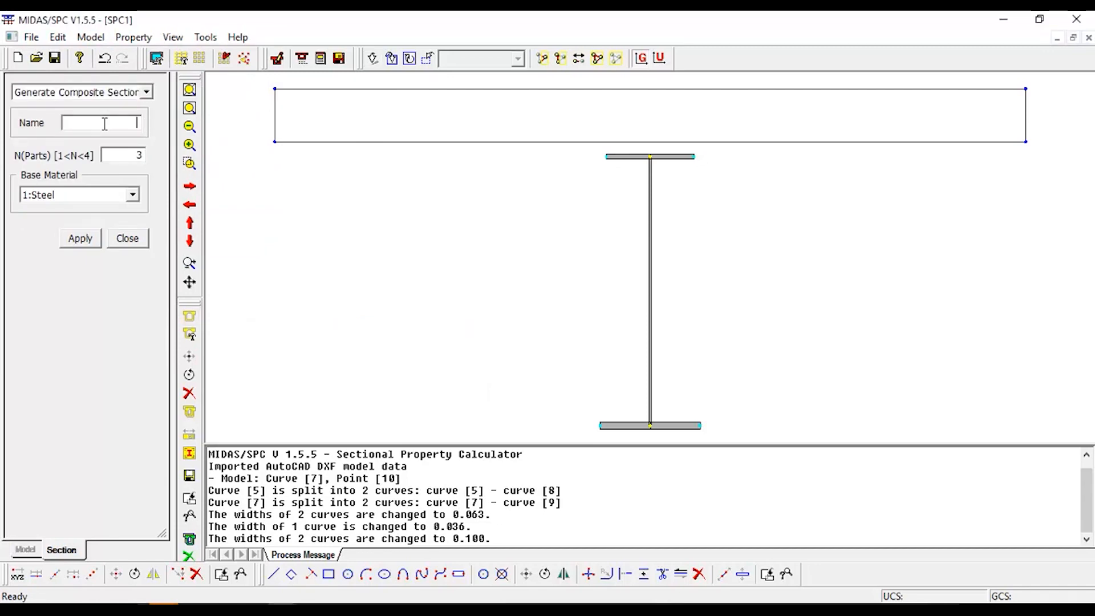
{"action": "type", "text": "Composite"}
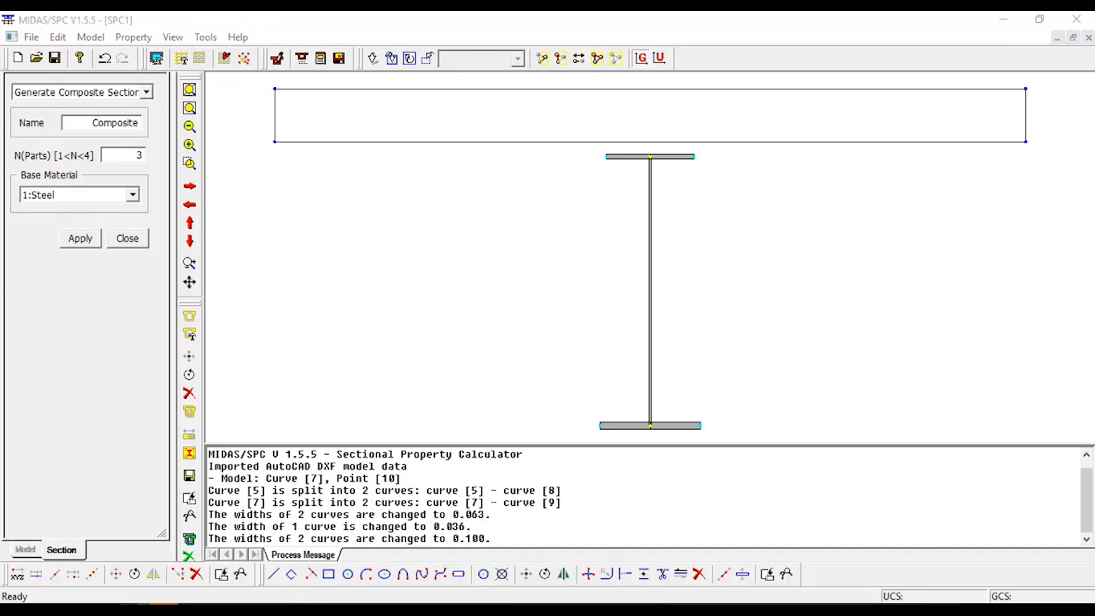
{"action": "left_click_drag", "start_coordinate": [134, 155], "coordinate": [211, 146]}
{"action": "type", "text": "2"}
{"action": "left_click", "coordinate": [71, 243]}
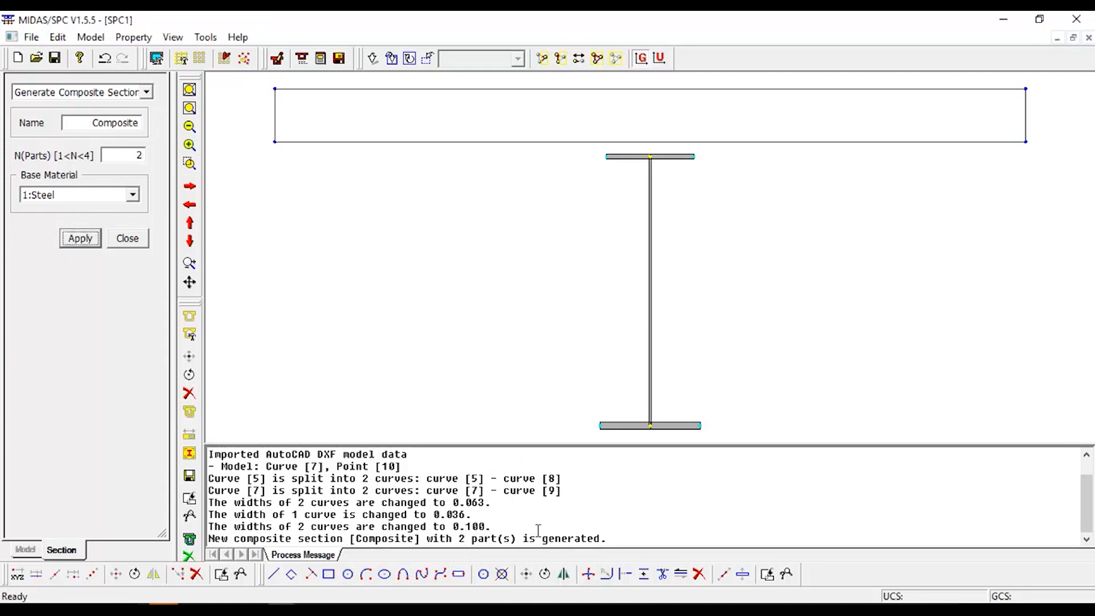
- Define part 1 of the Composite section as a line-type part named I-Girder with Steel material
{"action": "left_click", "coordinate": [98, 38]}
{"action": "mouse_move", "coordinate": [134, 99]}
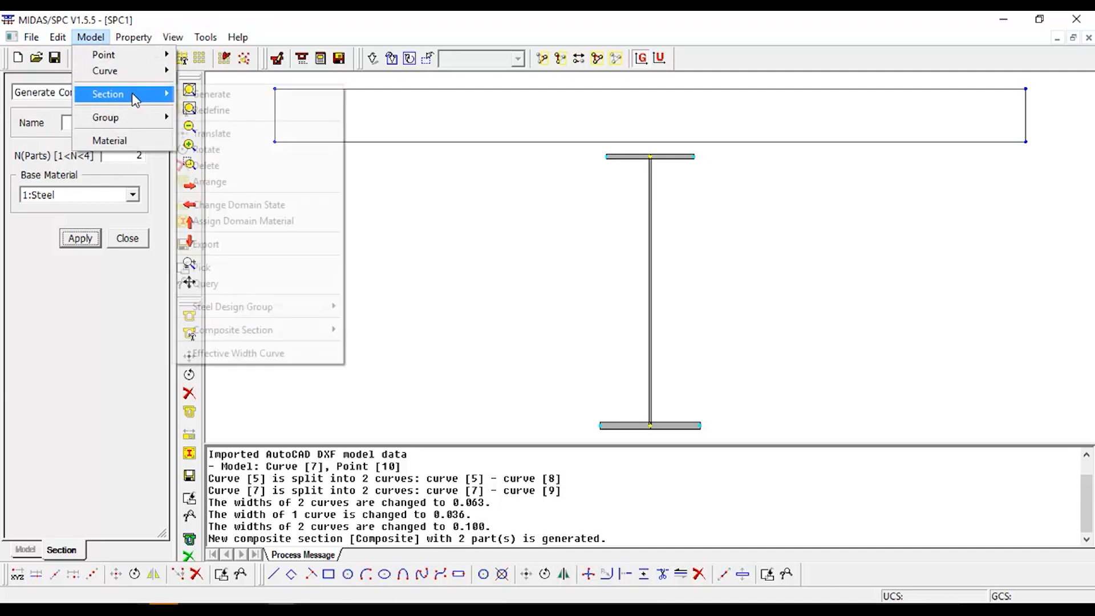
{"action": "mouse_move", "coordinate": [265, 337]}
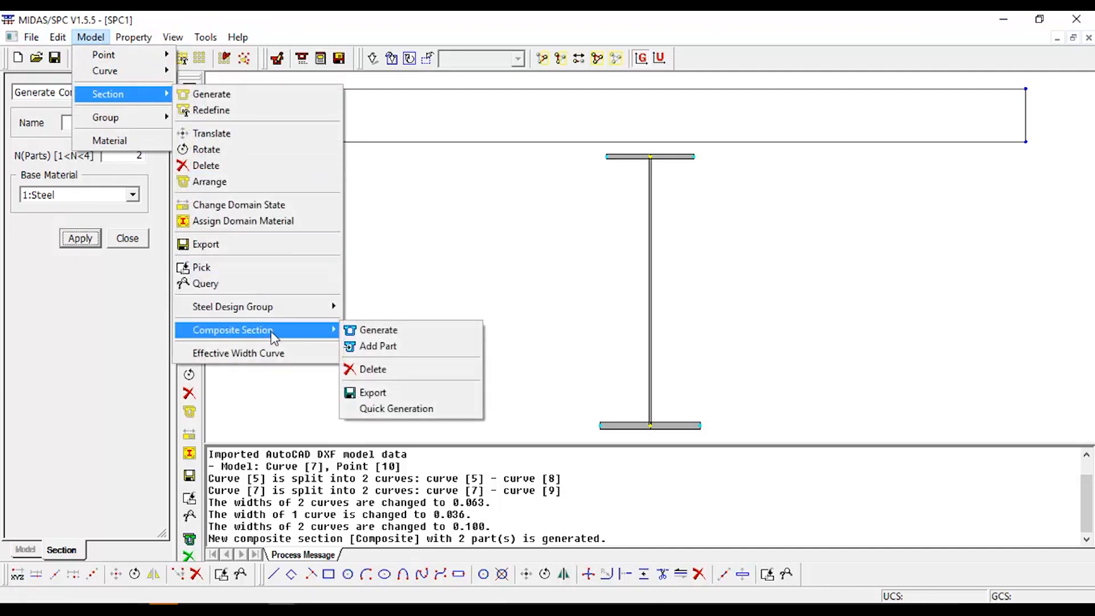
{"action": "left_click", "coordinate": [382, 346]}
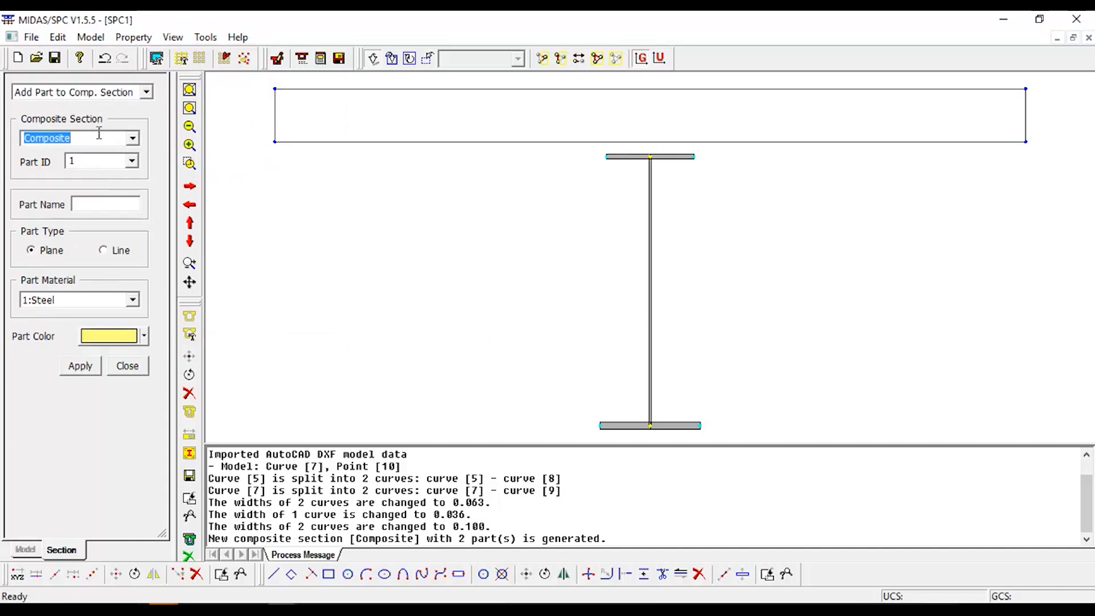
{"action": "left_click", "coordinate": [92, 207]}
{"action": "type", "text": "Girder"}
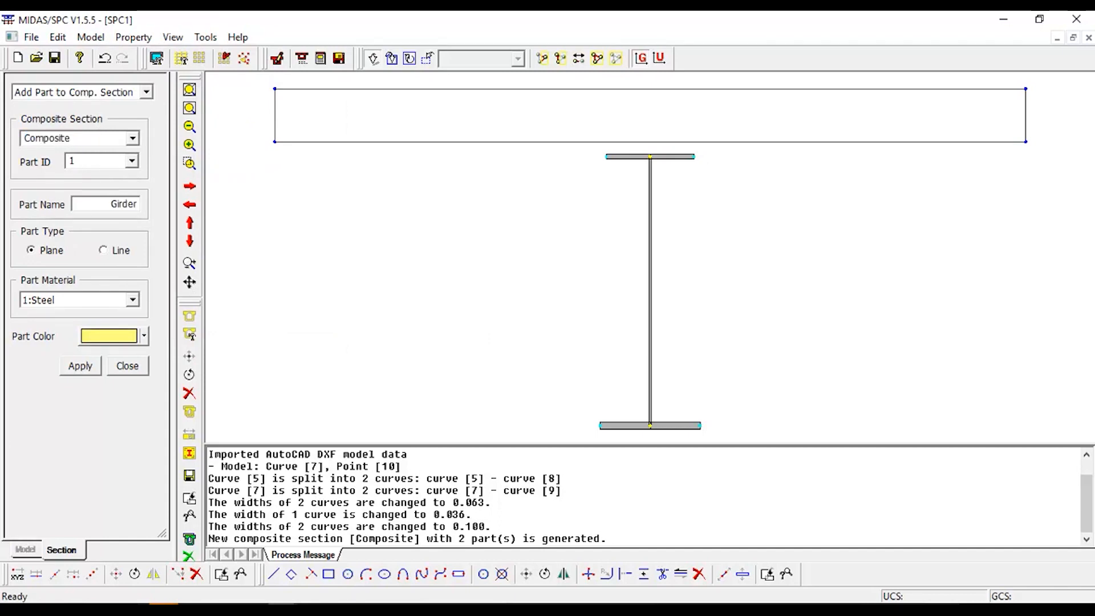
{"action": "type", "text": "I-"}
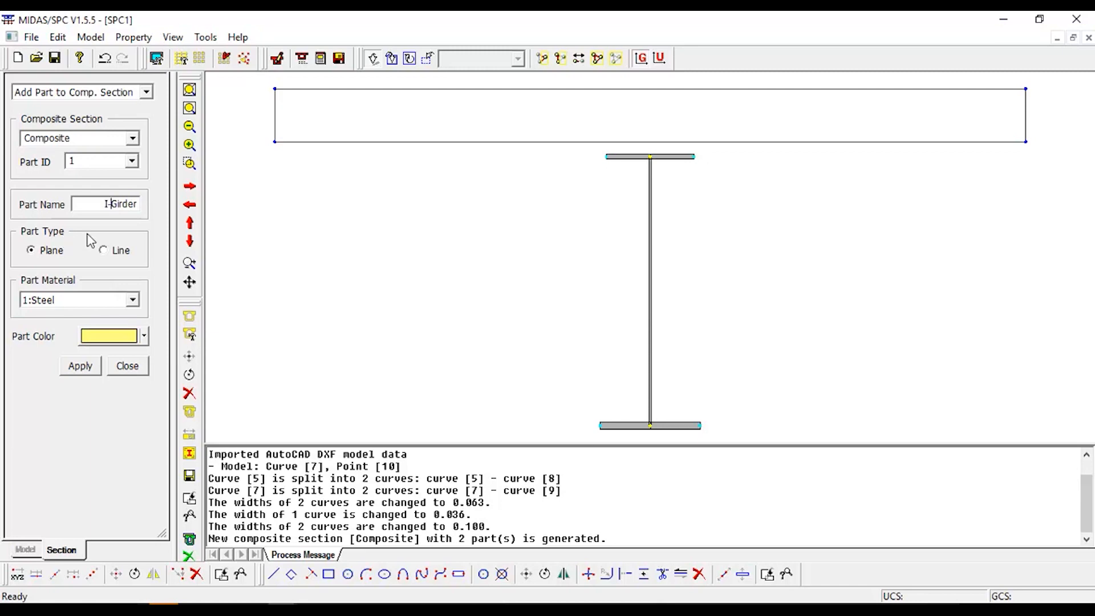
{"action": "left_click", "coordinate": [117, 251]}
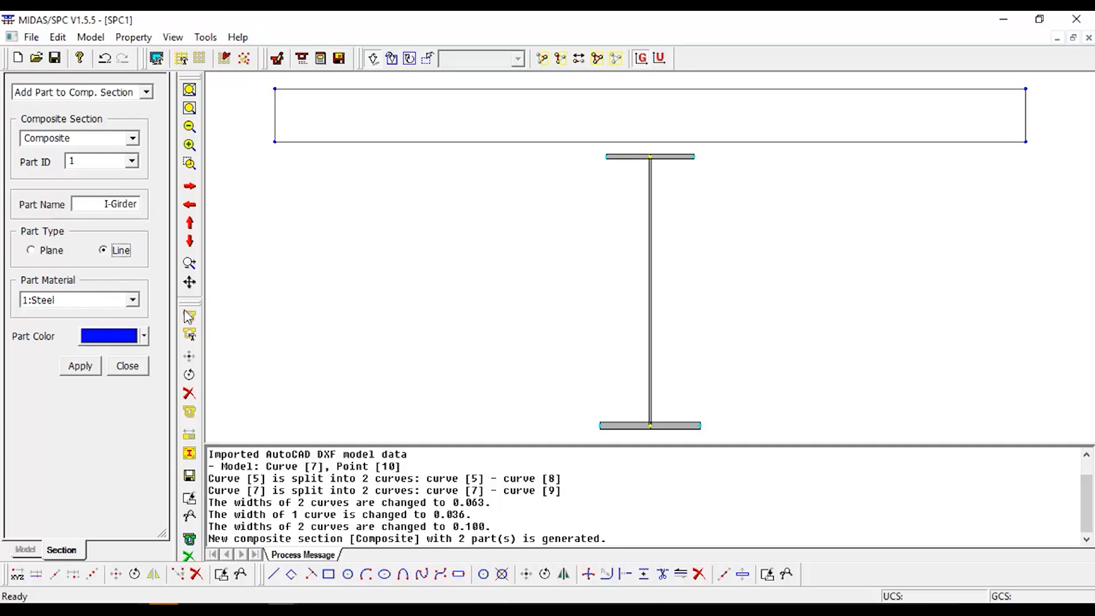
- Select the top flange, web and bottom flange curves and add them to the Composite section as the I-Girder part
{"action": "left_click", "coordinate": [618, 159]}
{"action": "left_click", "coordinate": [649, 194]}
{"action": "left_click", "coordinate": [687, 426]}
{"action": "left_click", "coordinate": [603, 426]}
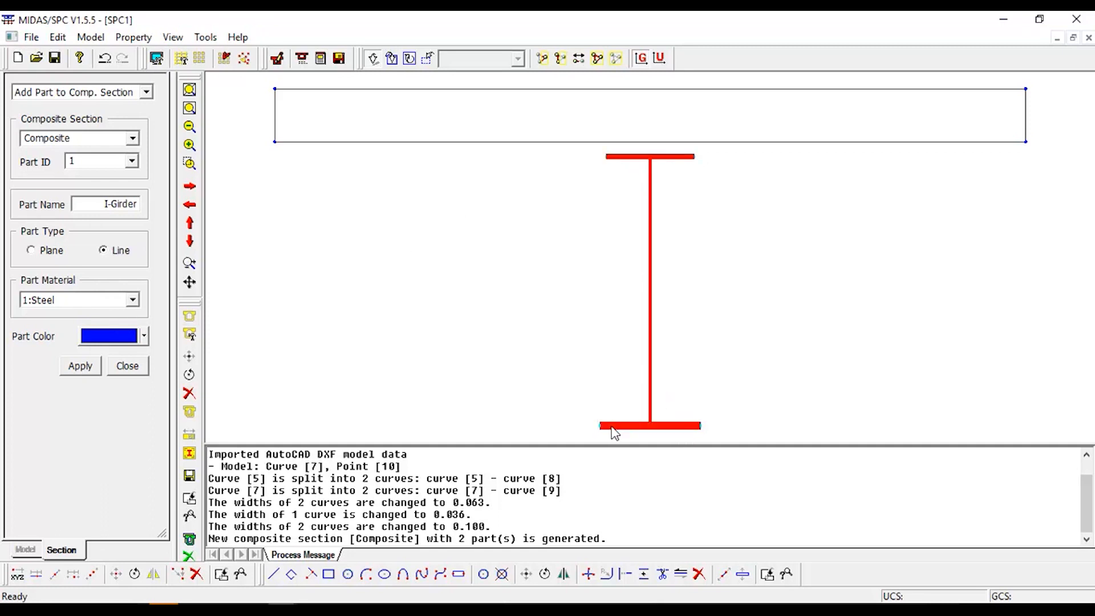
{"action": "left_click", "coordinate": [81, 366]}
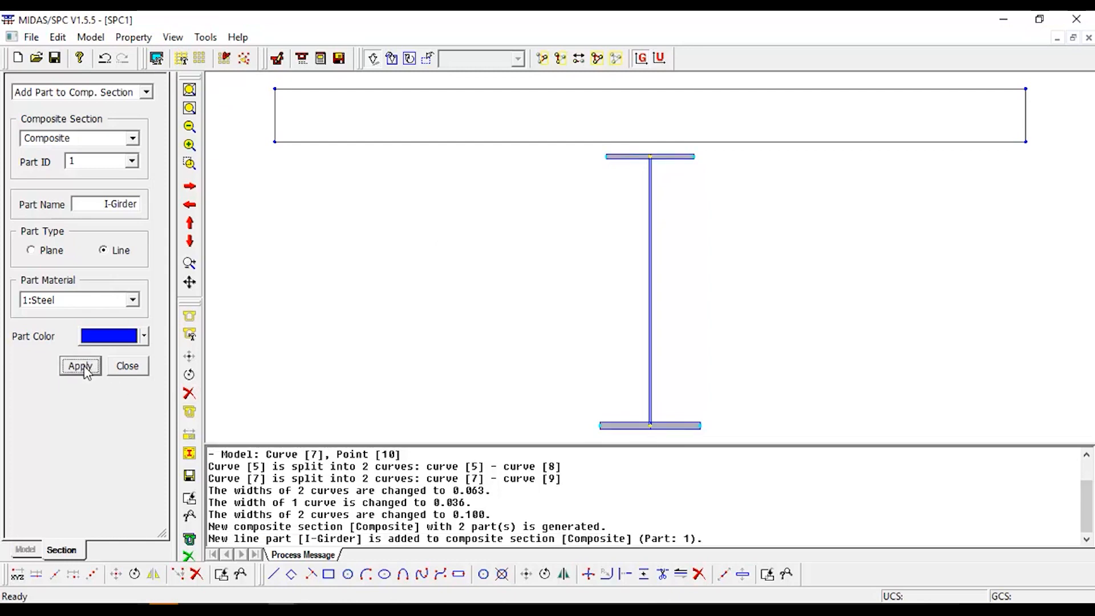
- Add the slab rectangle above the girder as part 2, a plane-type part named Deck with RC material
{"action": "left_click", "coordinate": [124, 164]}
{"action": "left_click", "coordinate": [131, 162]}
{"action": "left_click", "coordinate": [125, 187]}
{"action": "left_click_drag", "start_coordinate": [104, 205], "coordinate": [215, 208]}
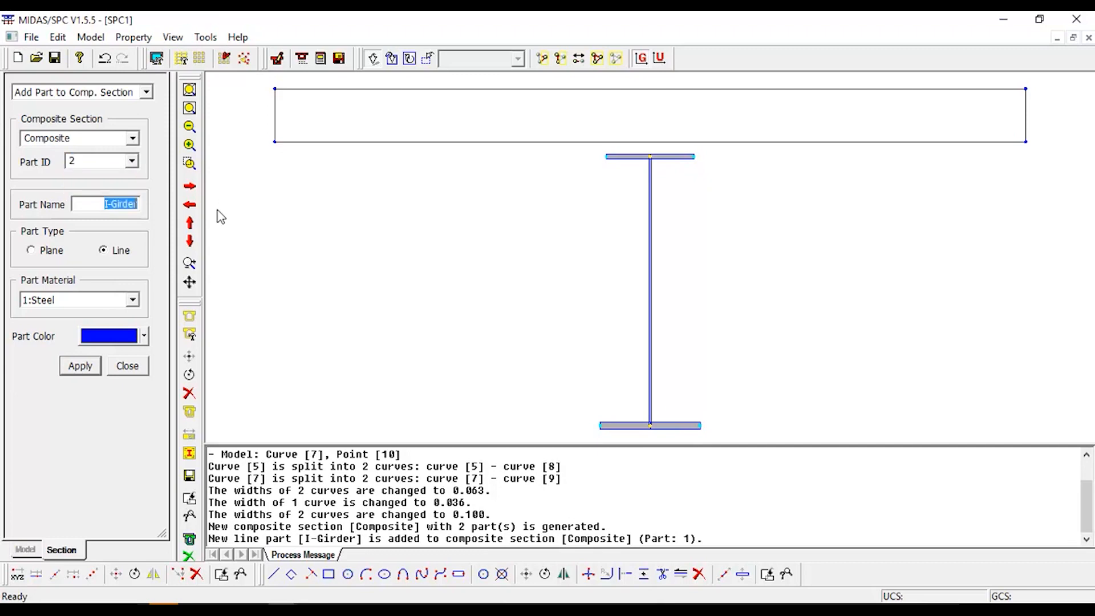
{"action": "type", "text": "Deck"}
{"action": "left_click", "coordinate": [52, 251]}
{"action": "left_click", "coordinate": [94, 300]}
{"action": "left_click", "coordinate": [97, 325]}
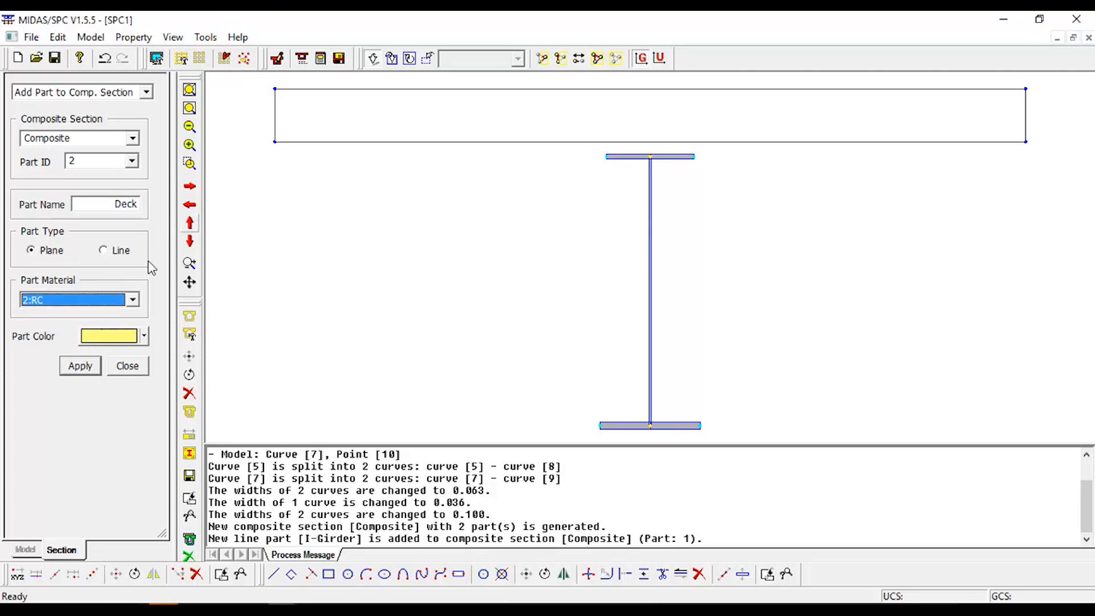
{"action": "mouse_move", "coordinate": [251, 84]}
{"action": "left_mouse_down"}
{"action": "mouse_move", "coordinate": [587, 130]}
{"action": "mouse_move", "coordinate": [1063, 155]}
{"action": "left_mouse_up"}
{"action": "left_click", "coordinate": [80, 367]}
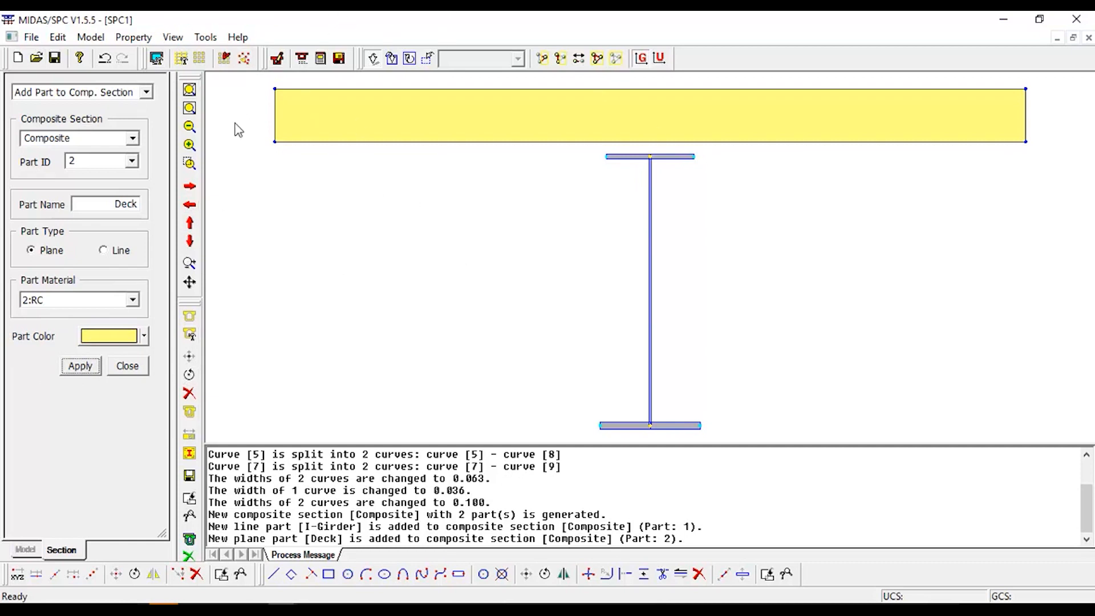
- Calculate the composite section's properties with a mesh size of 0.1, selecting the deck part
{"action": "left_click", "coordinate": [133, 37]}
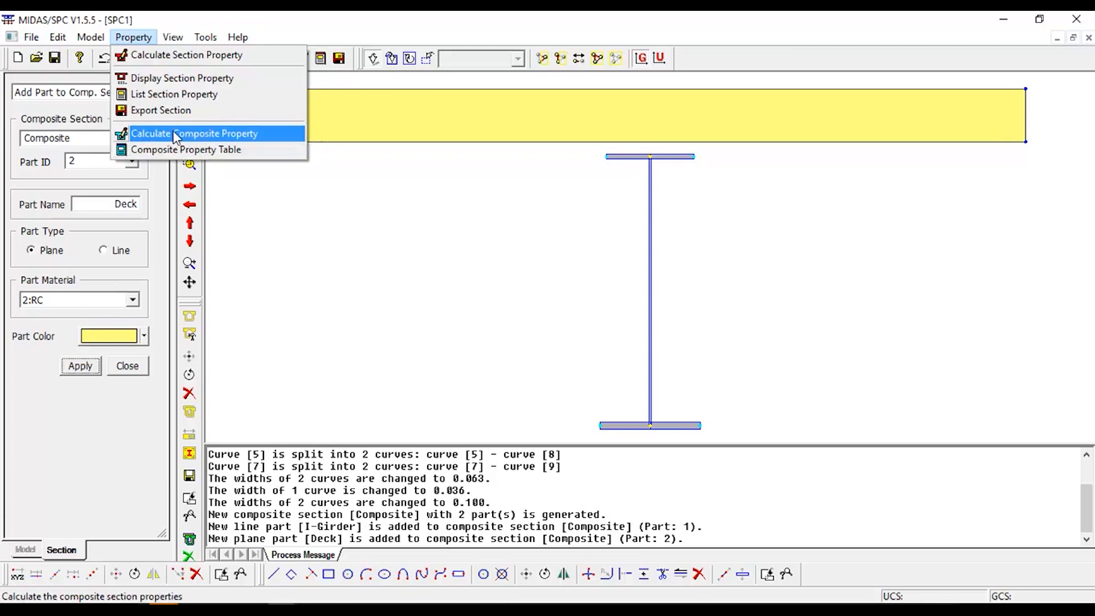
{"action": "left_click", "coordinate": [174, 135]}
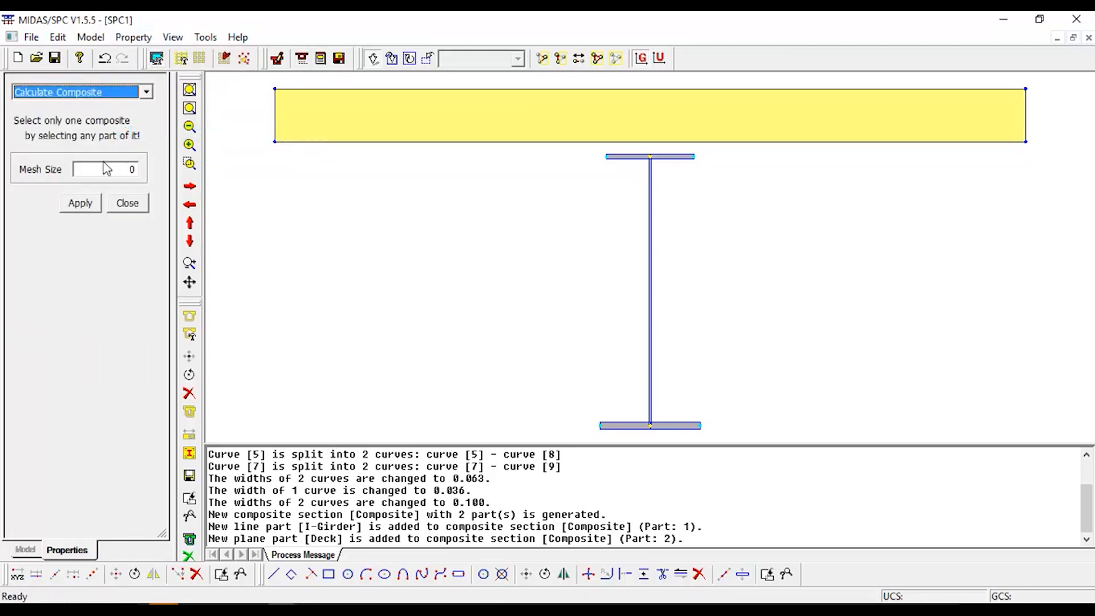
{"action": "left_click_drag", "start_coordinate": [111, 169], "coordinate": [161, 164]}
{"action": "type", "text": "0"}
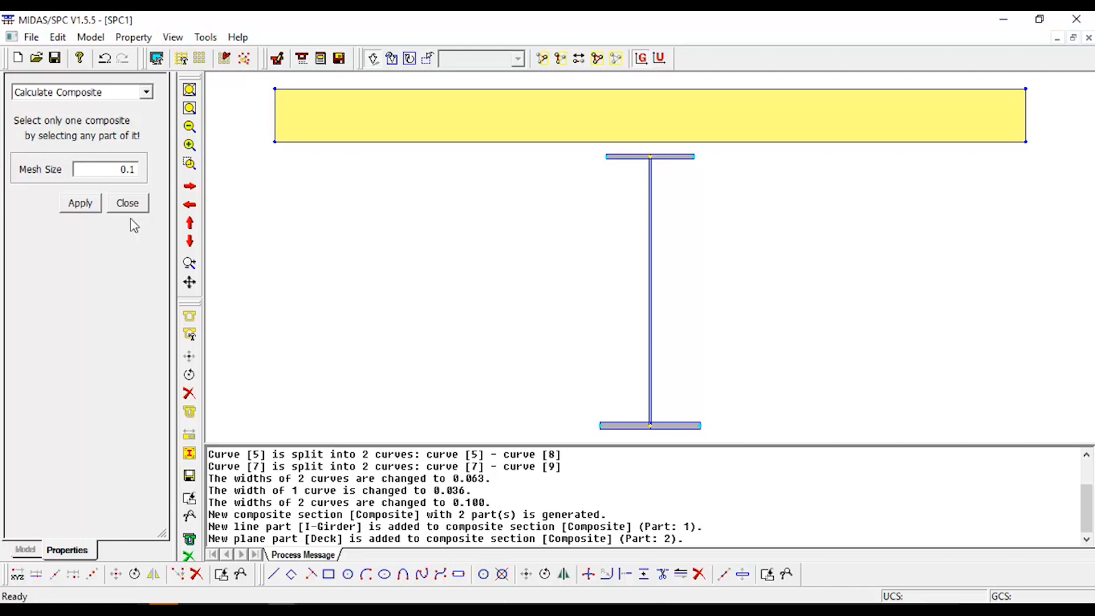
{"action": "left_click", "coordinate": [514, 123]}
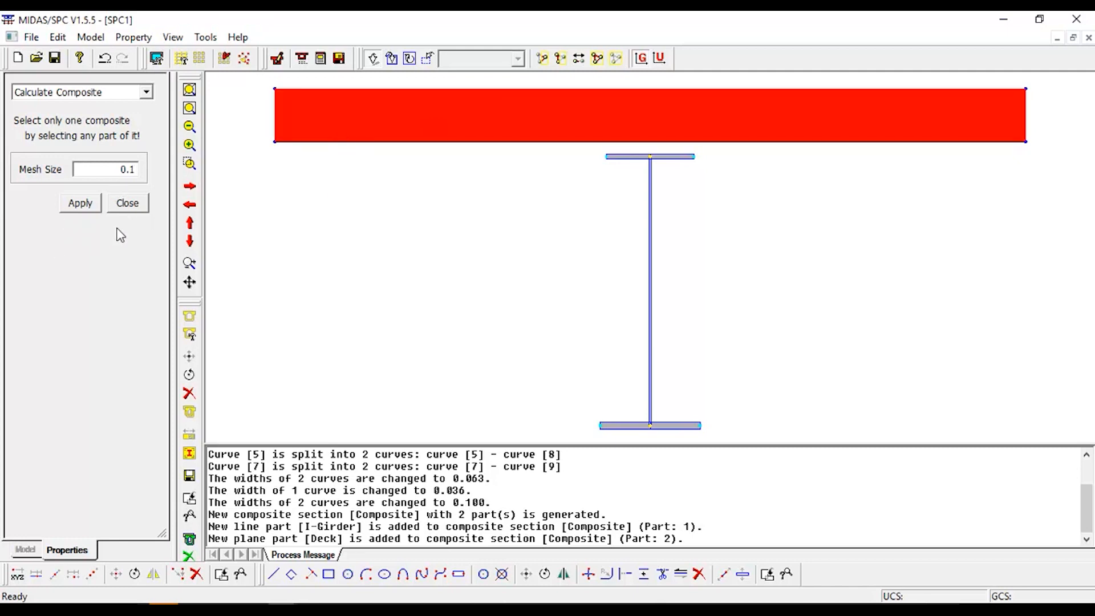
{"action": "left_click", "coordinate": [80, 209]}
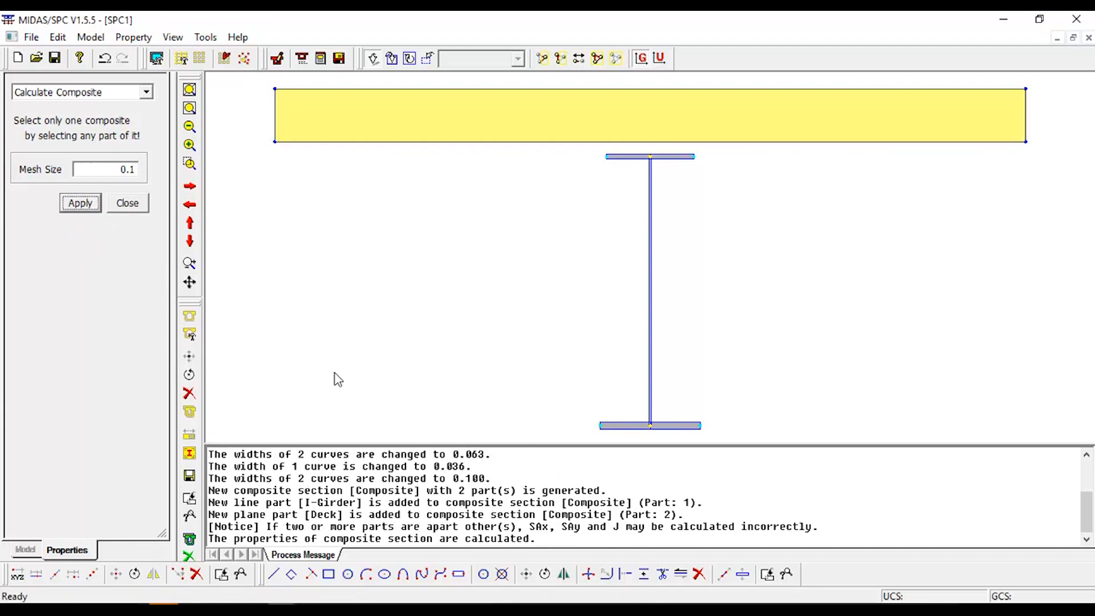
{"action": "left_click_drag", "start_coordinate": [292, 540], "coordinate": [560, 540]}
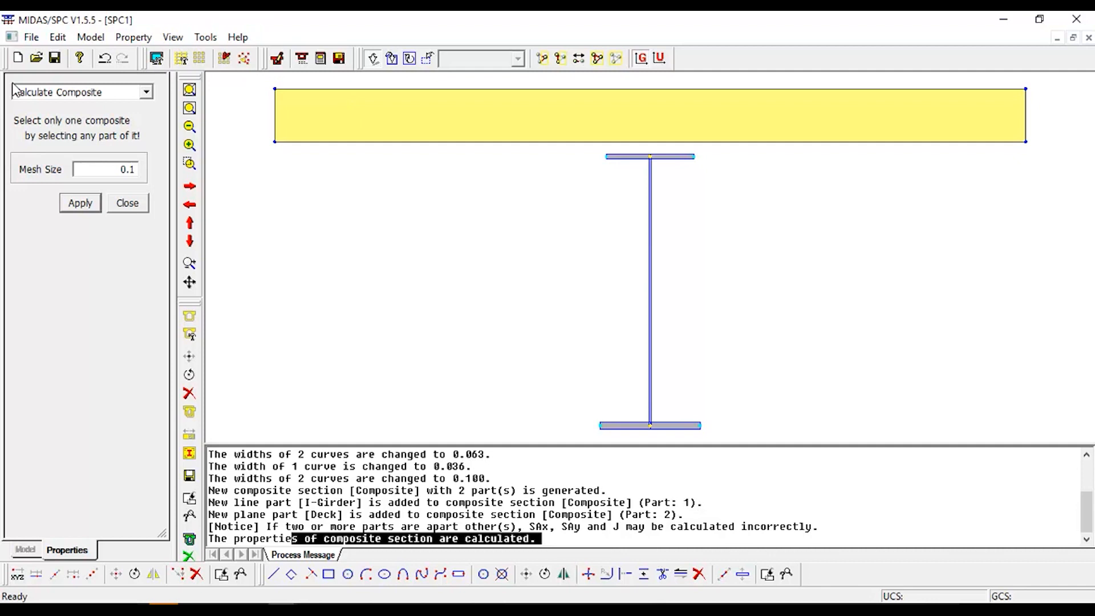
- Export the composite section as Composite1.sec in the Final folder, selecting the deck part to identify the composite
{"action": "left_click", "coordinate": [91, 37]}
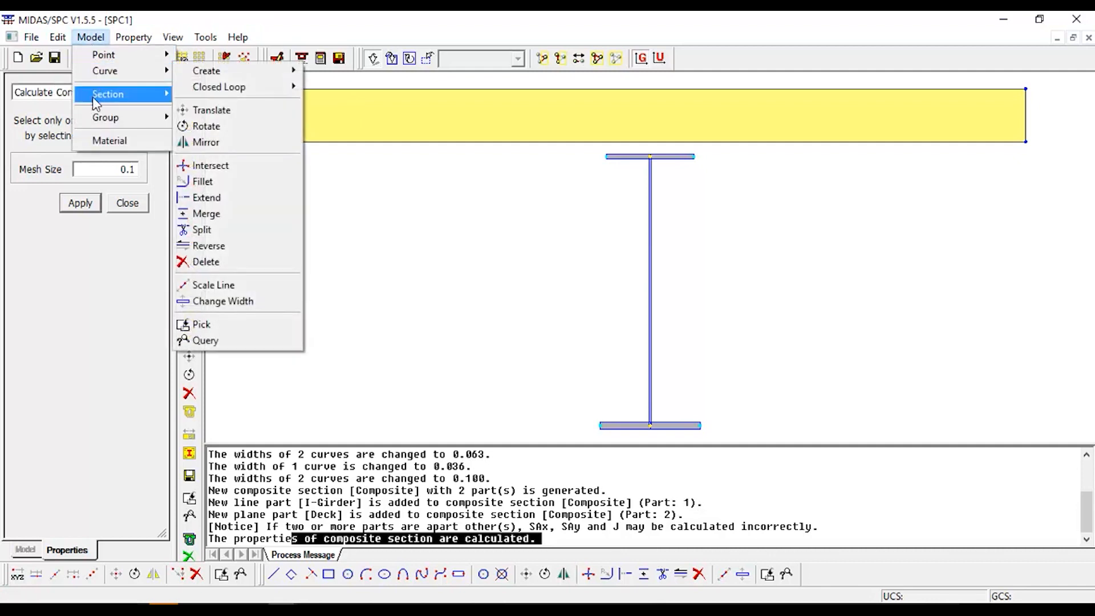
{"action": "mouse_move", "coordinate": [96, 102]}
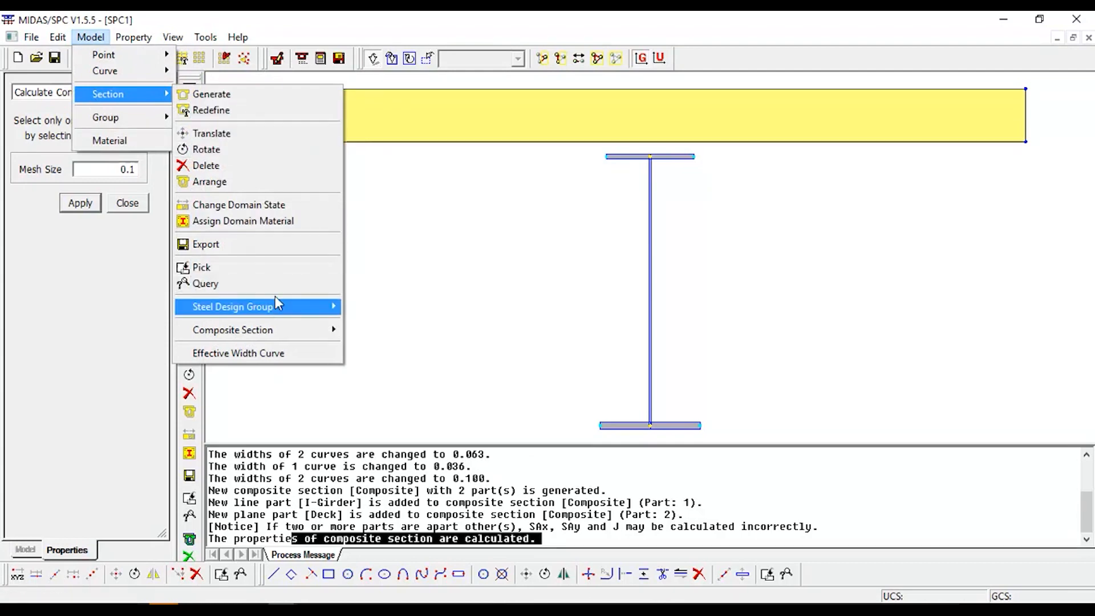
{"action": "mouse_move", "coordinate": [263, 335]}
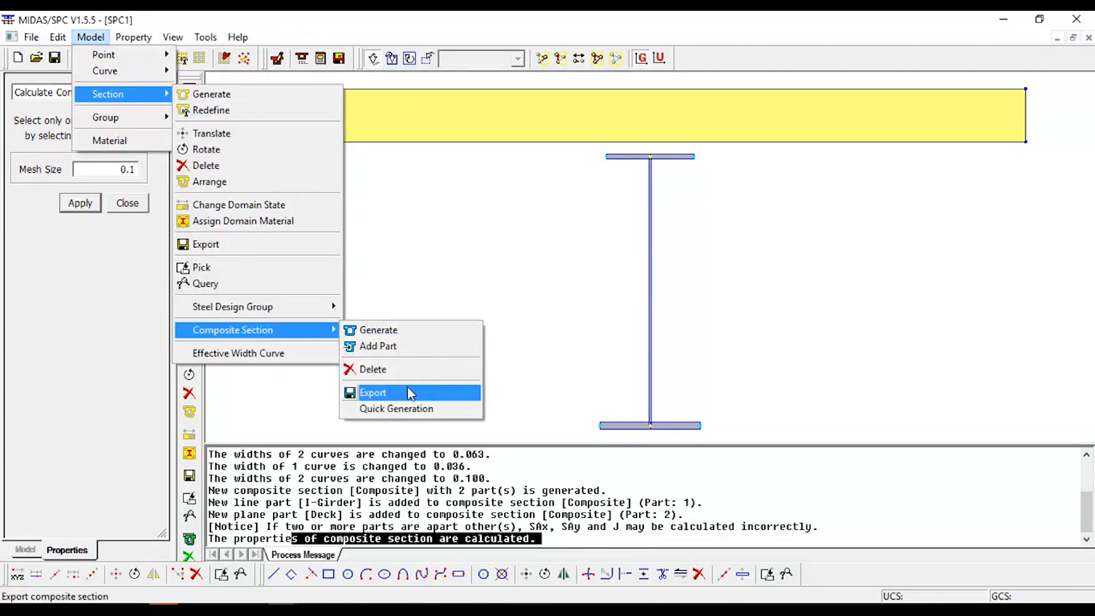
{"action": "left_click", "coordinate": [409, 393]}
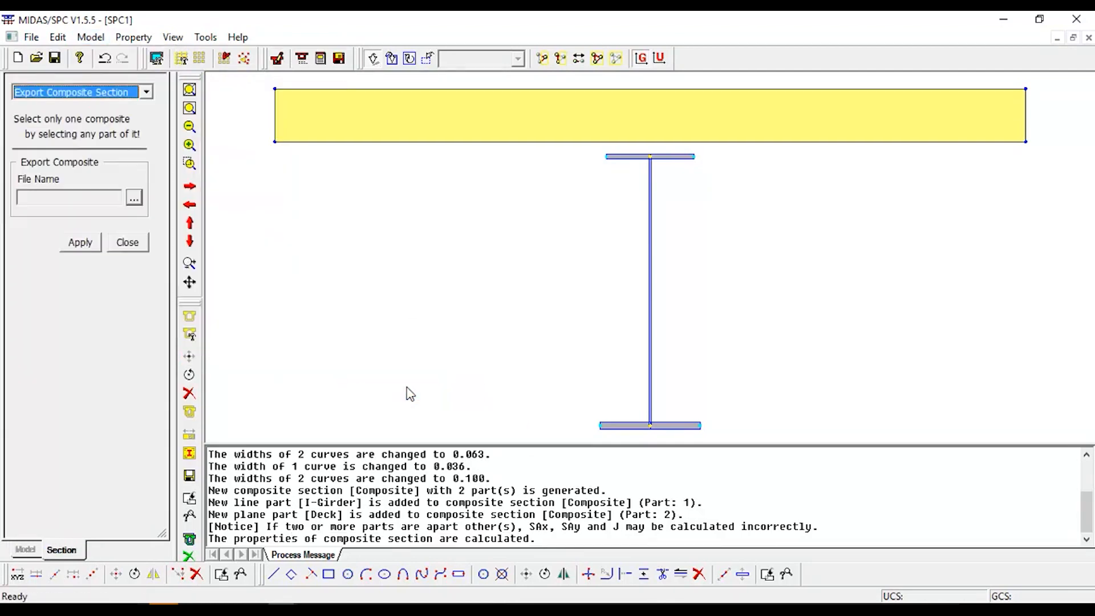
{"action": "left_click", "coordinate": [134, 198]}
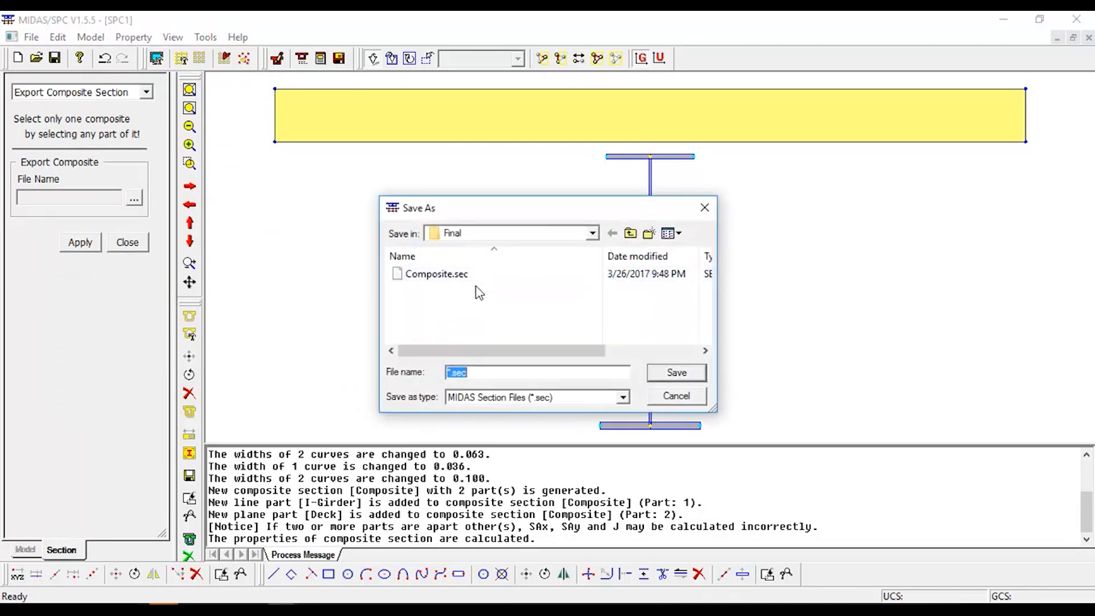
{"action": "type", "text": "Composite"}
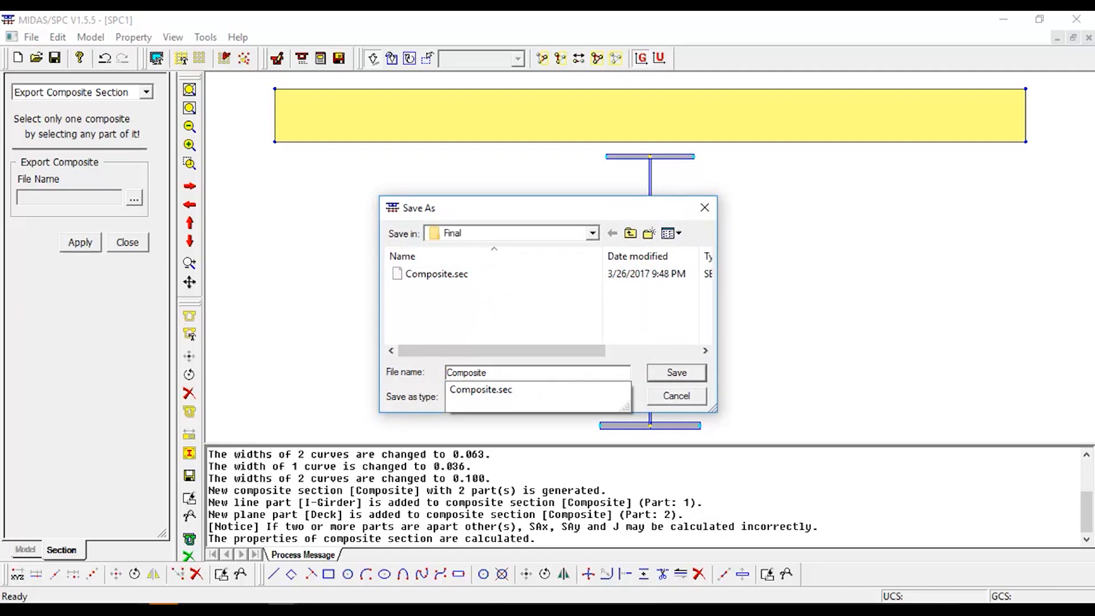
{"action": "left_click", "coordinate": [494, 371]}
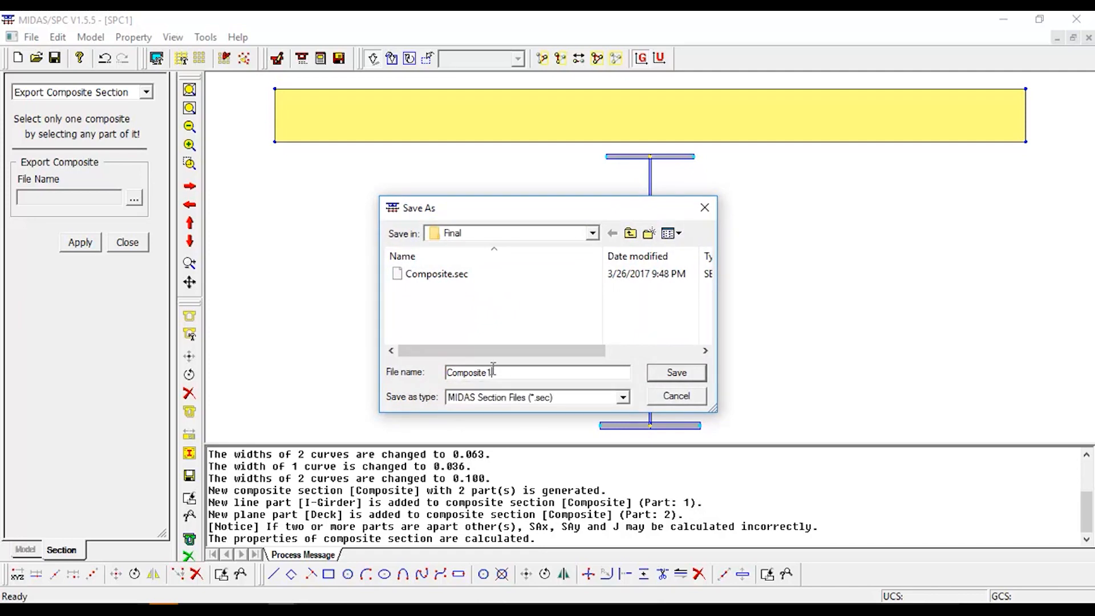
{"action": "left_click", "coordinate": [671, 374]}
{"action": "left_click", "coordinate": [456, 133]}
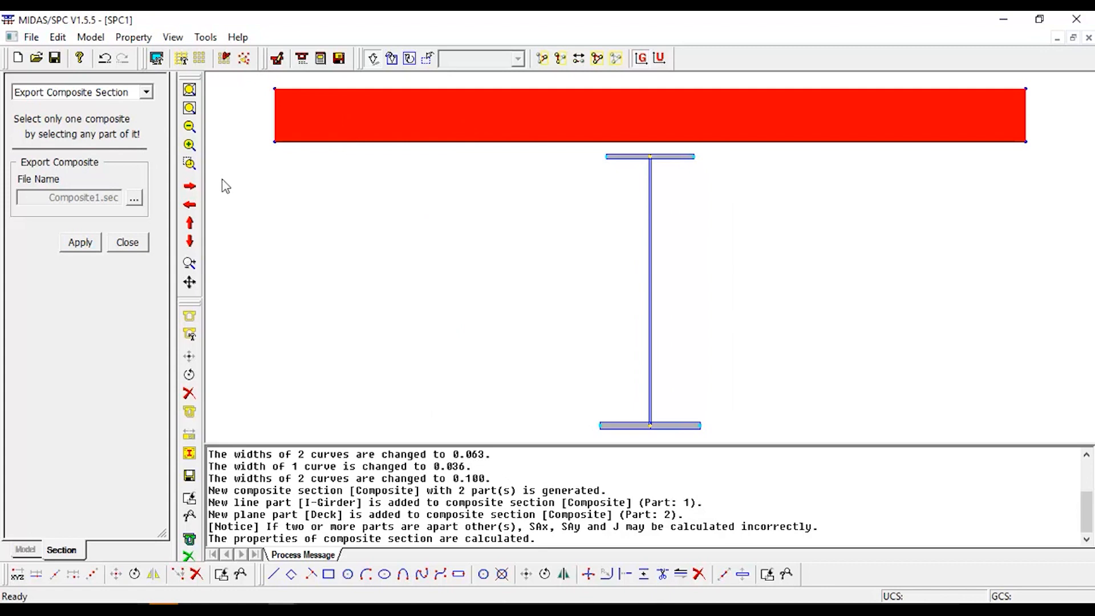
{"action": "left_click", "coordinate": [65, 246]}
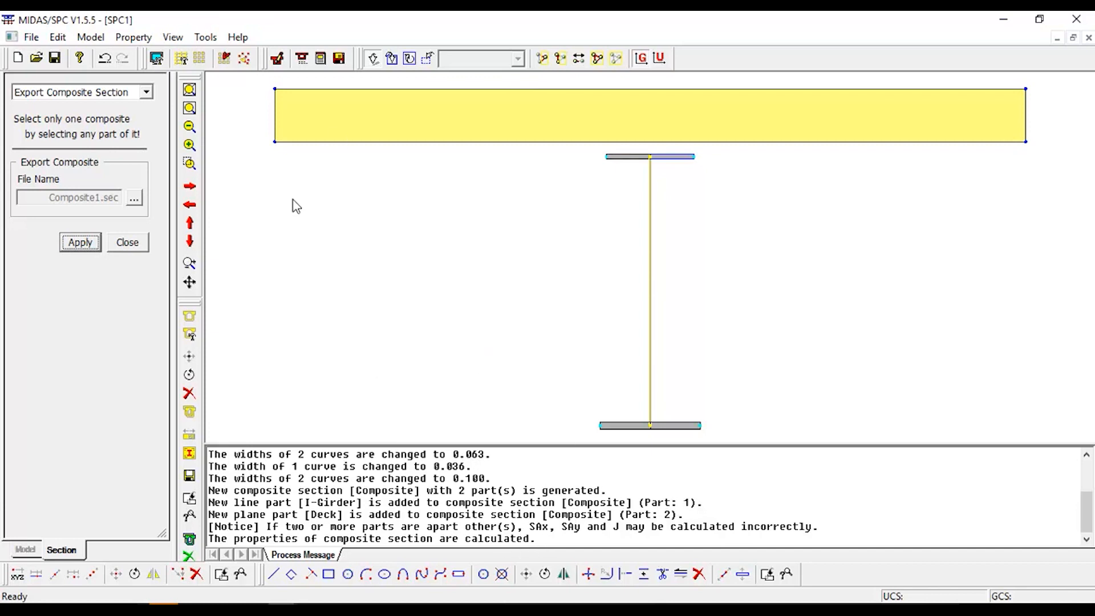
- Switch to midas Civil, dismiss the pending save, and start a new composite section of type Composite-General
{"action": "key", "text": "alt+Tab"}
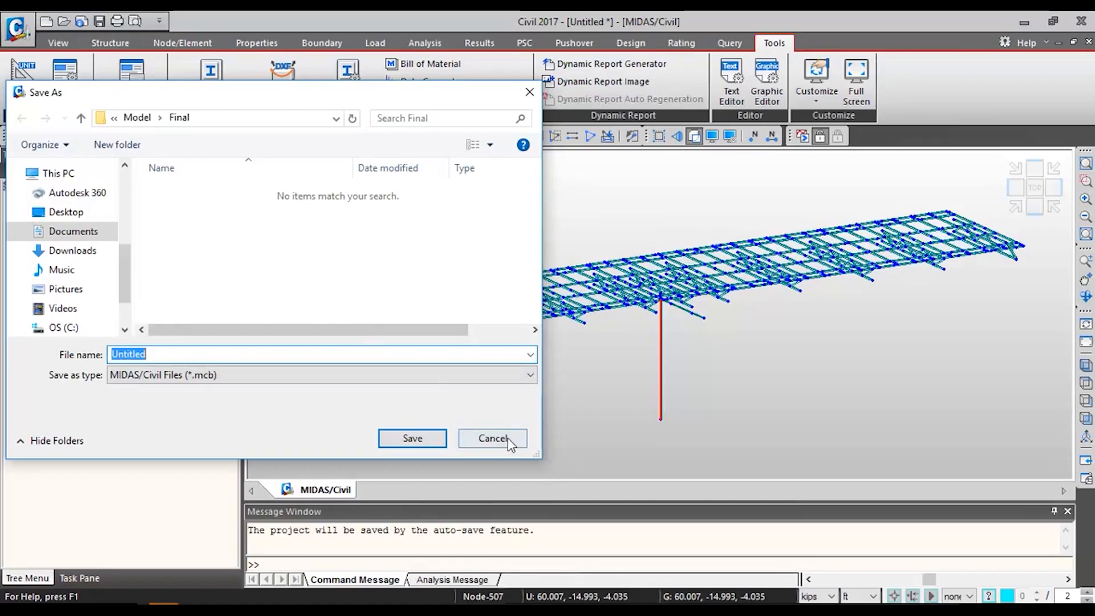
{"action": "left_click", "coordinate": [508, 439]}
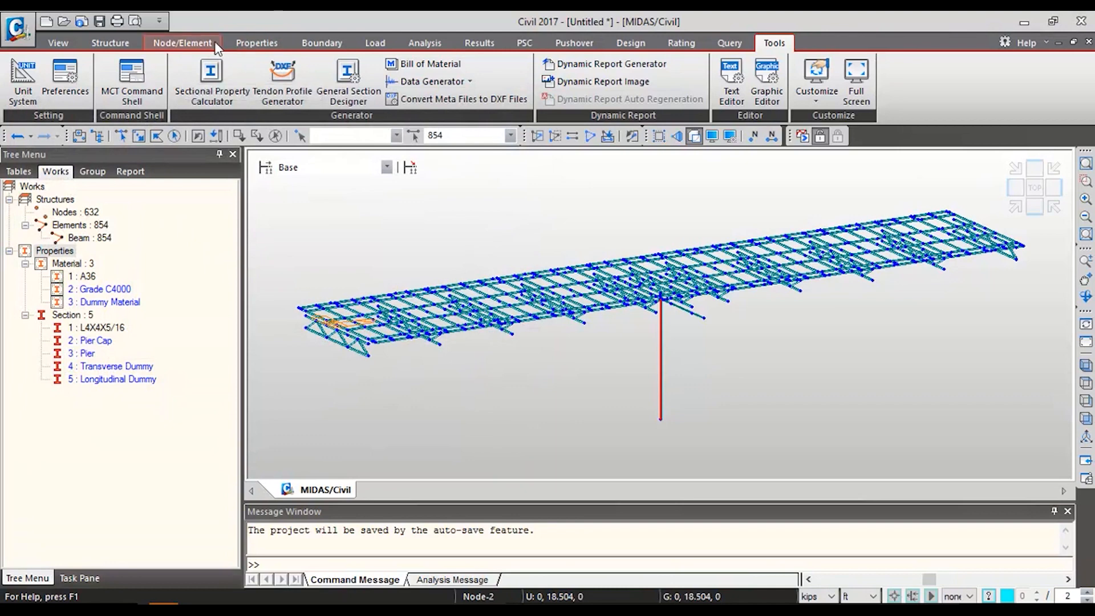
{"action": "left_click", "coordinate": [277, 46]}
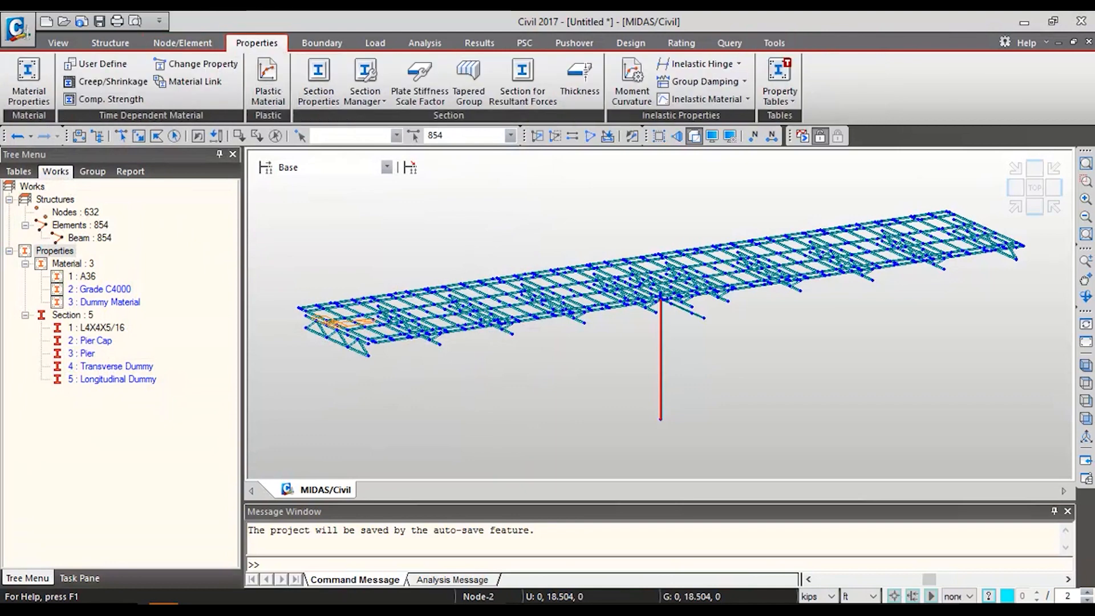
{"action": "left_click", "coordinate": [322, 91]}
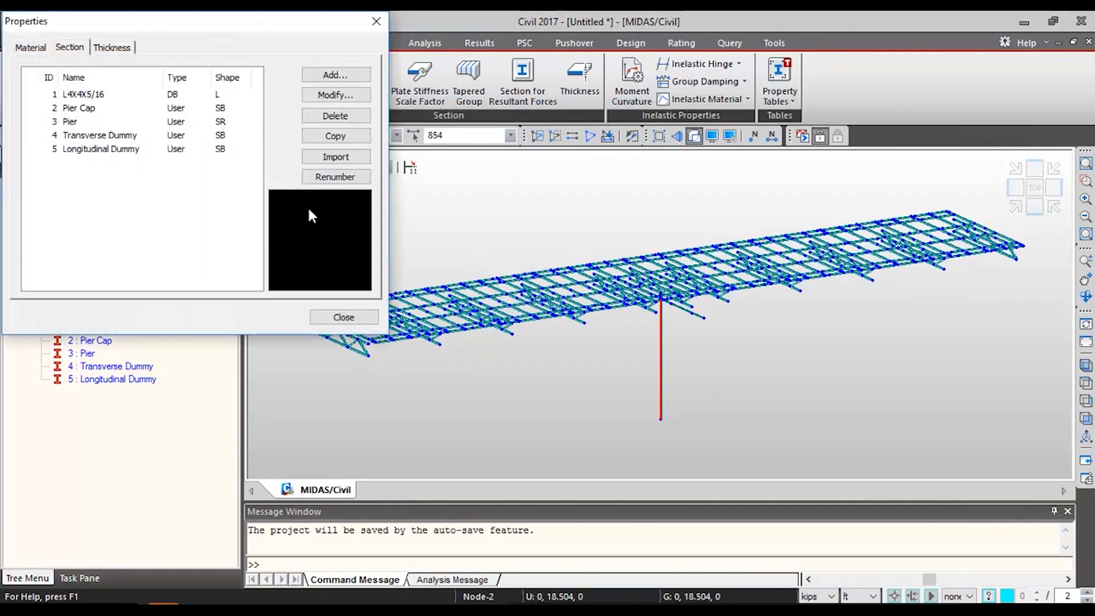
{"action": "left_click", "coordinate": [337, 74]}
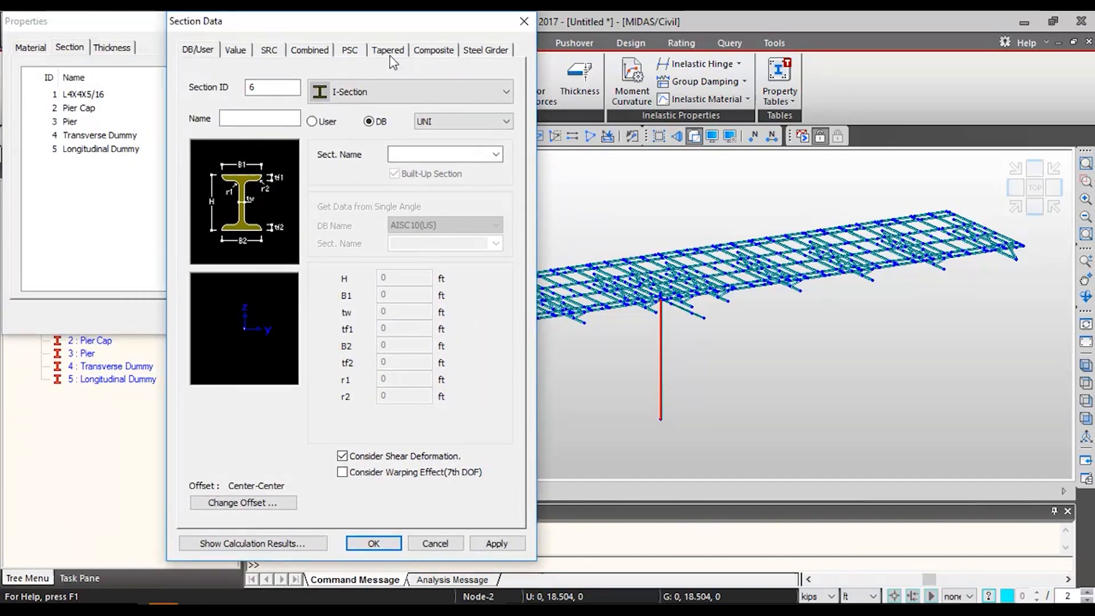
{"action": "left_click", "coordinate": [422, 50]}
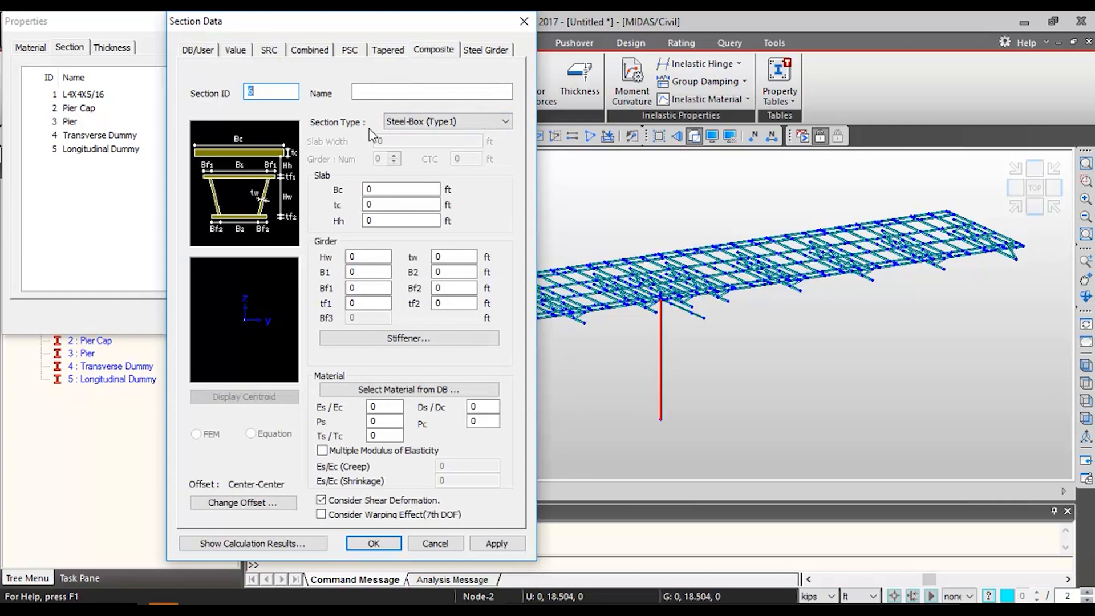
{"action": "left_click", "coordinate": [425, 121]}
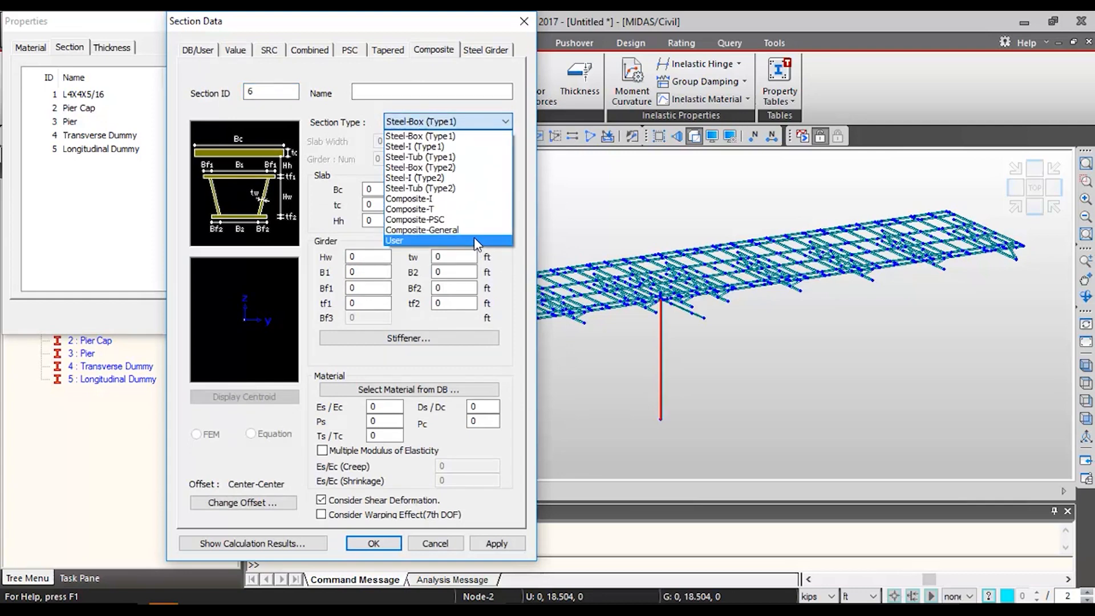
{"action": "left_click", "coordinate": [450, 230]}
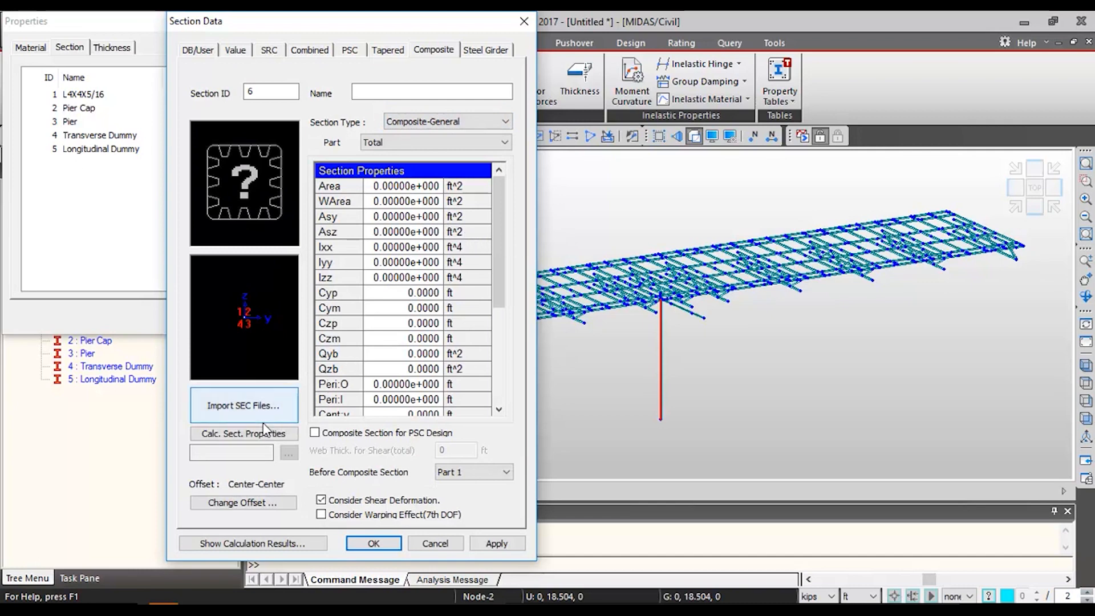
- Import section 2:Deck from Composite1.sec into the new section and name the section Composite
{"action": "left_click", "coordinate": [234, 406]}
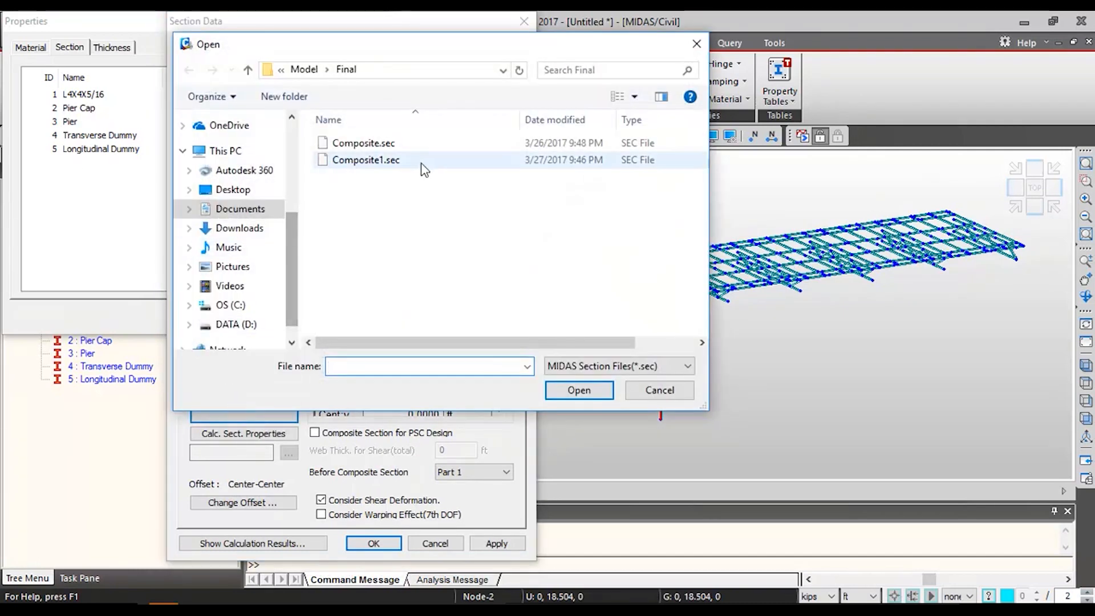
{"action": "left_click", "coordinate": [375, 166]}
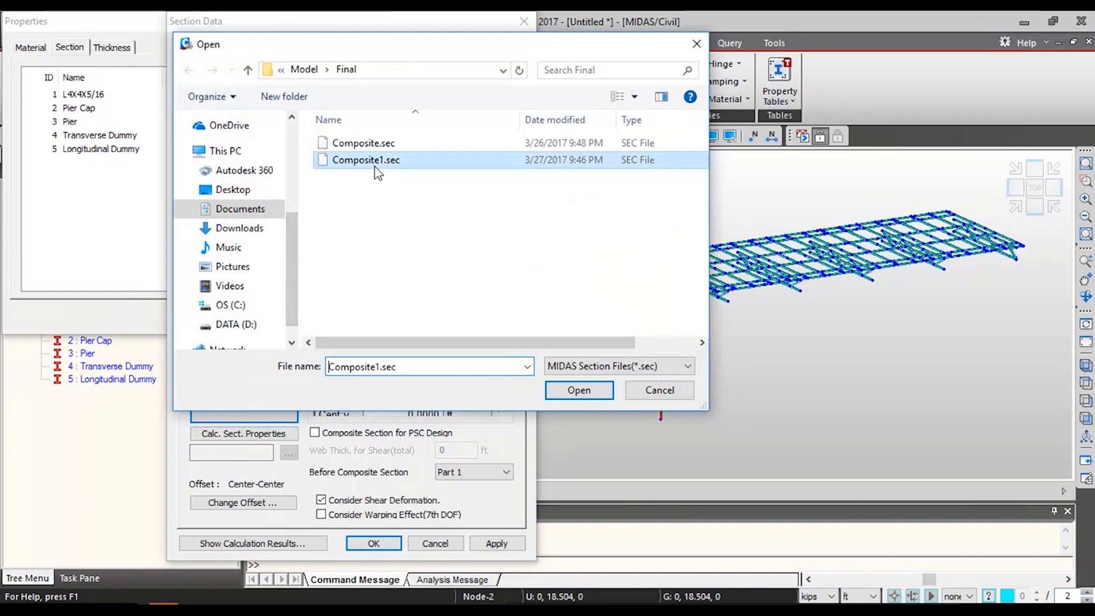
{"action": "left_click", "coordinate": [581, 392]}
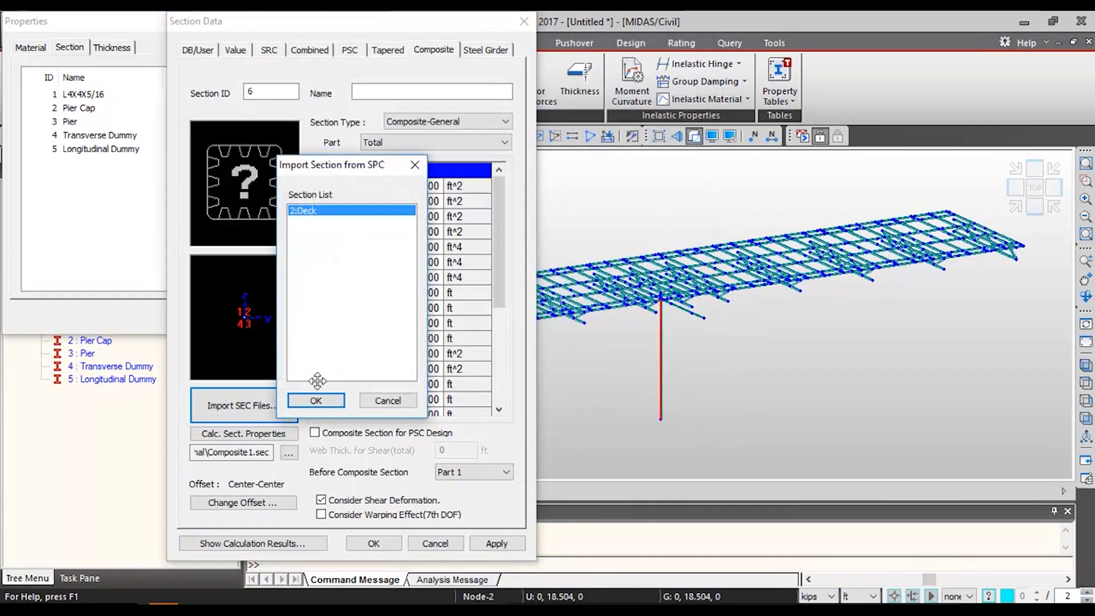
{"action": "left_click", "coordinate": [316, 401]}
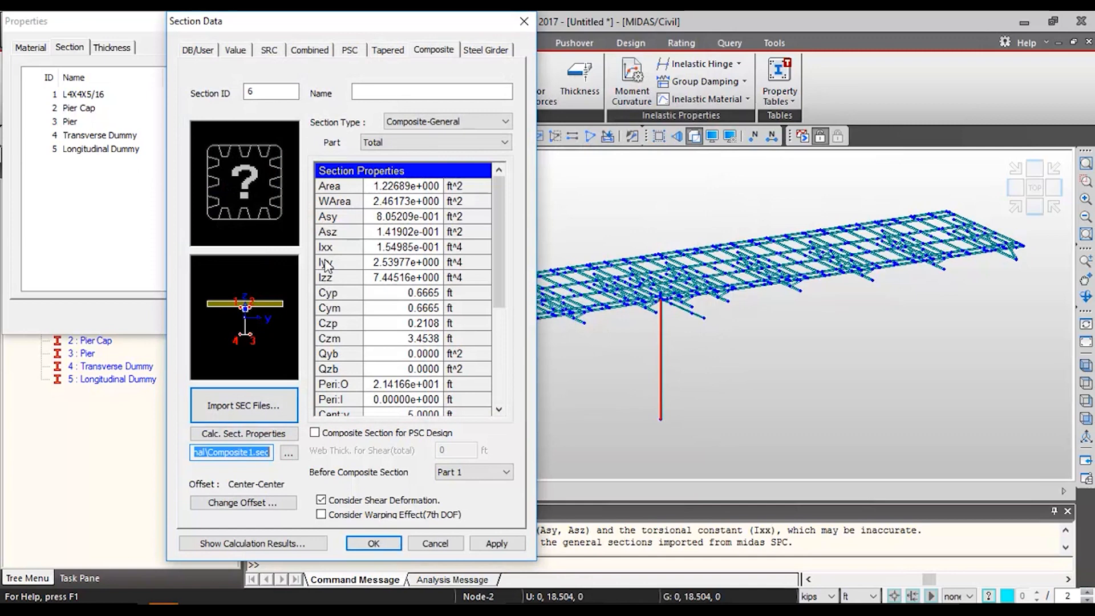
{"action": "left_click", "coordinate": [406, 90]}
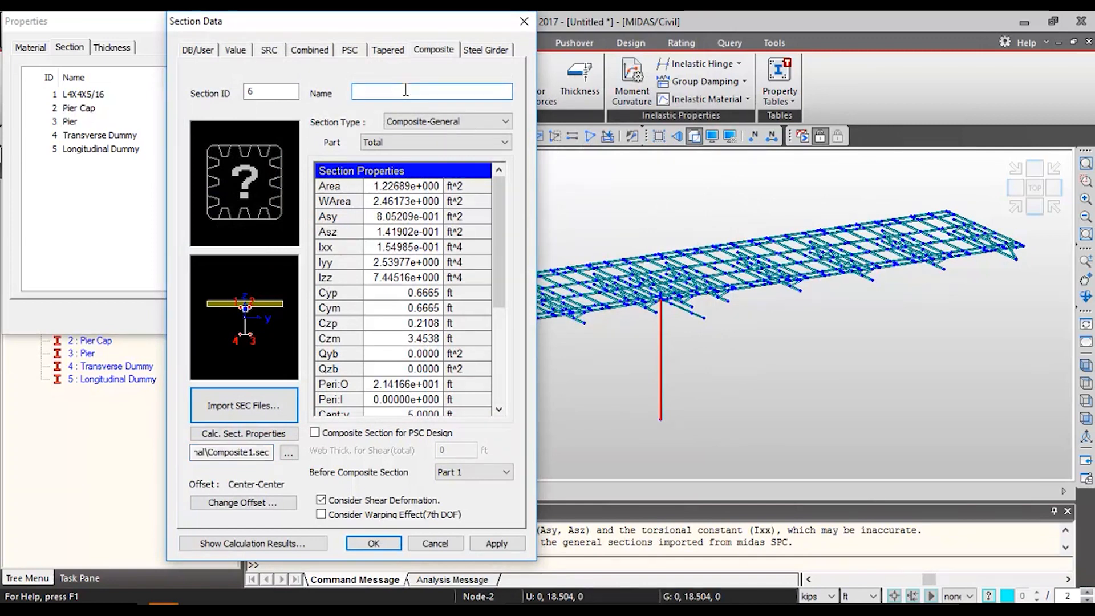
- Review the imported section's properties for Part 1, Part 2 and the Total section
{"action": "left_click", "coordinate": [448, 142]}
{"action": "left_click", "coordinate": [440, 166]}
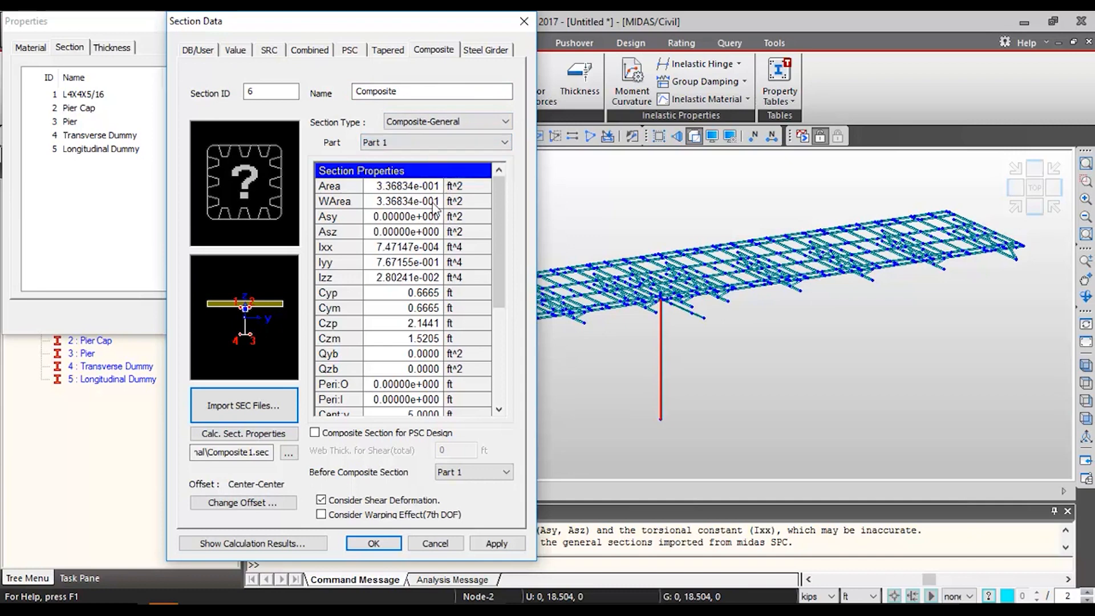
{"action": "left_click", "coordinate": [501, 142]}
{"action": "left_click", "coordinate": [465, 175]}
{"action": "left_click", "coordinate": [448, 142]}
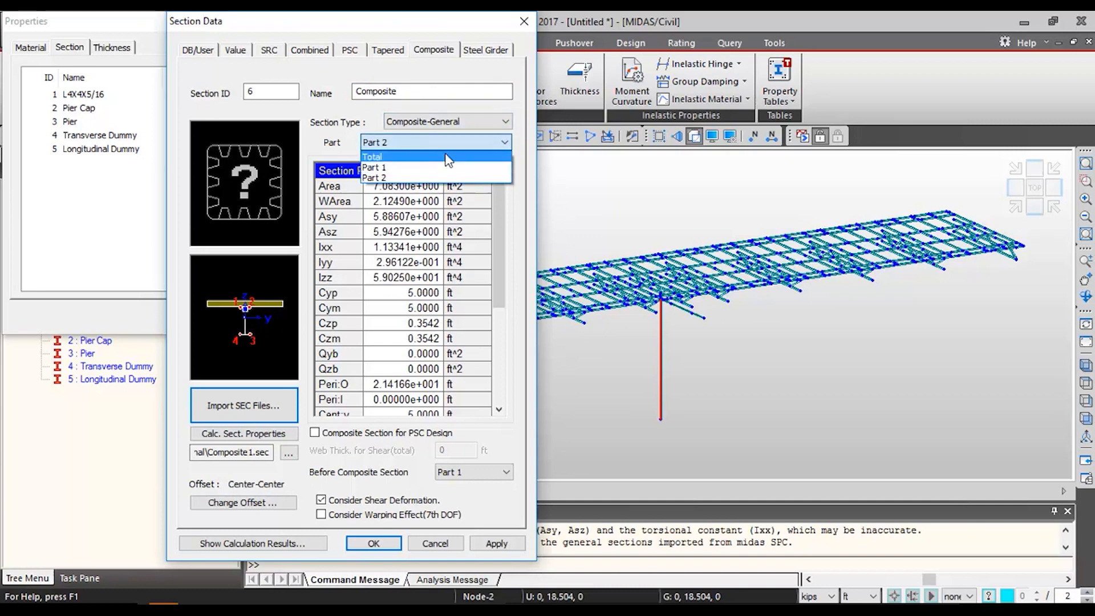
{"action": "left_click", "coordinate": [440, 154]}
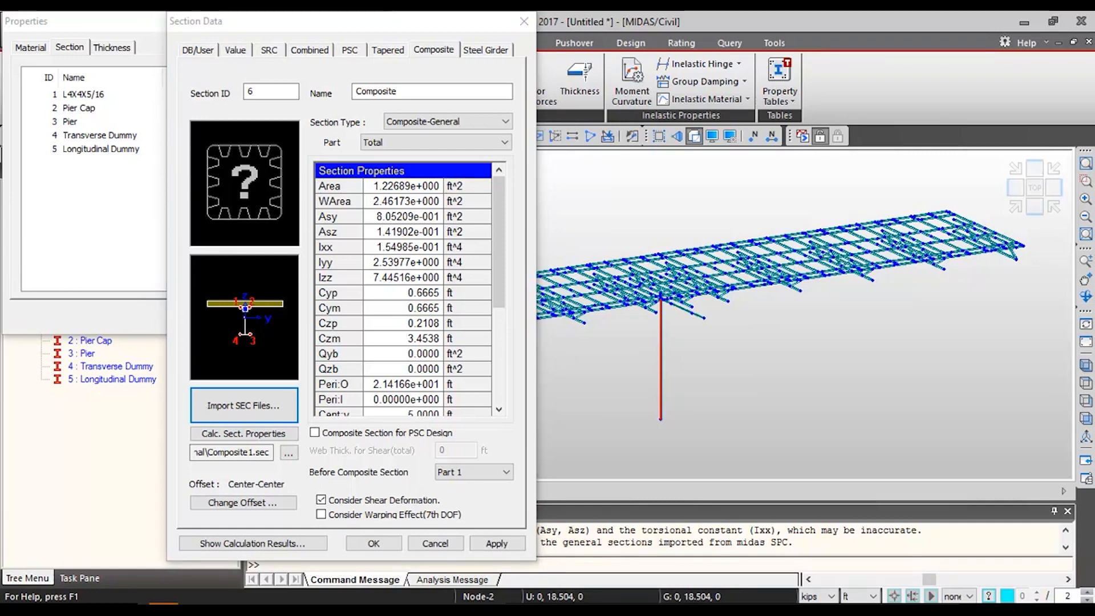
- Set the Composite section's offset to Center-Top and add the section to the model
{"action": "left_click", "coordinate": [285, 505]}
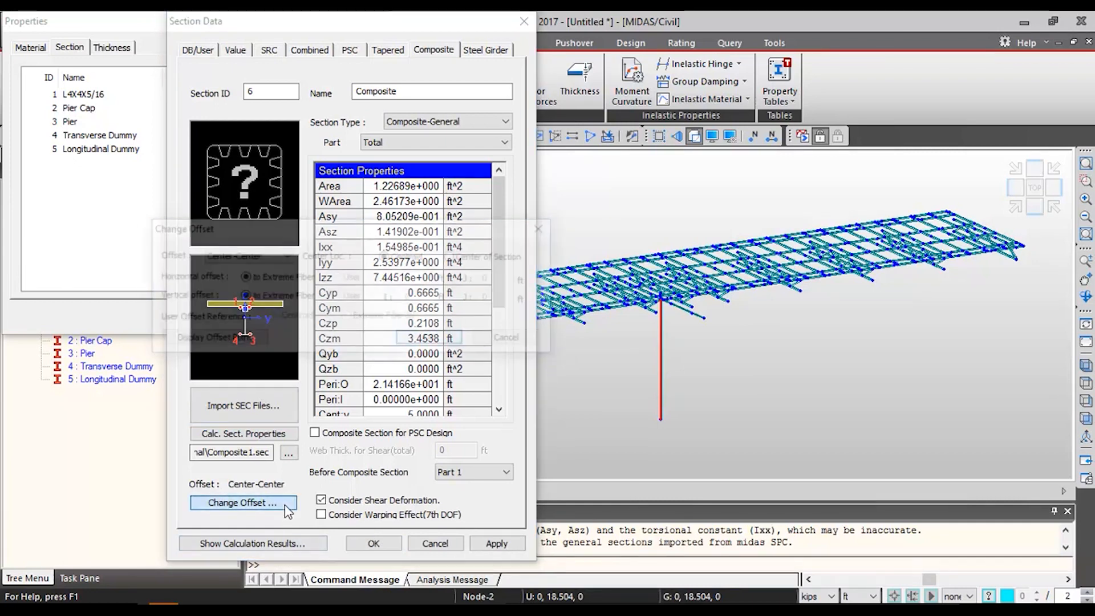
{"action": "left_click", "coordinate": [272, 250]}
{"action": "left_click", "coordinate": [240, 279]}
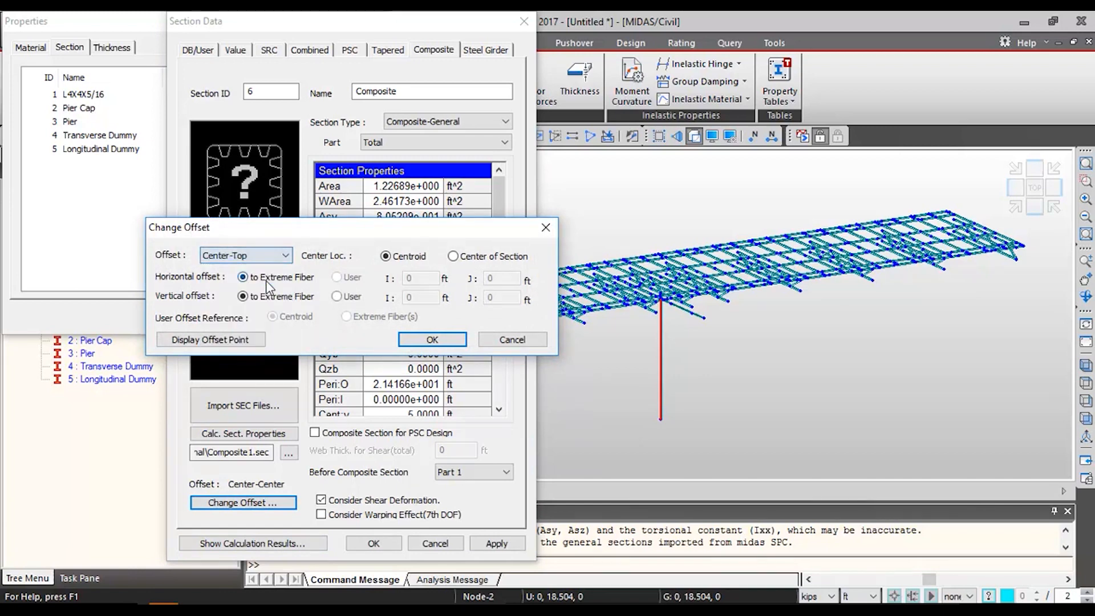
{"action": "left_click", "coordinate": [422, 340]}
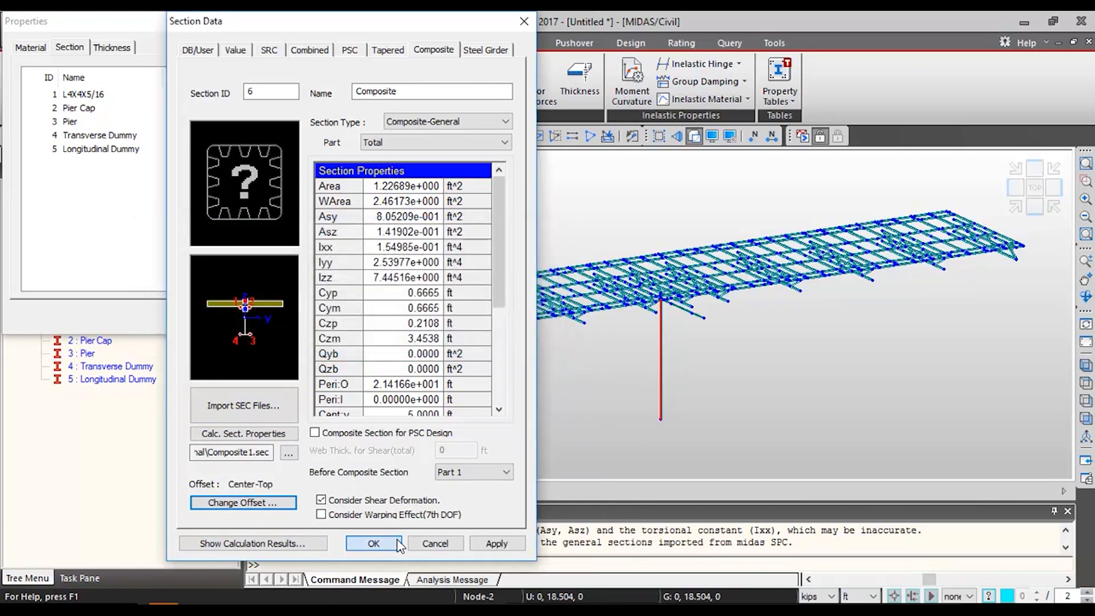
{"action": "left_click", "coordinate": [374, 543]}
{"action": "left_click", "coordinate": [338, 315]}
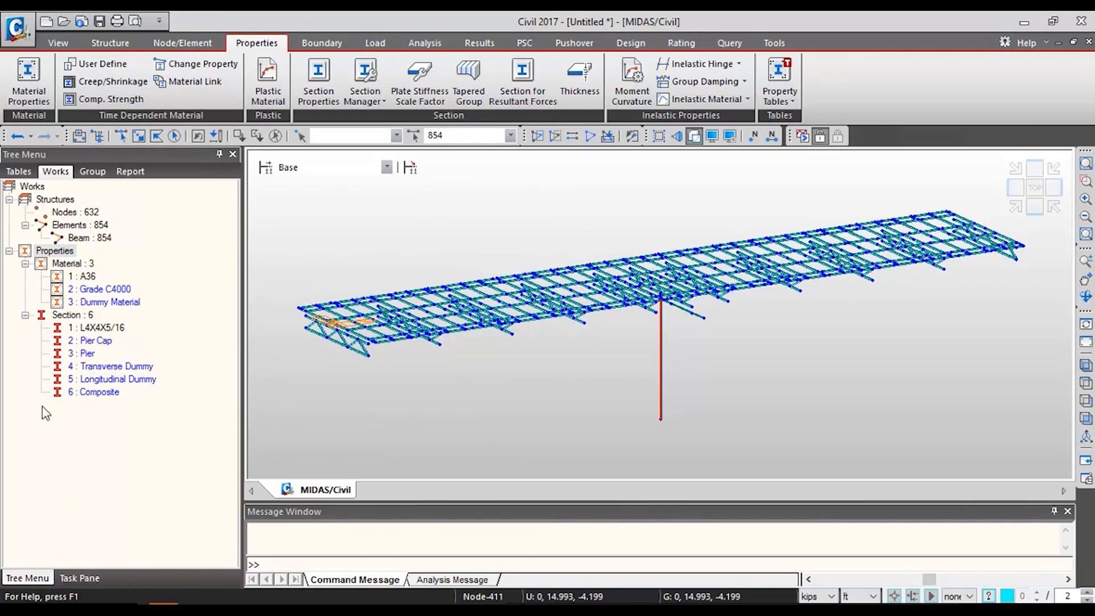
- Show a second tree menu listing the structure groups and set the model to an isometric view
{"action": "right_click", "coordinate": [274, 600]}
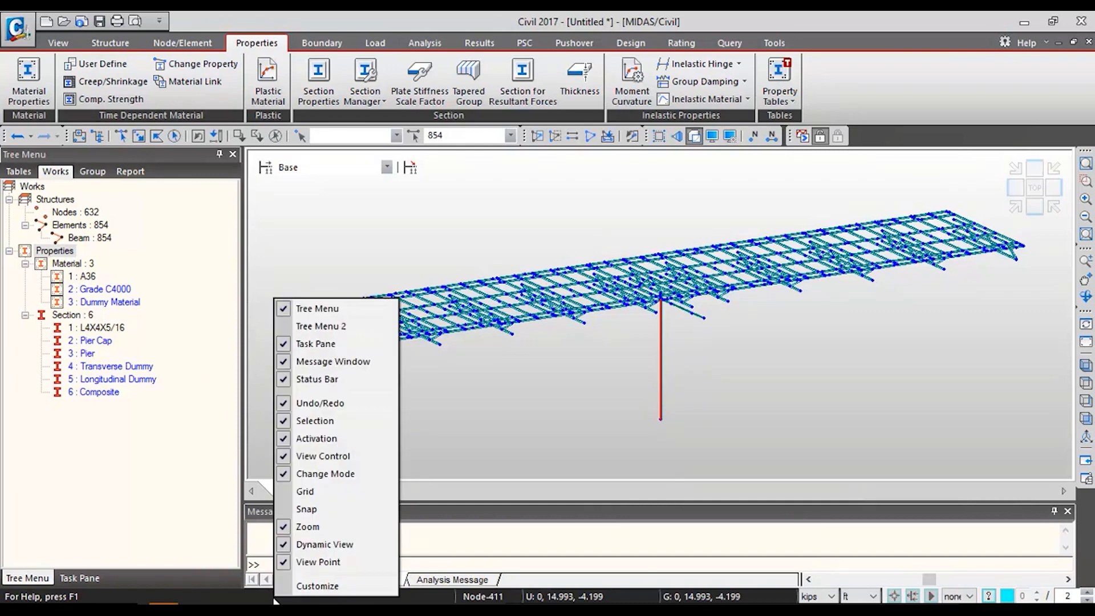
{"action": "left_click", "coordinate": [320, 325]}
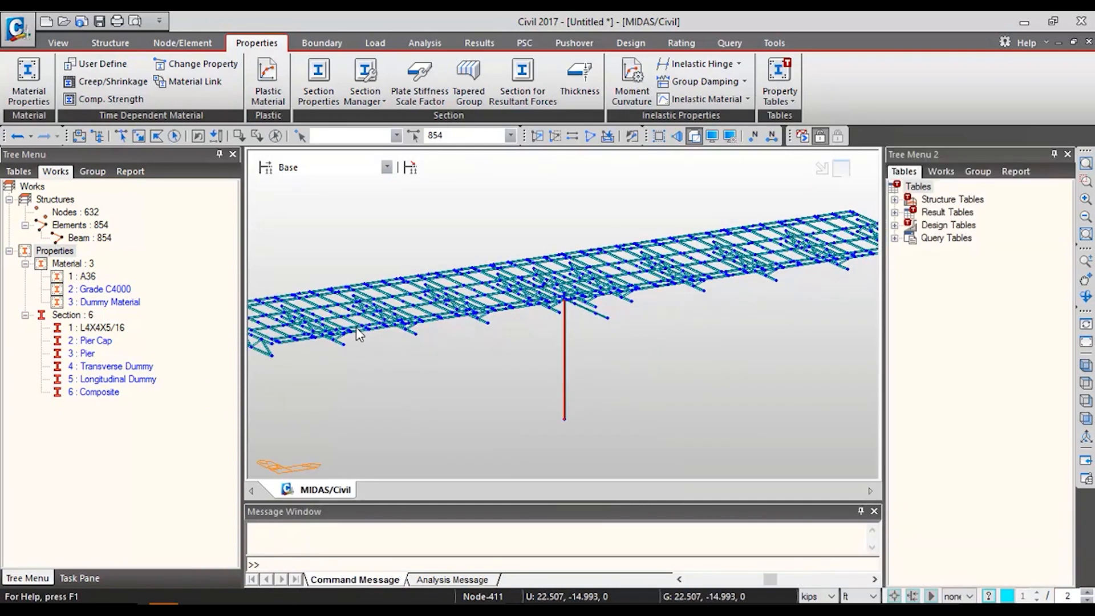
{"action": "left_click", "coordinate": [844, 211]}
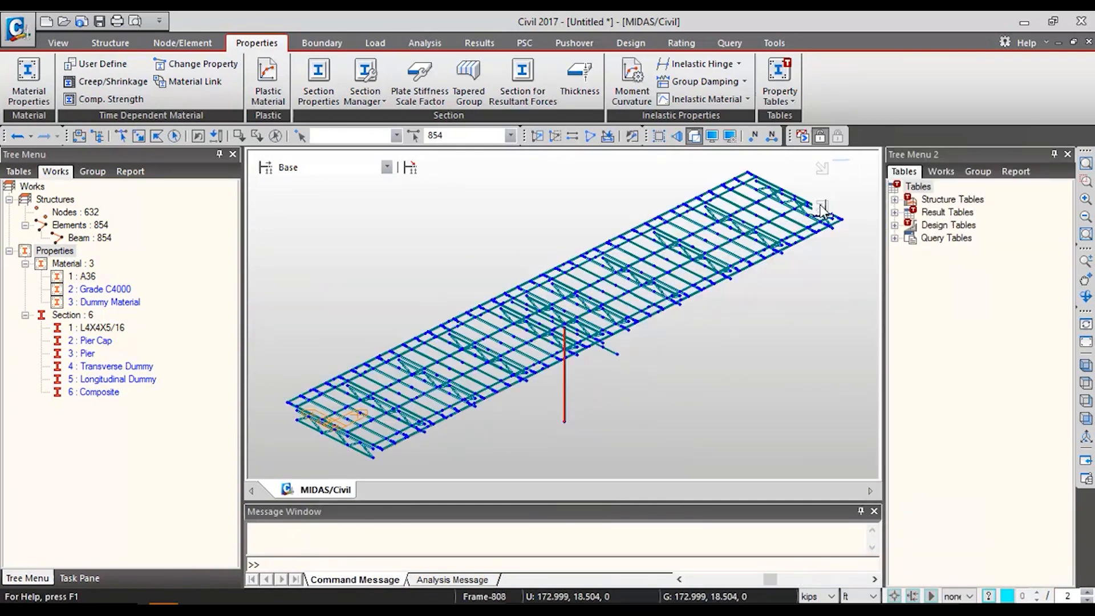
{"action": "left_click", "coordinate": [978, 171]}
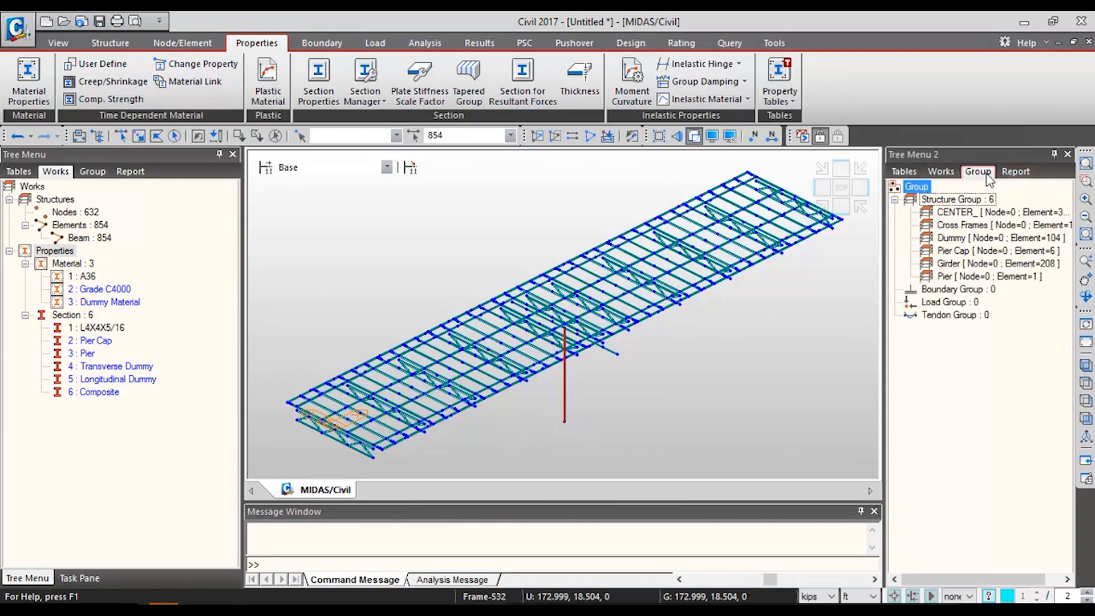
- Assign the Longitudinal Dummy section and the Dummy Material to the elements of the Dummy structure group
{"action": "left_click", "coordinate": [966, 227]}
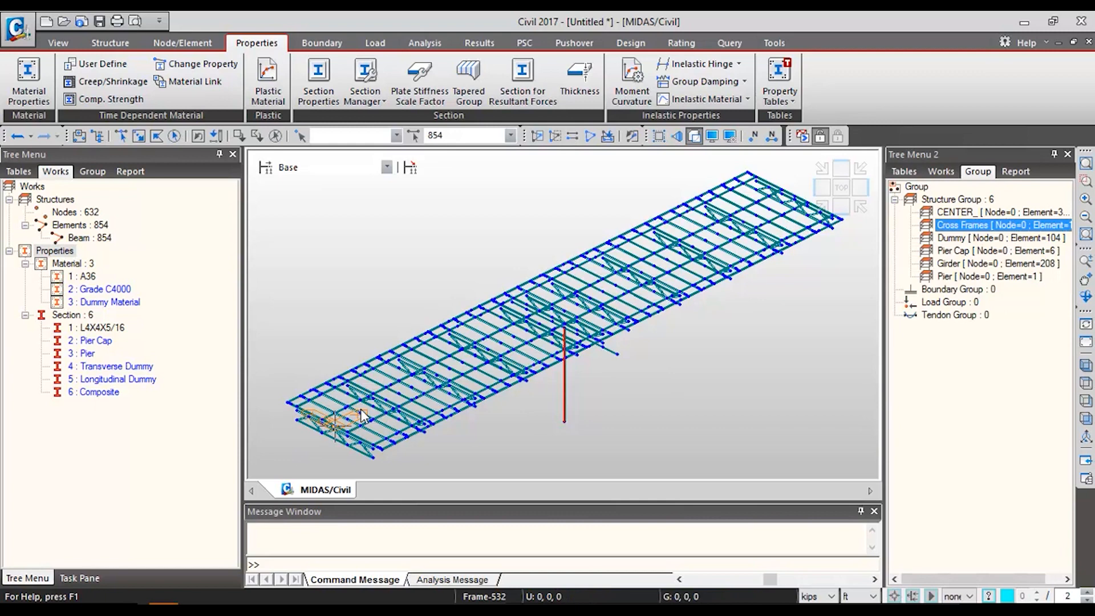
{"action": "left_click", "coordinate": [971, 239]}
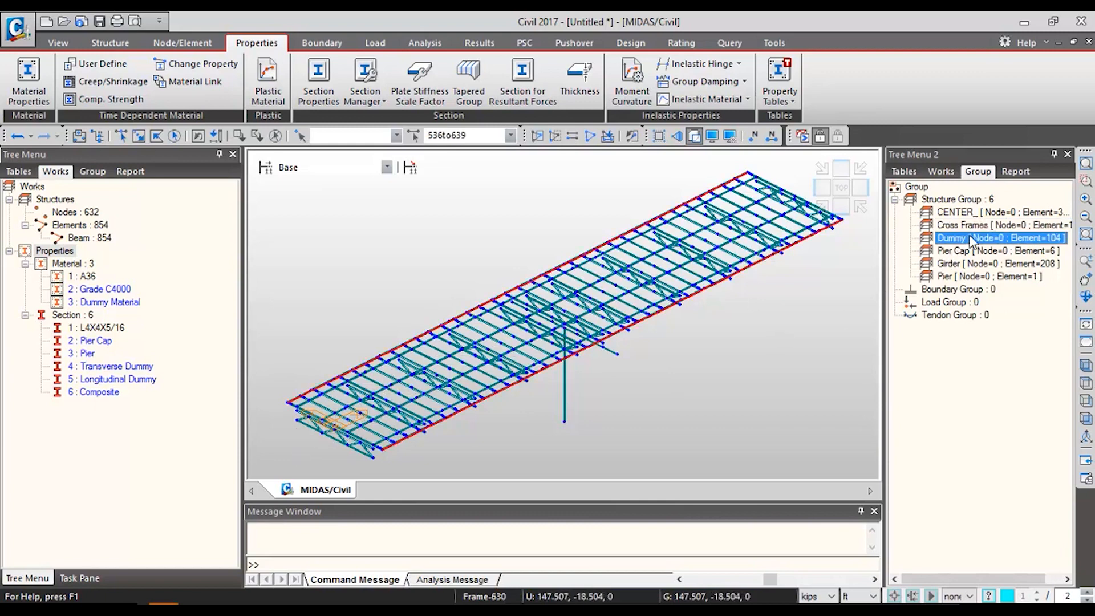
{"action": "left_click", "coordinate": [130, 380]}
{"action": "left_click_drag", "start_coordinate": [336, 314], "coordinate": [147, 366]}
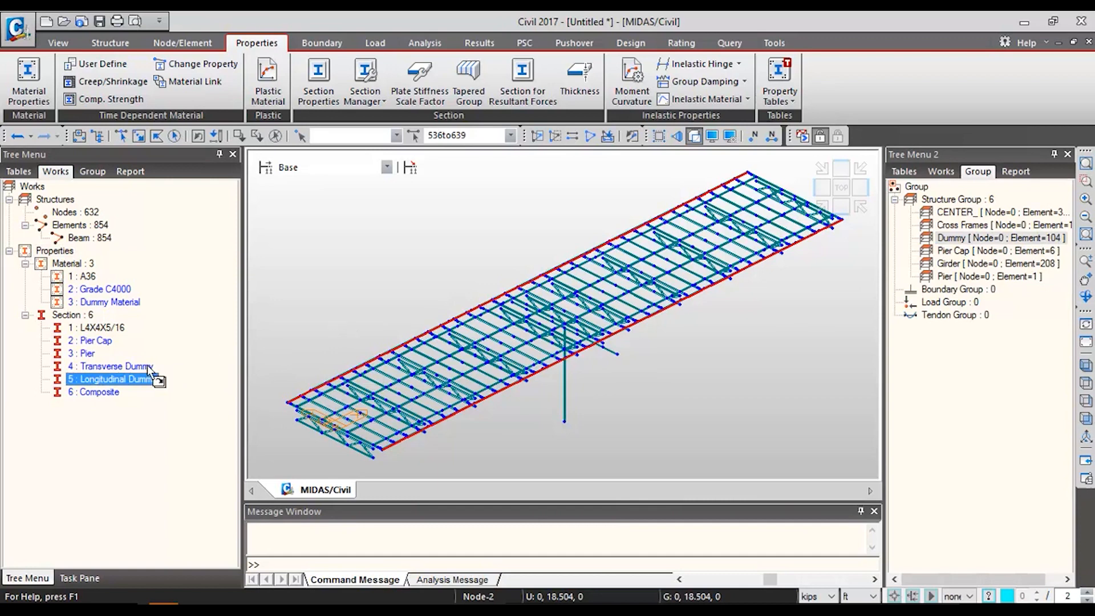
{"action": "left_click_drag", "start_coordinate": [308, 319], "coordinate": [309, 320]}
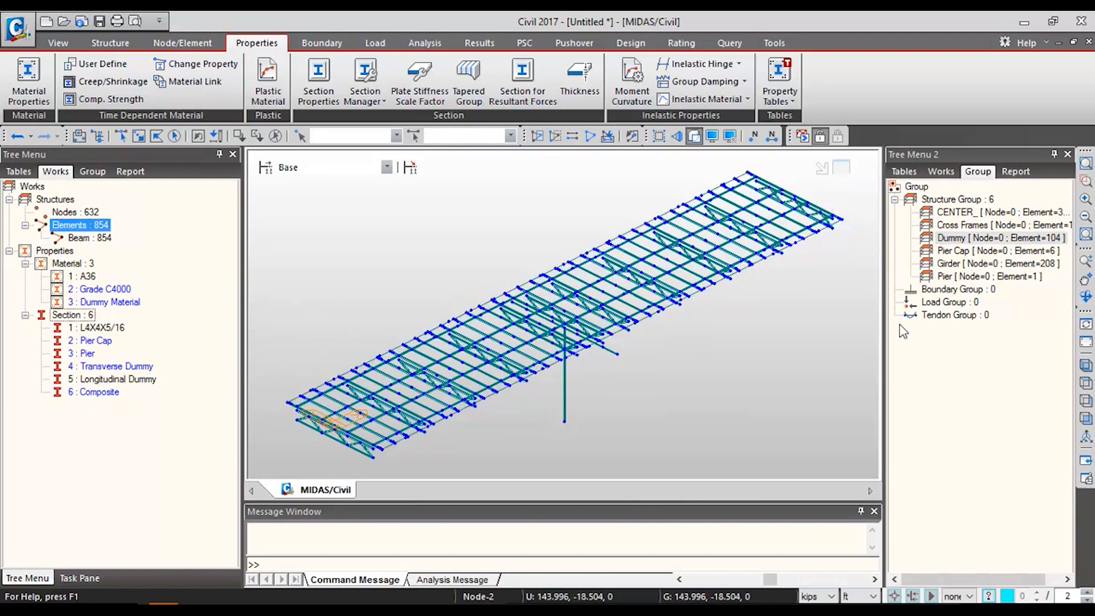
{"action": "left_click", "coordinate": [965, 242]}
{"action": "left_click_drag", "start_coordinate": [101, 302], "coordinate": [420, 224]}
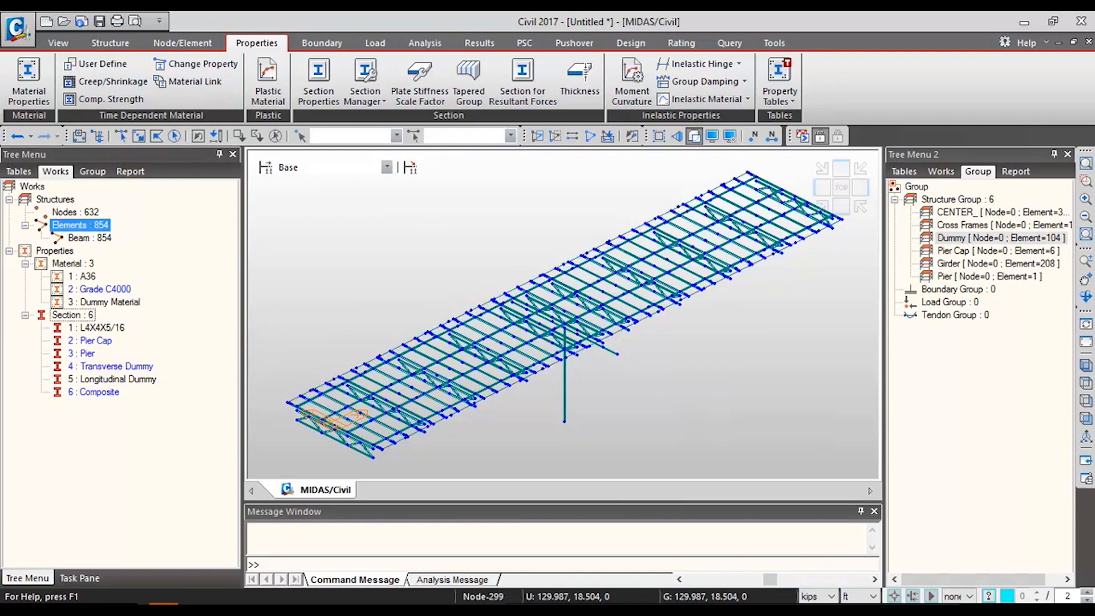
- Assign the Pier Cap section and the Grade C4000 material to the elements of the Pier Cap structure group
{"action": "left_click", "coordinate": [977, 250]}
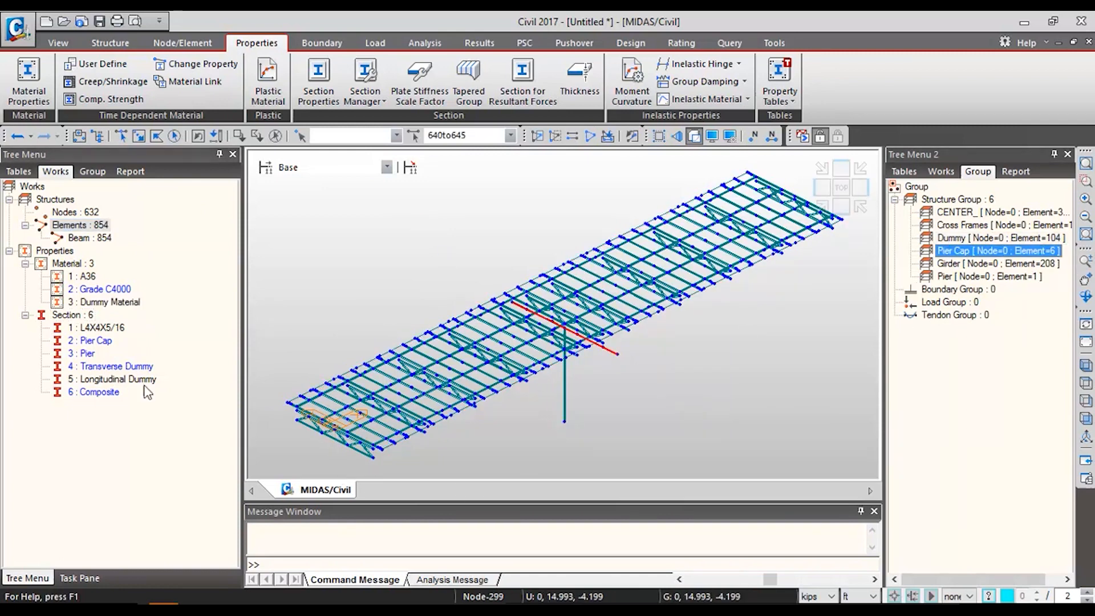
{"action": "left_click_drag", "start_coordinate": [89, 342], "coordinate": [456, 283]}
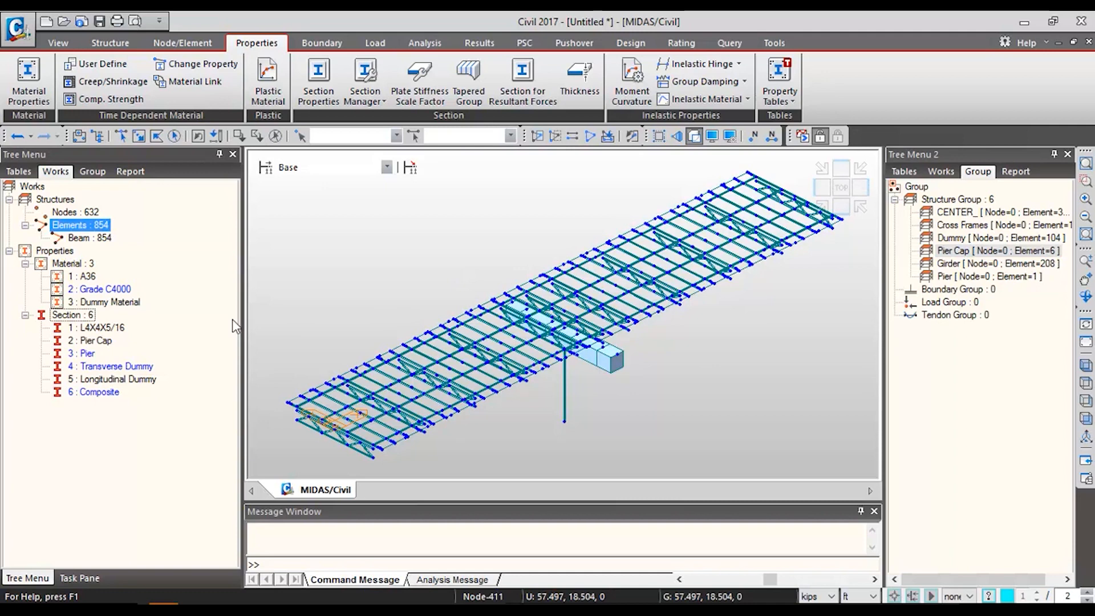
{"action": "left_click", "coordinate": [976, 251]}
{"action": "left_click_drag", "start_coordinate": [119, 290], "coordinate": [494, 260]}
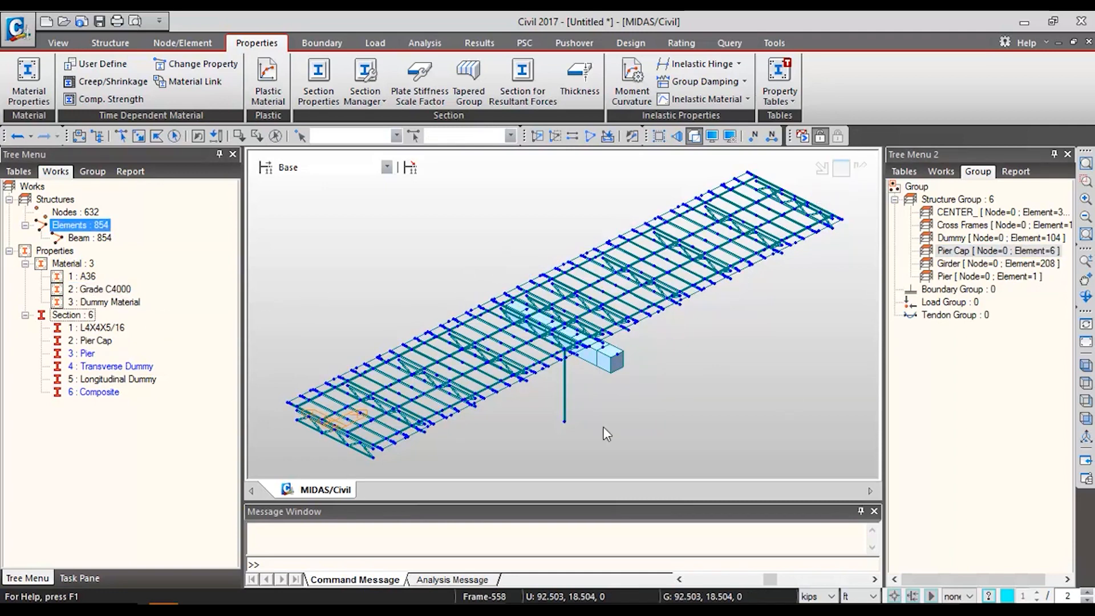
- Assign the Pier section and the Grade C4000 material to the element of the Pier structure group
{"action": "left_click", "coordinate": [964, 277]}
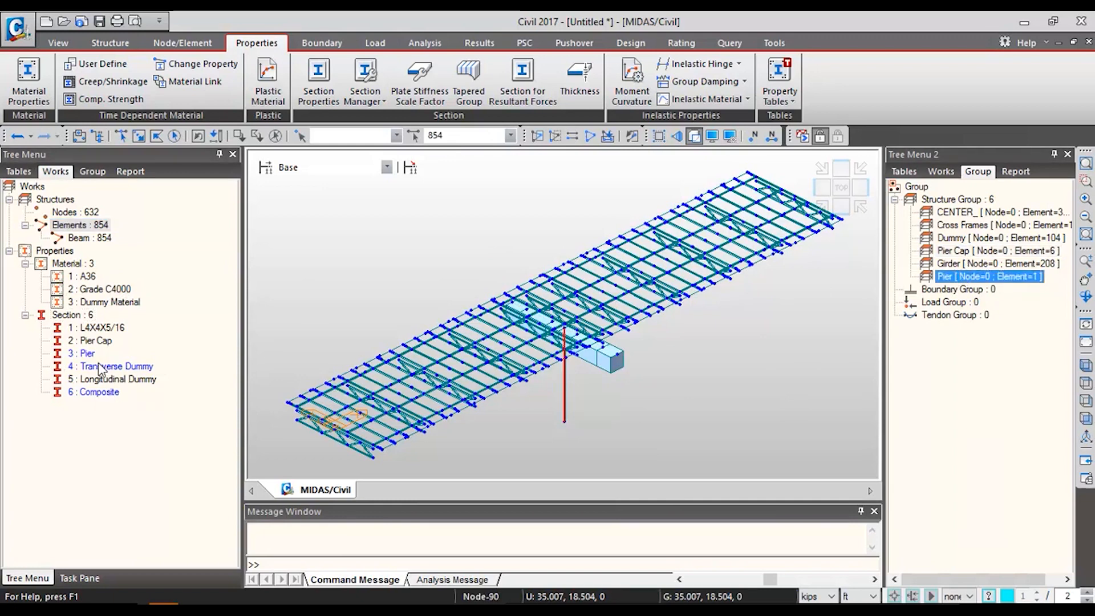
{"action": "left_click_drag", "start_coordinate": [93, 359], "coordinate": [410, 296]}
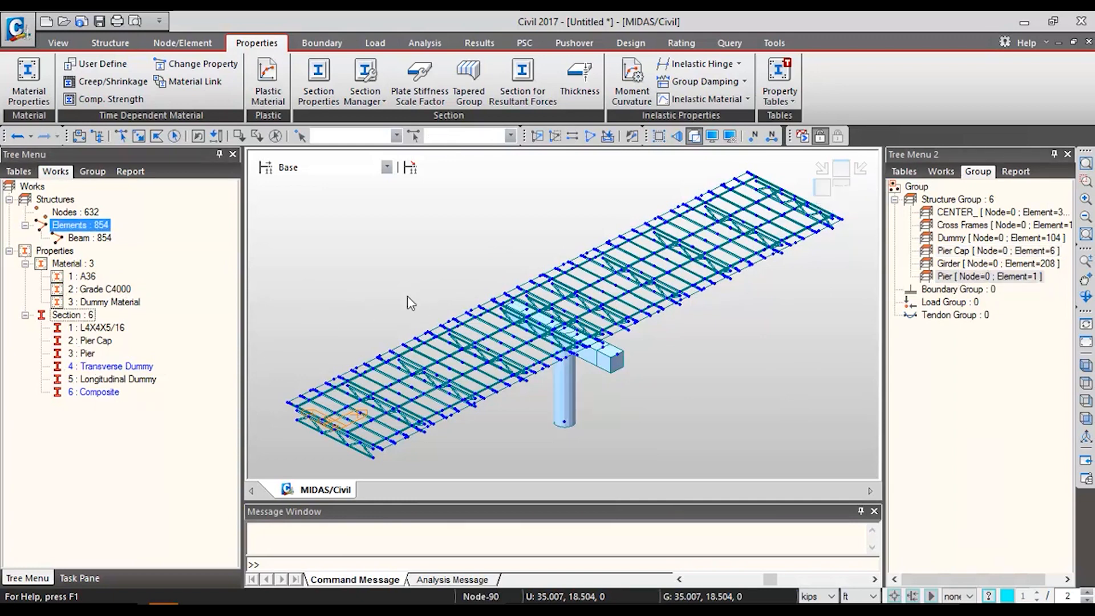
{"action": "left_click", "coordinate": [87, 354]}
{"action": "left_click_drag", "start_coordinate": [116, 288], "coordinate": [398, 332]}
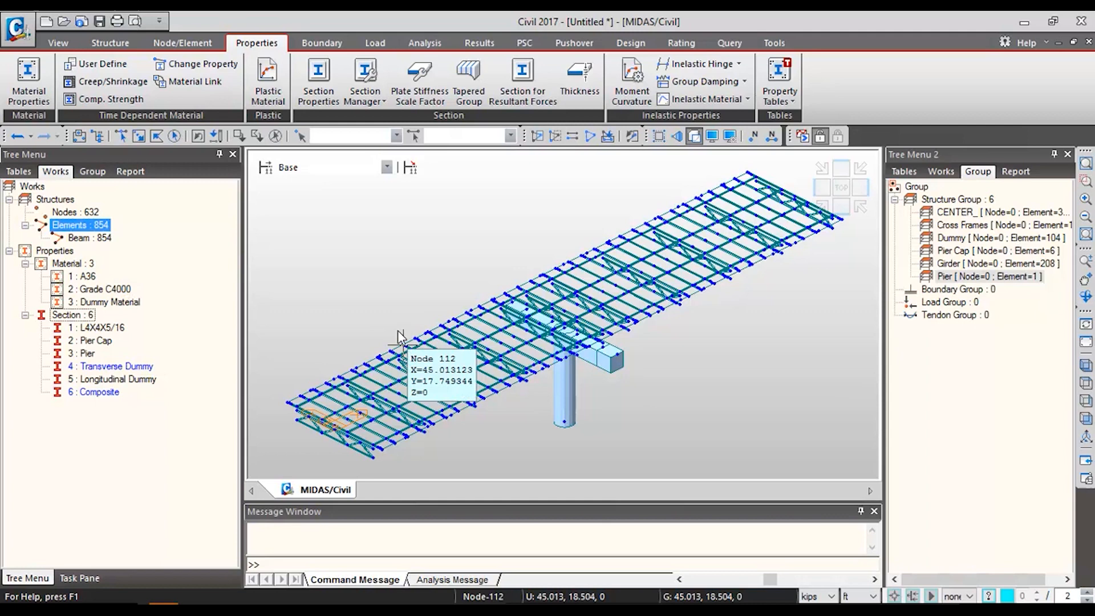
- Assign the Composite section to the elements of the Girder structure group and check the girders against the pier cap in end view
{"action": "left_click", "coordinate": [940, 265]}
{"action": "double_click", "coordinate": [940, 266]}
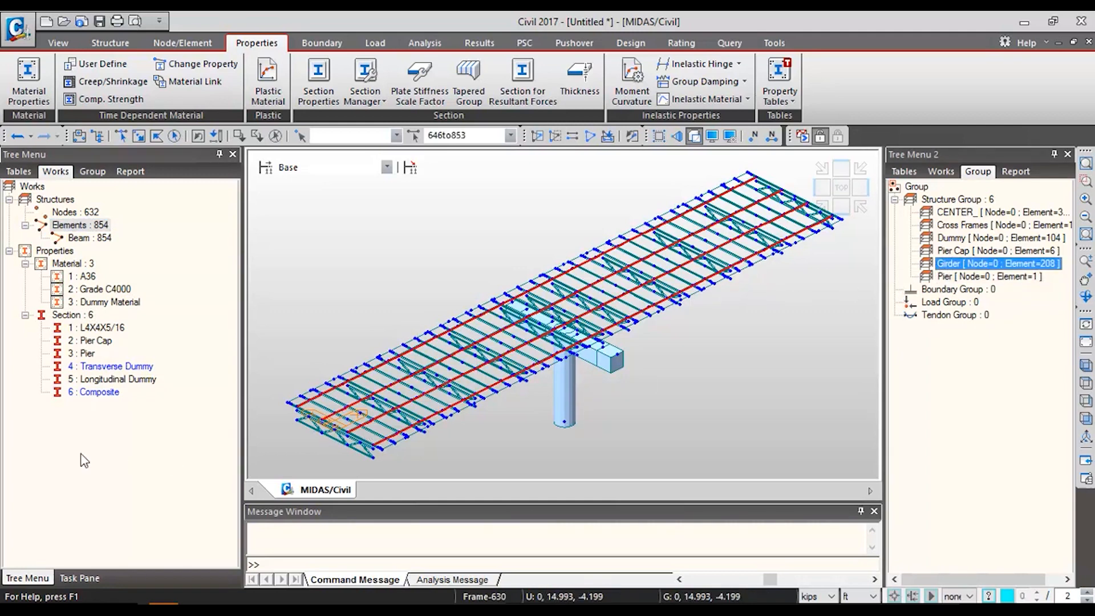
{"action": "left_click_drag", "start_coordinate": [92, 393], "coordinate": [408, 343]}
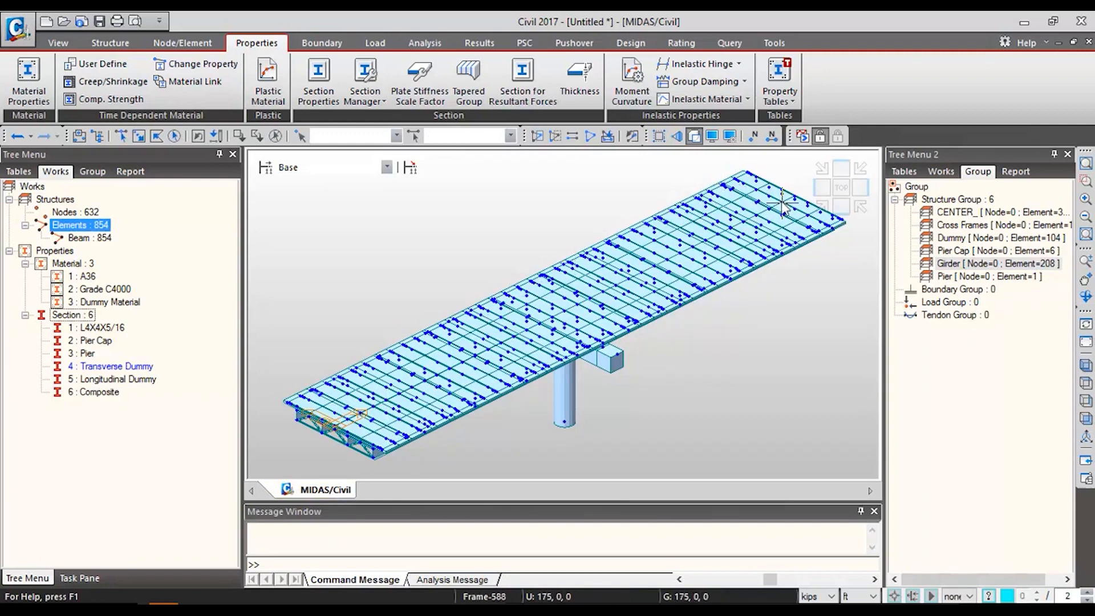
{"action": "left_click", "coordinate": [822, 188]}
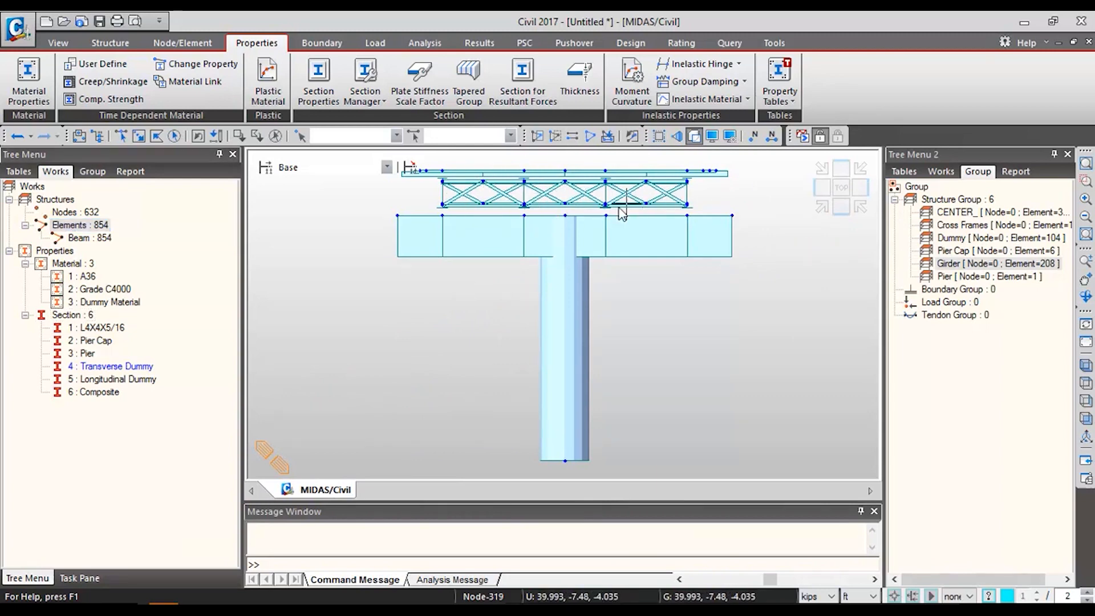
{"action": "left_click", "coordinate": [822, 206]}
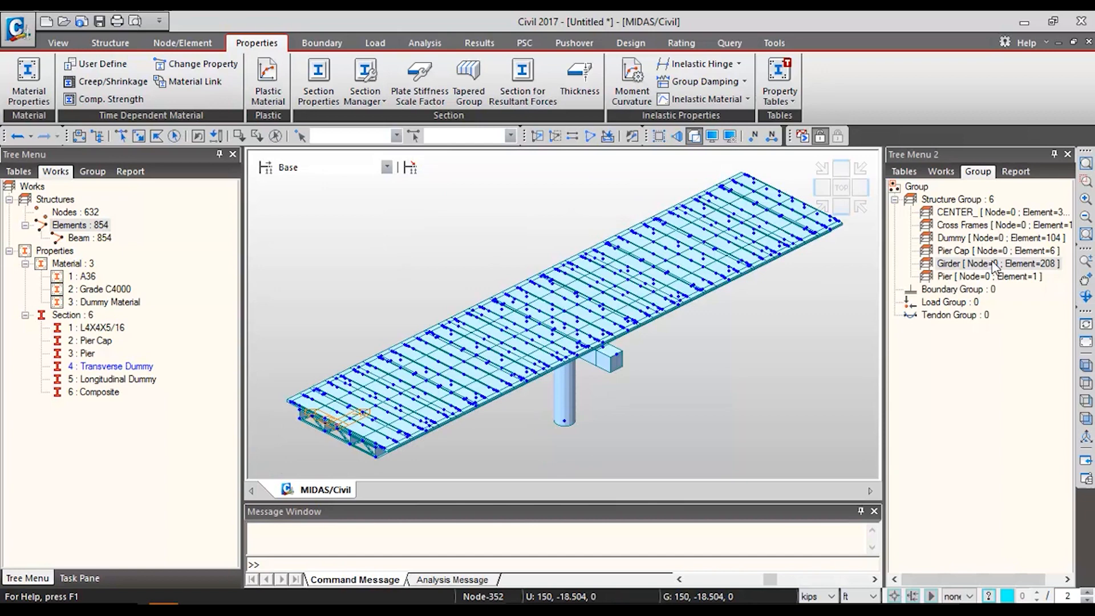
- Assign the Transverse Dummy section and the Dummy Material to the elements of the CENTER_ structure group
{"action": "double_click", "coordinate": [967, 238]}
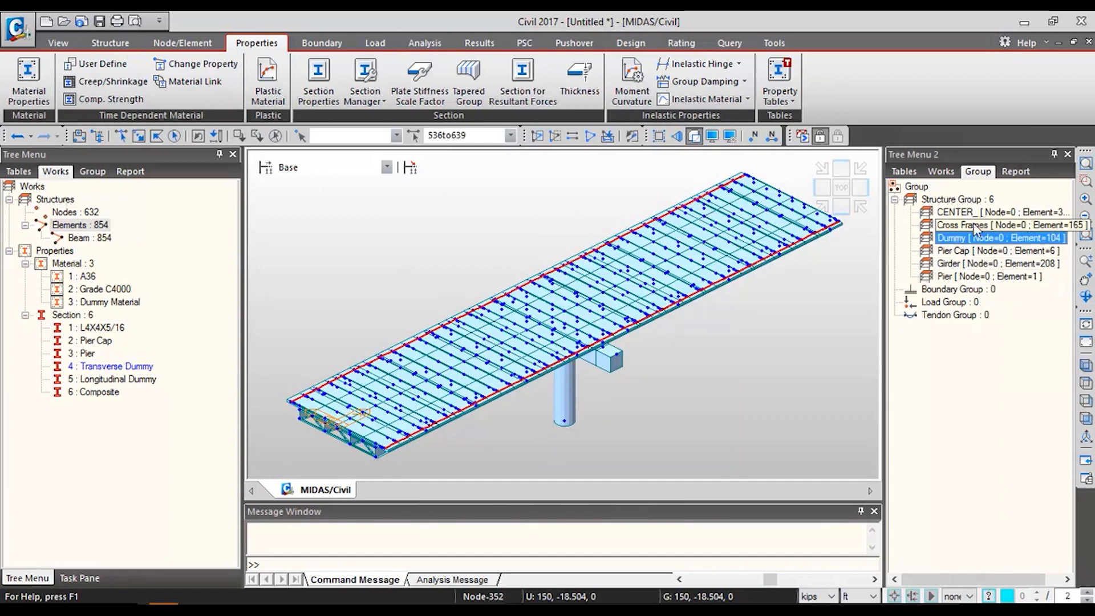
{"action": "double_click", "coordinate": [973, 212]}
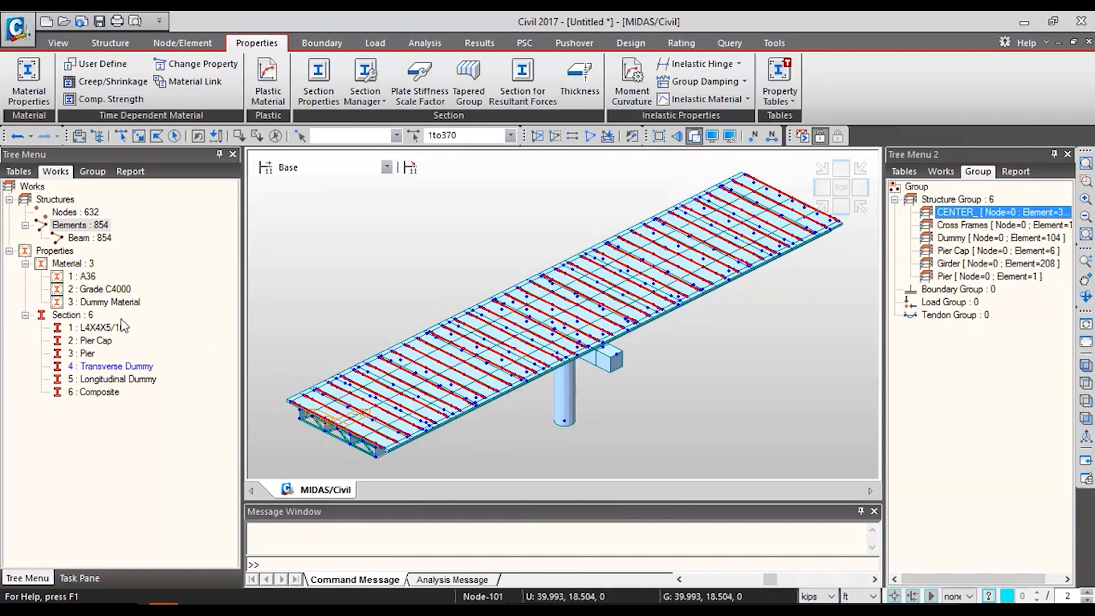
{"action": "left_click_drag", "start_coordinate": [136, 368], "coordinate": [450, 270]}
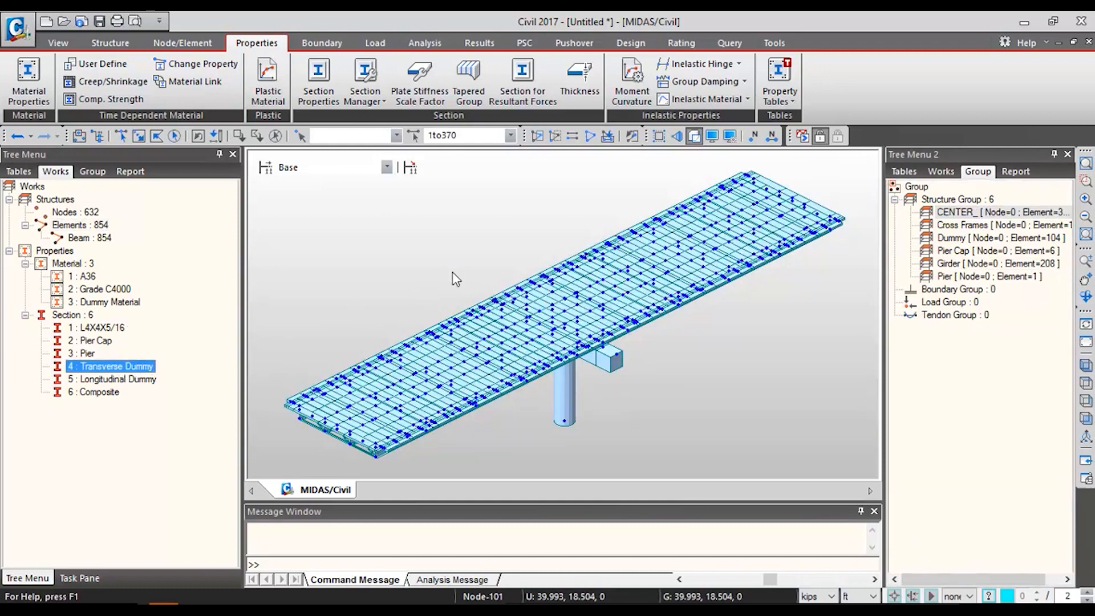
{"action": "double_click", "coordinate": [1015, 212]}
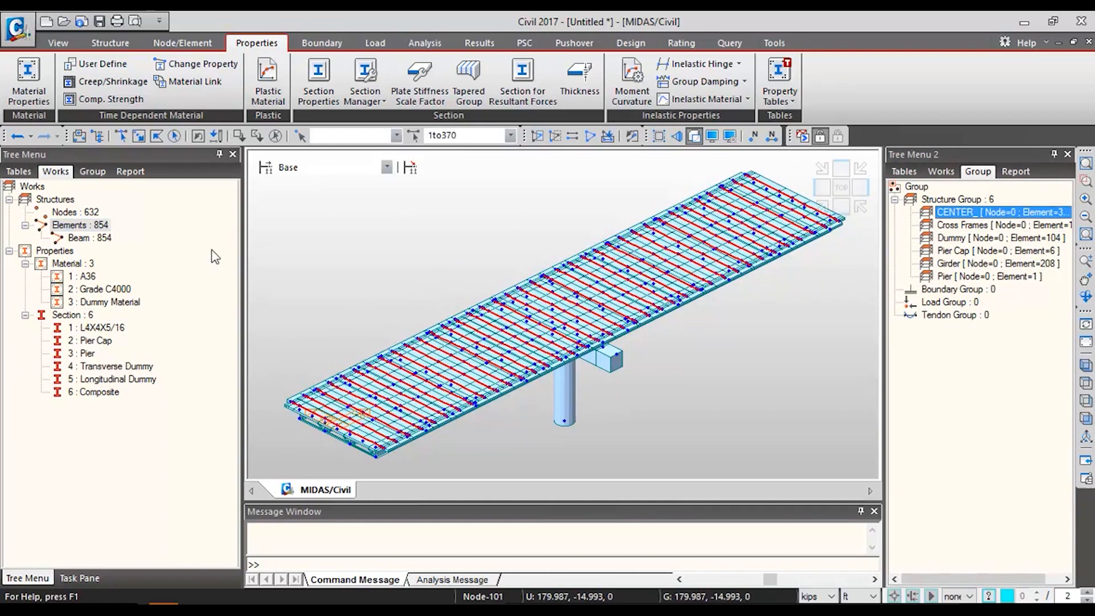
{"action": "left_click", "coordinate": [133, 306]}
{"action": "left_click_drag", "start_coordinate": [133, 306], "coordinate": [419, 246]}
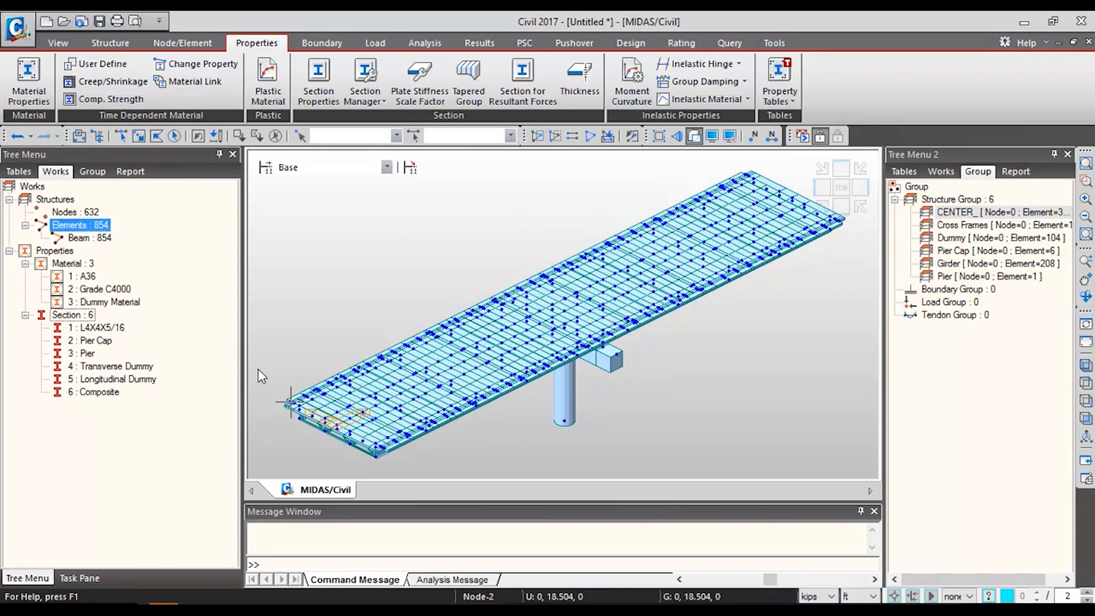
- Check which elements use each section and the Grade C4000 and A36 materials by selecting them in turn, and clear the selection
{"action": "mouse_move", "coordinate": [259, 370]}
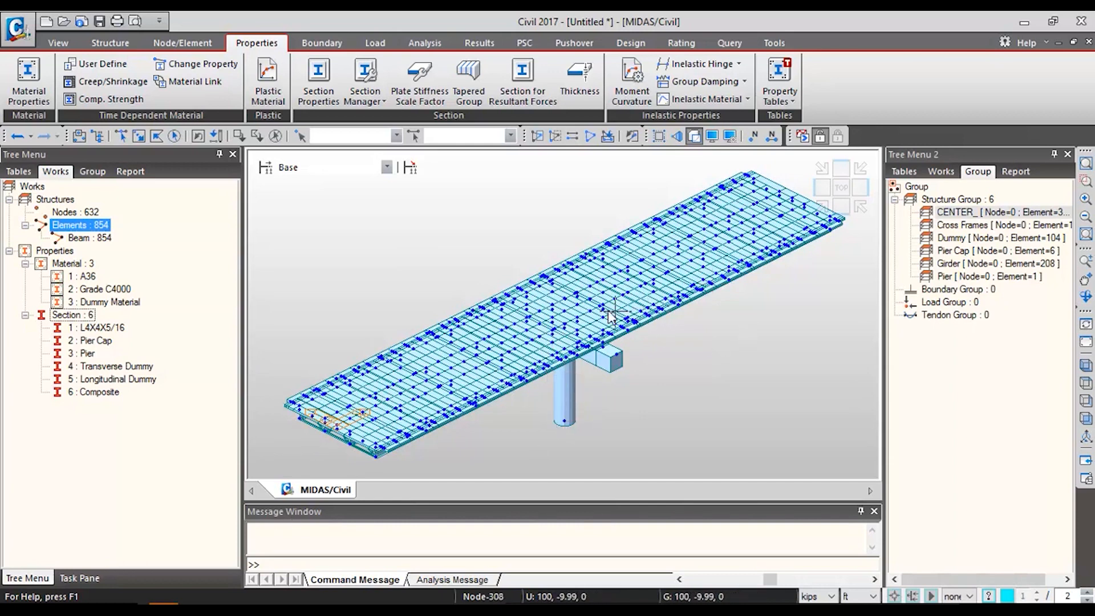
{"action": "left_click", "coordinate": [822, 206]}
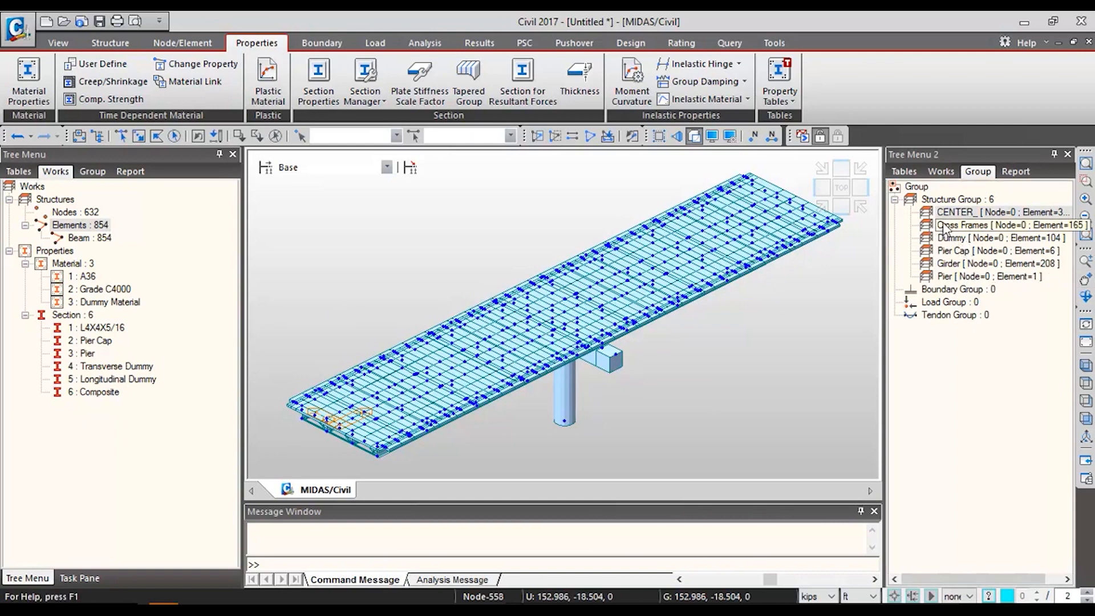
{"action": "double_click", "coordinate": [90, 332]}
{"action": "double_click", "coordinate": [89, 342]}
{"action": "left_click", "coordinate": [81, 357]}
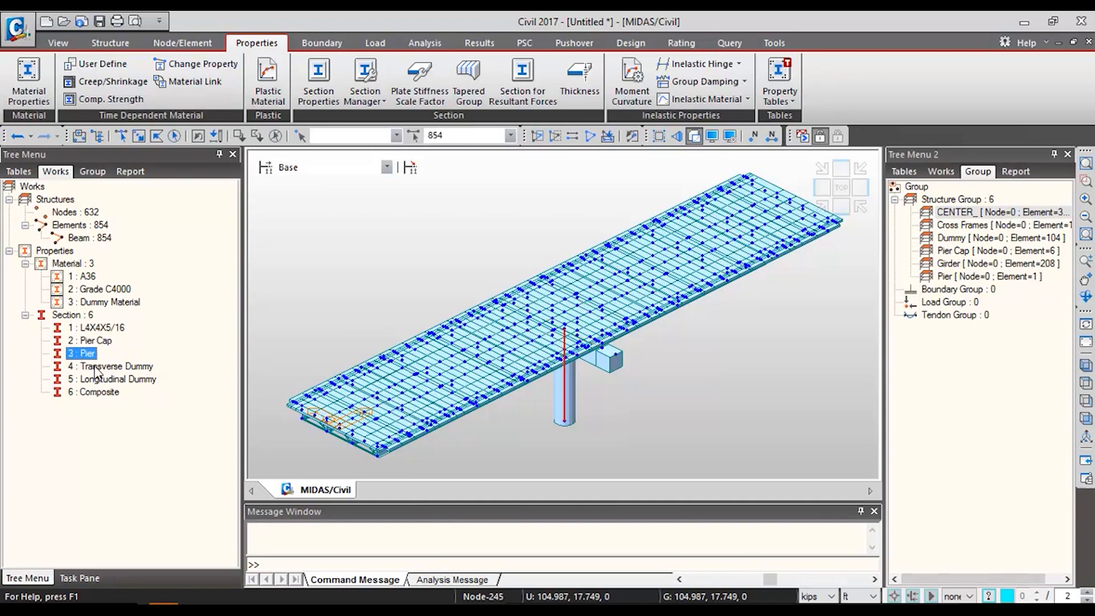
{"action": "double_click", "coordinate": [99, 367]}
{"action": "double_click", "coordinate": [104, 379]}
{"action": "double_click", "coordinate": [103, 392]}
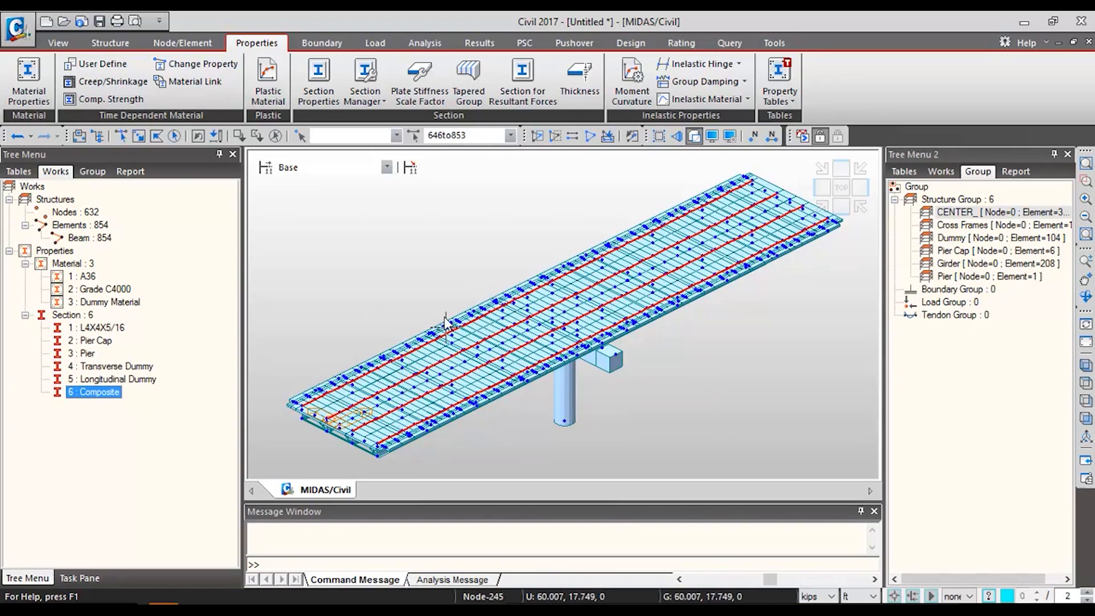
{"action": "double_click", "coordinate": [117, 291]}
{"action": "double_click", "coordinate": [92, 278]}
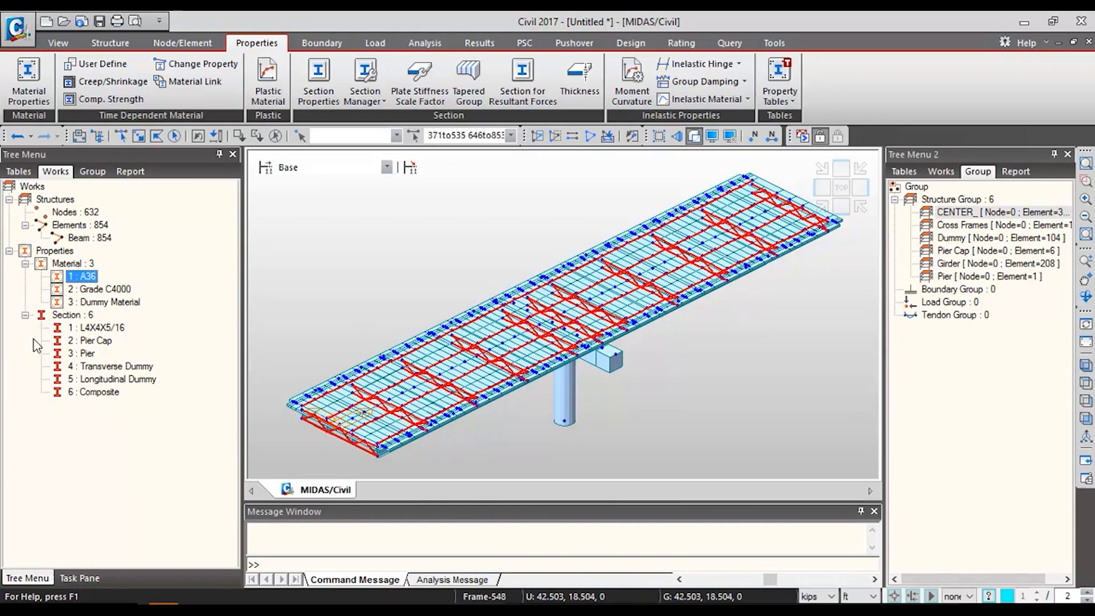
{"action": "left_click", "coordinate": [273, 138]}
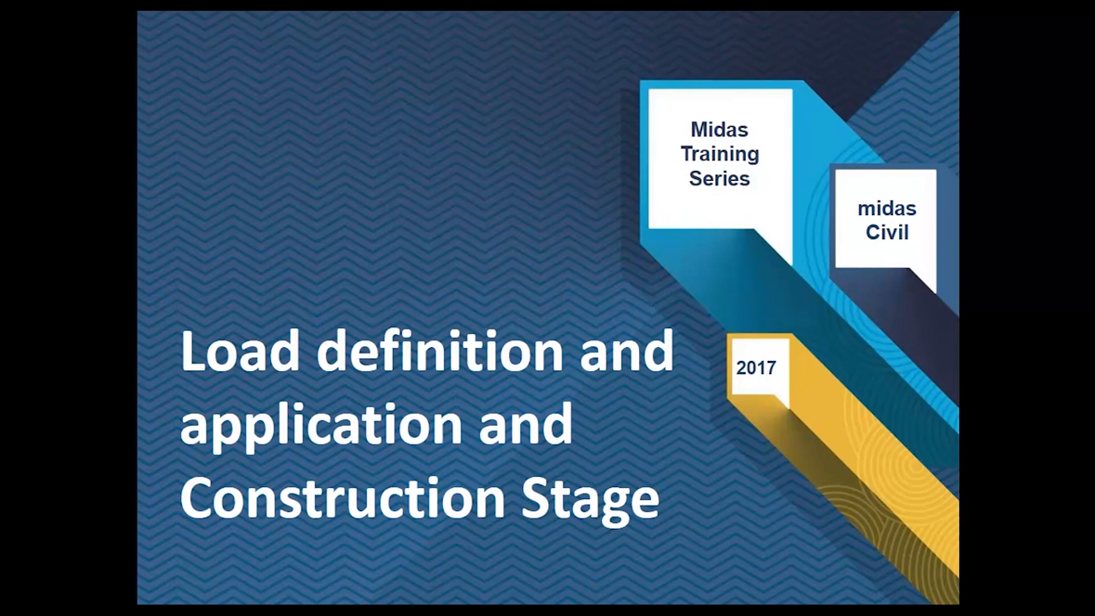
{"action": "key", "text": "Right"}
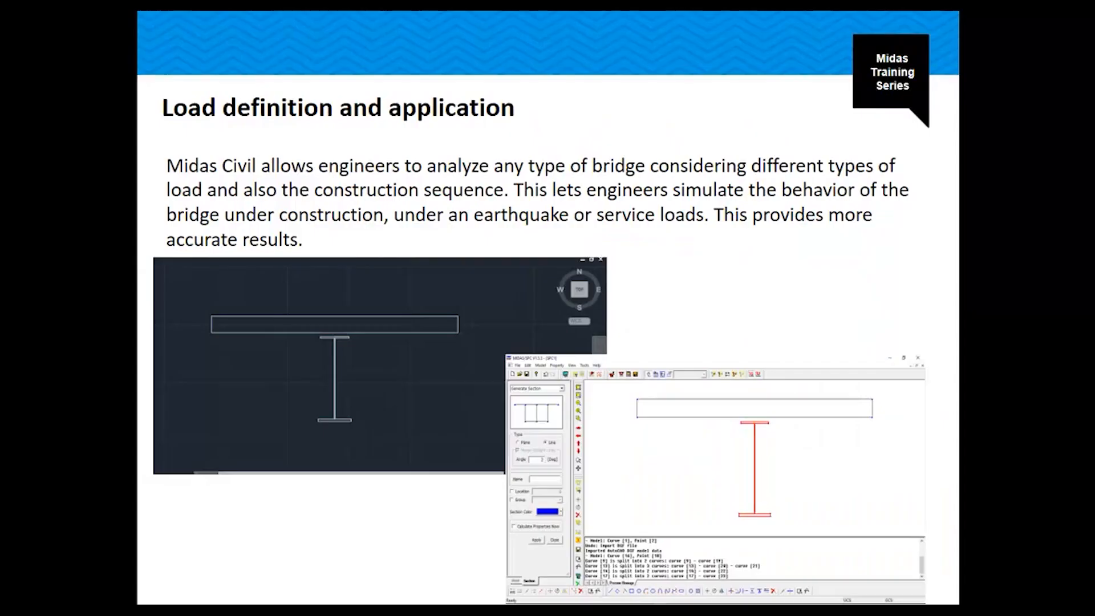
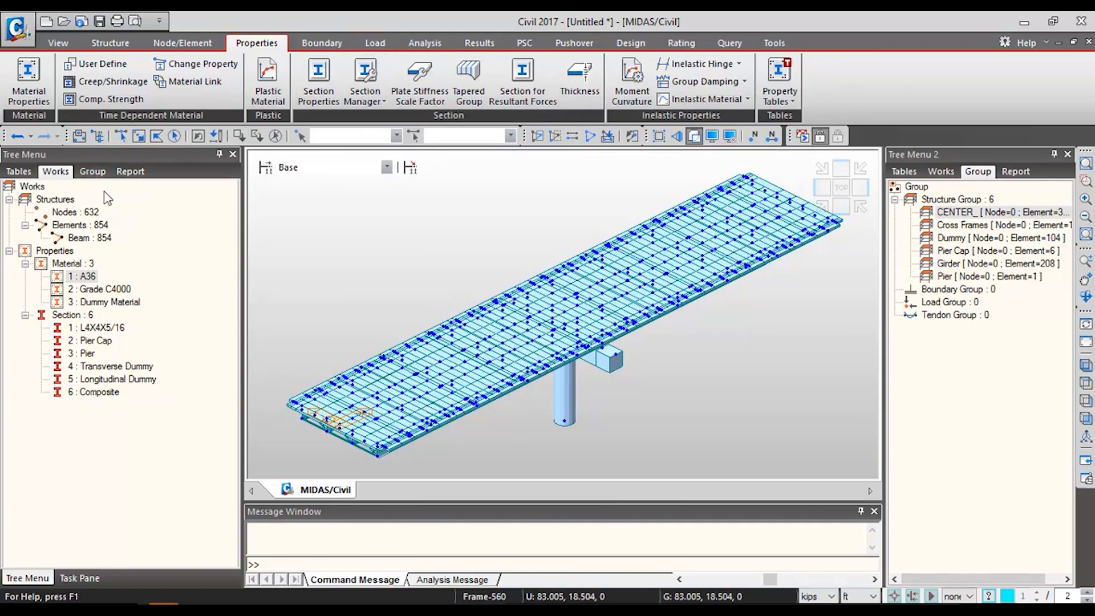
- Create a new load group named DW
{"action": "left_click", "coordinate": [92, 171]}
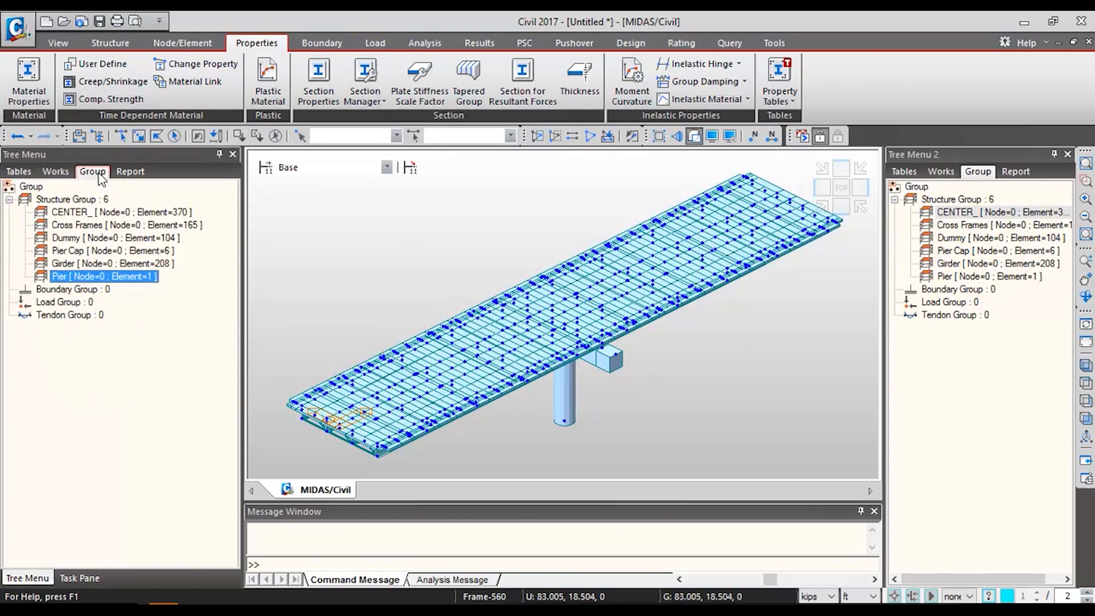
{"action": "right_click", "coordinate": [64, 302]}
{"action": "left_click", "coordinate": [114, 314]}
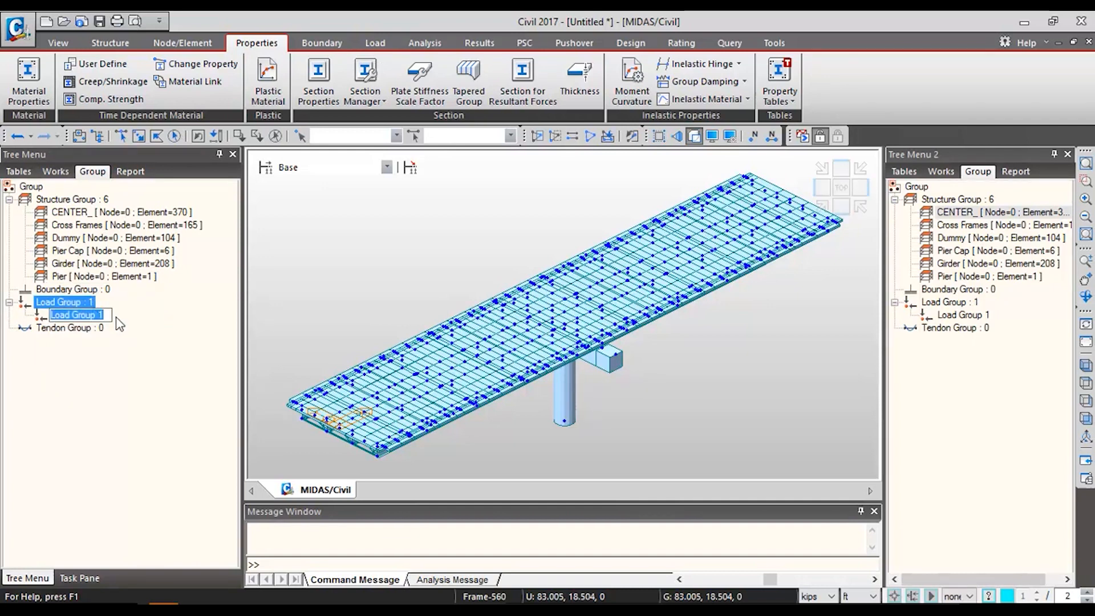
{"action": "type", "text": "DW"}
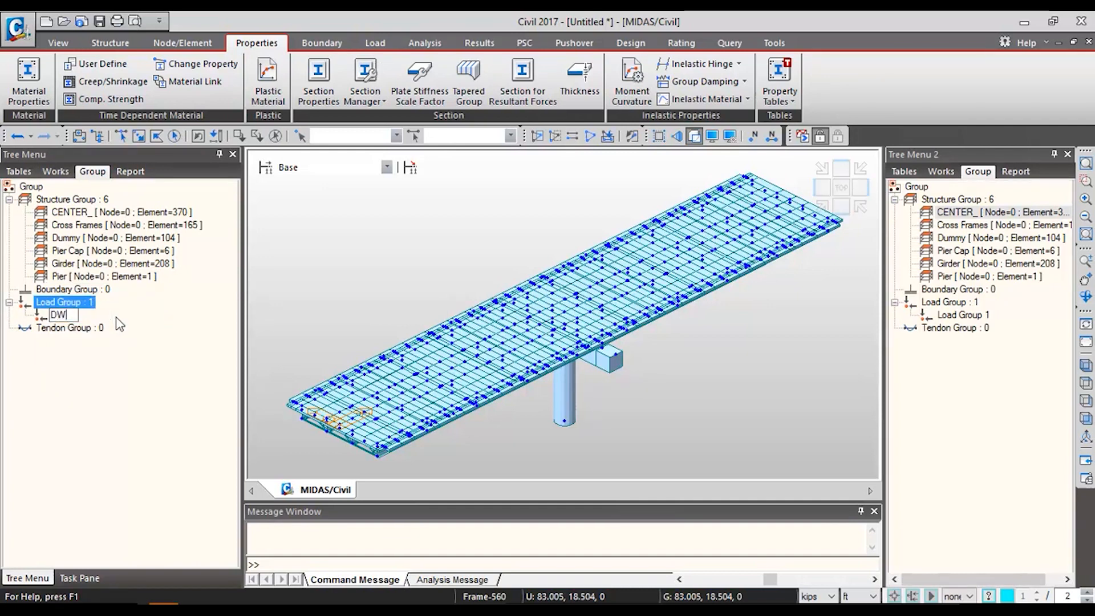
{"action": "key", "text": "Return"}
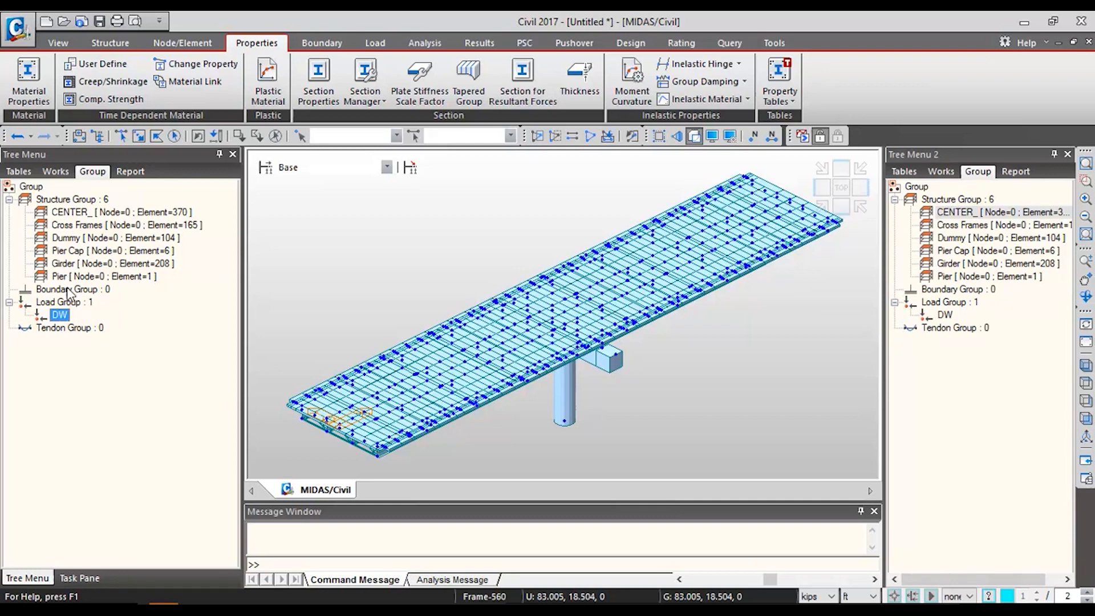
- Create a second load group named DC
{"action": "left_click", "coordinate": [373, 43]}
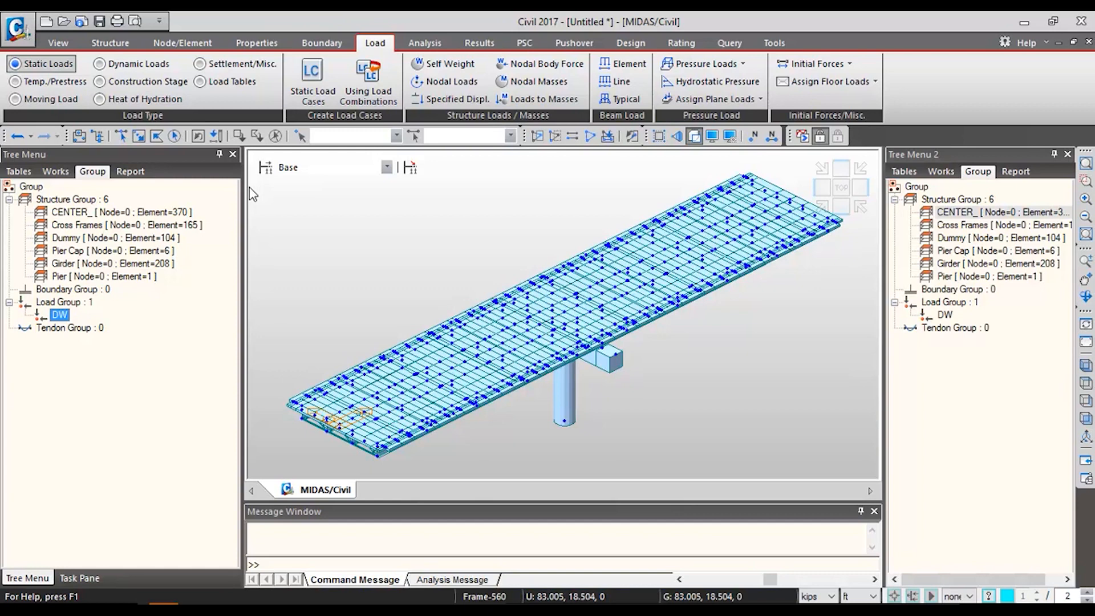
{"action": "left_click", "coordinate": [65, 304]}
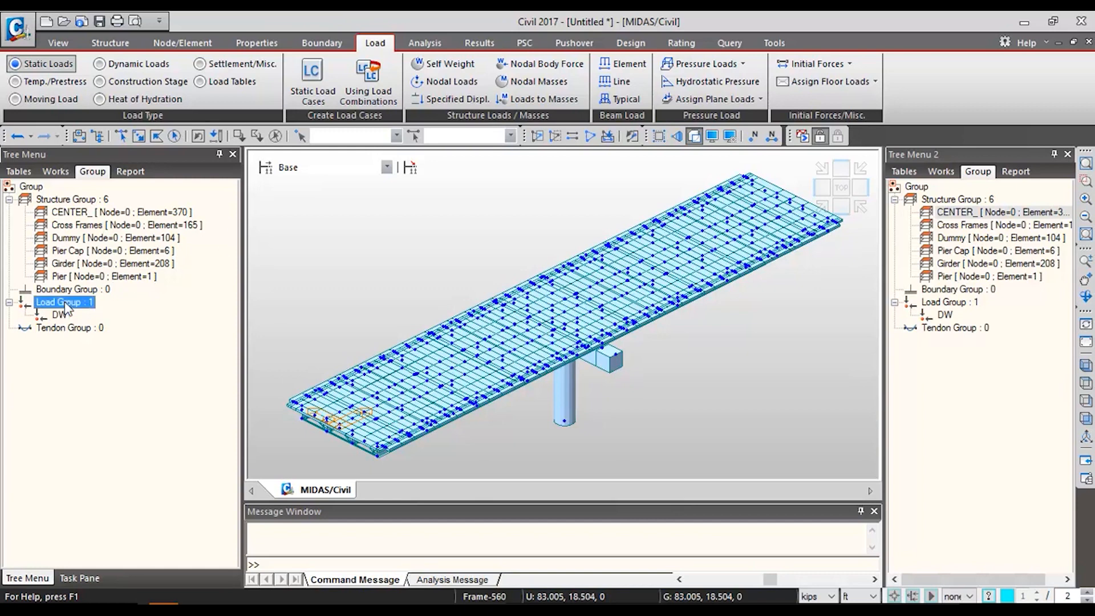
{"action": "right_click", "coordinate": [65, 303]}
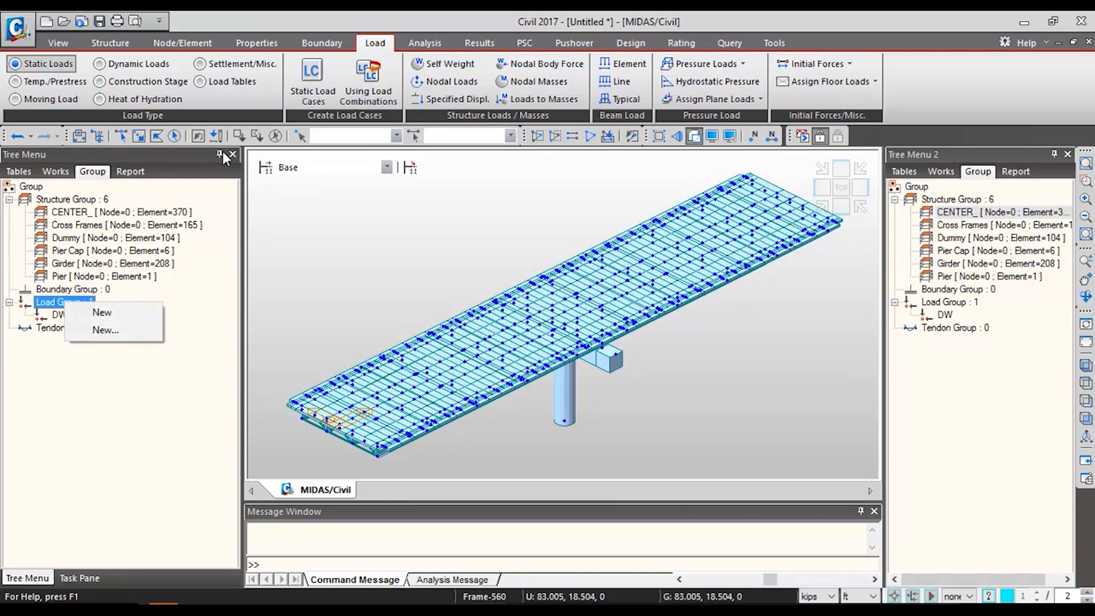
{"action": "left_click", "coordinate": [105, 312]}
{"action": "type", "text": "DC"}
{"action": "key", "text": "Return"}
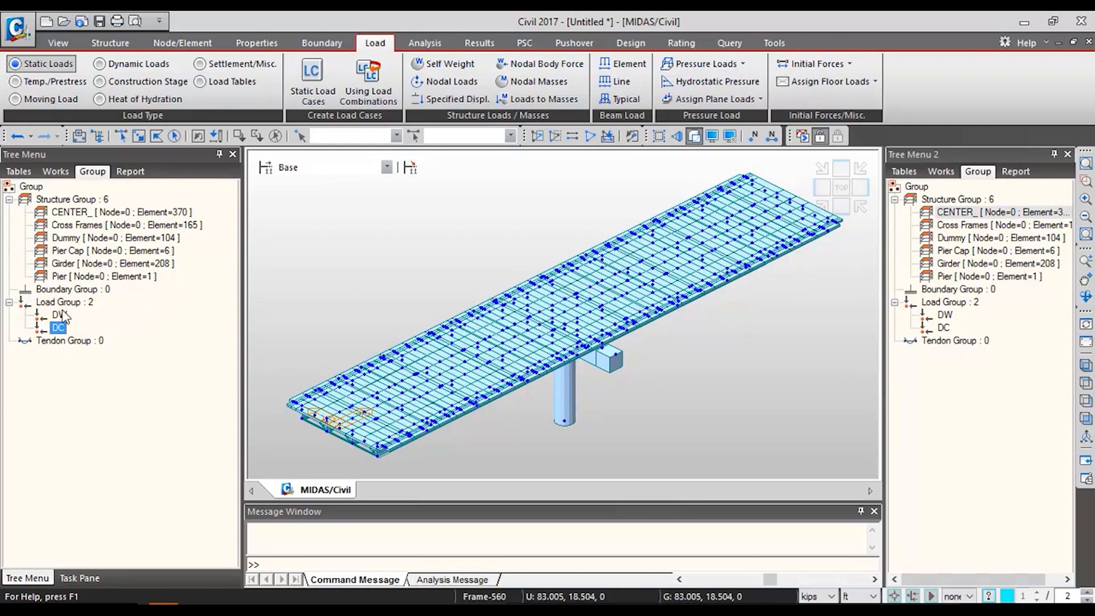
- Create a third load group named Self Weight
{"action": "left_click", "coordinate": [311, 98]}
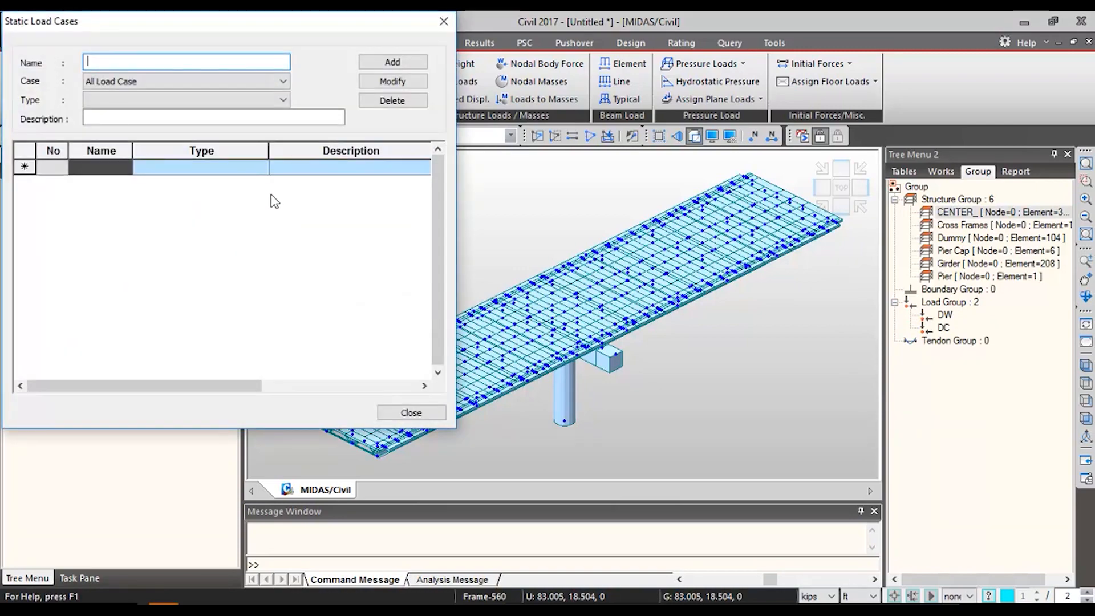
{"action": "left_click", "coordinate": [444, 21]}
{"action": "left_click", "coordinate": [91, 302]}
{"action": "right_click", "coordinate": [91, 302]}
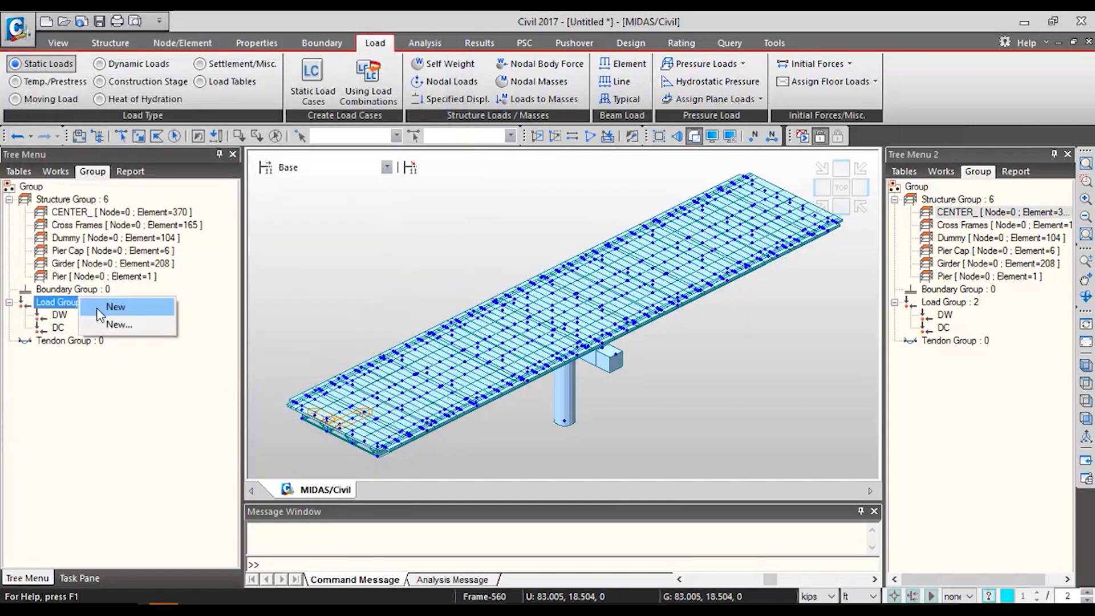
{"action": "left_click", "coordinate": [102, 310]}
{"action": "type", "text": "Self W"}
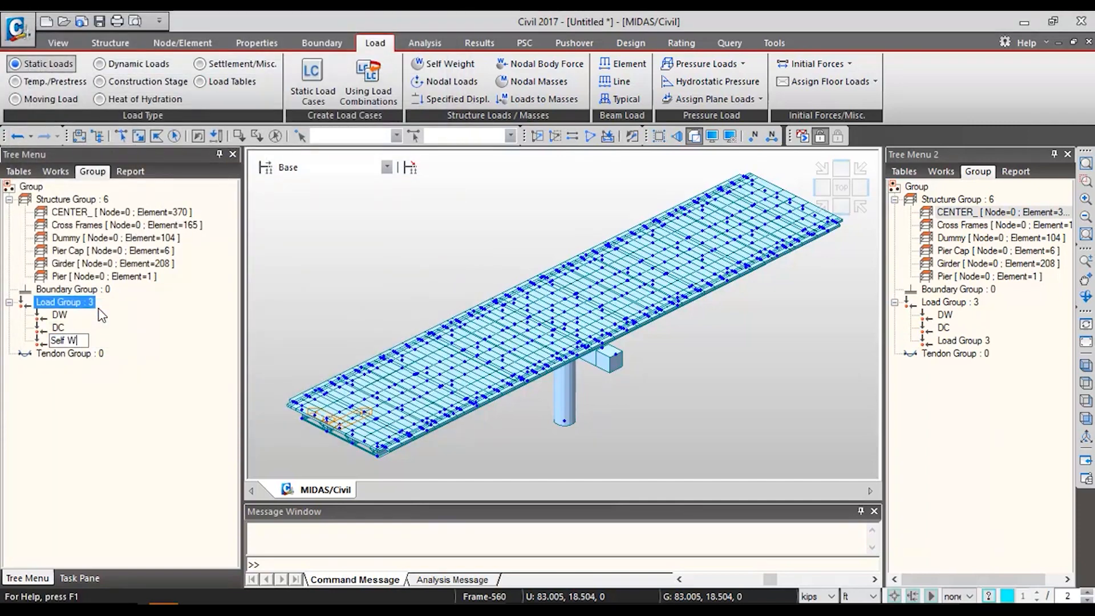
{"action": "type", "text": "eight"}
{"action": "key", "text": "Return"}
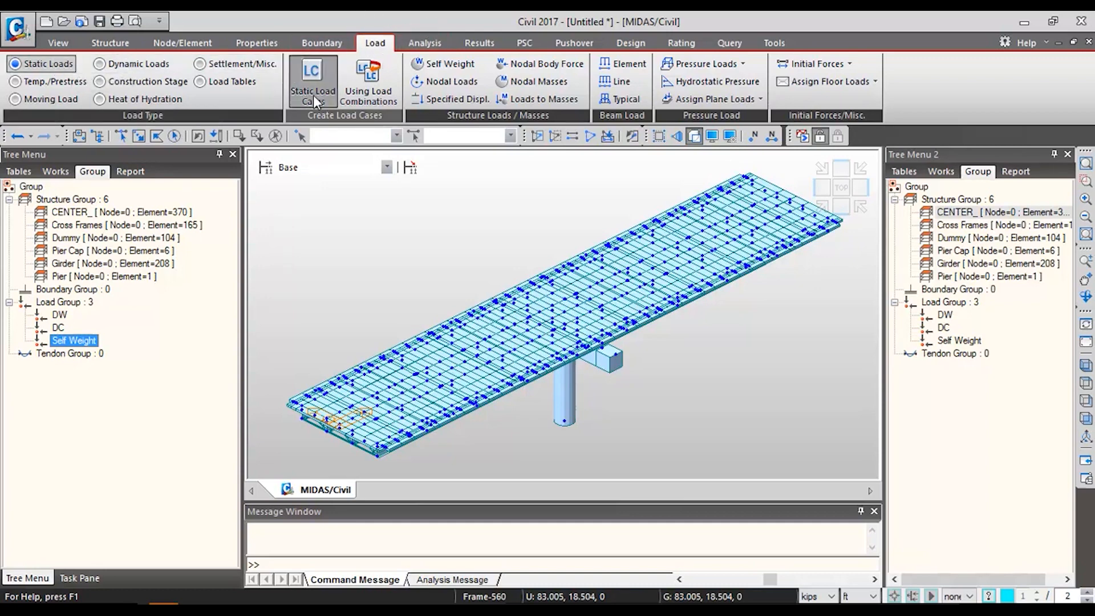
- Add a static load case named Self Weight with the type Dead Load (D)
{"action": "left_click", "coordinate": [312, 77]}
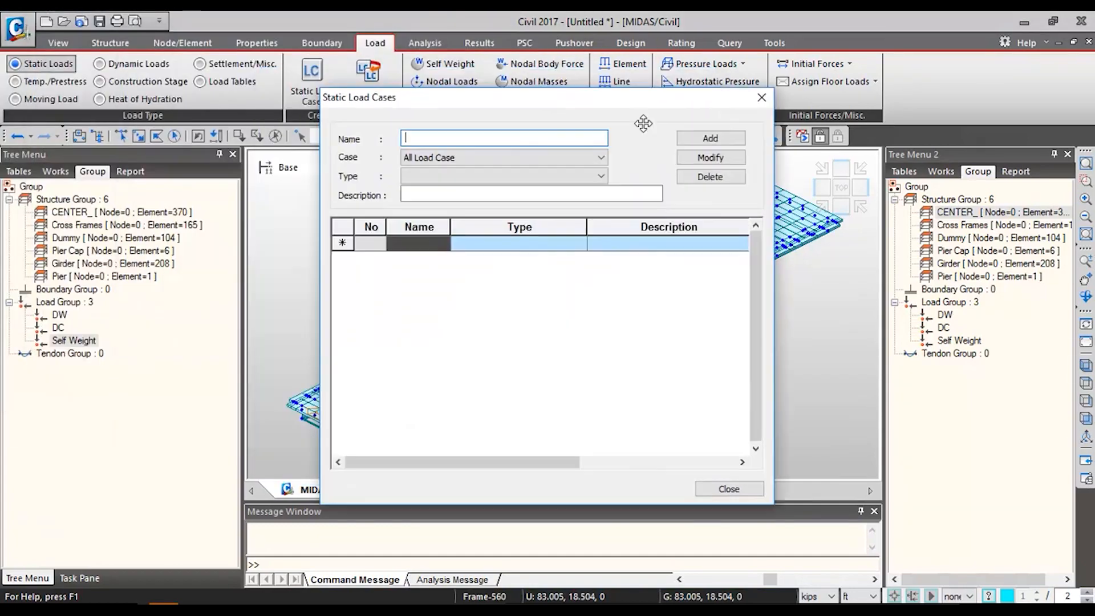
{"action": "left_click_drag", "start_coordinate": [643, 123], "coordinate": [690, 72]}
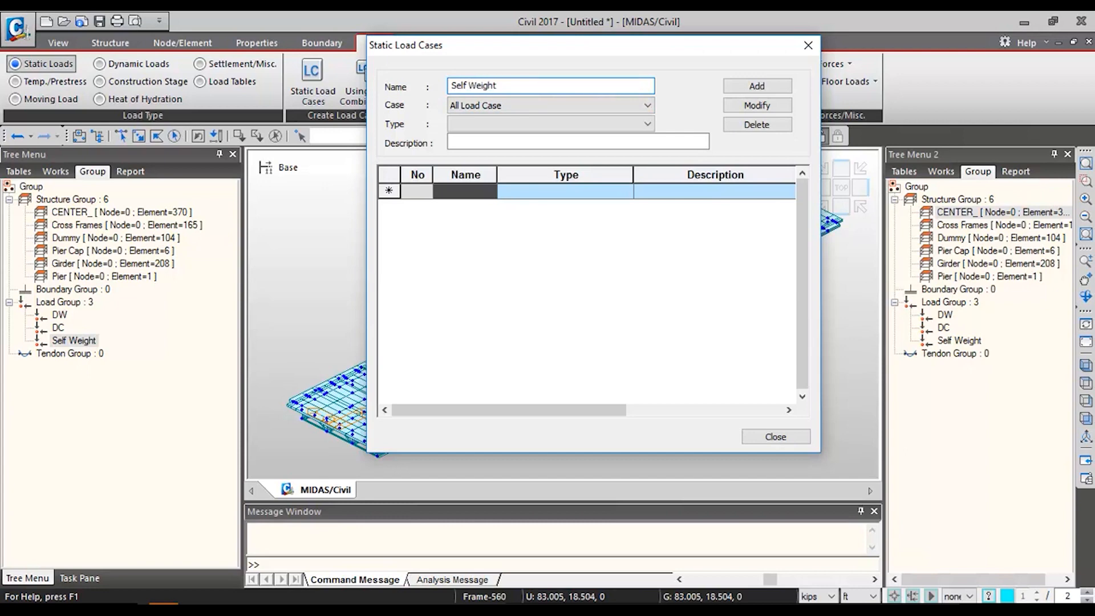
{"action": "left_click", "coordinate": [623, 123]}
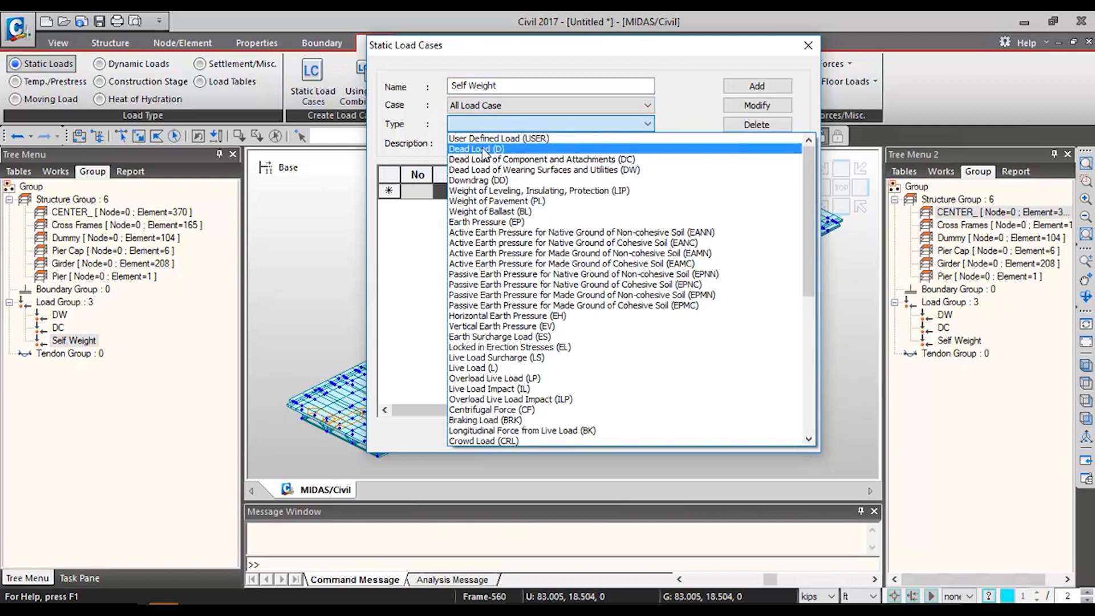
{"action": "left_click", "coordinate": [511, 150]}
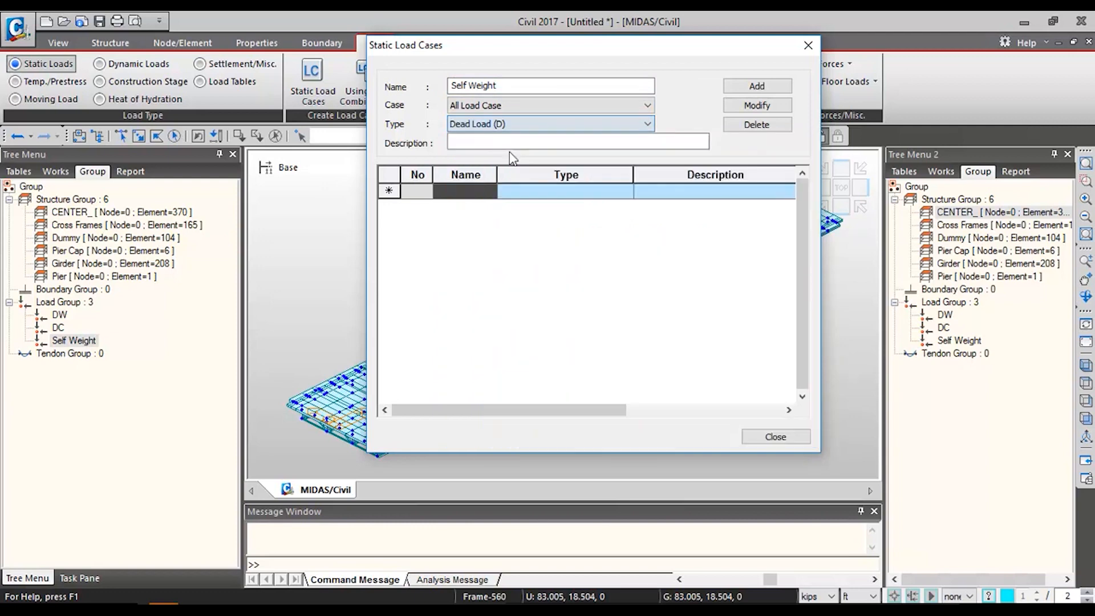
{"action": "left_click", "coordinate": [757, 86]}
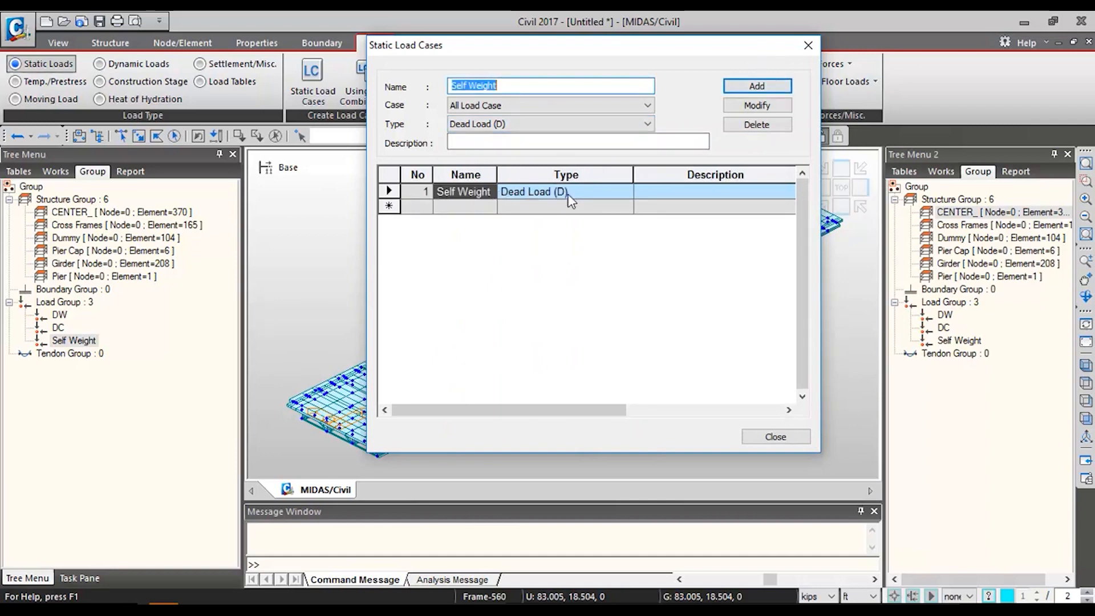
{"action": "left_click", "coordinate": [797, 440]}
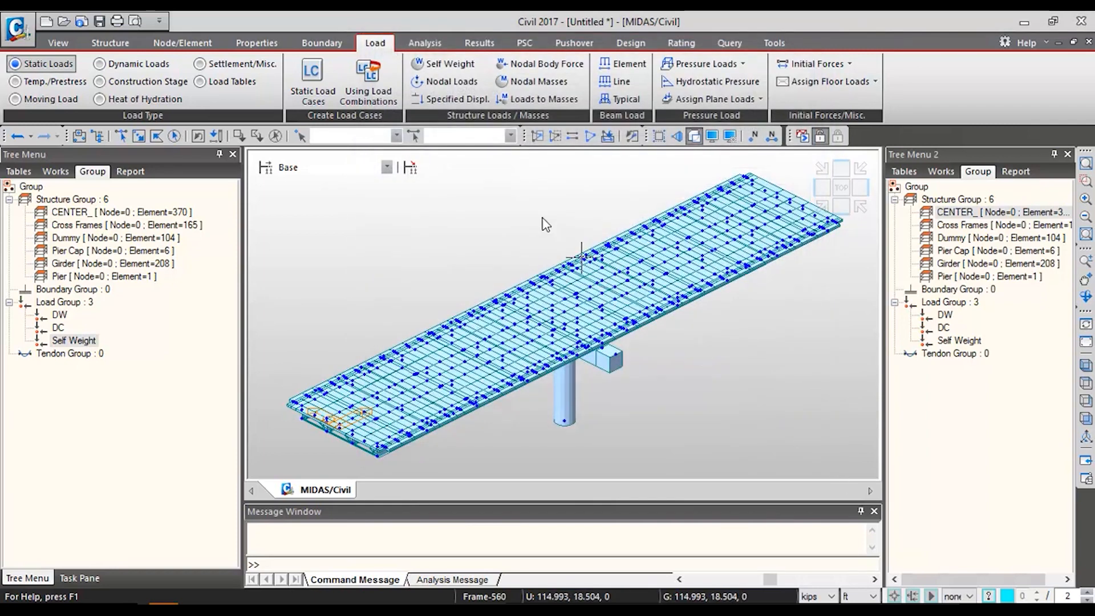
- Add a self weight load with a Z factor of -1 to the Self Weight load case and the Self Weight load group
{"action": "left_click", "coordinate": [462, 62]}
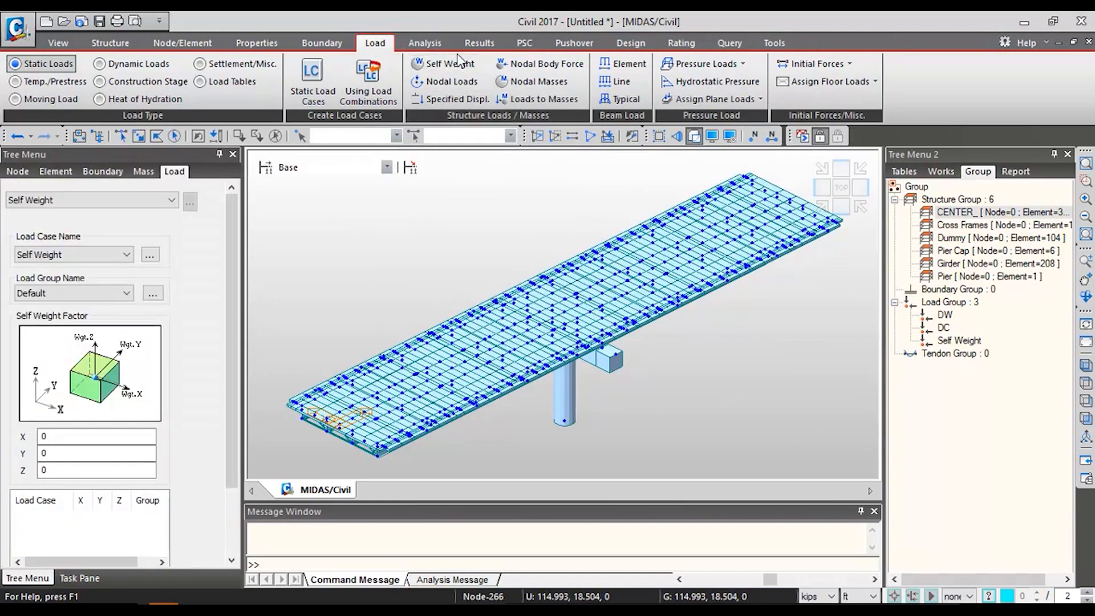
{"action": "left_click", "coordinate": [93, 292]}
{"action": "left_click", "coordinate": [35, 306]}
{"action": "left_click", "coordinate": [127, 255]}
{"action": "left_click", "coordinate": [122, 268]}
{"action": "left_click", "coordinate": [126, 293]}
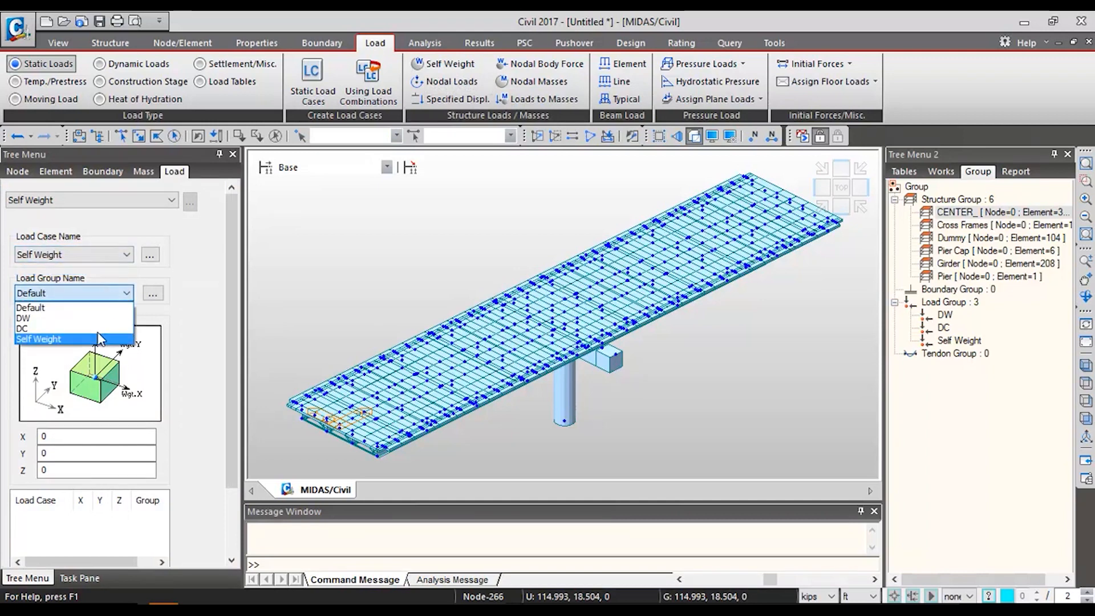
{"action": "left_click", "coordinate": [47, 340]}
{"action": "left_click_drag", "start_coordinate": [80, 473], "coordinate": [44, 470]}
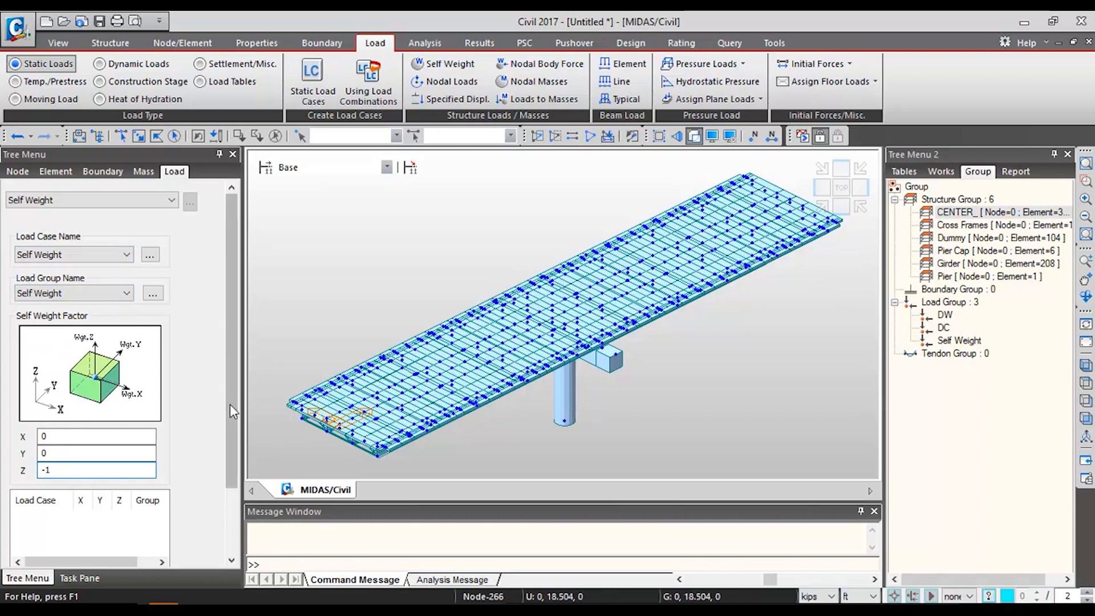
{"action": "left_click_drag", "start_coordinate": [228, 364], "coordinate": [214, 440]}
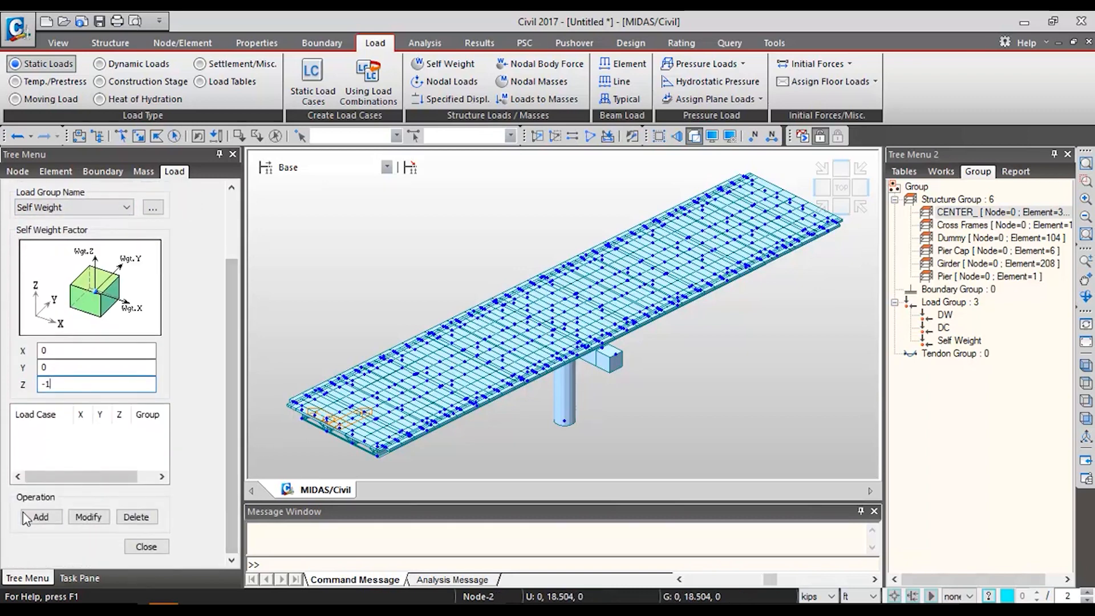
{"action": "left_click", "coordinate": [40, 517]}
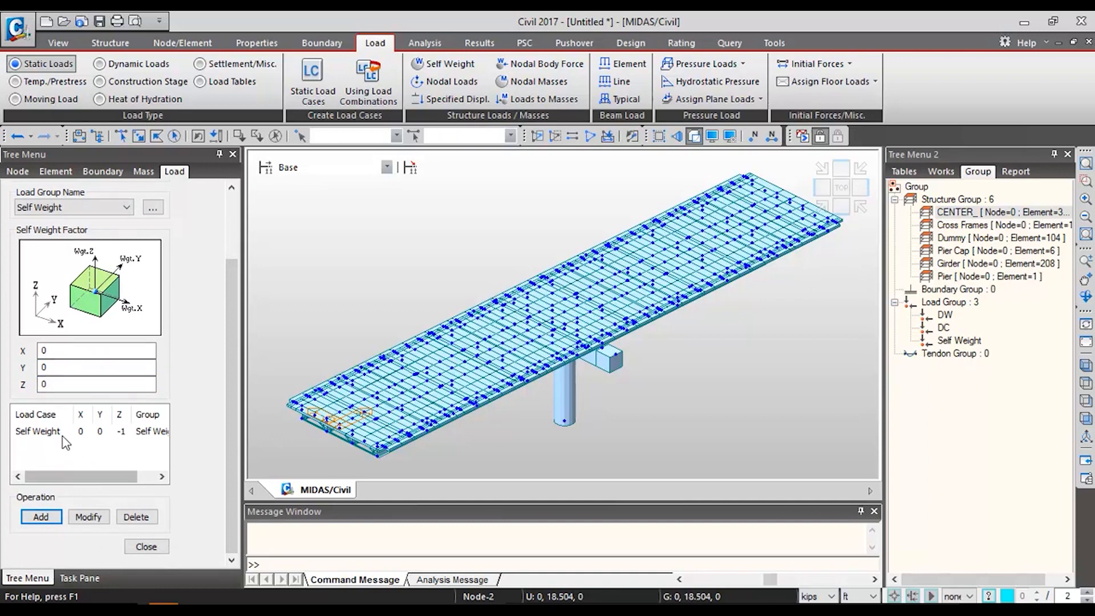
{"action": "left_click", "coordinate": [142, 548]}
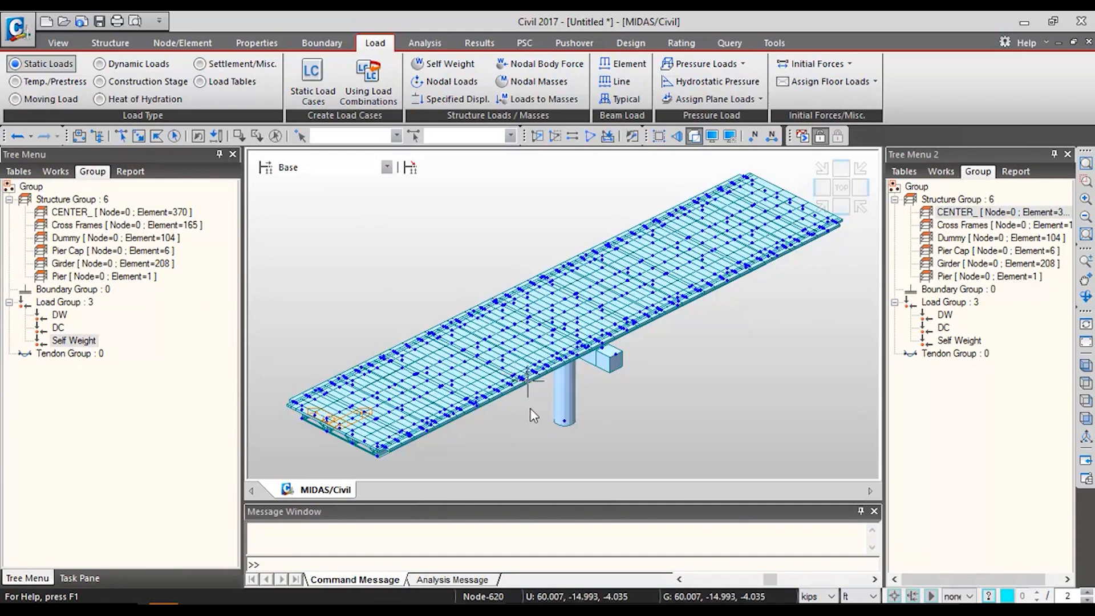
- Check the pier and superstructure in end view and side elevation, and return to the isometric view
{"action": "left_click", "coordinate": [823, 189]}
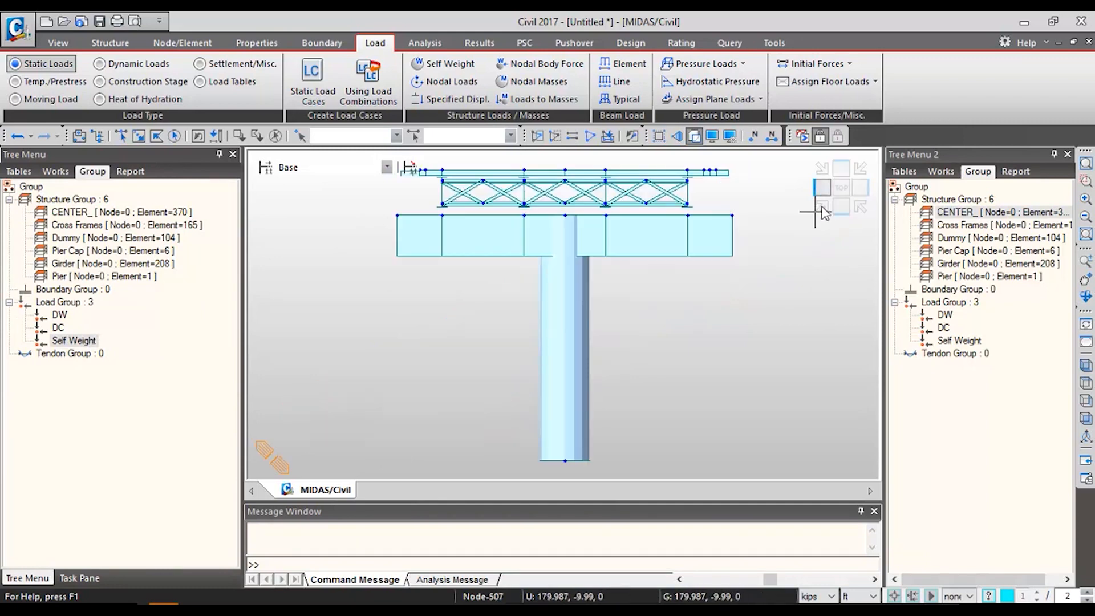
{"action": "left_click", "coordinate": [836, 207]}
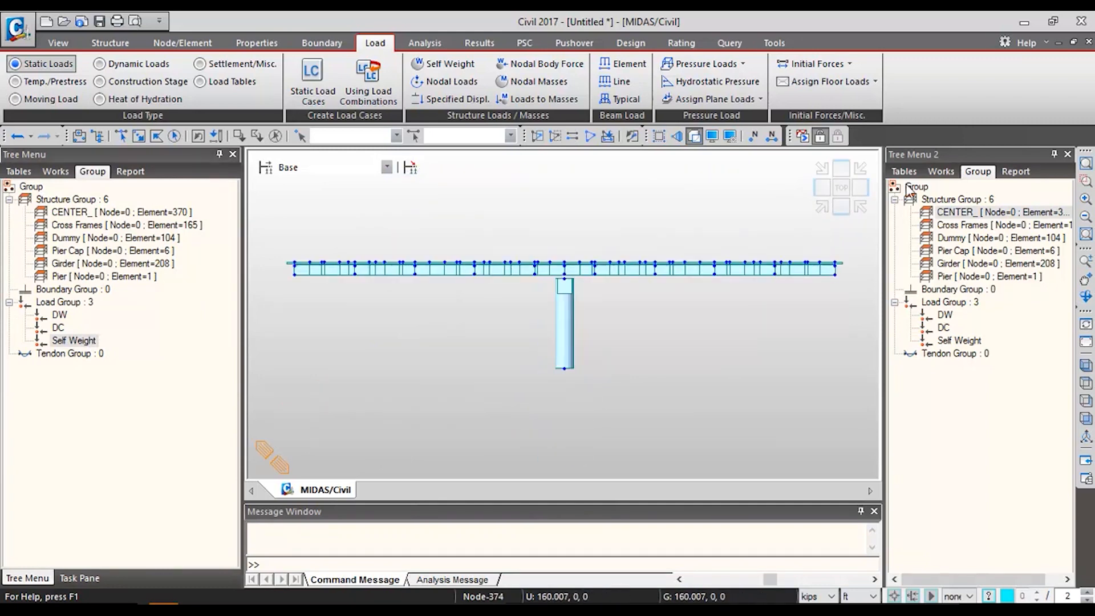
{"action": "left_click", "coordinate": [824, 204]}
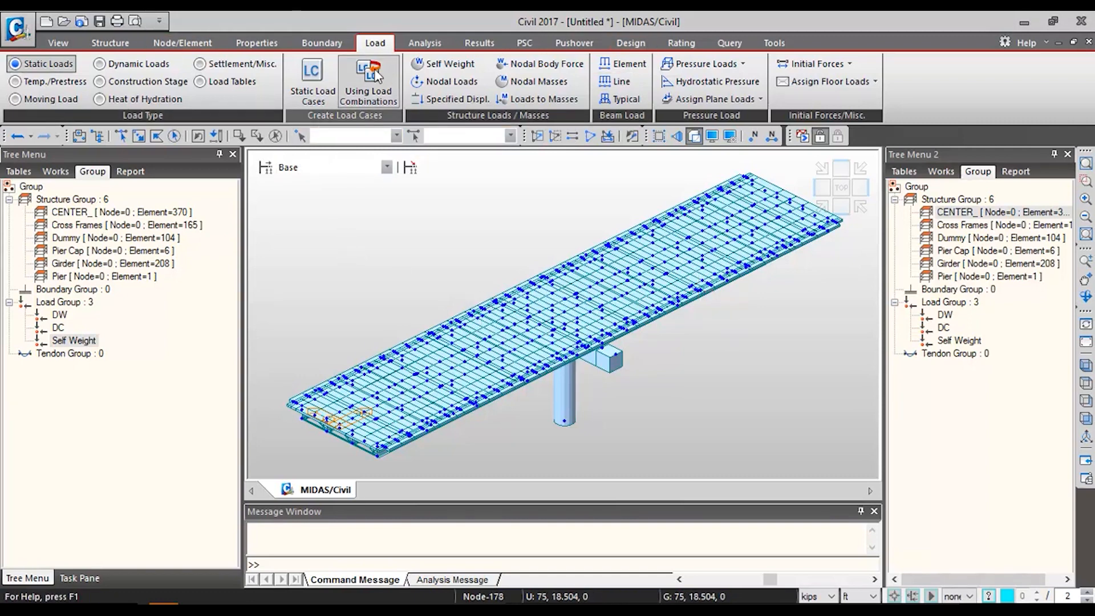
- Open the static load case definitions
{"action": "left_click", "coordinate": [313, 82]}
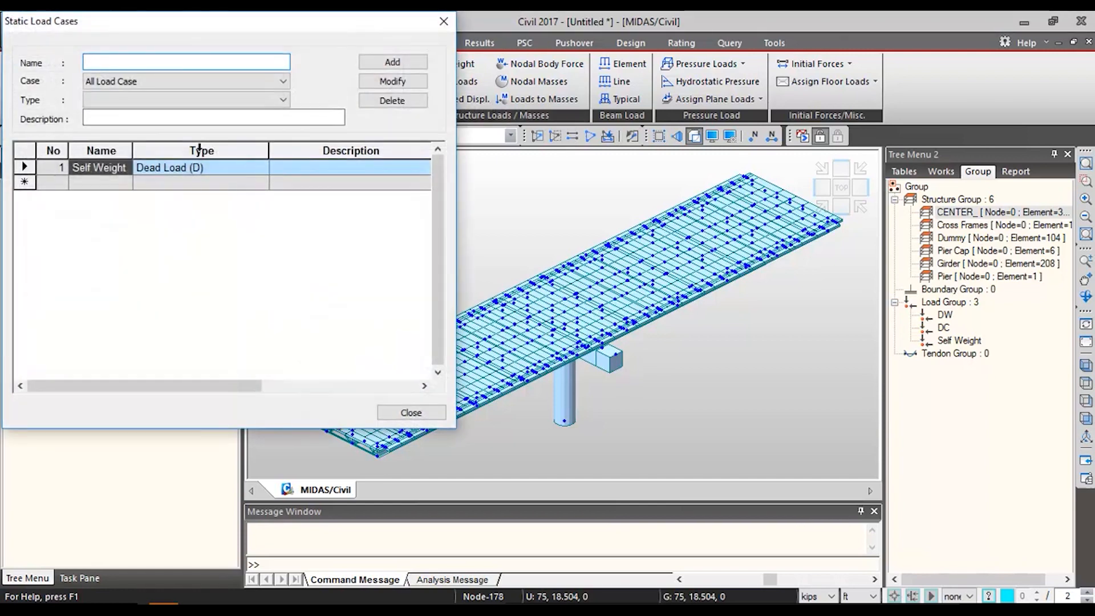
- Add a static load case named Wet Concrete with type Construction Stage Load (CS) and close the load case definitions
{"action": "type", "text": "Wet Concrete"}
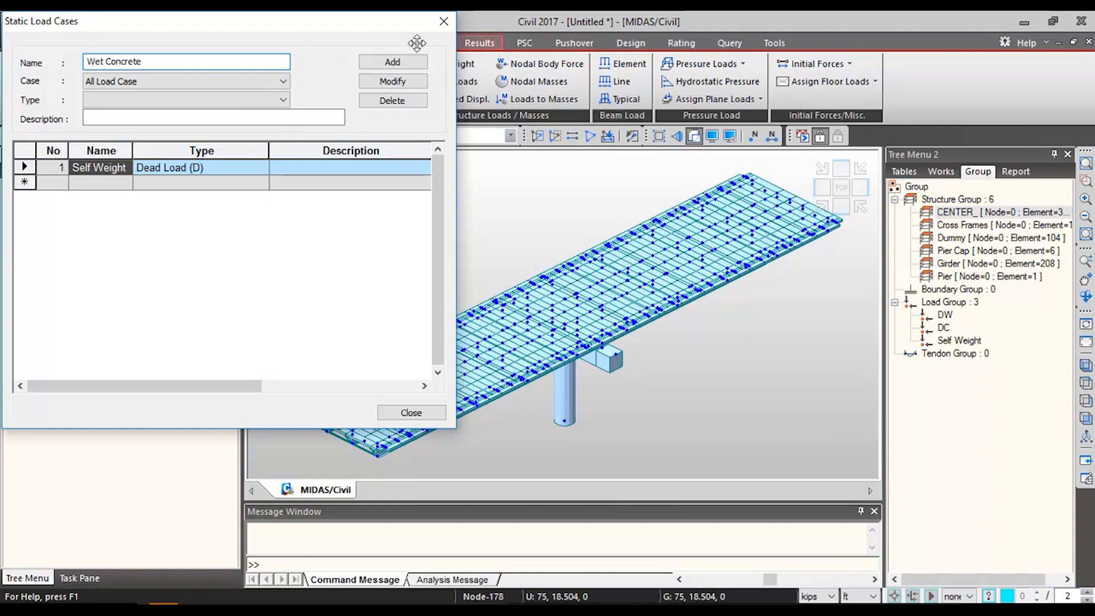
{"action": "left_click", "coordinate": [240, 104]}
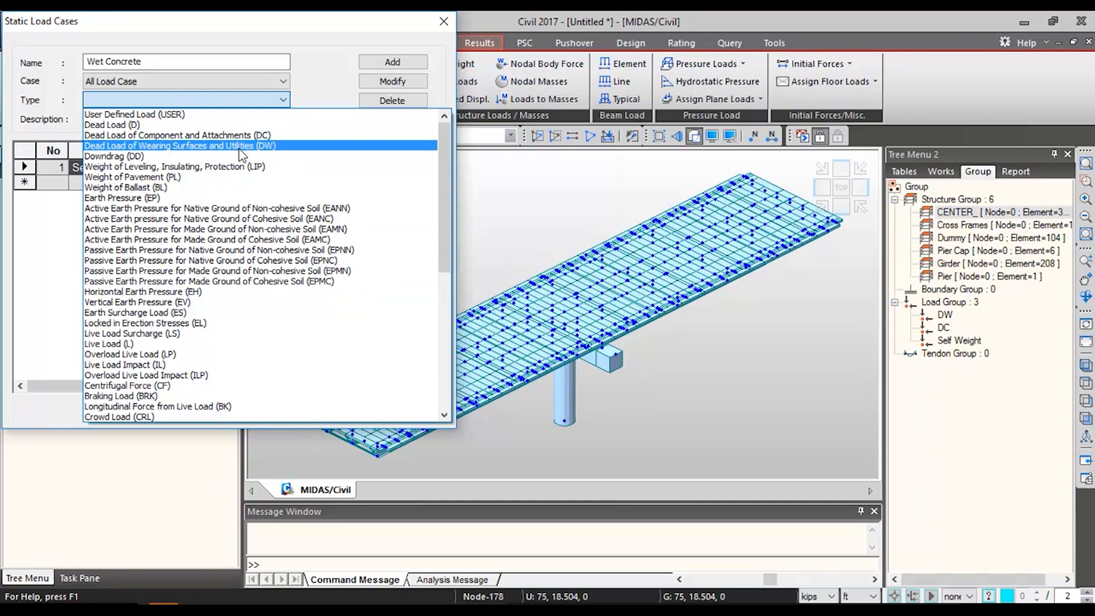
{"action": "left_click", "coordinate": [243, 100]}
{"action": "left_click", "coordinate": [241, 100]}
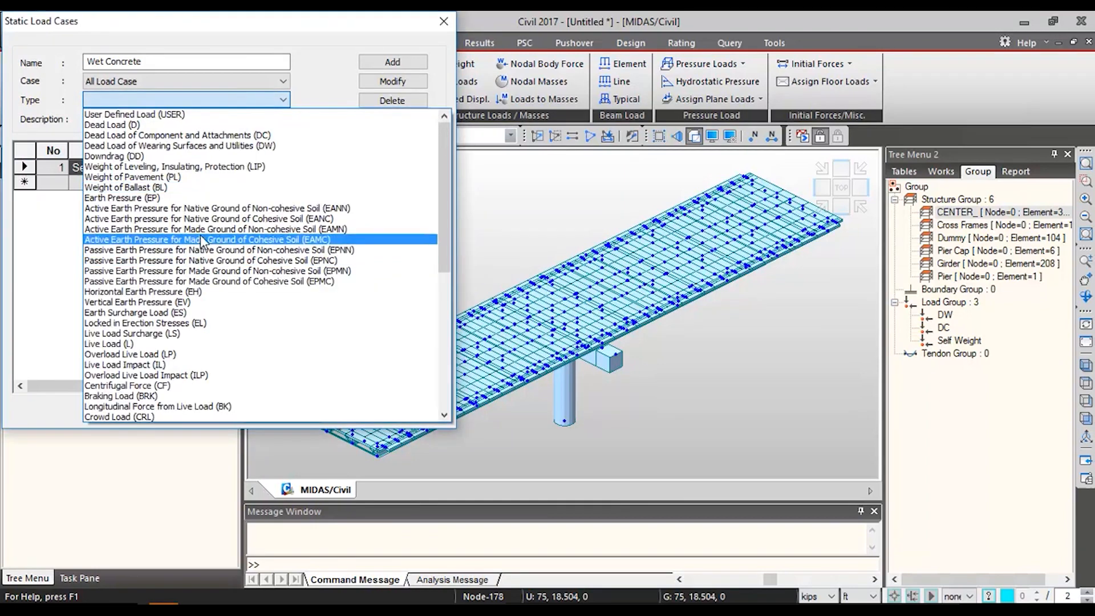
{"action": "scroll", "coordinate": [237, 314], "scroll_direction": "down", "scroll_amount": 1}
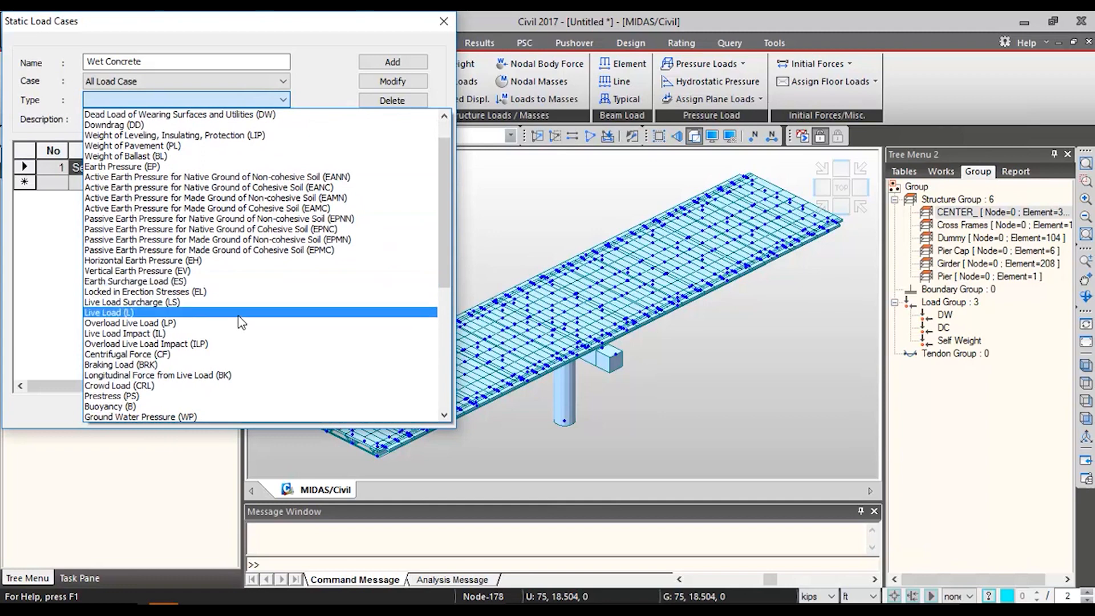
{"action": "key", "text": "Down"}
{"action": "key", "text": "Down"}
{"action": "key", "text": "Down"}
{"action": "key", "text": "Down"}
{"action": "key", "text": "Down"}
{"action": "key", "text": "Down"}
{"action": "key", "text": "Down"}
{"action": "key", "text": "Down"}
{"action": "key", "text": "Down"}
{"action": "key", "text": "Down"}
{"action": "key", "text": "Down"}
{"action": "key", "text": "Down"}
{"action": "key", "text": "Down"}
{"action": "key", "text": "Down"}
{"action": "key", "text": "Down"}
{"action": "key", "text": "Down"}
{"action": "key", "text": "Down"}
{"action": "key", "text": "Down"}
{"action": "key", "text": "Down"}
{"action": "key", "text": "Down"}
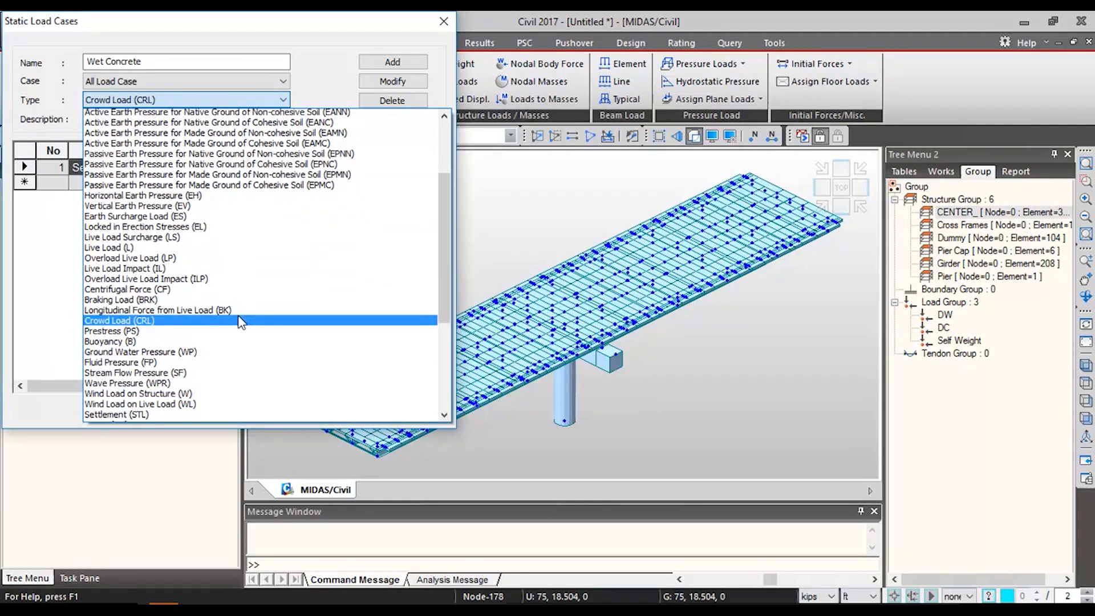
{"action": "key", "text": "Down"}
{"action": "key", "text": "Down"}
{"action": "key", "text": "Down"}
{"action": "key", "text": "Down"}
{"action": "key", "text": "Down"}
{"action": "key", "text": "Down"}
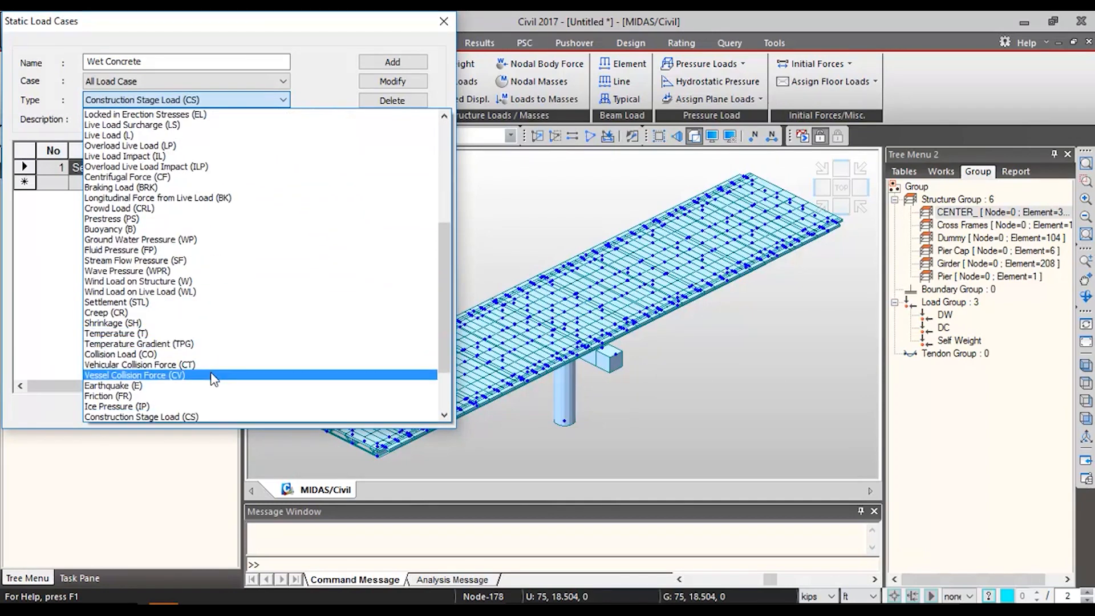
{"action": "left_click", "coordinate": [208, 415]}
{"action": "left_click", "coordinate": [163, 119]}
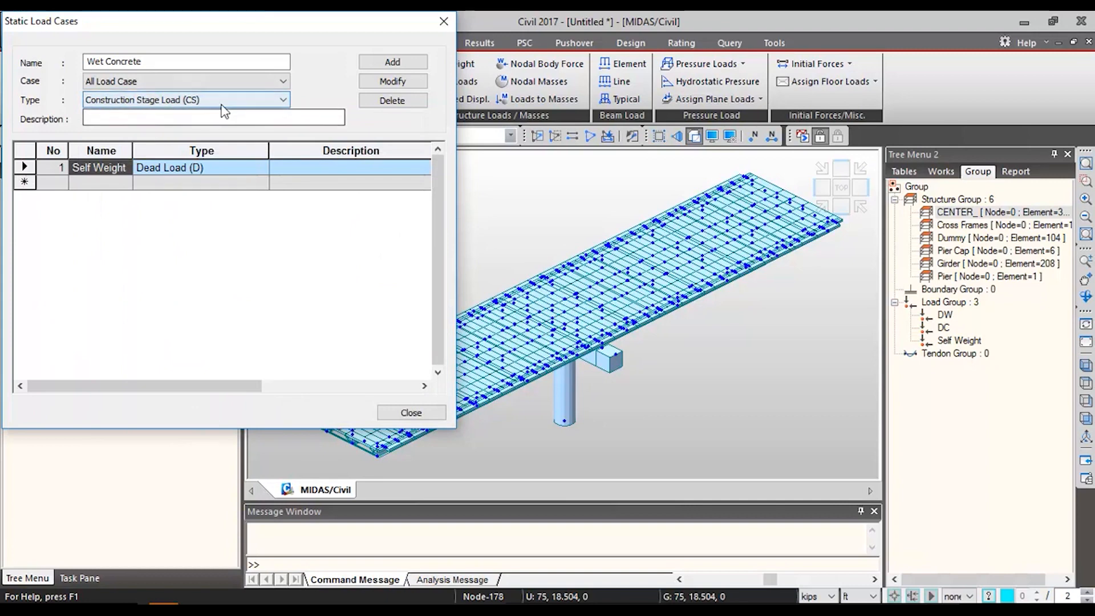
{"action": "left_click", "coordinate": [371, 63]}
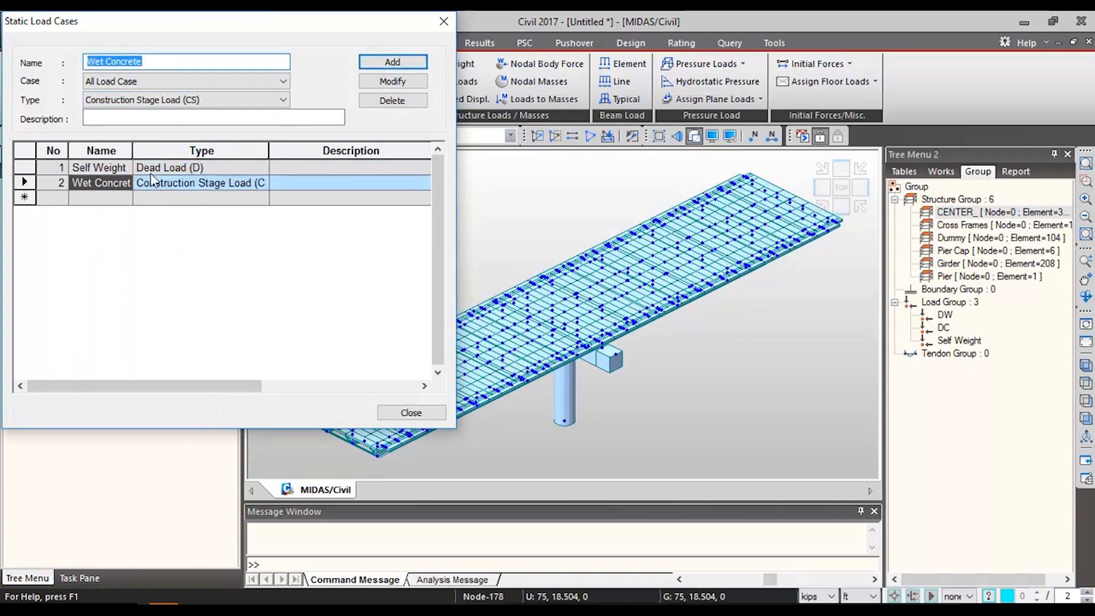
{"action": "left_click", "coordinate": [444, 21]}
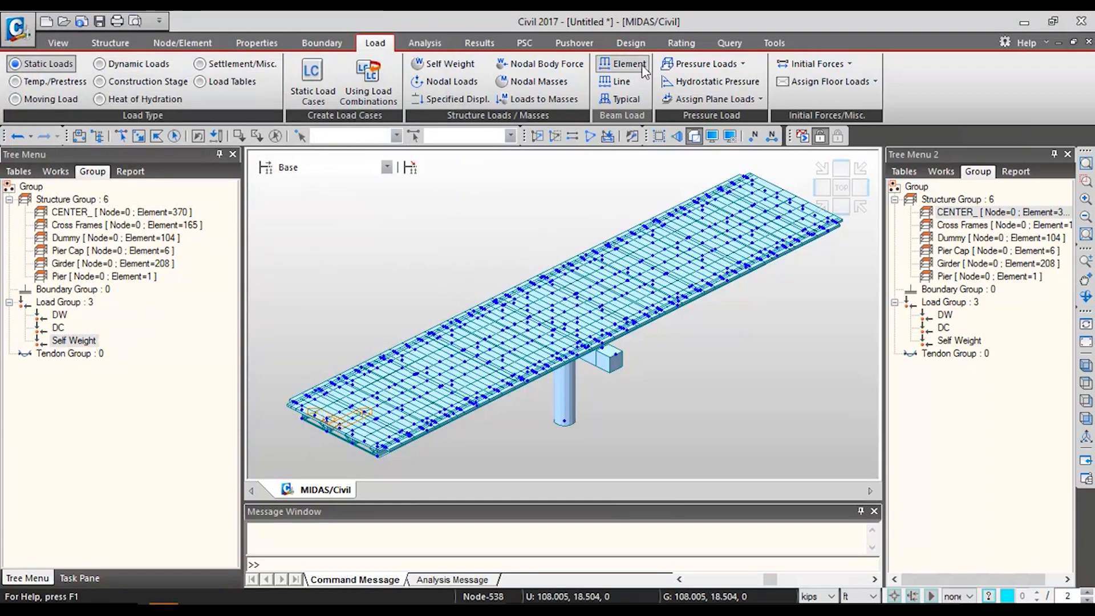
- Start assigning element beam loads and select all elements of the Girder structure group
{"action": "left_click", "coordinate": [623, 64]}
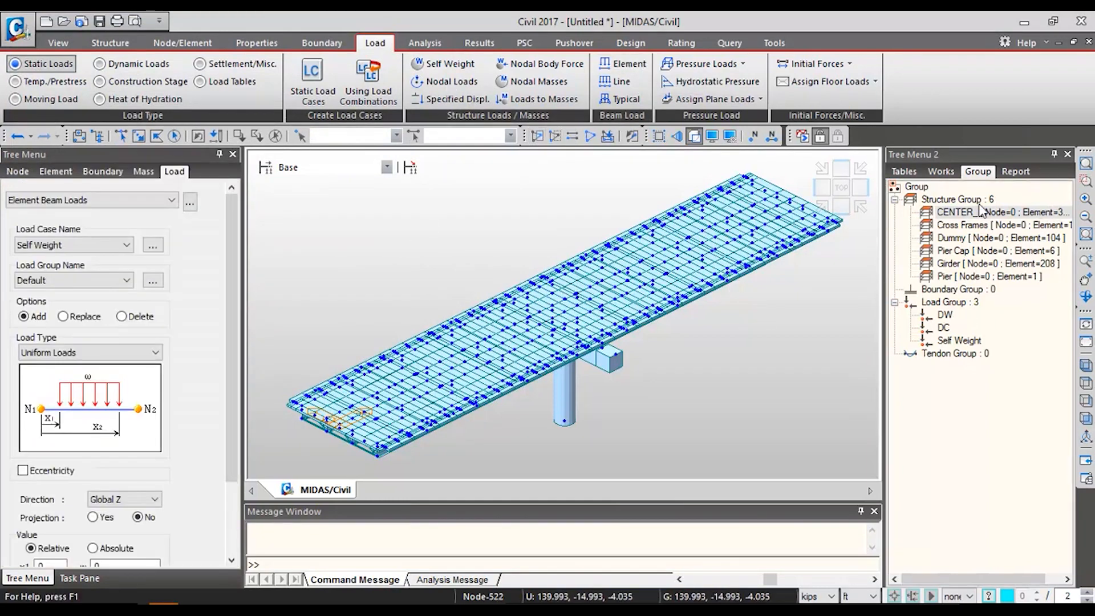
{"action": "left_click", "coordinate": [952, 263]}
{"action": "double_click", "coordinate": [946, 270]}
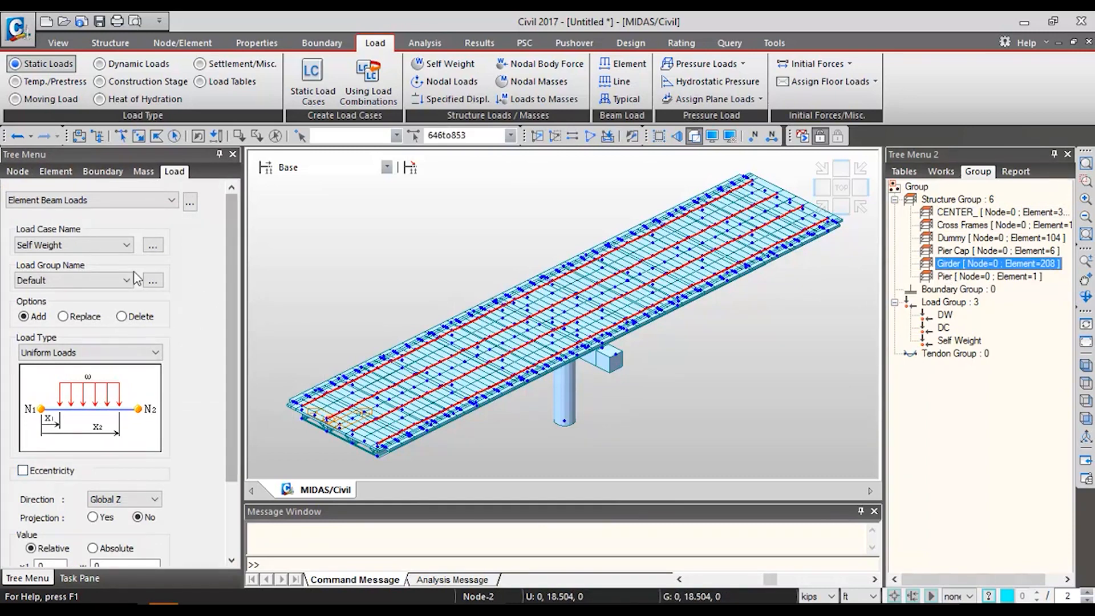
- Define a new load group named Wet Concrete
{"action": "left_click", "coordinate": [112, 281]}
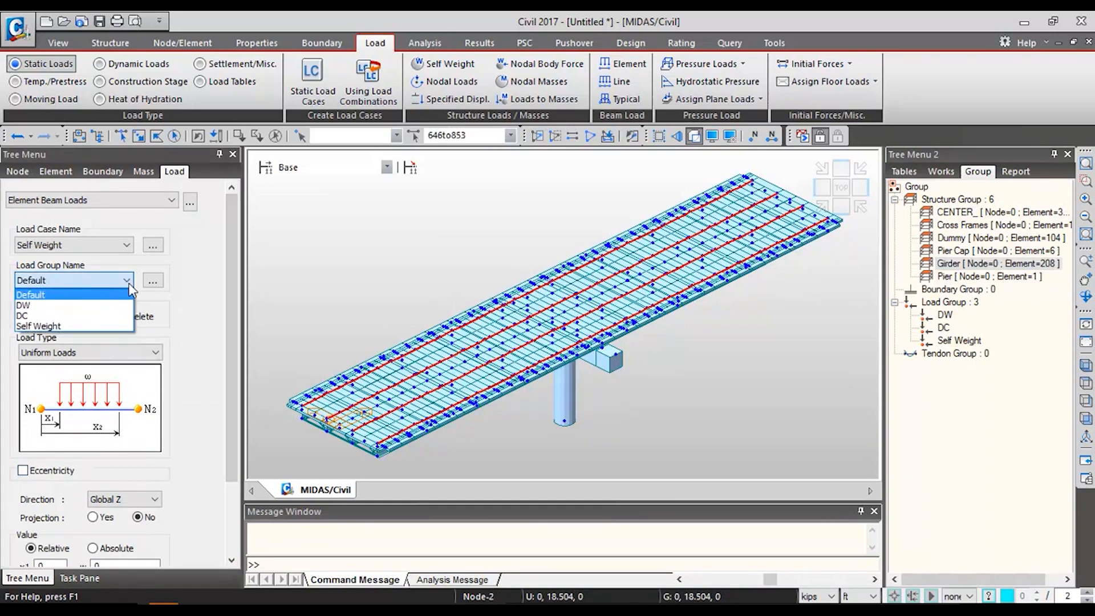
{"action": "left_click", "coordinate": [138, 291]}
{"action": "left_click", "coordinate": [152, 280]}
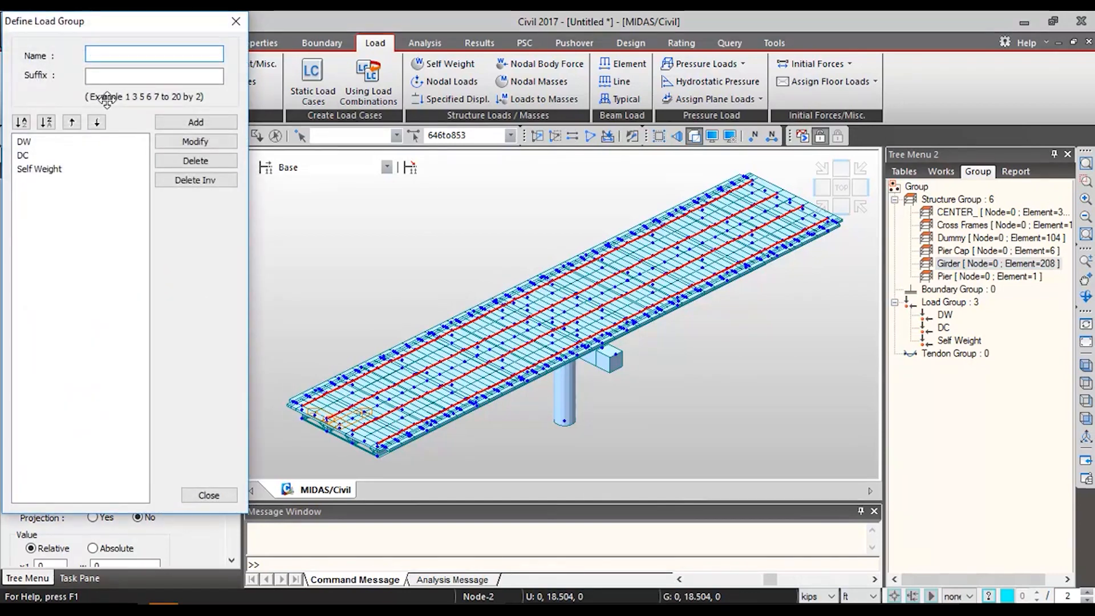
{"action": "type", "text": "WE"}
{"action": "left_click", "coordinate": [229, 121]}
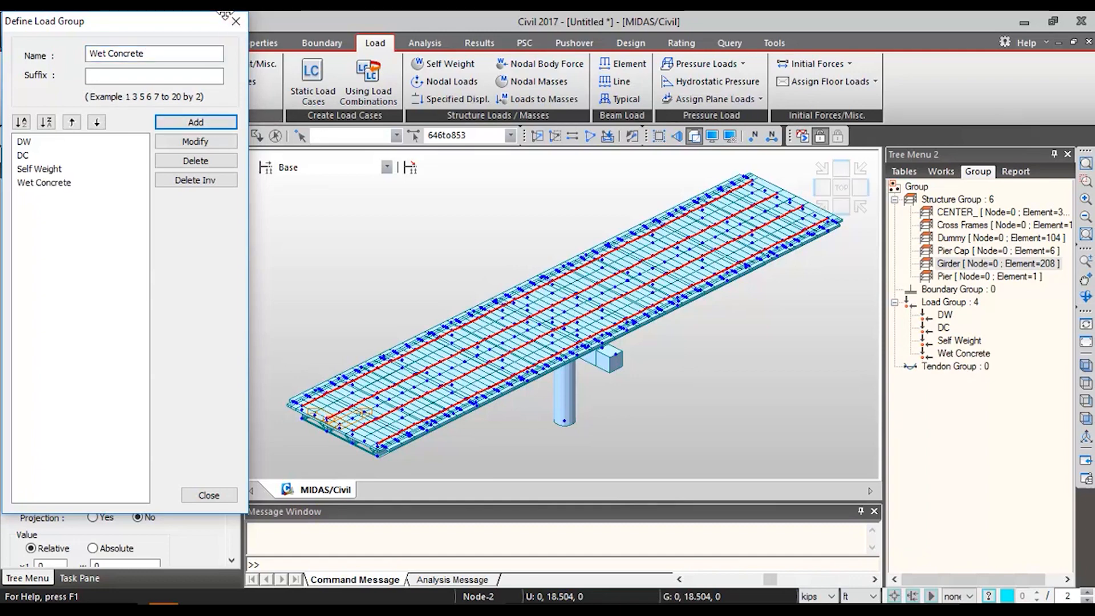
{"action": "left_click", "coordinate": [234, 21]}
- Apply a uniform Global Z beam load of -1.1 kips/ft to the selected girders under the Wet Concrete load group
{"action": "left_click", "coordinate": [91, 281]}
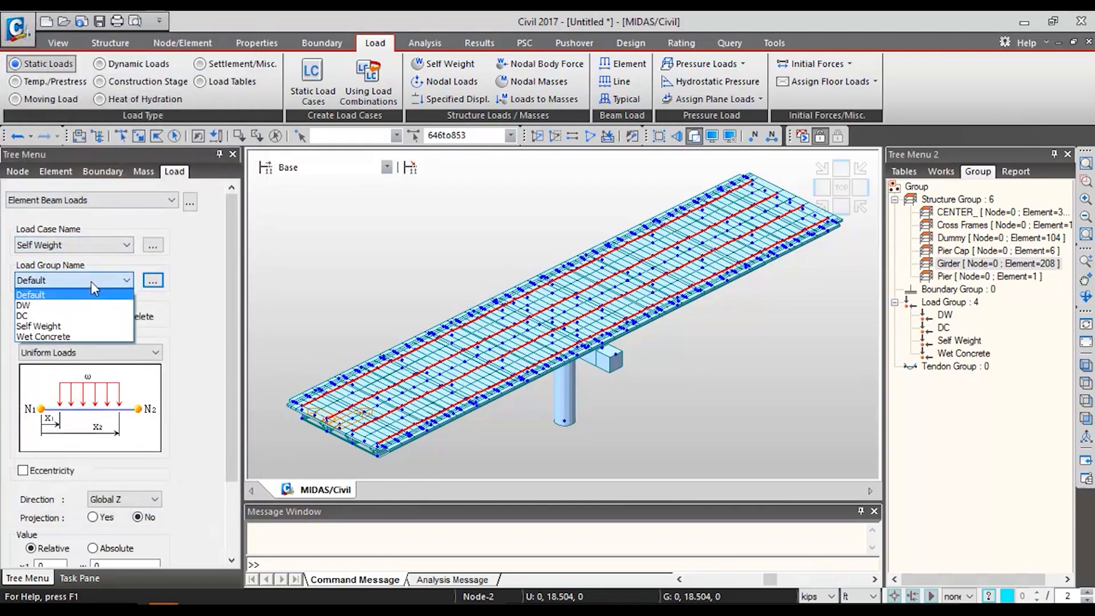
{"action": "left_click", "coordinate": [43, 337]}
{"action": "left_click_drag", "start_coordinate": [227, 340], "coordinate": [220, 450]}
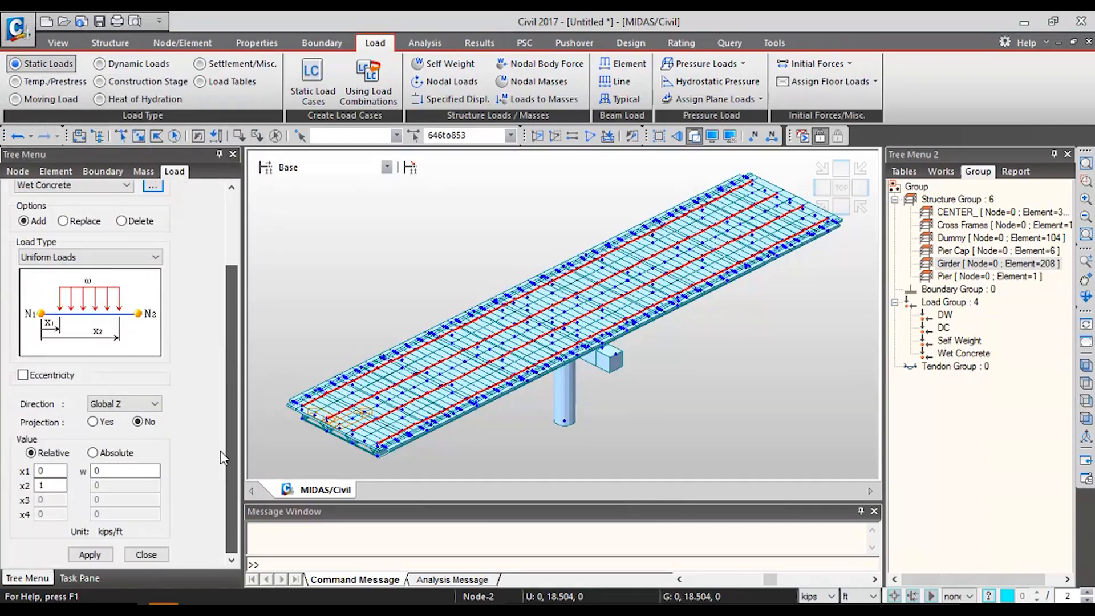
{"action": "double_click", "coordinate": [97, 470]}
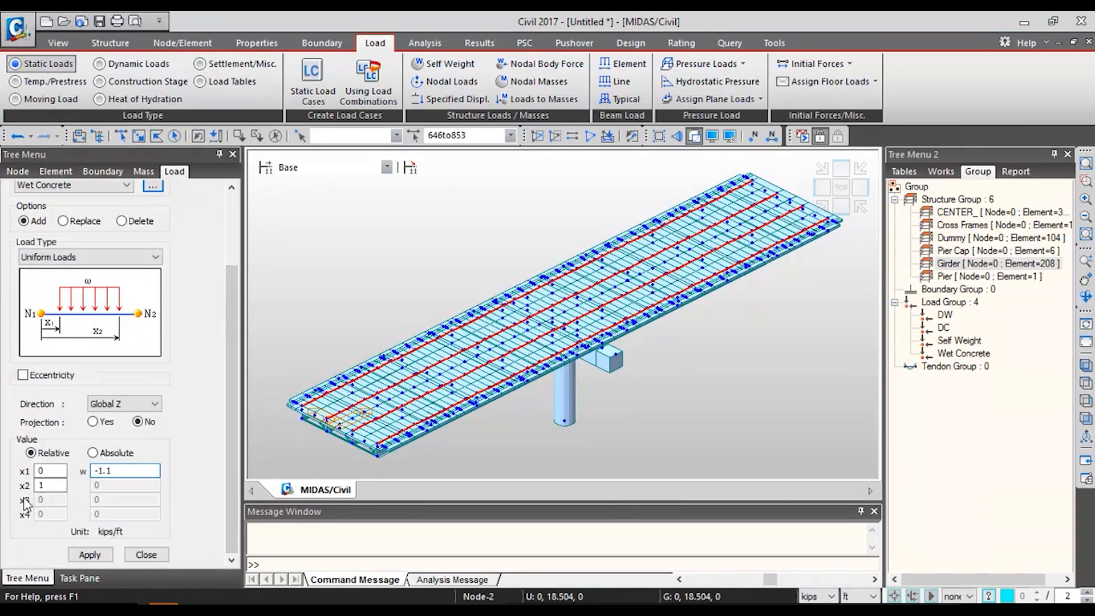
{"action": "left_click", "coordinate": [100, 553]}
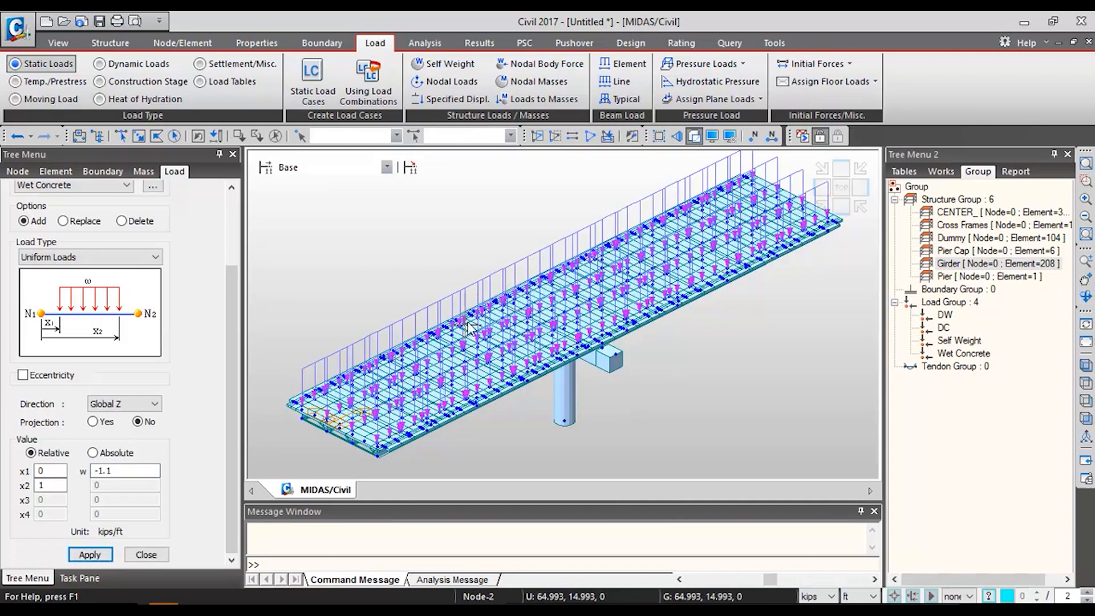
{"action": "left_click", "coordinate": [156, 552]}
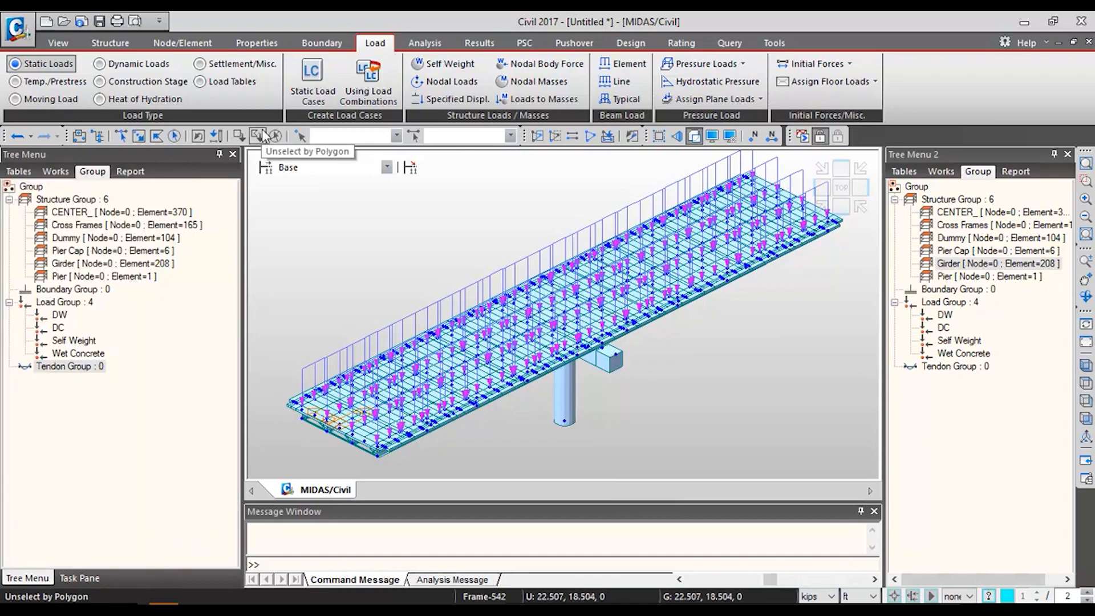
- Create a new boundary group named Supports
{"action": "right_click", "coordinate": [75, 290]}
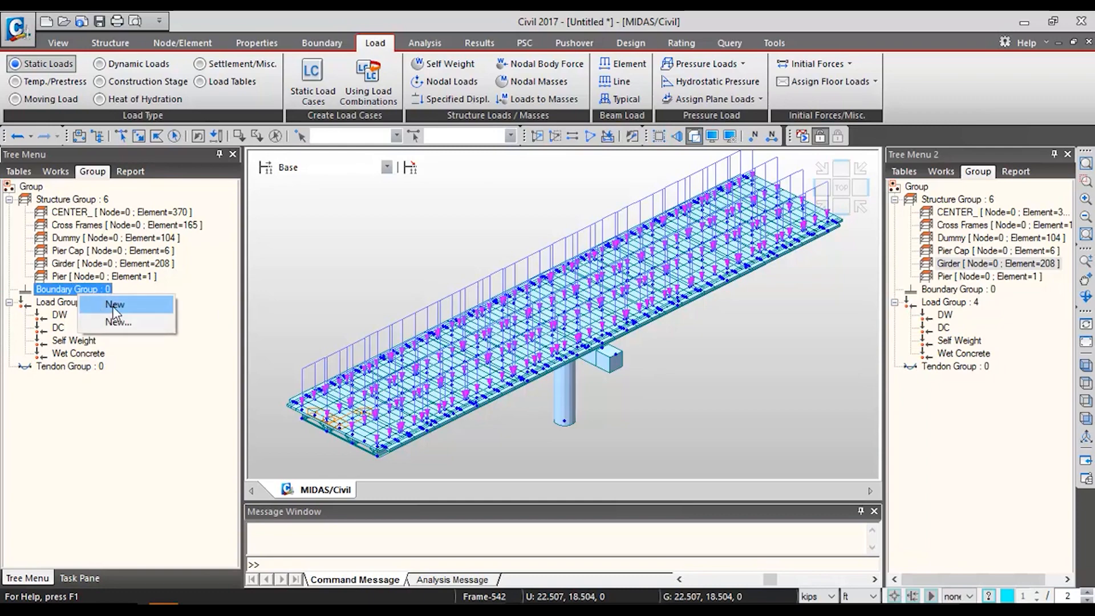
{"action": "left_click", "coordinate": [114, 304]}
{"action": "type", "text": "Supports"}
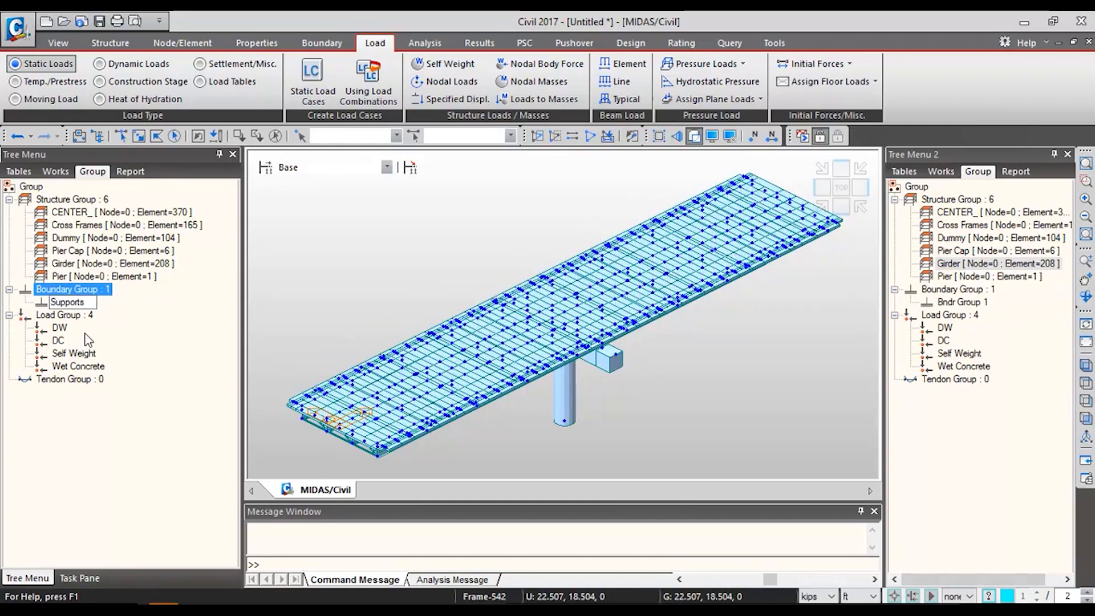
{"action": "key", "text": "Return"}
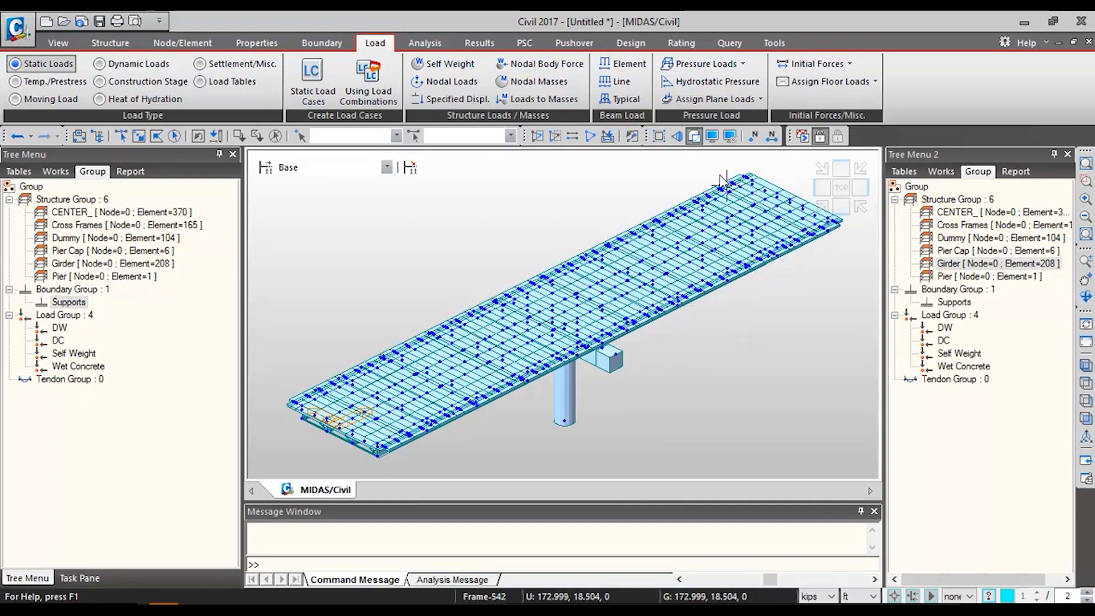
- Display the model as wireframe and start defining supports with Supports as the boundary group
{"action": "left_click", "coordinate": [695, 136]}
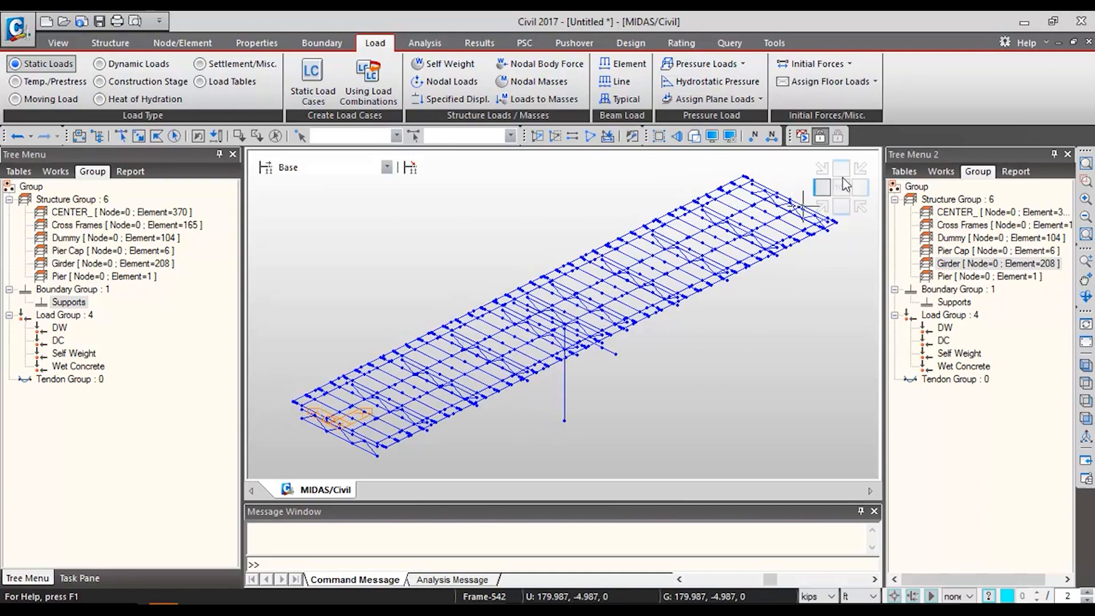
{"action": "left_click", "coordinate": [822, 208]}
{"action": "scroll", "coordinate": [393, 440], "scroll_direction": "down", "scroll_amount": 1}
{"action": "scroll", "coordinate": [393, 411], "scroll_direction": "up", "scroll_amount": 7}
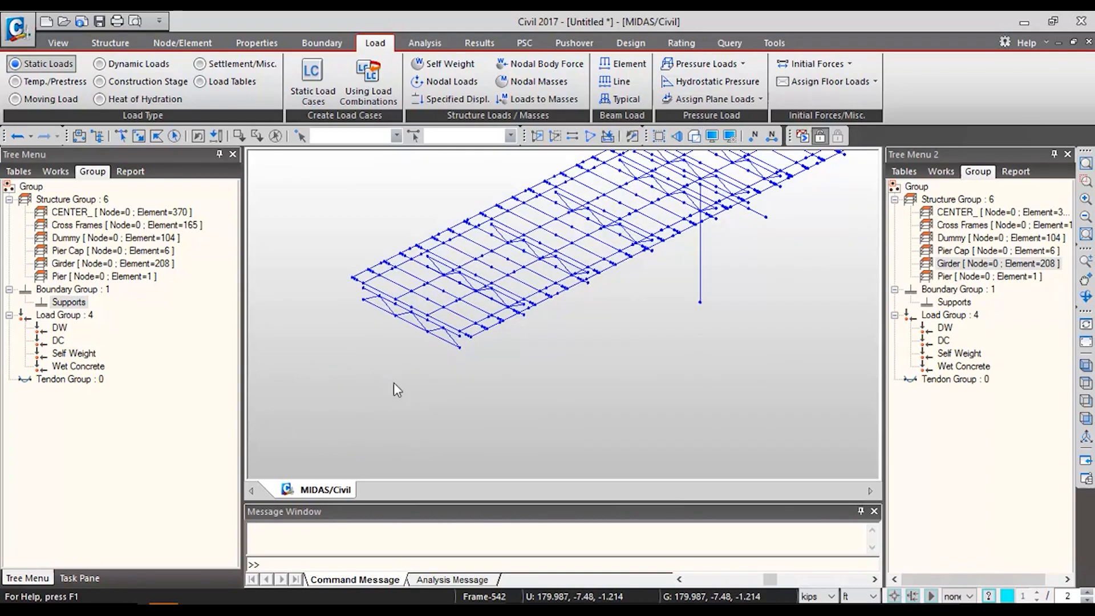
{"action": "middle_click_drag", "start_coordinate": [451, 237], "coordinate": [512, 392]}
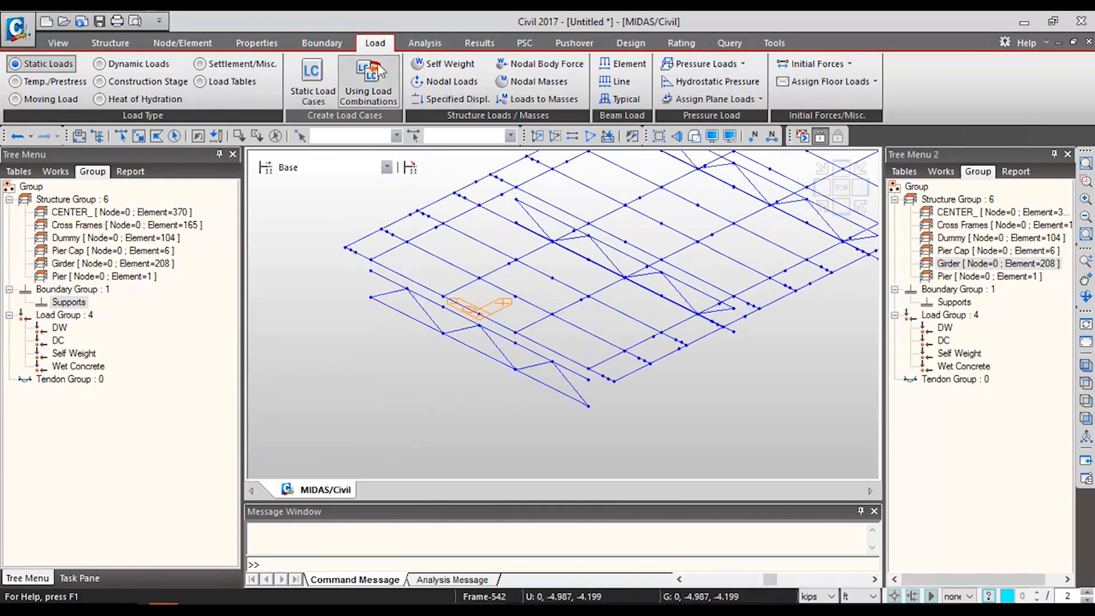
{"action": "left_click", "coordinate": [321, 43]}
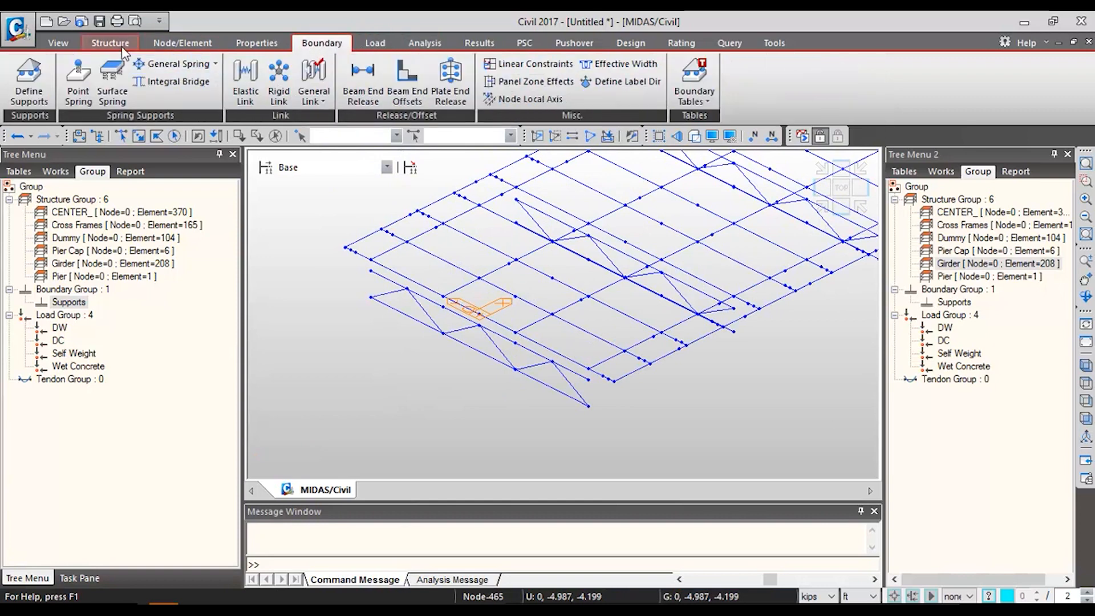
{"action": "left_click", "coordinate": [28, 83]}
{"action": "left_click", "coordinate": [85, 245]}
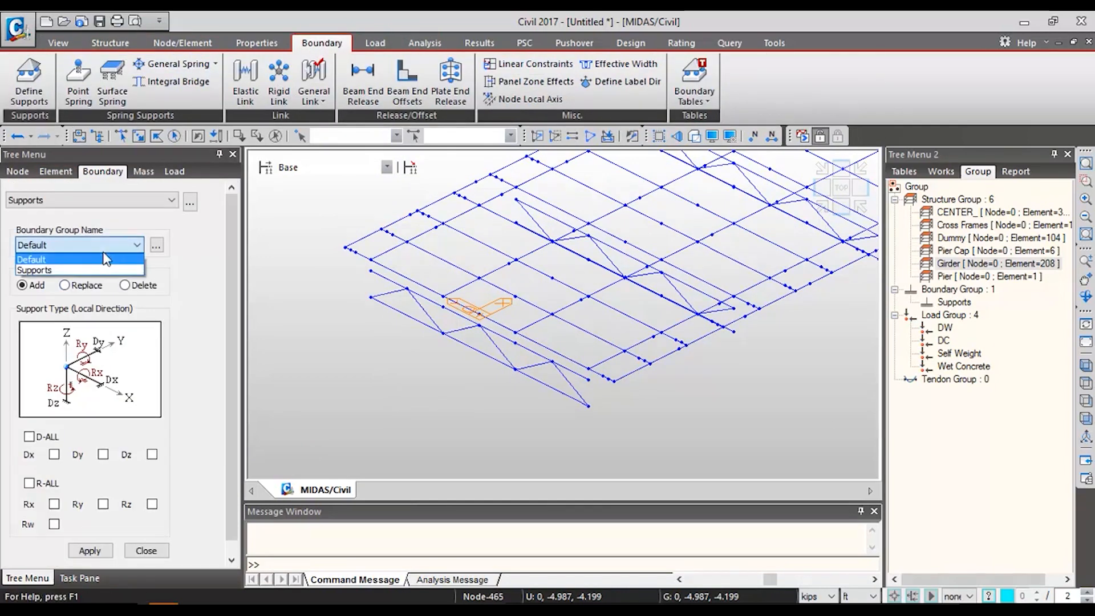
{"action": "left_click", "coordinate": [80, 266]}
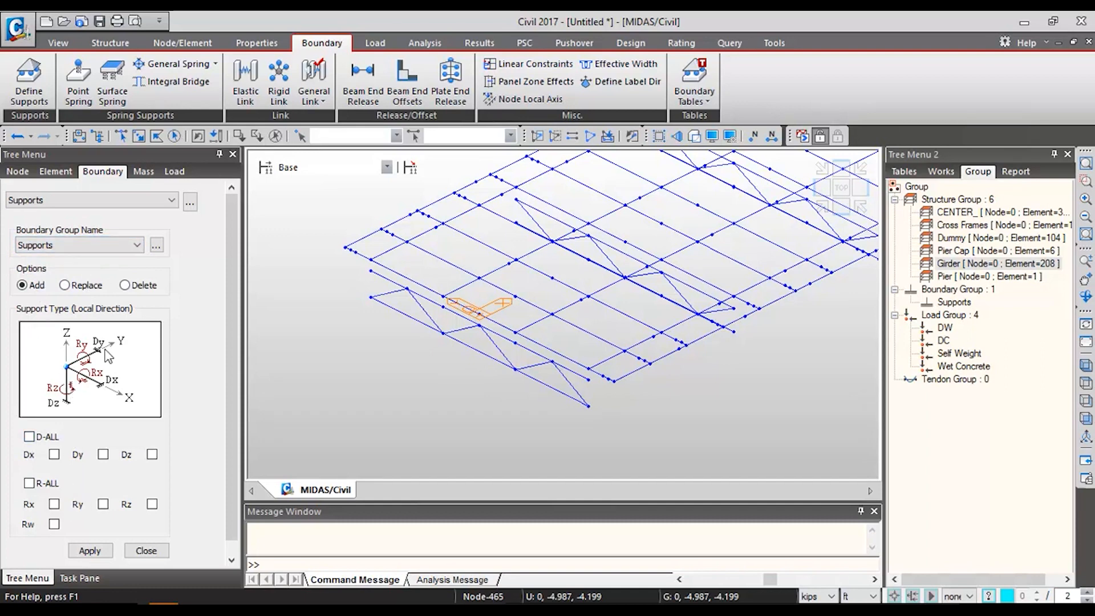
- Assign supports restrained in Dz only to nodes 4, 7 and 8 at the near end of the girders
{"action": "left_click", "coordinate": [120, 135]}
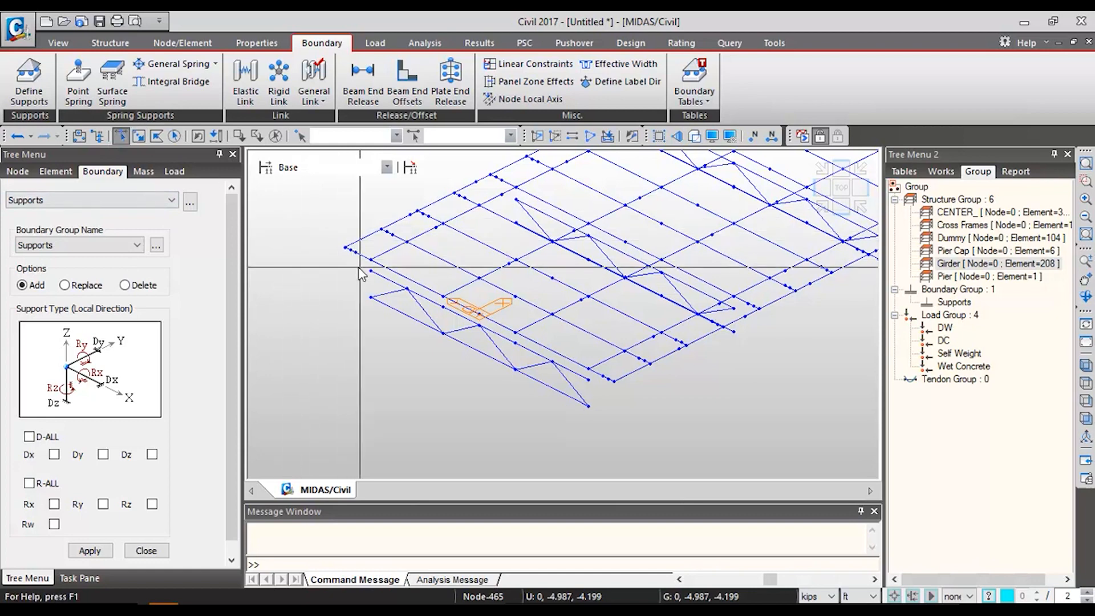
{"action": "left_click", "coordinate": [374, 258]}
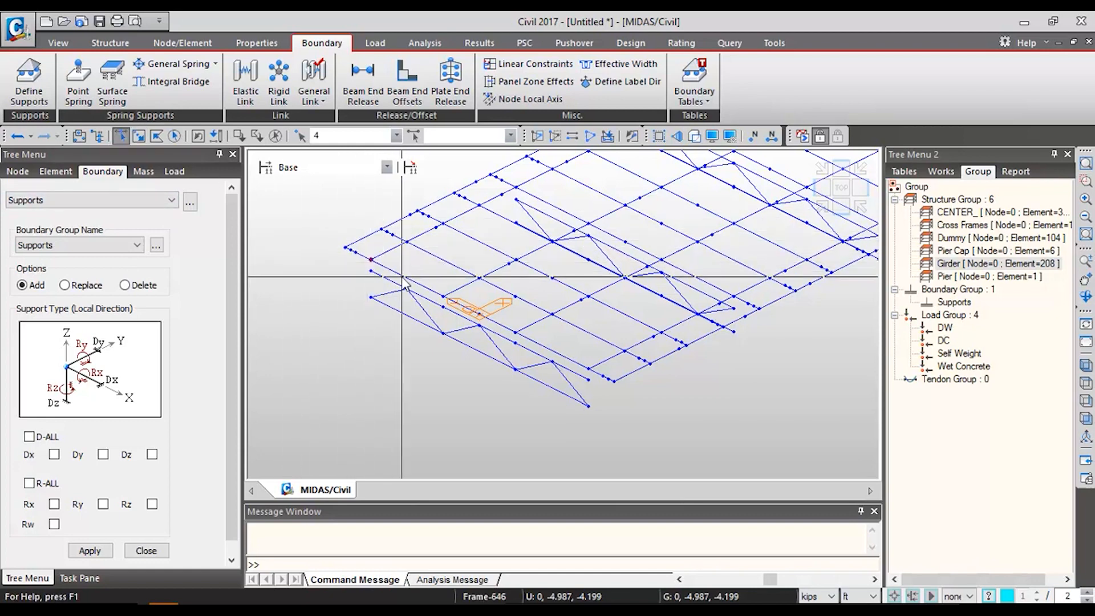
{"action": "left_click", "coordinate": [515, 333]}
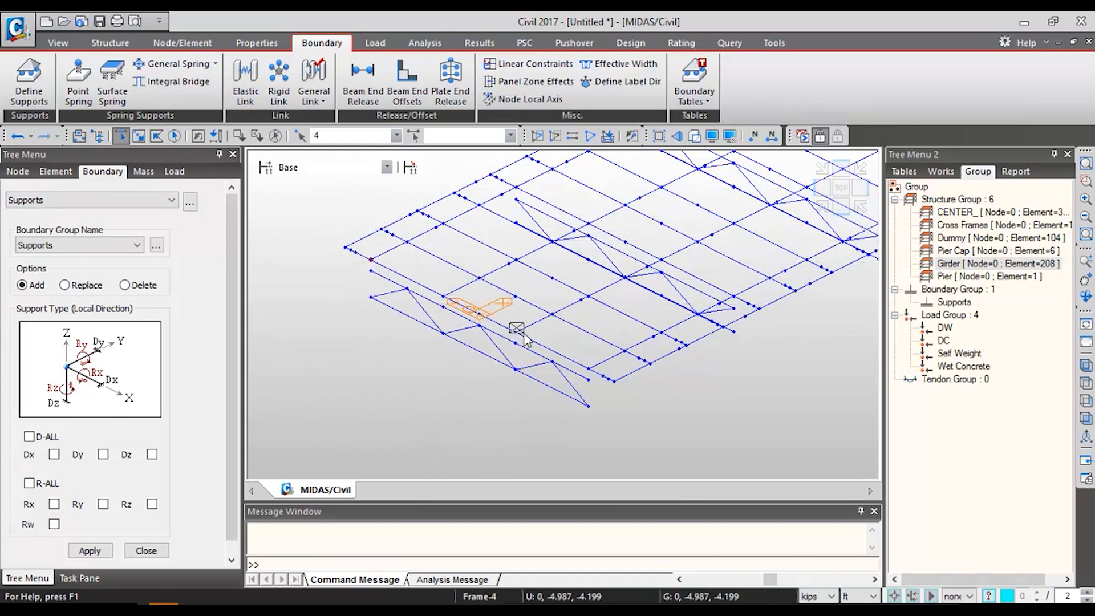
{"action": "left_click", "coordinate": [592, 369]}
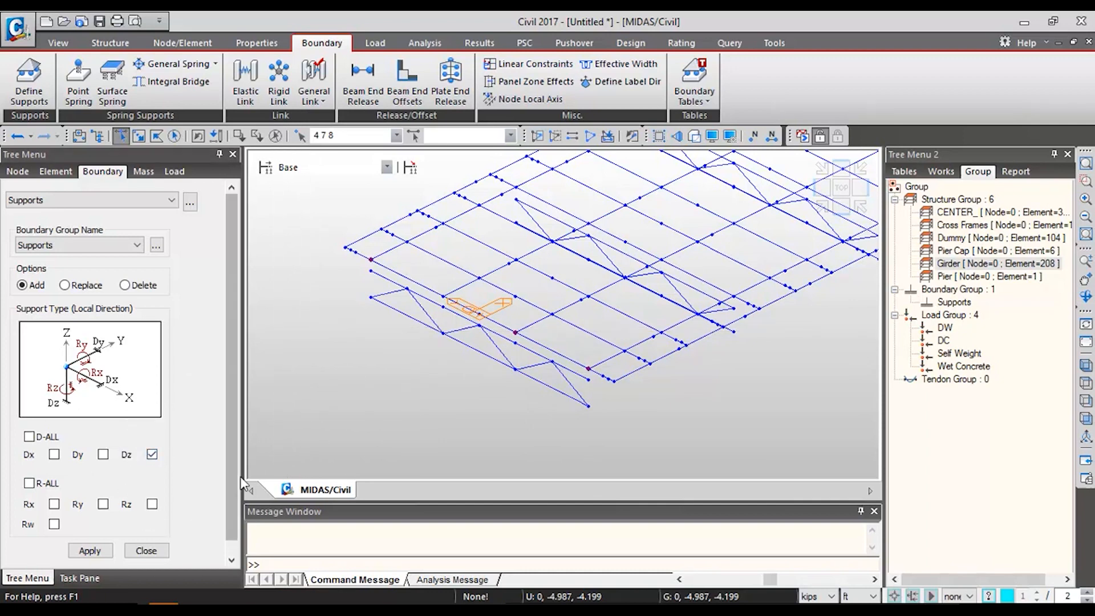
{"action": "left_click", "coordinate": [91, 551]}
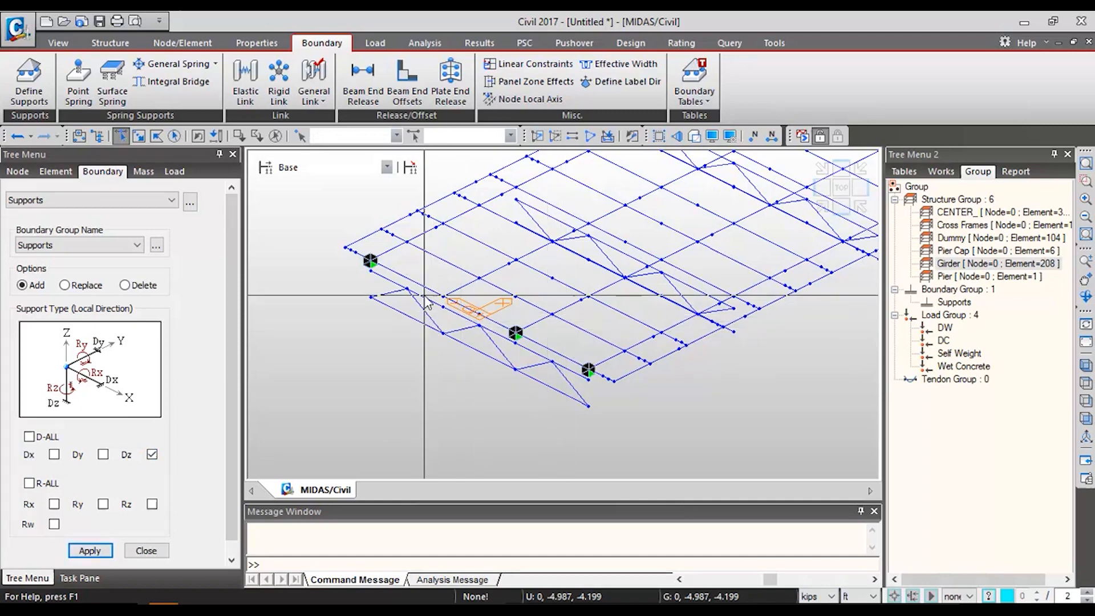
- Assign a support restrained in Dy and Dz to node 5, the second girder's end node
{"action": "left_click", "coordinate": [443, 297]}
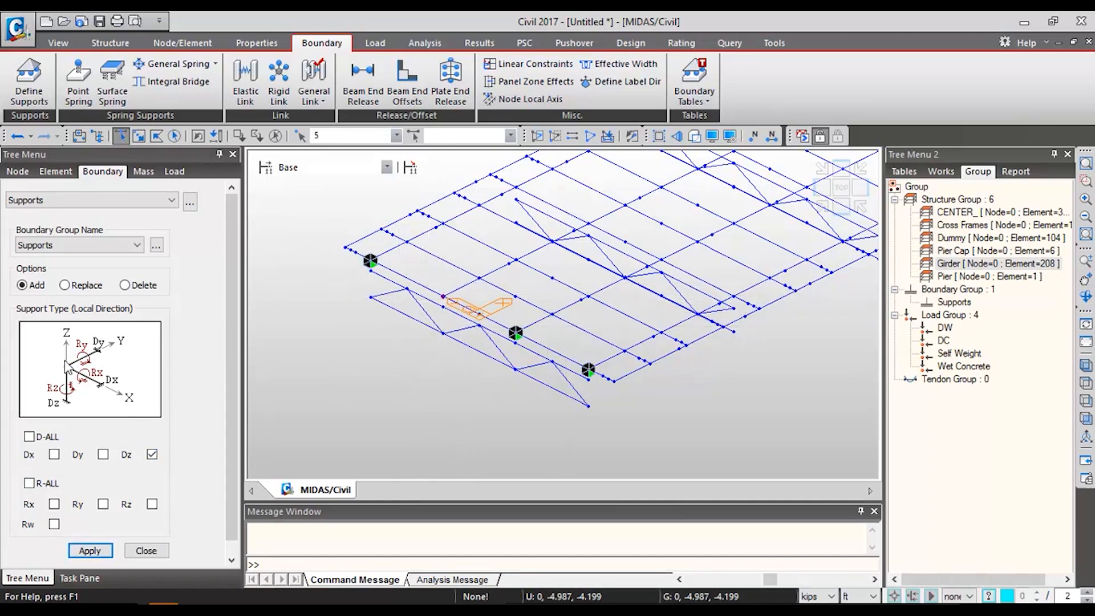
{"action": "left_click", "coordinate": [103, 454]}
{"action": "left_click", "coordinate": [90, 550]}
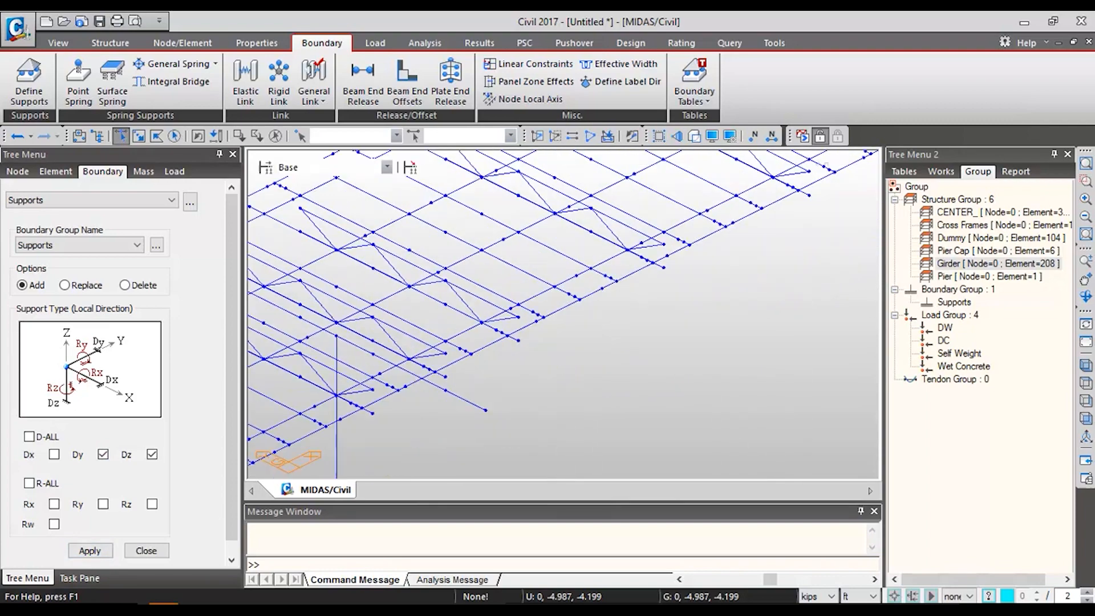
- Assign supports restrained in Dz only to the first, third and fourth girder end nodes at the far end of the bridge
{"action": "middle_click_drag", "start_coordinate": [508, 247], "coordinate": [399, 450]}
{"action": "middle_click_drag", "start_coordinate": [626, 241], "coordinate": [379, 326]}
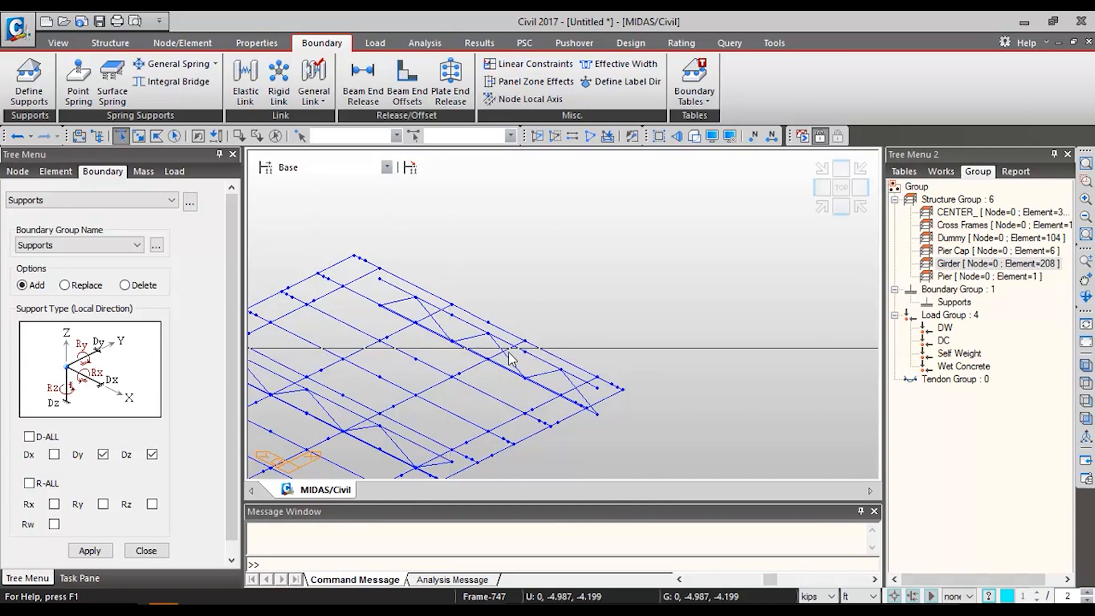
{"action": "left_click", "coordinate": [378, 265]}
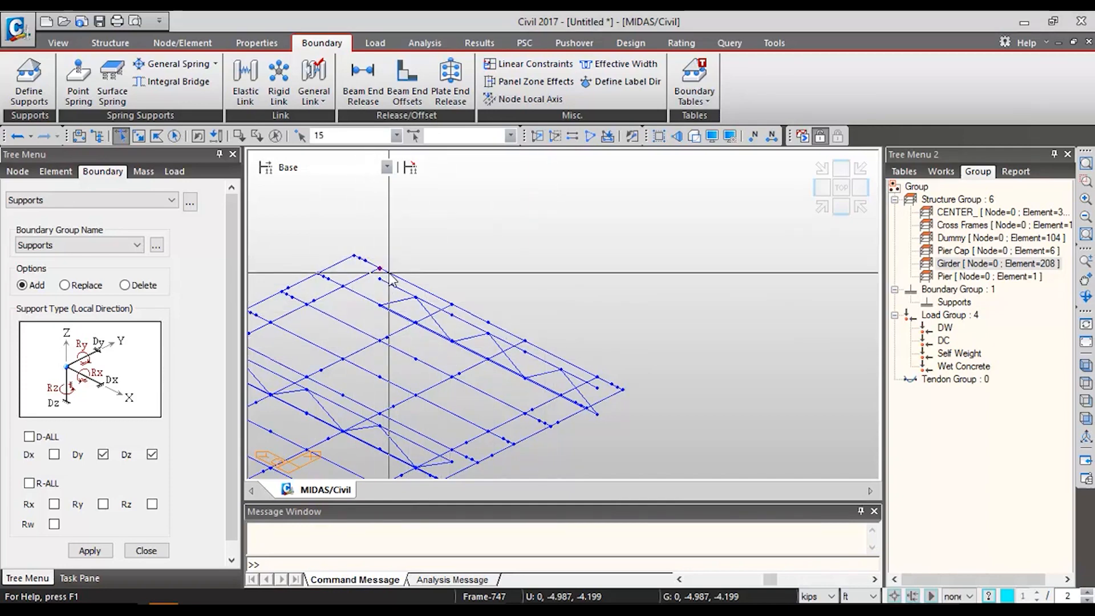
{"action": "left_click", "coordinate": [525, 341]}
{"action": "left_click", "coordinate": [597, 377]}
{"action": "left_click", "coordinate": [103, 455]}
{"action": "left_click", "coordinate": [93, 551]}
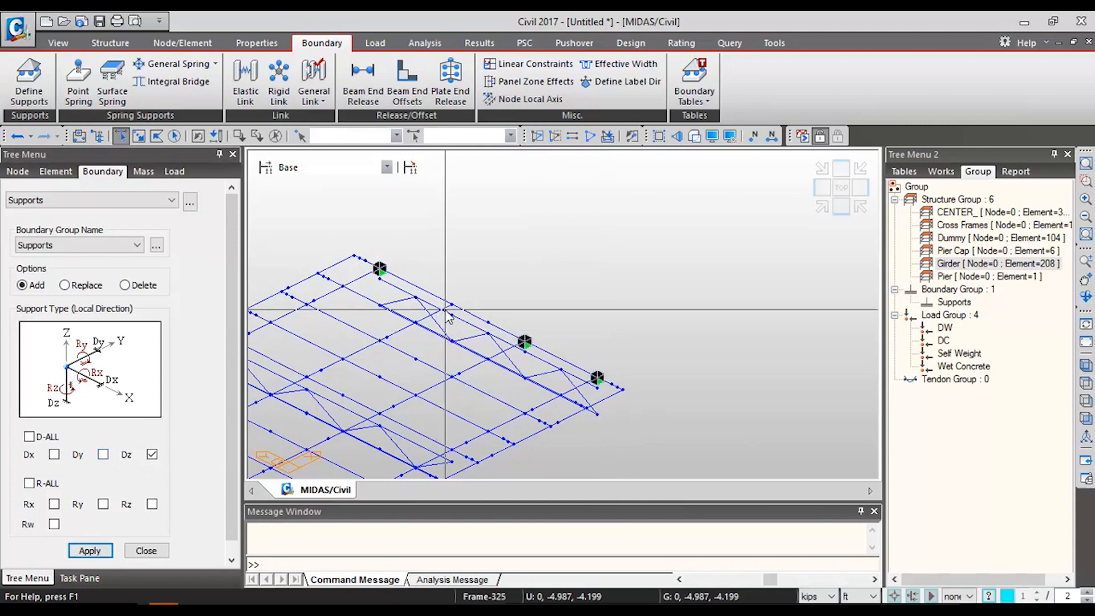
- Assign a support restrained in Dy and Dz to the second girder's end node at the far end
{"action": "left_click", "coordinate": [451, 304]}
{"action": "left_click", "coordinate": [102, 455]}
{"action": "left_click", "coordinate": [89, 551]}
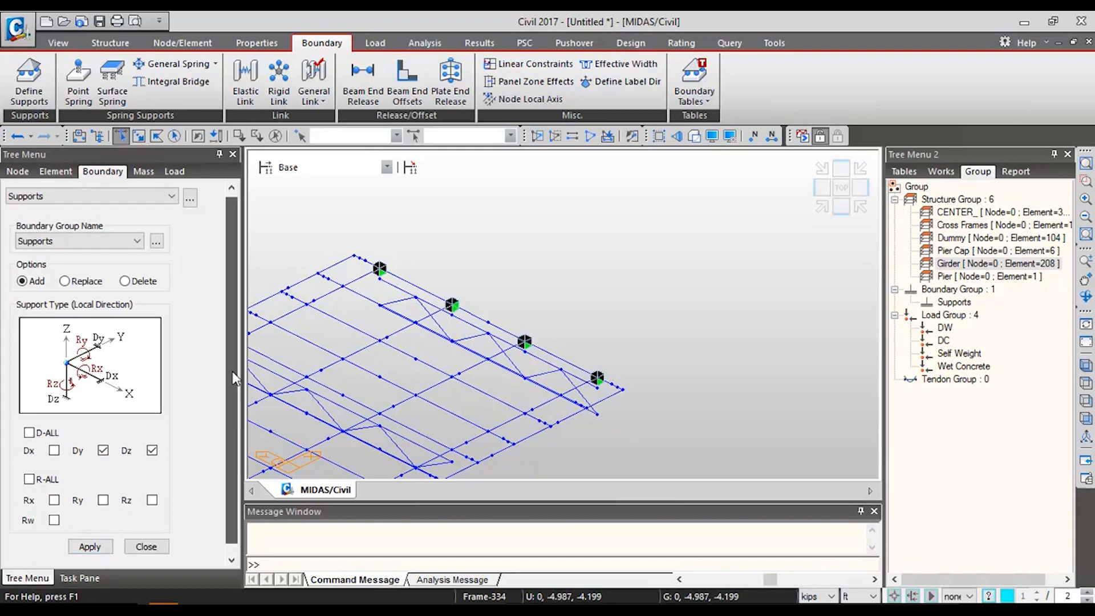
- Assign a fully fixed support, with all translations and rotations restrained, to the base node of the pier
{"action": "scroll", "coordinate": [231, 371], "scroll_direction": "down", "scroll_amount": 1}
{"action": "left_click", "coordinate": [29, 422]}
{"action": "left_click", "coordinate": [29, 468]}
{"action": "left_click", "coordinate": [840, 206]}
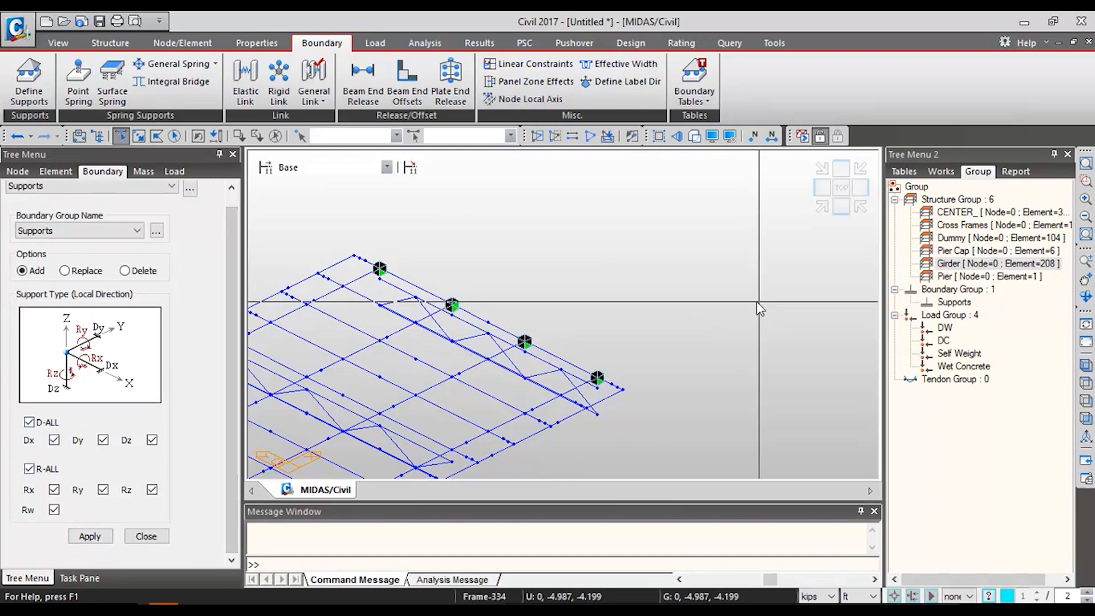
{"action": "left_click_drag", "start_coordinate": [532, 354], "coordinate": [587, 409]}
{"action": "left_click", "coordinate": [90, 537]}
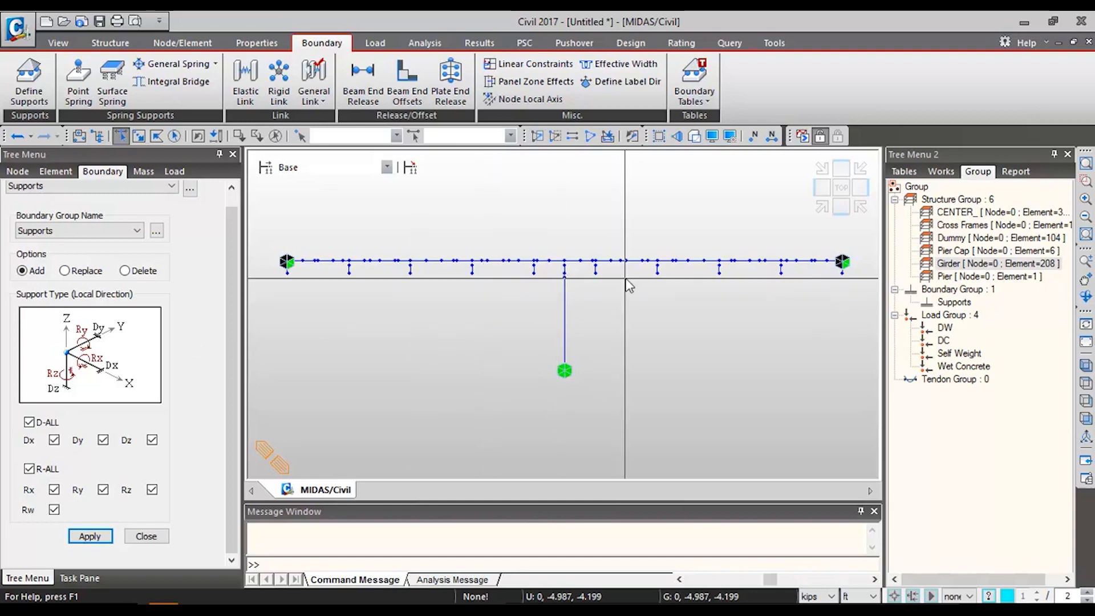
- Select the pier, pier cap and the cross frame above it and activate only these elements
{"action": "left_click_drag", "start_coordinate": [560, 263], "coordinate": [541, 300]}
{"action": "scroll", "coordinate": [551, 279], "scroll_direction": "up", "scroll_amount": 10}
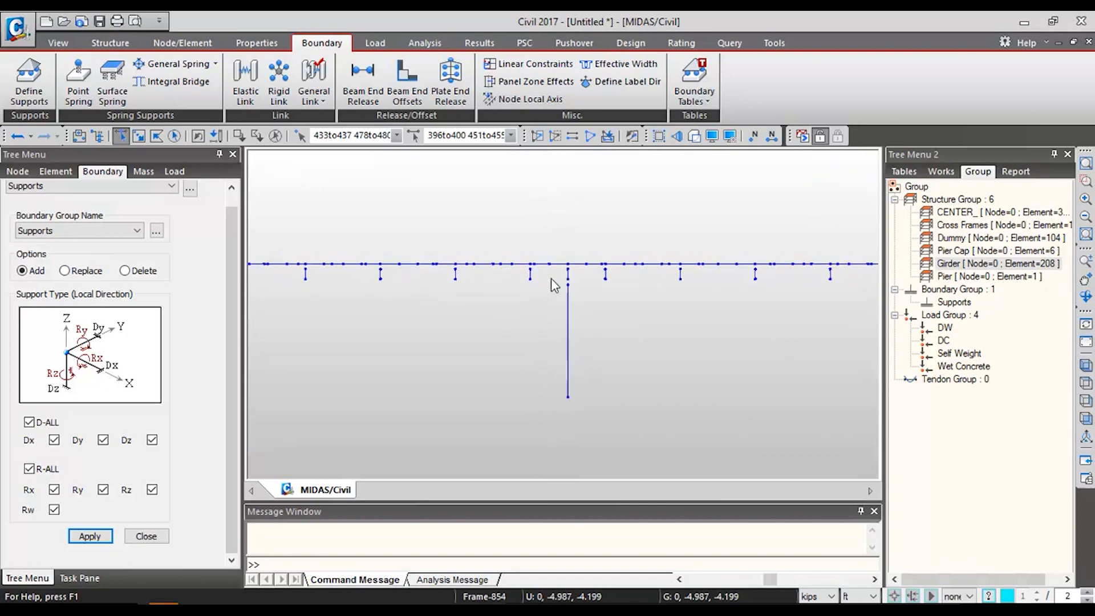
{"action": "scroll", "coordinate": [551, 306], "scroll_direction": "down", "scroll_amount": 5}
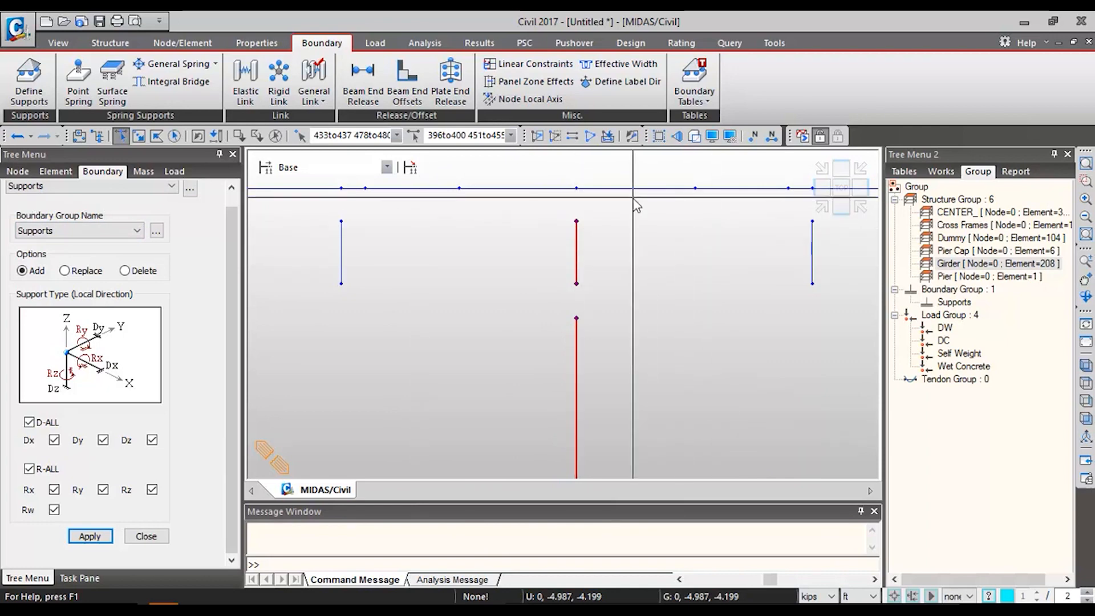
{"action": "left_click", "coordinate": [530, 140]}
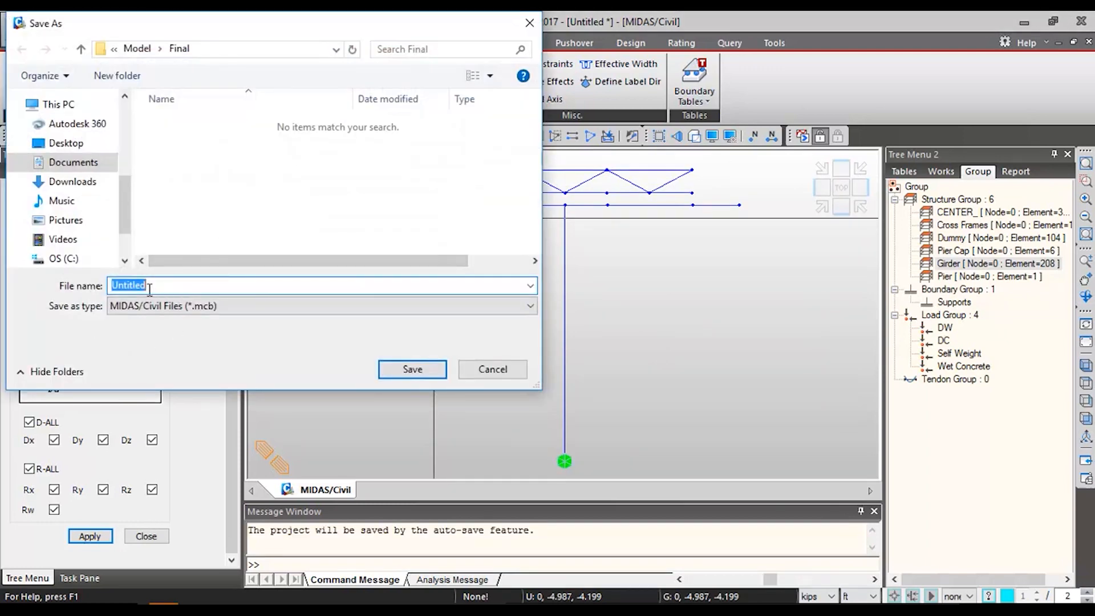
- Save the project as Composite Model in the Final folder
{"action": "type", "text": "Composite Model"}
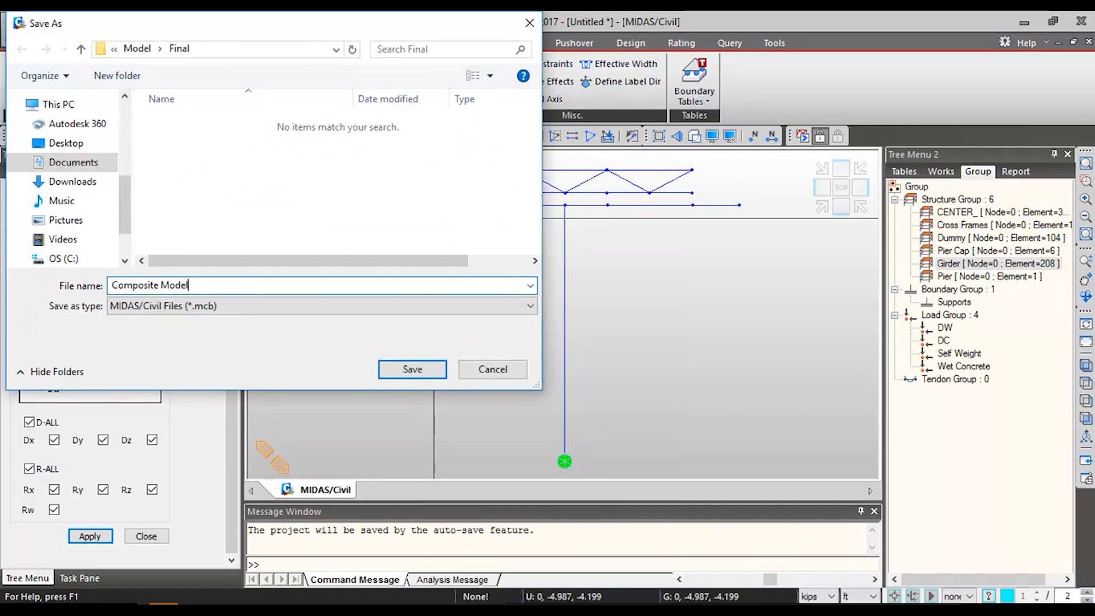
{"action": "key", "text": "Return"}
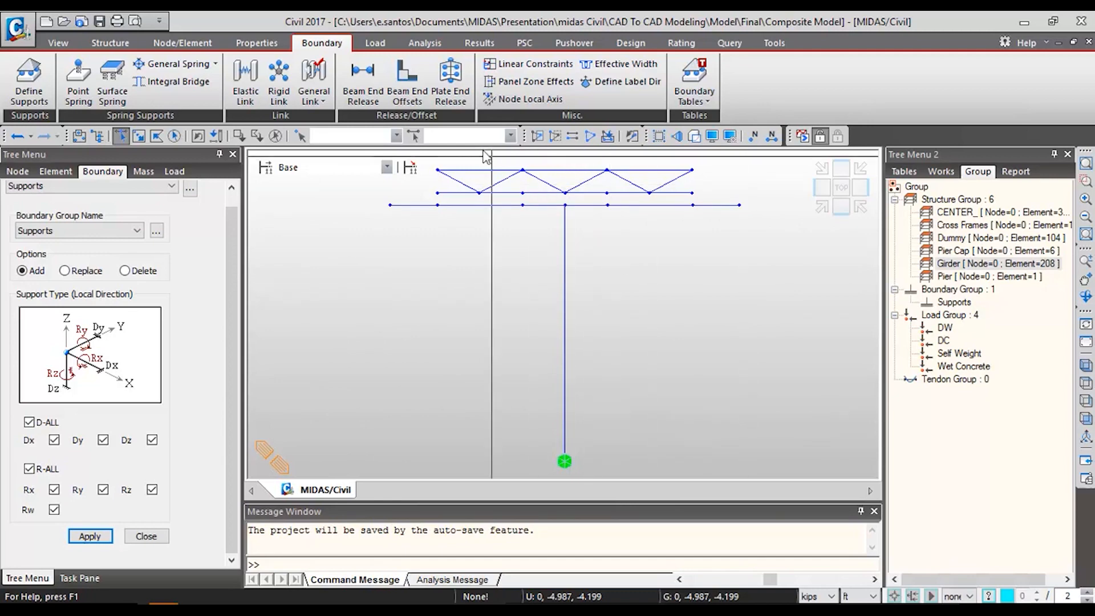
- Start a General type elastic link and set its SDx, SDy and SDz stiffnesses to 10000000 kips/ft
{"action": "left_click", "coordinate": [247, 97]}
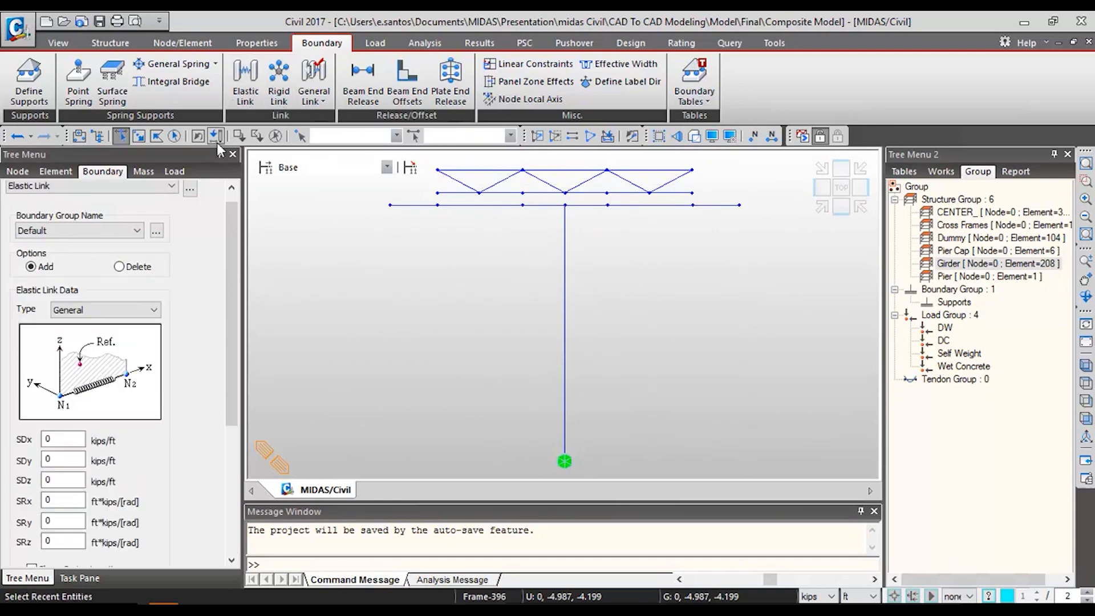
{"action": "left_click", "coordinate": [66, 434]}
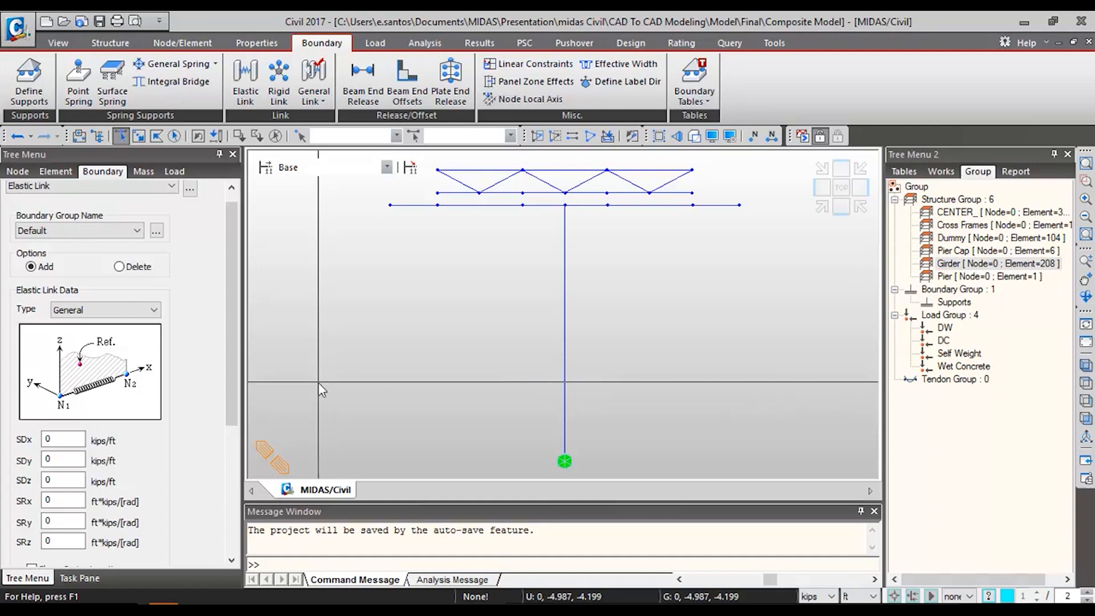
{"action": "scroll", "coordinate": [227, 415], "scroll_direction": "down", "scroll_amount": 1}
{"action": "left_click", "coordinate": [58, 342]}
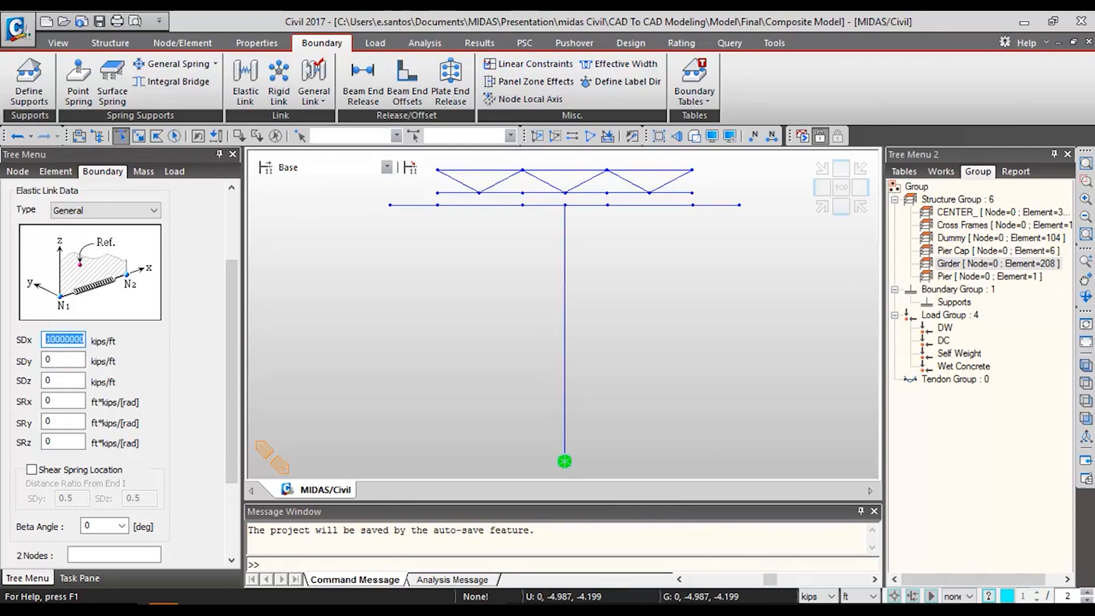
{"action": "double_click", "coordinate": [61, 359]}
{"action": "type", "text": "10000000"}
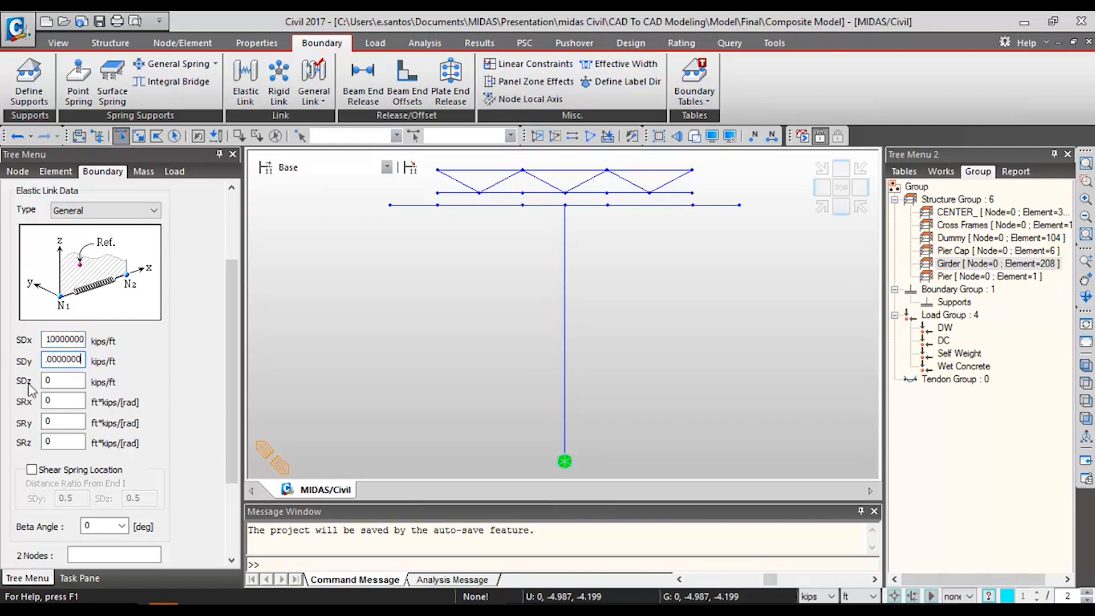
{"action": "left_click_drag", "start_coordinate": [74, 361], "coordinate": [41, 382]}
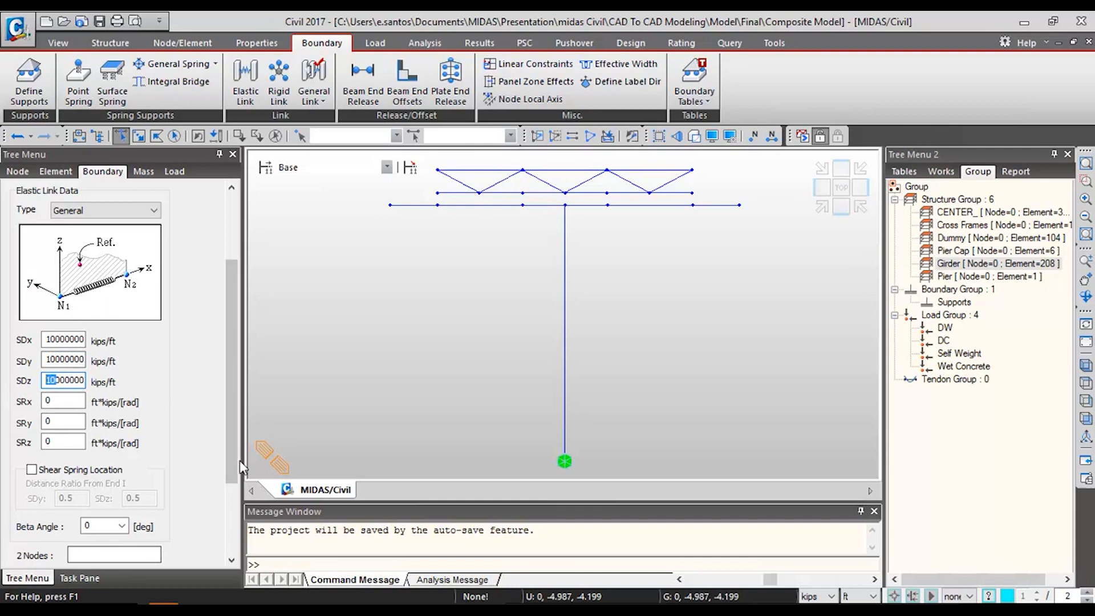
{"action": "left_click_drag", "start_coordinate": [233, 461], "coordinate": [234, 495]}
{"action": "key", "text": "alt+Tab"}
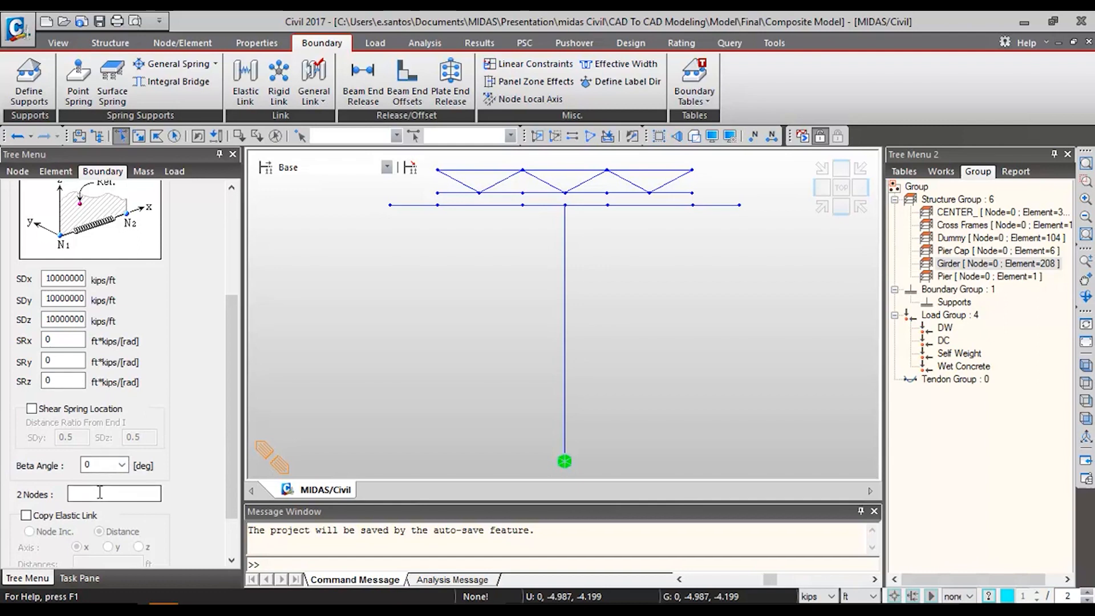
- Choose Supports as the boundary group for the elastic links
{"action": "left_click_drag", "start_coordinate": [234, 450], "coordinate": [234, 350]}
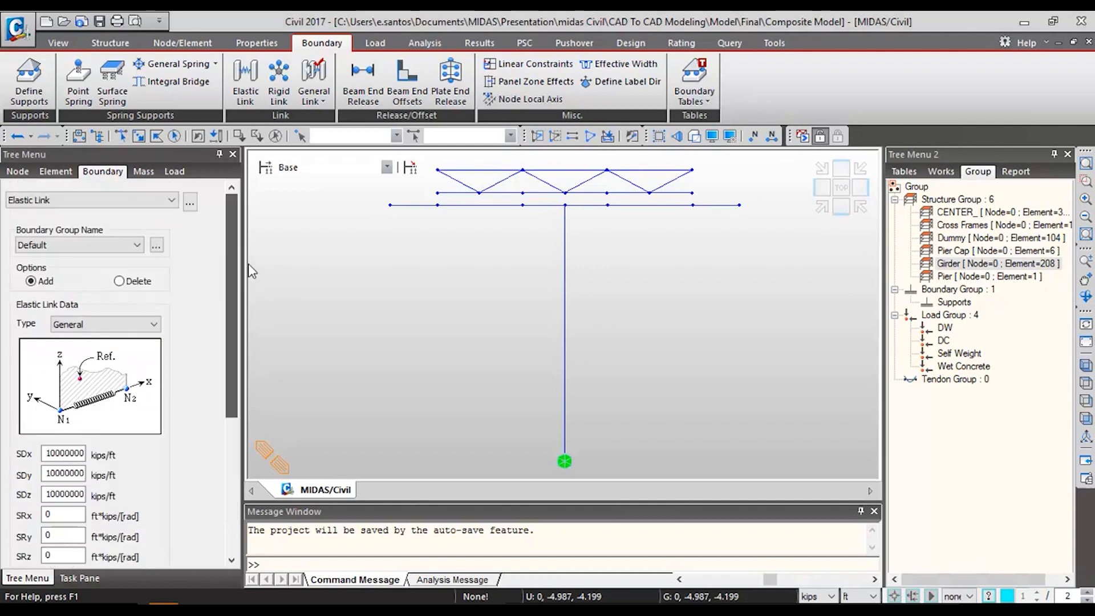
{"action": "left_click", "coordinate": [97, 247]}
{"action": "left_click", "coordinate": [81, 270]}
- Create four elastic links between the cross frame's lower nodes and the pier cap nodes directly beneath them
{"action": "left_click_drag", "start_coordinate": [227, 265], "coordinate": [226, 400]}
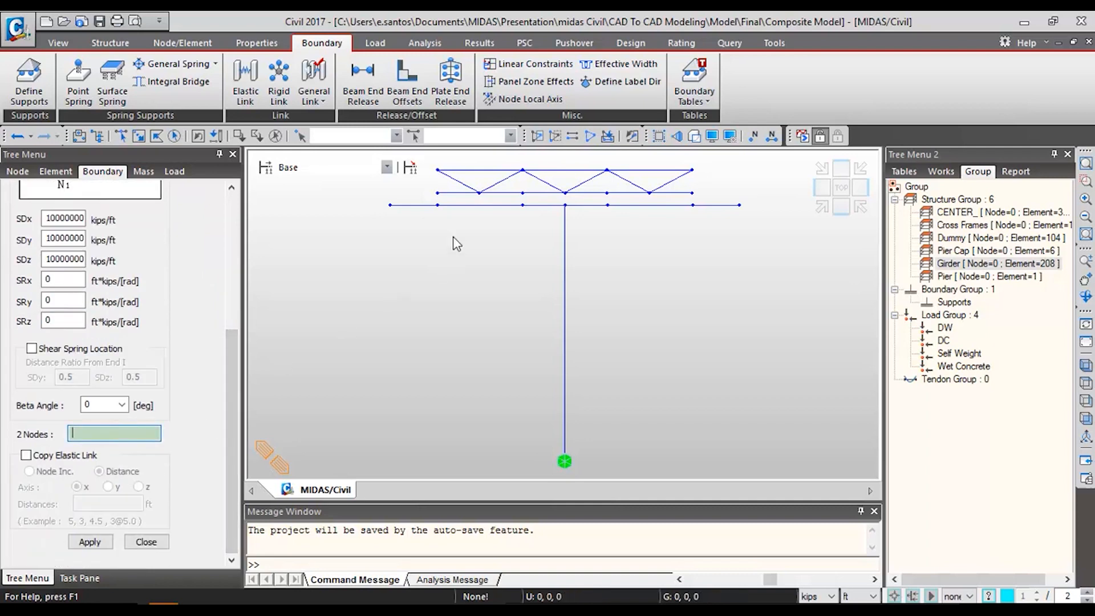
{"action": "left_click", "coordinate": [437, 193]}
{"action": "left_click", "coordinate": [437, 204]}
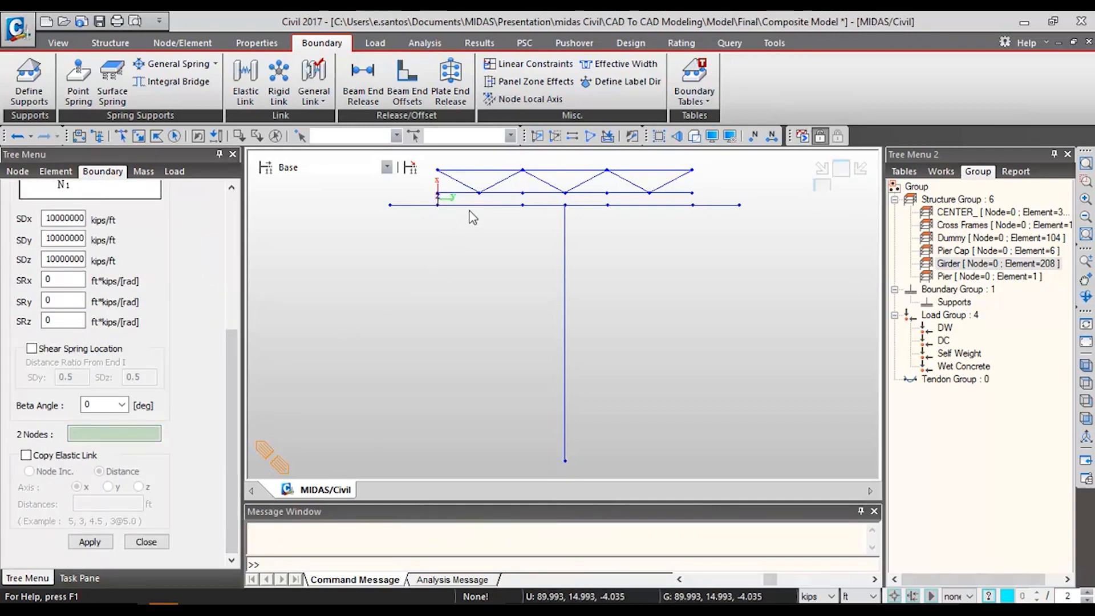
{"action": "left_click", "coordinate": [529, 204]}
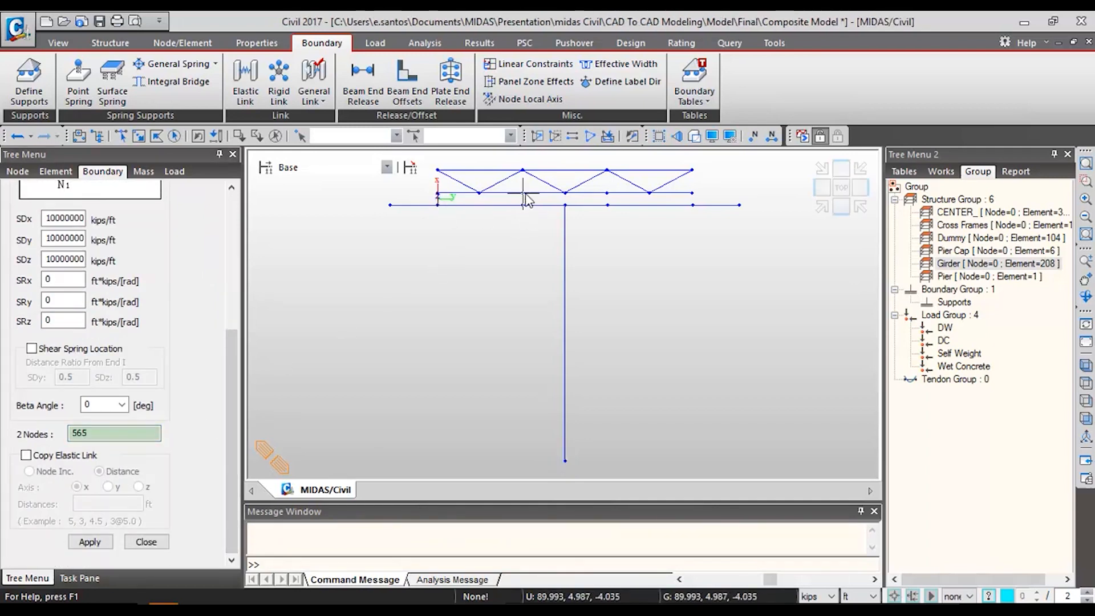
{"action": "left_click", "coordinate": [608, 204]}
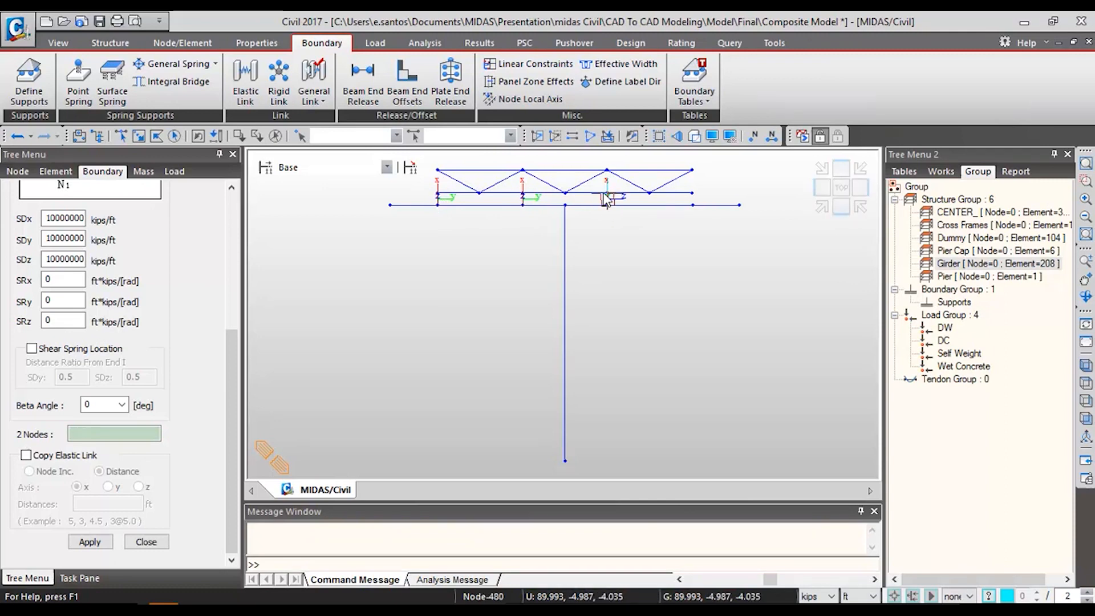
{"action": "left_click", "coordinate": [694, 204]}
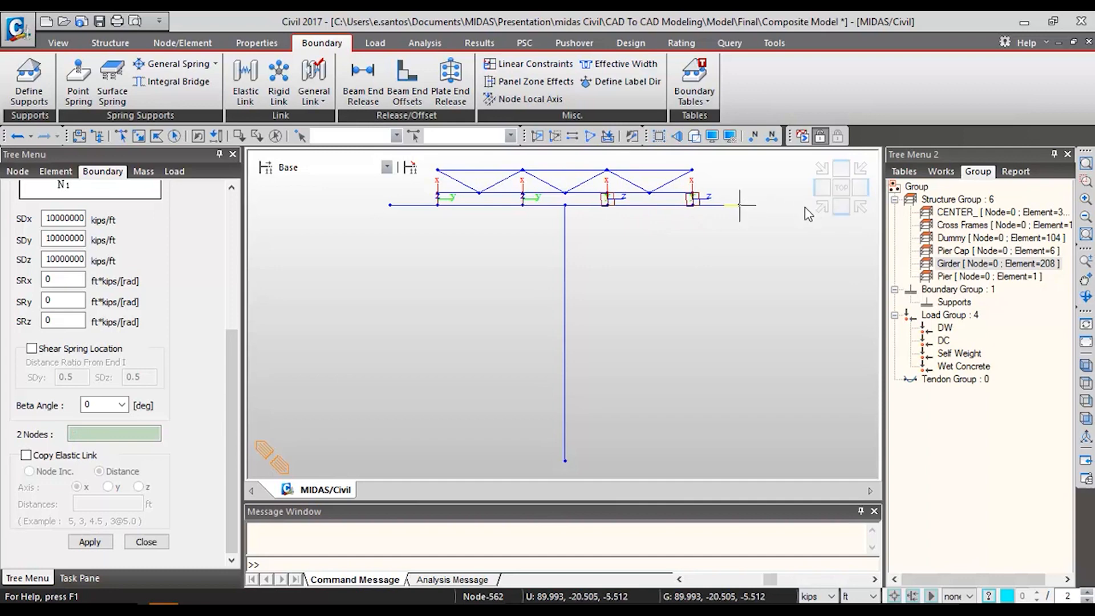
- Check the elastic links above the pier cap with the sections rendered, in isometric and elevation views, and close the elastic link definition
{"action": "left_click", "coordinate": [822, 206]}
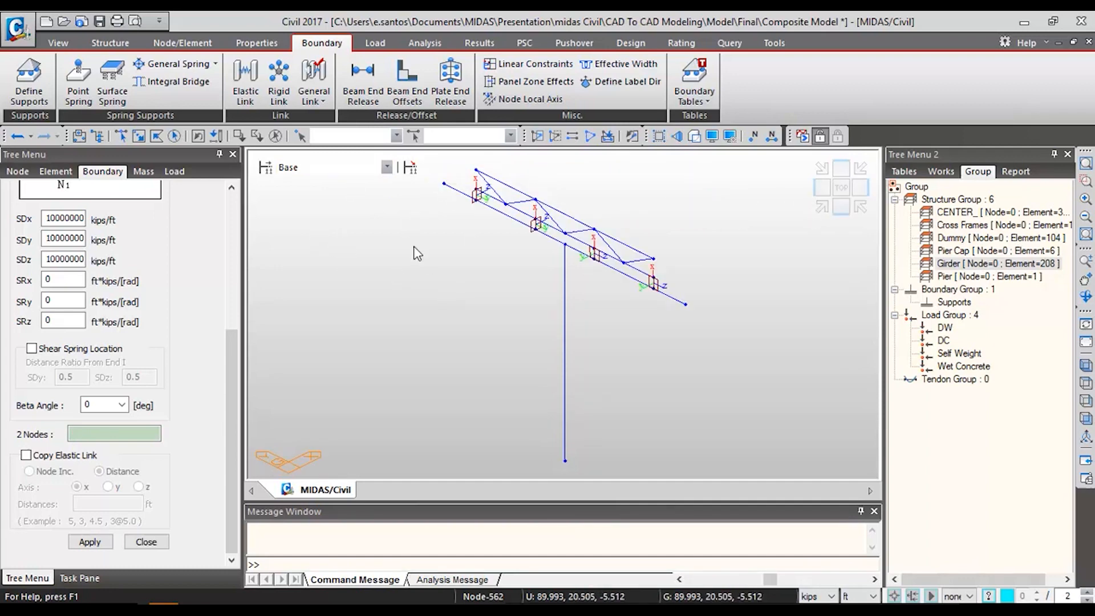
{"action": "left_click", "coordinate": [695, 136]}
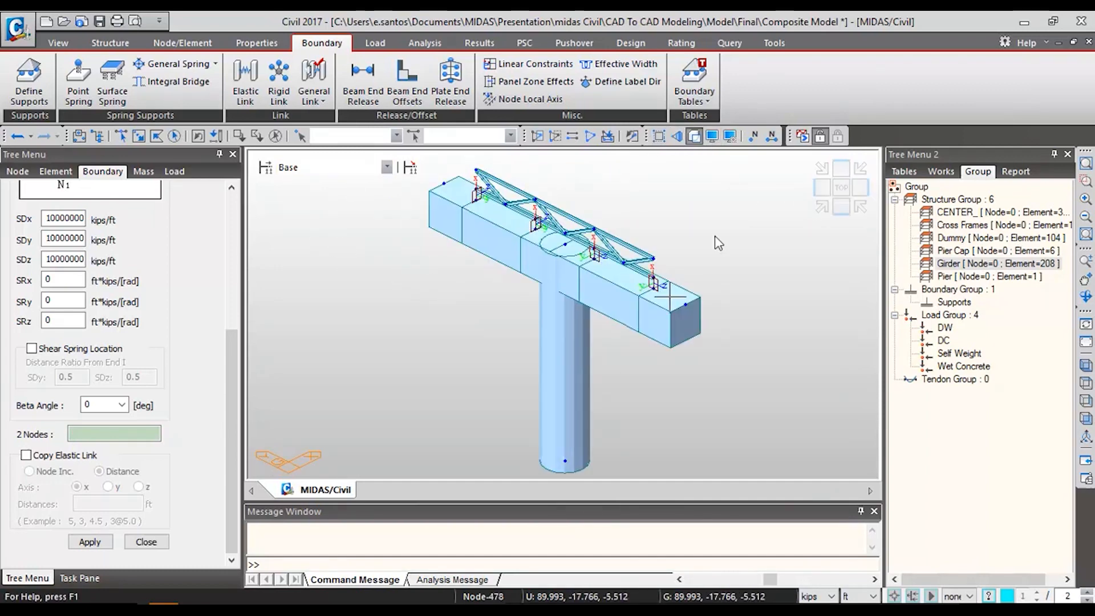
{"action": "left_click", "coordinate": [822, 189]}
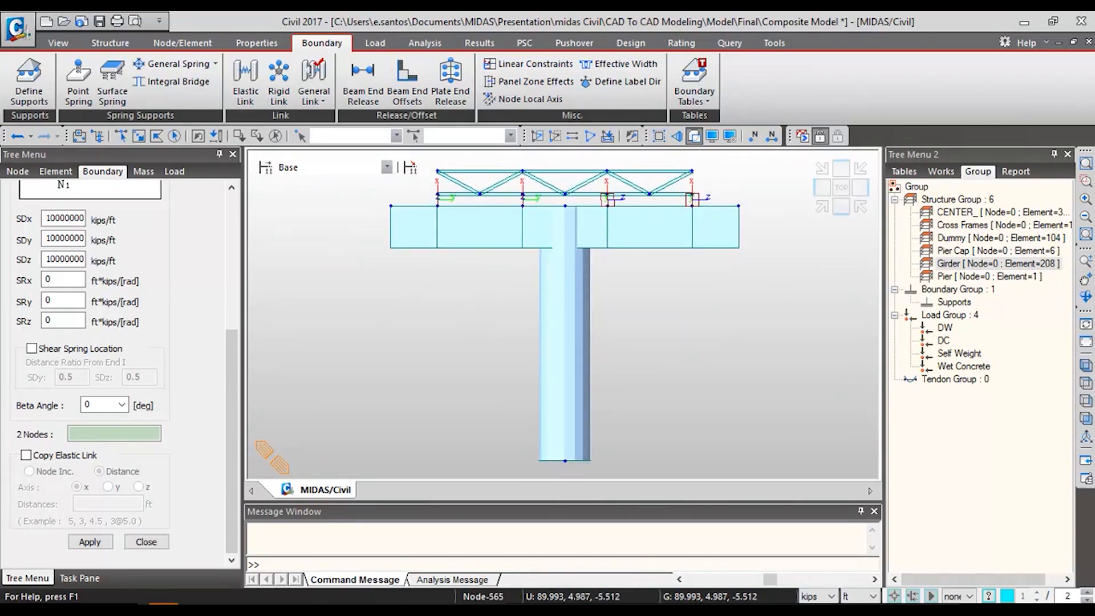
{"action": "left_click", "coordinate": [144, 543]}
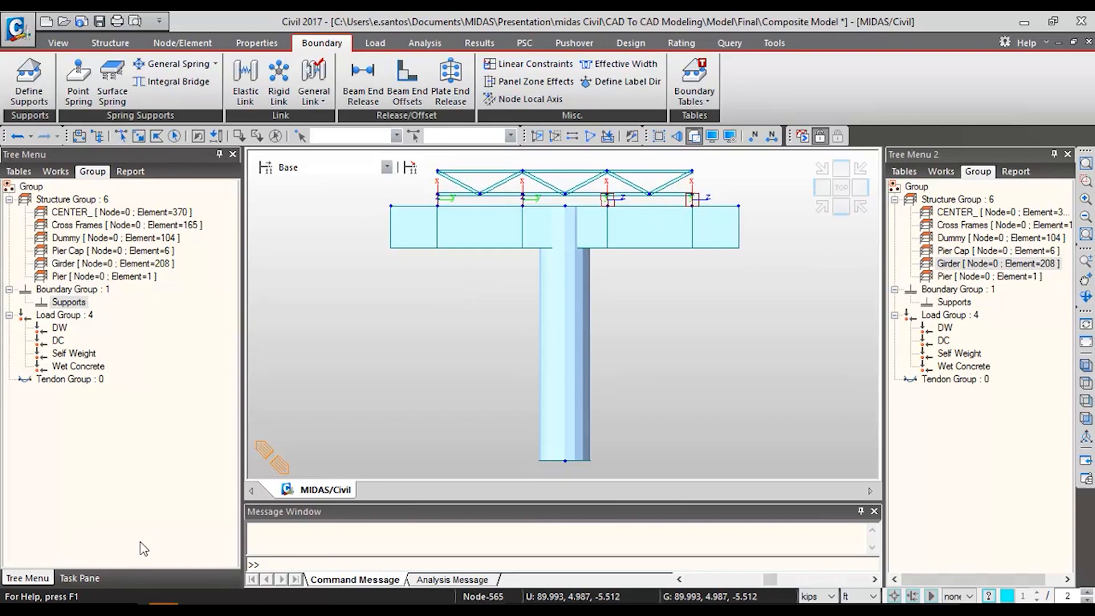
- Reactivate the whole model in isometric view and display it as wireframe, focused on the near end of the girders
{"action": "left_click", "coordinate": [822, 207]}
{"action": "left_click", "coordinate": [590, 136]}
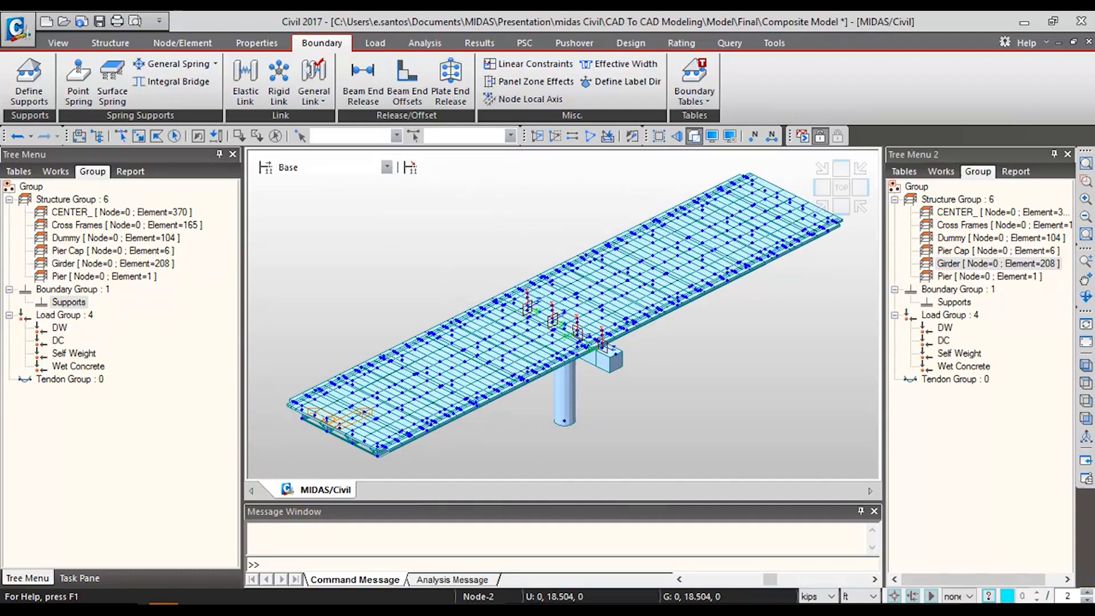
{"action": "left_click", "coordinate": [694, 135]}
{"action": "scroll", "coordinate": [377, 412], "scroll_direction": "up", "scroll_amount": 2}
{"action": "scroll", "coordinate": [377, 412], "scroll_direction": "up", "scroll_amount": 3}
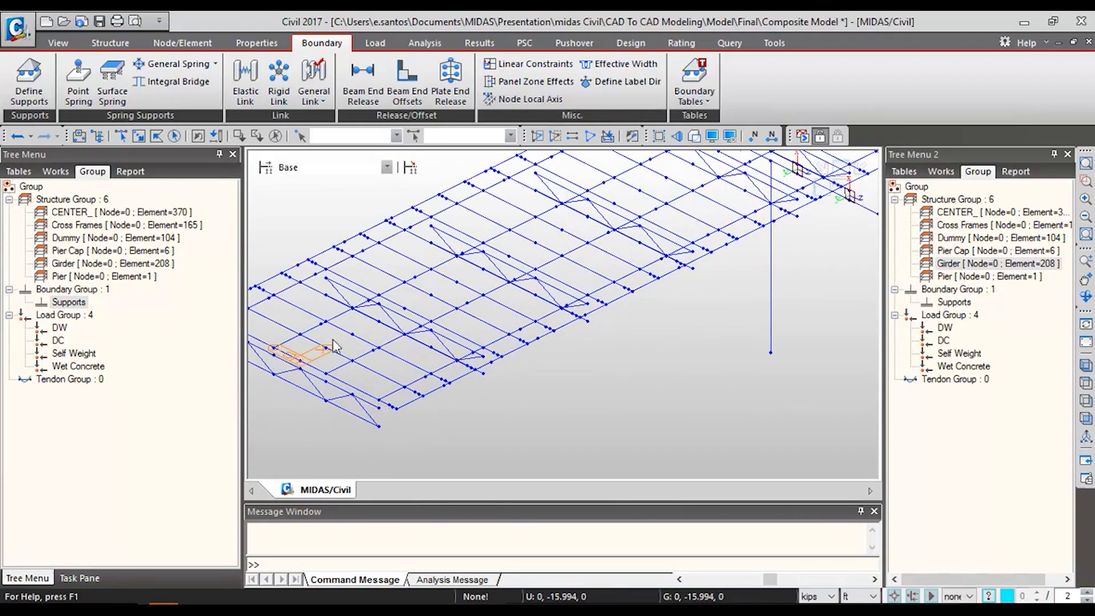
{"action": "middle_click_drag", "start_coordinate": [378, 342], "coordinate": [600, 297]}
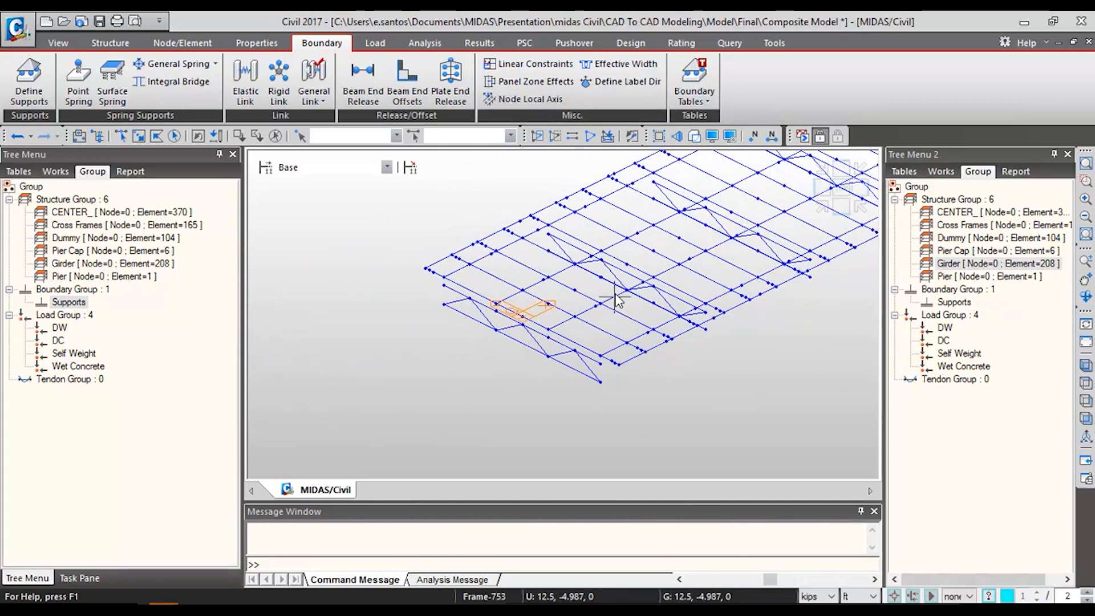
{"action": "mouse_move", "coordinate": [616, 298]}
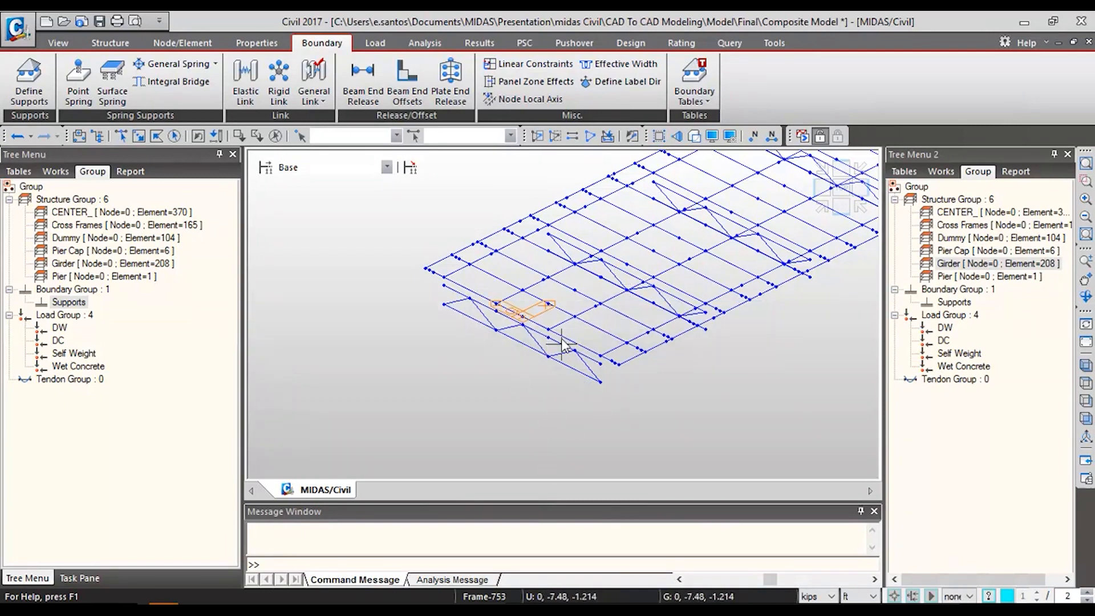
{"action": "left_click", "coordinate": [694, 136]}
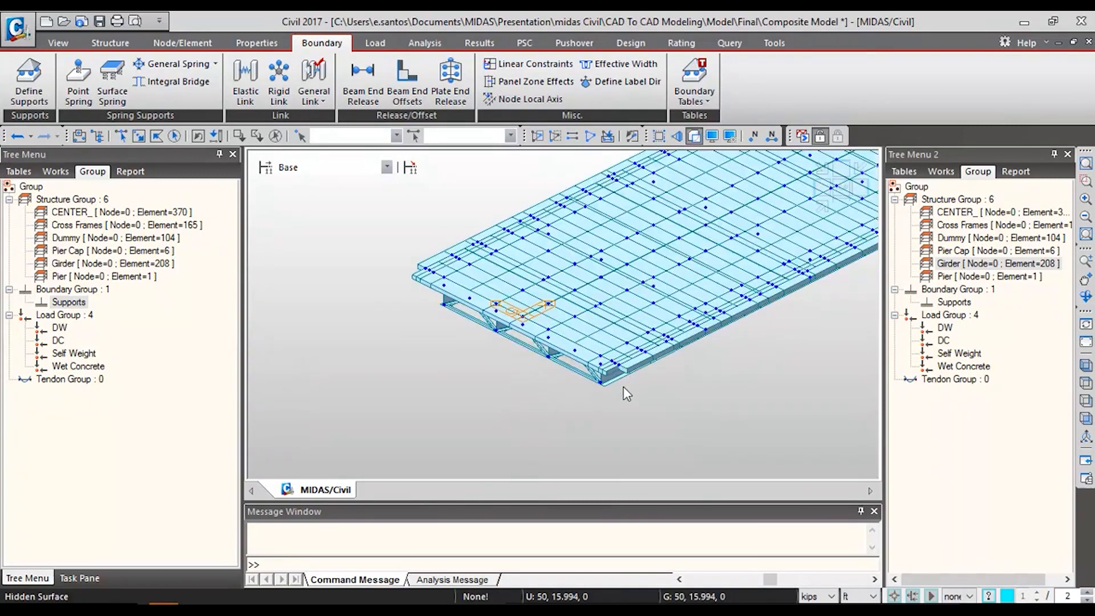
{"action": "left_click", "coordinate": [694, 135]}
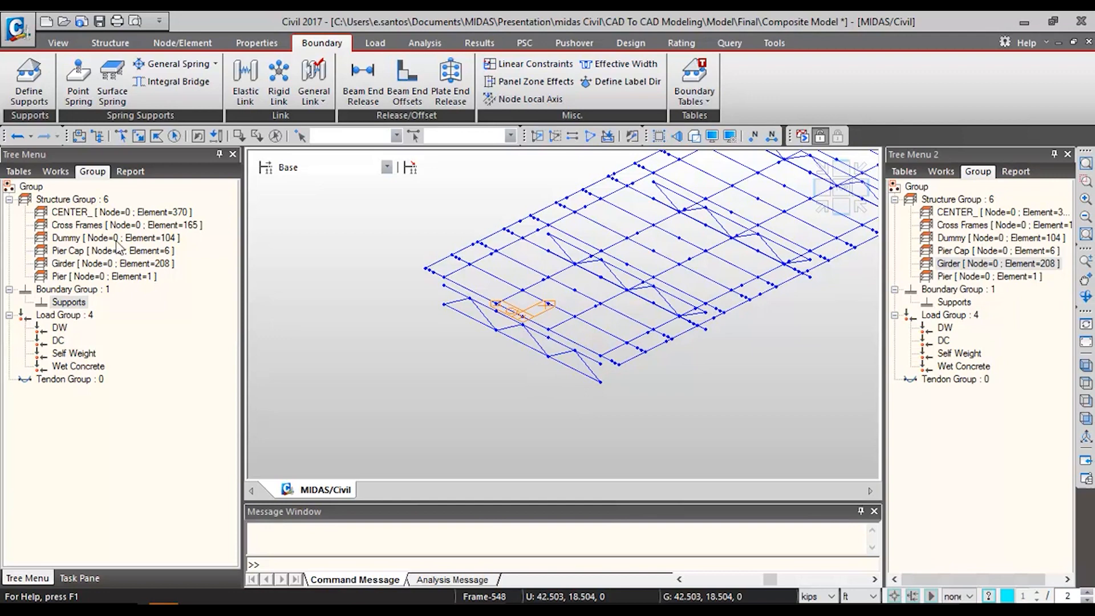
- Start a rigid link definition, create a boundary group named Rigid Link and assign it to the definition
{"action": "left_click", "coordinate": [277, 98]}
{"action": "left_click", "coordinate": [79, 246]}
{"action": "left_click", "coordinate": [103, 267]}
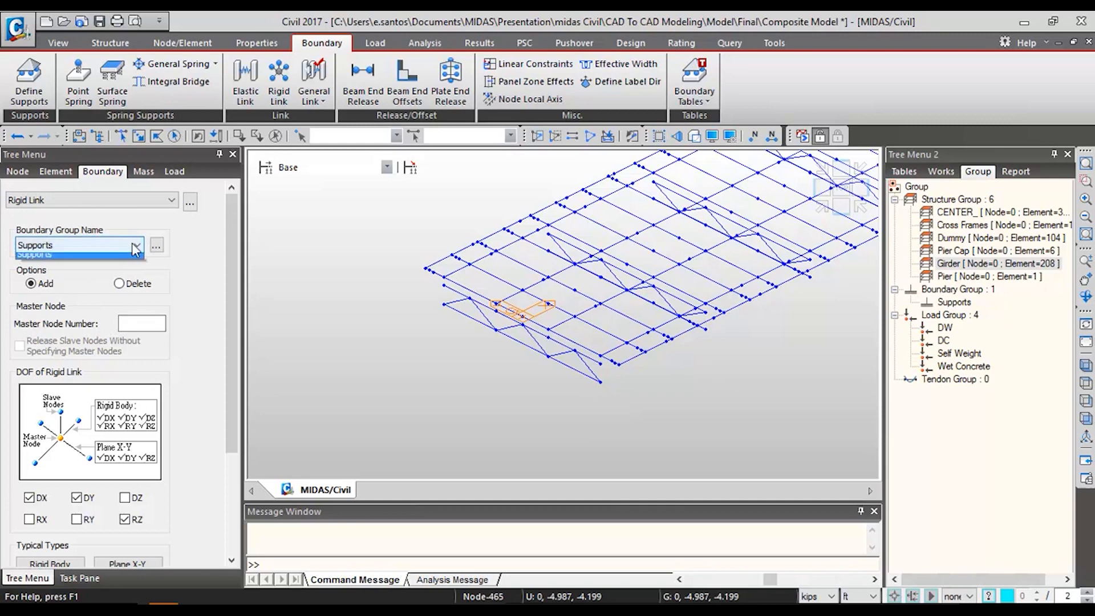
{"action": "left_click", "coordinate": [156, 246]}
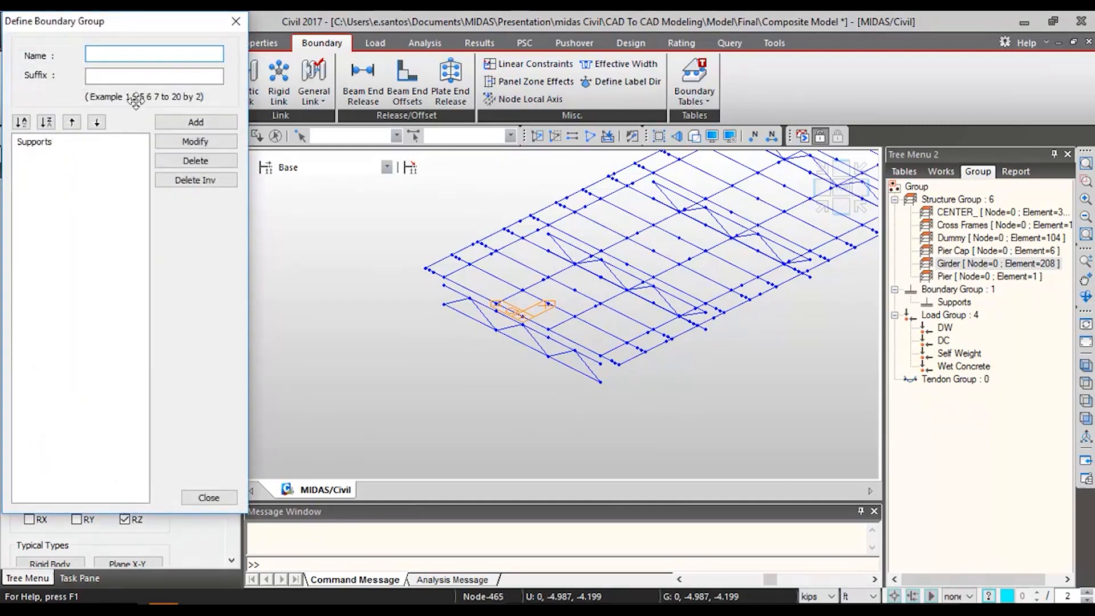
{"action": "type", "text": "Rigid"}
{"action": "left_click", "coordinate": [196, 122]}
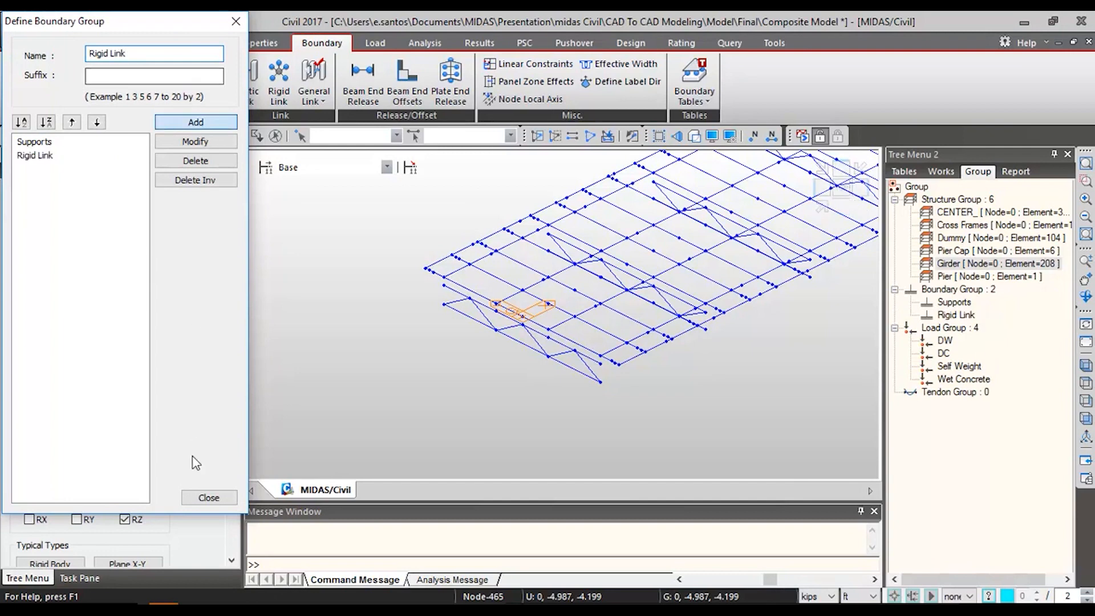
{"action": "left_click", "coordinate": [208, 497]}
{"action": "left_click", "coordinate": [114, 245]}
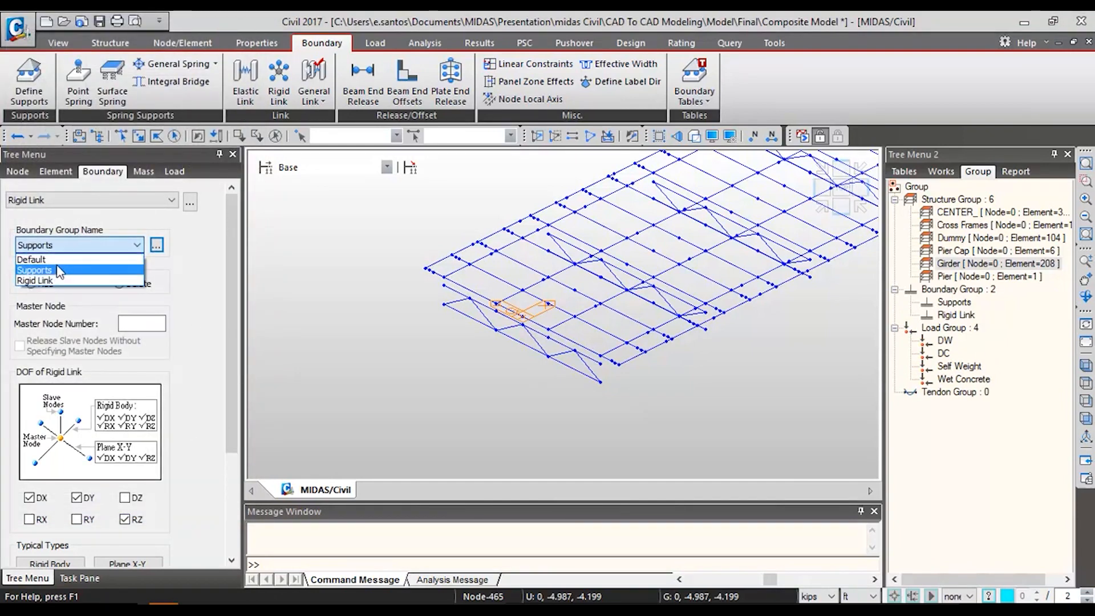
{"action": "left_click", "coordinate": [57, 284]}
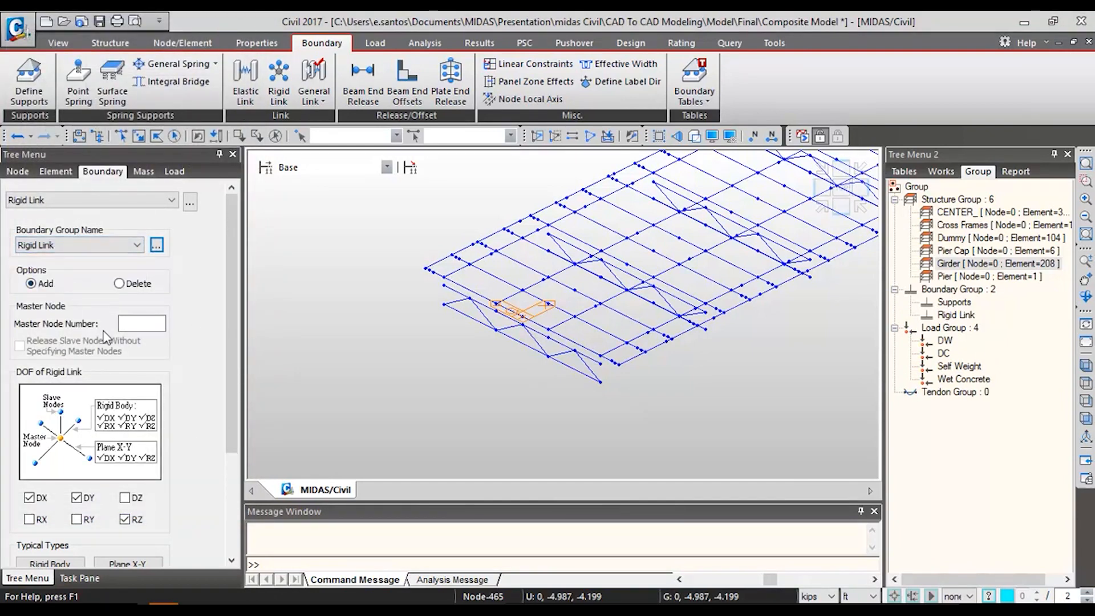
- Pick node 8 at the near end of the outer girder line as the rigid link's master node, and clear the selection
{"action": "left_click", "coordinate": [132, 322]}
{"action": "scroll", "coordinate": [652, 377], "scroll_direction": "up", "scroll_amount": 2}
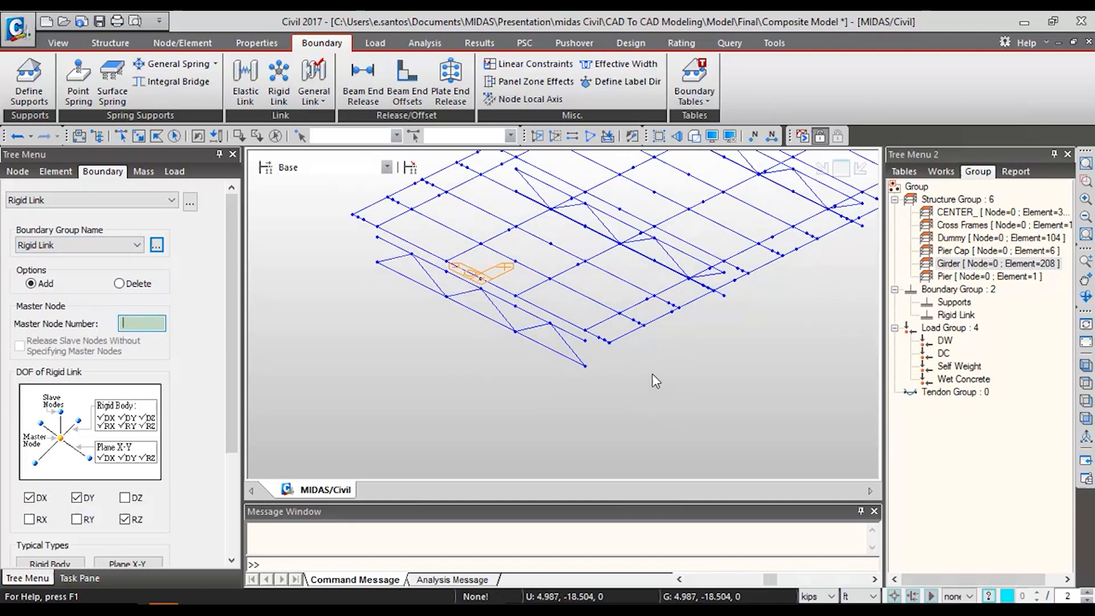
{"action": "left_click", "coordinate": [138, 137]}
{"action": "left_click_drag", "start_coordinate": [595, 333], "coordinate": [594, 334]}
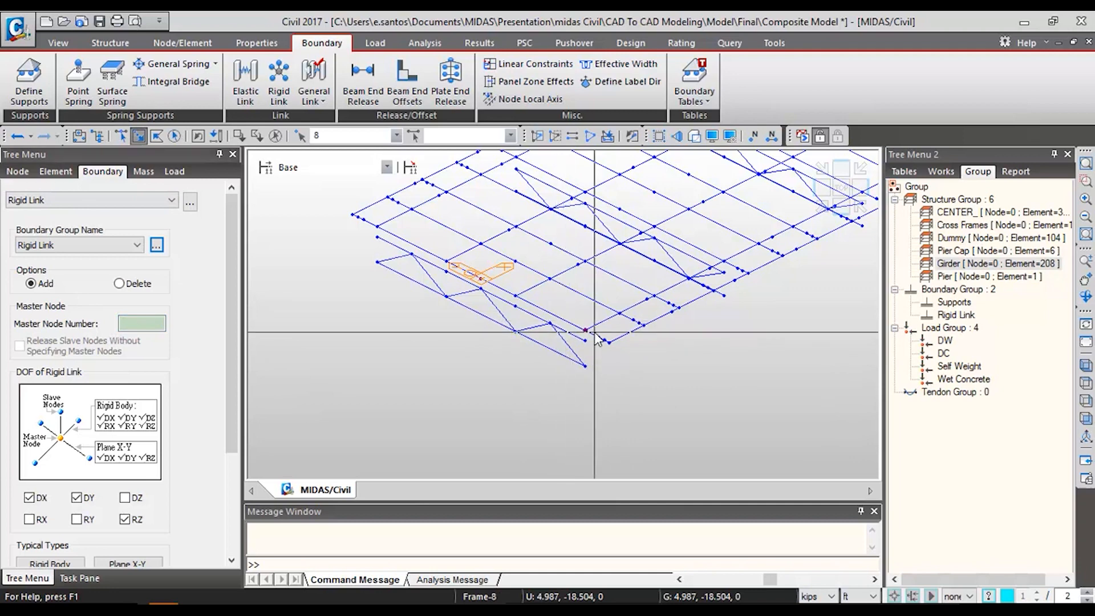
{"action": "left_click", "coordinate": [158, 320]}
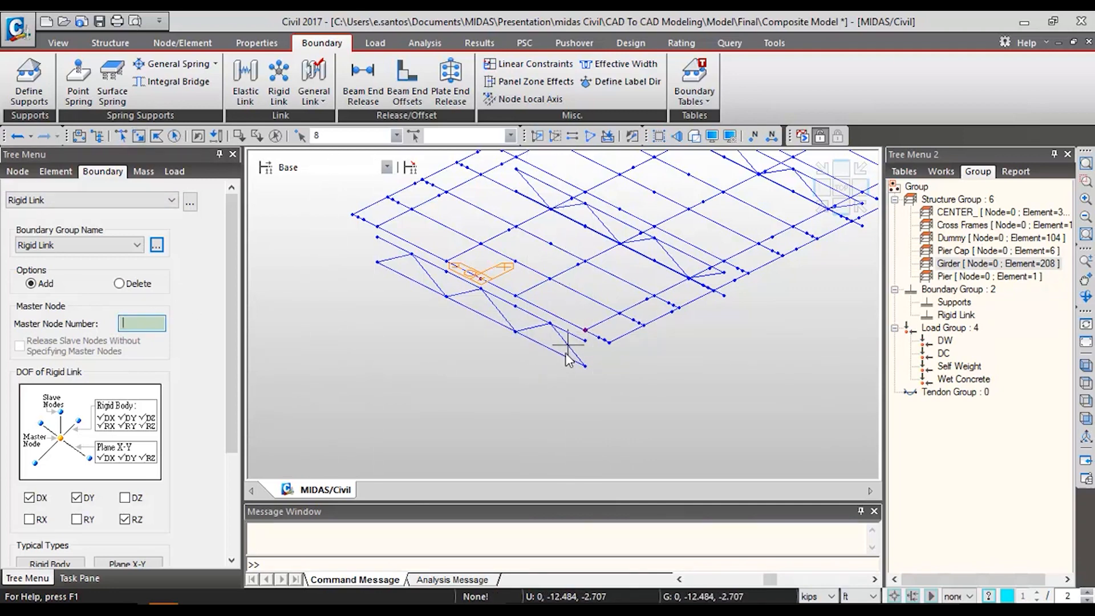
{"action": "left_click", "coordinate": [585, 330]}
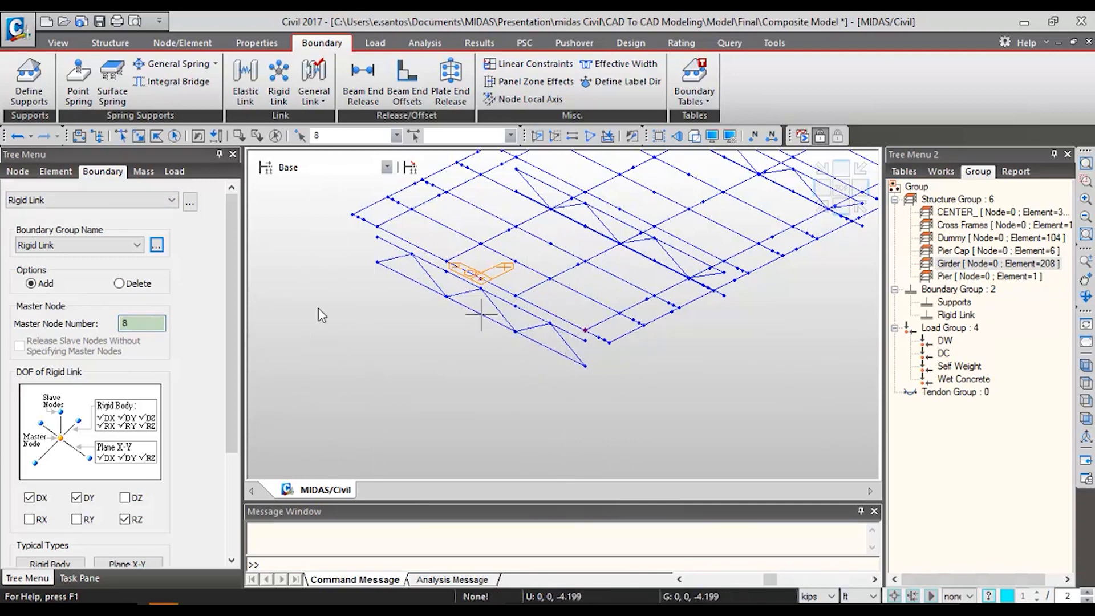
{"action": "left_click", "coordinate": [299, 137]}
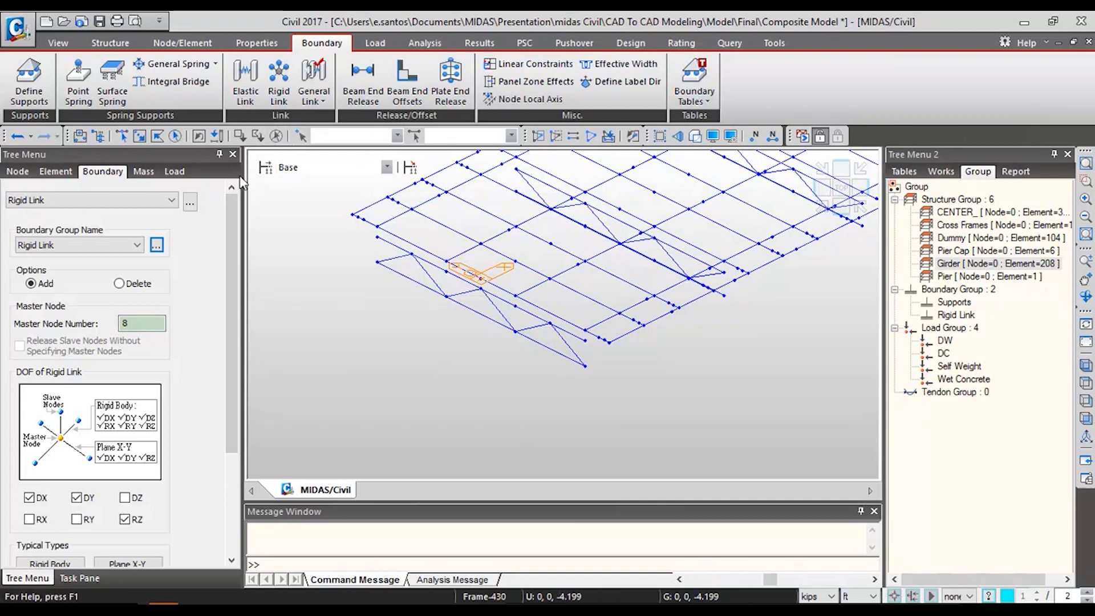
- Select nodes 497 and 498 directly below the master node as slave nodes, and constrain all degrees of freedom as Rigid Body
{"action": "left_click", "coordinate": [140, 137]}
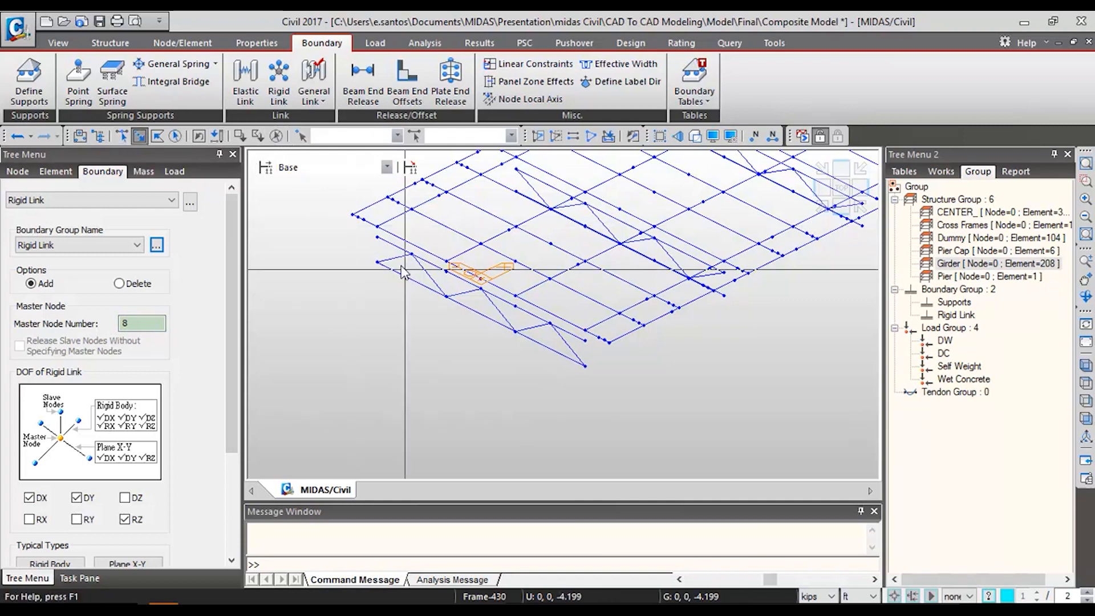
{"action": "left_click_drag", "start_coordinate": [581, 374], "coordinate": [594, 388]}
{"action": "left_click", "coordinate": [62, 564]}
{"action": "scroll", "coordinate": [229, 442], "scroll_direction": "down", "scroll_amount": 3}
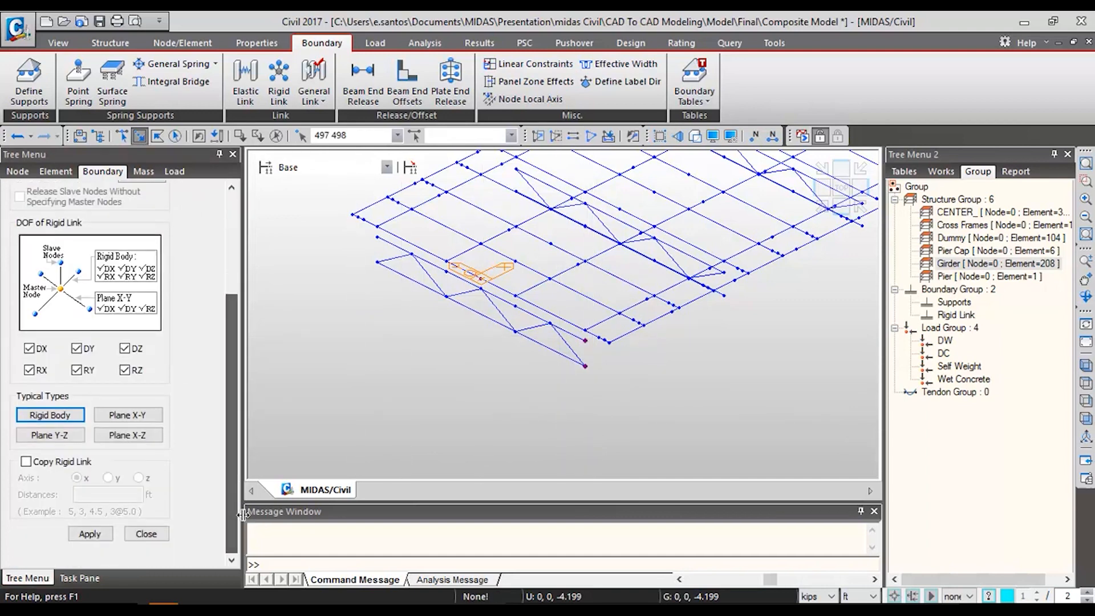
- Enable copying of the rigid link along the y axis, with the measured spacing from node 498 to node 465, 10.006561 ft, as first distance
{"action": "left_click", "coordinate": [75, 463]}
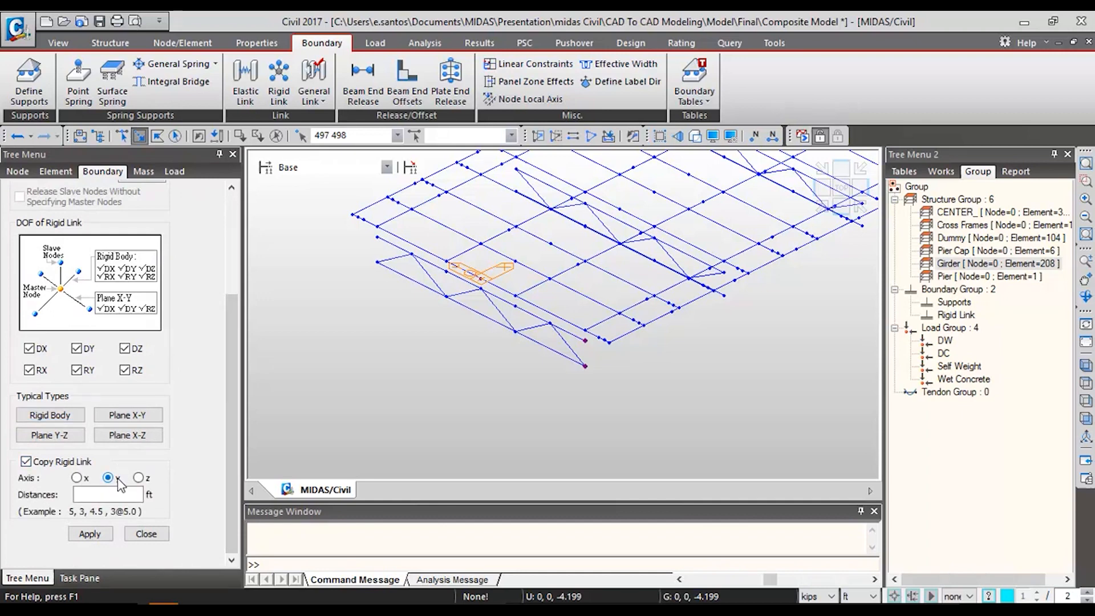
{"action": "key", "text": "ctrl+q"}
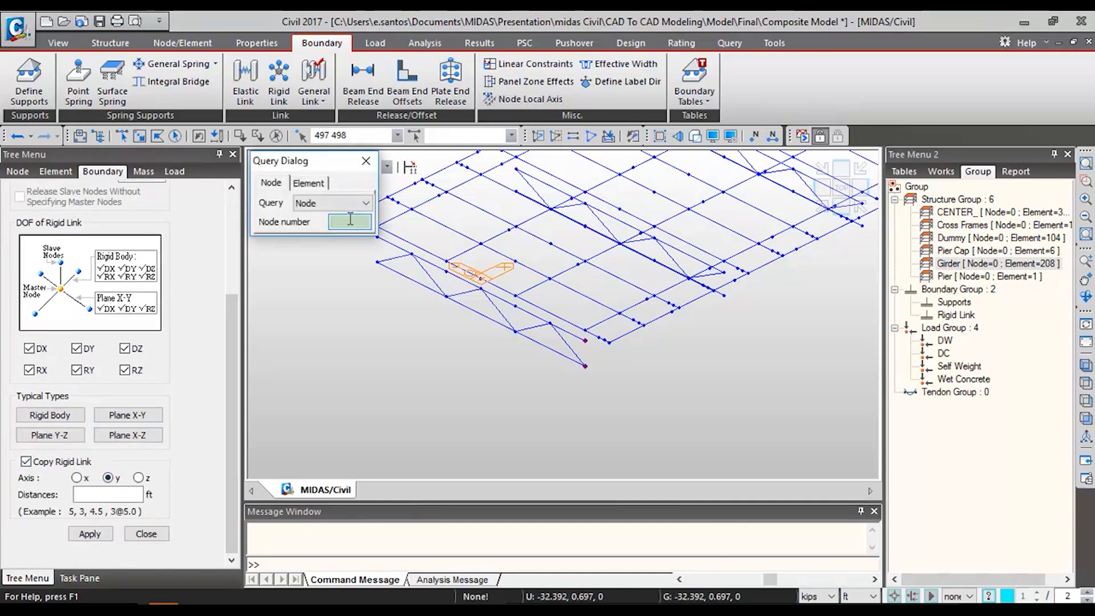
{"action": "left_click", "coordinate": [585, 366]}
{"action": "left_click", "coordinate": [516, 331]}
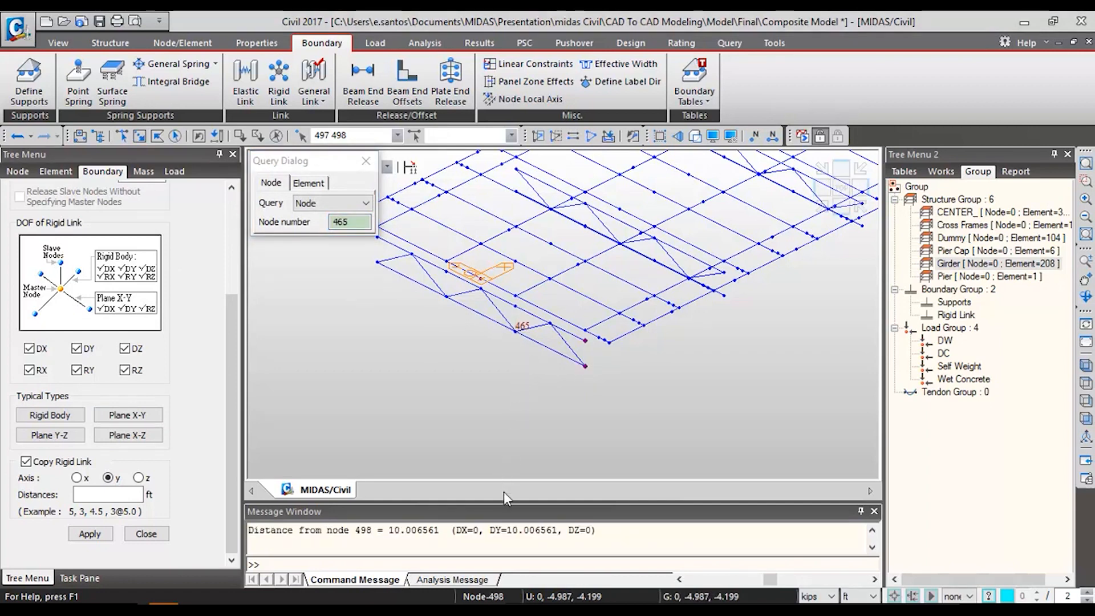
{"action": "left_click_drag", "start_coordinate": [507, 531], "coordinate": [559, 530]}
{"action": "key", "text": "ctrl+c"}
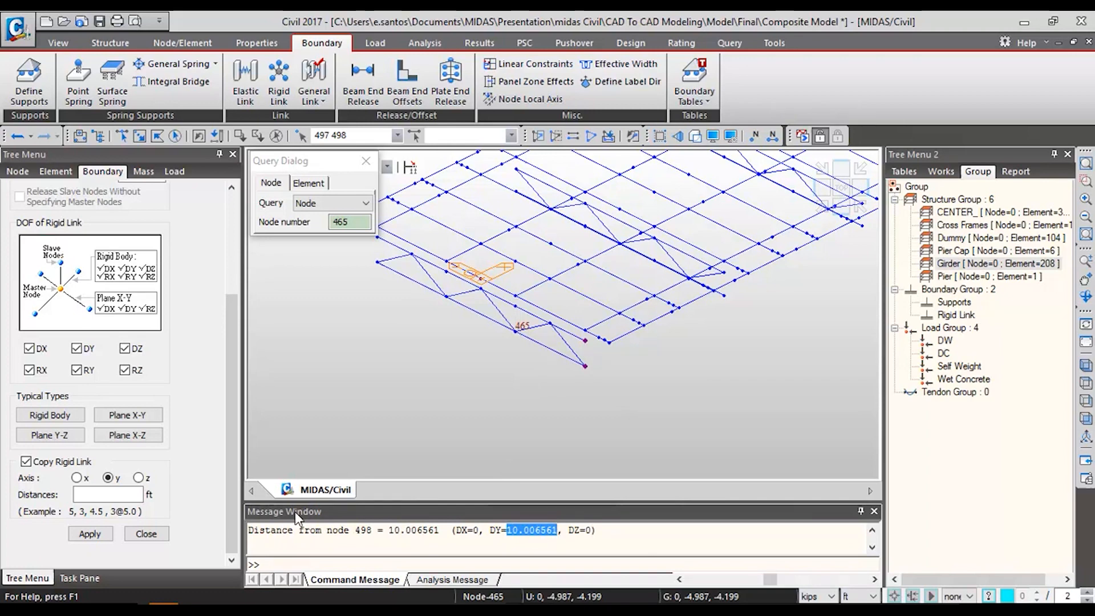
{"action": "left_click", "coordinate": [117, 492]}
{"action": "key", "text": "ctrl+v"}
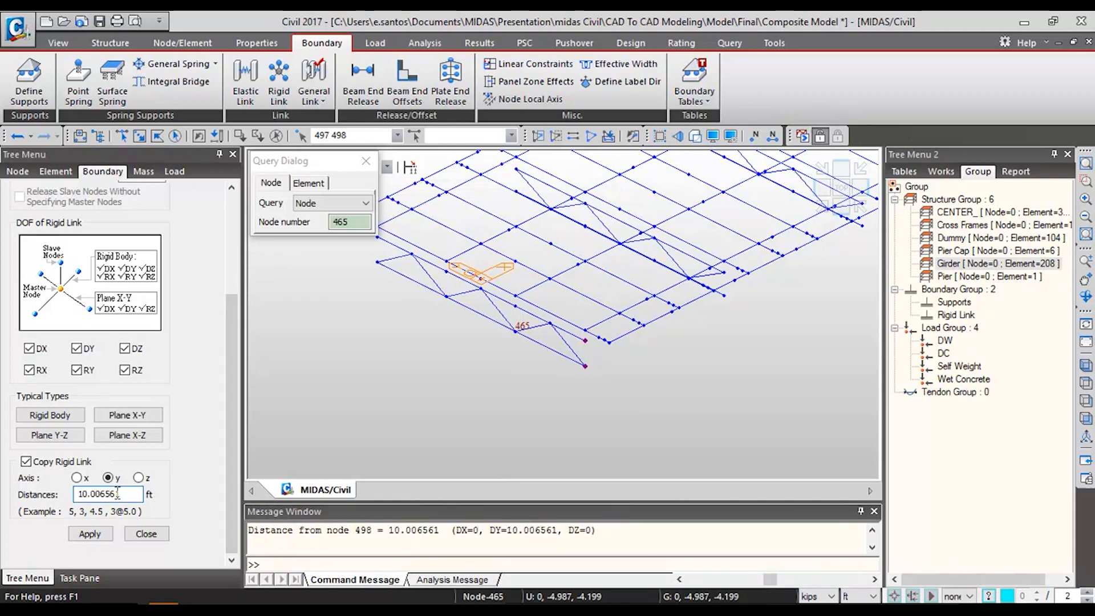
- Query the spacing between nodes 465 and 412 and add it as the second copy distance, 9.973754 ft
{"action": "double_click", "coordinate": [347, 221]}
{"action": "key", "text": "BackSpace"}
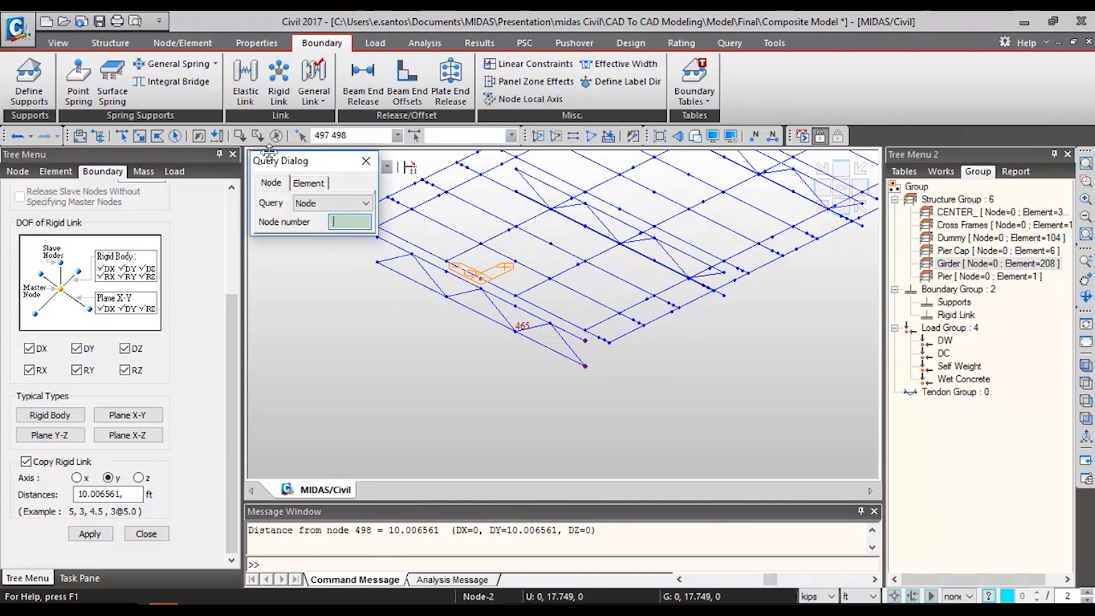
{"action": "left_click", "coordinate": [730, 43]}
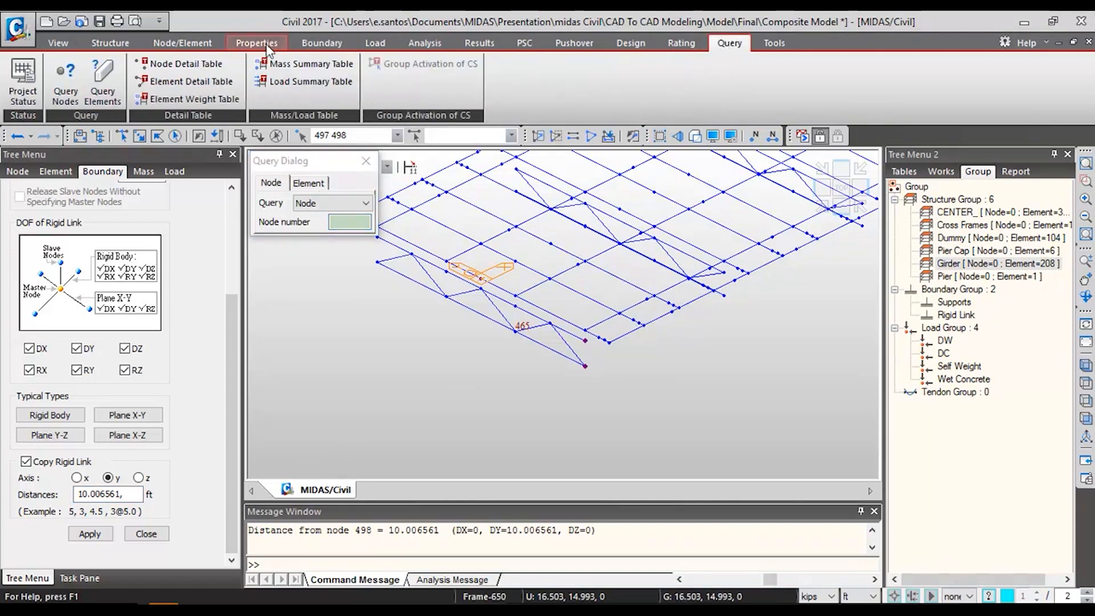
{"action": "left_click", "coordinate": [58, 98]}
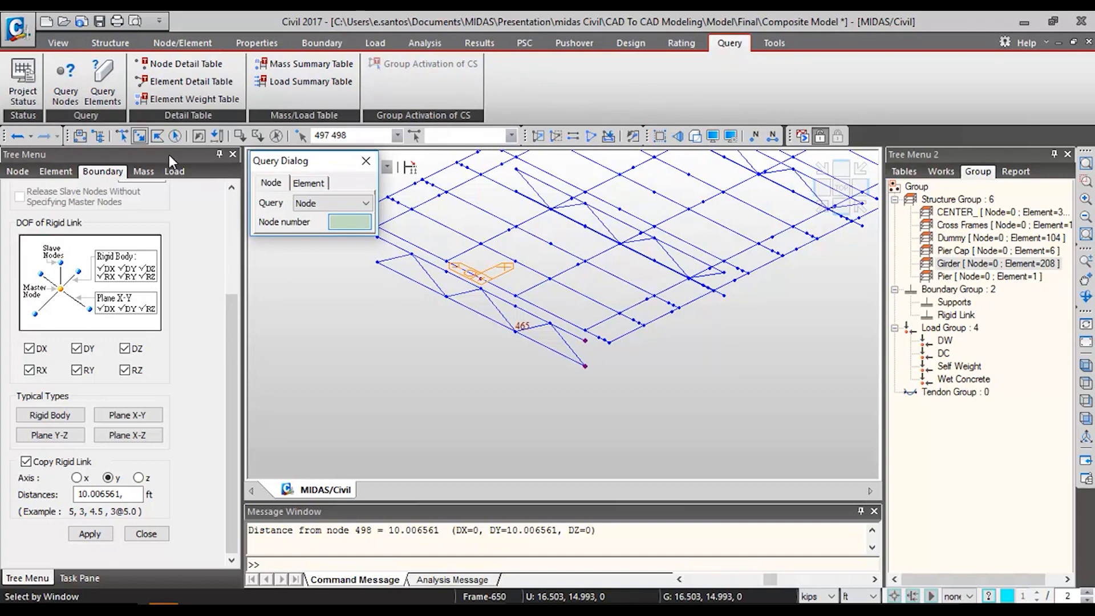
{"action": "left_click", "coordinate": [516, 331]}
{"action": "left_click", "coordinate": [446, 296]}
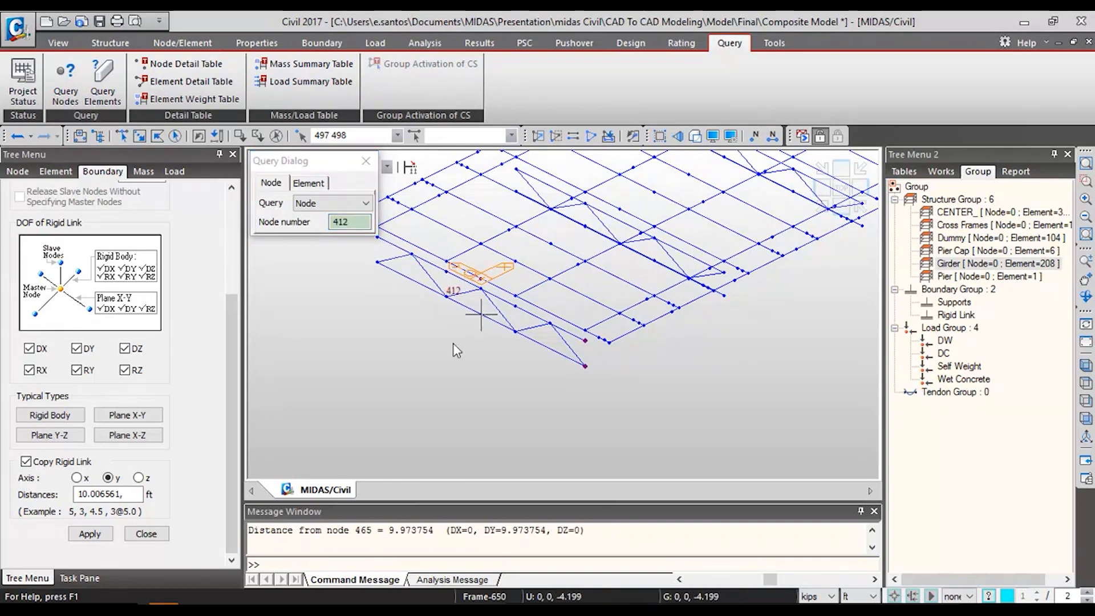
{"action": "left_click", "coordinate": [505, 535]}
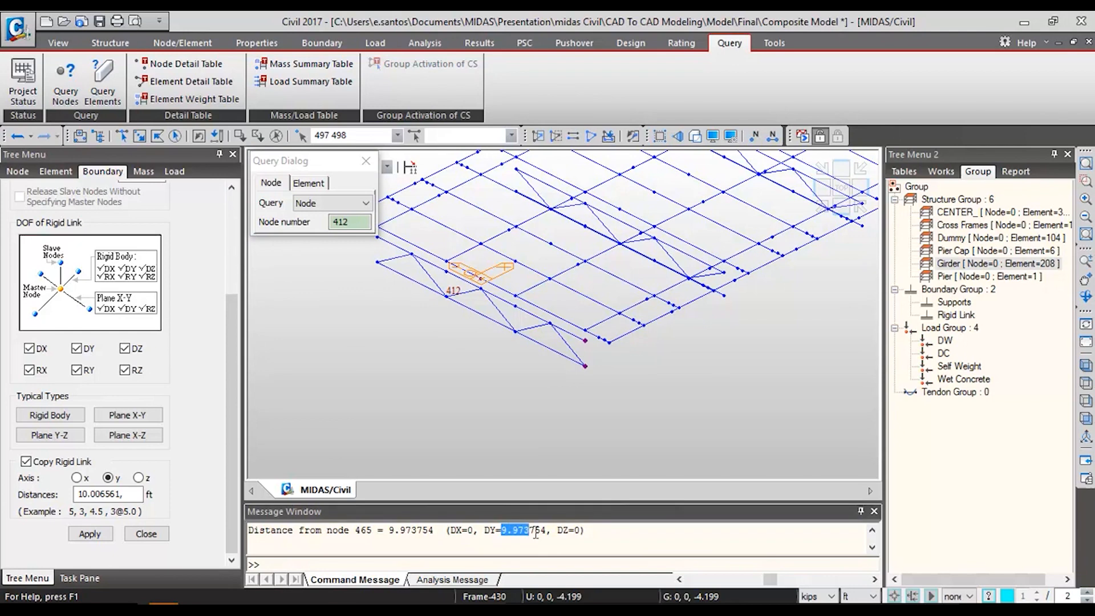
{"action": "left_click", "coordinate": [134, 496]}
{"action": "type", "text": "9.973754"}
{"action": "type", "text": ","}
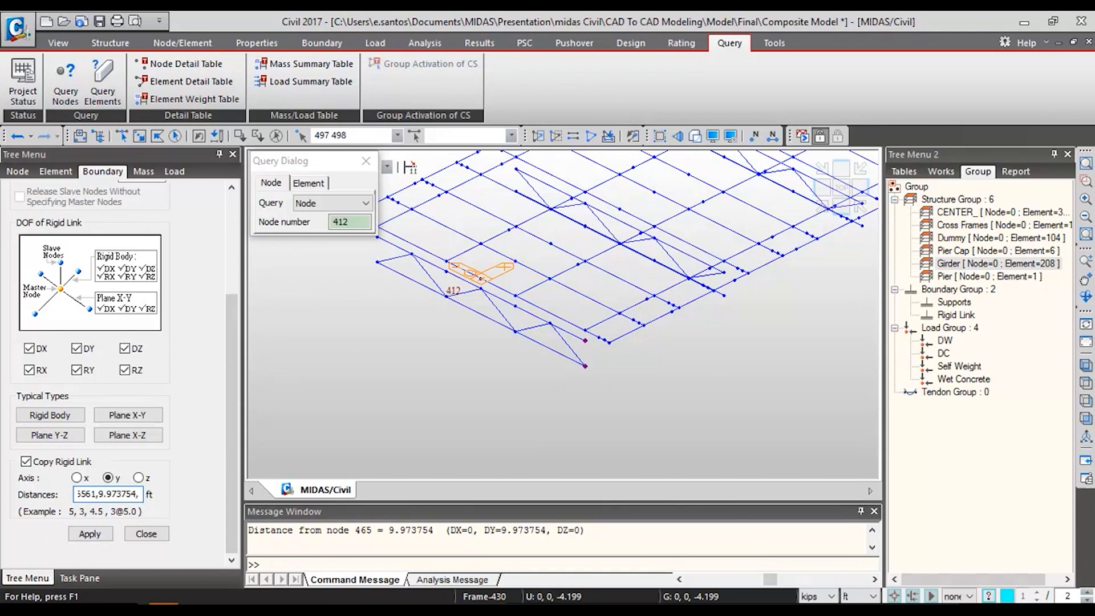
- Add the spacing between nodes 412 and 411, 10.006561 ft, as third copy distance and create the rigid links at the end cross frame
{"action": "double_click", "coordinate": [360, 222]}
{"action": "key", "text": "BackSpace"}
{"action": "left_click", "coordinate": [446, 295]}
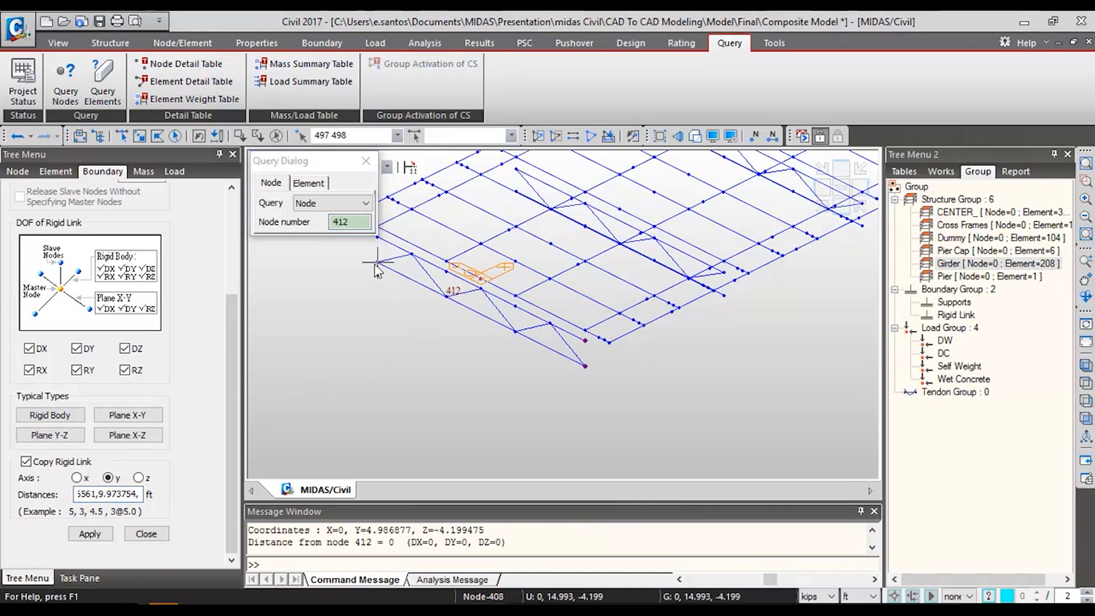
{"action": "left_click", "coordinate": [378, 263]}
{"action": "left_click_drag", "start_coordinate": [508, 530], "coordinate": [554, 529]}
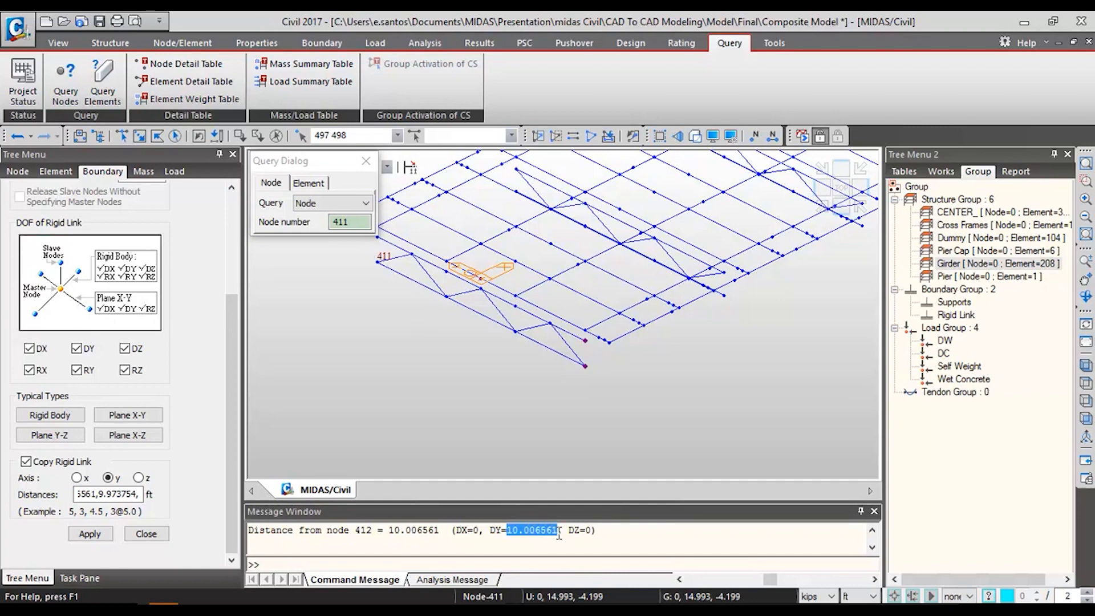
{"action": "left_click", "coordinate": [143, 494]}
{"action": "key", "text": "ctrl+v"}
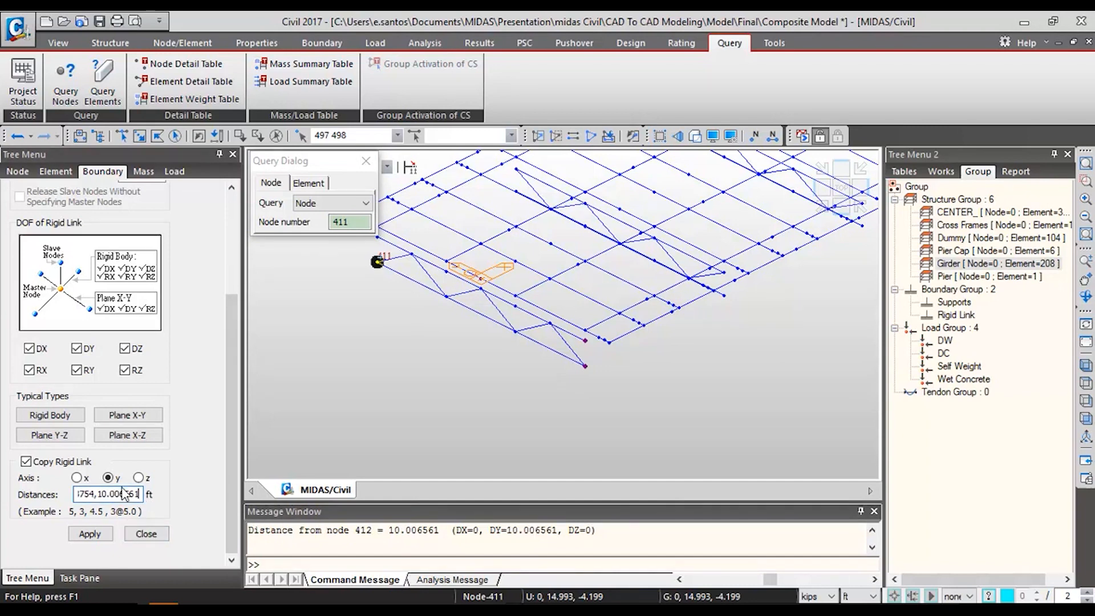
{"action": "left_click", "coordinate": [101, 533]}
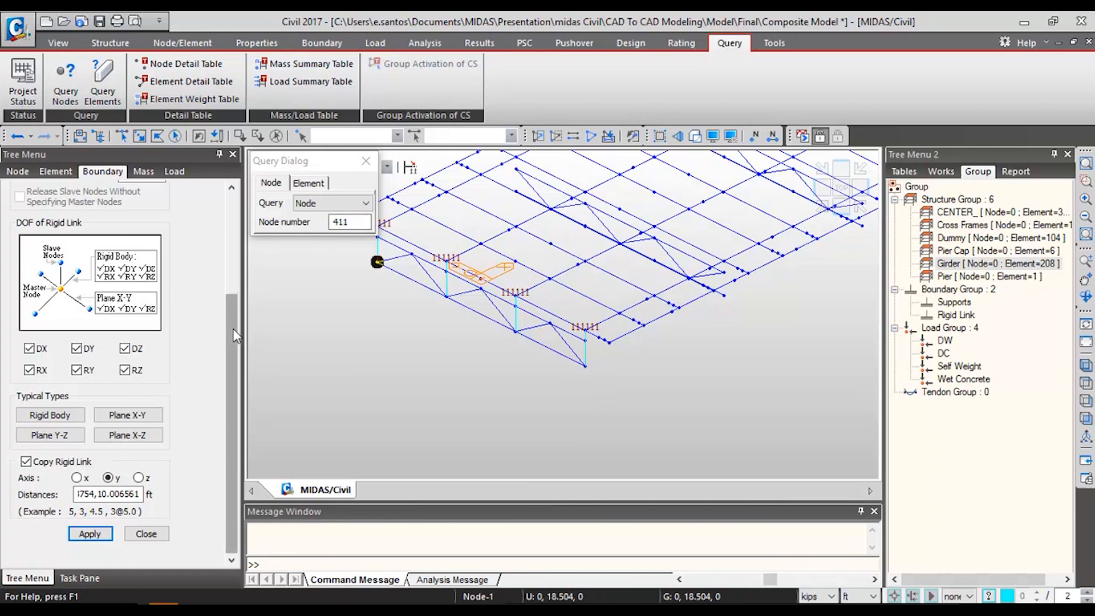
- Create copied rigid links at the second cross frame with master node 63 and slave nodes 499 and 501, keeping the same copy distances
{"action": "left_click_drag", "start_coordinate": [233, 334], "coordinate": [225, 262]}
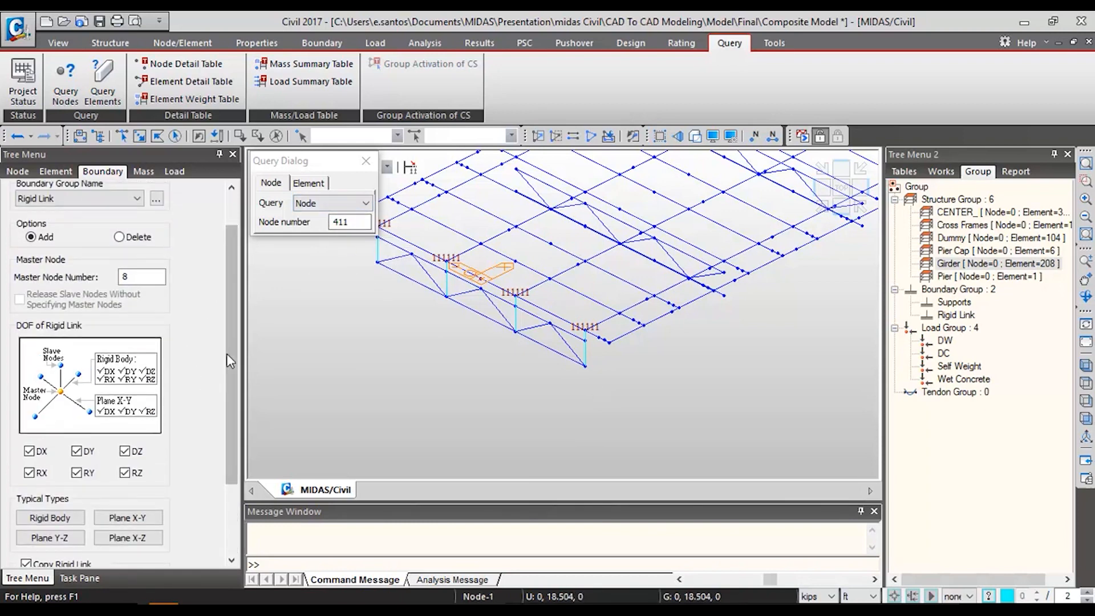
{"action": "middle_click_drag", "start_coordinate": [684, 301], "coordinate": [559, 402]}
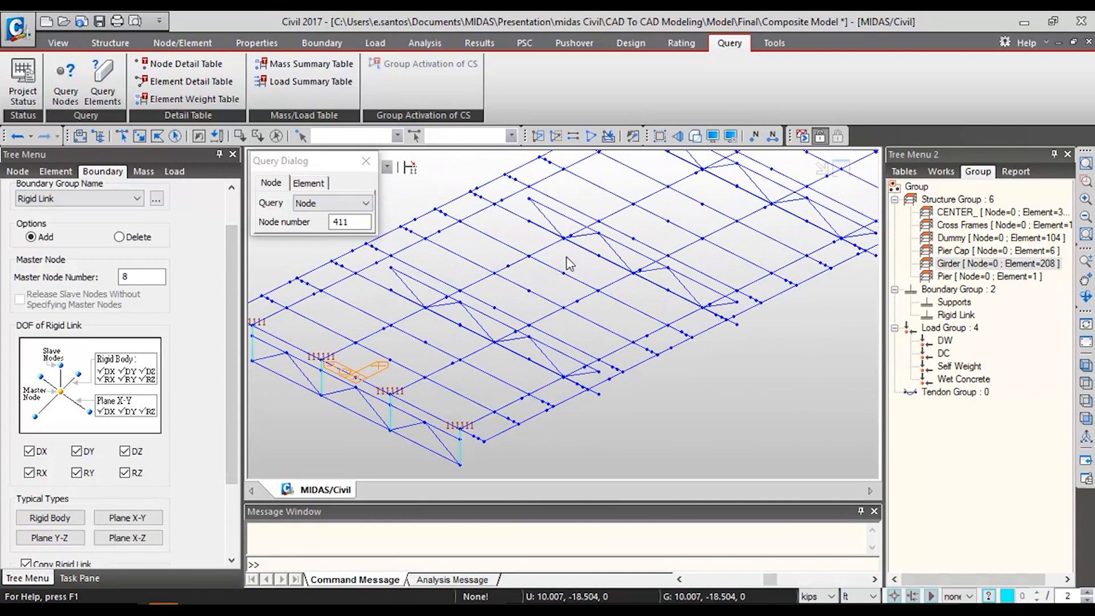
{"action": "left_click_drag", "start_coordinate": [231, 263], "coordinate": [231, 297]}
{"action": "left_click", "coordinate": [140, 225]}
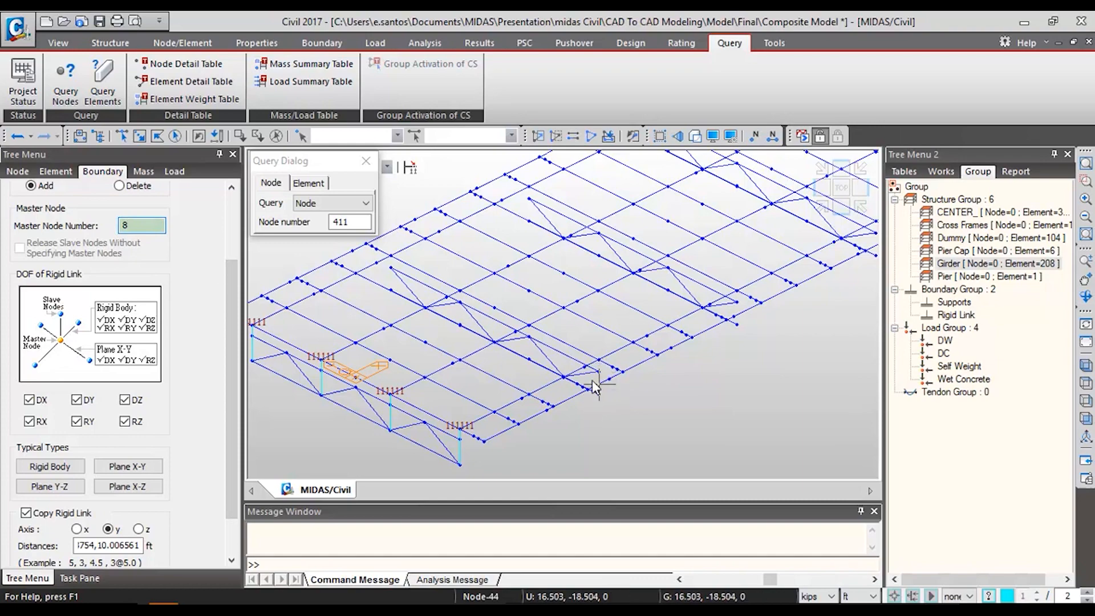
{"action": "scroll", "coordinate": [606, 302], "scroll_direction": "up", "scroll_amount": 4}
{"action": "left_click", "coordinate": [604, 293]}
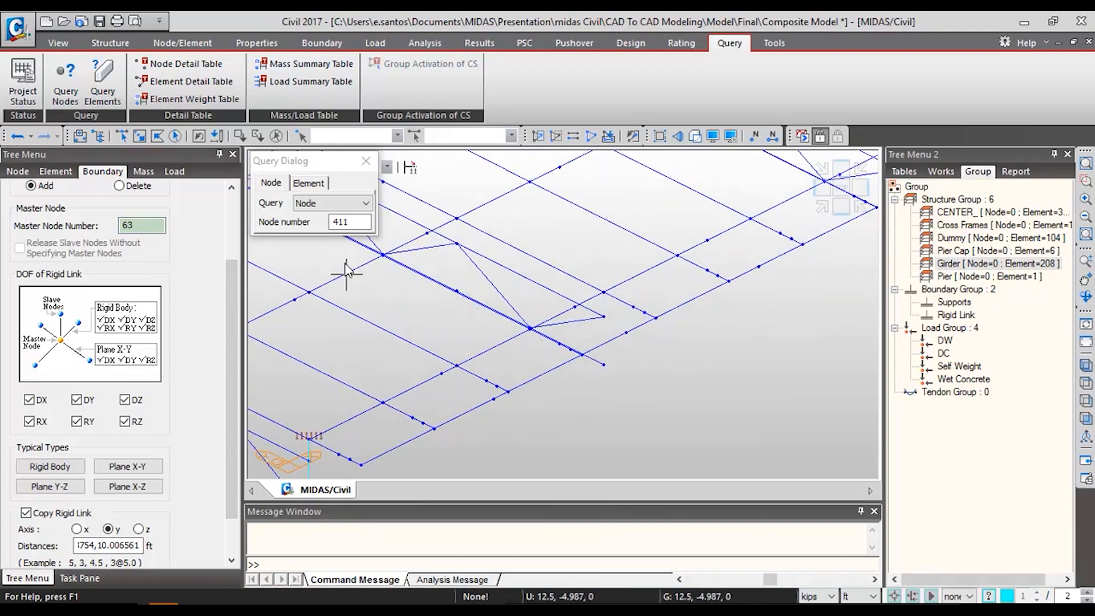
{"action": "left_click_drag", "start_coordinate": [597, 308], "coordinate": [614, 331]}
{"action": "left_click_drag", "start_coordinate": [614, 394], "coordinate": [615, 394]}
{"action": "scroll", "coordinate": [160, 507], "scroll_direction": "down", "scroll_amount": 2}
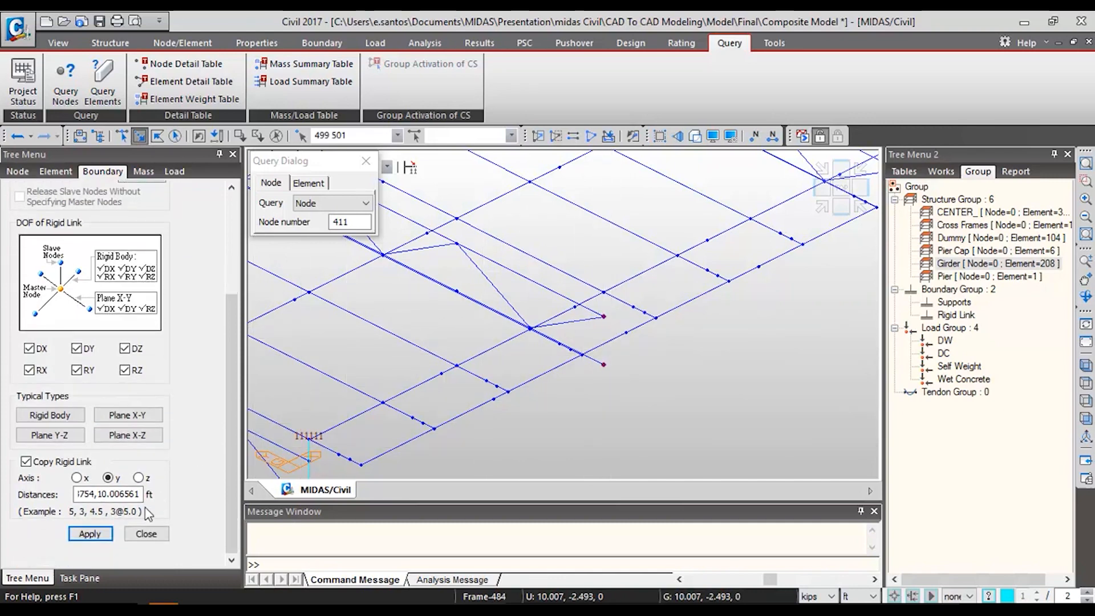
{"action": "left_click", "coordinate": [102, 535]}
- Create copied rigid links at the third cross frame with master node 107 and slave nodes 502 and 504, using the same y distances
{"action": "middle_click_drag", "start_coordinate": [812, 299], "coordinate": [418, 465]}
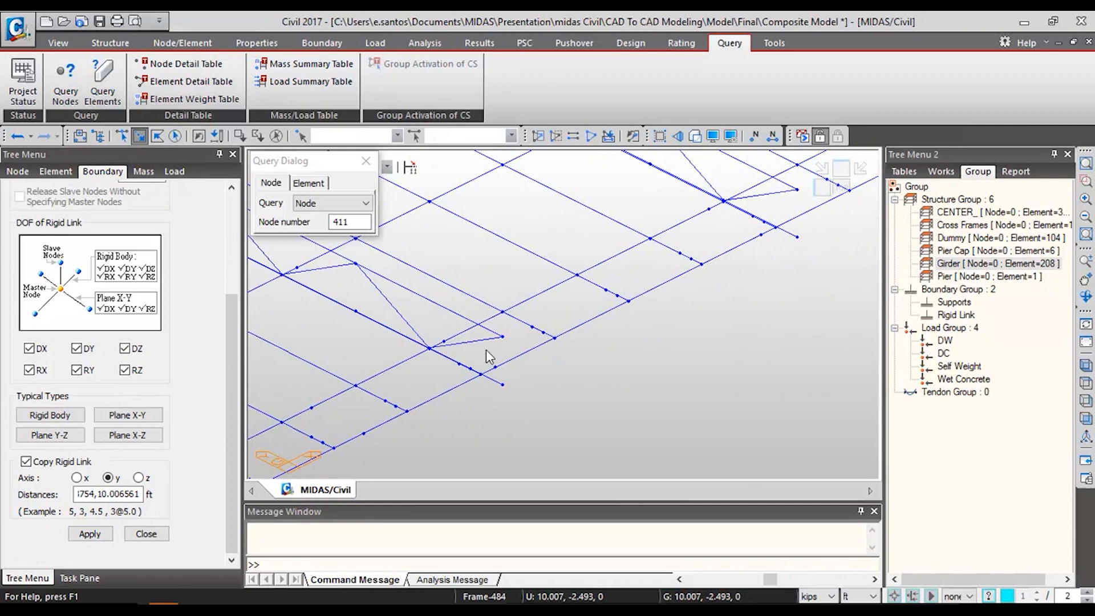
{"action": "scroll", "coordinate": [211, 242], "scroll_direction": "up", "scroll_amount": 1}
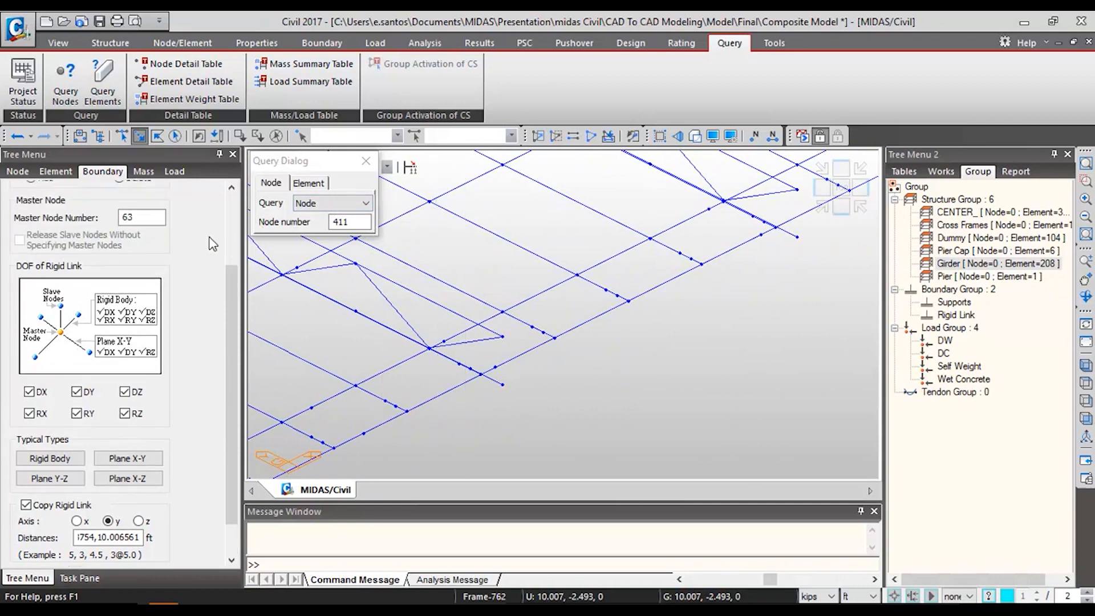
{"action": "left_click", "coordinate": [165, 217]}
{"action": "left_click", "coordinate": [502, 312]}
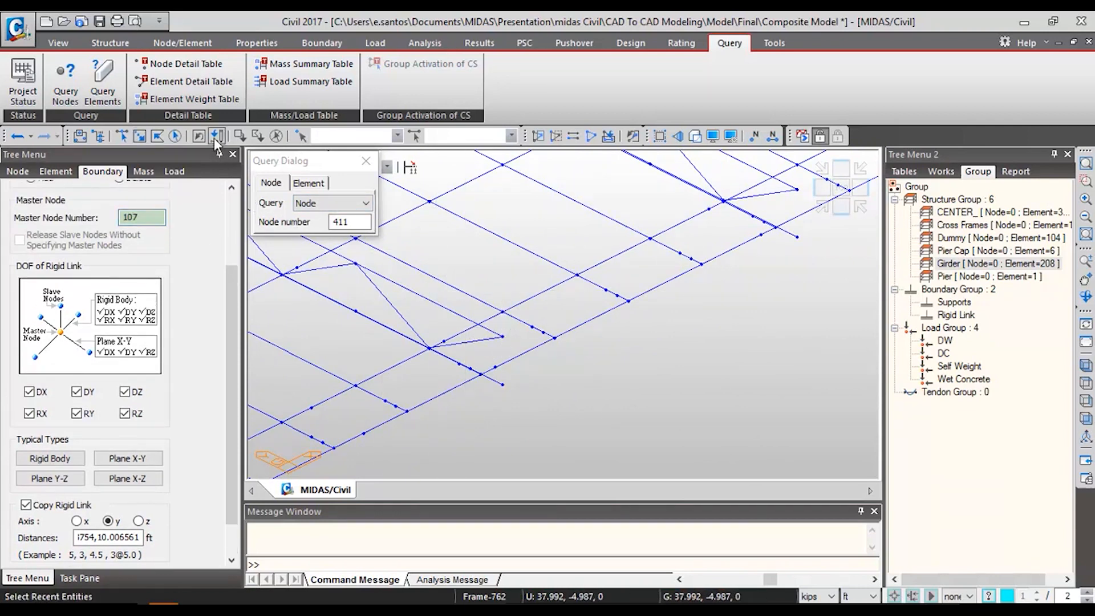
{"action": "left_click", "coordinate": [139, 135]}
{"action": "left_click", "coordinate": [503, 337]}
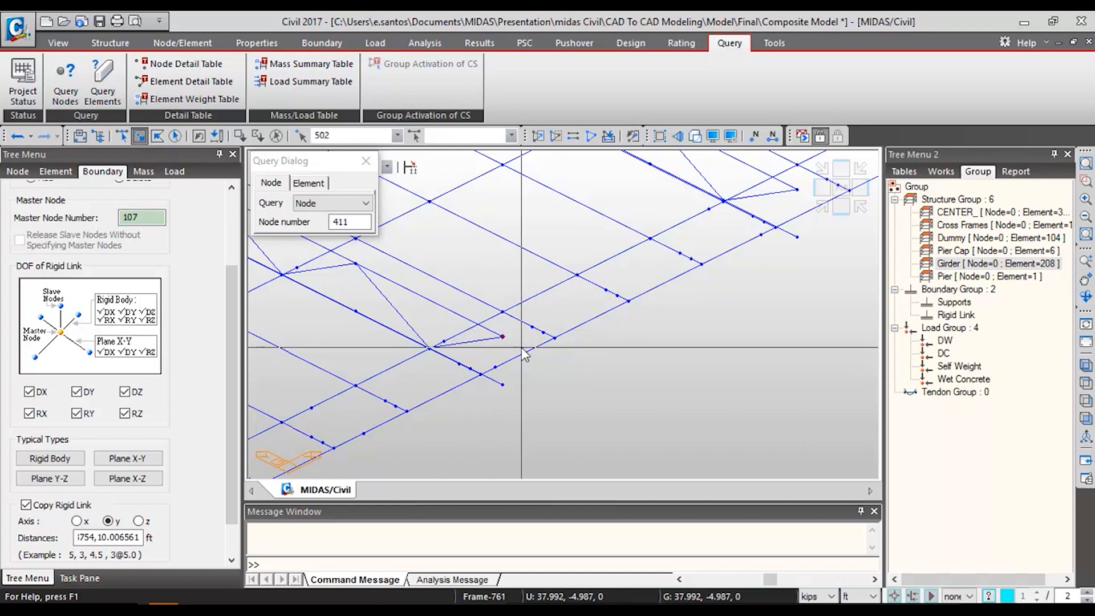
{"action": "left_click", "coordinate": [503, 384]}
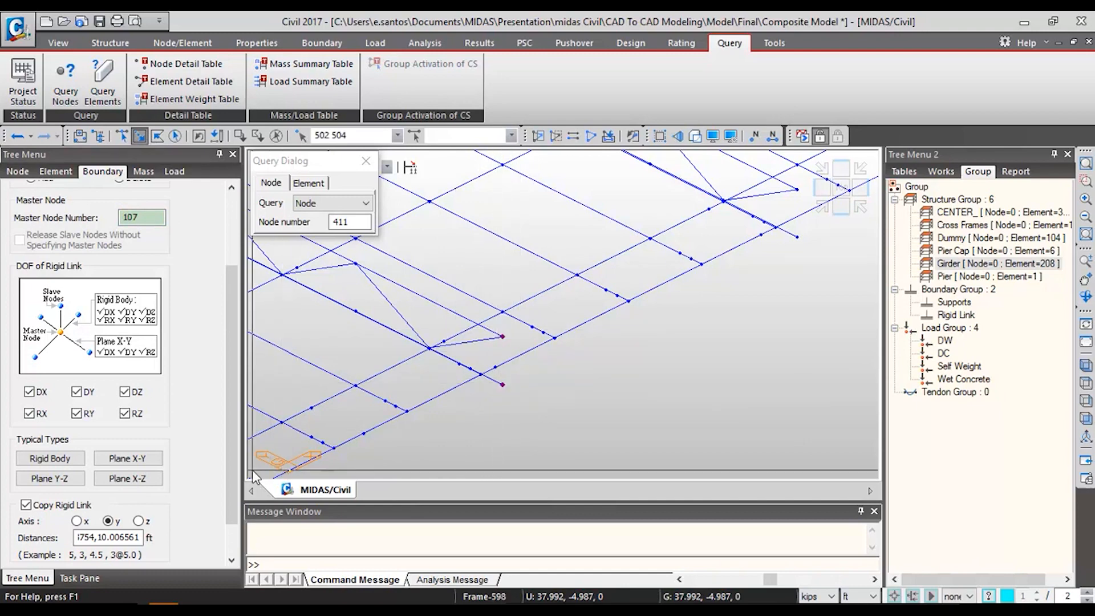
{"action": "scroll", "coordinate": [114, 370], "scroll_direction": "down", "scroll_amount": 1}
{"action": "left_click", "coordinate": [89, 534]}
- Create copied rigid links at the fourth cross frame with master node 151 and slave nodes 505 and 507
{"action": "mouse_move", "coordinate": [428, 417]}
{"action": "middle_mouse_down"}
{"action": "mouse_move", "coordinate": [462, 415]}
{"action": "mouse_move", "coordinate": [450, 419]}
{"action": "middle_mouse_up"}
{"action": "scroll", "coordinate": [180, 257], "scroll_direction": "up", "scroll_amount": 1}
{"action": "left_click", "coordinate": [141, 217]}
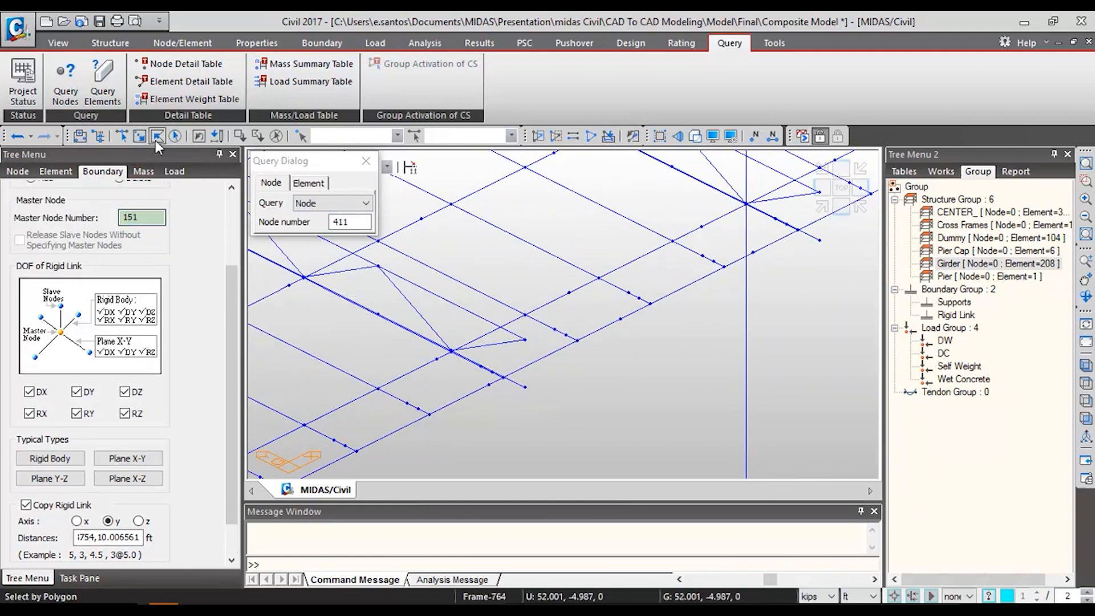
{"action": "left_click", "coordinate": [533, 364]}
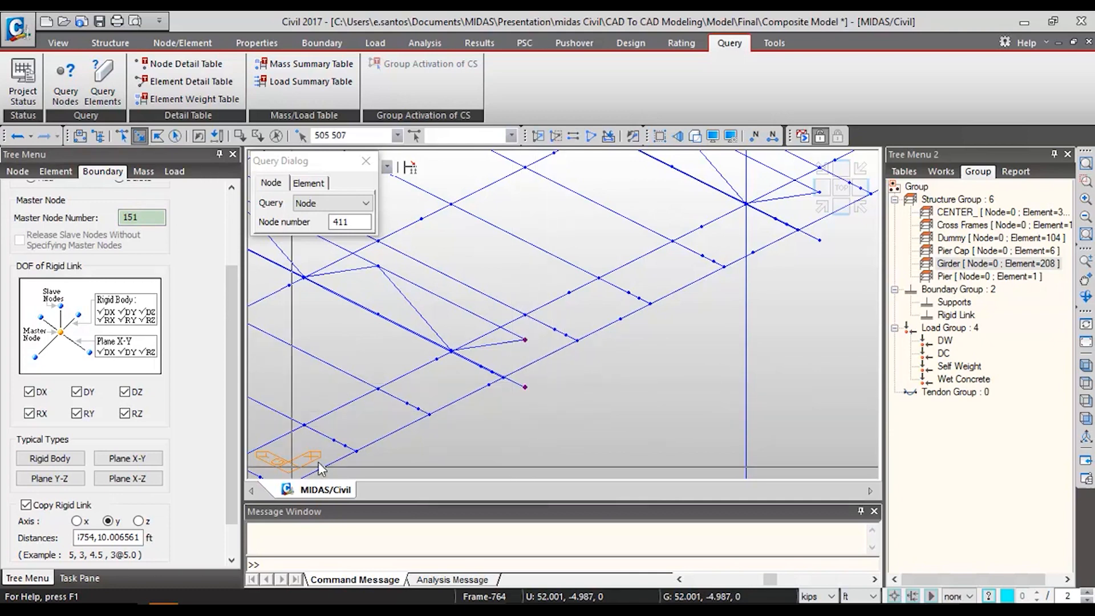
{"action": "scroll", "coordinate": [176, 526], "scroll_direction": "down", "scroll_amount": 1}
{"action": "left_click", "coordinate": [90, 534]}
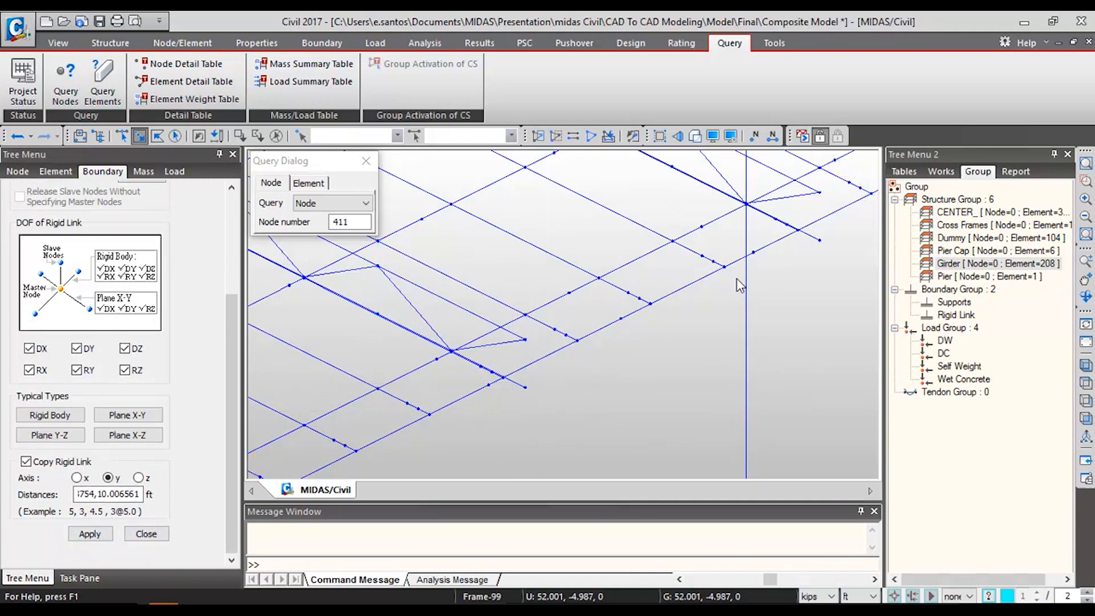
- Create copied rigid links at the fifth cross frame with master node 195 and slave nodes 508 and 510
{"action": "scroll", "coordinate": [734, 279], "scroll_direction": "down", "scroll_amount": 2}
{"action": "middle_click_drag", "start_coordinate": [544, 359], "coordinate": [409, 389]}
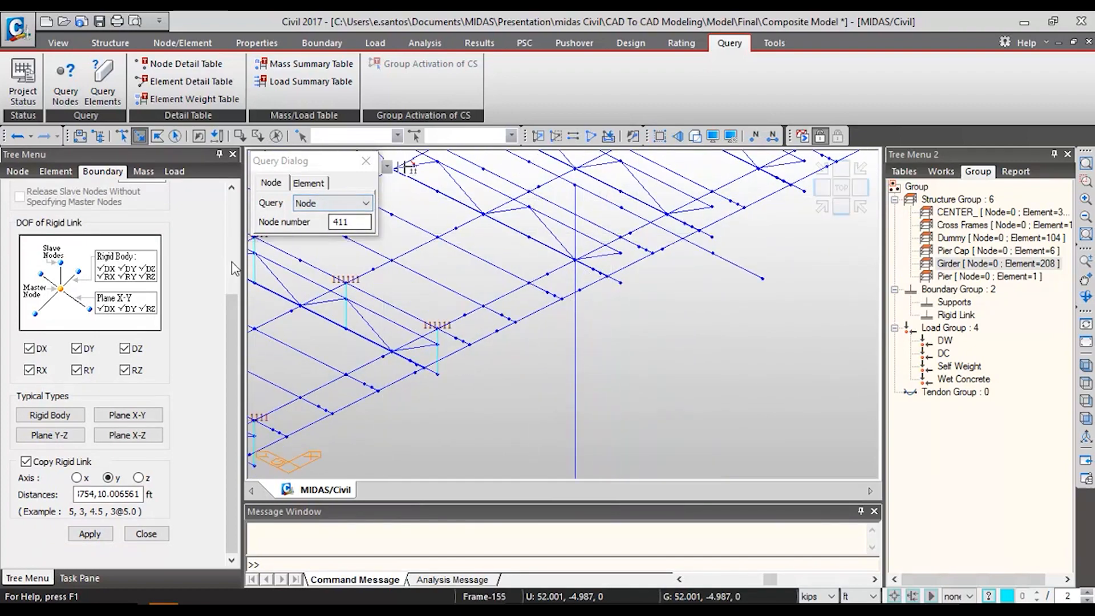
{"action": "scroll", "coordinate": [170, 221], "scroll_direction": "up", "scroll_amount": 1}
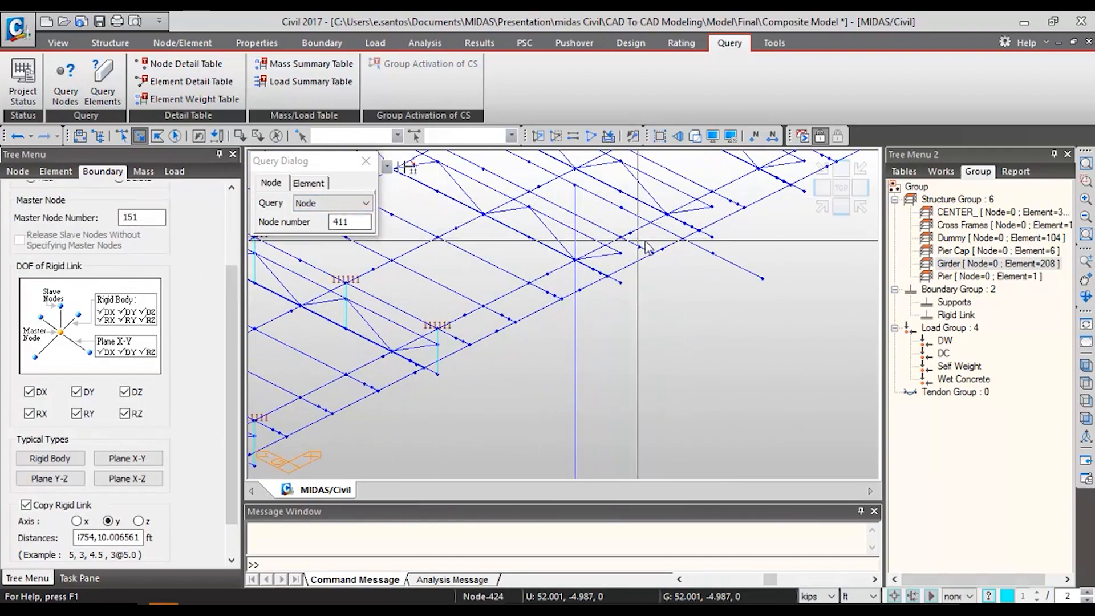
{"action": "left_click", "coordinate": [127, 218]}
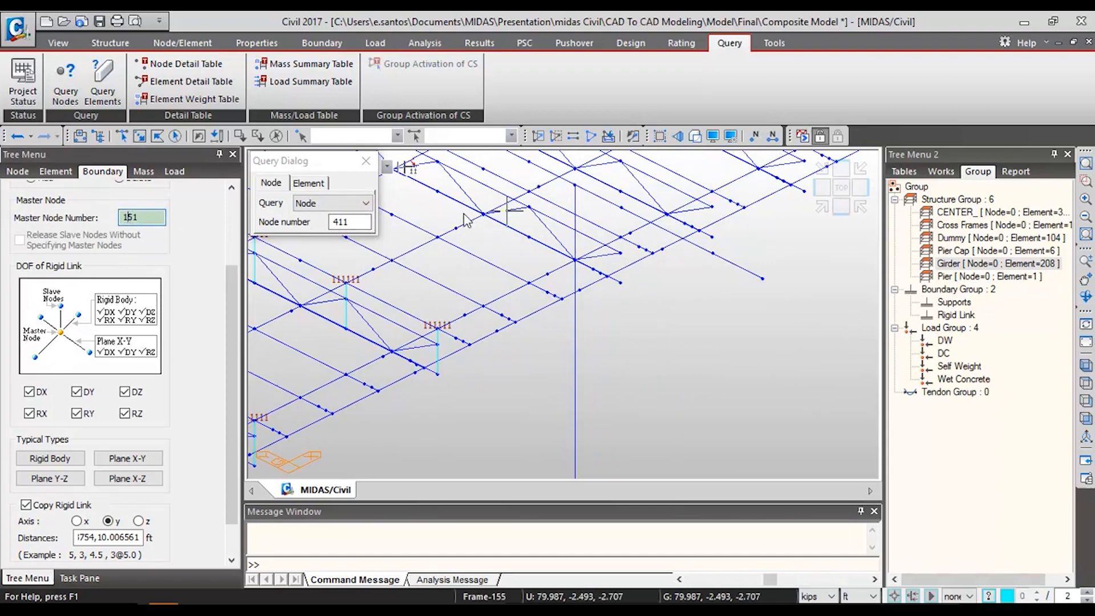
{"action": "left_click", "coordinate": [621, 238]}
{"action": "scroll", "coordinate": [625, 206], "scroll_direction": "up", "scroll_amount": 3}
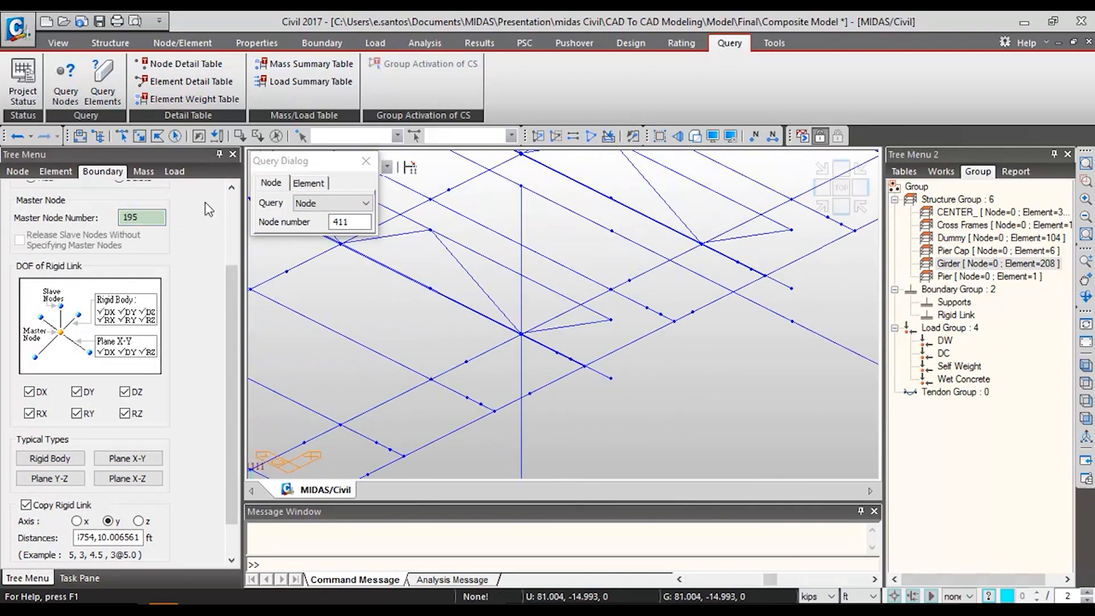
{"action": "left_click", "coordinate": [146, 222]}
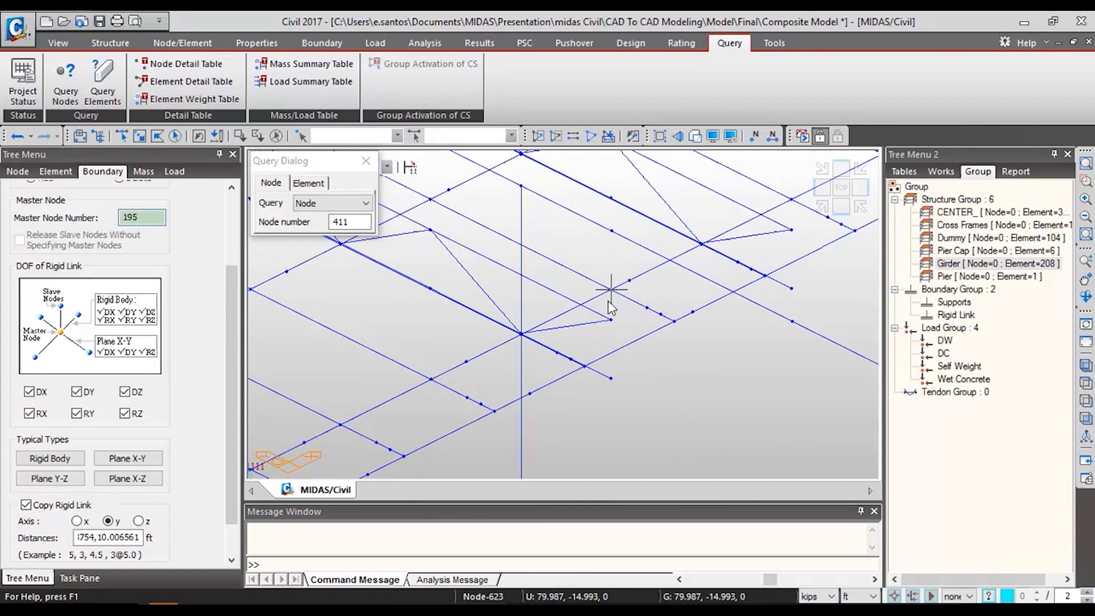
{"action": "left_click", "coordinate": [140, 136]}
{"action": "left_click_drag", "start_coordinate": [614, 316], "coordinate": [654, 429]}
{"action": "scroll", "coordinate": [149, 556], "scroll_direction": "down", "scroll_amount": 1}
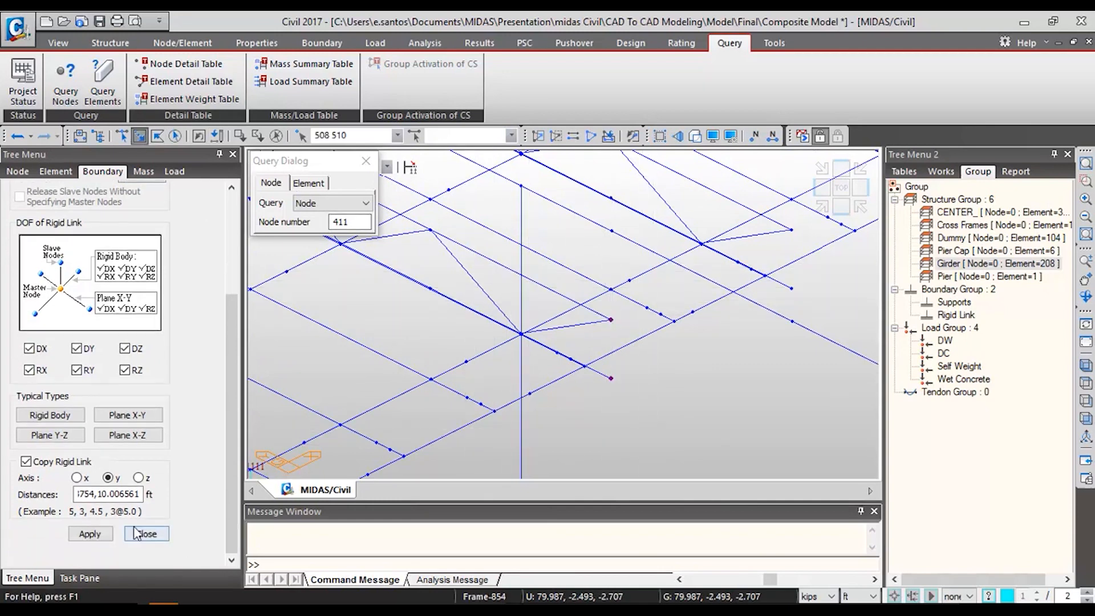
{"action": "left_click", "coordinate": [90, 533]}
- Create copied rigid links at the sixth cross frame, with master node 217 and the two outer girder nodes below it as slaves
{"action": "middle_click_drag", "start_coordinate": [431, 383], "coordinate": [249, 388]}
{"action": "scroll", "coordinate": [181, 219], "scroll_direction": "up", "scroll_amount": 1}
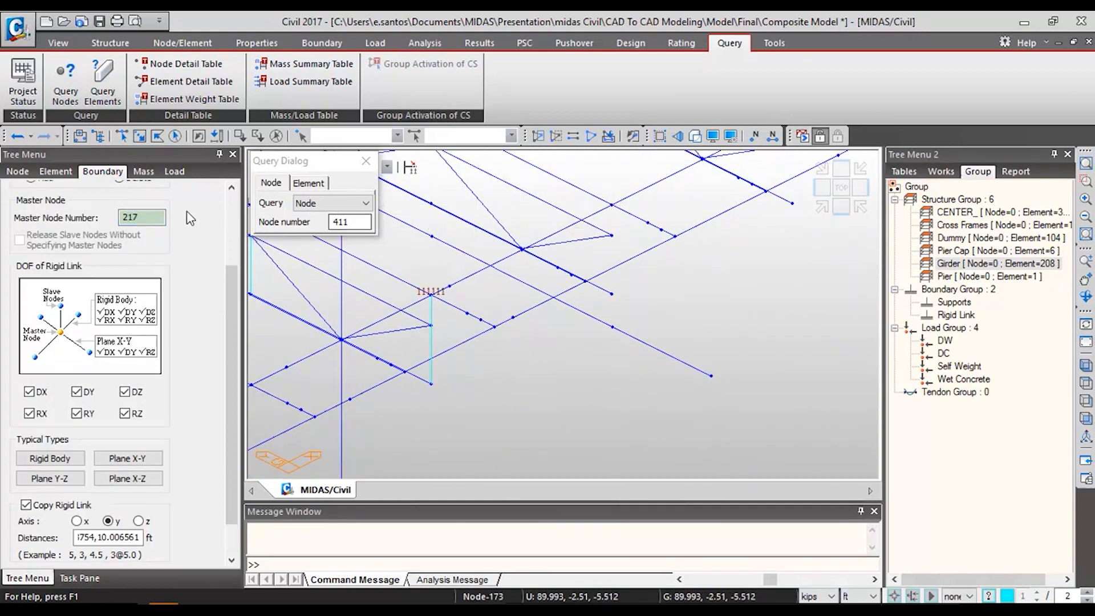
{"action": "left_click", "coordinate": [139, 136]}
{"action": "left_click_drag", "start_coordinate": [602, 227], "coordinate": [634, 308]}
{"action": "scroll", "coordinate": [193, 482], "scroll_direction": "down", "scroll_amount": 1}
{"action": "left_click", "coordinate": [91, 534]}
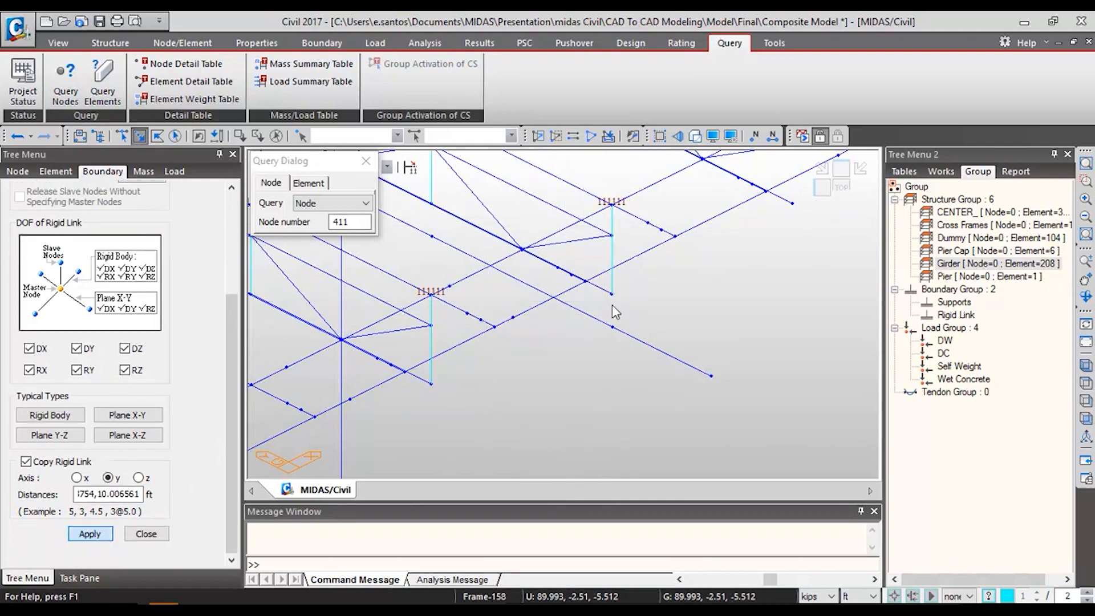
- Create copied rigid links at the seventh cross frame, with master node 239 and the two outer girder nodes below it as slaves
{"action": "middle_click_drag", "start_coordinate": [543, 381], "coordinate": [528, 428]}
{"action": "scroll", "coordinate": [160, 222], "scroll_direction": "up", "scroll_amount": 1}
{"action": "left_click", "coordinate": [141, 188]}
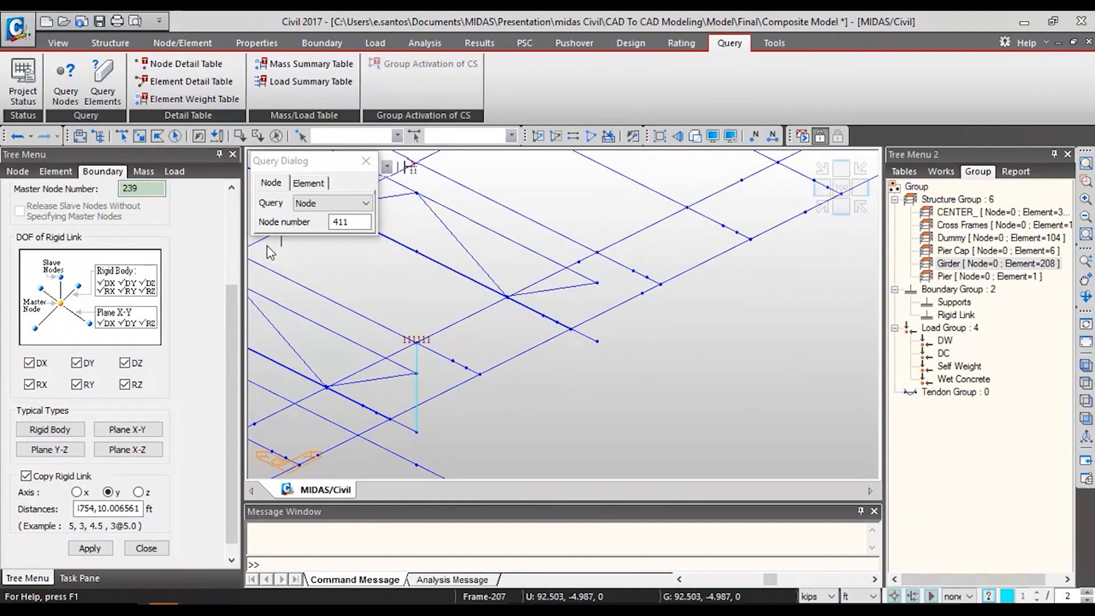
{"action": "left_click", "coordinate": [138, 134]}
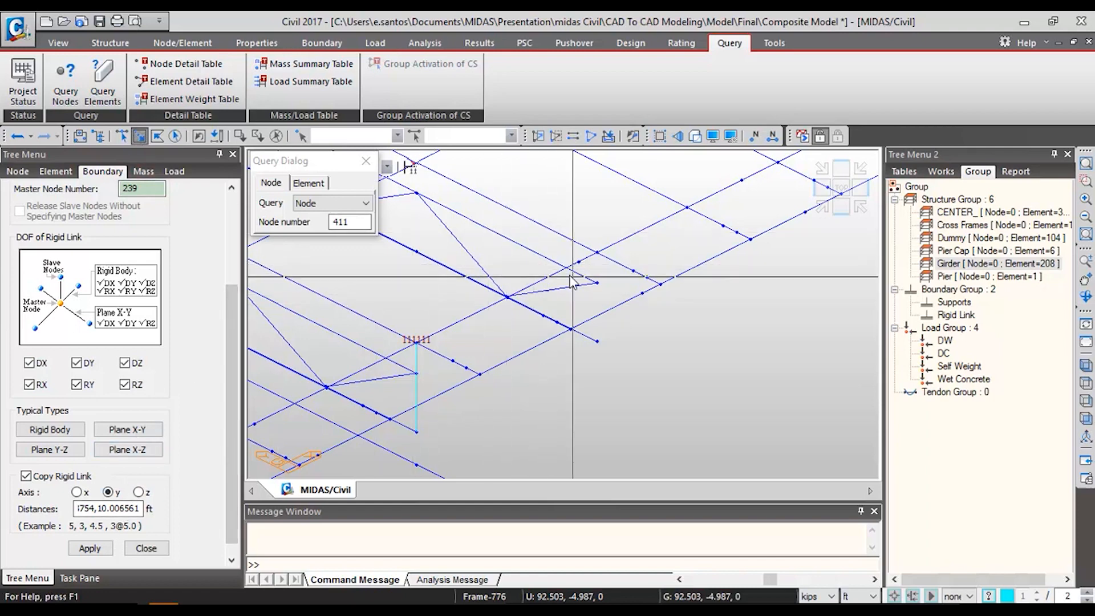
{"action": "left_click_drag", "start_coordinate": [595, 278], "coordinate": [600, 369]}
{"action": "left_click", "coordinate": [90, 548]}
- Create copied rigid links at the eighth cross frame with master node 283 and slave nodes 517 and 519
{"action": "middle_click_drag", "start_coordinate": [732, 261], "coordinate": [492, 428]}
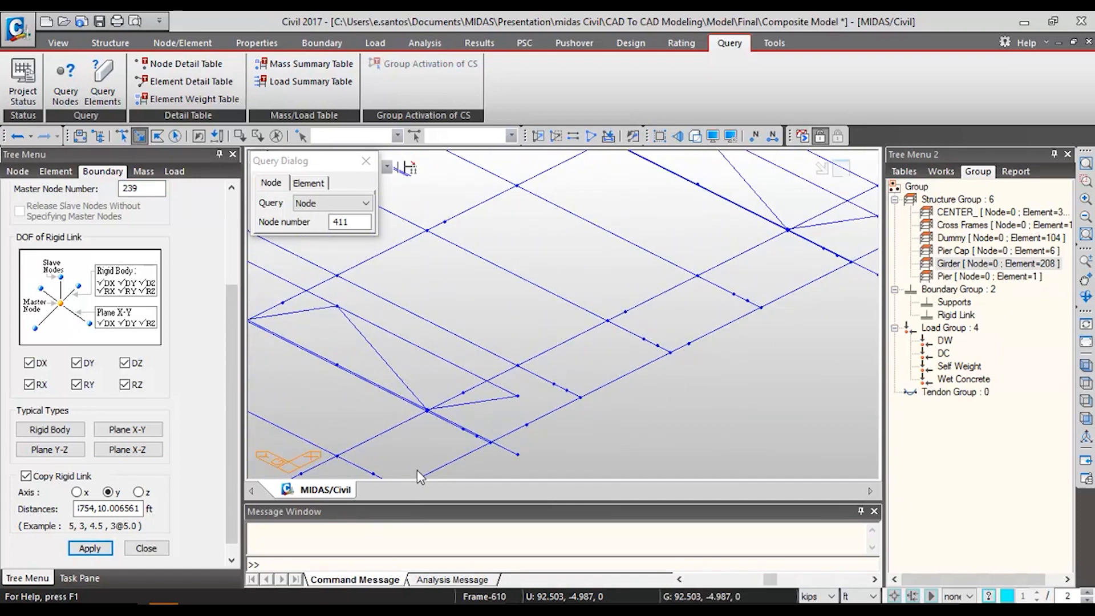
{"action": "left_click", "coordinate": [135, 189]}
{"action": "left_click", "coordinate": [517, 365]}
{"action": "left_click_drag", "start_coordinate": [512, 385], "coordinate": [525, 405]}
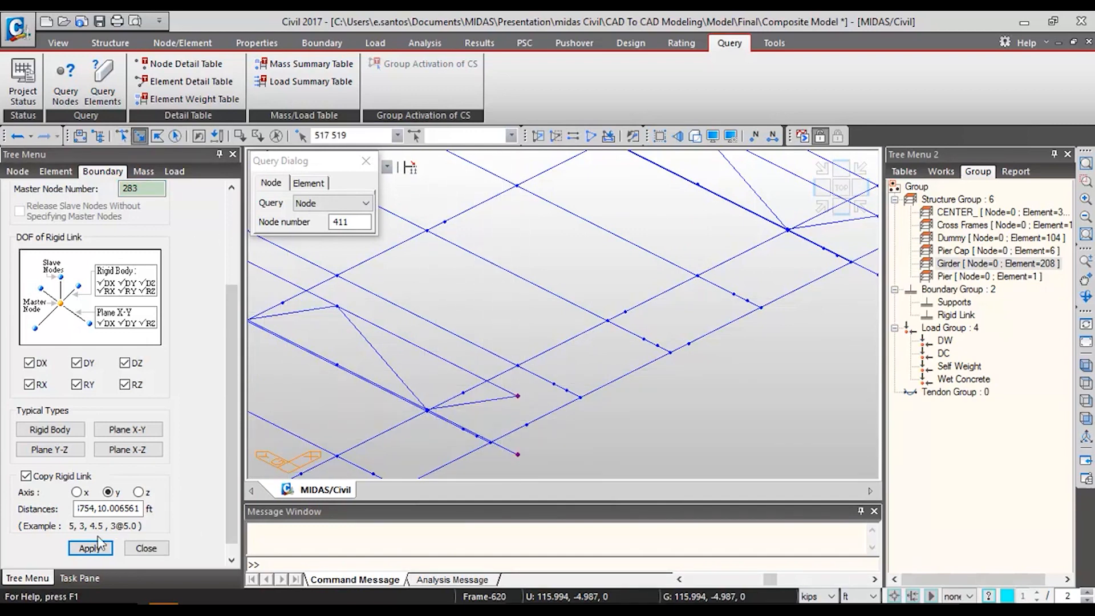
{"action": "left_click", "coordinate": [98, 547]}
- Create copied rigid links at the ninth cross frame with master node 327 and slave nodes 520 and 522
{"action": "scroll", "coordinate": [697, 290], "scroll_direction": "down", "scroll_amount": 5}
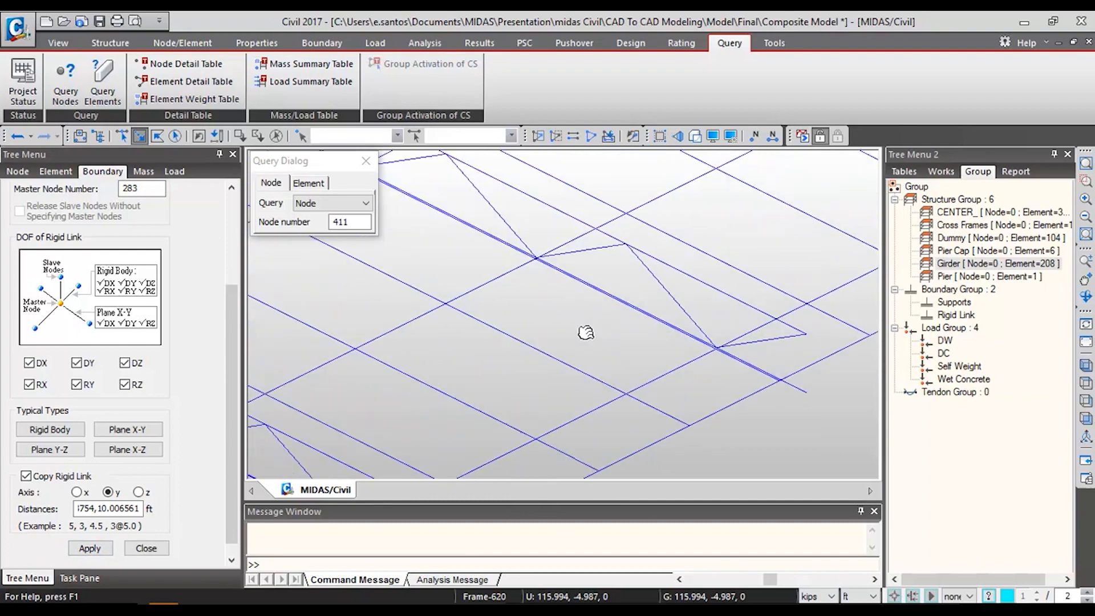
{"action": "middle_click_drag", "start_coordinate": [699, 283], "coordinate": [445, 397]}
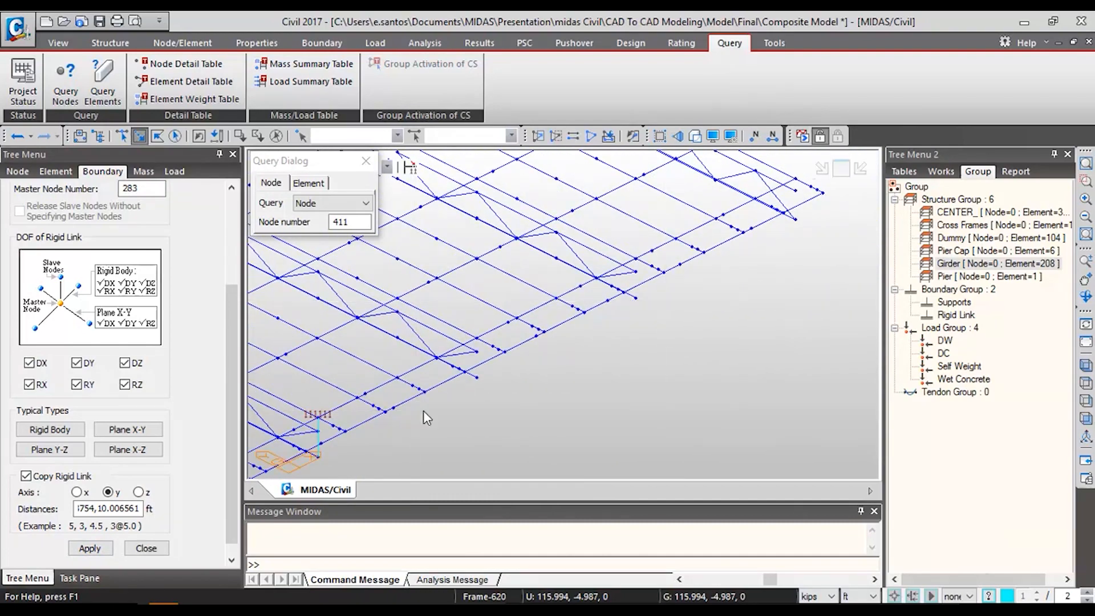
{"action": "left_click", "coordinate": [263, 248]}
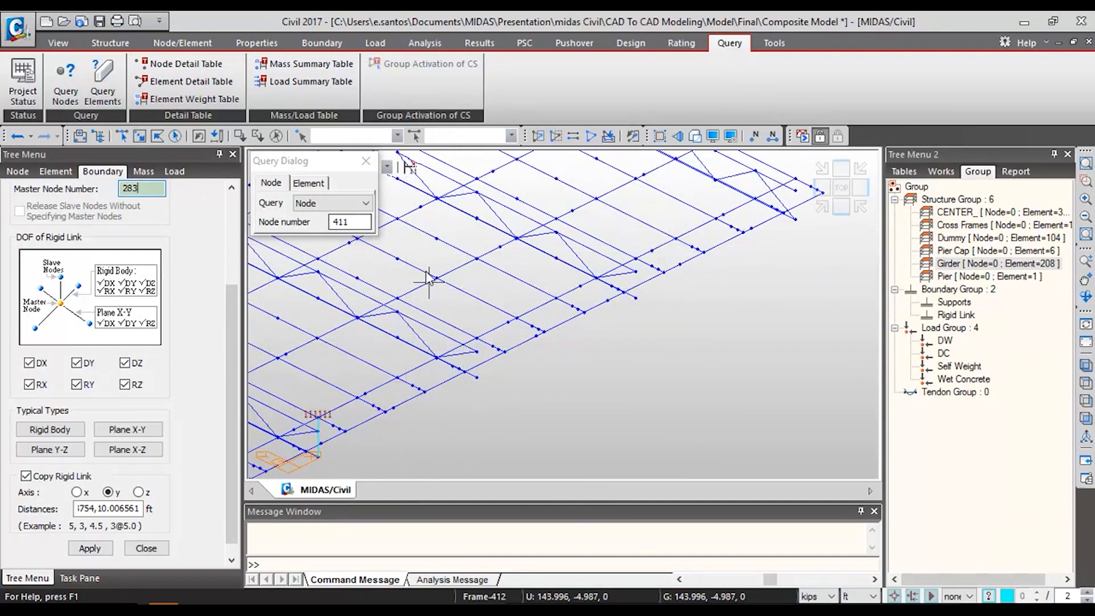
{"action": "left_click", "coordinate": [140, 135]}
{"action": "left_click_drag", "start_coordinate": [488, 388], "coordinate": [488, 391]}
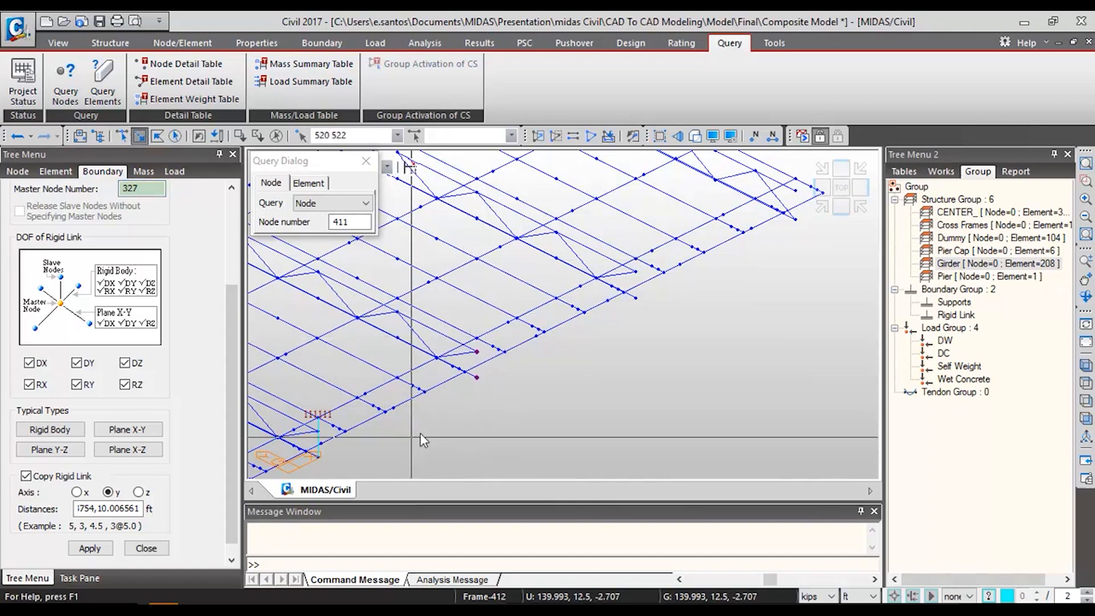
{"action": "left_click", "coordinate": [90, 548]}
- Create copied rigid links at the tenth cross frame, with master node 371 and the two outer girder nodes below it as slaves
{"action": "left_click", "coordinate": [142, 189]}
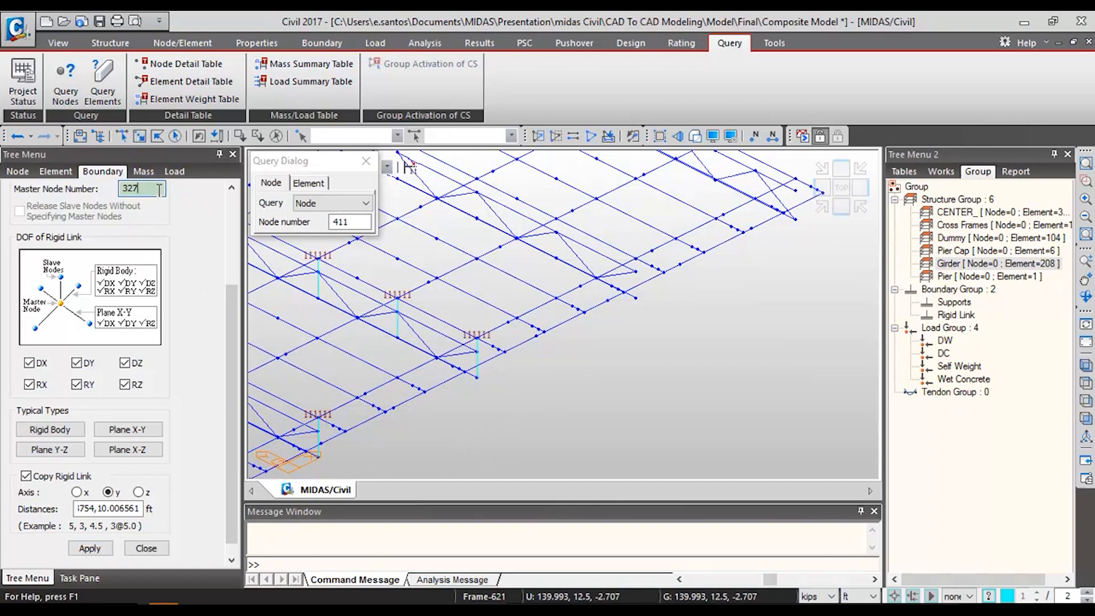
{"action": "left_click", "coordinate": [636, 259]}
{"action": "left_click", "coordinate": [137, 138]}
{"action": "left_click_drag", "start_coordinate": [626, 265], "coordinate": [633, 275]}
{"action": "left_click_drag", "start_coordinate": [641, 323], "coordinate": [642, 323]}
{"action": "left_click", "coordinate": [97, 549]}
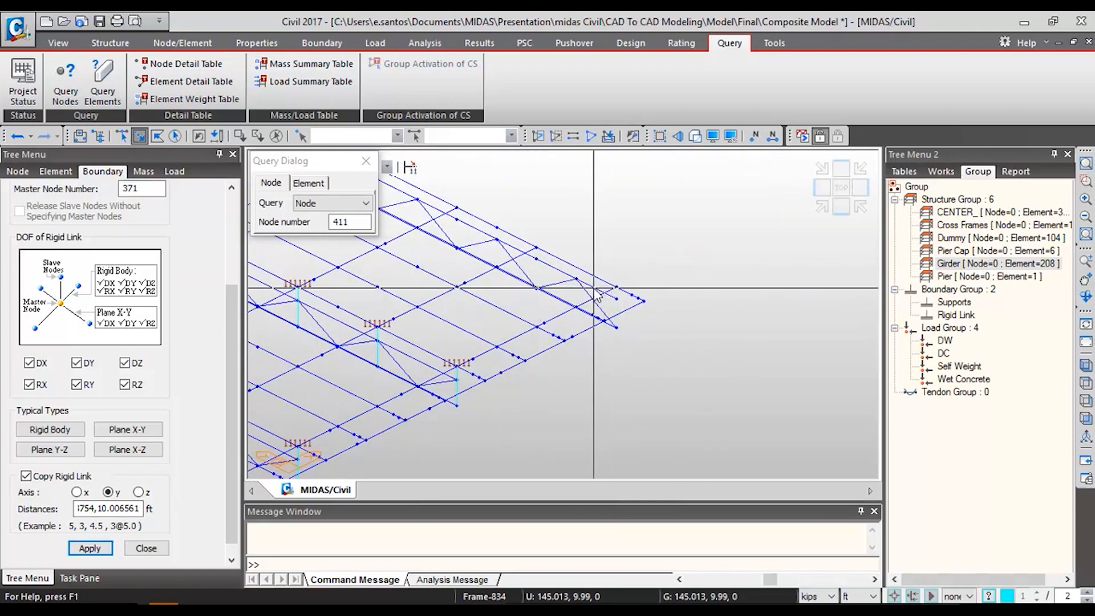
- Create copied rigid links at the far end cross frame with master node 19 and the two nodes below it, and close the node query
{"action": "left_click", "coordinate": [148, 193]}
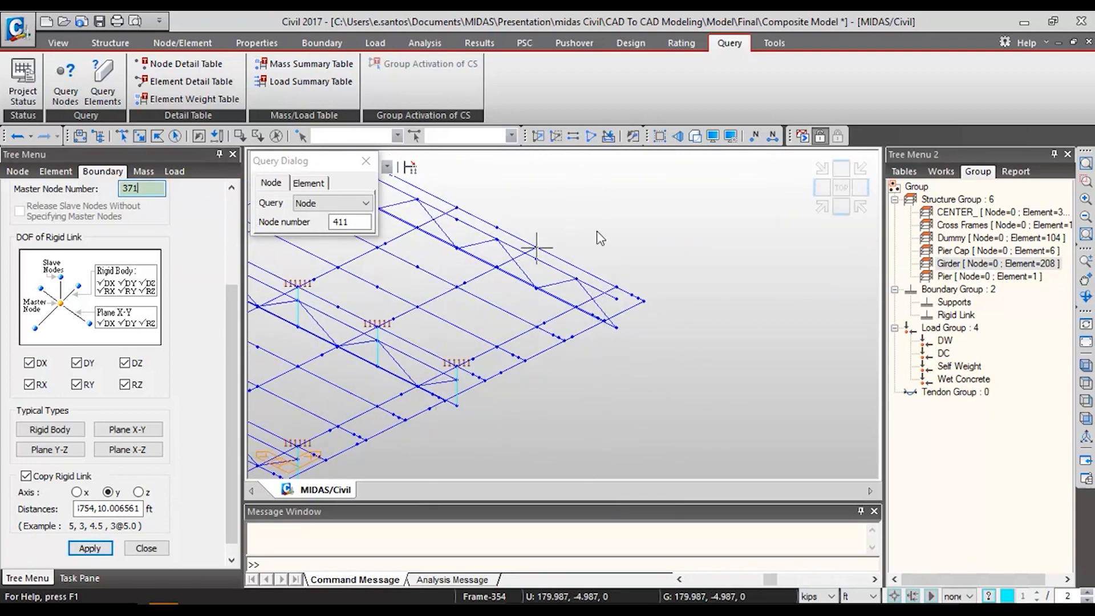
{"action": "left_click", "coordinate": [616, 288]}
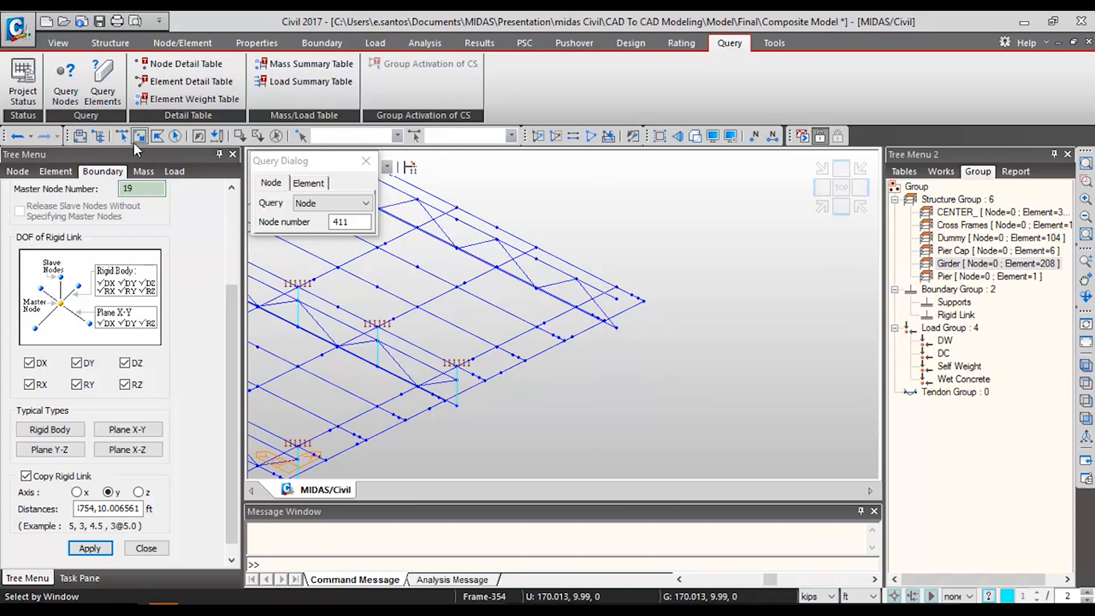
{"action": "left_click_drag", "start_coordinate": [611, 293], "coordinate": [622, 377]}
{"action": "left_click", "coordinate": [90, 548]}
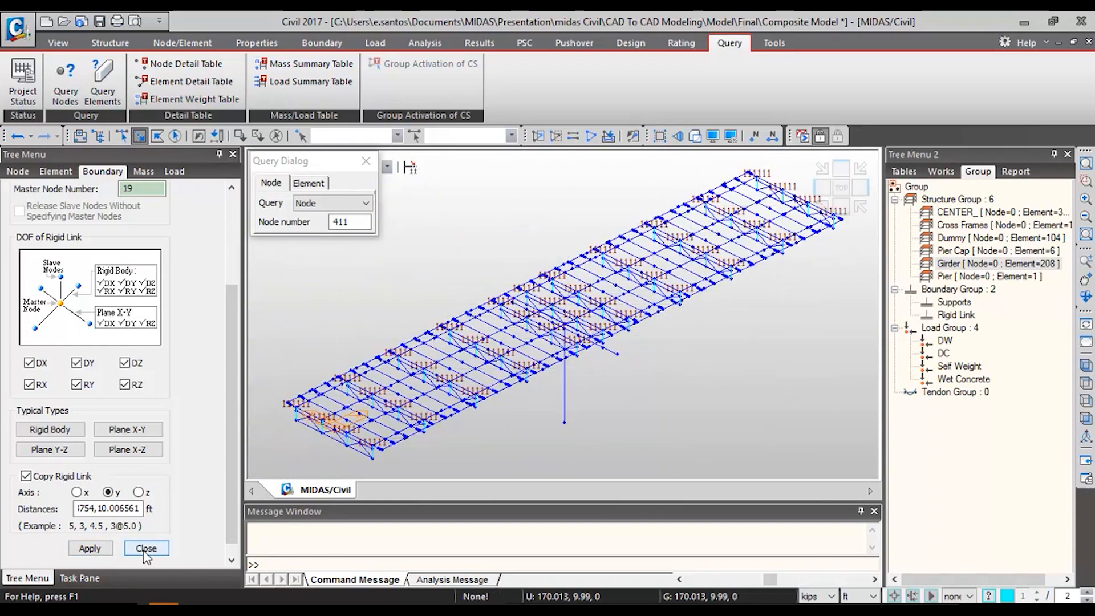
{"action": "left_click", "coordinate": [366, 160]}
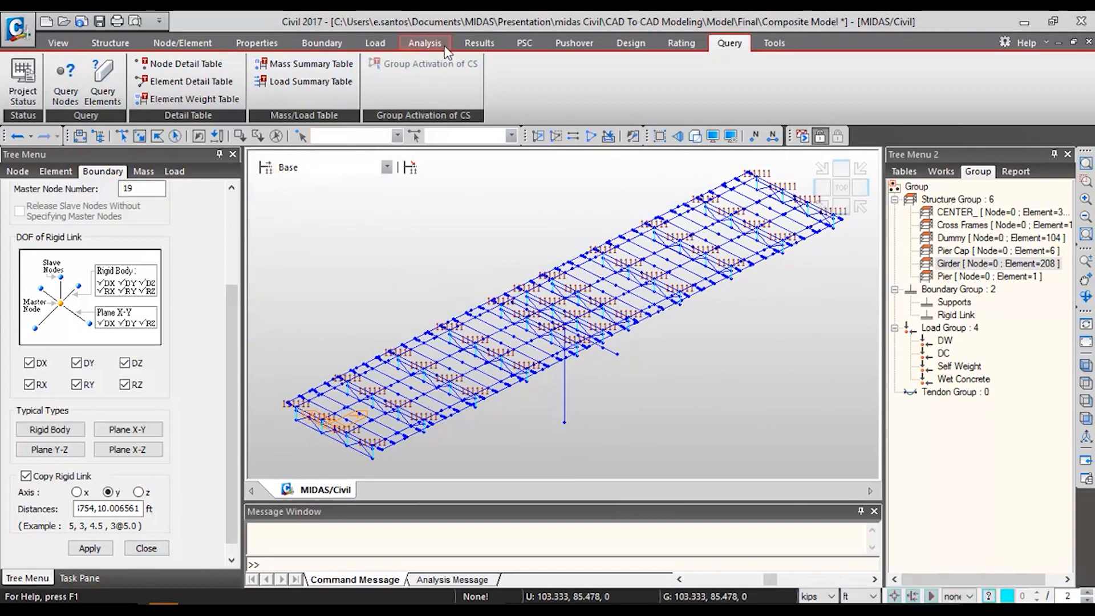
- Add a construction stage named Stage 1 with a duration of 10 days
{"action": "left_click", "coordinate": [376, 44]}
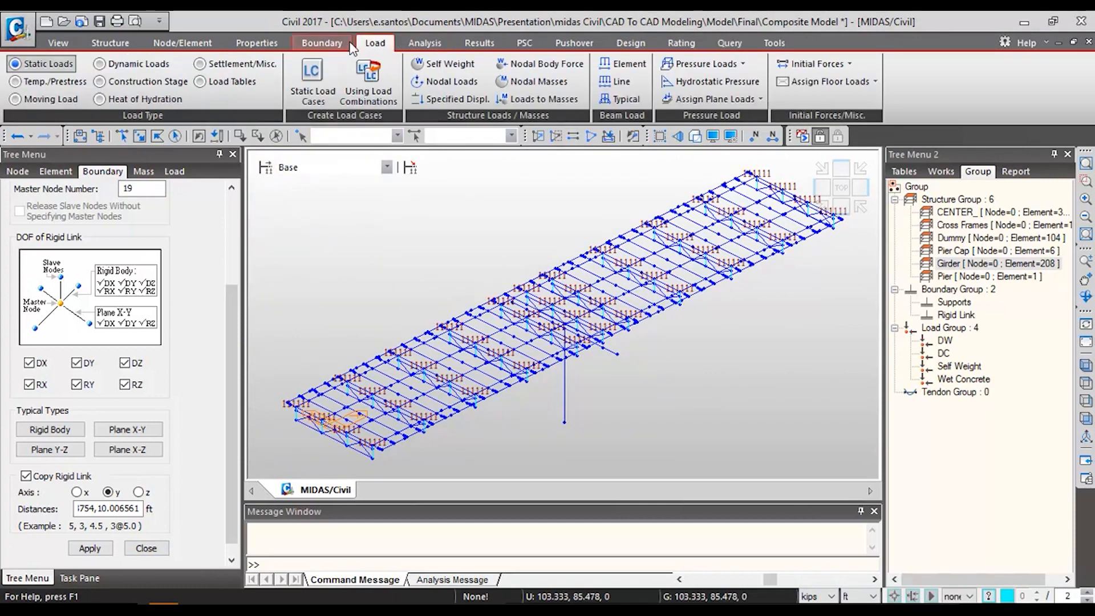
{"action": "left_click", "coordinate": [131, 79]}
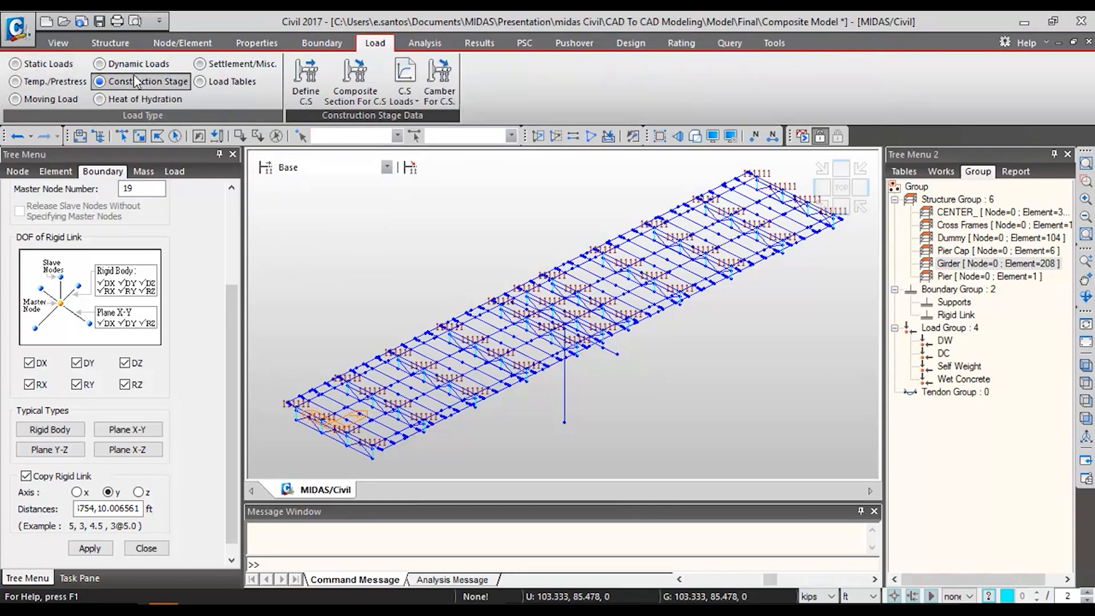
{"action": "left_click", "coordinate": [303, 93]}
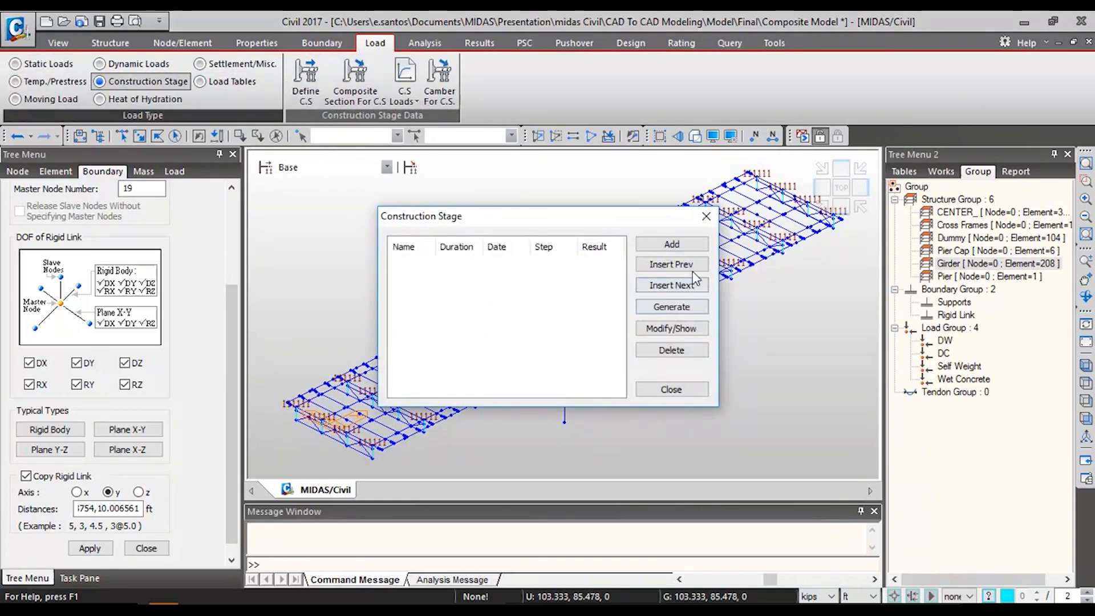
{"action": "left_click", "coordinate": [672, 244]}
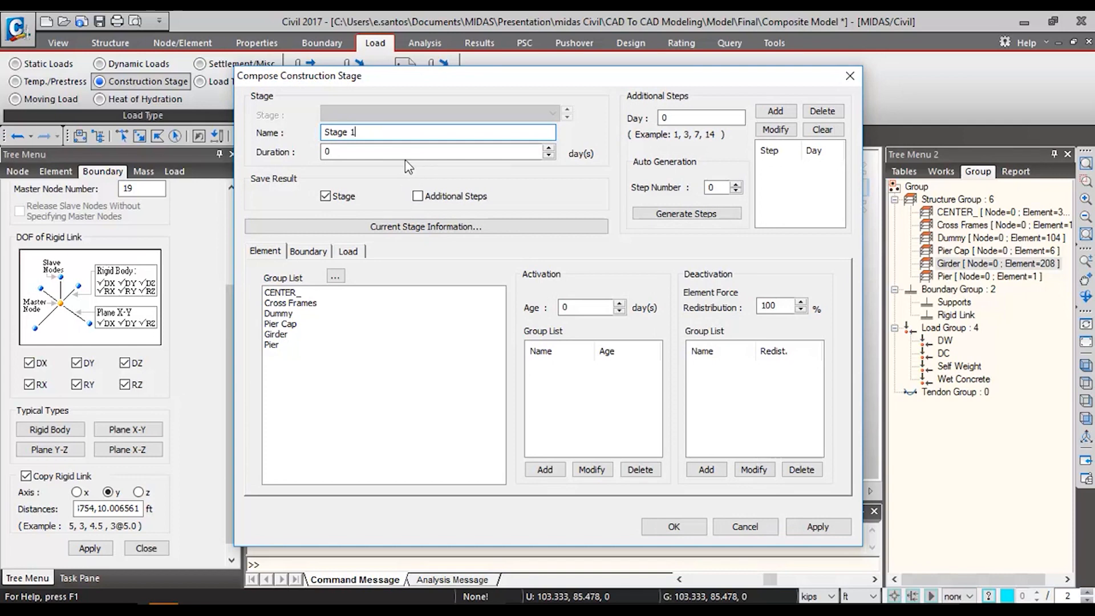
{"action": "key", "text": "Tab"}
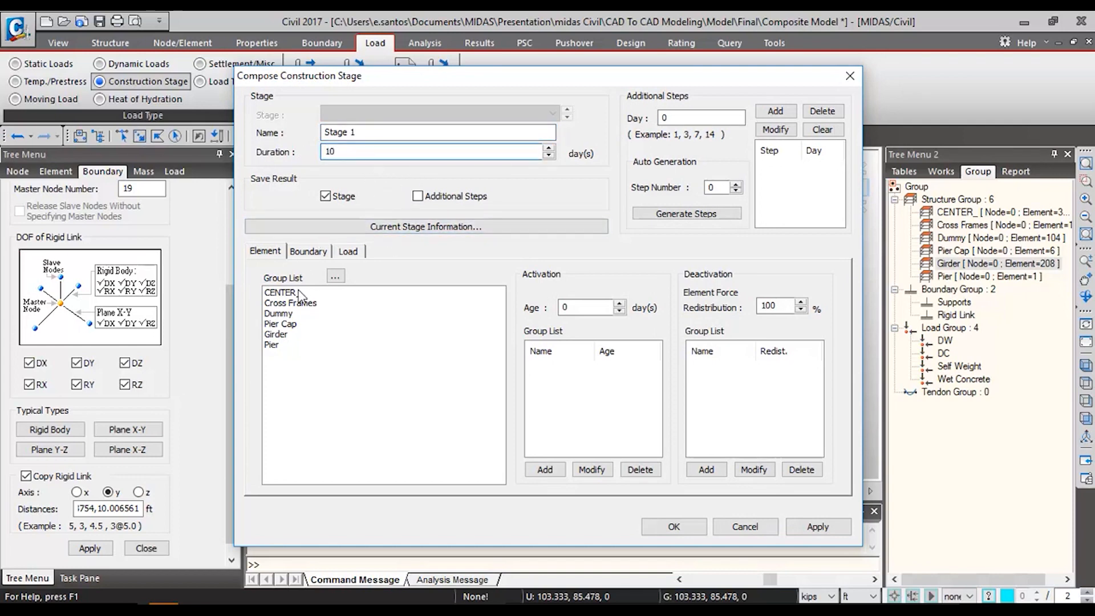
- Activate the Pier Cap and Pier element groups in Stage 1 with an age of 3 days
{"action": "left_click", "coordinate": [294, 324]}
{"action": "left_click", "coordinate": [290, 345], "text": "ctrl"}
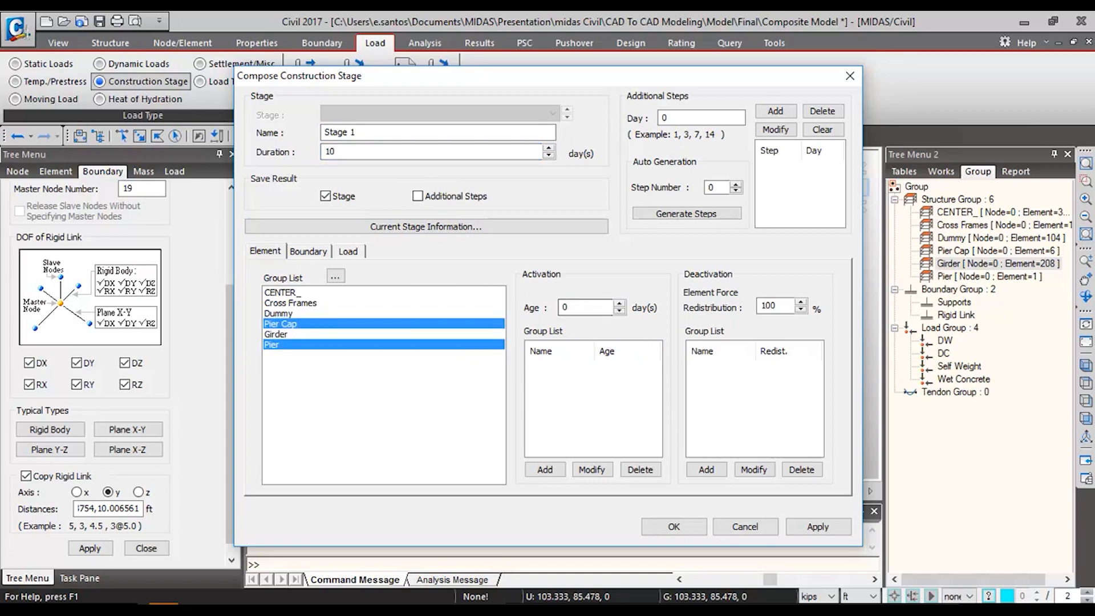
{"action": "left_click", "coordinate": [570, 308]}
{"action": "type", "text": "30"}
{"action": "left_click", "coordinate": [544, 470]}
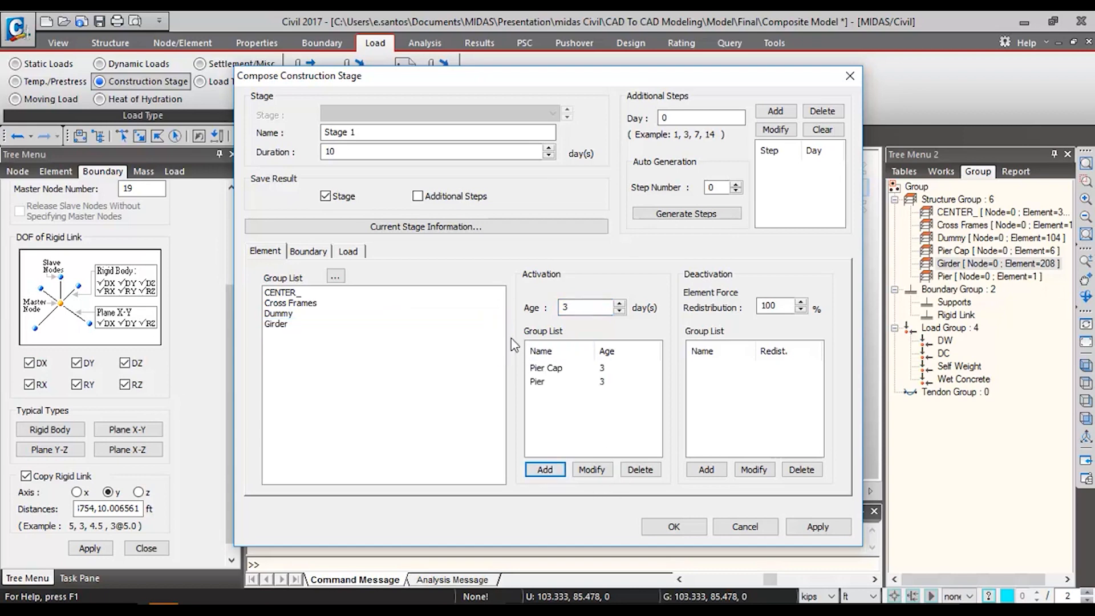
- Activate the Supports boundary group as Deformed and the Self Weight load group on the first day, and save Stage 1
{"action": "left_click", "coordinate": [302, 258]}
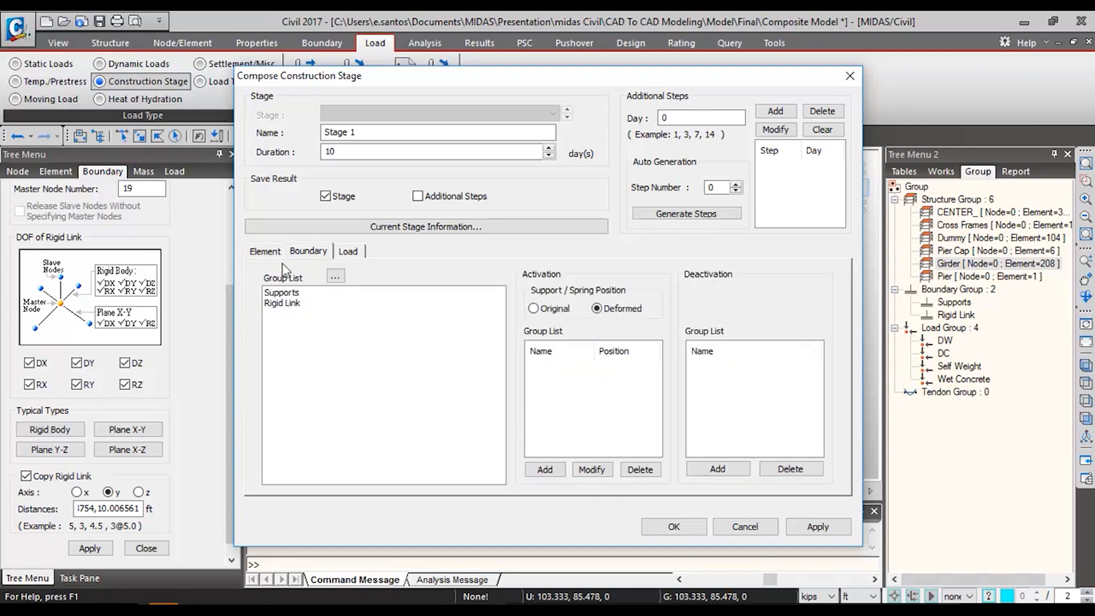
{"action": "left_click", "coordinate": [290, 293]}
{"action": "left_click", "coordinate": [546, 470]}
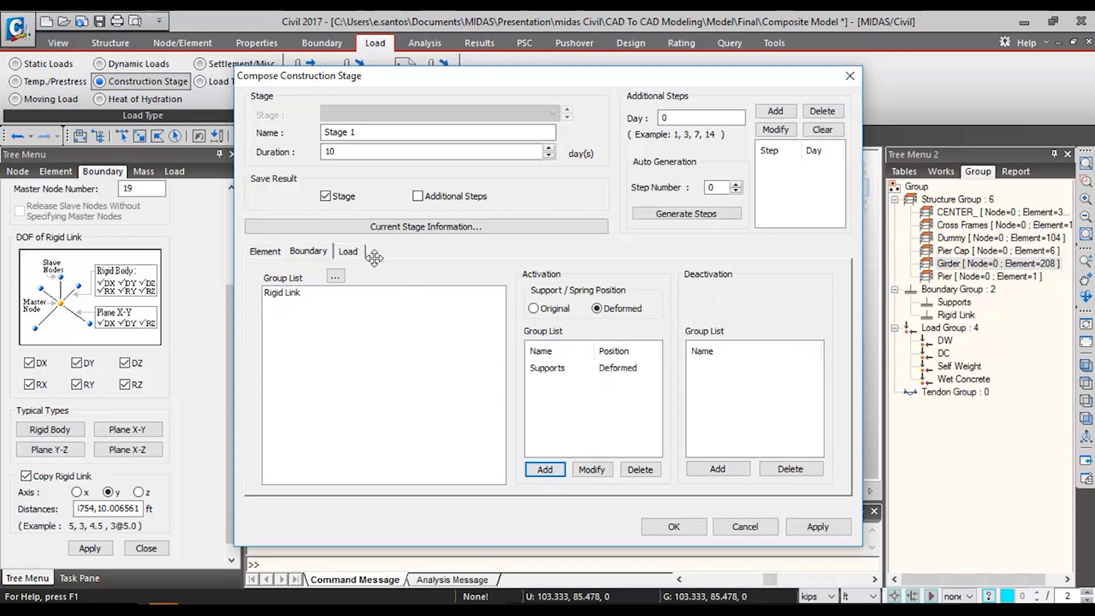
{"action": "left_click", "coordinate": [349, 251]}
{"action": "left_click", "coordinate": [329, 314]}
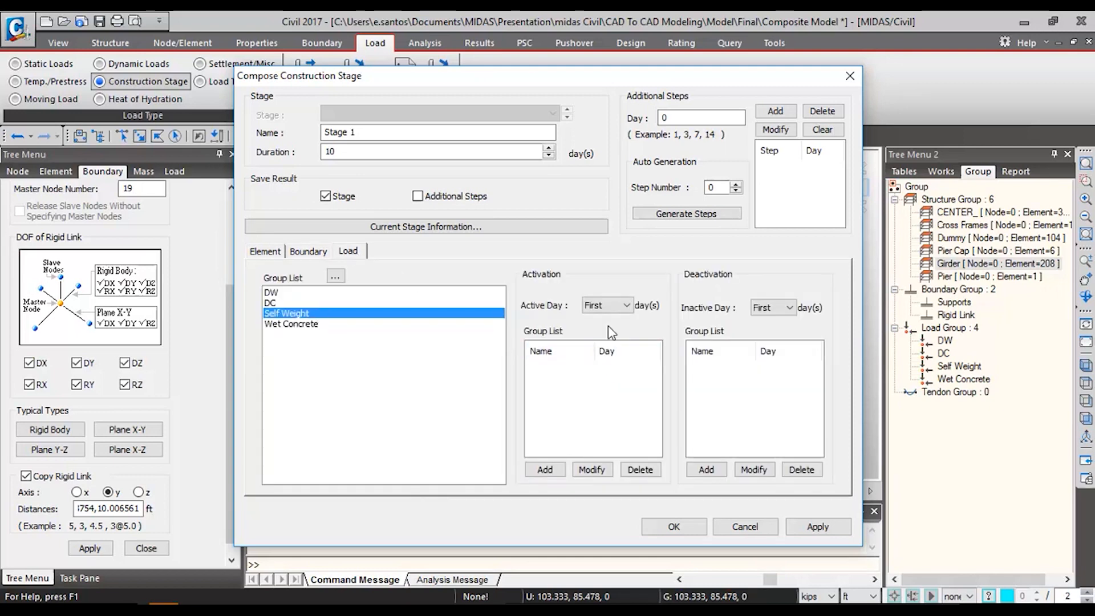
{"action": "left_click", "coordinate": [545, 469]}
{"action": "left_click", "coordinate": [674, 525]}
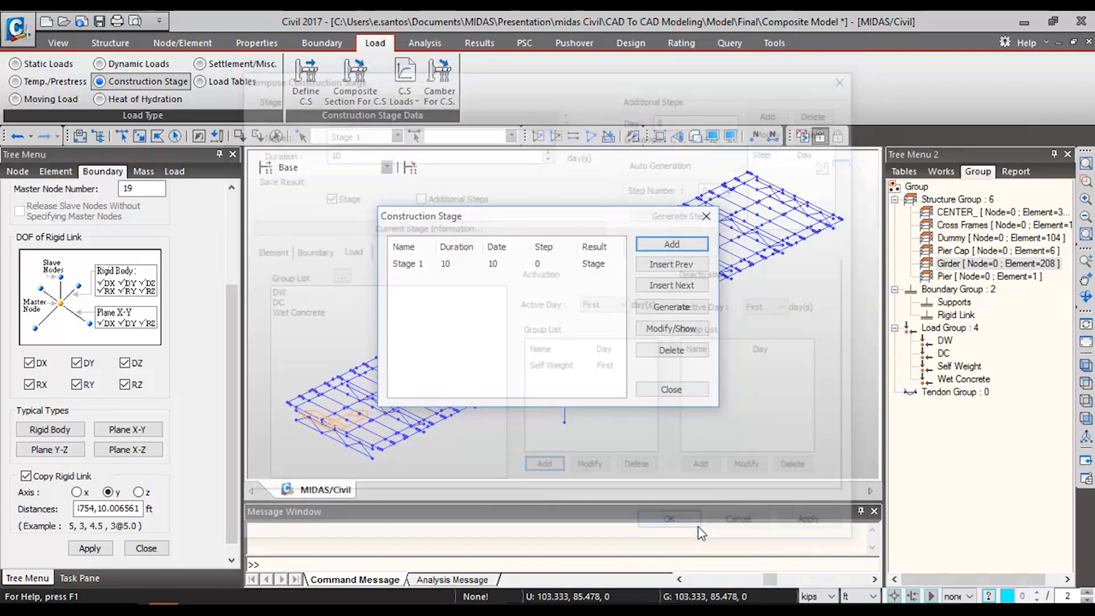
{"action": "left_click", "coordinate": [663, 386]}
- Show Stage 1 as a solid section view, with the rigid link settings closed and the works tree open
{"action": "left_click", "coordinate": [386, 167]}
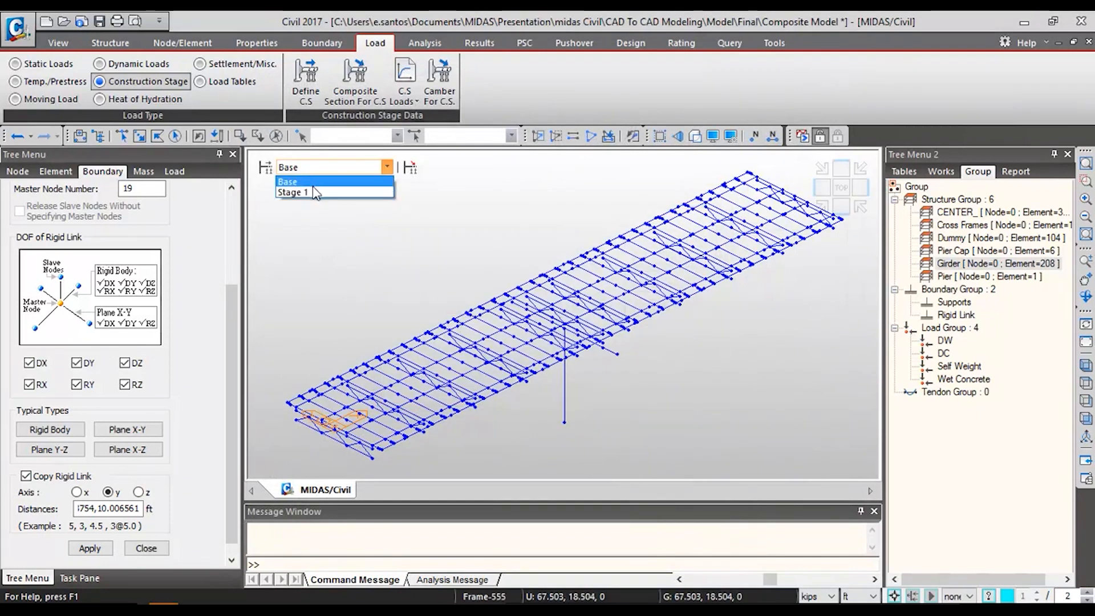
{"action": "left_click", "coordinate": [306, 194]}
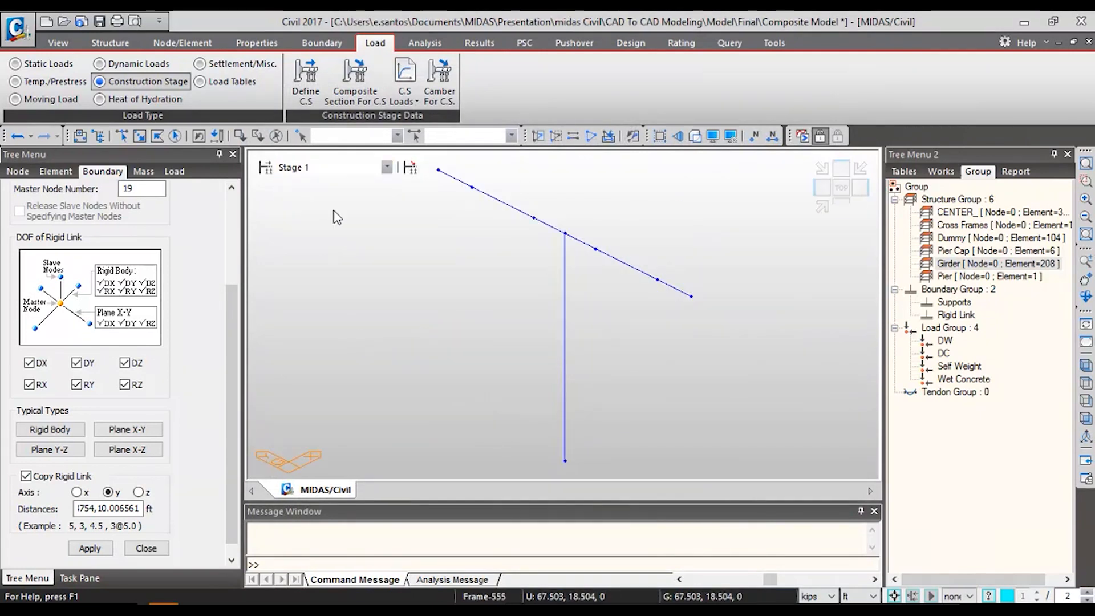
{"action": "left_click", "coordinate": [146, 548]}
{"action": "left_click", "coordinate": [55, 171]}
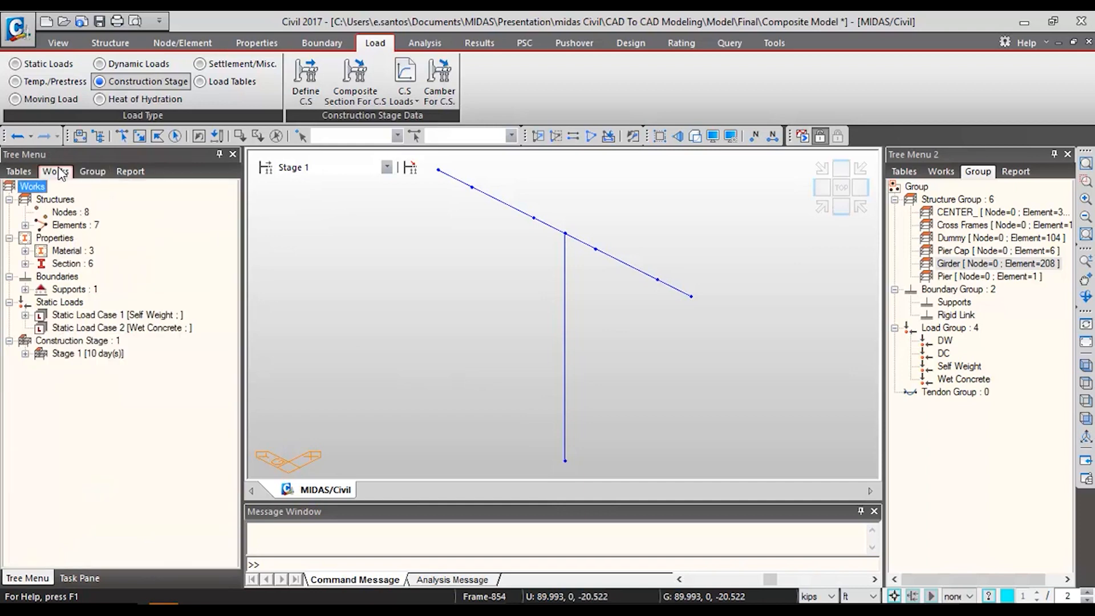
{"action": "left_click", "coordinate": [695, 136]}
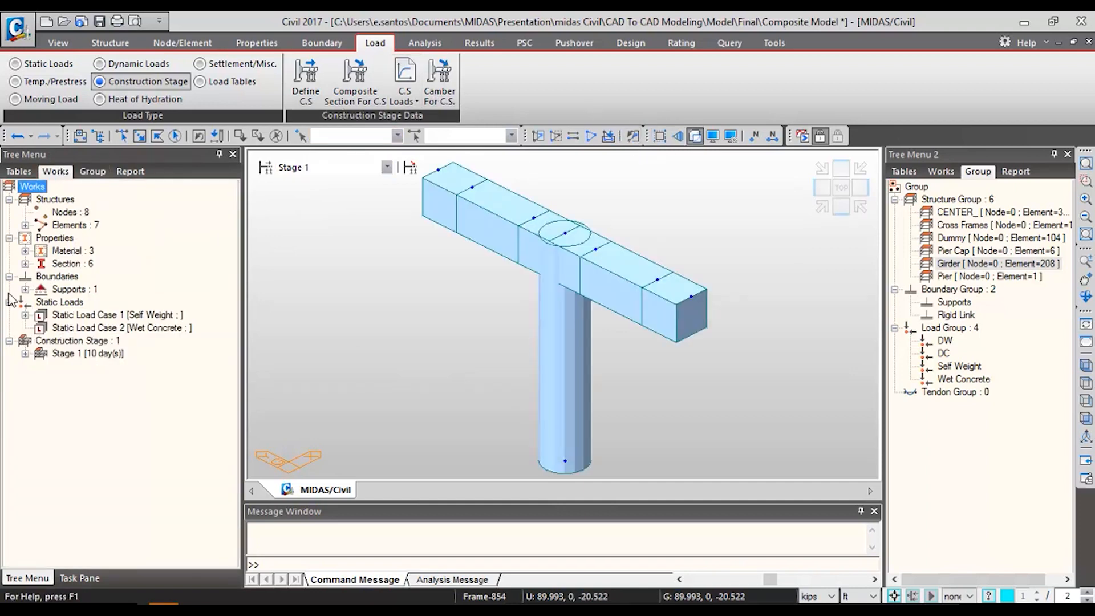
- Display the Type 1 support assigned in Stage 1 on the pier model
{"action": "left_click", "coordinate": [25, 289]}
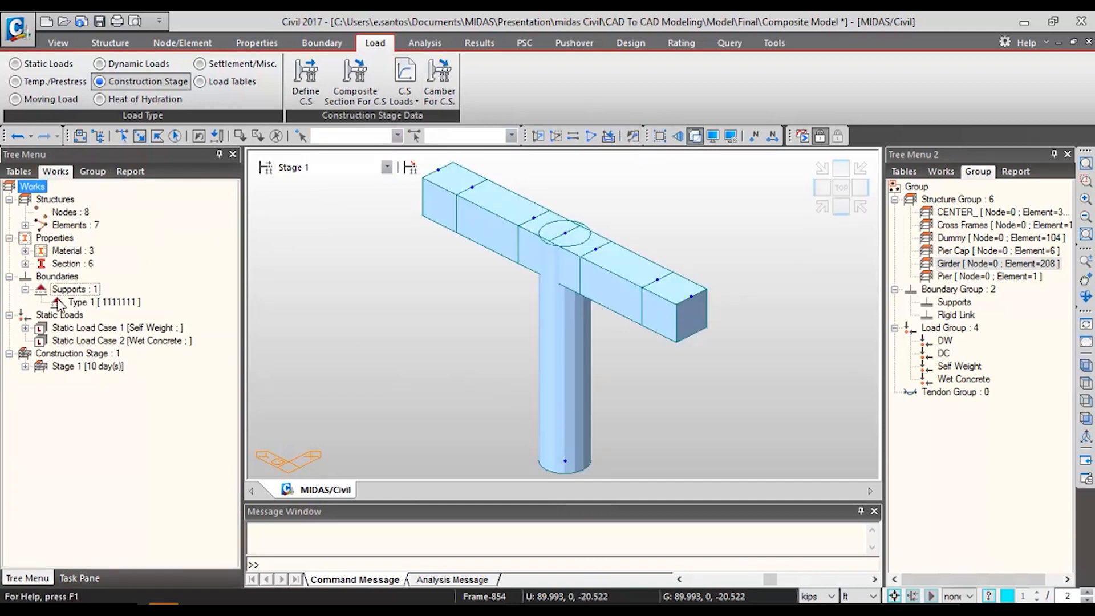
{"action": "right_click", "coordinate": [134, 308]}
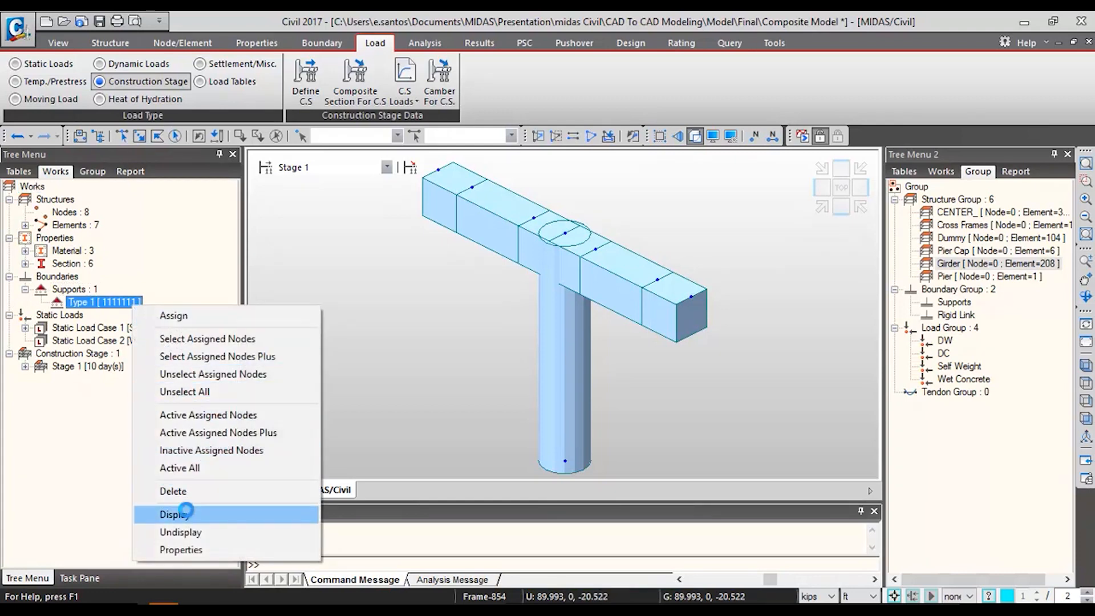
{"action": "left_click", "coordinate": [188, 517]}
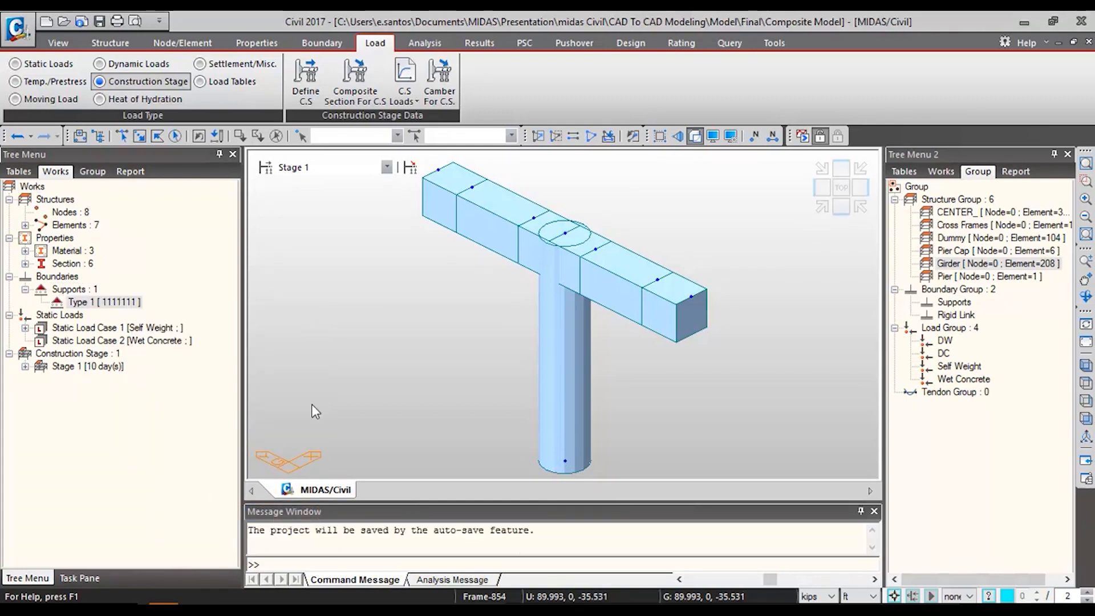
- Return to the Base stage and add a construction stage named Stage 2 with a duration of 10 days
{"action": "left_click", "coordinate": [342, 168]}
{"action": "left_click", "coordinate": [347, 187]}
{"action": "left_click", "coordinate": [357, 168]}
{"action": "left_click", "coordinate": [354, 177]}
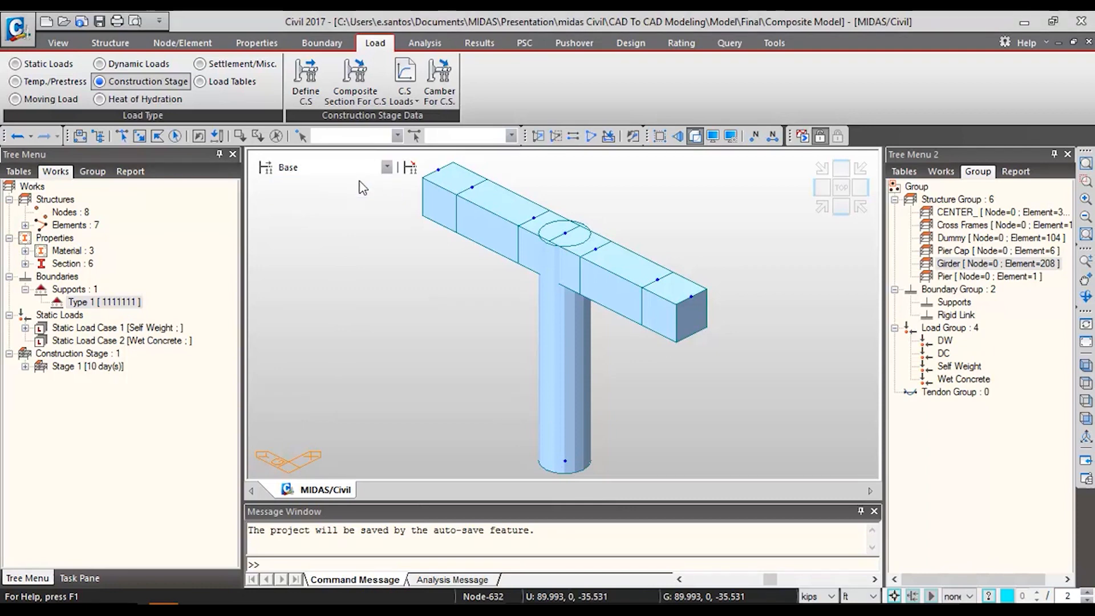
{"action": "left_click", "coordinate": [265, 168]}
{"action": "left_click", "coordinate": [662, 244]}
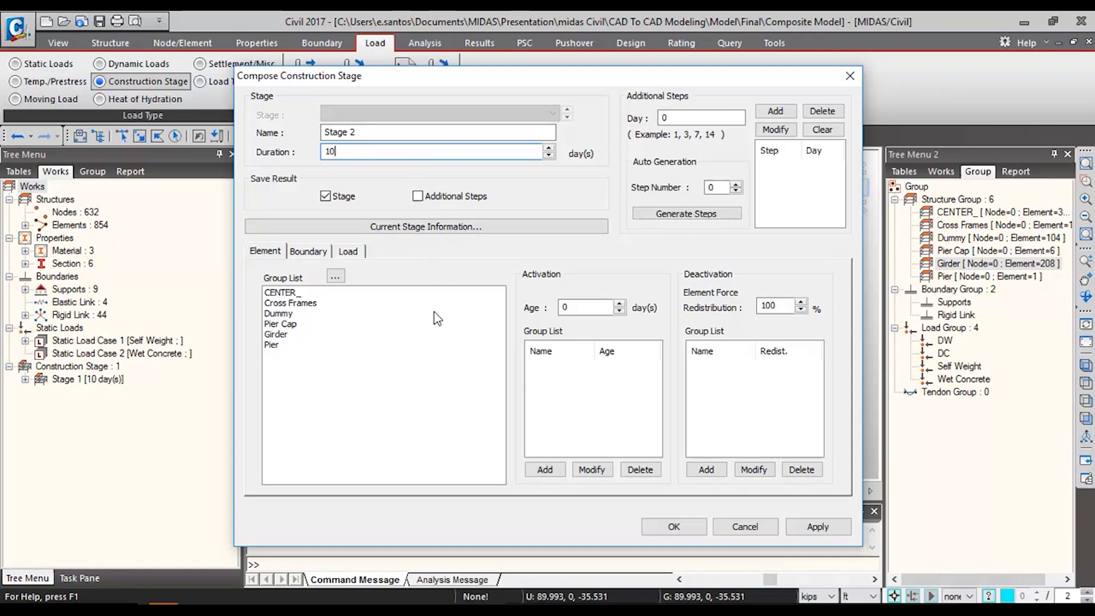
- Activate the Cross Frames and Girder element groups in Stage 2 with an age of 0 days
{"action": "left_click", "coordinate": [414, 308]}
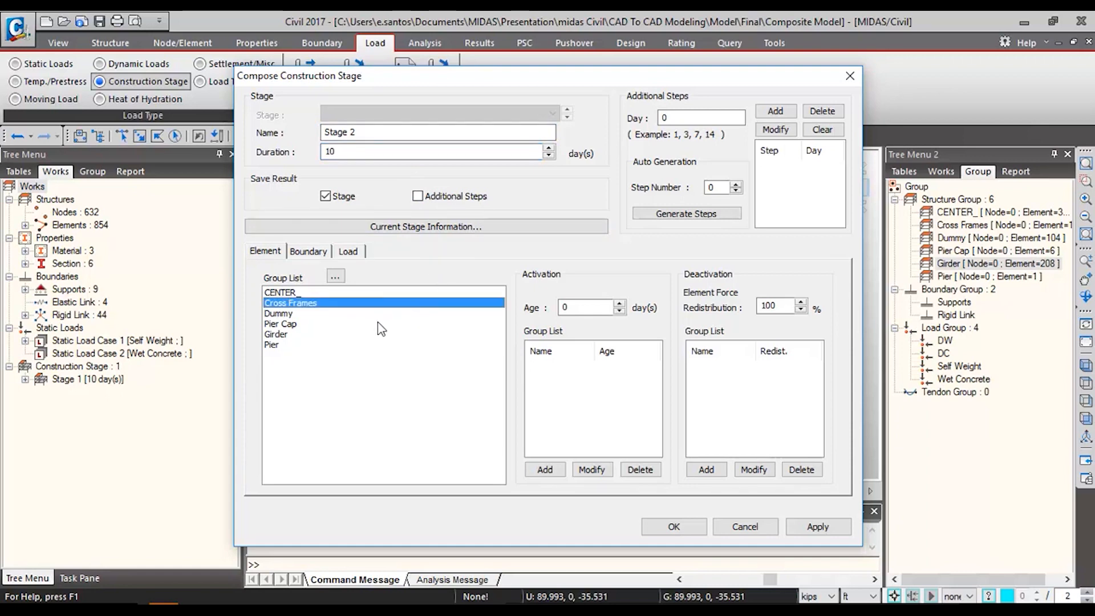
{"action": "left_click", "coordinate": [340, 345], "text": "ctrl"}
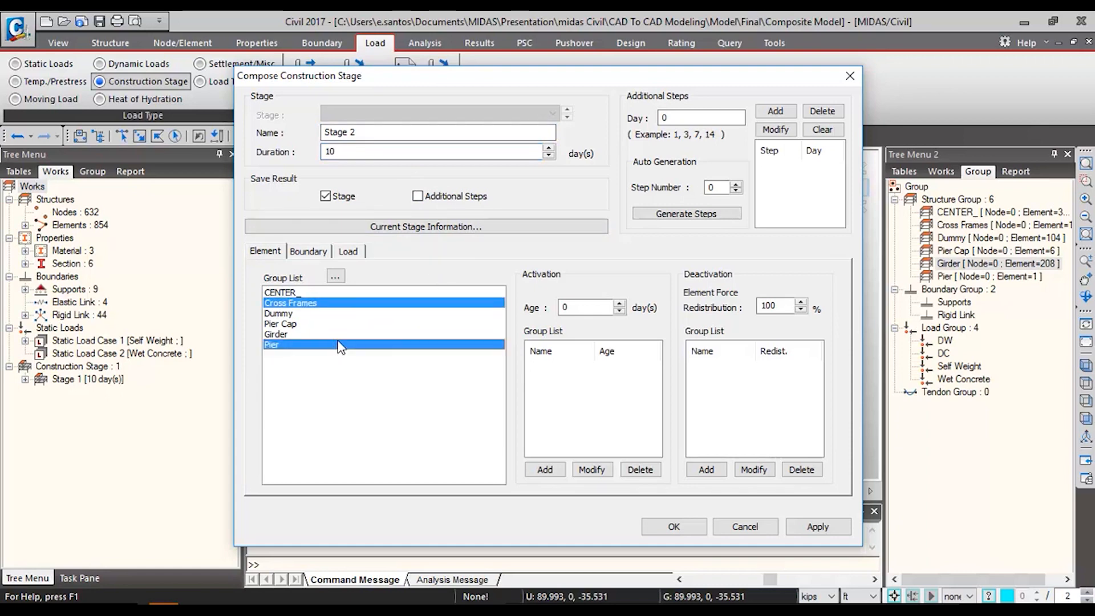
{"action": "left_click", "coordinate": [339, 334], "text": "ctrl"}
{"action": "left_click", "coordinate": [339, 335]}
{"action": "left_click", "coordinate": [337, 307], "text": "ctrl"}
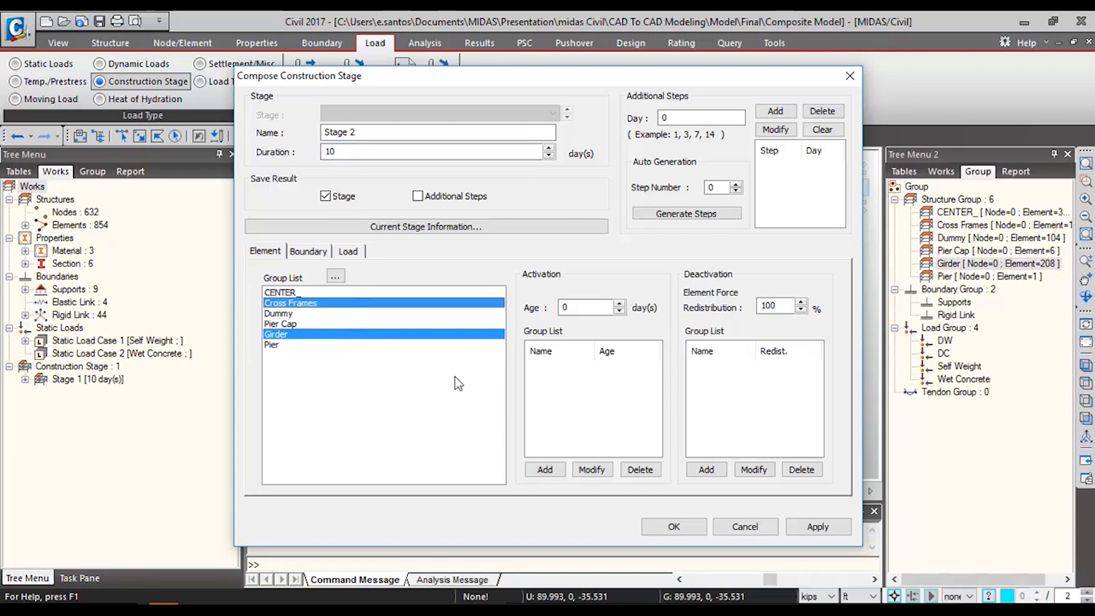
{"action": "left_click", "coordinate": [544, 470]}
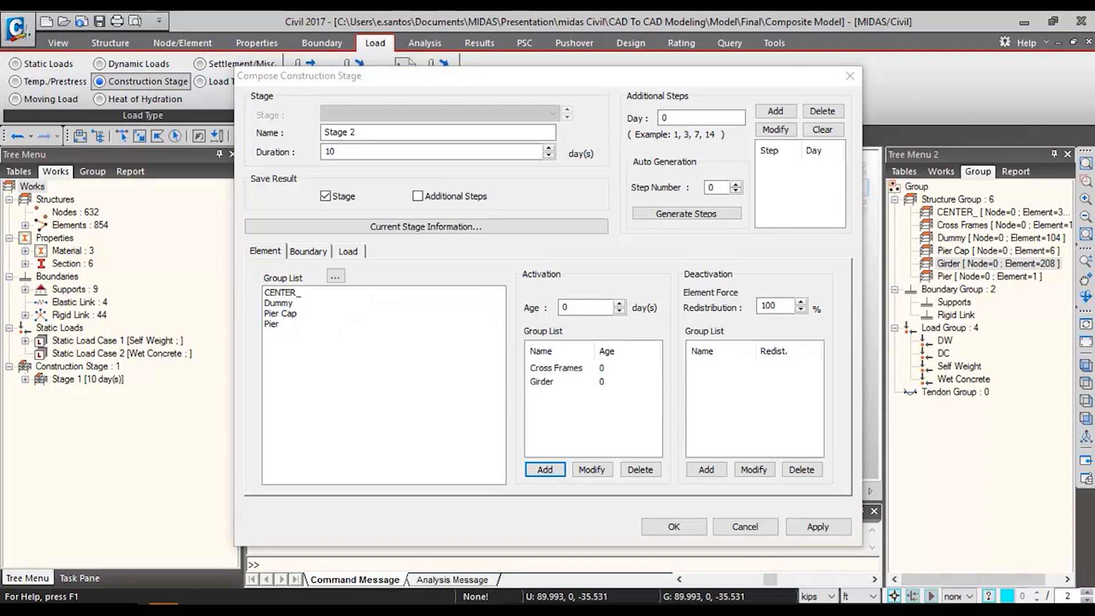
- Activate the Rigid Link boundary group as Deformed in Stage 2 and save the stage without adding load groups
{"action": "left_click", "coordinate": [326, 251]}
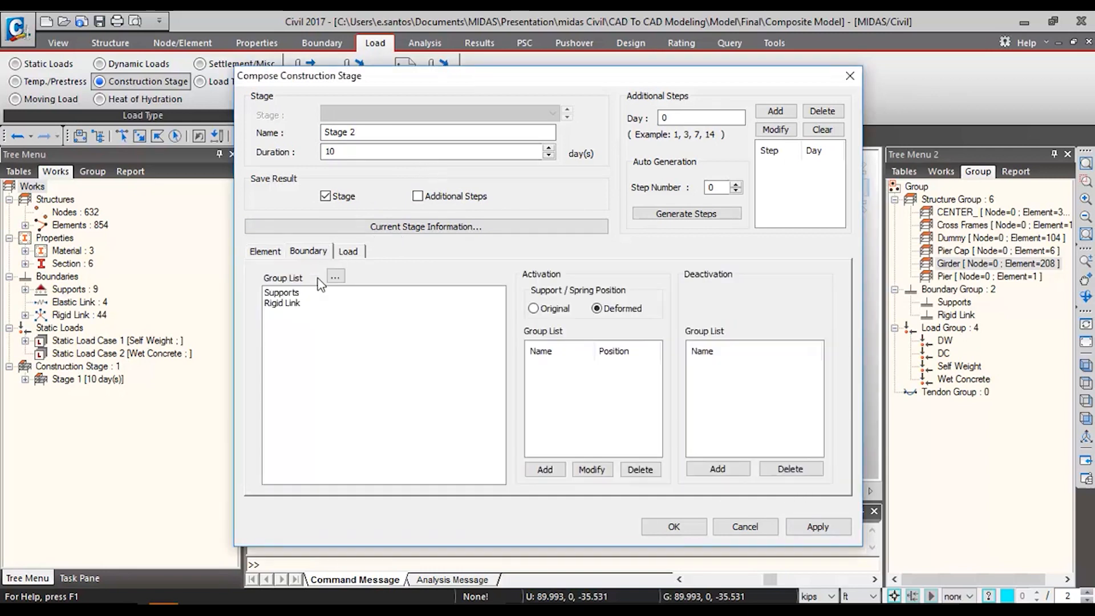
{"action": "left_click", "coordinate": [313, 304]}
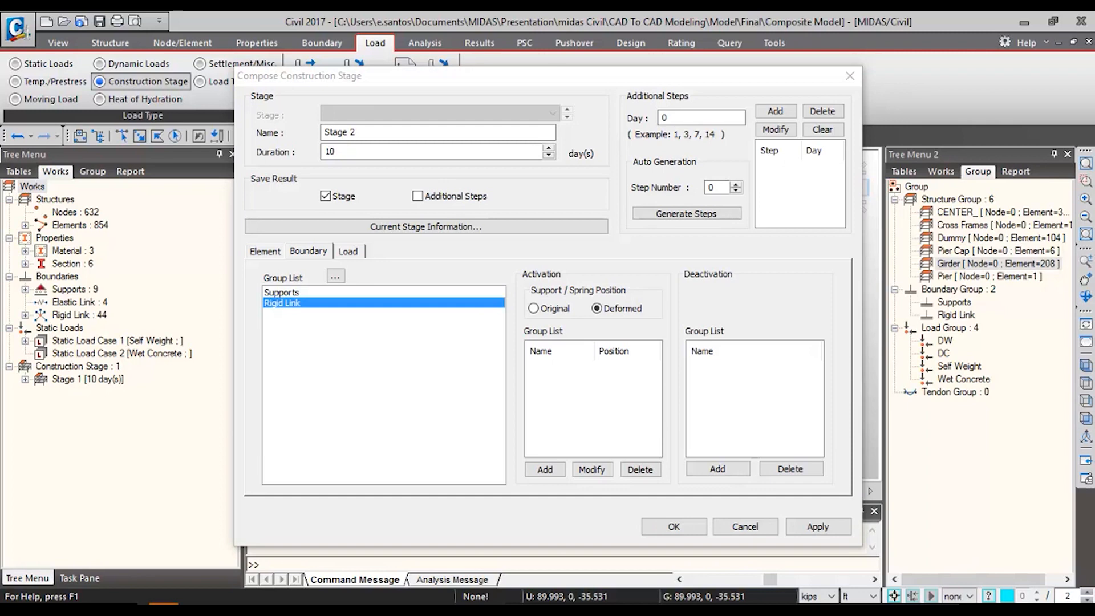
{"action": "left_click", "coordinate": [538, 469]}
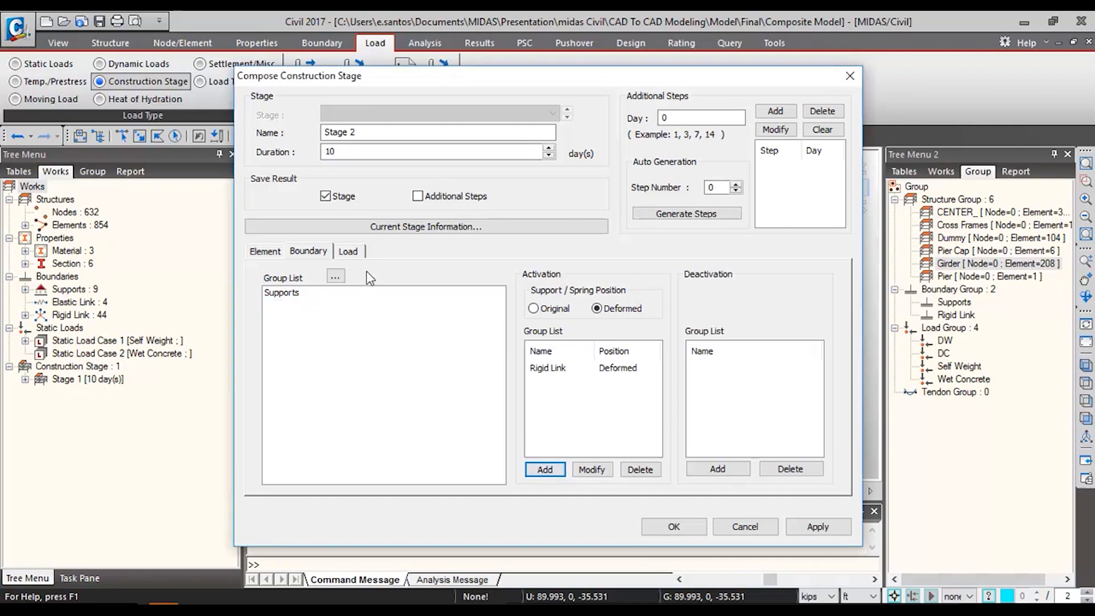
{"action": "left_click", "coordinate": [348, 251]}
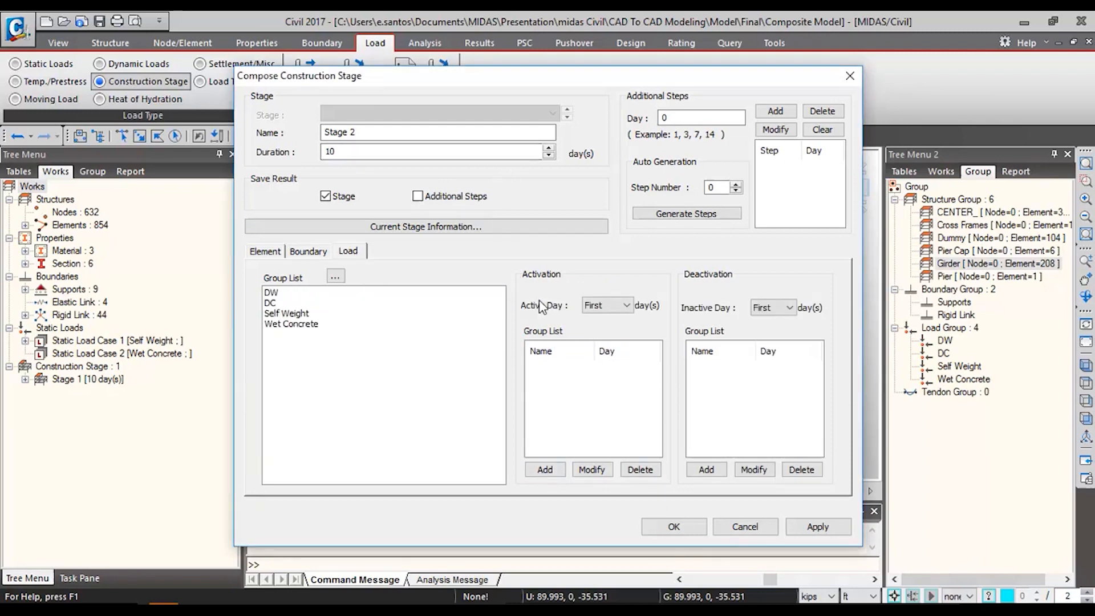
{"action": "left_click", "coordinate": [701, 530]}
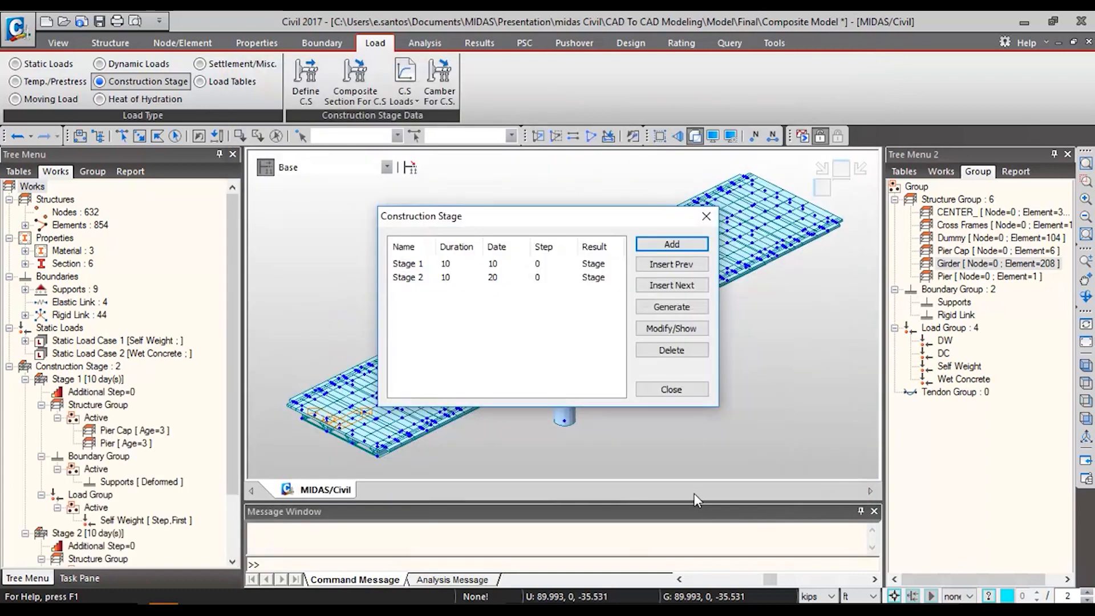
{"action": "left_click", "coordinate": [670, 389]}
- Show Stage 2 in the model view and display its Type 1 support to check which supports are active
{"action": "left_click", "coordinate": [375, 169]}
{"action": "left_click", "coordinate": [303, 188]}
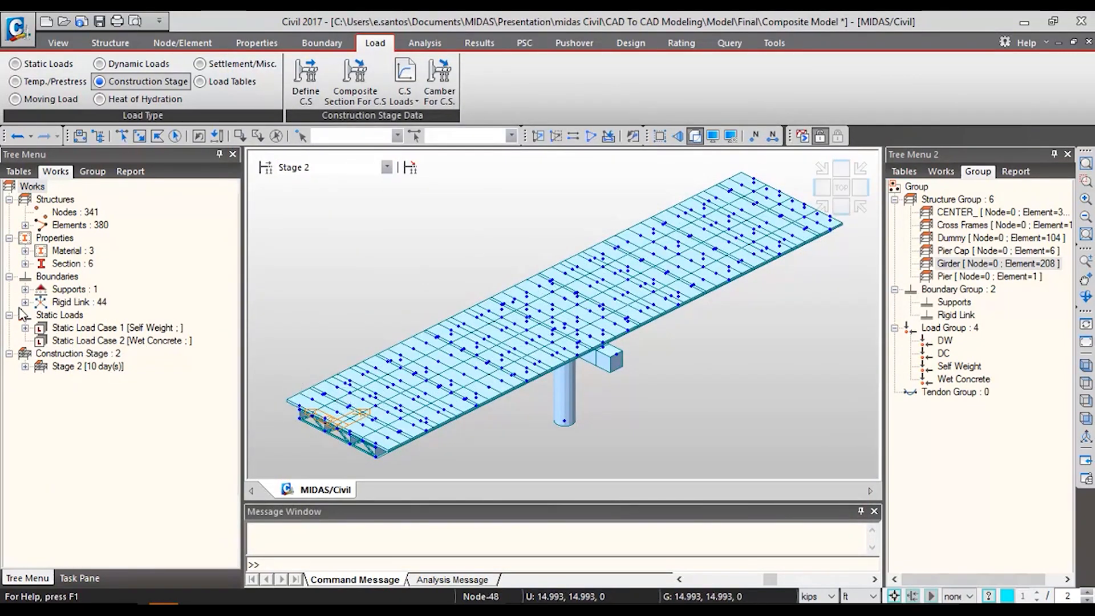
{"action": "left_click", "coordinate": [25, 289]}
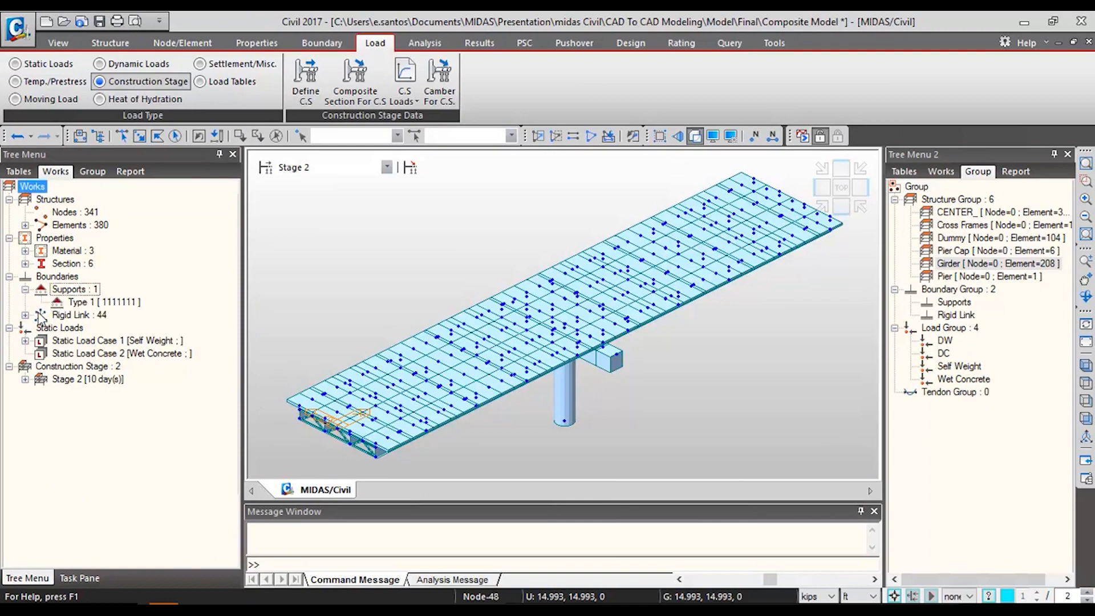
{"action": "left_click", "coordinate": [25, 314]}
{"action": "left_click", "coordinate": [25, 187]}
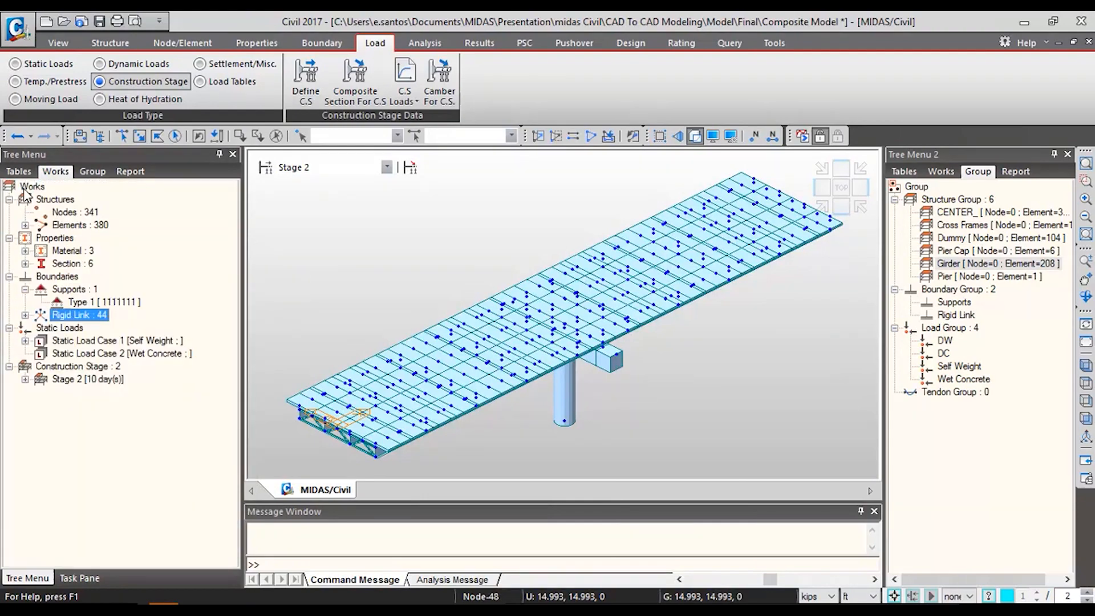
{"action": "left_click", "coordinate": [67, 302]}
{"action": "right_click", "coordinate": [68, 302]}
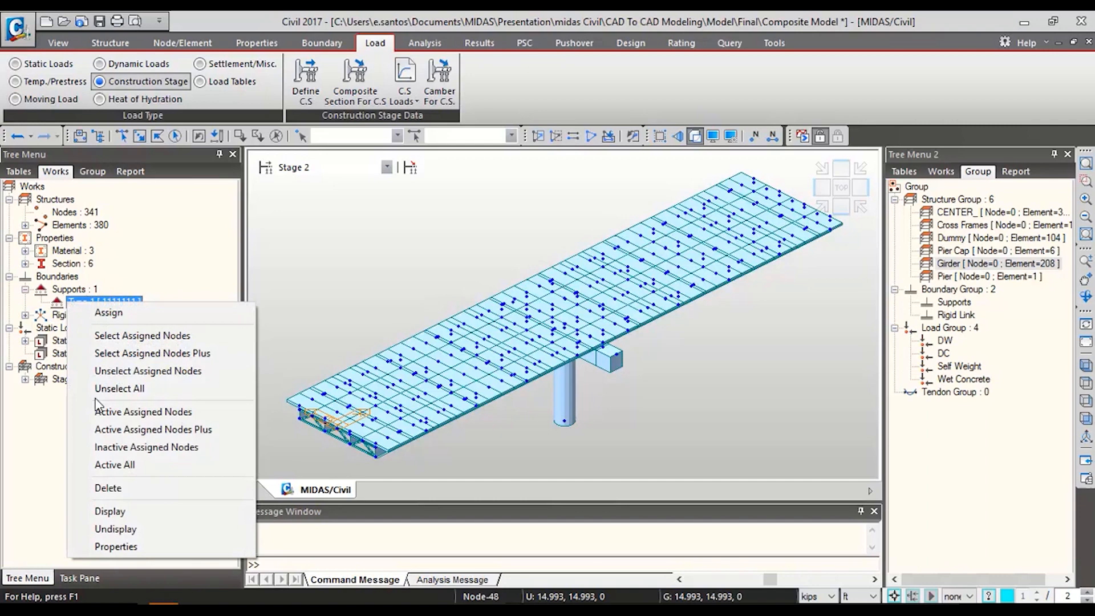
{"action": "left_click", "coordinate": [112, 508]}
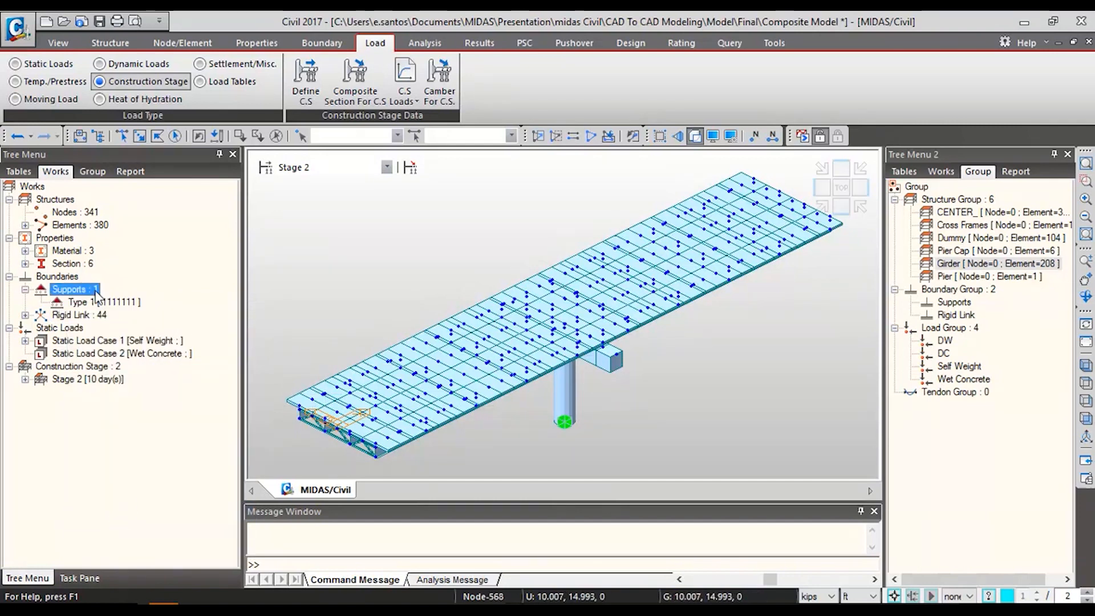
{"action": "left_click", "coordinate": [26, 290]}
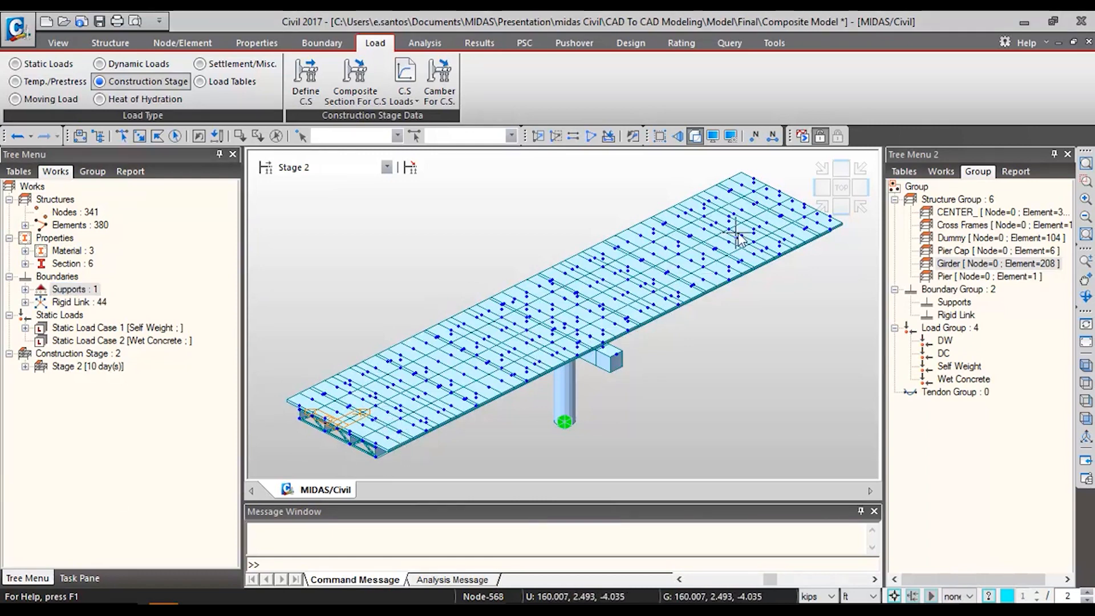
- Switch from the Base stage back to Stage 2 and display its rigid links on the model
{"action": "left_click", "coordinate": [822, 192]}
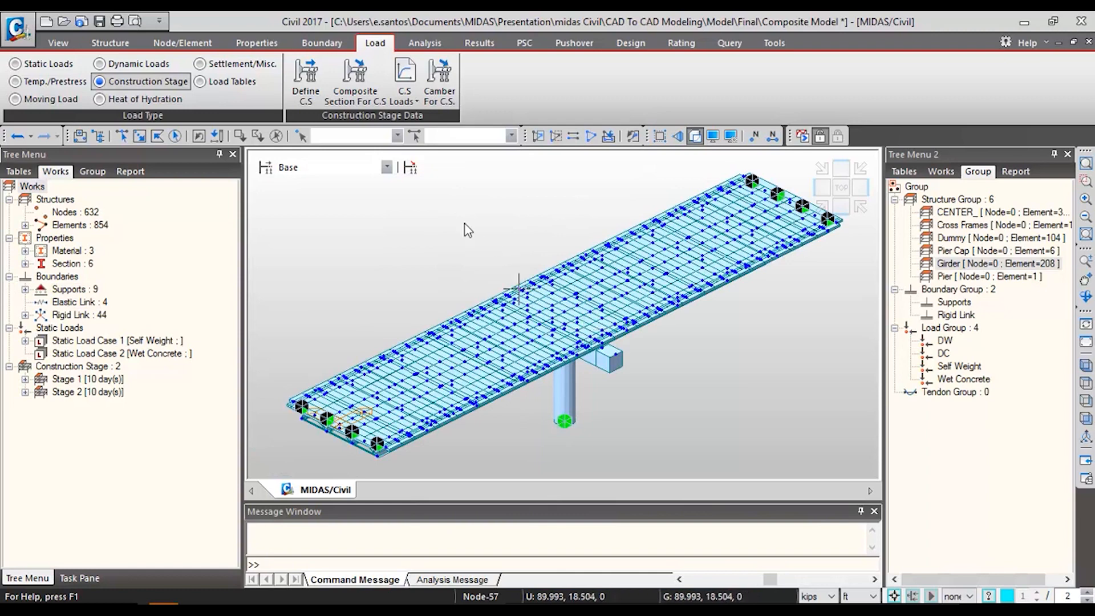
{"action": "left_click", "coordinate": [370, 167]}
{"action": "left_click", "coordinate": [340, 206]}
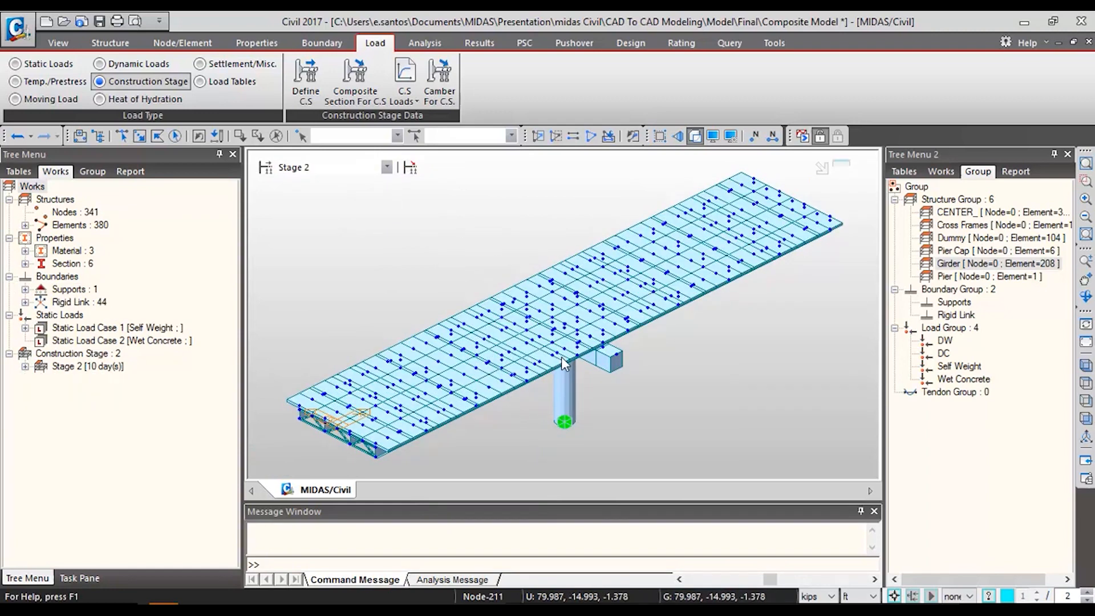
{"action": "left_click", "coordinate": [25, 302]}
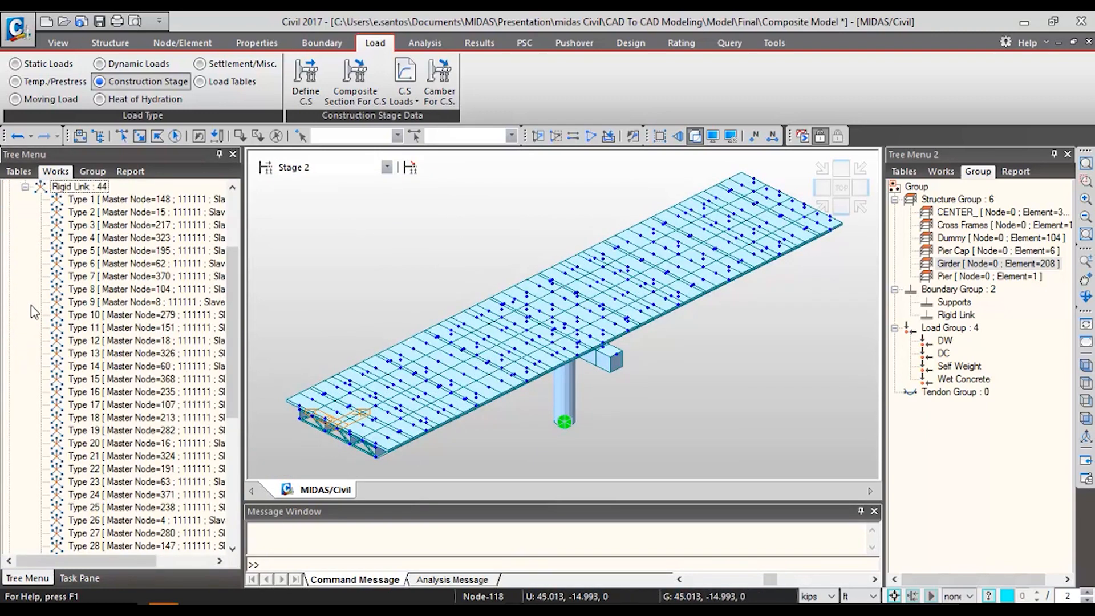
{"action": "right_click", "coordinate": [110, 315]}
{"action": "left_click", "coordinate": [135, 524]}
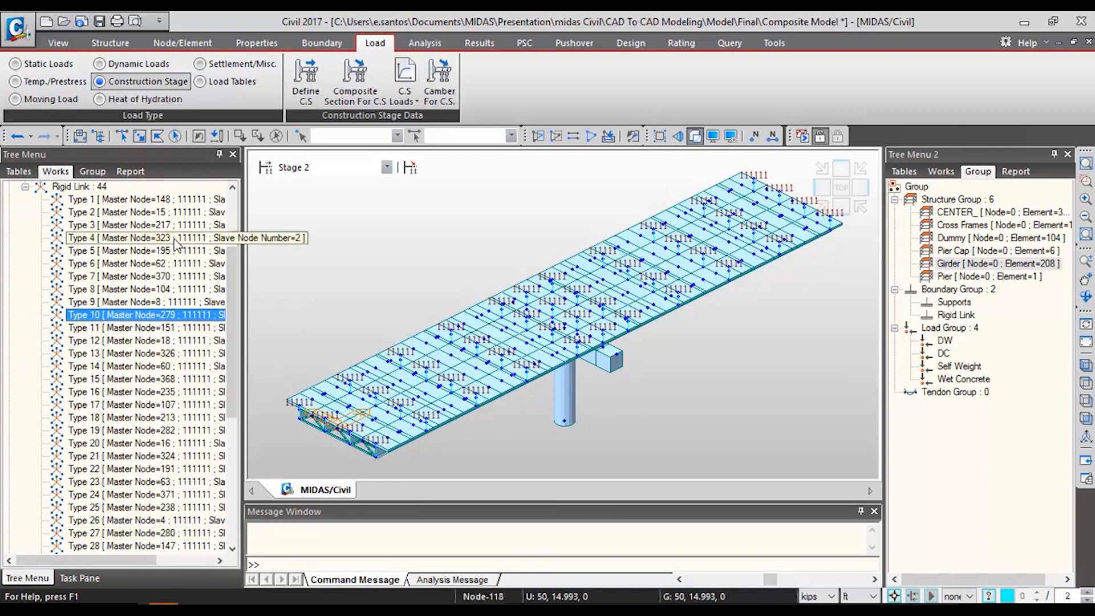
{"action": "left_click", "coordinate": [26, 187]}
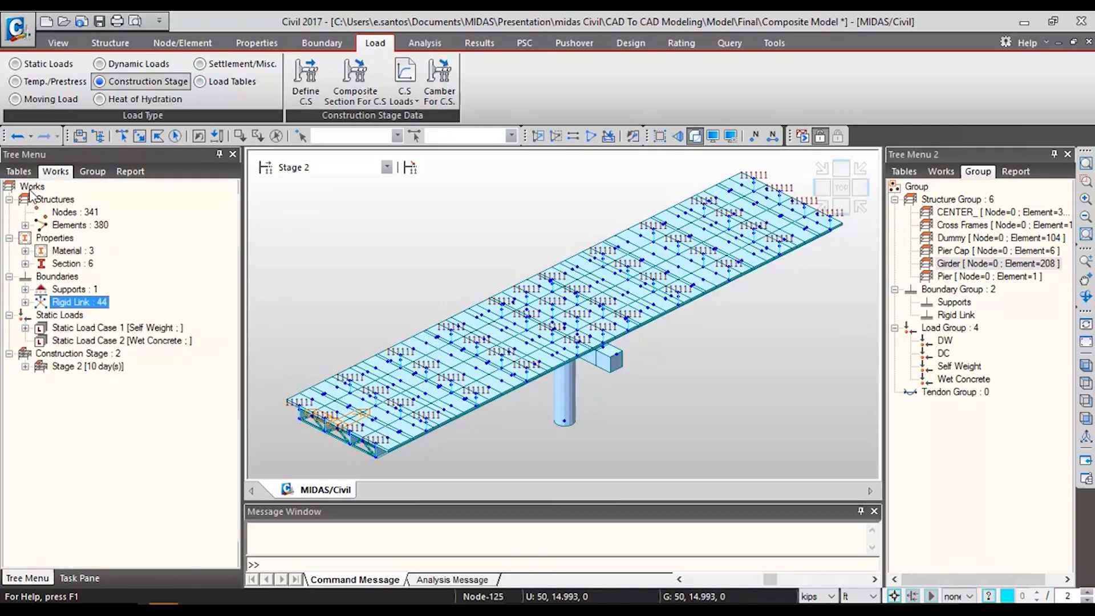
- Check the Type 1 support active in Stage 2 and return the model view to the Base stage
{"action": "left_click", "coordinate": [26, 289]}
{"action": "left_click", "coordinate": [72, 302]}
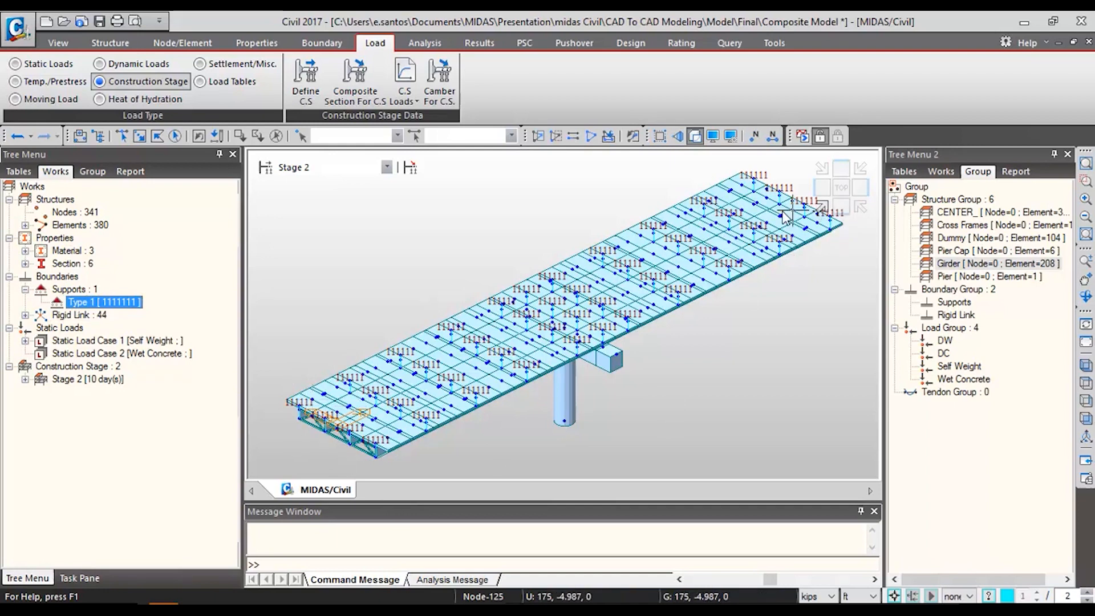
{"action": "left_click", "coordinate": [387, 167]}
{"action": "left_click", "coordinate": [291, 181]}
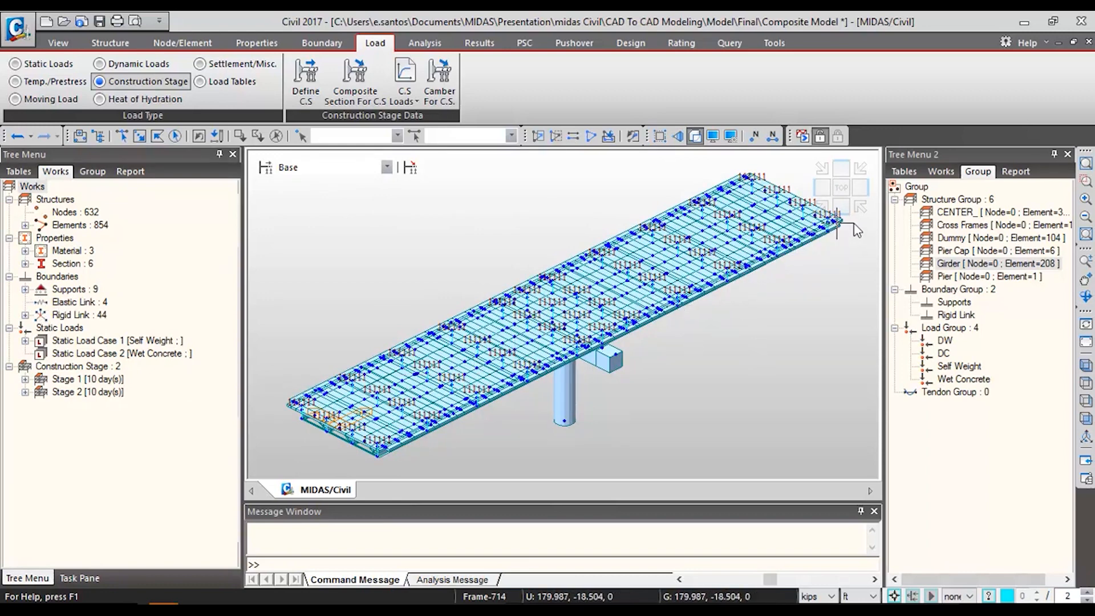
- Highlight the nodes of all three support types in a side elevation of the base model
{"action": "left_click", "coordinate": [841, 207]}
{"action": "scroll", "coordinate": [356, 299], "scroll_direction": "up", "scroll_amount": 2}
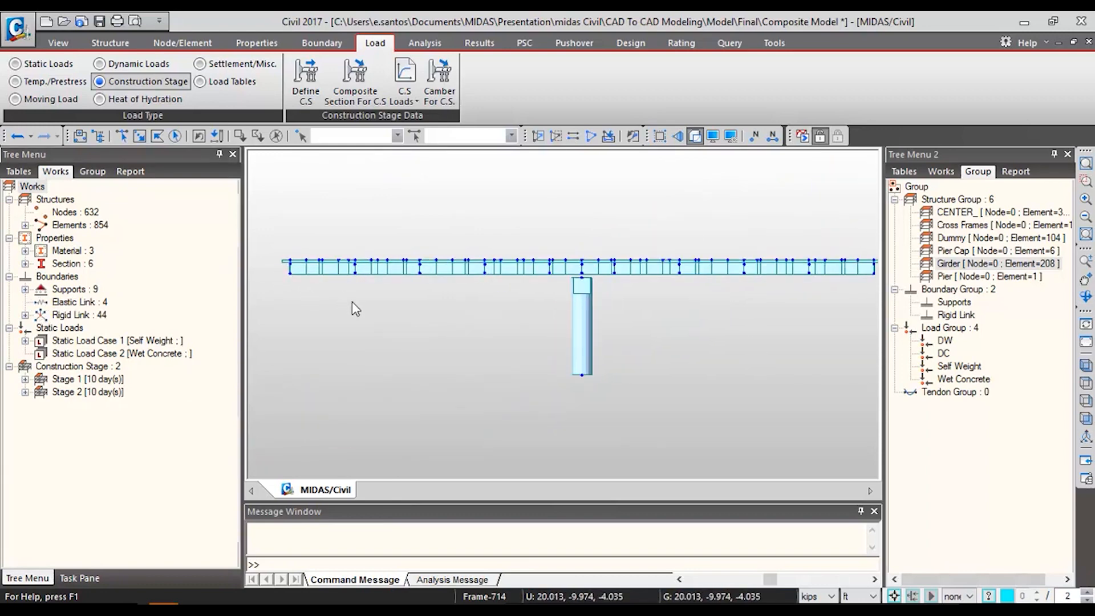
{"action": "middle_click_drag", "start_coordinate": [254, 301], "coordinate": [304, 339]}
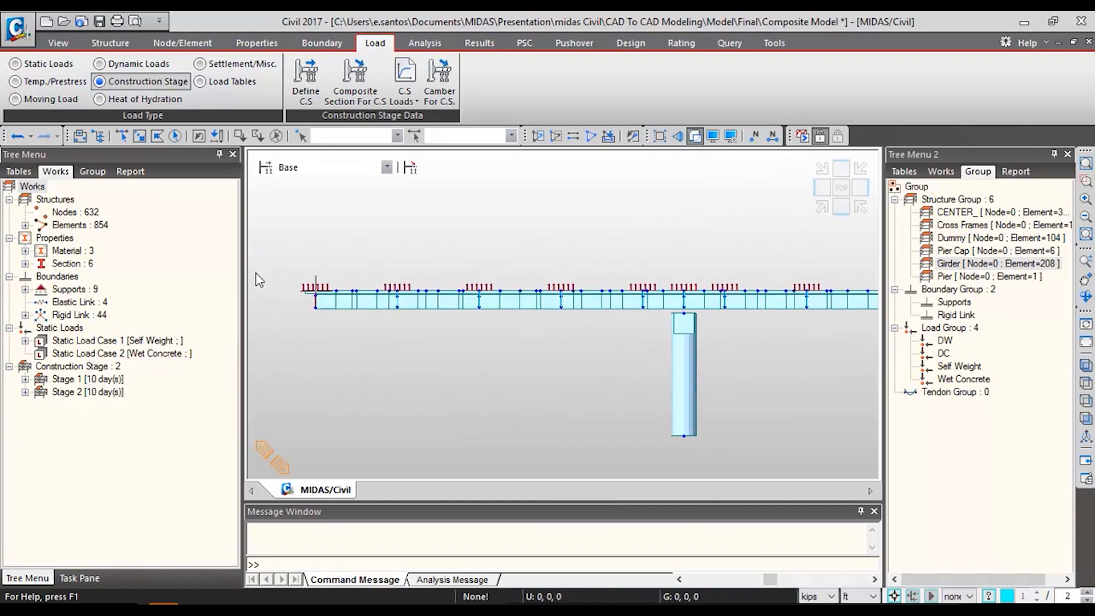
{"action": "left_click", "coordinate": [26, 290]}
{"action": "left_click", "coordinate": [106, 303]}
{"action": "left_click", "coordinate": [118, 328], "text": "shift"}
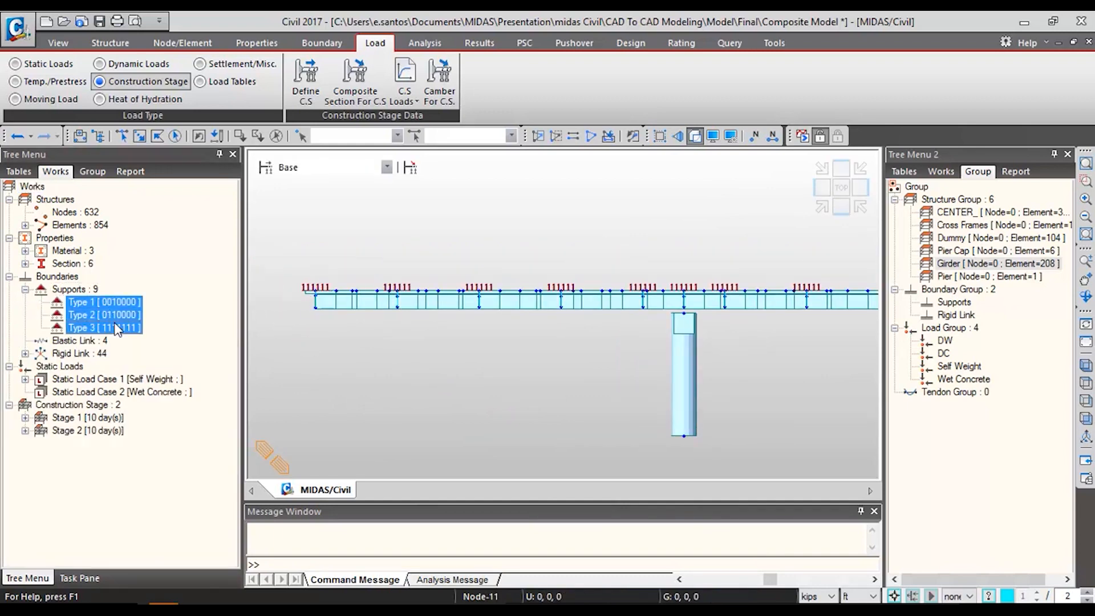
- Highlight the elements belonging to the Pier Cap and Pier structure groups in the model
{"action": "left_click", "coordinate": [92, 171]}
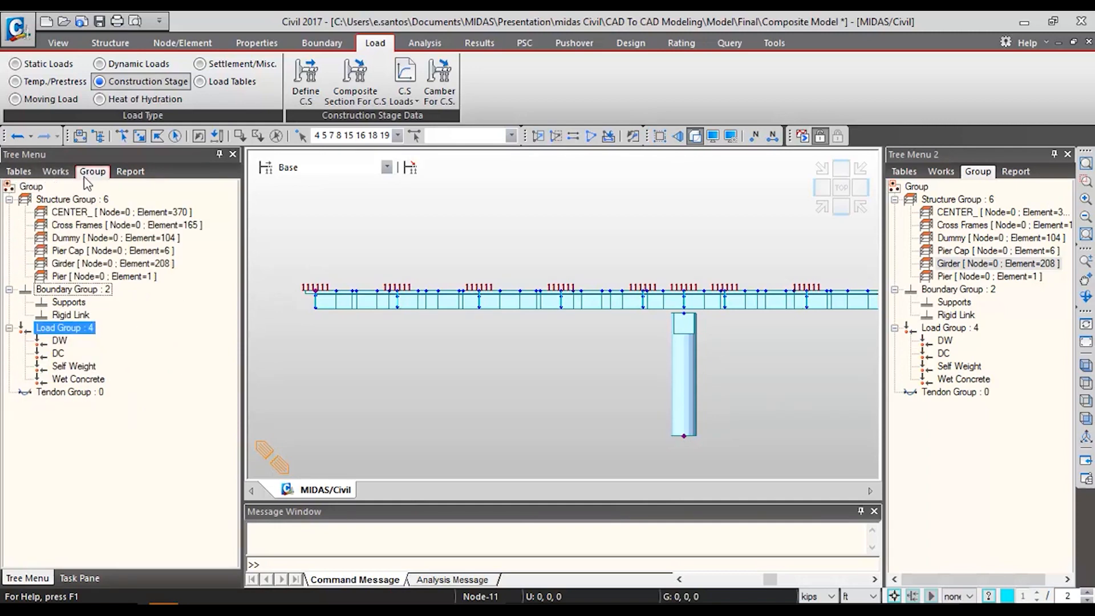
{"action": "left_click", "coordinate": [119, 258]}
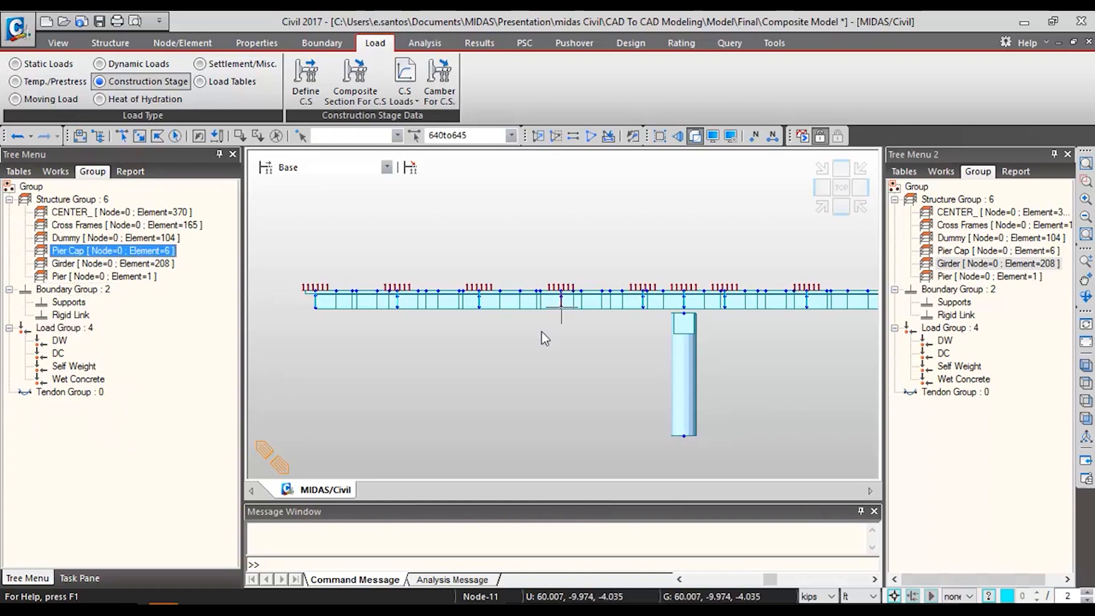
{"action": "left_click", "coordinate": [956, 173]}
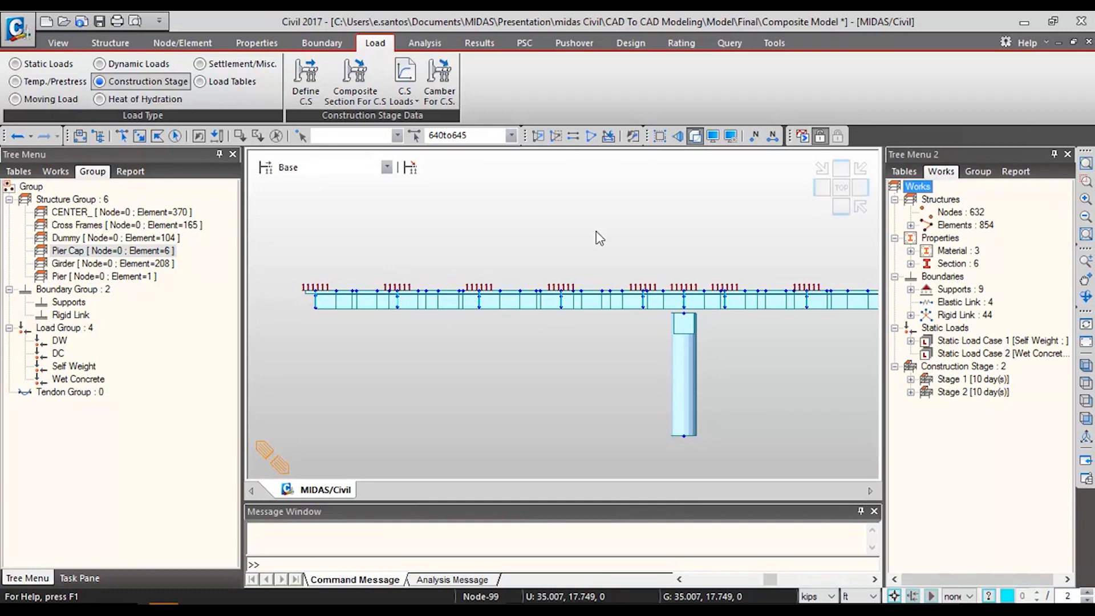
{"action": "left_click", "coordinate": [104, 277]}
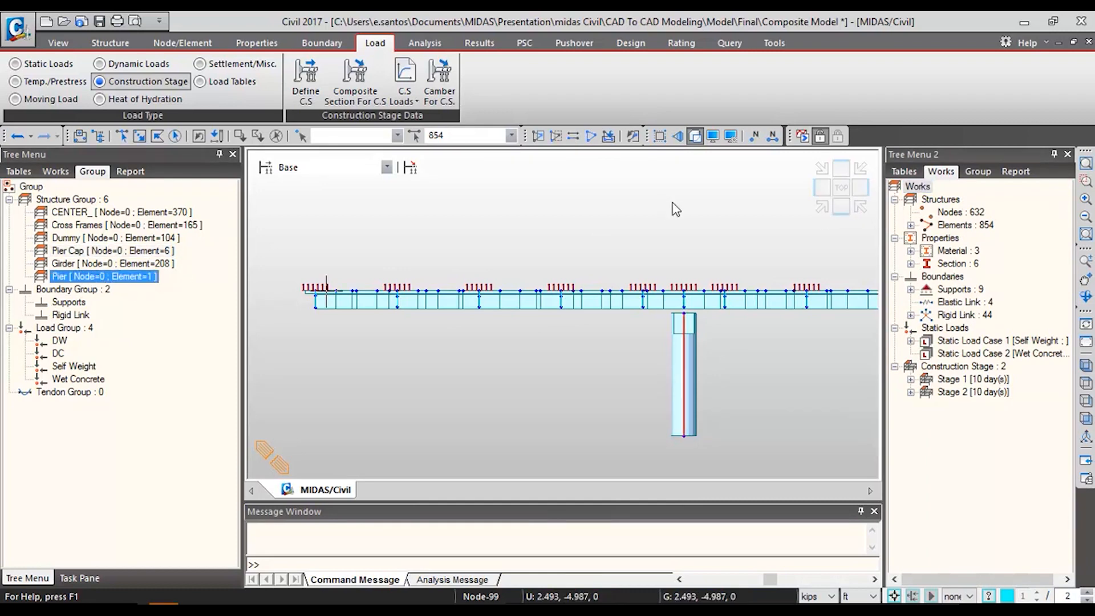
- Select the nodes of the Type 1, Type 2 and Type 3 supports and assign them to the Pier structure group
{"action": "left_click", "coordinate": [911, 289]}
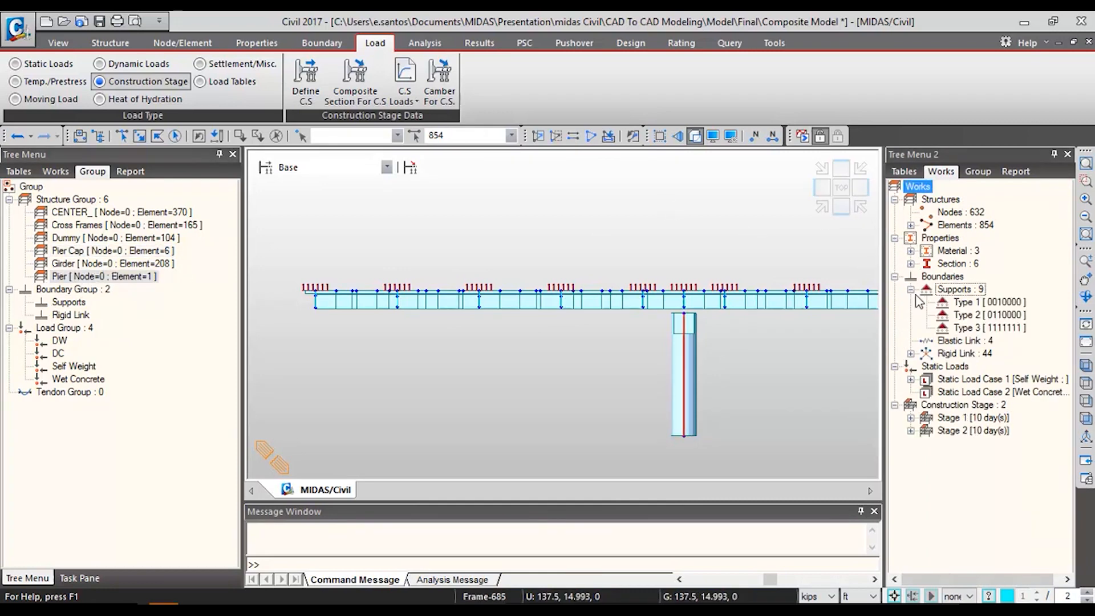
{"action": "left_click", "coordinate": [965, 304]}
{"action": "left_click", "coordinate": [965, 316]}
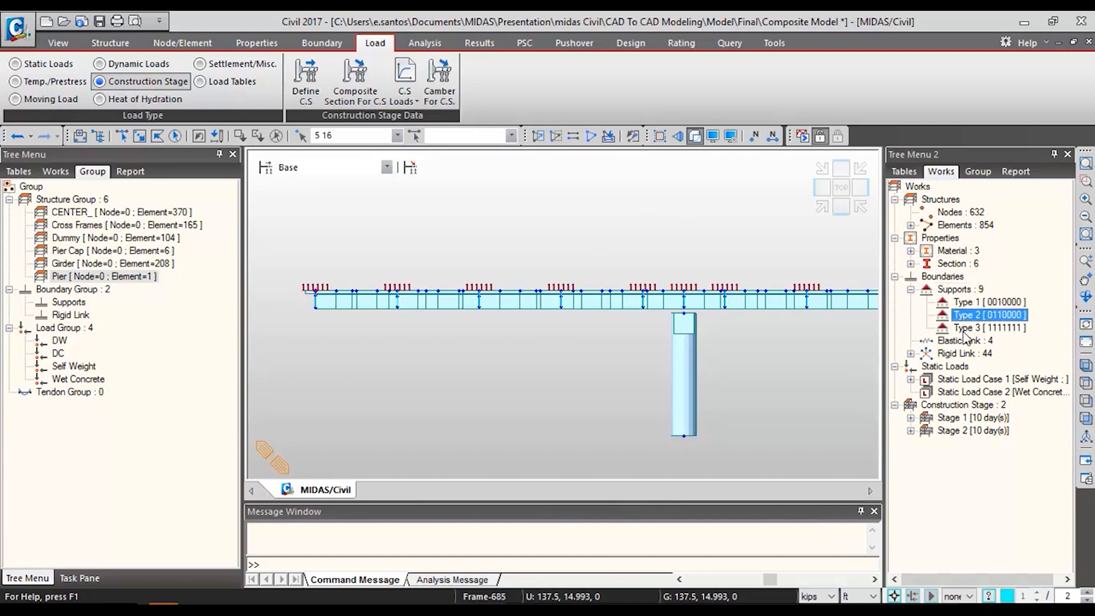
{"action": "left_click", "coordinate": [965, 329]}
{"action": "left_click", "coordinate": [964, 302], "text": "shift"}
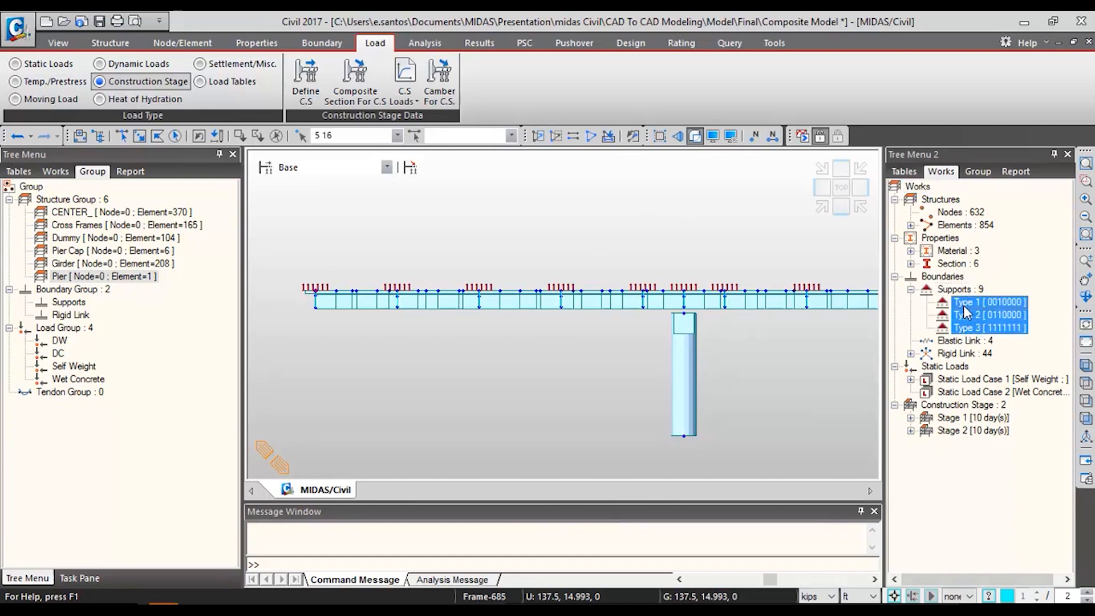
{"action": "left_click", "coordinate": [359, 137]}
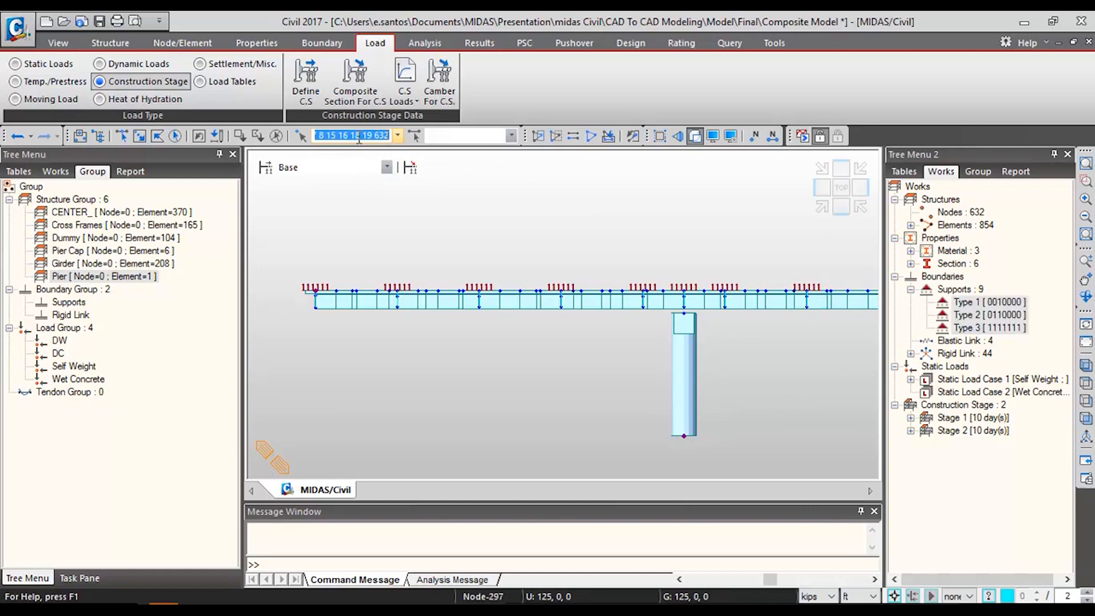
{"action": "left_click", "coordinate": [100, 276]}
{"action": "left_click", "coordinate": [342, 135]}
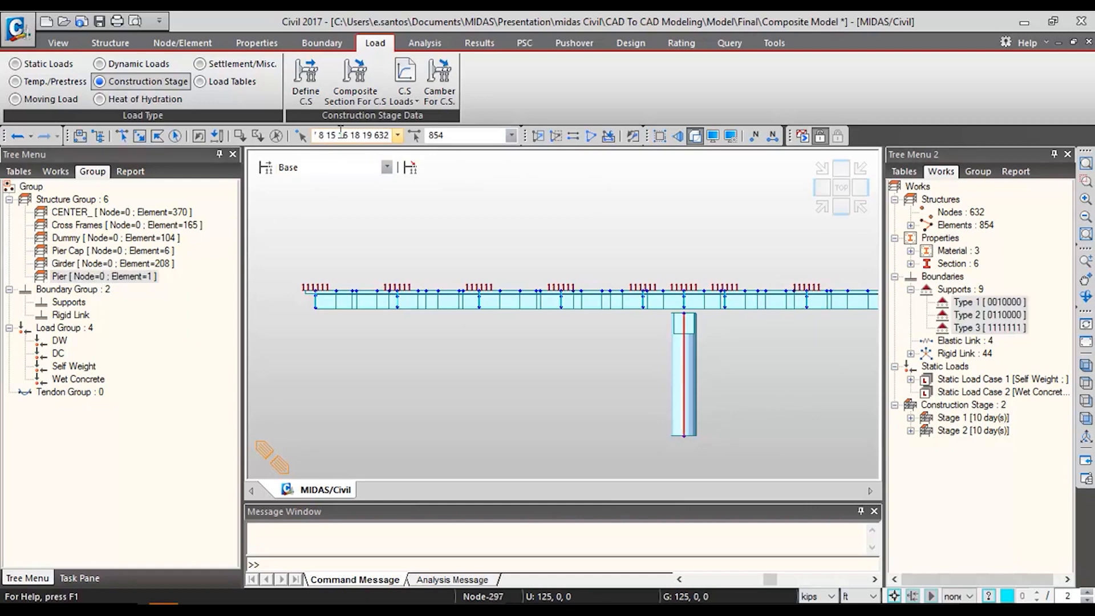
{"action": "left_click_drag", "start_coordinate": [108, 276], "coordinate": [448, 221]}
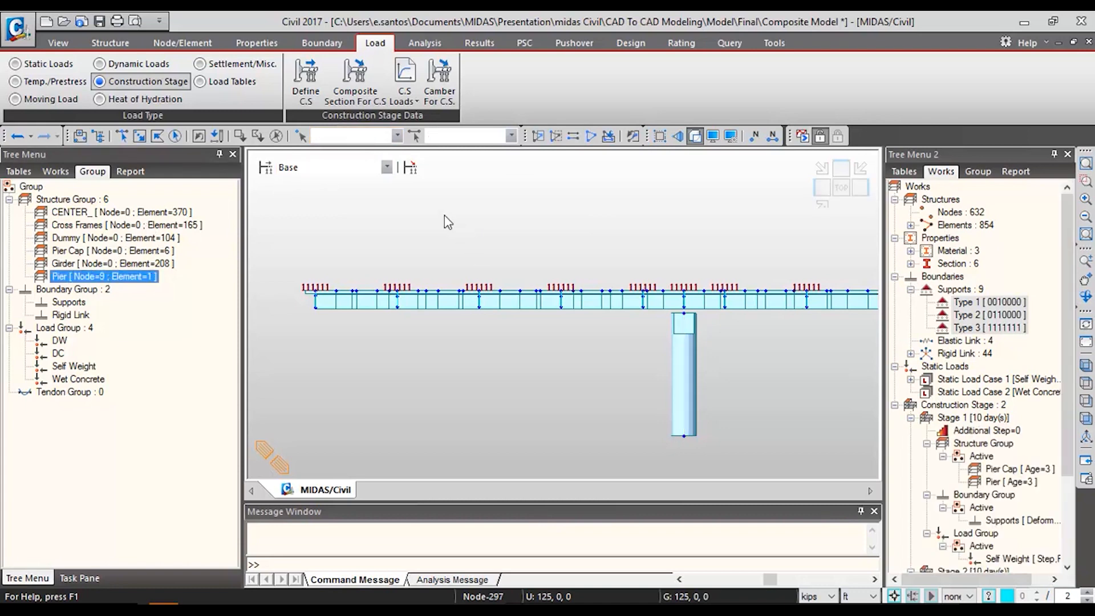
- Show Stage 1 in an isometric view and display its supports on the model
{"action": "left_click", "coordinate": [370, 168]}
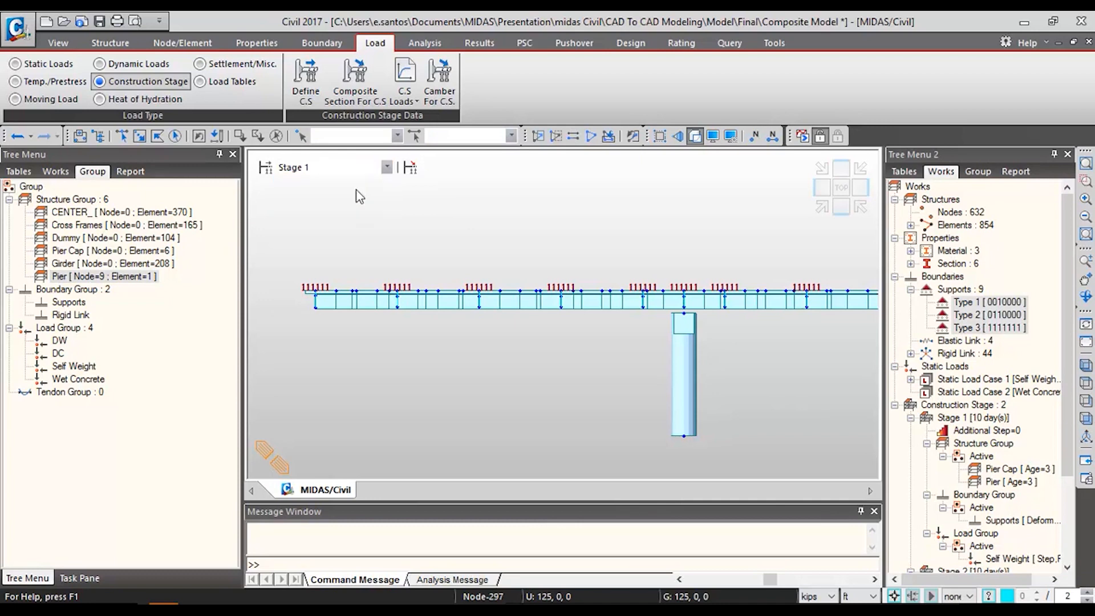
{"action": "left_click", "coordinate": [359, 193]}
{"action": "left_click", "coordinate": [821, 208]}
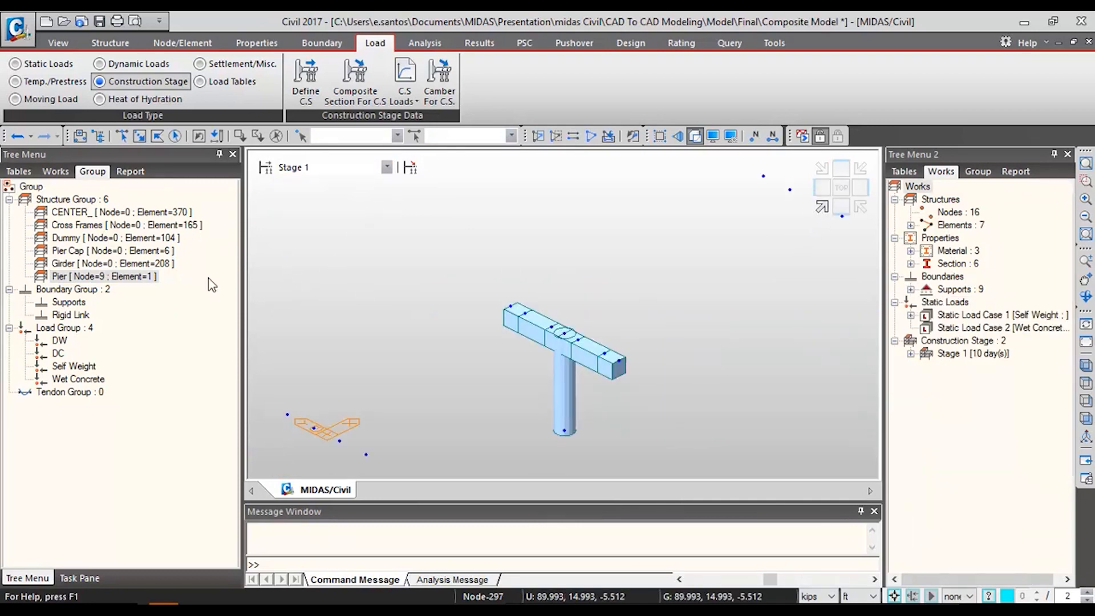
{"action": "left_click", "coordinate": [54, 171]}
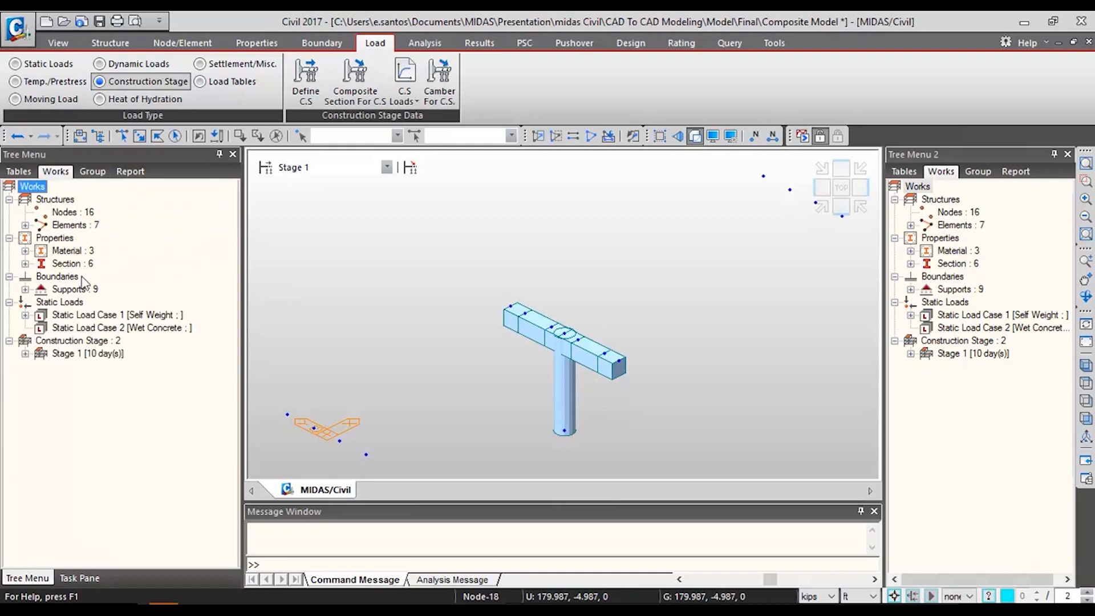
{"action": "left_click", "coordinate": [25, 289]}
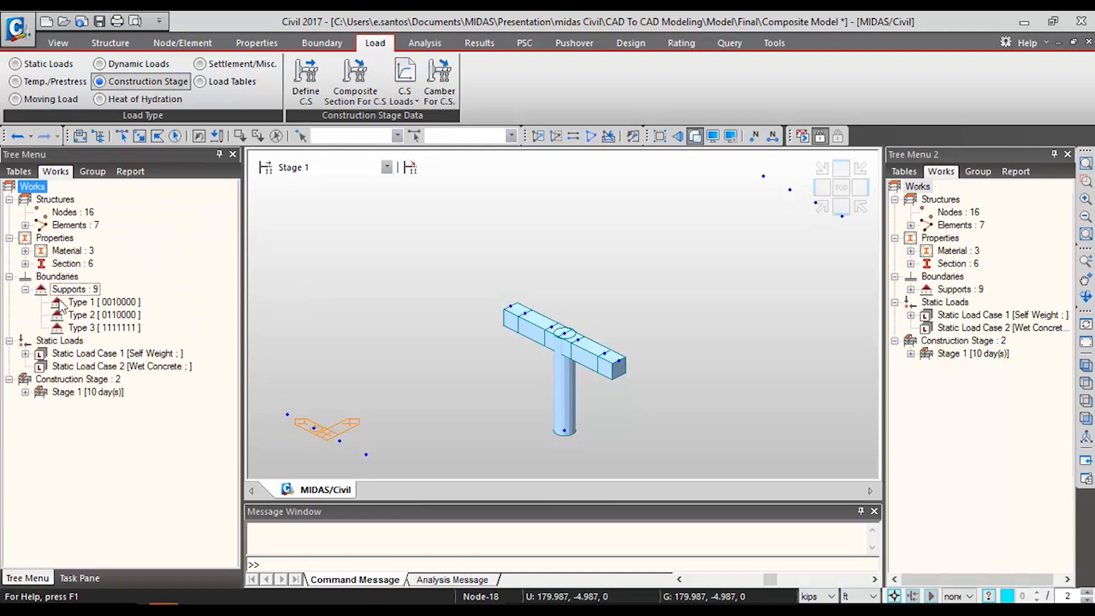
{"action": "right_click", "coordinate": [69, 302]}
{"action": "left_click", "coordinate": [142, 512]}
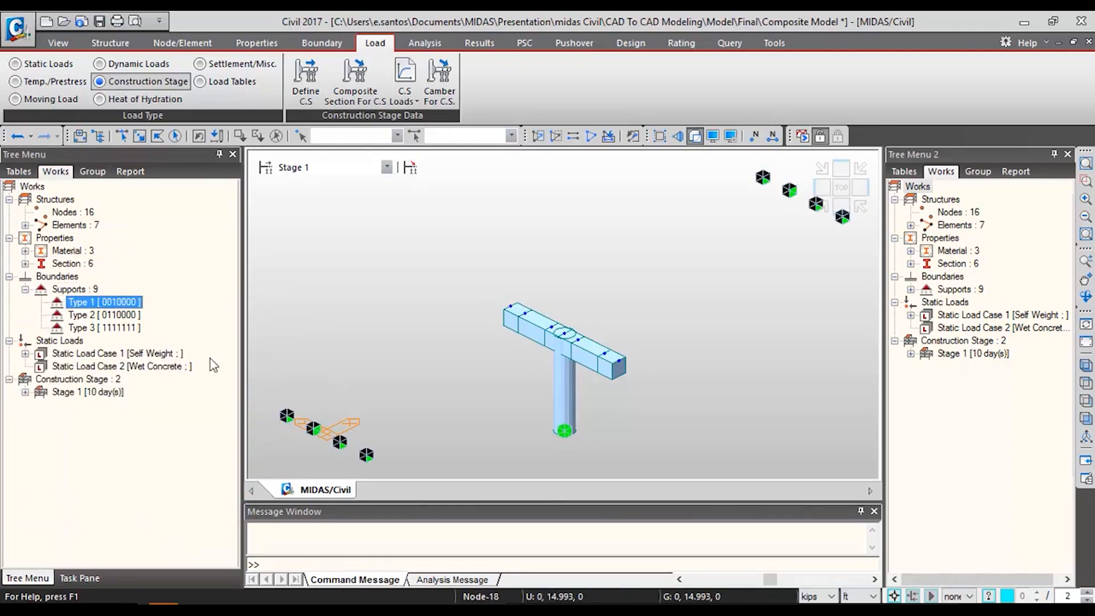
- Hide the support symbols and view Stage 2 before returning to the Base stage
{"action": "right_click", "coordinate": [124, 316]}
{"action": "left_click", "coordinate": [174, 538]}
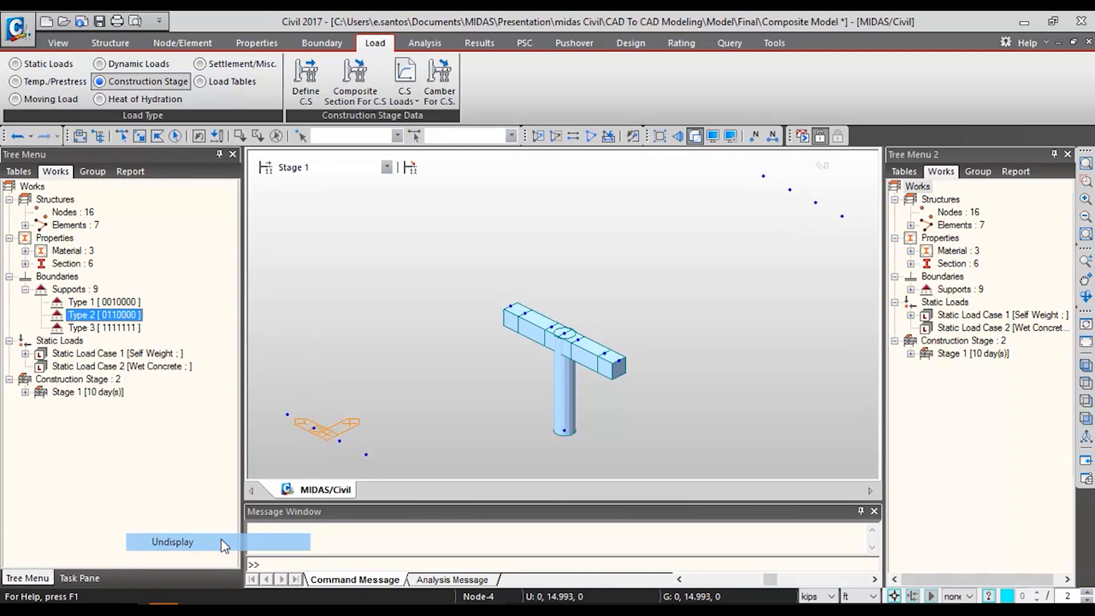
{"action": "left_click", "coordinate": [286, 167]}
{"action": "left_click", "coordinate": [303, 205]}
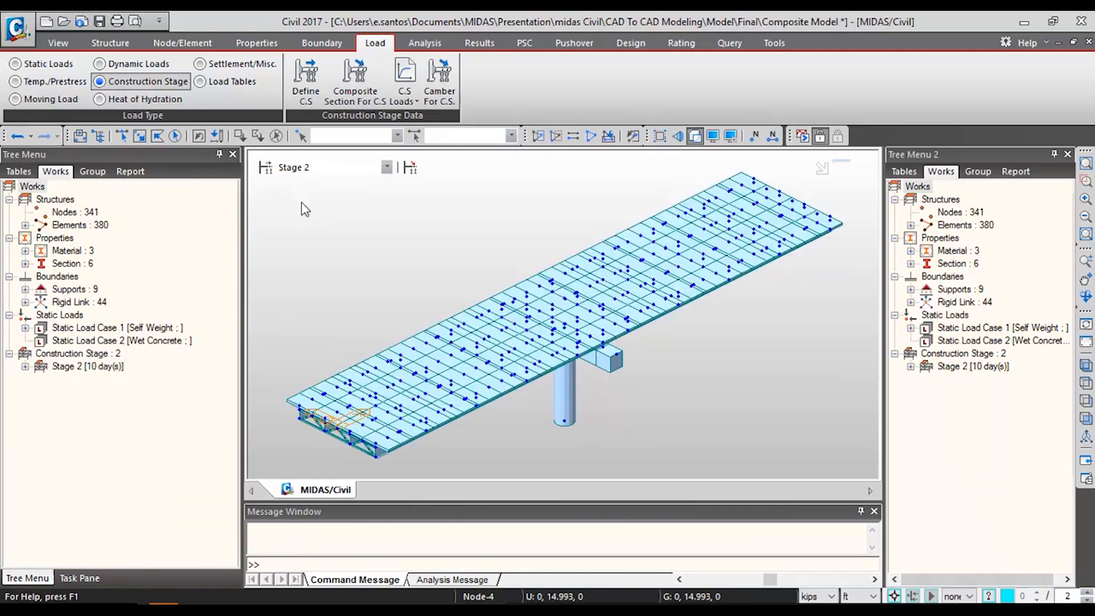
{"action": "left_click", "coordinate": [311, 167]}
{"action": "left_click", "coordinate": [297, 179]}
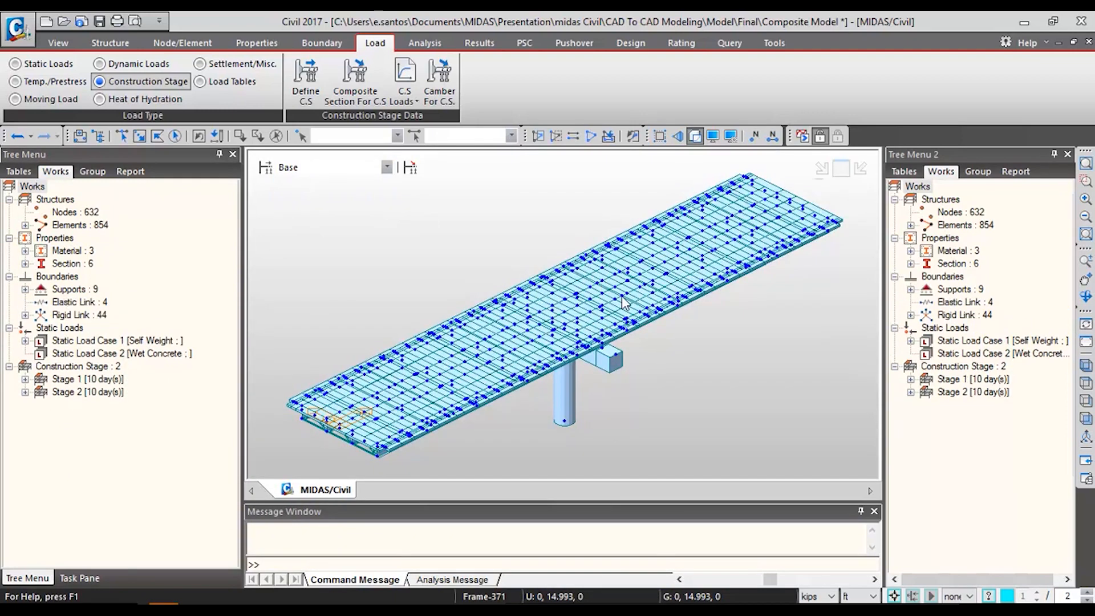
- Window-select the nodes along the bottom of the cross frames and assign them to the Cross Frames structure group
{"action": "left_click", "coordinate": [841, 207]}
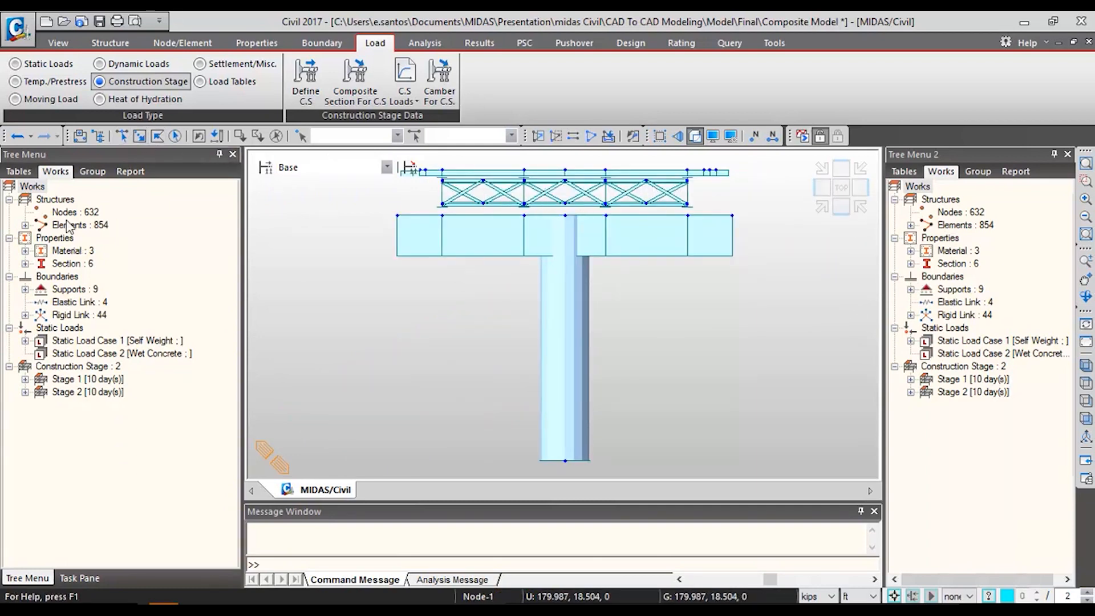
{"action": "left_click", "coordinate": [93, 172]}
{"action": "double_click", "coordinate": [101, 224]}
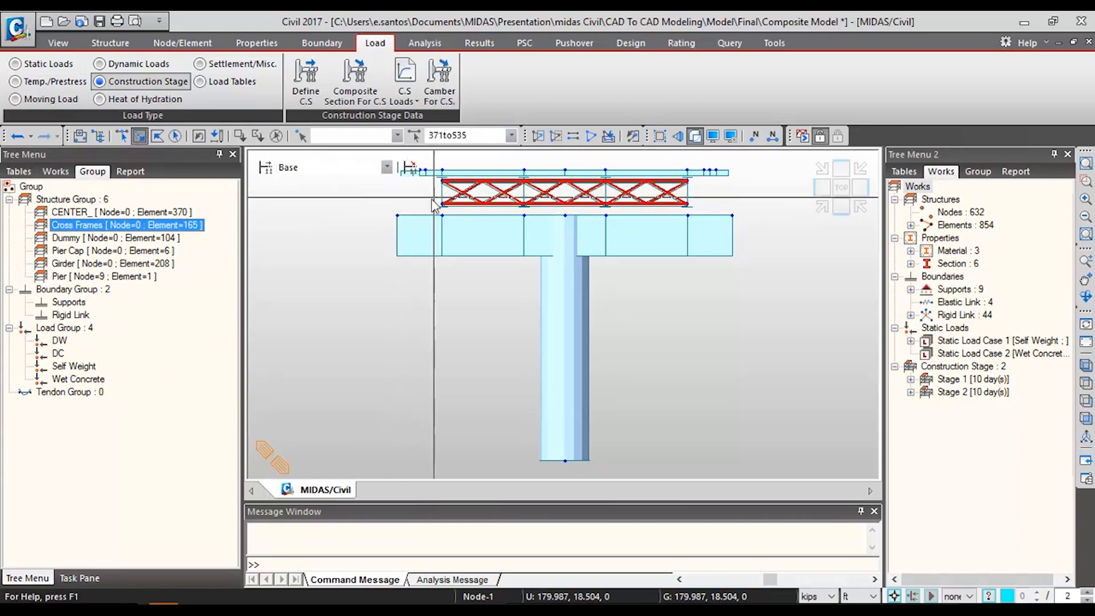
{"action": "left_click", "coordinate": [140, 135]}
{"action": "left_click_drag", "start_coordinate": [431, 192], "coordinate": [711, 222]}
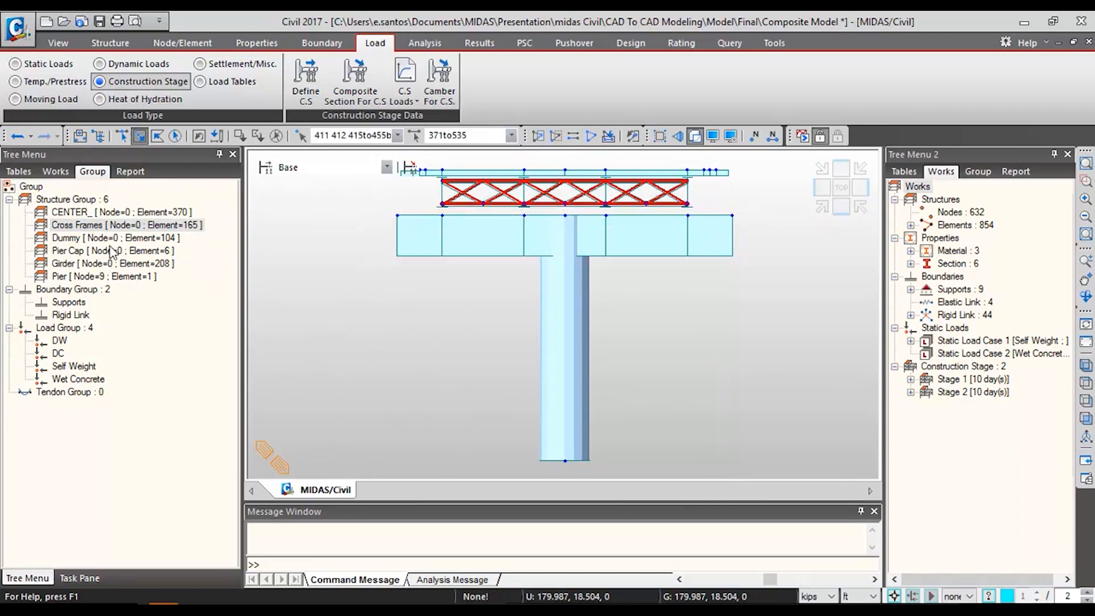
{"action": "left_click_drag", "start_coordinate": [111, 234], "coordinate": [429, 247]}
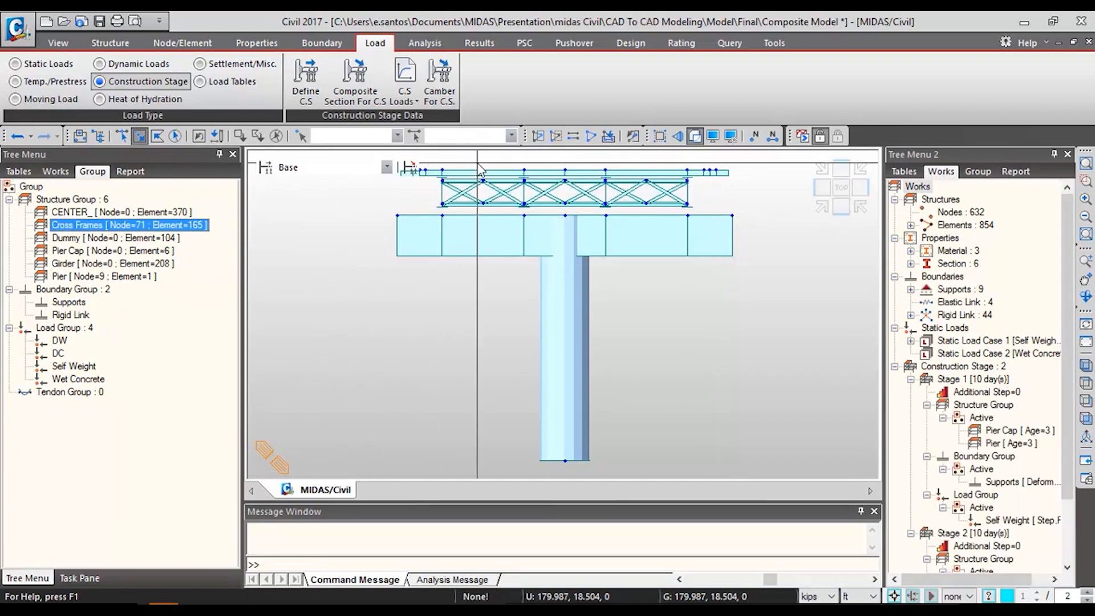
- Show Stage 2 in an isometric view and check which support types it lists
{"action": "left_click", "coordinate": [820, 207]}
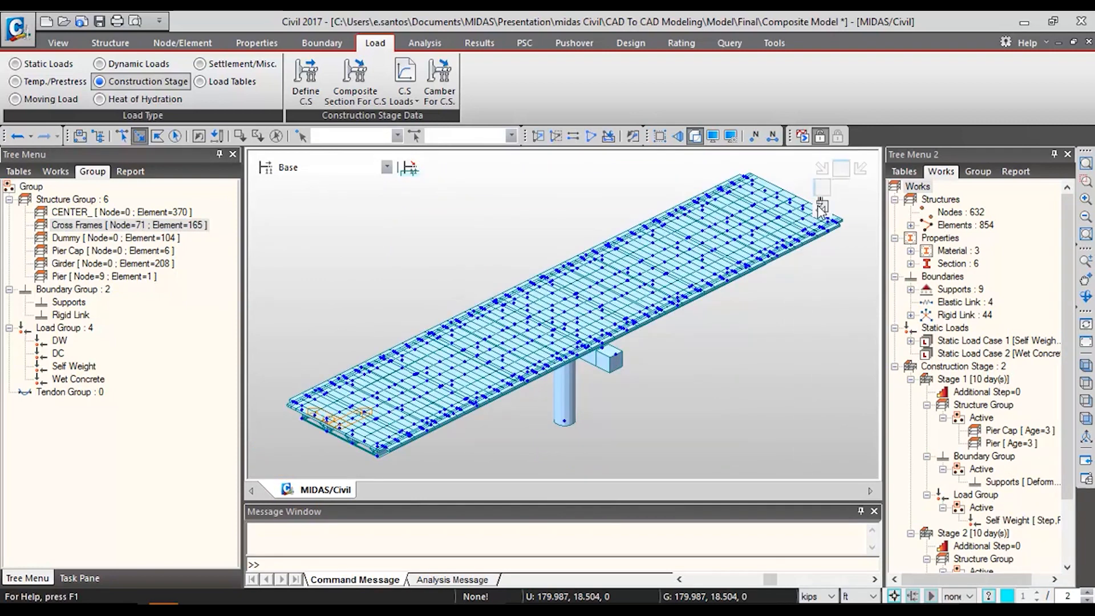
{"action": "left_click", "coordinate": [386, 168]}
{"action": "left_click", "coordinate": [297, 208]}
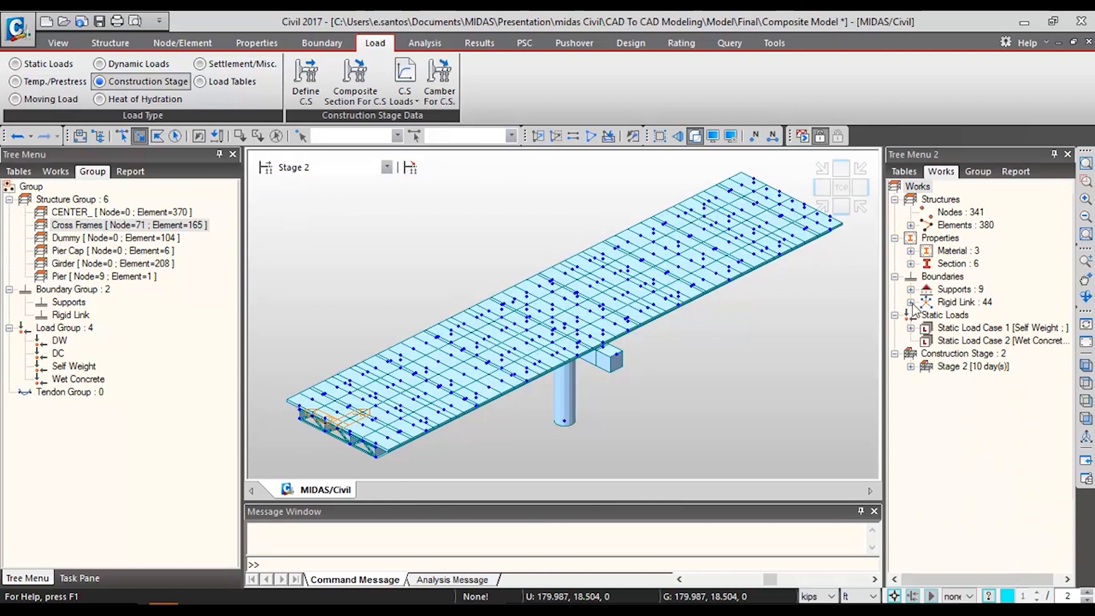
{"action": "left_click", "coordinate": [908, 304]}
{"action": "left_click", "coordinate": [911, 289]}
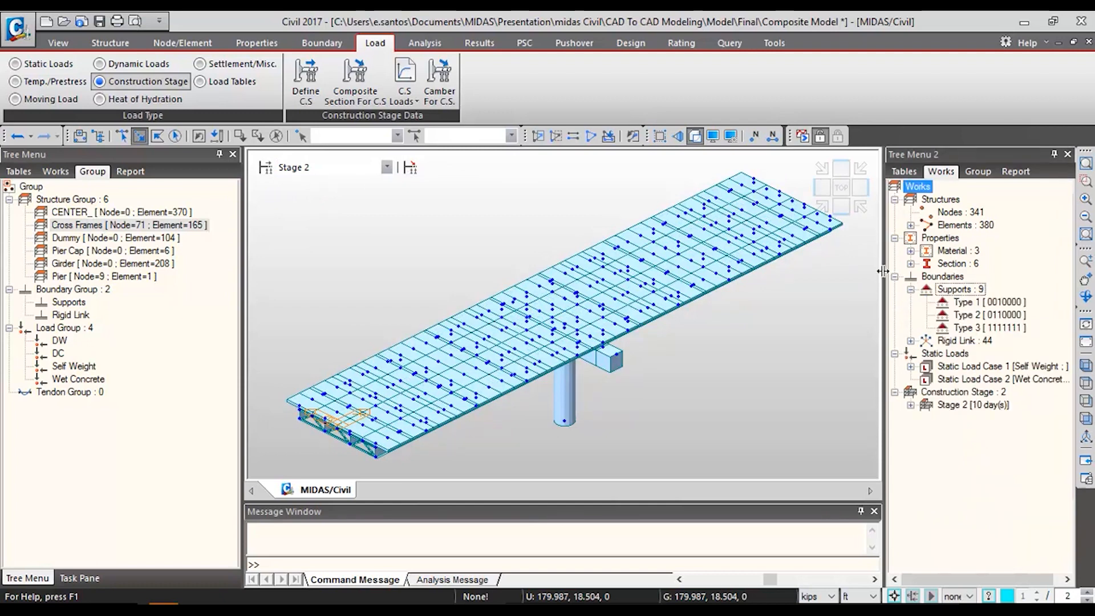
{"action": "left_click", "coordinate": [926, 291]}
{"action": "left_click", "coordinate": [911, 289]}
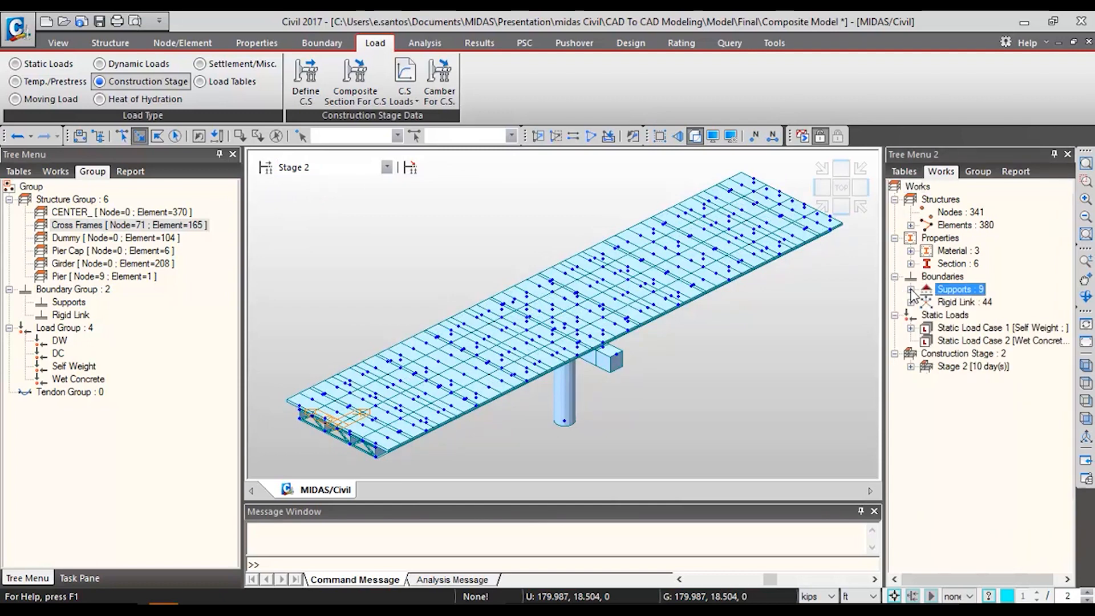
- In the front view, window-select the connection nodes at the top of the pier and copy their node numbers
{"action": "left_click", "coordinate": [841, 207]}
{"action": "left_click_drag", "start_coordinate": [660, 267], "coordinate": [754, 296]}
{"action": "left_click", "coordinate": [276, 137]}
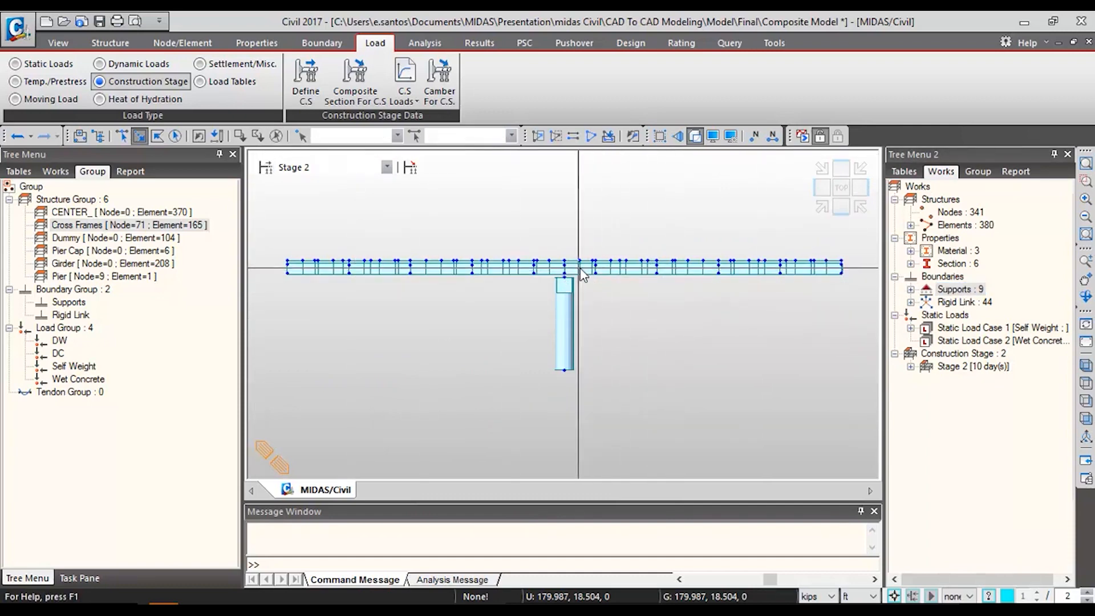
{"action": "left_click_drag", "start_coordinate": [560, 276], "coordinate": [574, 285]}
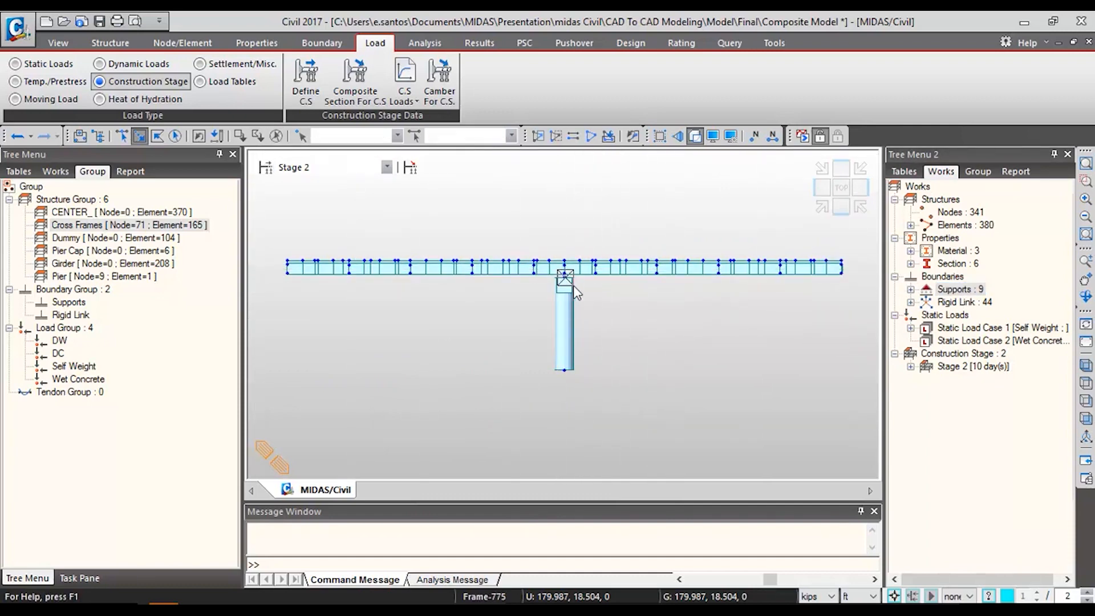
{"action": "left_click", "coordinate": [106, 274]}
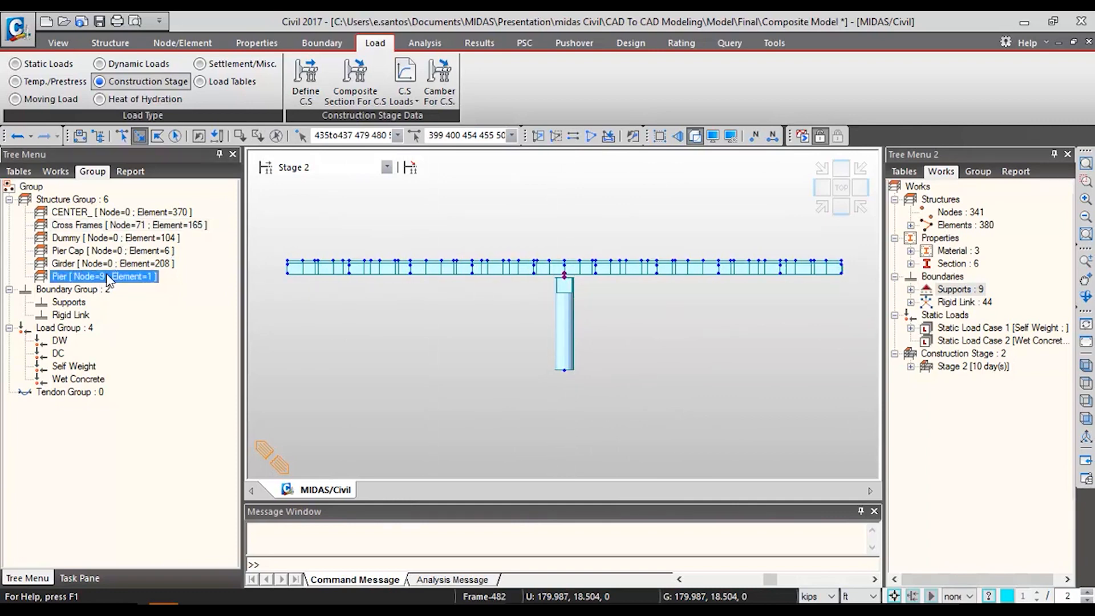
{"action": "left_click", "coordinate": [368, 135]}
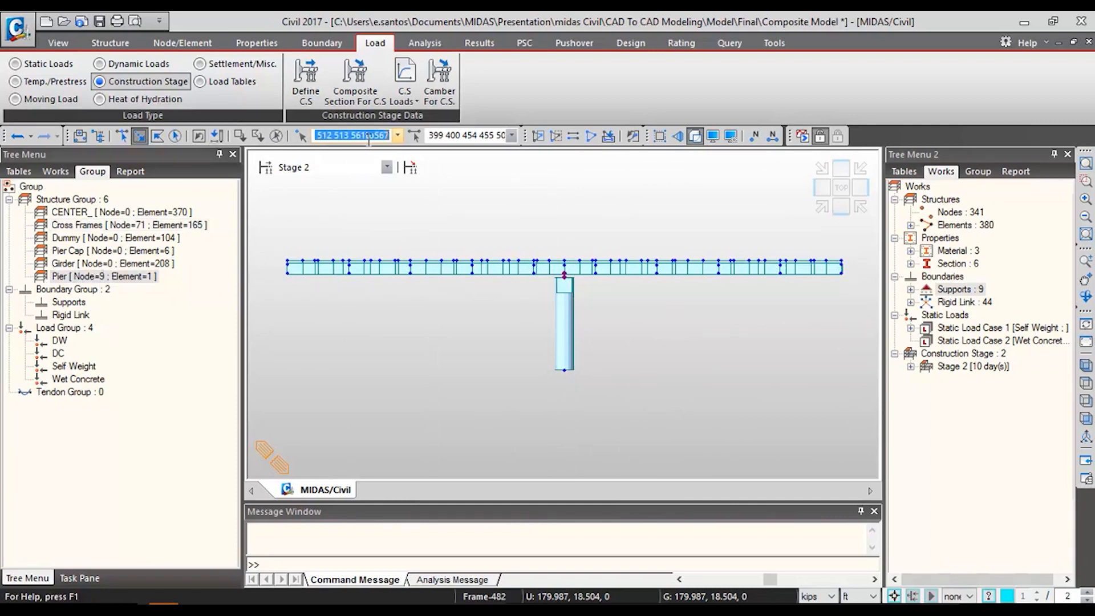
- Try to assign the copied connection nodes together with the pier to the Pier structure group in Stage 2
{"action": "double_click", "coordinate": [107, 276]}
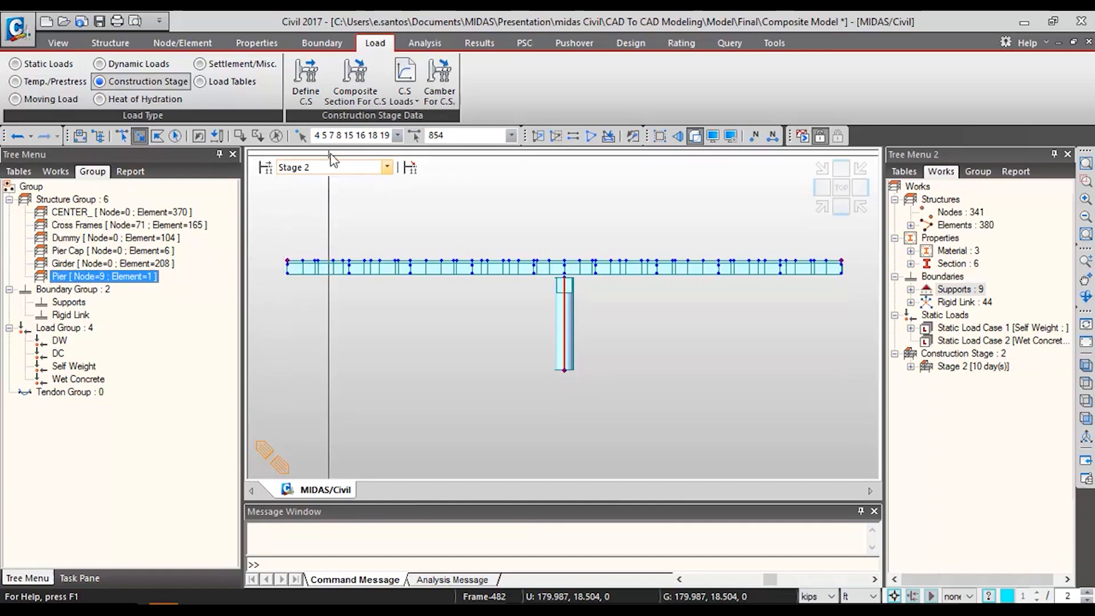
{"action": "left_click", "coordinate": [390, 136]}
{"action": "type", "text": "632"}
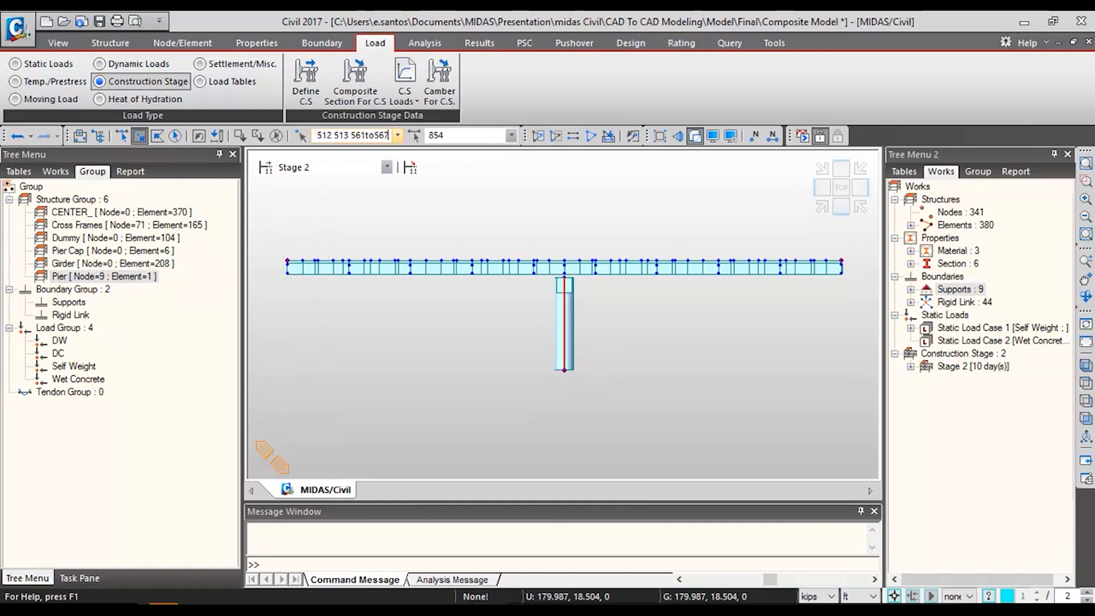
{"action": "key", "text": "Return"}
{"action": "left_click_drag", "start_coordinate": [138, 278], "coordinate": [434, 220]}
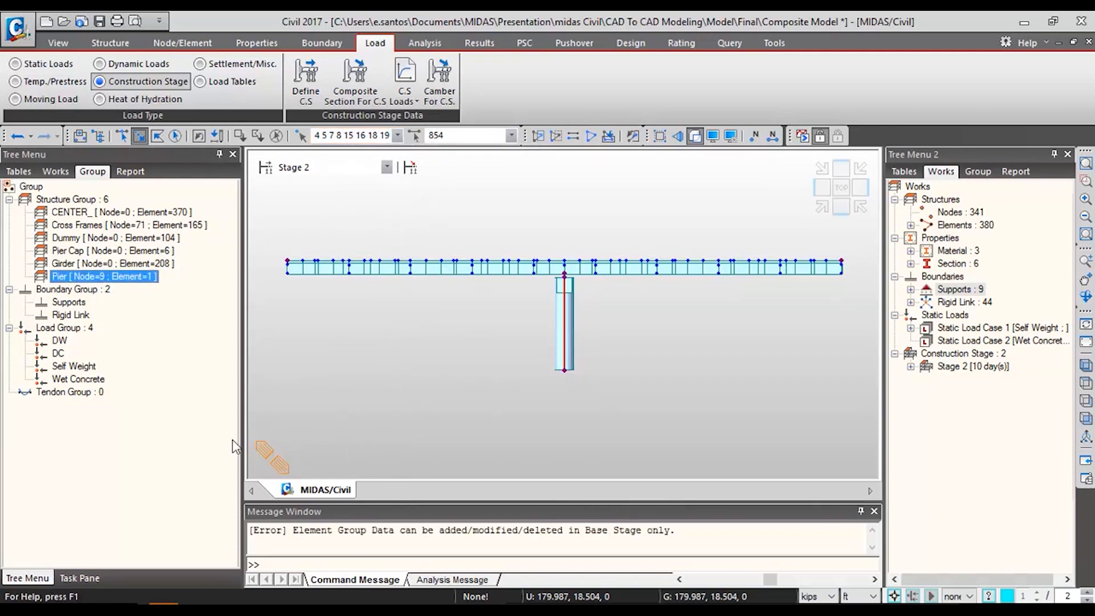
- Return to the Base stage and assign the copied connection nodes together with the pier to the Pier structure group
{"action": "left_click", "coordinate": [330, 169]}
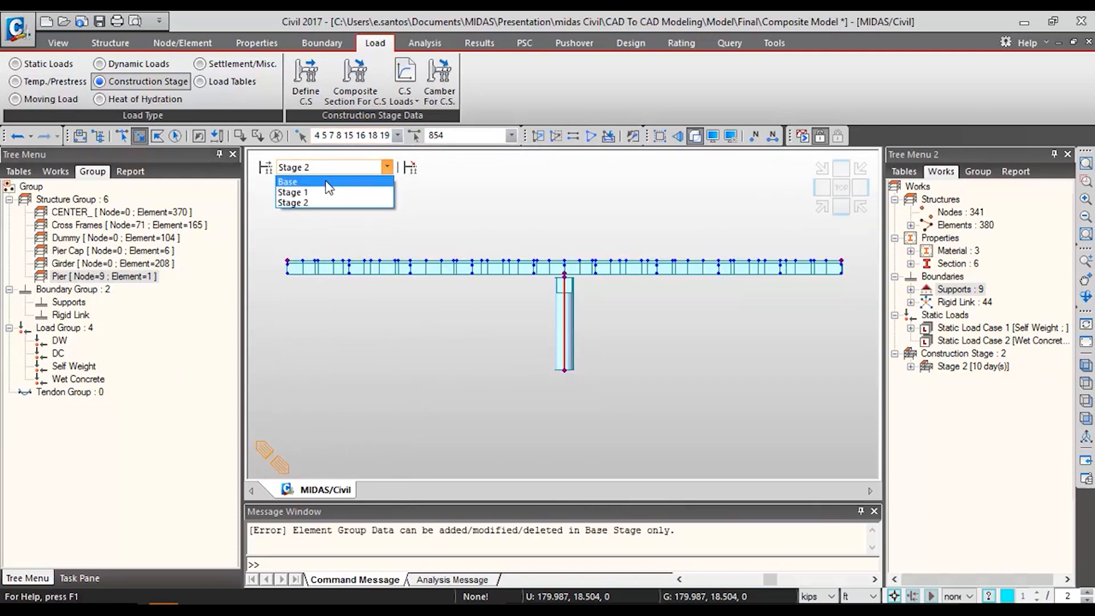
{"action": "left_click", "coordinate": [328, 183]}
{"action": "double_click", "coordinate": [123, 280]}
{"action": "left_click_drag", "start_coordinate": [315, 135], "coordinate": [439, 135]}
{"action": "left_click", "coordinate": [380, 137]}
{"action": "key", "text": "Return"}
{"action": "left_click_drag", "start_coordinate": [125, 279], "coordinate": [391, 280]}
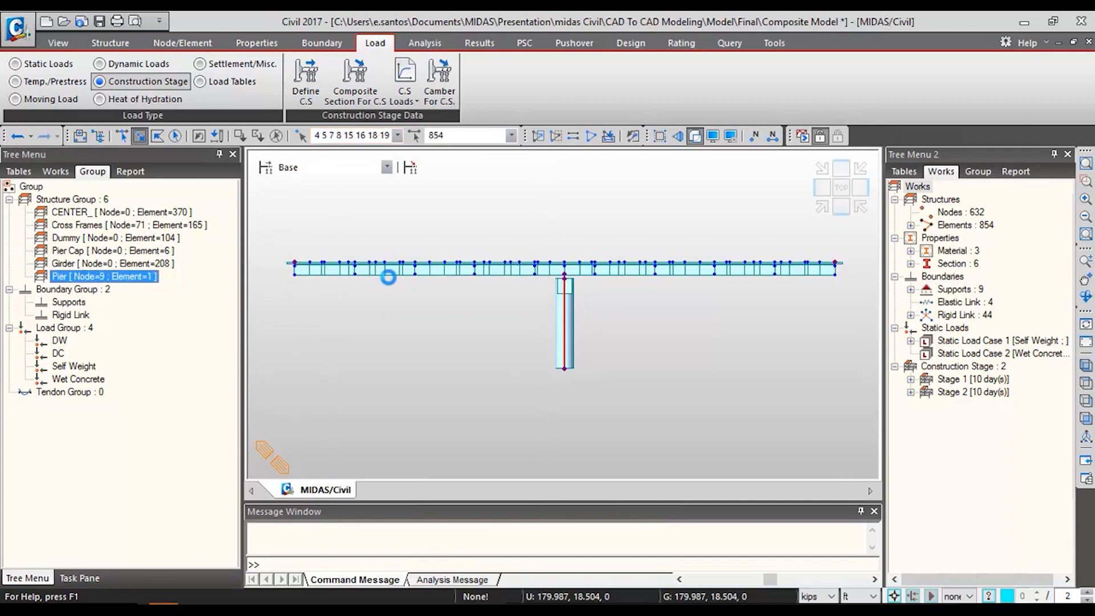
- Compare Stage 1 with Stage 2 and display the elastic links in Stage 1
{"action": "left_click", "coordinate": [387, 167]}
{"action": "left_click", "coordinate": [330, 193]}
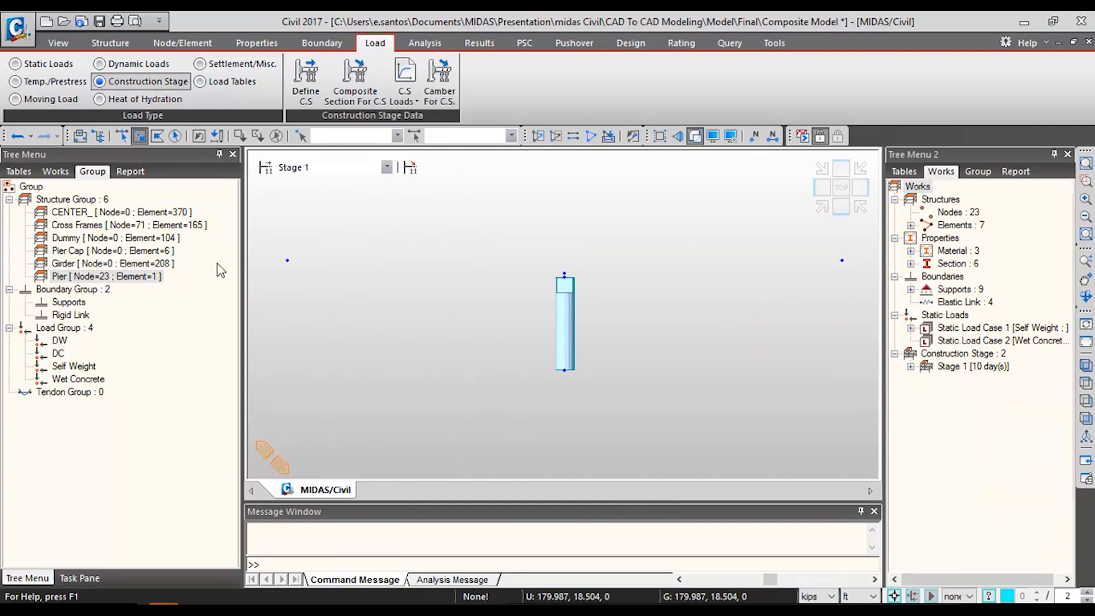
{"action": "key", "text": "Down"}
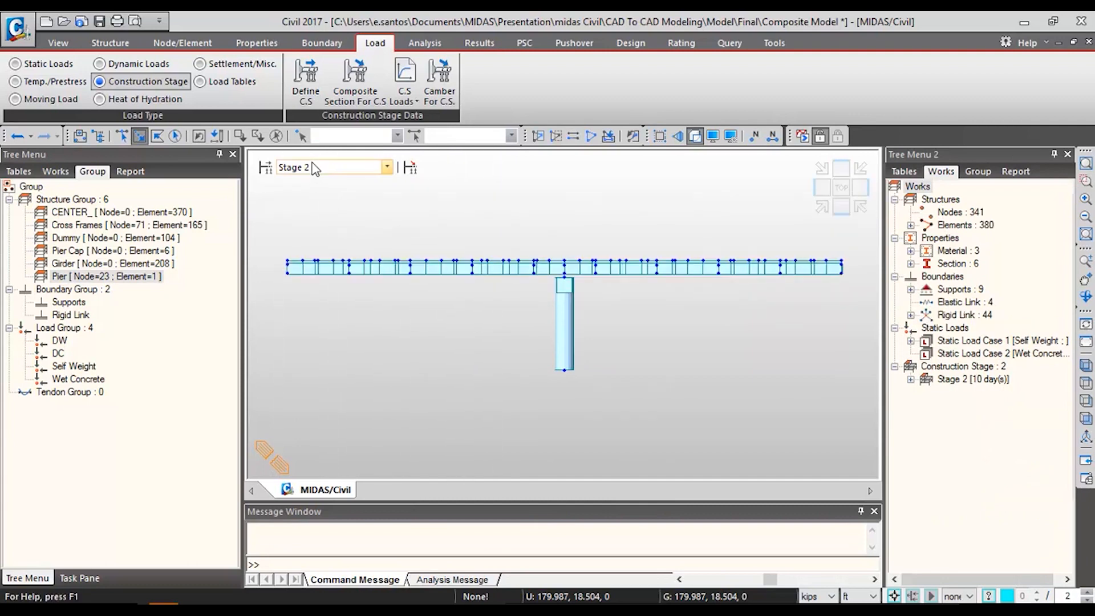
{"action": "scroll", "coordinate": [317, 171], "scroll_direction": "up", "scroll_amount": 1}
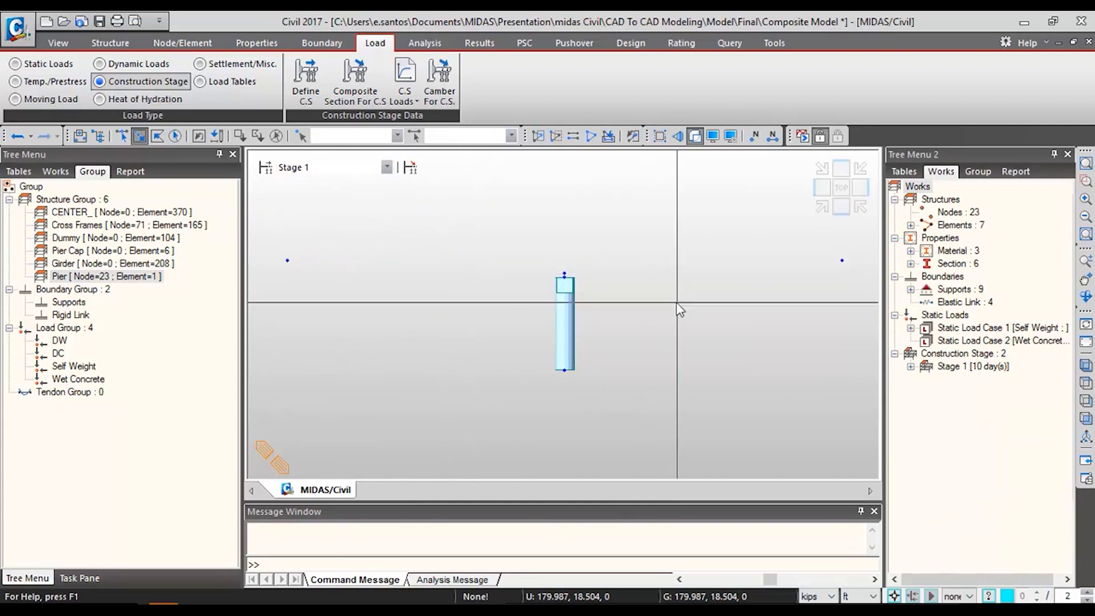
{"action": "right_click", "coordinate": [970, 302]}
{"action": "left_click", "coordinate": [1002, 334]}
- Show Stage 2 in an isometric view with its support symbols displayed
{"action": "left_click", "coordinate": [340, 166]}
{"action": "left_click", "coordinate": [317, 206]}
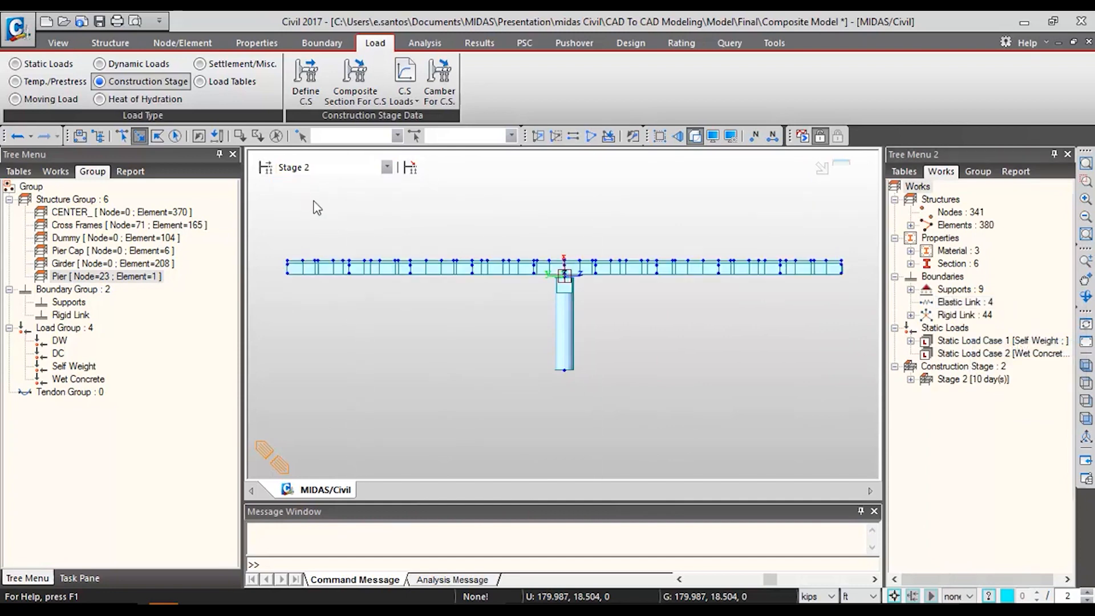
{"action": "left_click", "coordinate": [910, 289]}
{"action": "right_click", "coordinate": [953, 302]}
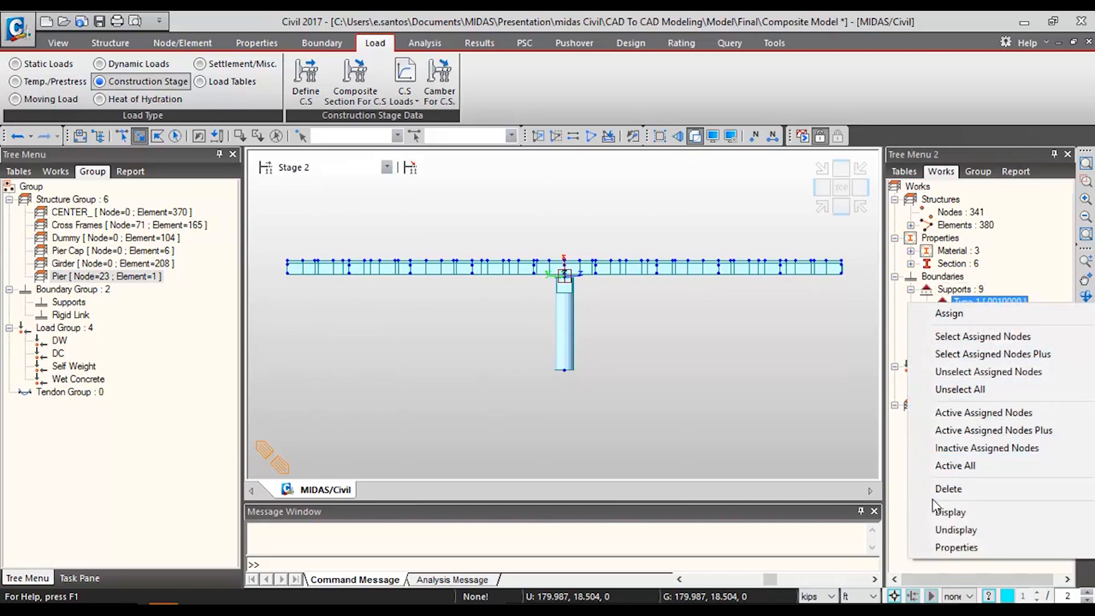
{"action": "left_click", "coordinate": [938, 511]}
{"action": "left_click", "coordinate": [823, 204]}
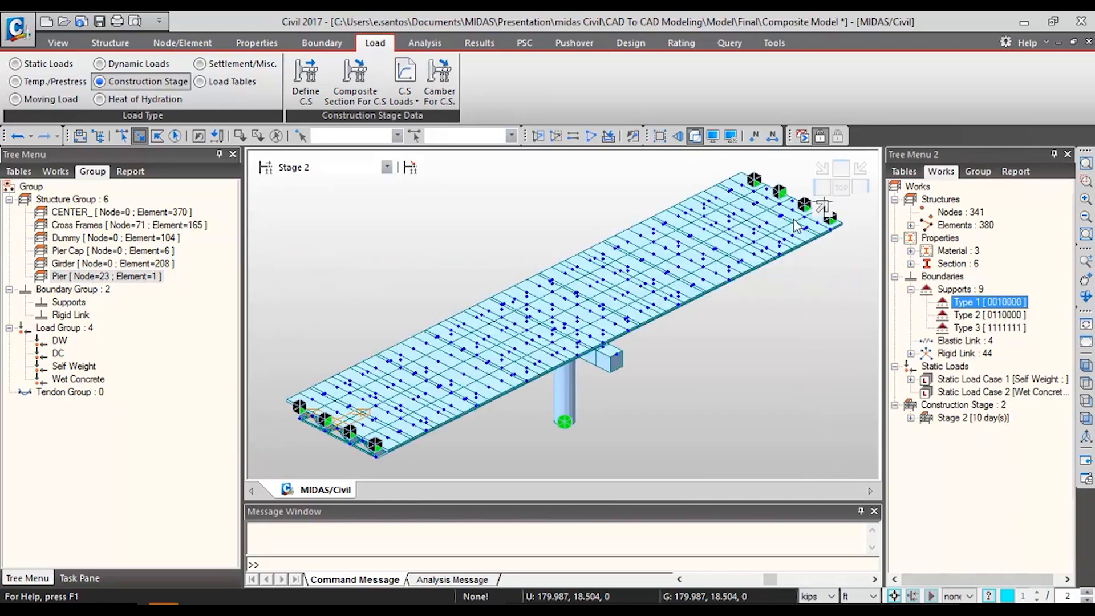
- Switch the model from Stage 2 to Stage 1 to check its active supports and links
{"action": "left_click", "coordinate": [325, 164]}
{"action": "left_click", "coordinate": [314, 183]}
{"action": "left_click", "coordinate": [313, 168]}
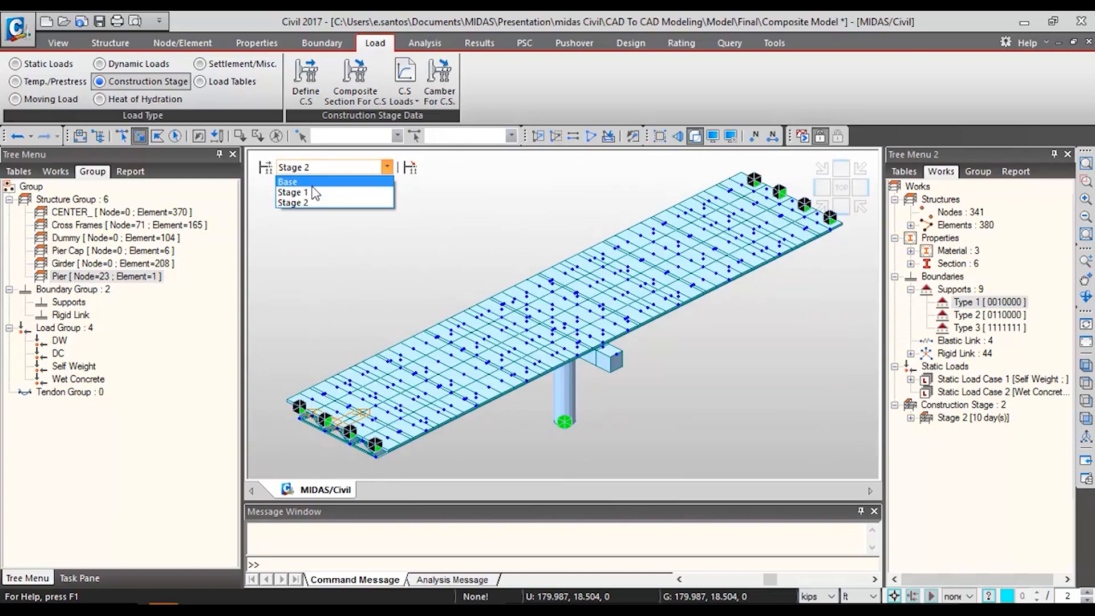
{"action": "left_click", "coordinate": [314, 192]}
- Return to the Base stage and add a construction stage named Stage 3 with a duration of 10 days
{"action": "left_click", "coordinate": [313, 167]}
{"action": "left_click", "coordinate": [285, 181]}
{"action": "left_click", "coordinate": [266, 167]}
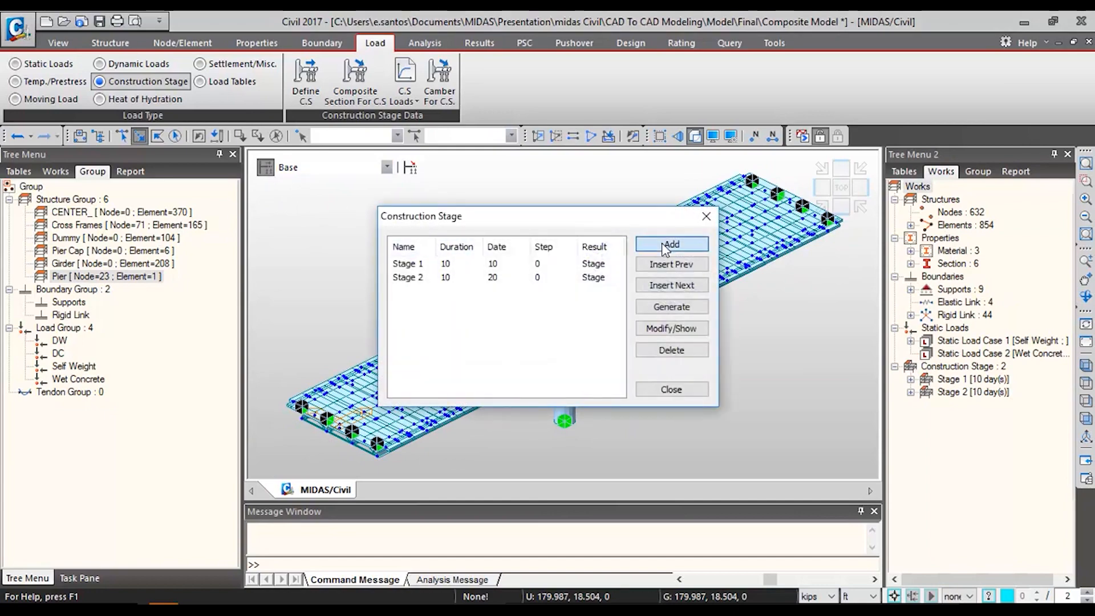
{"action": "left_click", "coordinate": [667, 245]}
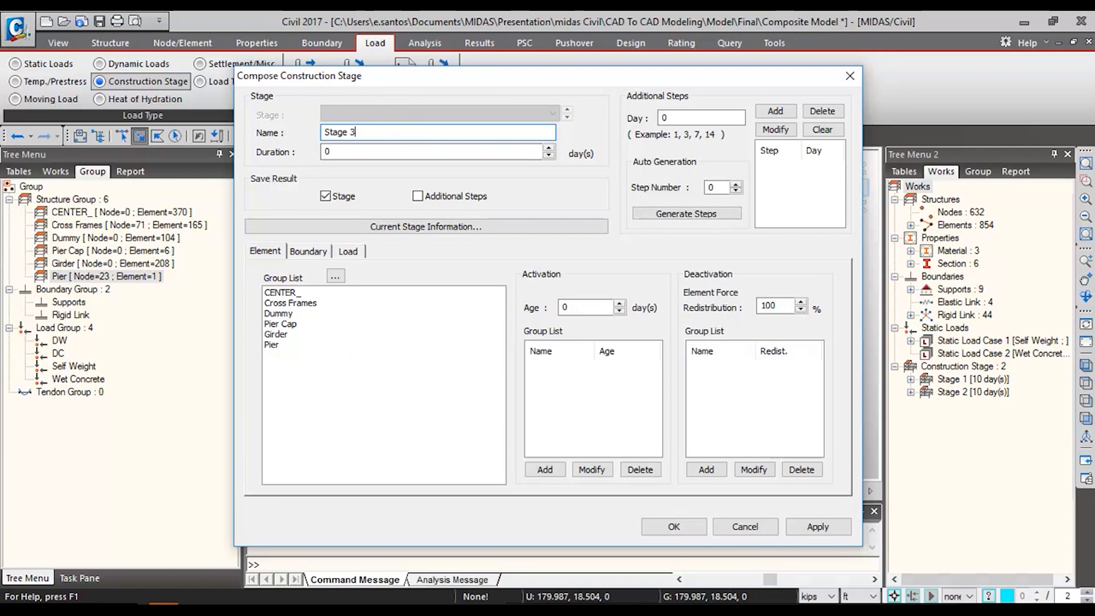
{"action": "type", "text": "Stage 3"}
{"action": "key", "text": "Tab"}
{"action": "type", "text": "1"}
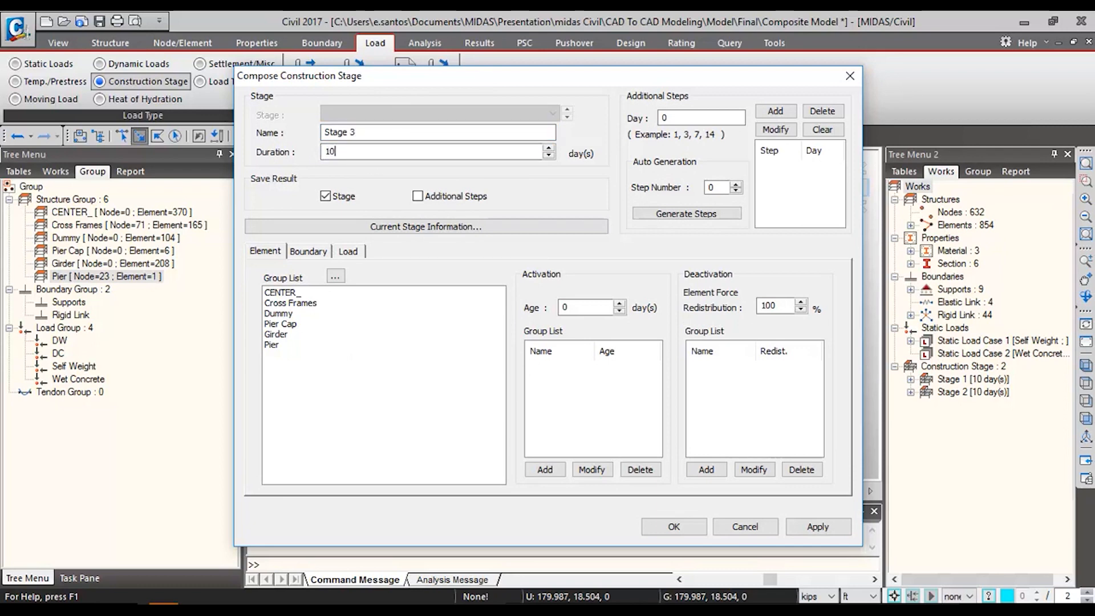
- Activate the Dummy element group in Stage 3 with an age of 3 days and save the stage
{"action": "left_click", "coordinate": [329, 303]}
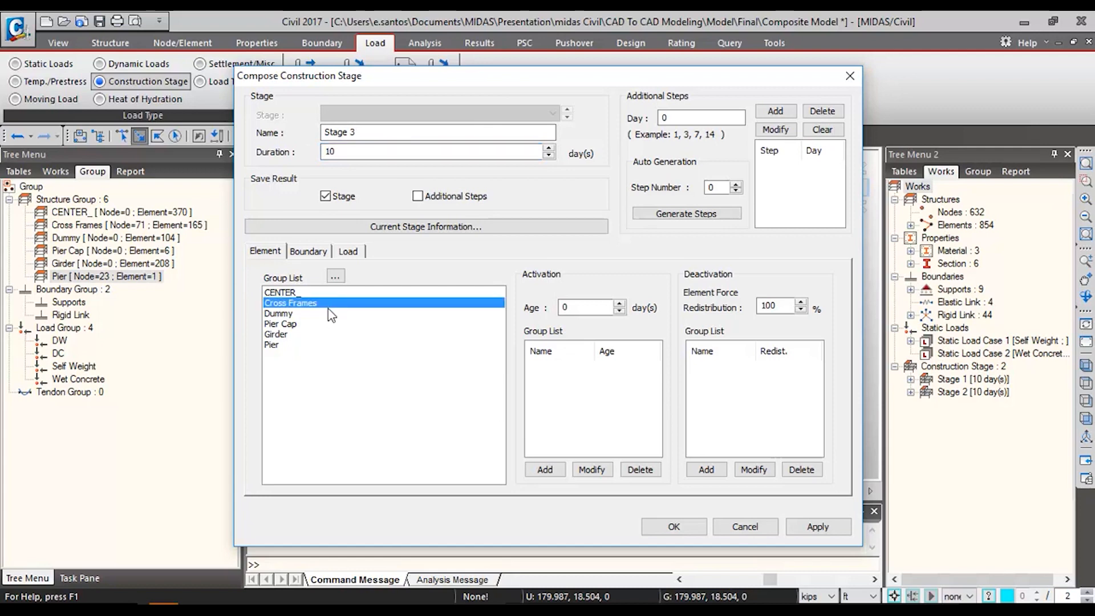
{"action": "left_click", "coordinate": [317, 314]}
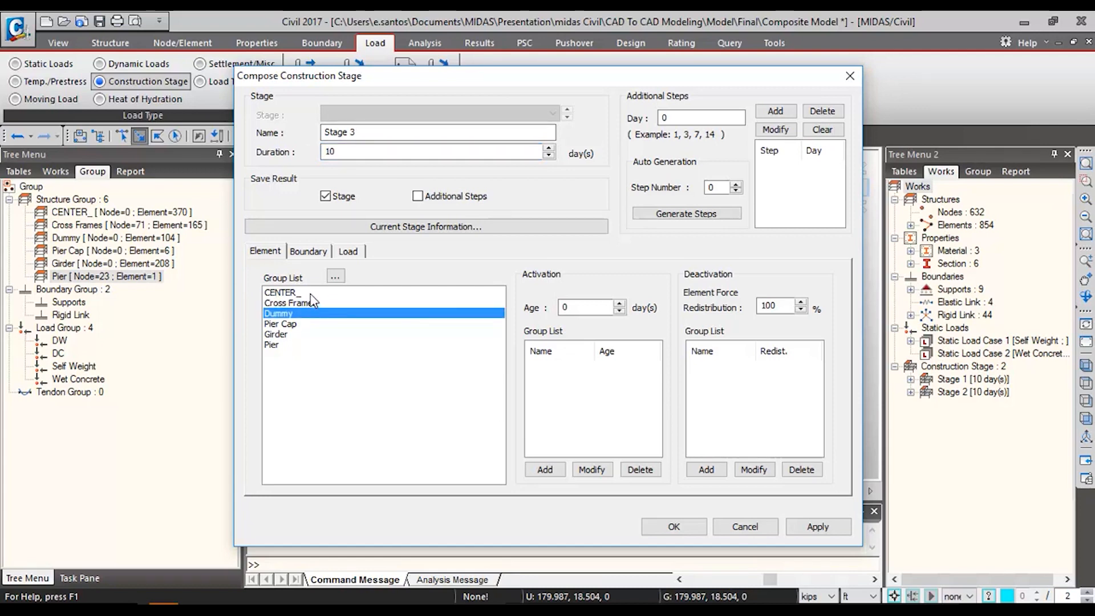
{"action": "left_click", "coordinate": [544, 469]}
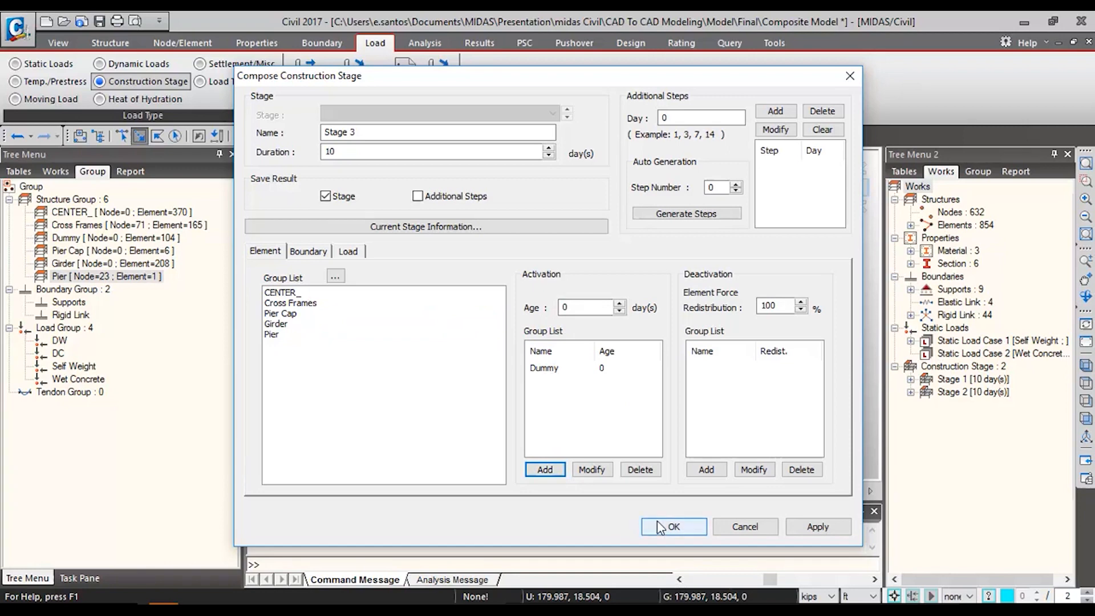
{"action": "left_click", "coordinate": [619, 368]}
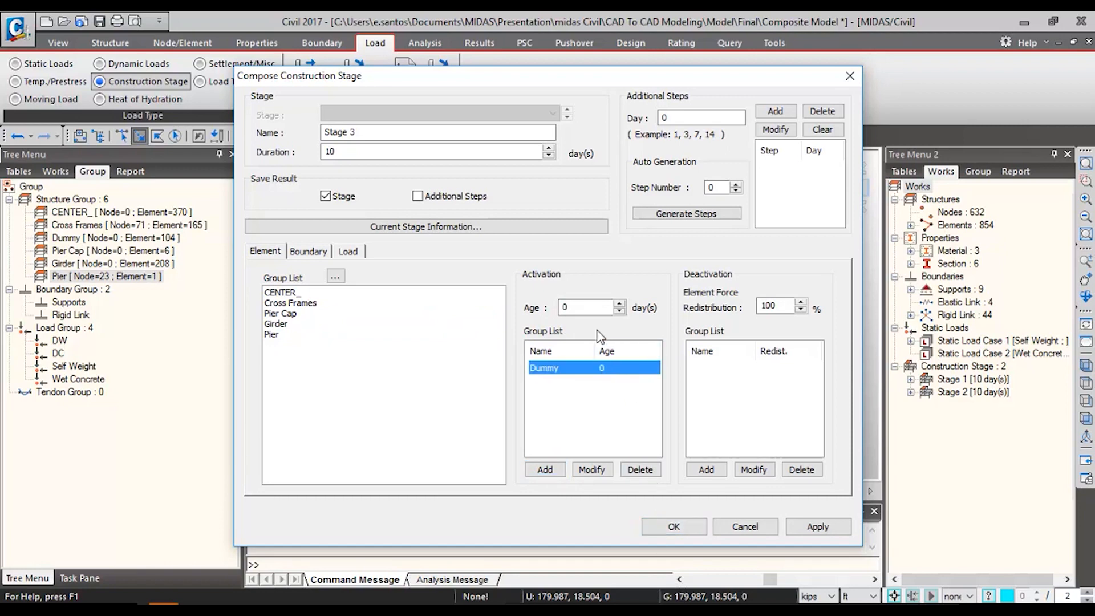
{"action": "double_click", "coordinate": [583, 307]}
{"action": "type", "text": "3"}
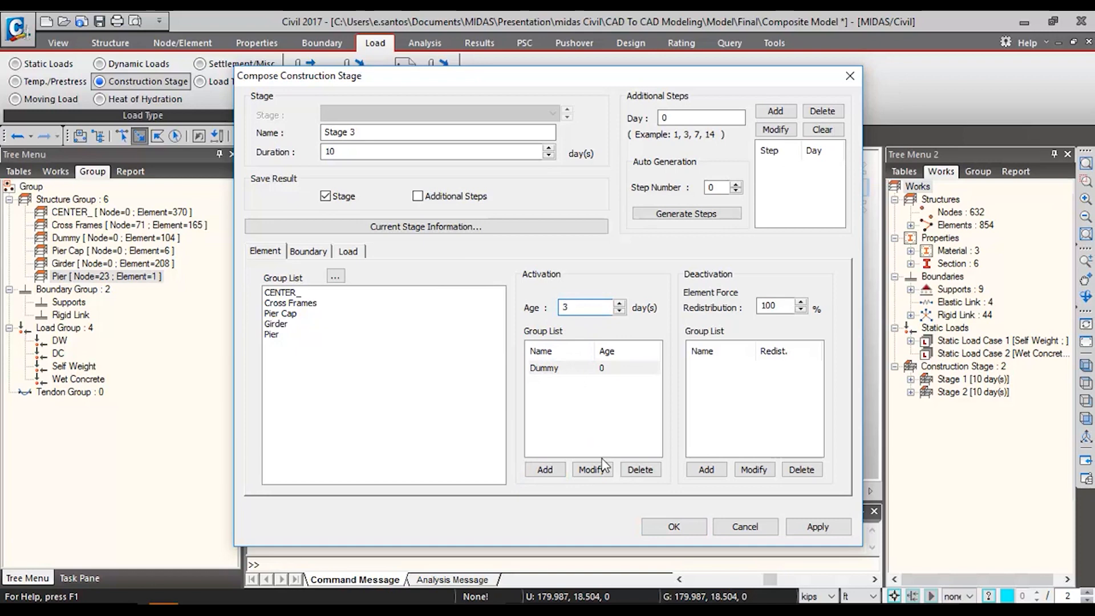
{"action": "left_click", "coordinate": [592, 470]}
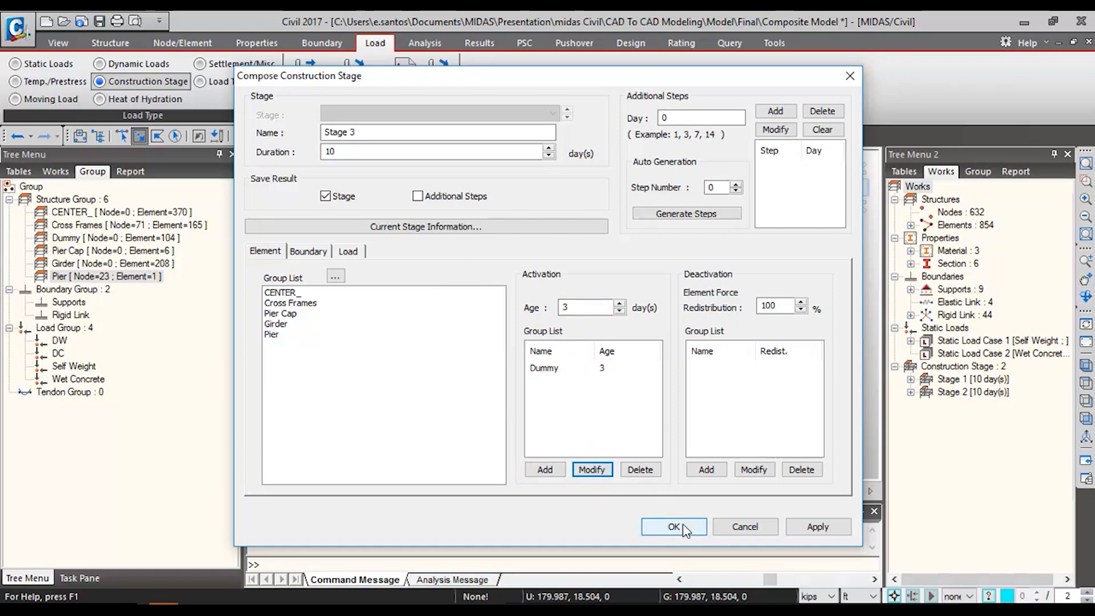
{"action": "left_click", "coordinate": [685, 528]}
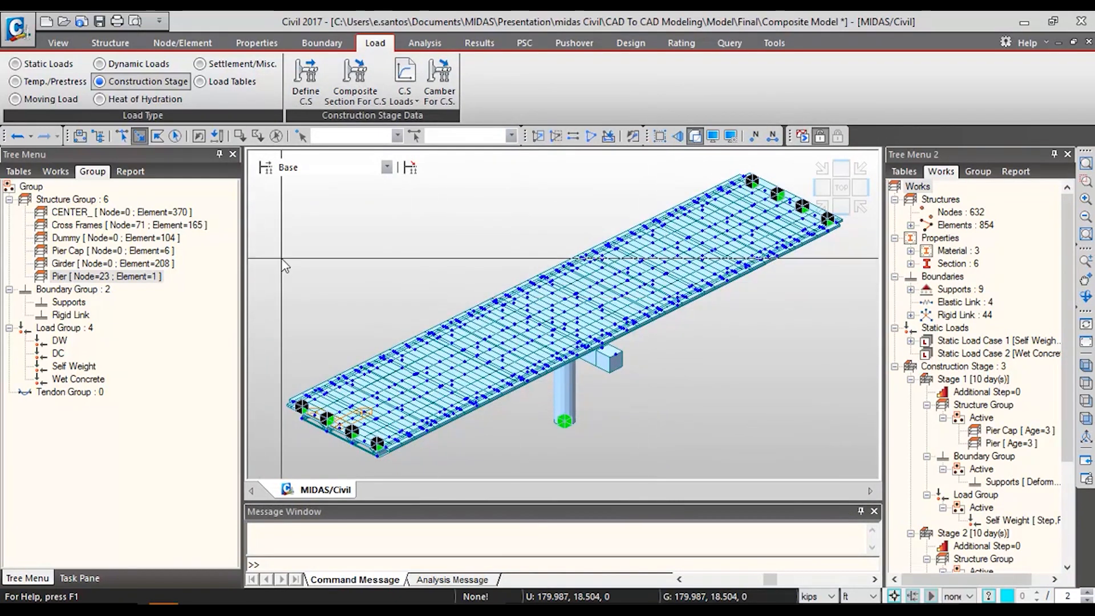
- Set the moving load code to AASHTO Standard
{"action": "left_click", "coordinate": [47, 99]}
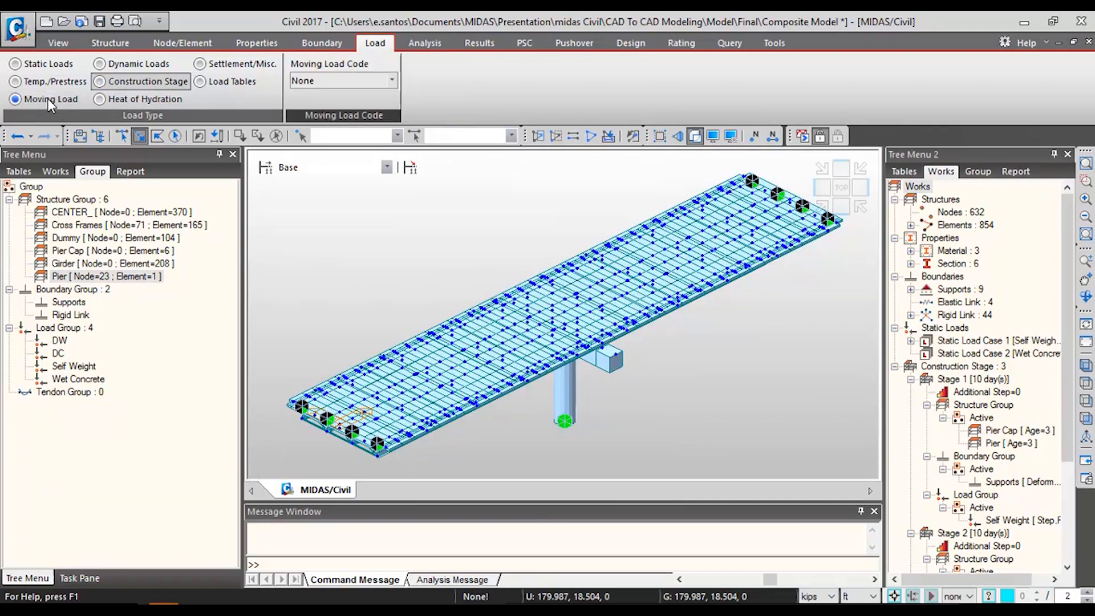
{"action": "left_click", "coordinate": [342, 80]}
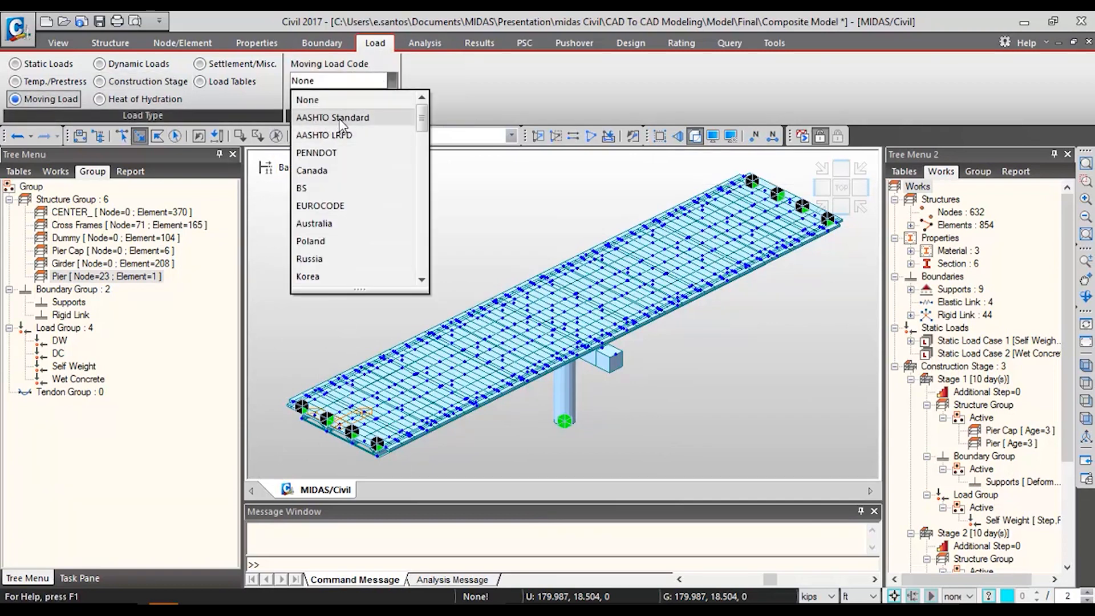
{"action": "left_click", "coordinate": [377, 118]}
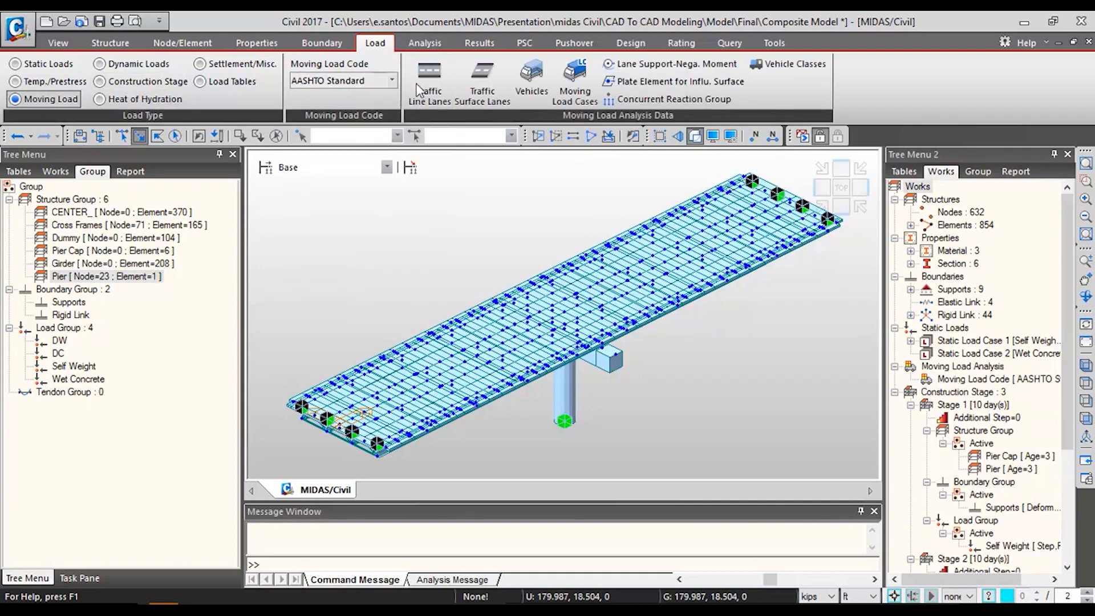
- Start a new traffic line lane definition named Lane 2
{"action": "left_click", "coordinate": [431, 95]}
{"action": "left_click_drag", "start_coordinate": [141, 22], "coordinate": [317, 119]}
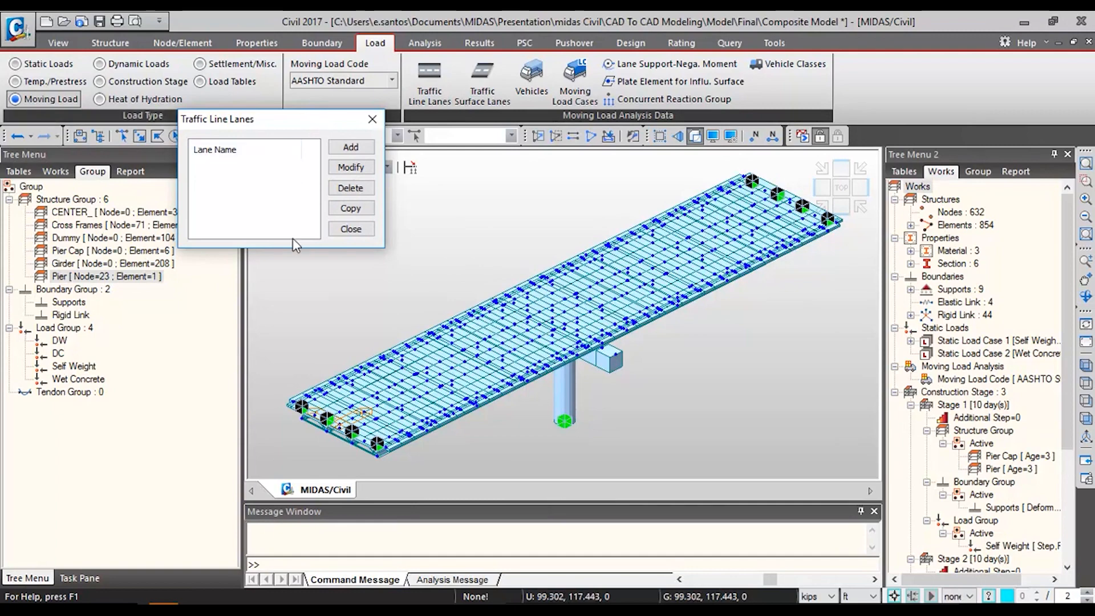
{"action": "left_click", "coordinate": [351, 147]}
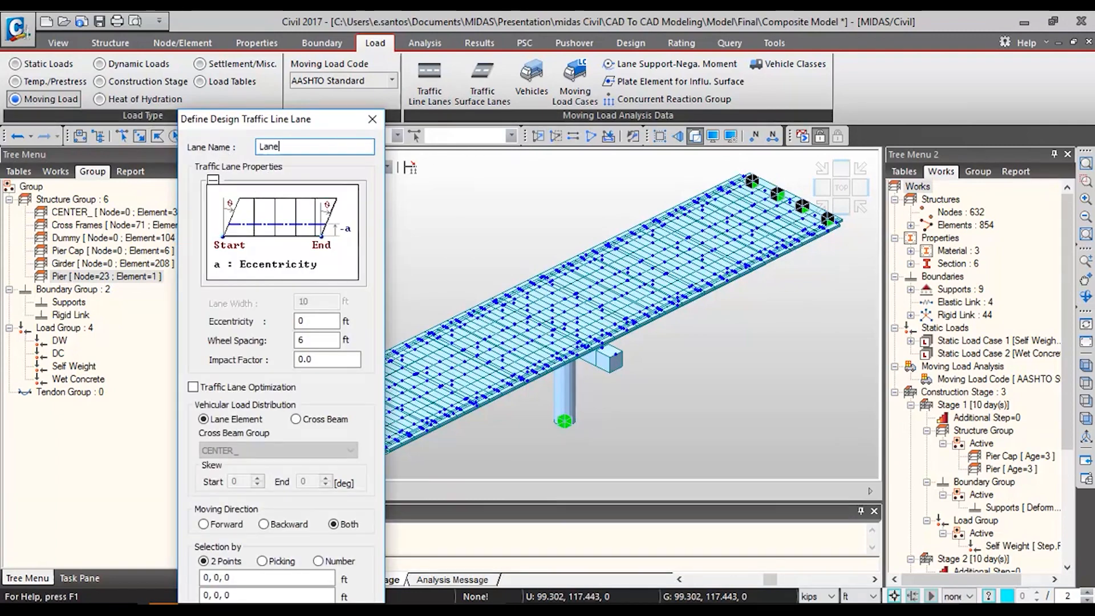
- Set the lane's eccentricity to 6.5 ft
{"action": "double_click", "coordinate": [301, 322]}
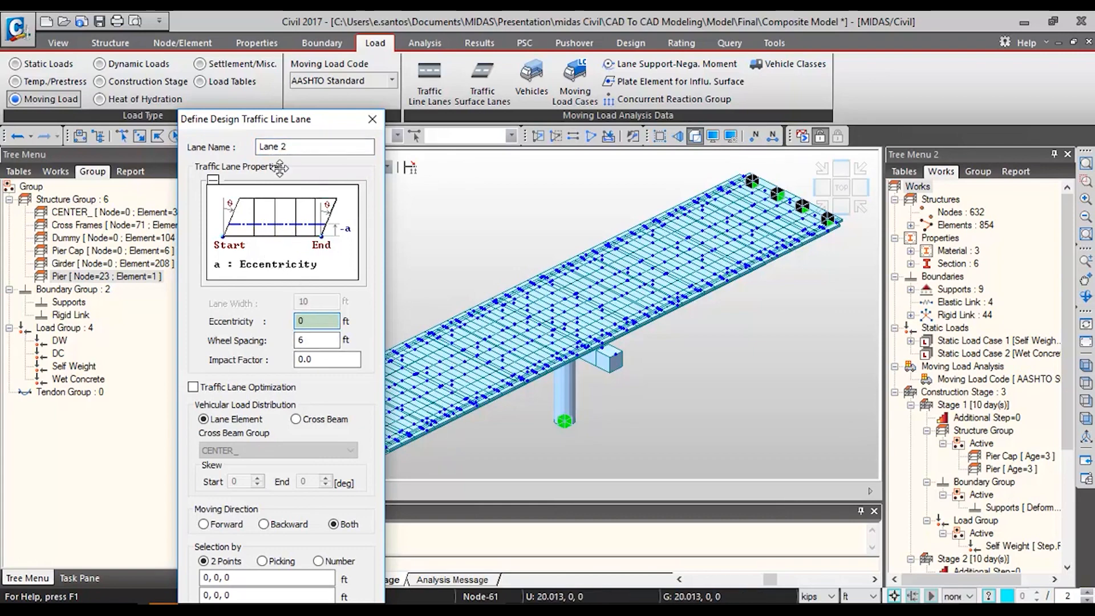
{"action": "left_click_drag", "start_coordinate": [279, 114], "coordinate": [174, 14]}
{"action": "key", "text": "BackSpace"}
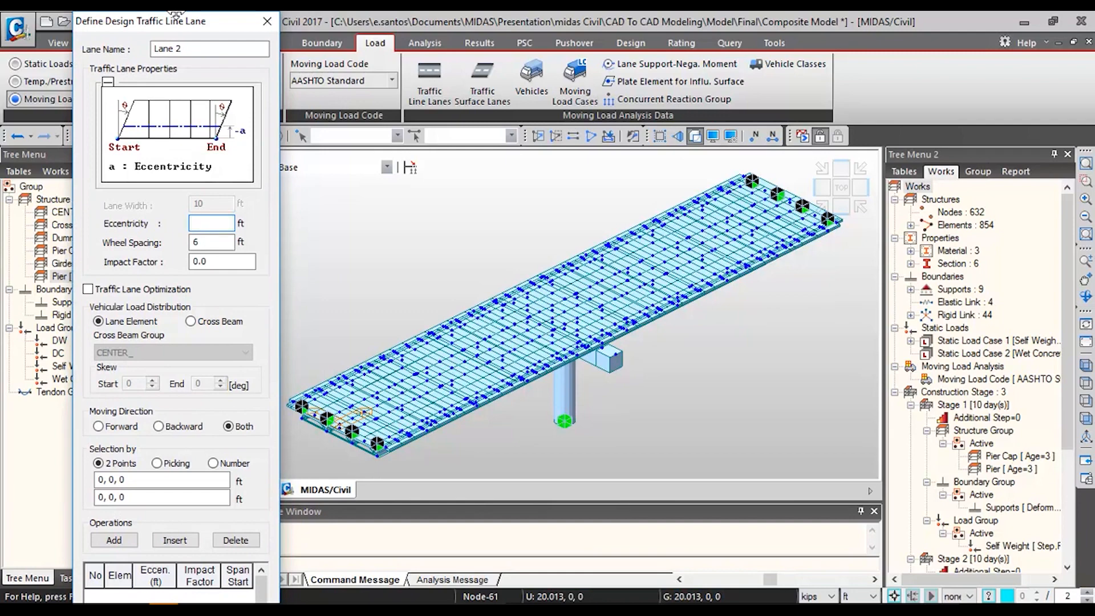
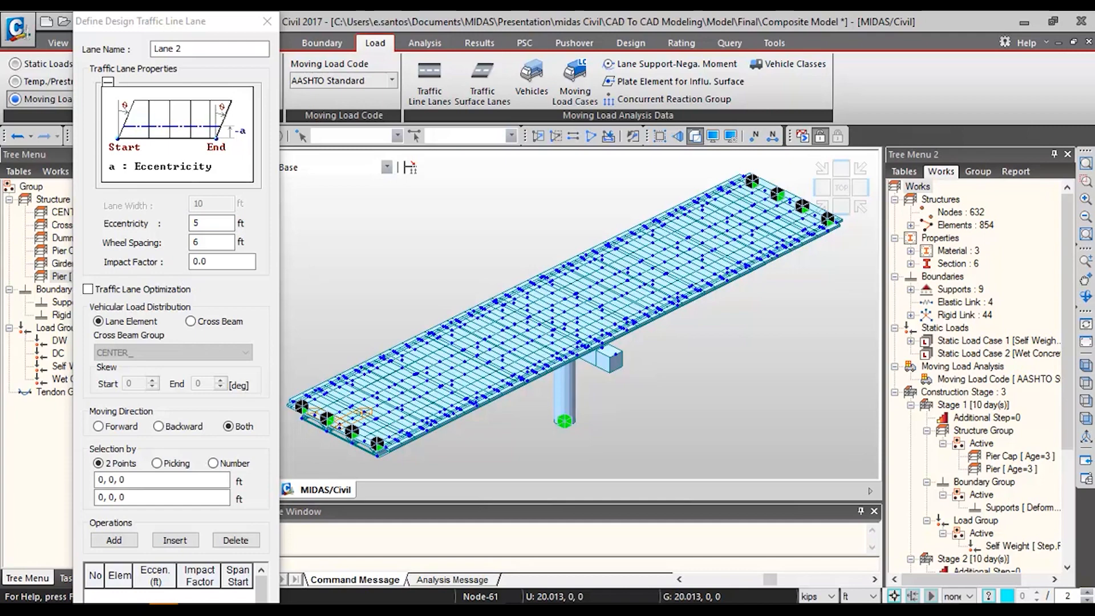
{"action": "left_click_drag", "start_coordinate": [206, 224], "coordinate": [97, 222]}
{"action": "type", "text": "6."}
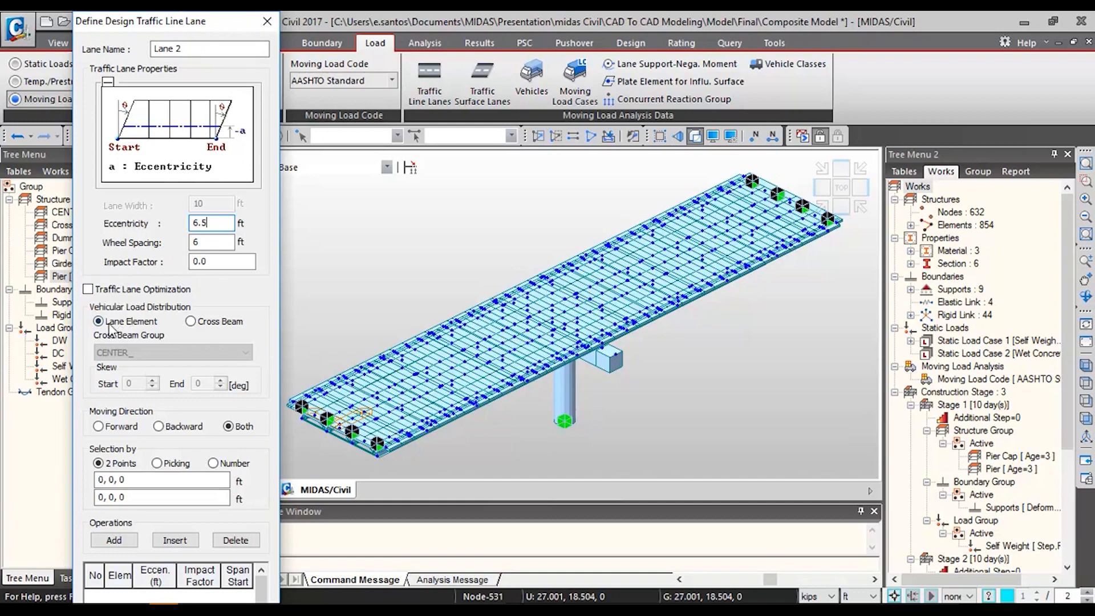
- Set Lane 2's vehicular load distribution to Cross Beam with CENTER_ as the cross beam group
{"action": "left_click", "coordinate": [190, 322]}
{"action": "left_click", "coordinate": [171, 352]}
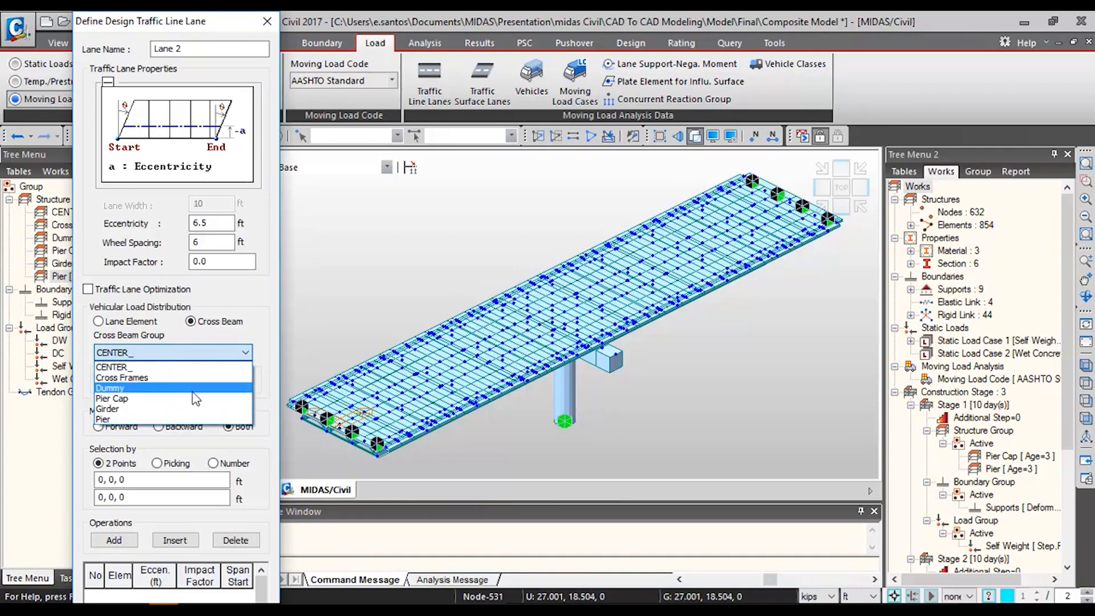
{"action": "left_click", "coordinate": [179, 368]}
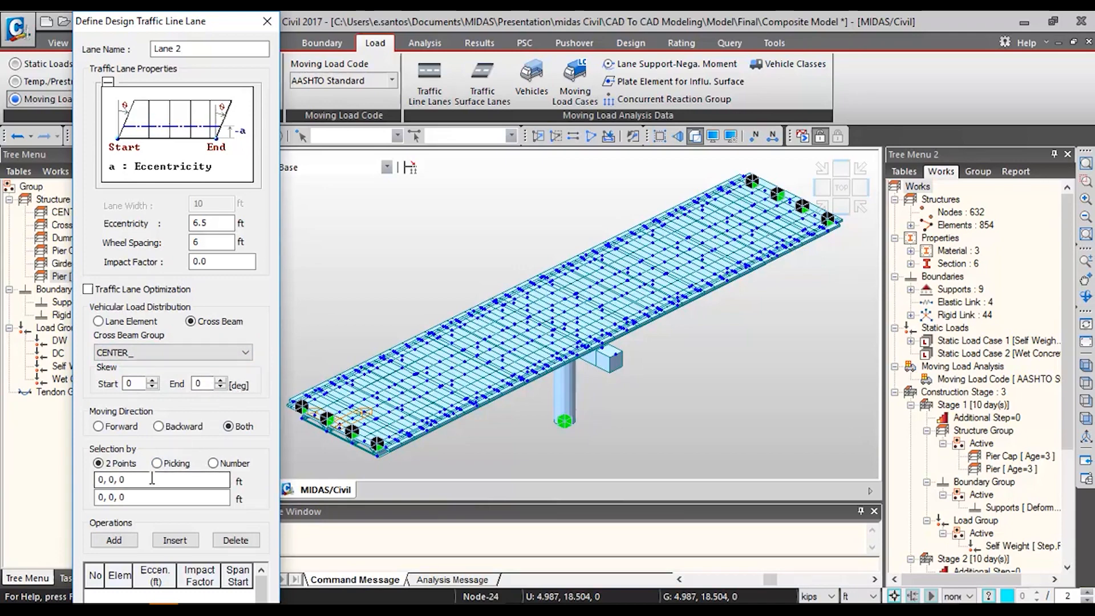
- Turn off the hidden-surface display, assign Lane 2 from 0, 18.50394, 0 to 179.9869, 18.50394, 0 along the deck edge, and save it
{"action": "left_click", "coordinate": [693, 135]}
{"action": "left_click", "coordinate": [678, 106]}
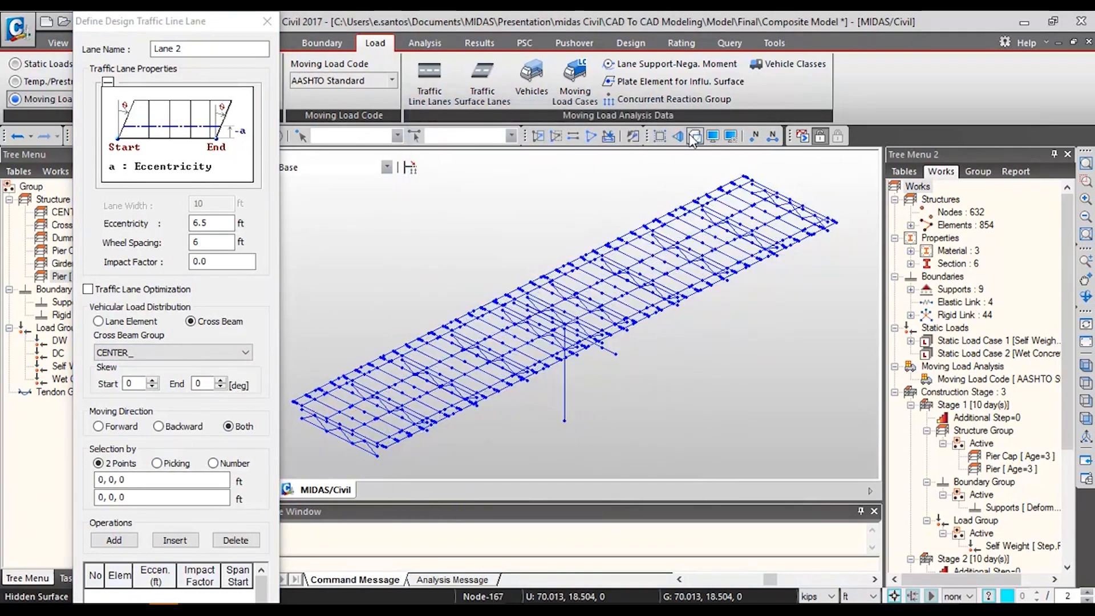
{"action": "left_click", "coordinate": [165, 479]}
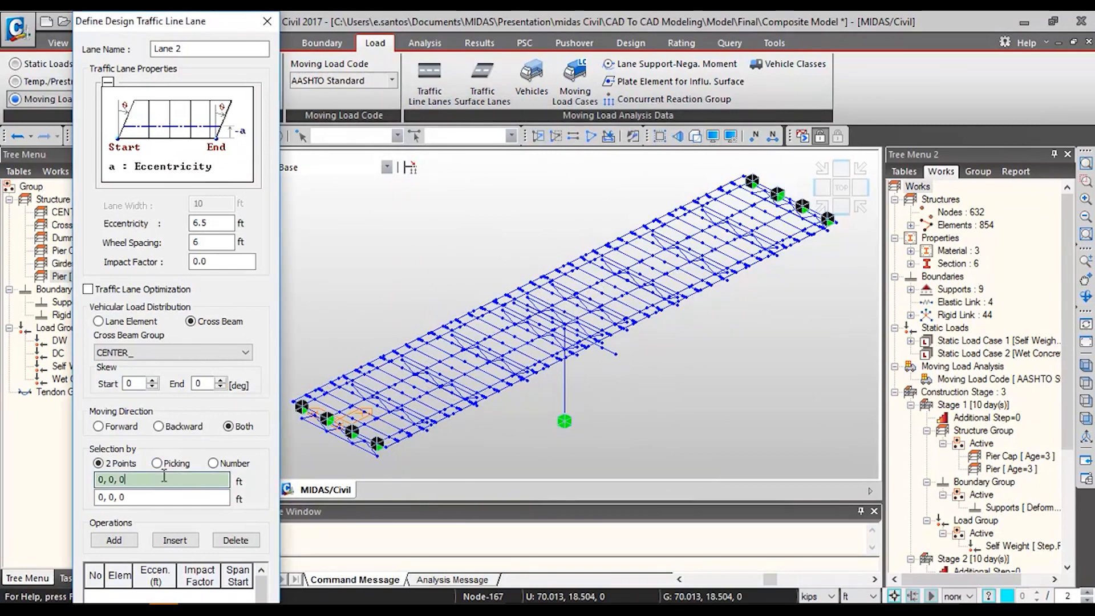
{"action": "left_click", "coordinate": [294, 402]}
{"action": "left_click", "coordinate": [513, 285]}
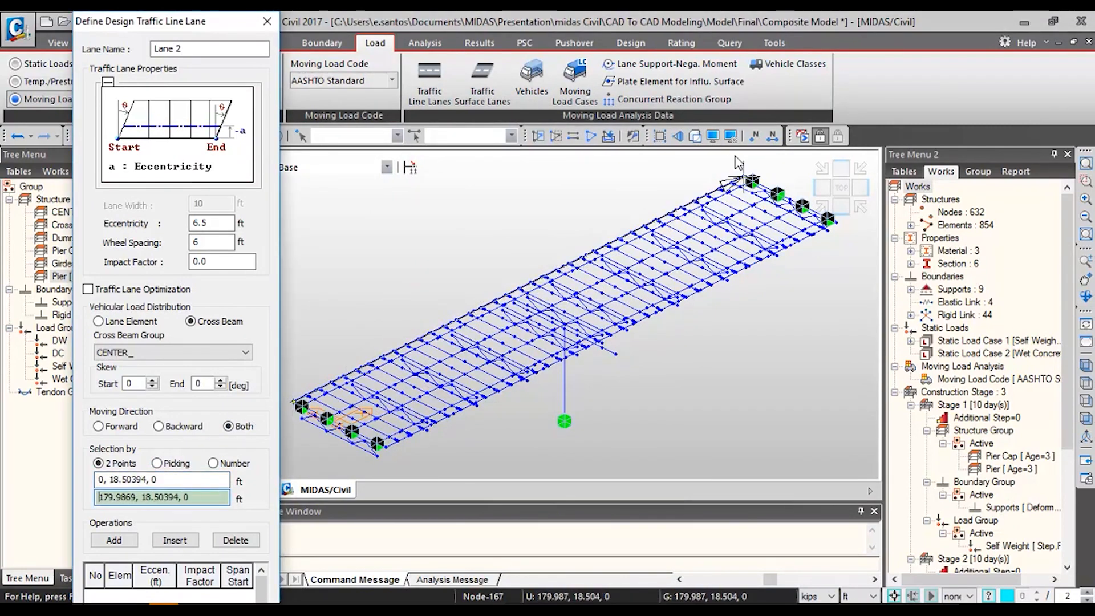
{"action": "left_click", "coordinate": [746, 180]}
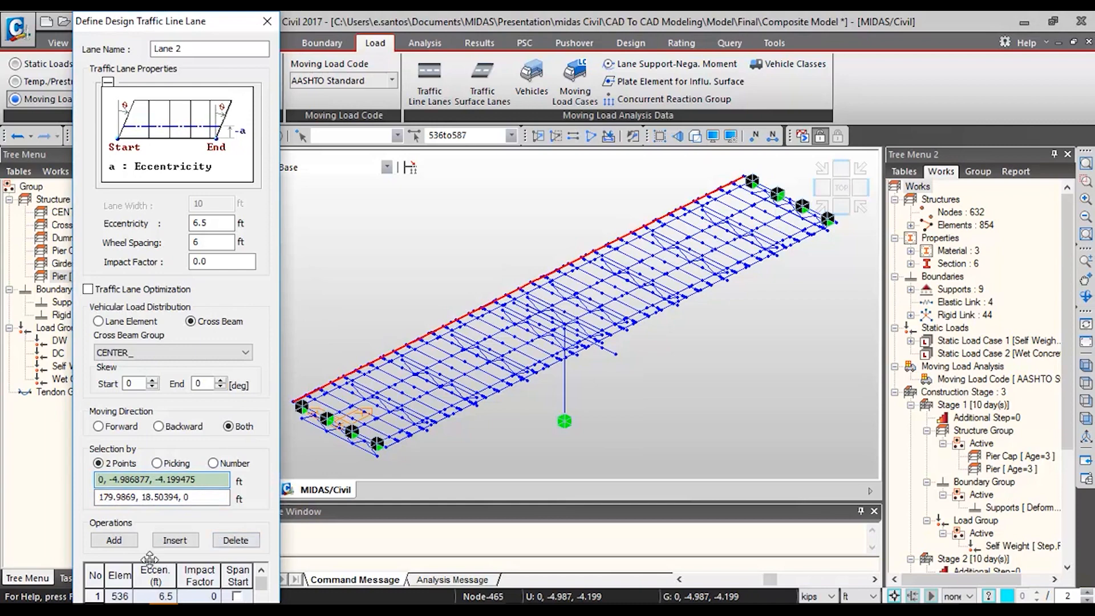
{"action": "left_click", "coordinate": [108, 85]}
{"action": "left_click", "coordinate": [120, 537]}
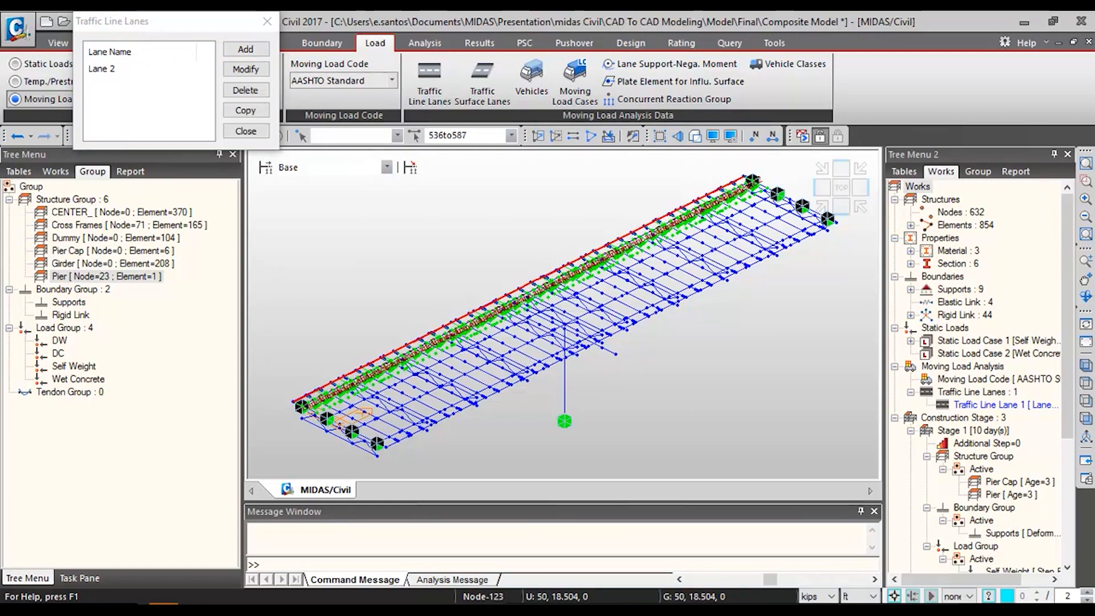
- Start a traffic line lane named Lane 3 with a 15.5 ft eccentricity and Cross Beam load distribution
{"action": "left_click", "coordinate": [245, 49]}
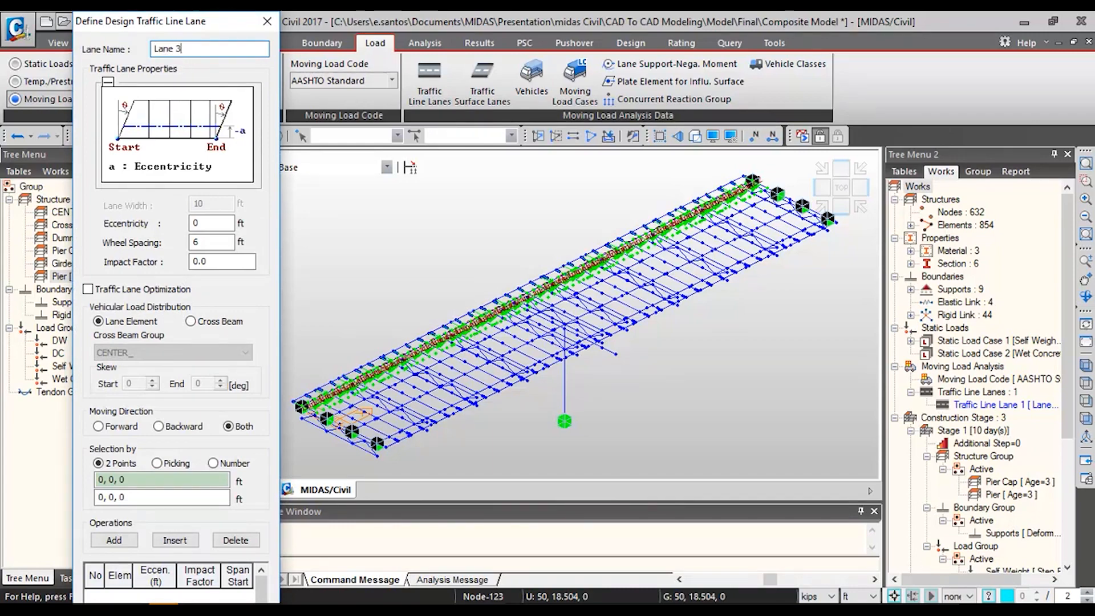
{"action": "double_click", "coordinate": [213, 223]}
{"action": "type", "text": "15.5"}
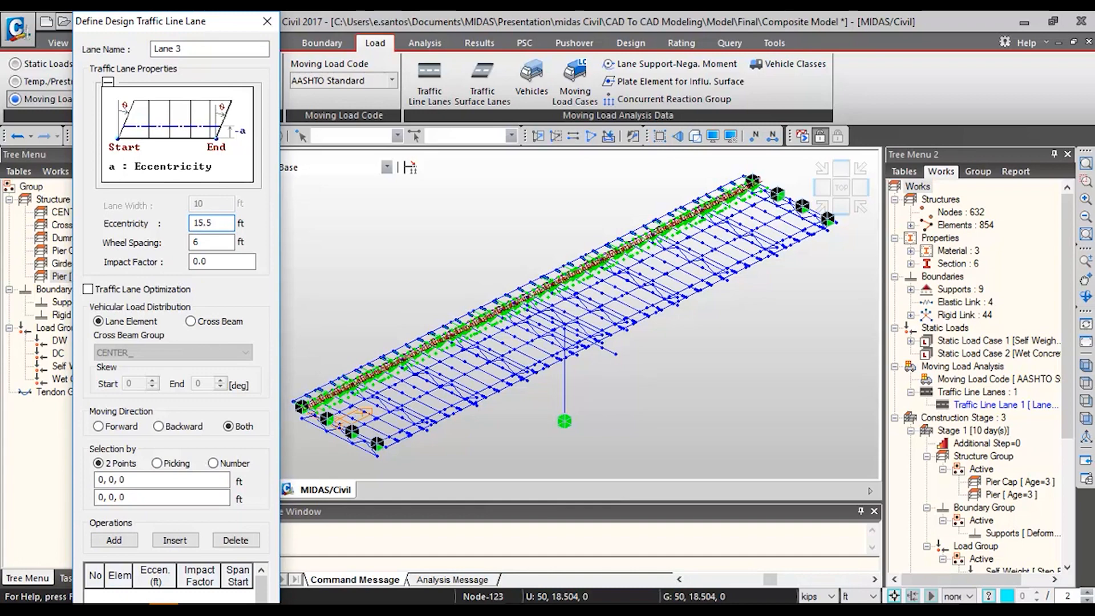
{"action": "left_click", "coordinate": [191, 321]}
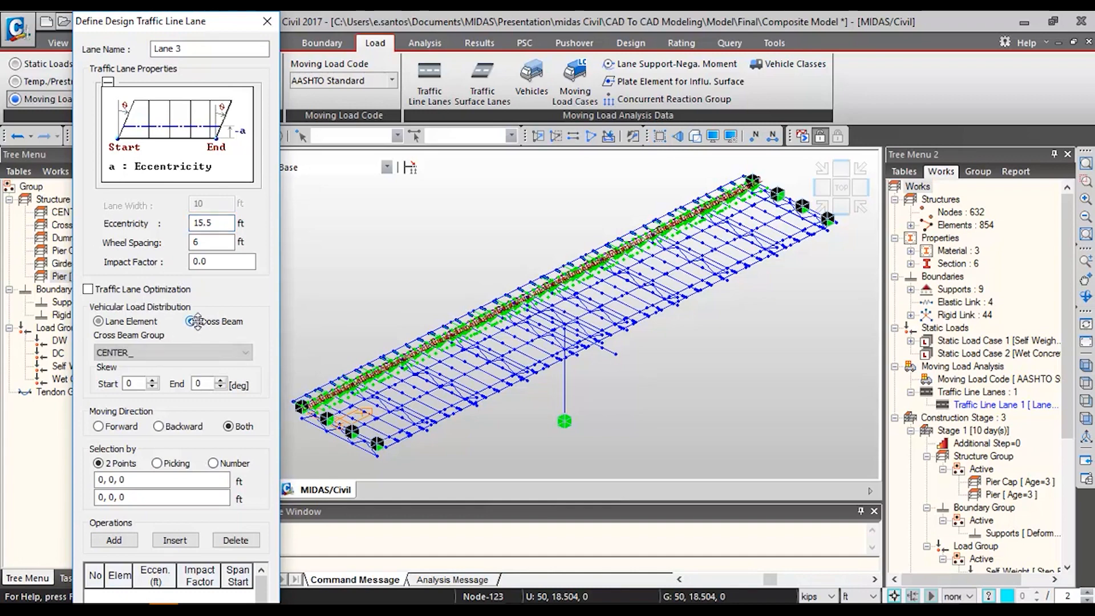
- Assign Lane 3 between 0, 18.50394, 0 and 179.9869, 18.50394, 0 along the deck edge, save it, and close the lane list
{"action": "left_click", "coordinate": [137, 479]}
{"action": "left_click", "coordinate": [288, 405]}
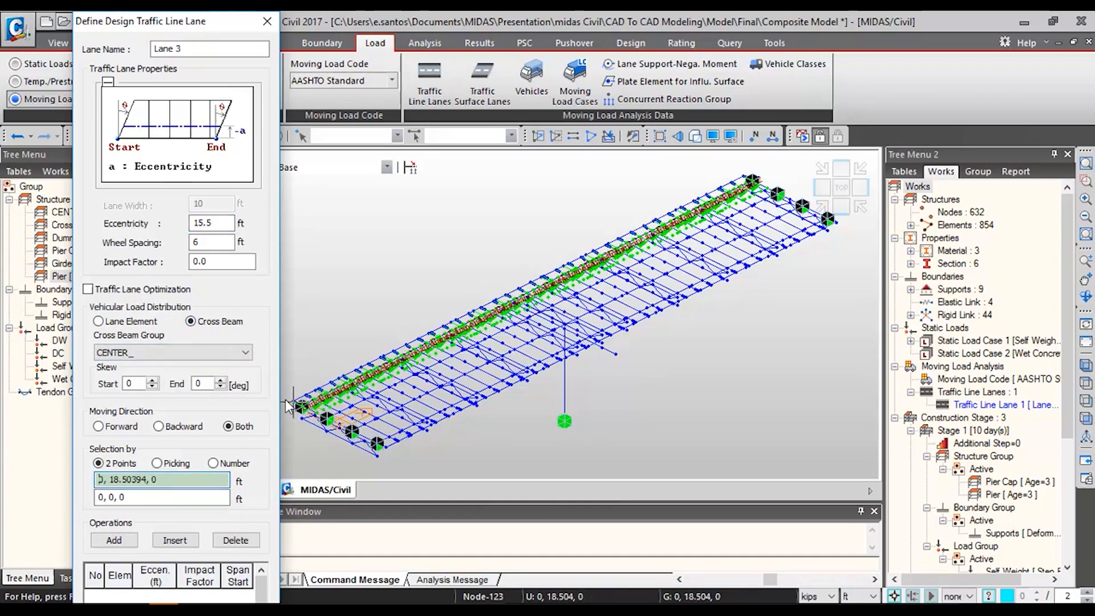
{"action": "left_click", "coordinate": [744, 165]}
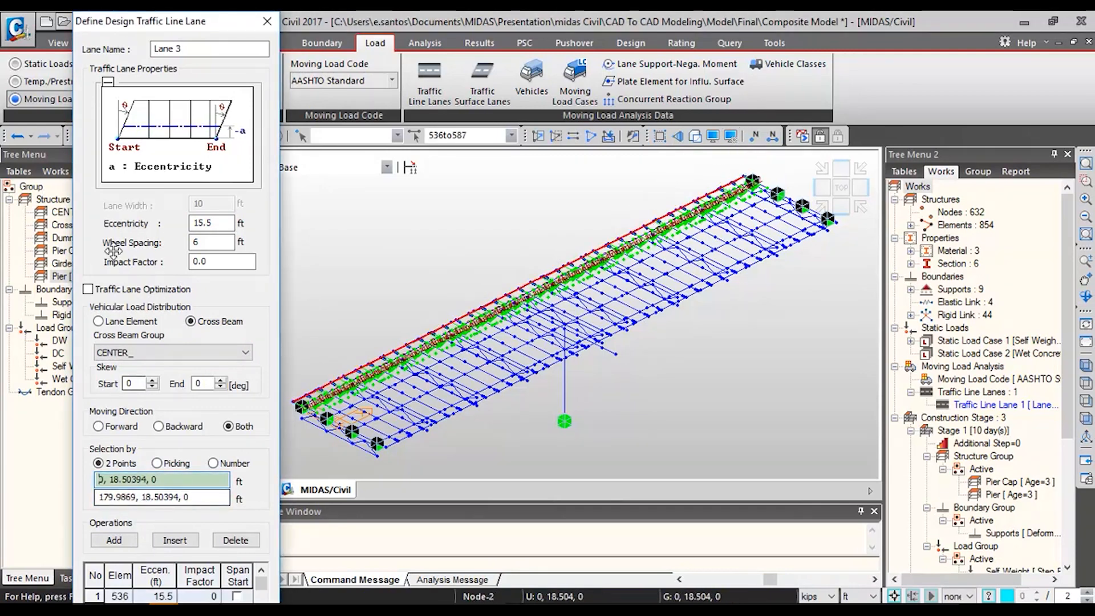
{"action": "left_click", "coordinate": [112, 544]}
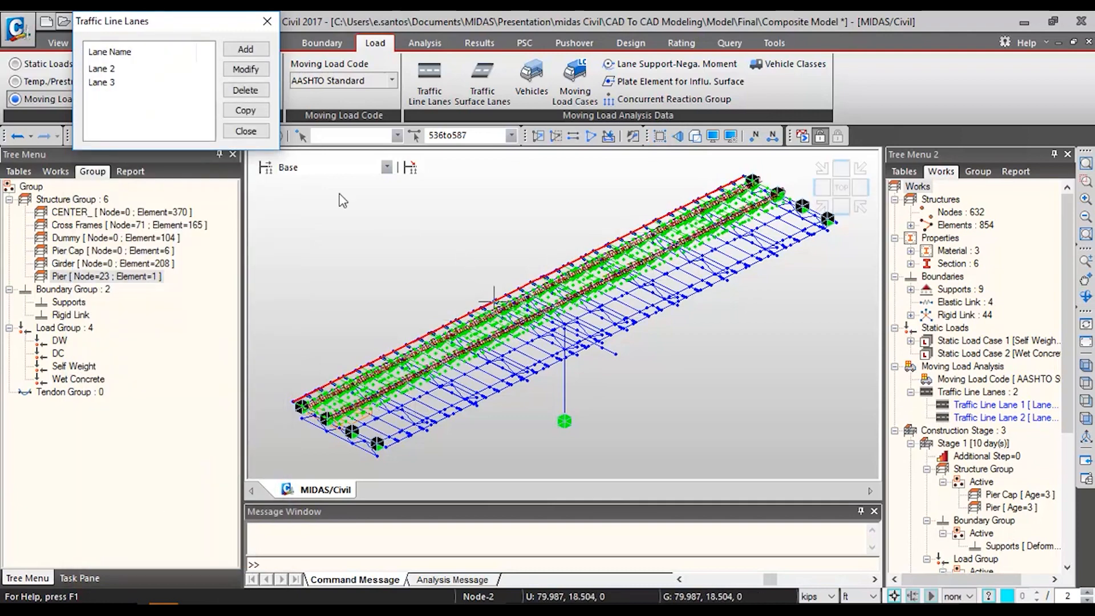
{"action": "left_click", "coordinate": [257, 131]}
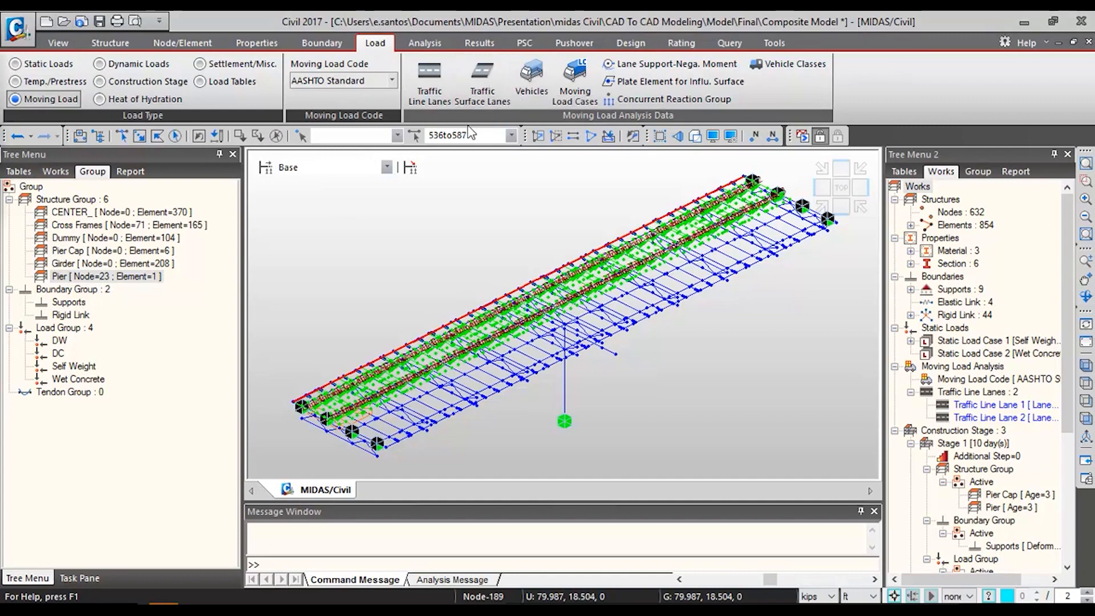
- Examine the standards and vehicular load types offered for a standard vehicle under the AASHTO Standard code, leaving without adding a vehicle
{"action": "left_click", "coordinate": [532, 80]}
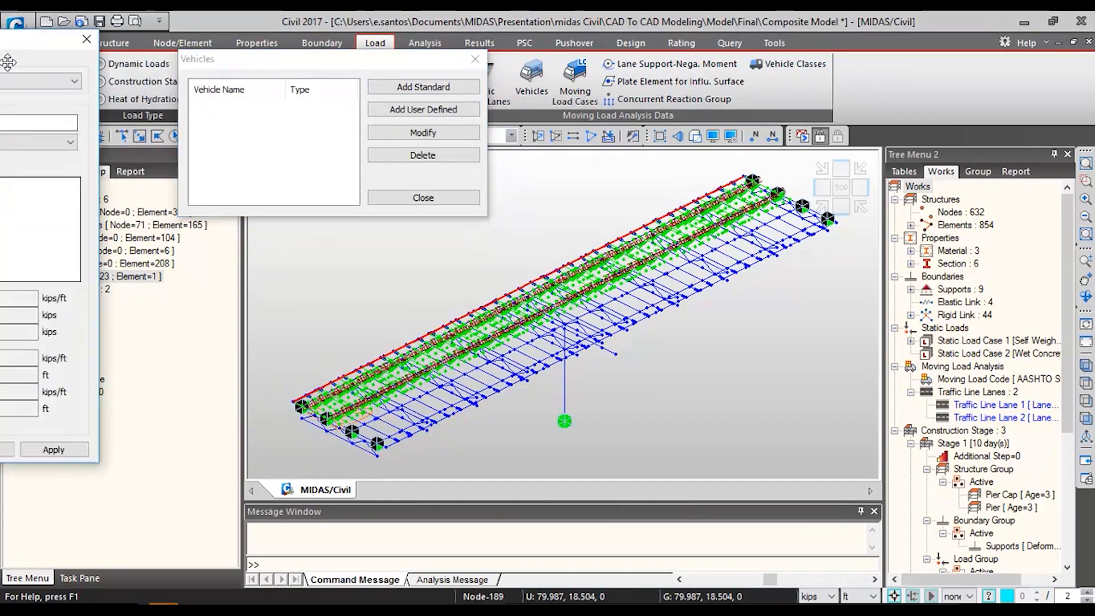
{"action": "left_click", "coordinate": [425, 88]}
{"action": "left_click", "coordinate": [445, 80]}
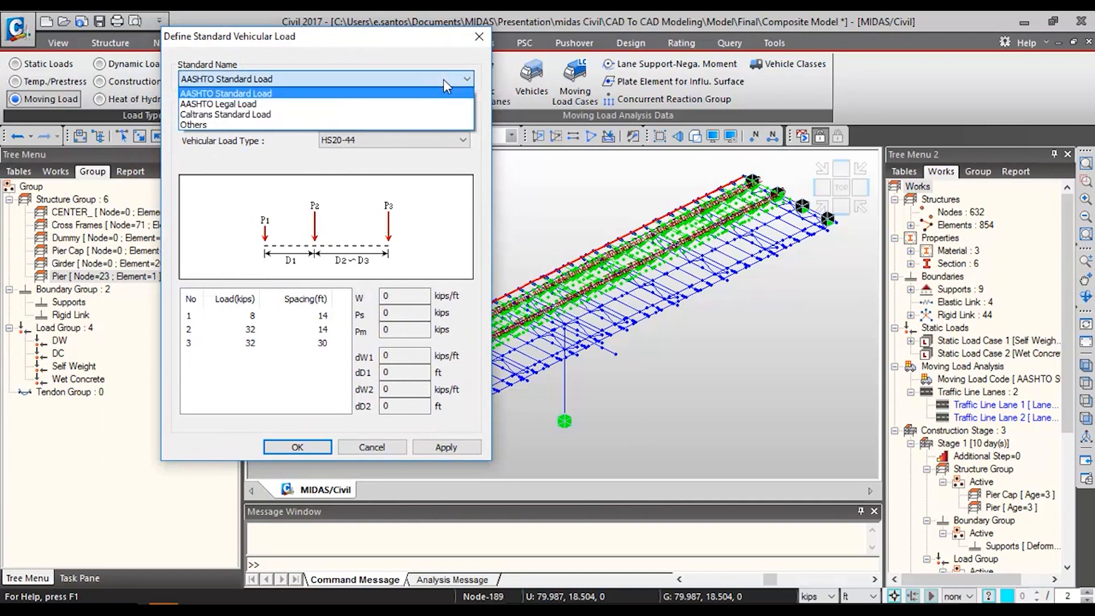
{"action": "left_click", "coordinate": [443, 80]}
{"action": "left_click", "coordinate": [400, 139]}
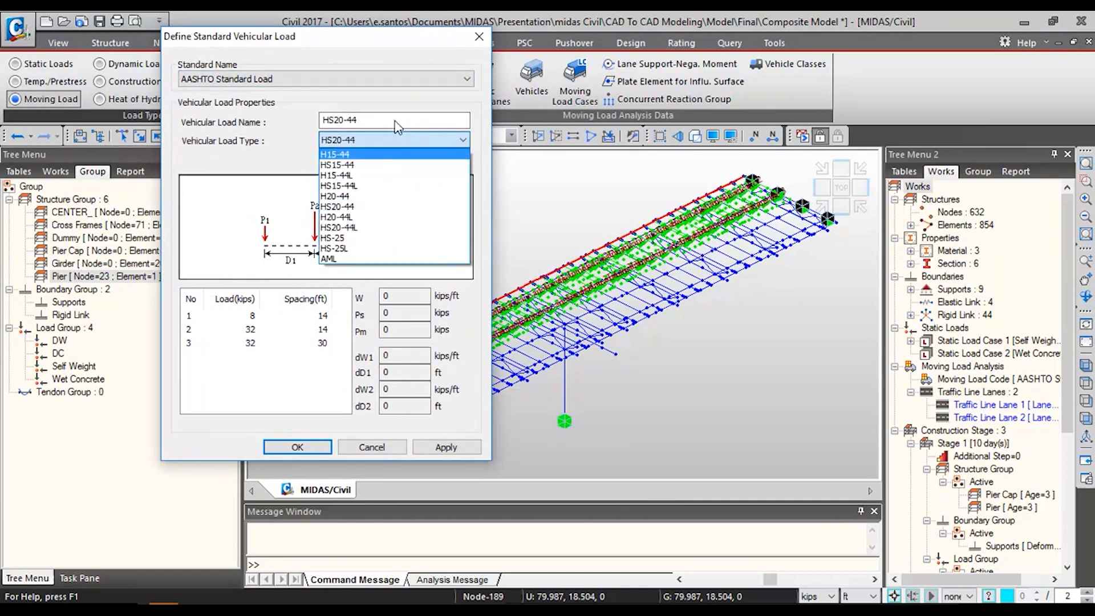
{"action": "left_click", "coordinate": [383, 78]}
{"action": "left_click", "coordinate": [383, 78]}
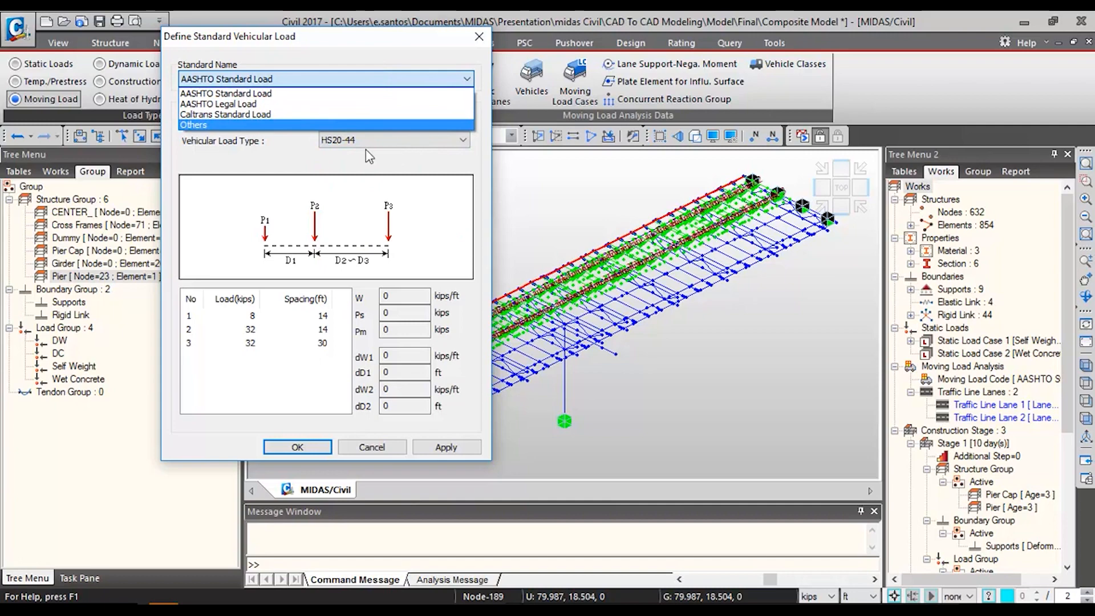
{"action": "left_click", "coordinate": [288, 122]}
{"action": "left_click", "coordinate": [413, 81]}
{"action": "left_click", "coordinate": [413, 81]}
{"action": "left_click", "coordinate": [415, 81]}
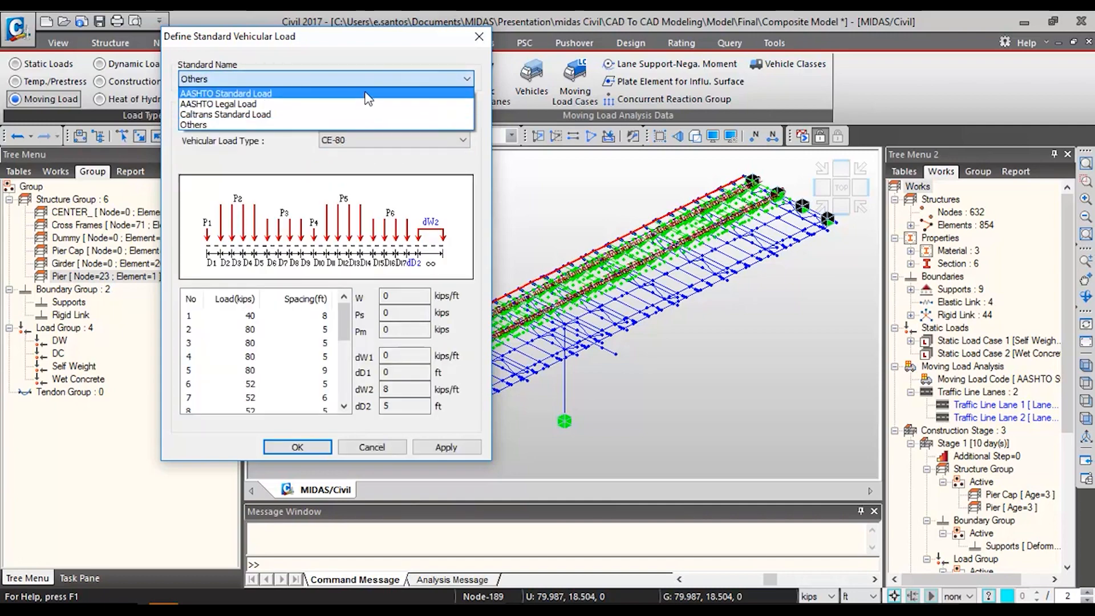
{"action": "left_click", "coordinate": [310, 92]}
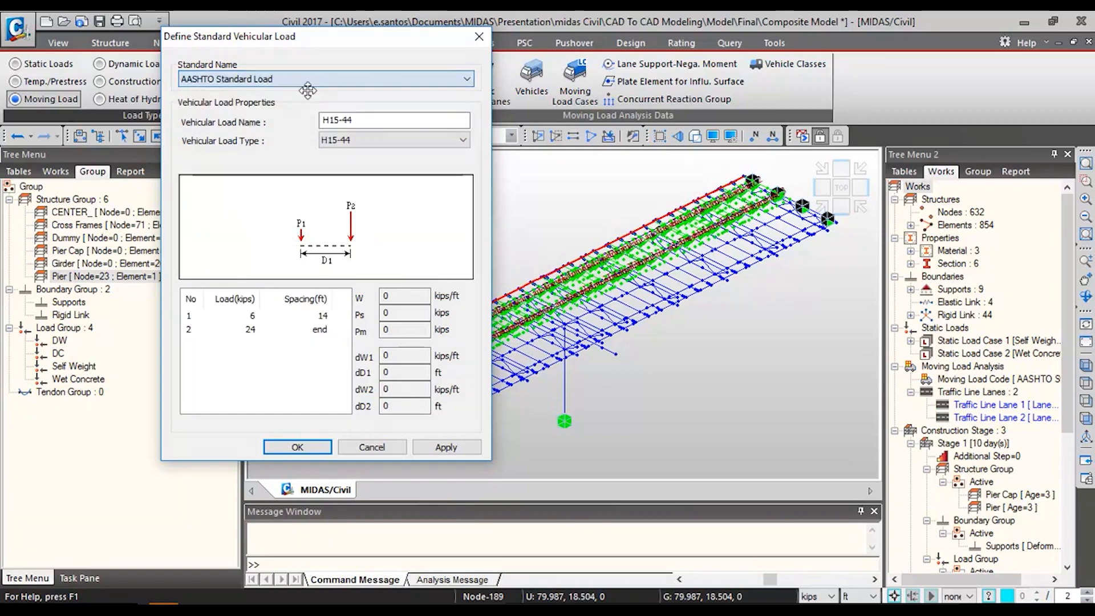
{"action": "left_click", "coordinate": [393, 139]}
{"action": "left_click", "coordinate": [415, 83]}
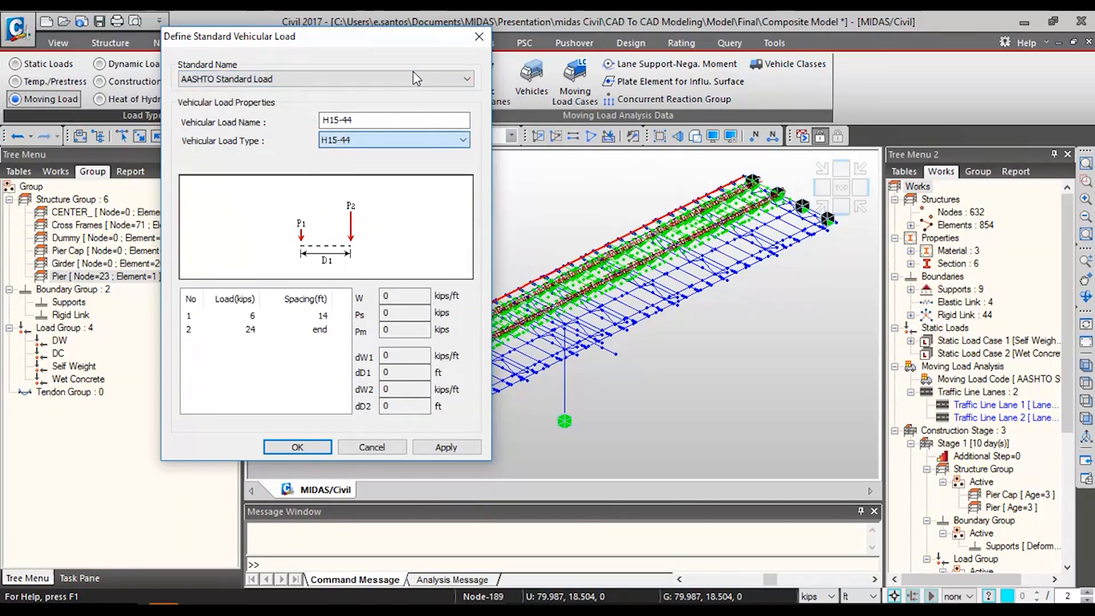
{"action": "left_click", "coordinate": [415, 81]}
{"action": "left_click", "coordinate": [415, 78]}
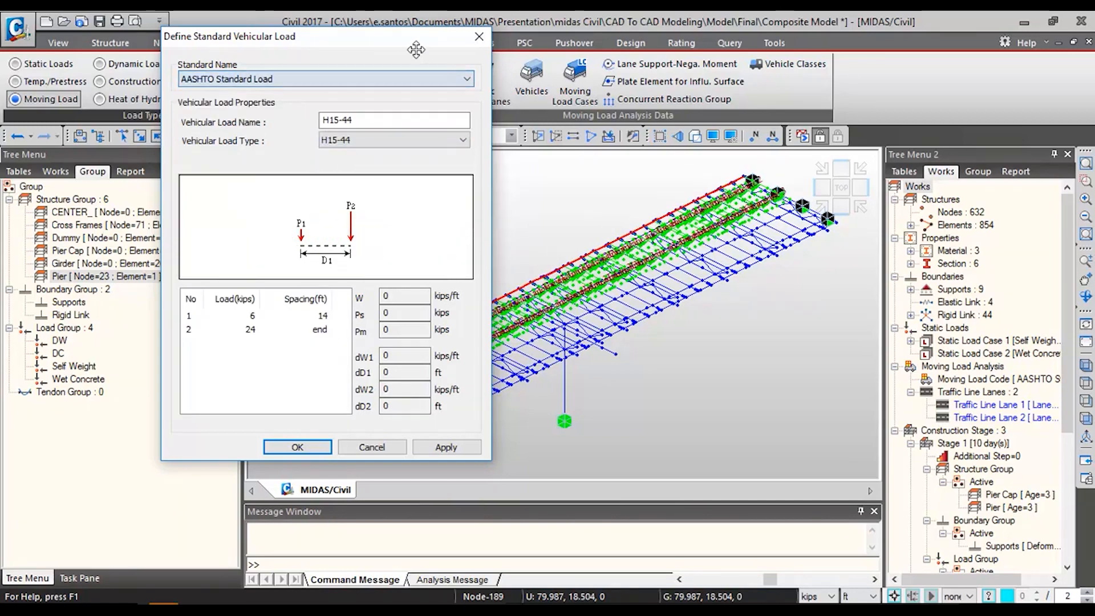
{"action": "left_click", "coordinate": [481, 37]}
{"action": "left_click", "coordinate": [474, 59]}
- Set the moving load code to AASHTO LRFD and check the moving load entries in the Works tree
{"action": "left_click", "coordinate": [365, 81]}
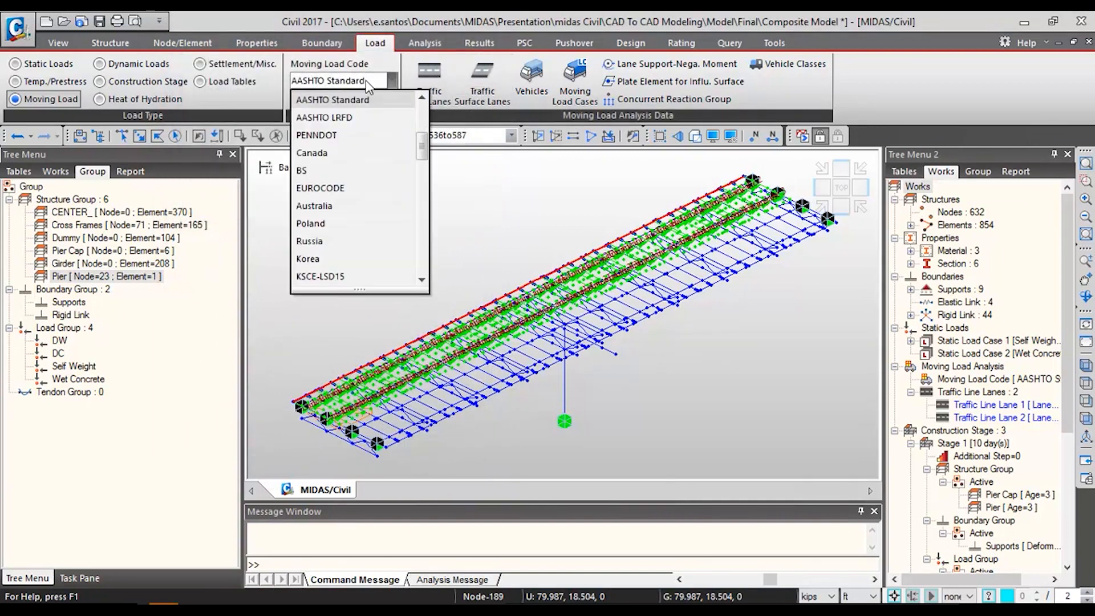
{"action": "left_click", "coordinate": [322, 113]}
{"action": "left_click", "coordinate": [55, 171]}
{"action": "scroll", "coordinate": [68, 380], "scroll_direction": "down", "scroll_amount": 4}
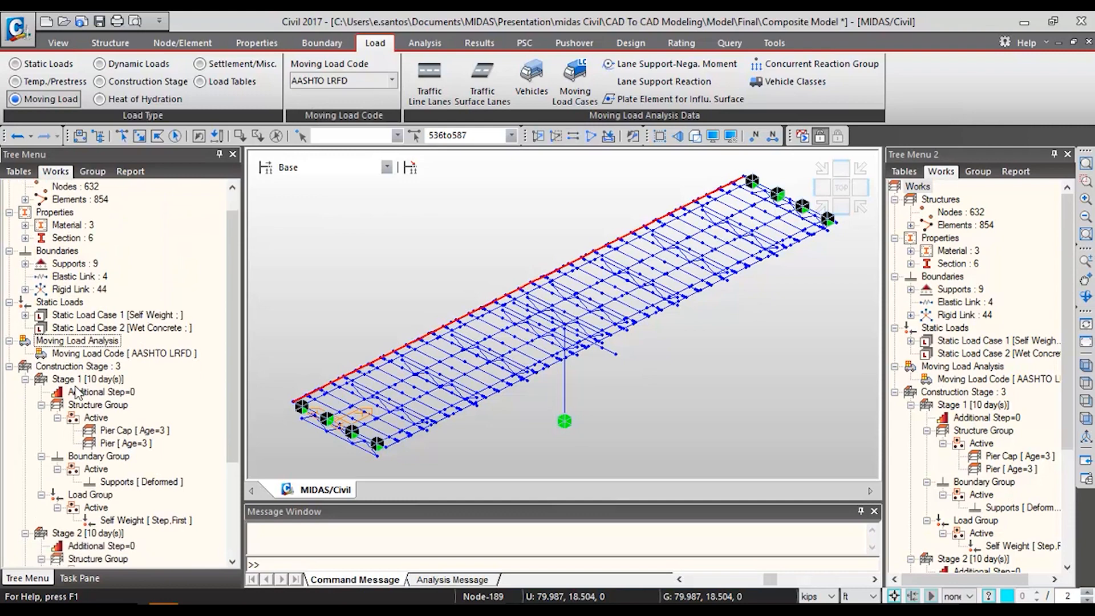
- Start a traffic line lane named Lane 1 with a 6 ft eccentricity and Cross Beam load distribution using the CENTER_ group
{"action": "left_click", "coordinate": [429, 79]}
{"action": "left_click", "coordinate": [171, 46]}
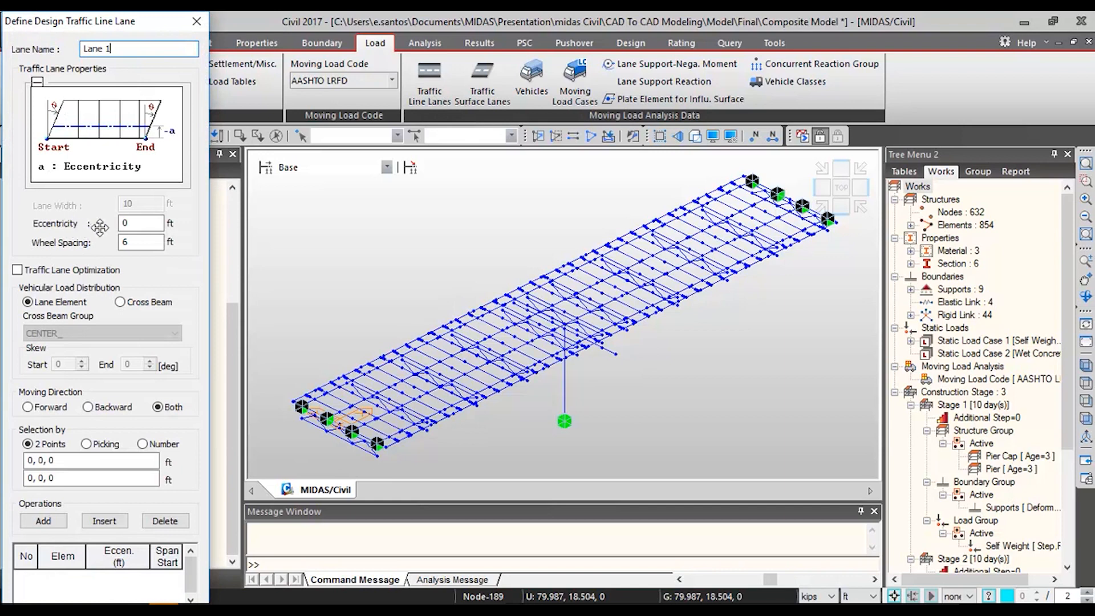
{"action": "double_click", "coordinate": [130, 224]}
{"action": "type", "text": "6"}
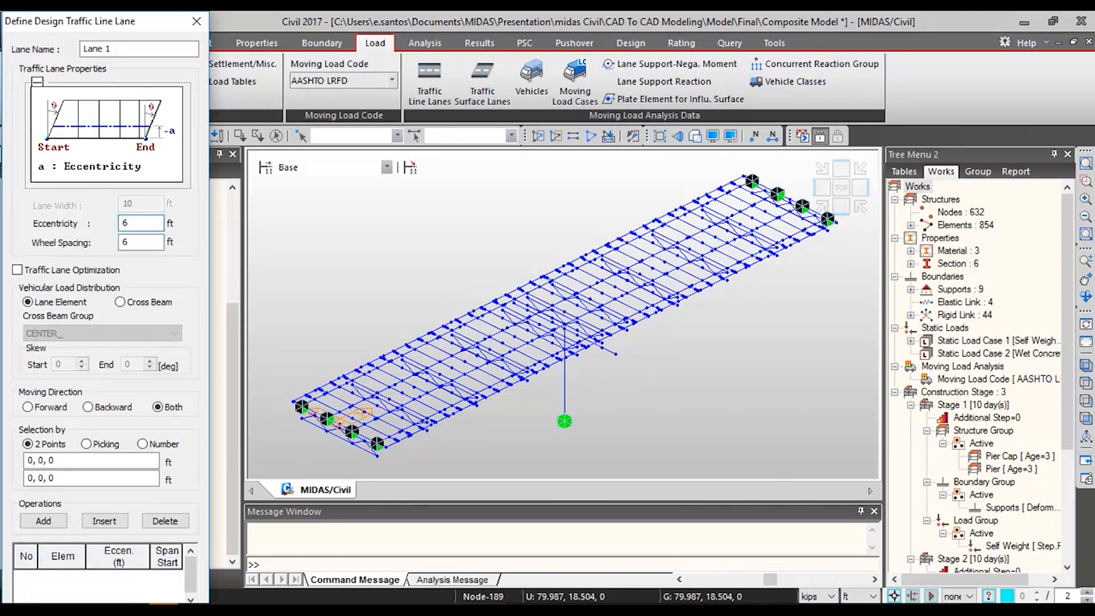
{"action": "left_click", "coordinate": [120, 302]}
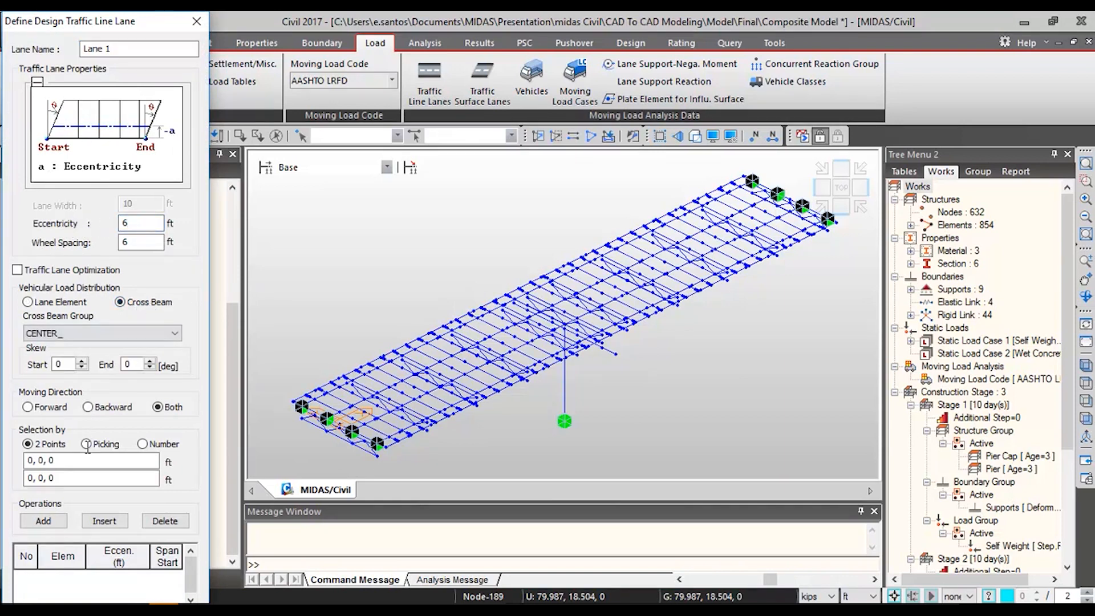
- Assign Lane 1 by two points from 0, 18.50394, 0 to 179.9869, 18.50394, 0 along the deck edge and apply it
{"action": "left_click", "coordinate": [98, 460]}
{"action": "left_click", "coordinate": [307, 418]}
{"action": "left_click", "coordinate": [297, 403]}
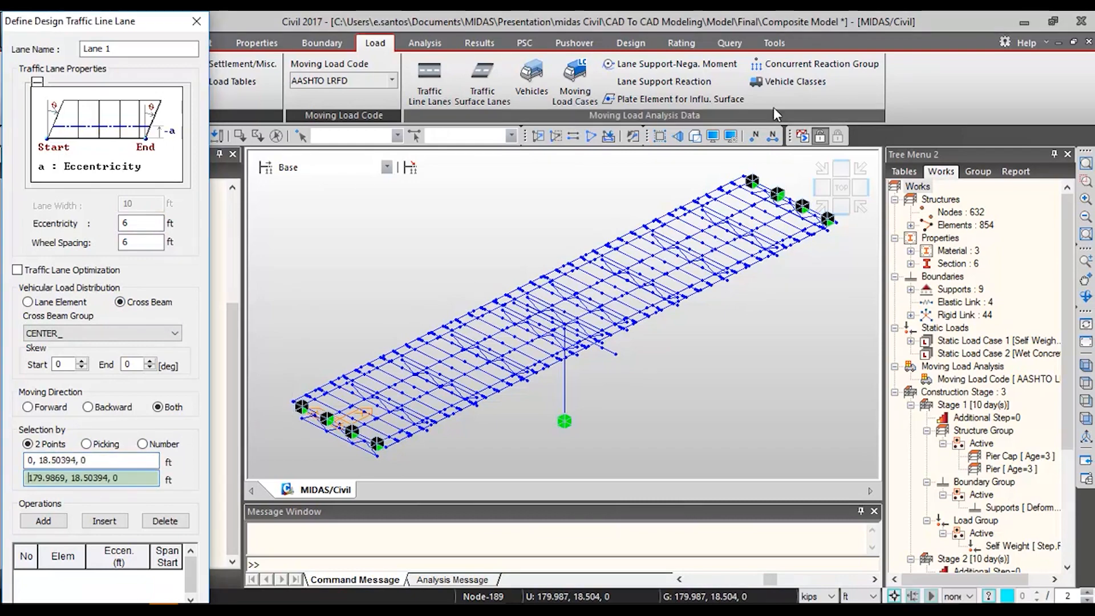
{"action": "left_click", "coordinate": [745, 168]}
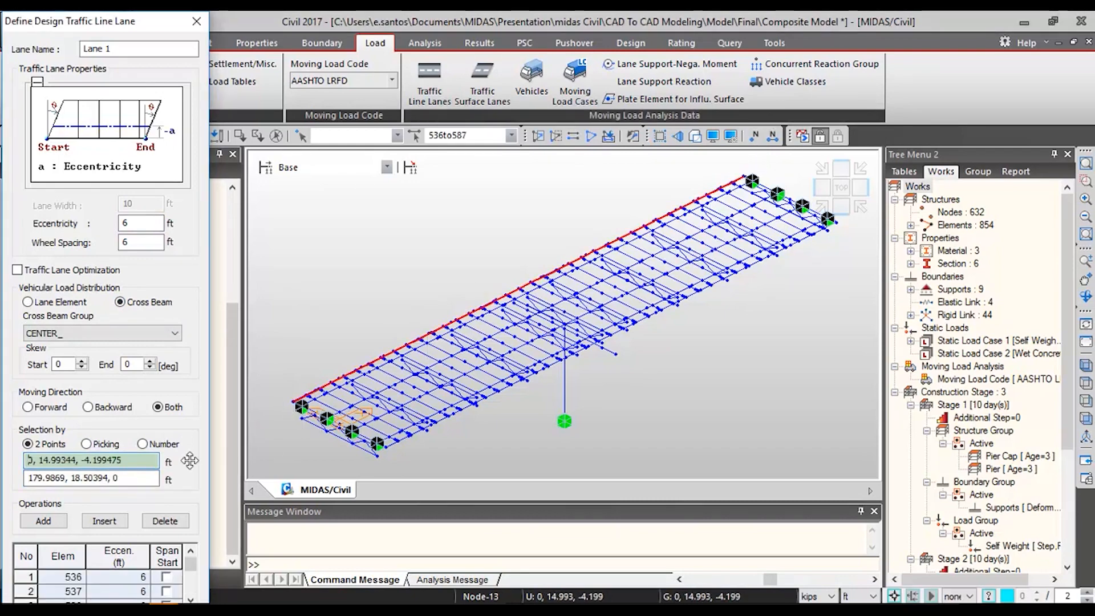
{"action": "left_click", "coordinate": [37, 84]}
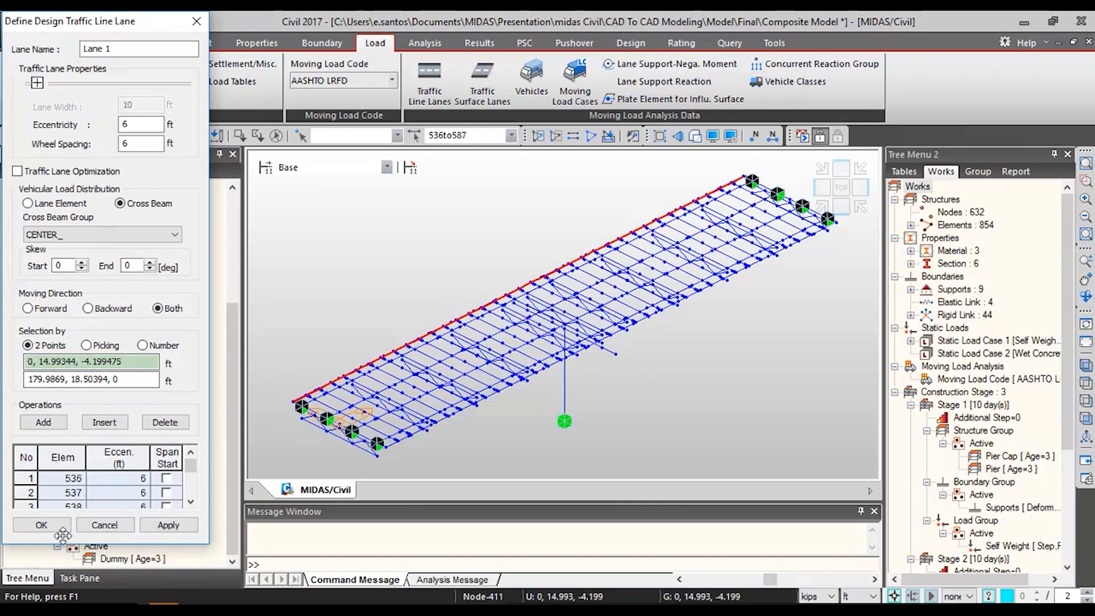
{"action": "left_click", "coordinate": [168, 525]}
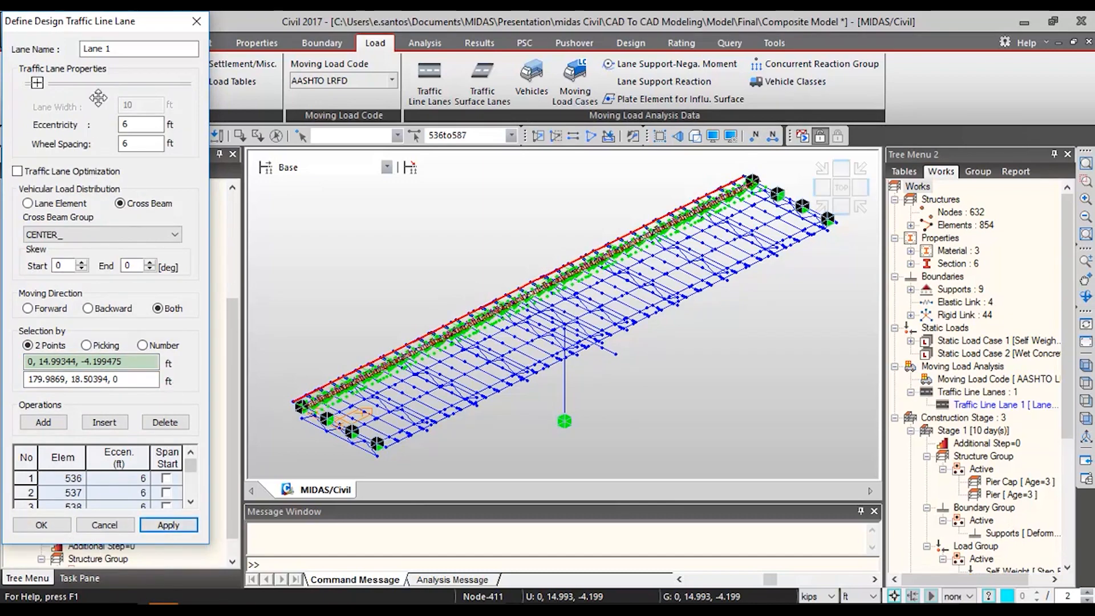
{"action": "left_click", "coordinate": [123, 48]}
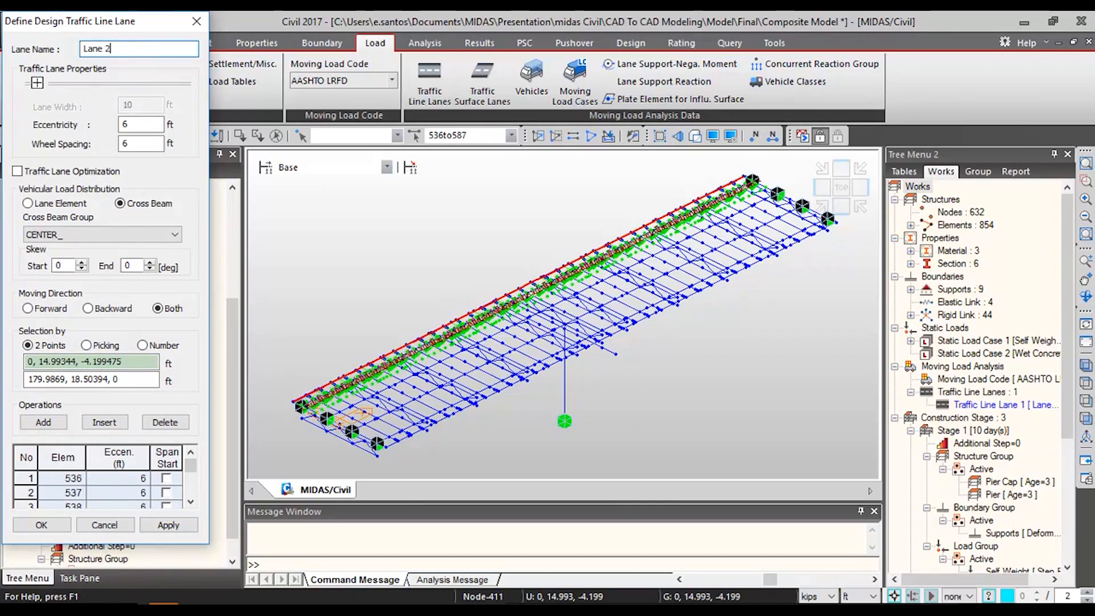
{"action": "double_click", "coordinate": [140, 124]}
{"action": "type", "text": "15.5"}
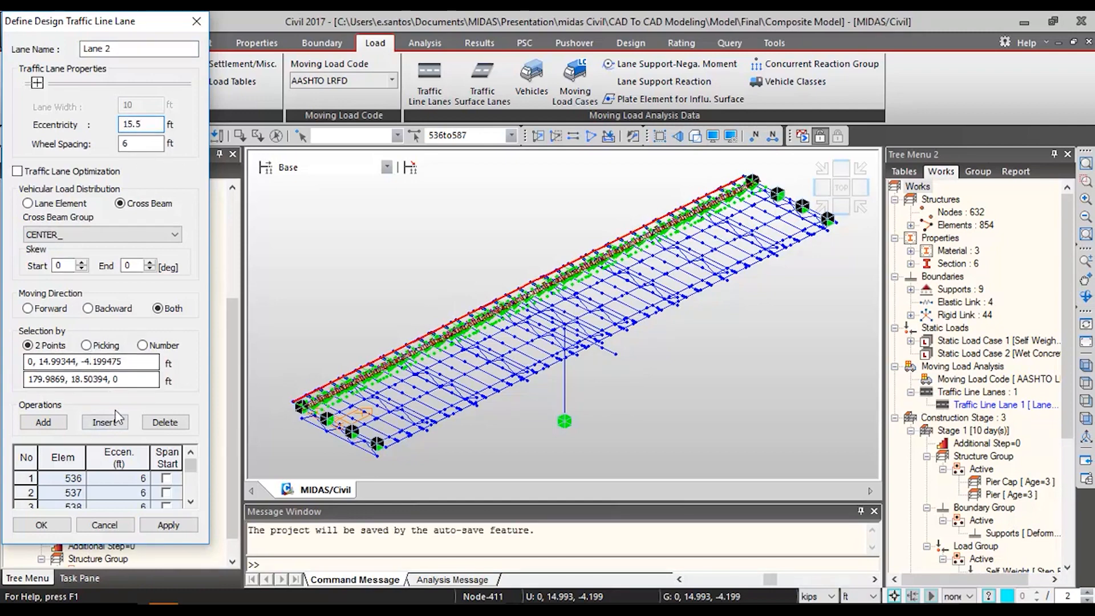
{"action": "left_click", "coordinate": [106, 524]}
- Start a new traffic line lane named Lane 2 and set its eccentricity to 15.5 ft
{"action": "left_click", "coordinate": [176, 46]}
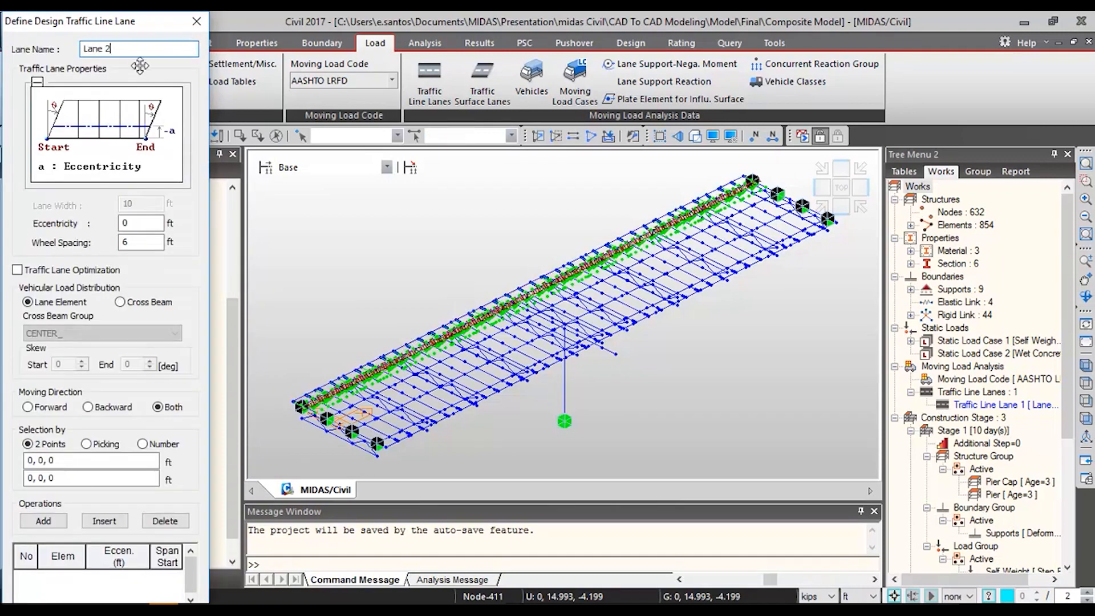
{"action": "key", "text": "Tab"}
{"action": "type", "text": "15.5"}
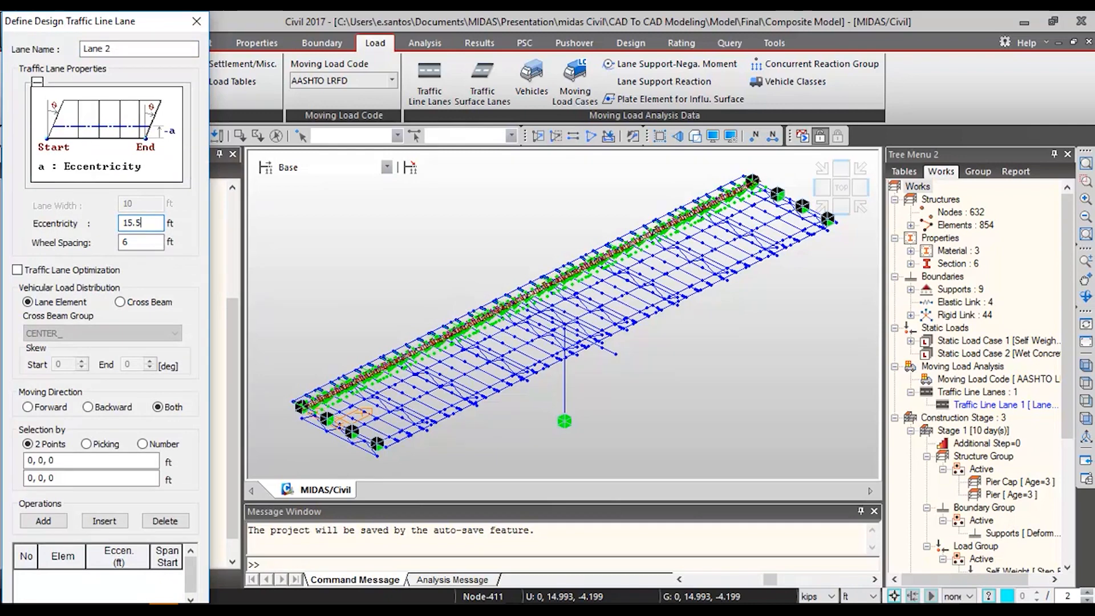
- Distribute Lane 2's load by Cross Beam and assign it between points 0, 18.50394, 0 and 179.9869, 18.50394, 0, completing the lane
{"action": "left_click", "coordinate": [120, 302]}
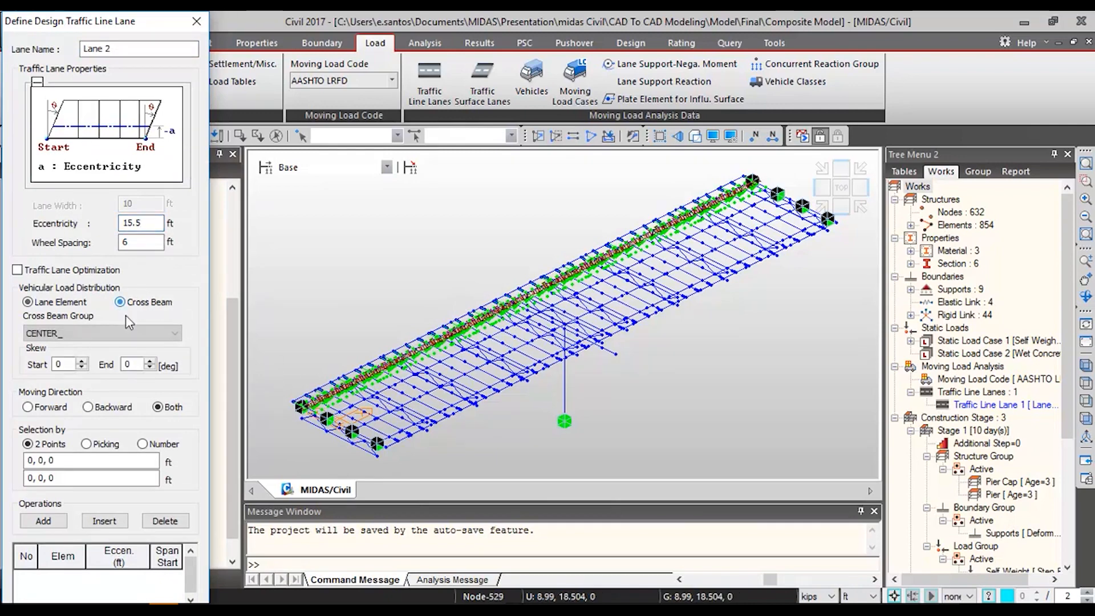
{"action": "left_click", "coordinate": [86, 460]}
{"action": "left_click", "coordinate": [298, 405]}
{"action": "left_click", "coordinate": [746, 175]}
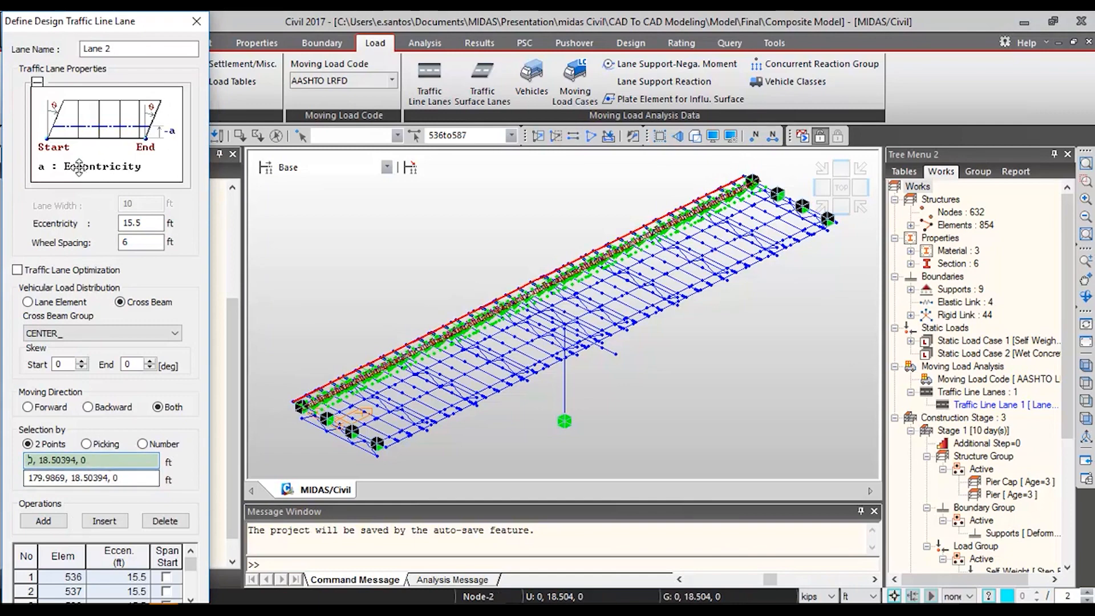
{"action": "left_click", "coordinate": [37, 82]}
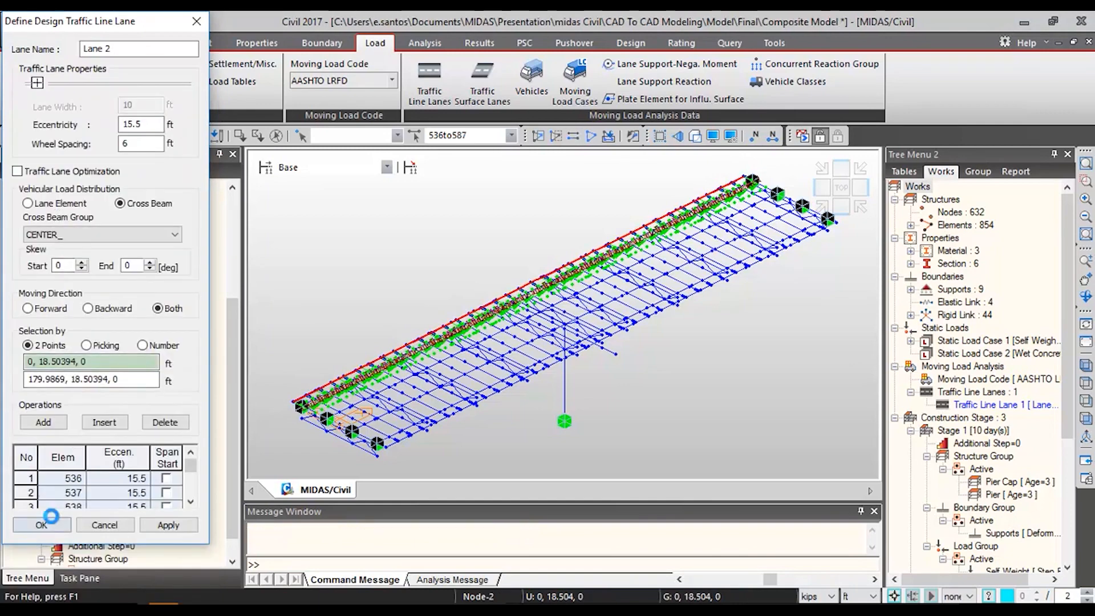
{"action": "left_click", "coordinate": [47, 524]}
{"action": "left_click", "coordinate": [201, 24]}
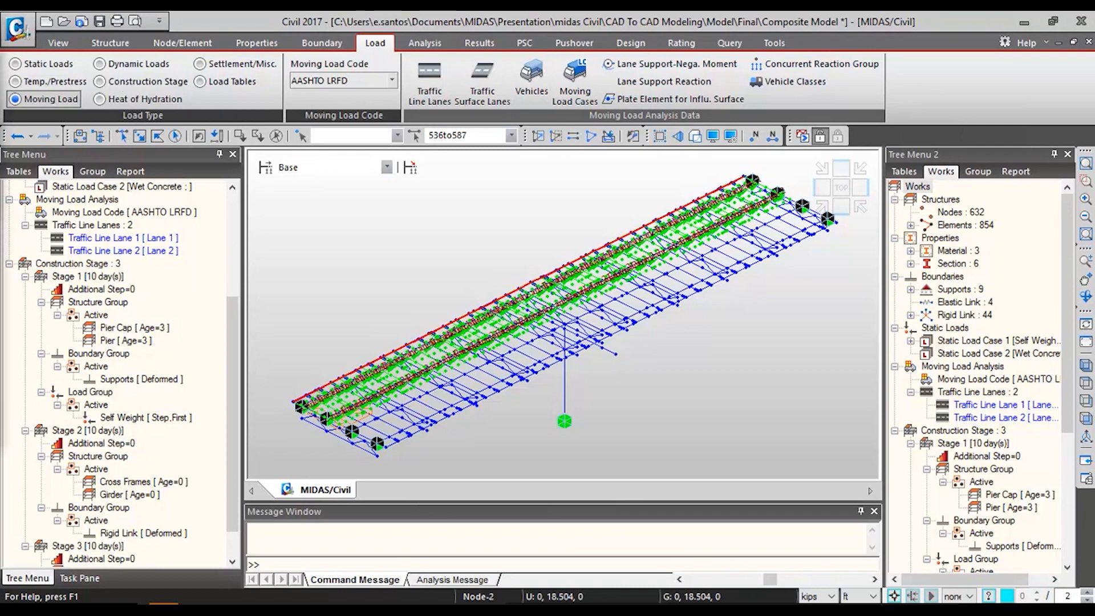
- Add the standard AASHTO LRFD vehicle HL-93TRK with a dynamic load allowance of 33%
{"action": "left_click", "coordinate": [532, 79]}
{"action": "left_click", "coordinate": [418, 62]}
{"action": "left_click_drag", "start_coordinate": [1, 36], "coordinate": [485, 42]}
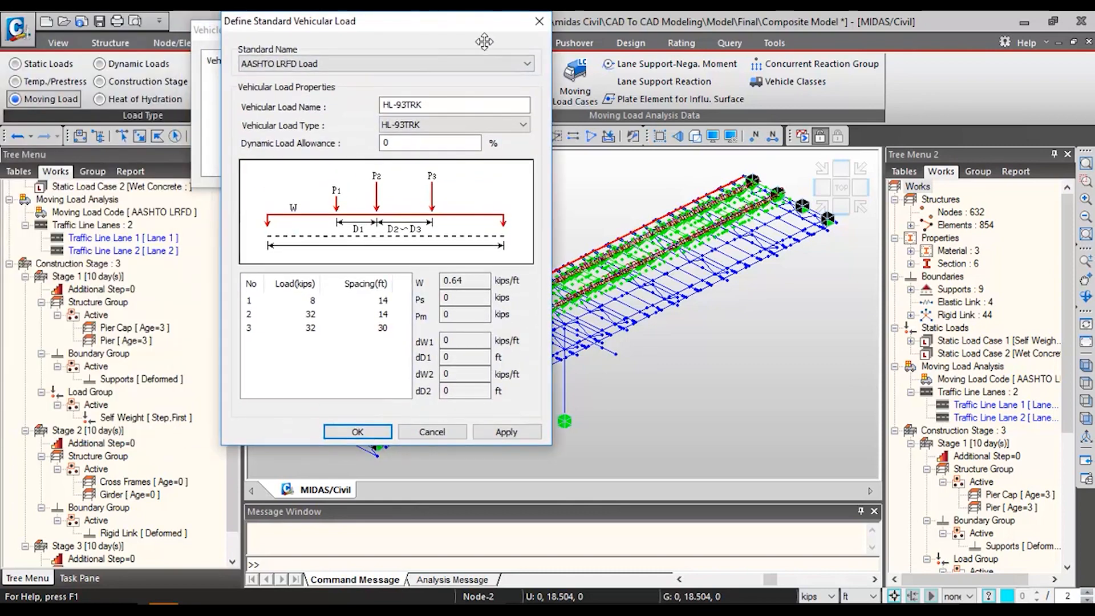
{"action": "left_click", "coordinate": [481, 62]}
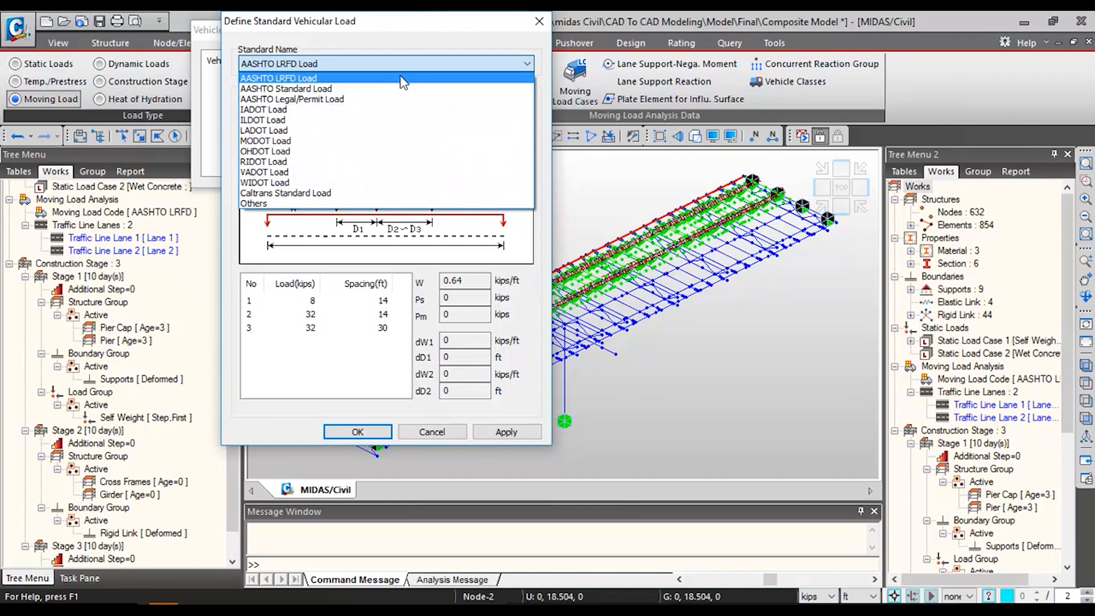
{"action": "left_click", "coordinate": [390, 54]}
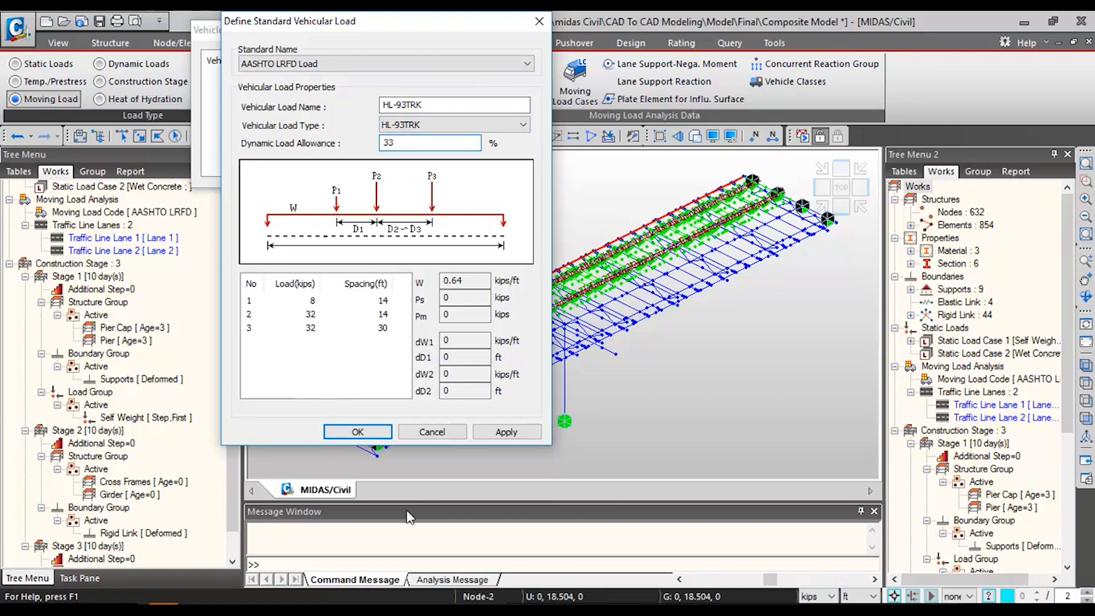
{"action": "left_click", "coordinate": [357, 432]}
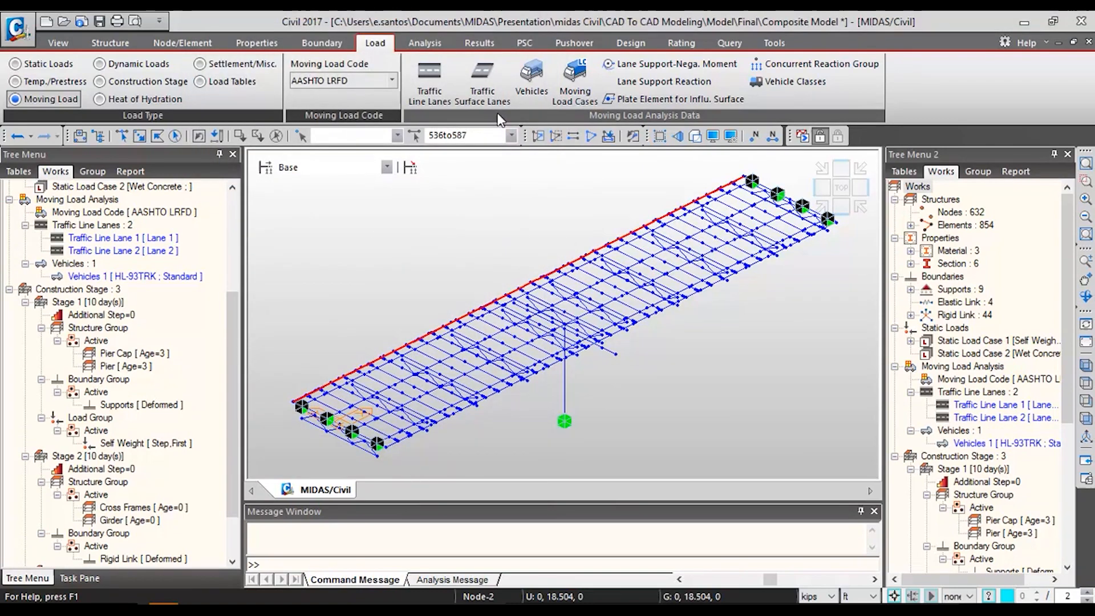
- Start a new moving load case named MVL
{"action": "left_click_drag", "start_coordinate": [0, 71], "coordinate": [352, 83]}
{"action": "left_click", "coordinate": [414, 97]}
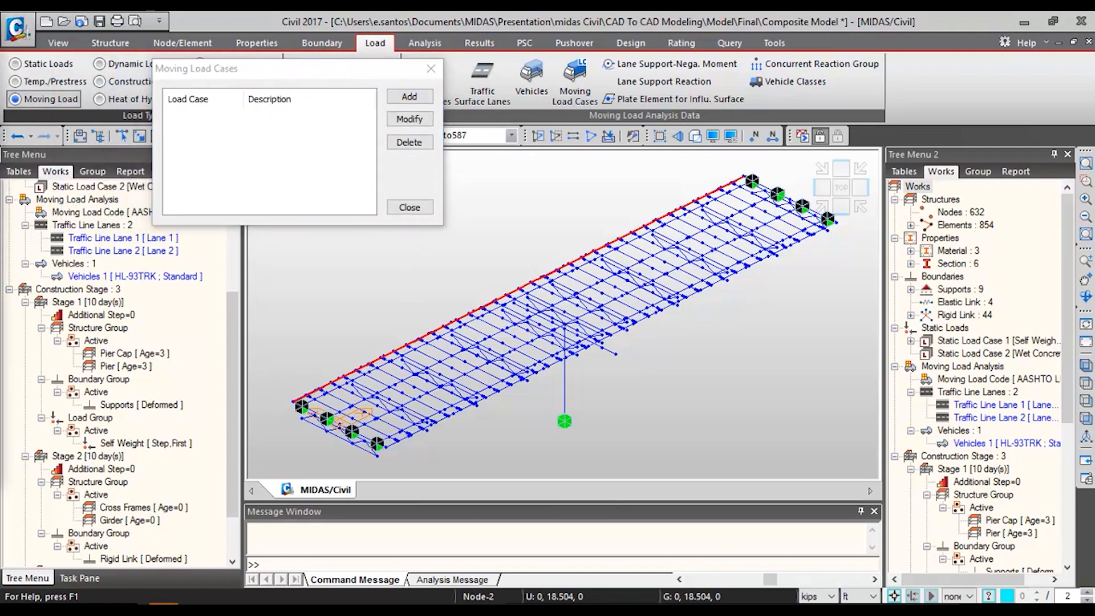
{"action": "type", "text": "MVL"}
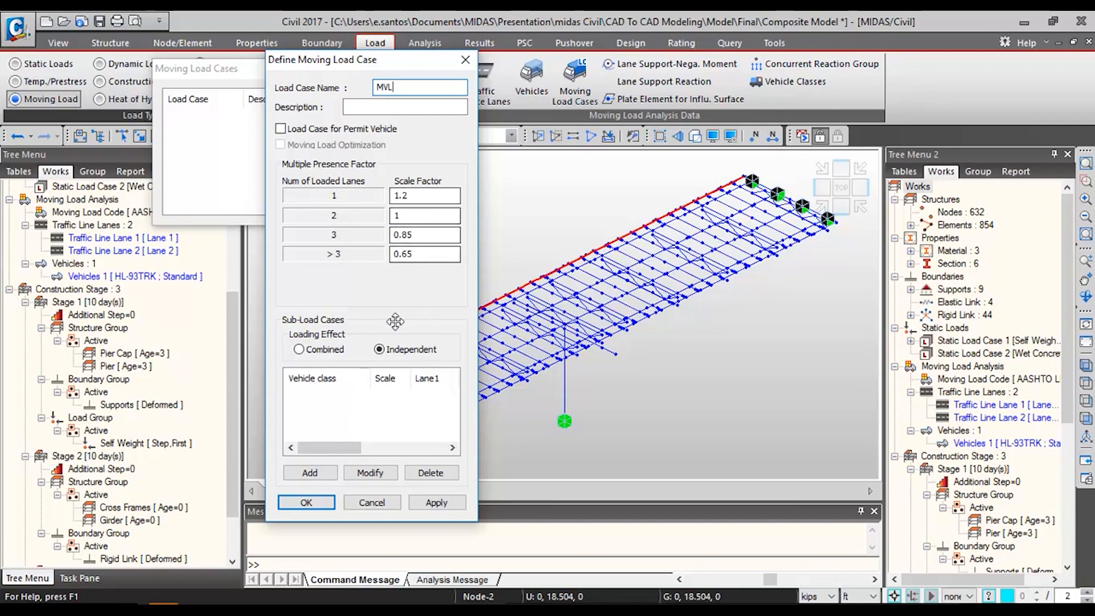
- Add an HL-93TRK sub-load case for 1 to 2 loaded lanes, assign the traffic lanes, and save the moving load case
{"action": "left_click", "coordinate": [310, 473]}
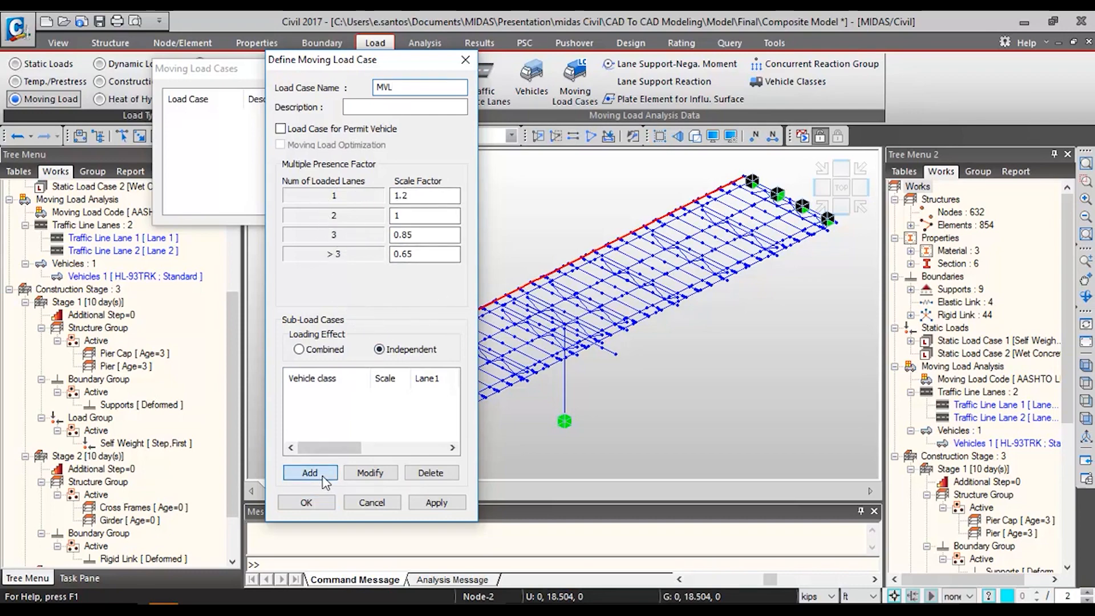
{"action": "left_click_drag", "start_coordinate": [320, 95], "coordinate": [465, 96]}
{"action": "double_click", "coordinate": [596, 176]}
{"action": "type", "text": "12"}
{"action": "key", "text": "BackSpace"}
{"action": "double_click", "coordinate": [578, 200]}
{"action": "type", "text": "2"}
{"action": "left_click_drag", "start_coordinate": [427, 264], "coordinate": [463, 274]}
{"action": "left_click", "coordinate": [504, 287]}
{"action": "left_click", "coordinate": [521, 375]}
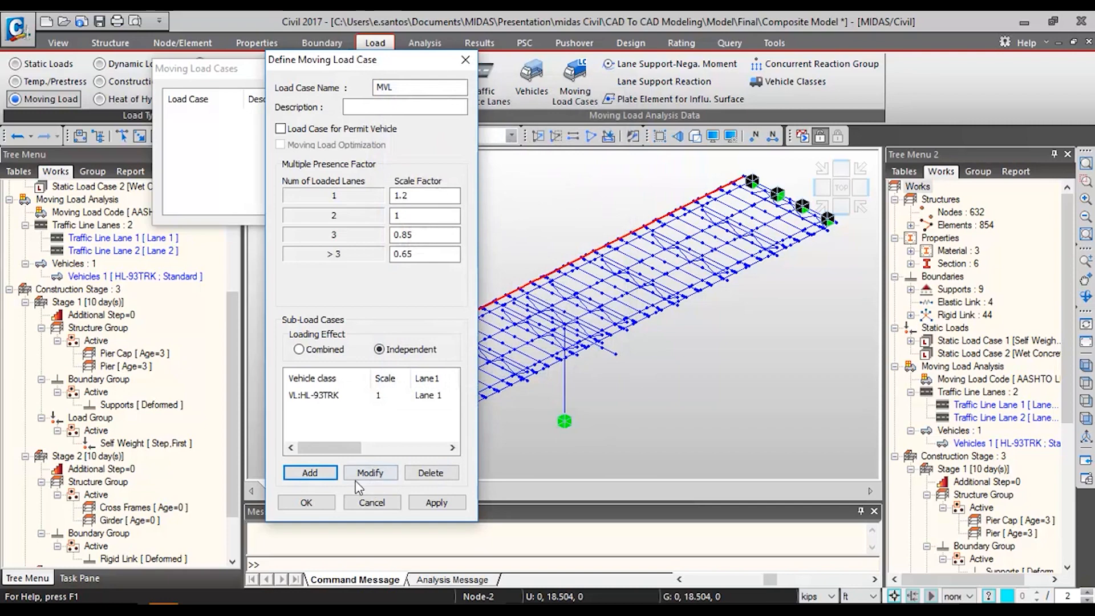
{"action": "left_click", "coordinate": [307, 503]}
{"action": "left_click", "coordinate": [409, 207]}
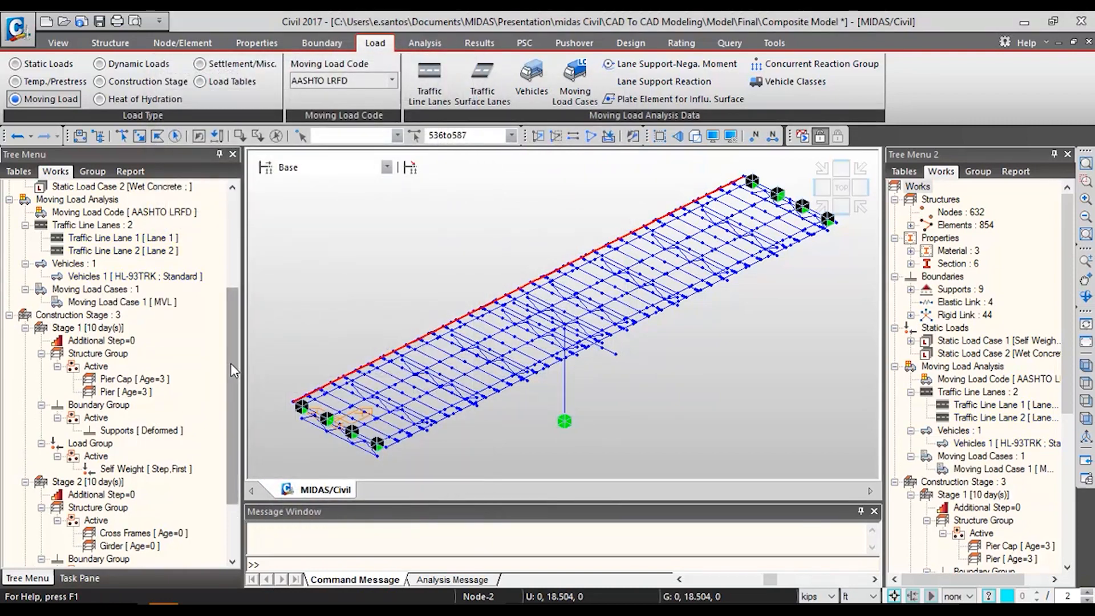
- Inspect the bridge model in hidden-surface display through construction Stages 1 to 3
{"action": "scroll", "coordinate": [231, 364], "scroll_direction": "down", "scroll_amount": 3}
{"action": "left_click", "coordinate": [387, 167]}
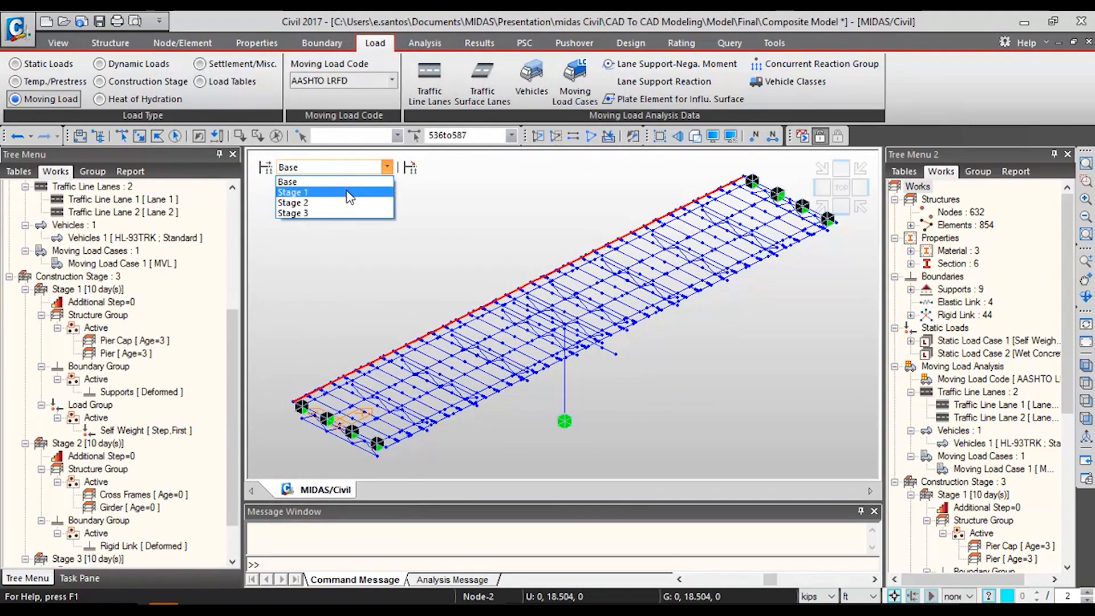
{"action": "left_click", "coordinate": [348, 189]}
{"action": "left_click", "coordinate": [695, 137]}
{"action": "left_click", "coordinate": [679, 106]}
{"action": "left_click", "coordinate": [695, 135]}
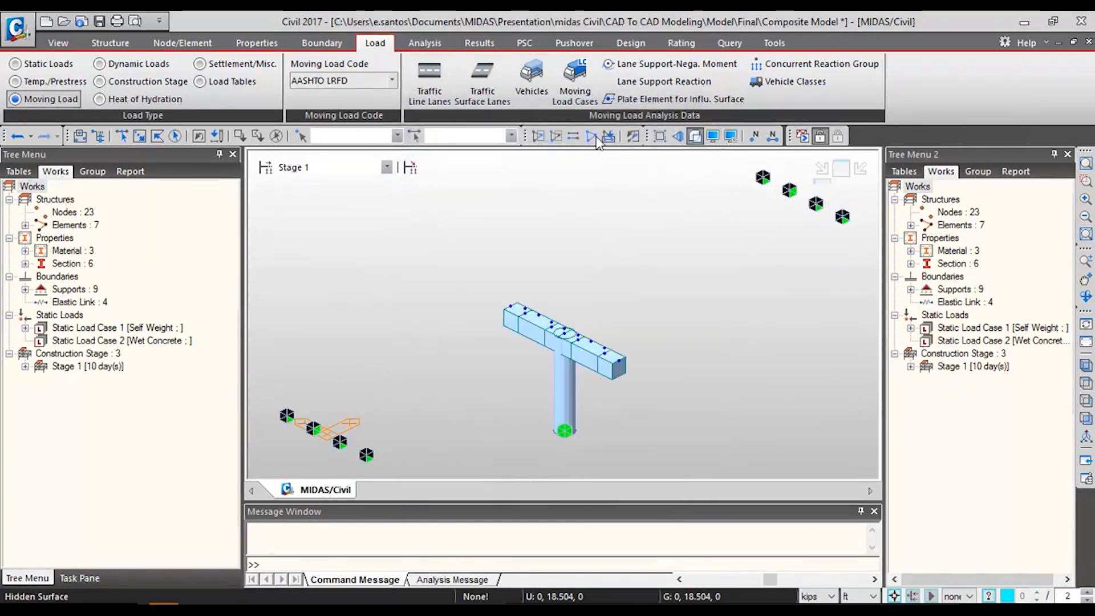
{"action": "scroll", "coordinate": [340, 175], "scroll_direction": "down", "scroll_amount": 1}
{"action": "scroll", "coordinate": [340, 174], "scroll_direction": "down", "scroll_amount": 1}
- Return the model to the Base stage and perform the analysis
{"action": "left_click", "coordinate": [387, 167]}
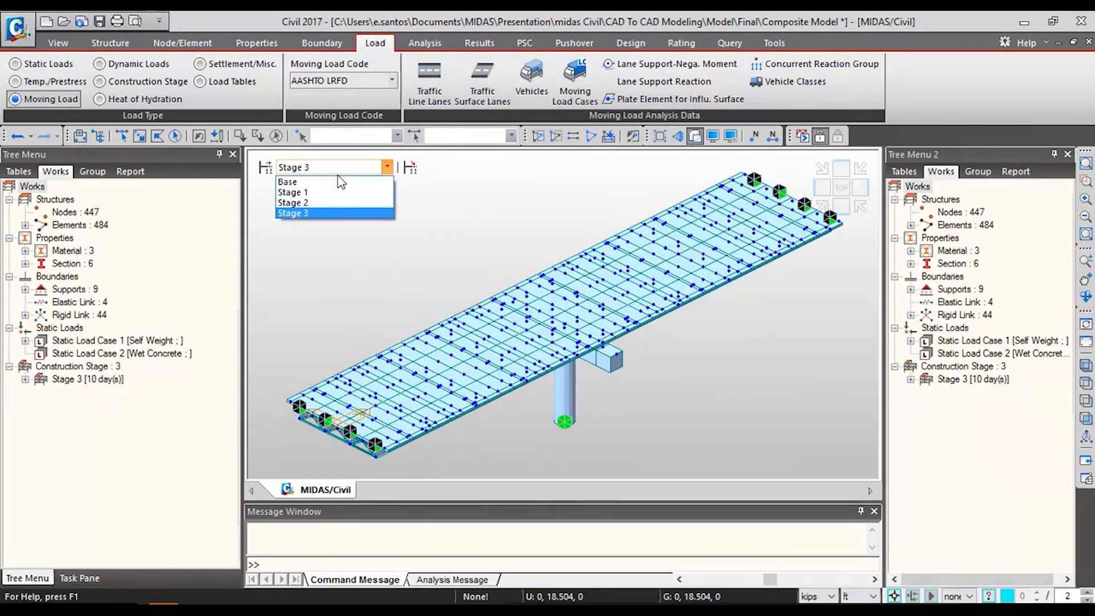
{"action": "left_click", "coordinate": [283, 181]}
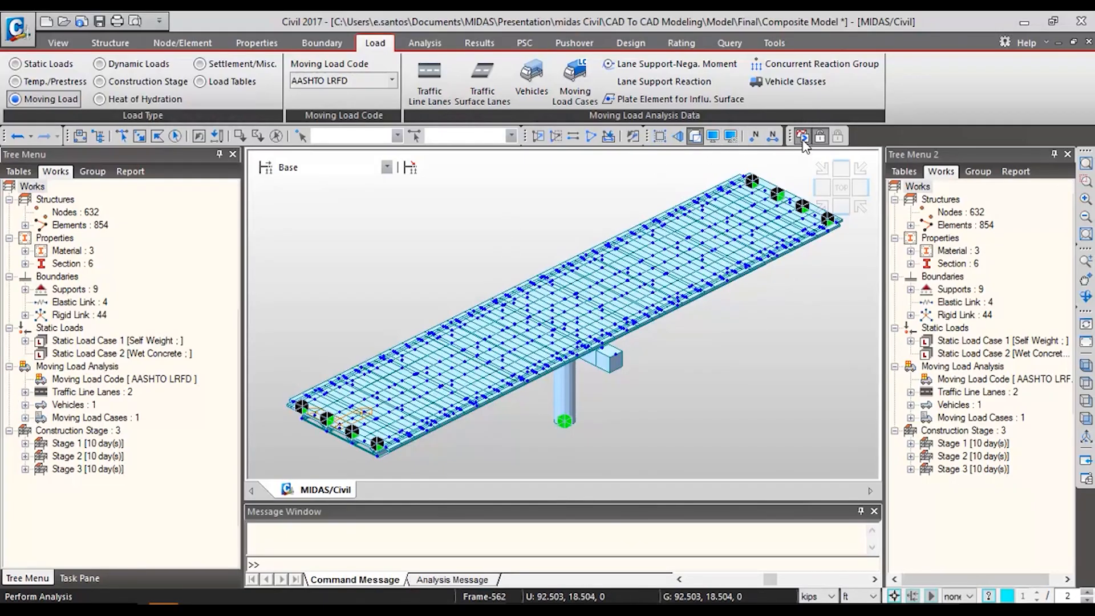
{"action": "left_click", "coordinate": [803, 138]}
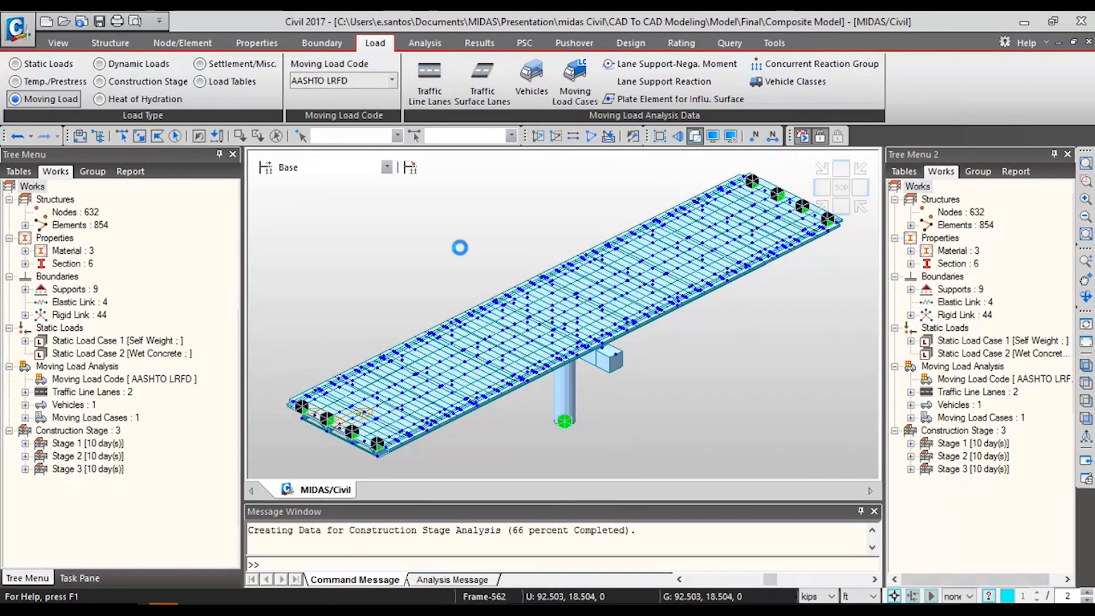